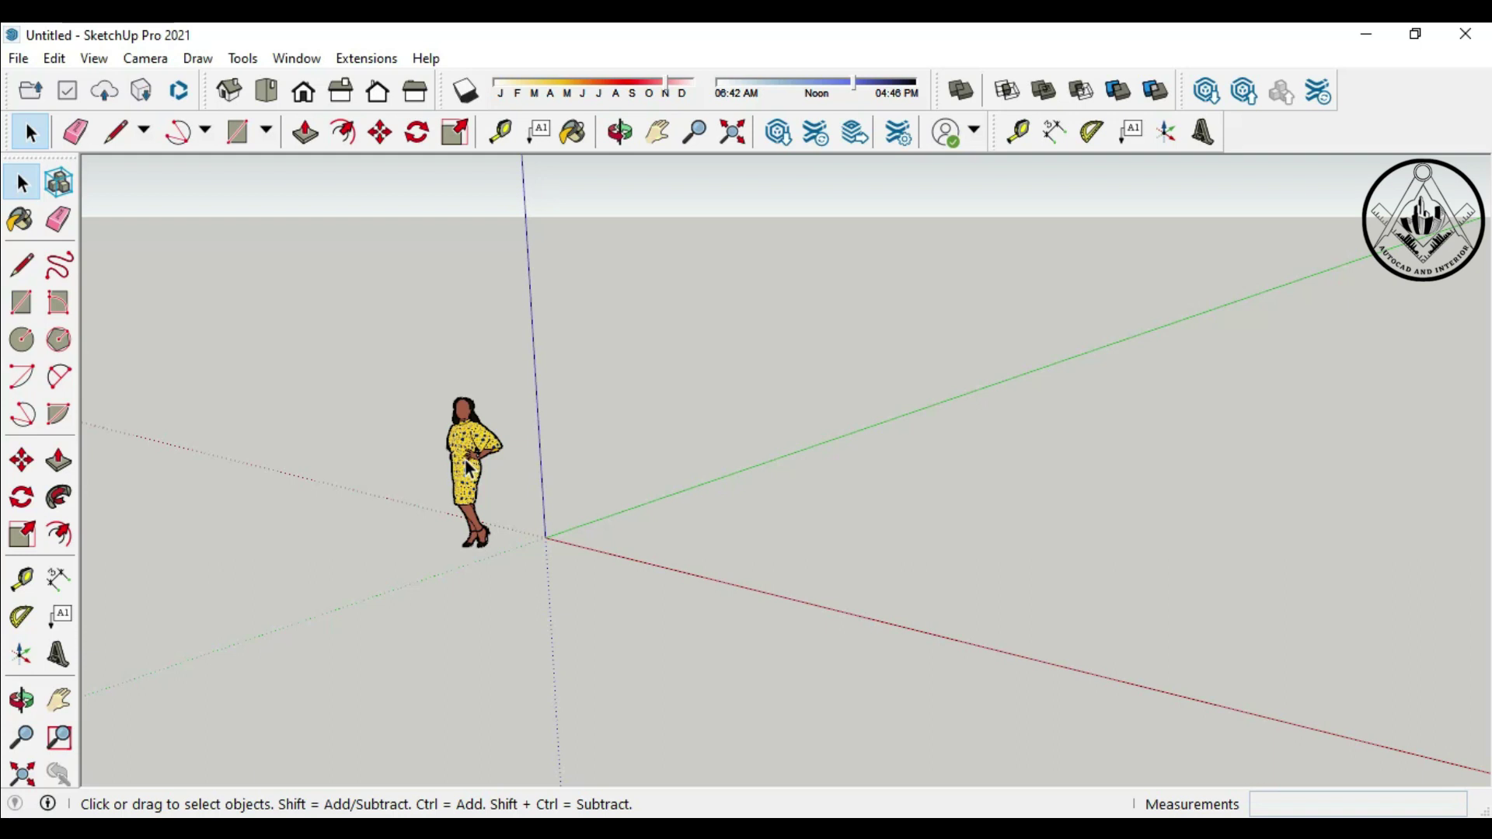
Delete the default person figure and import the '3d kitchen' floor plan
click(466, 466)
key(Delete)
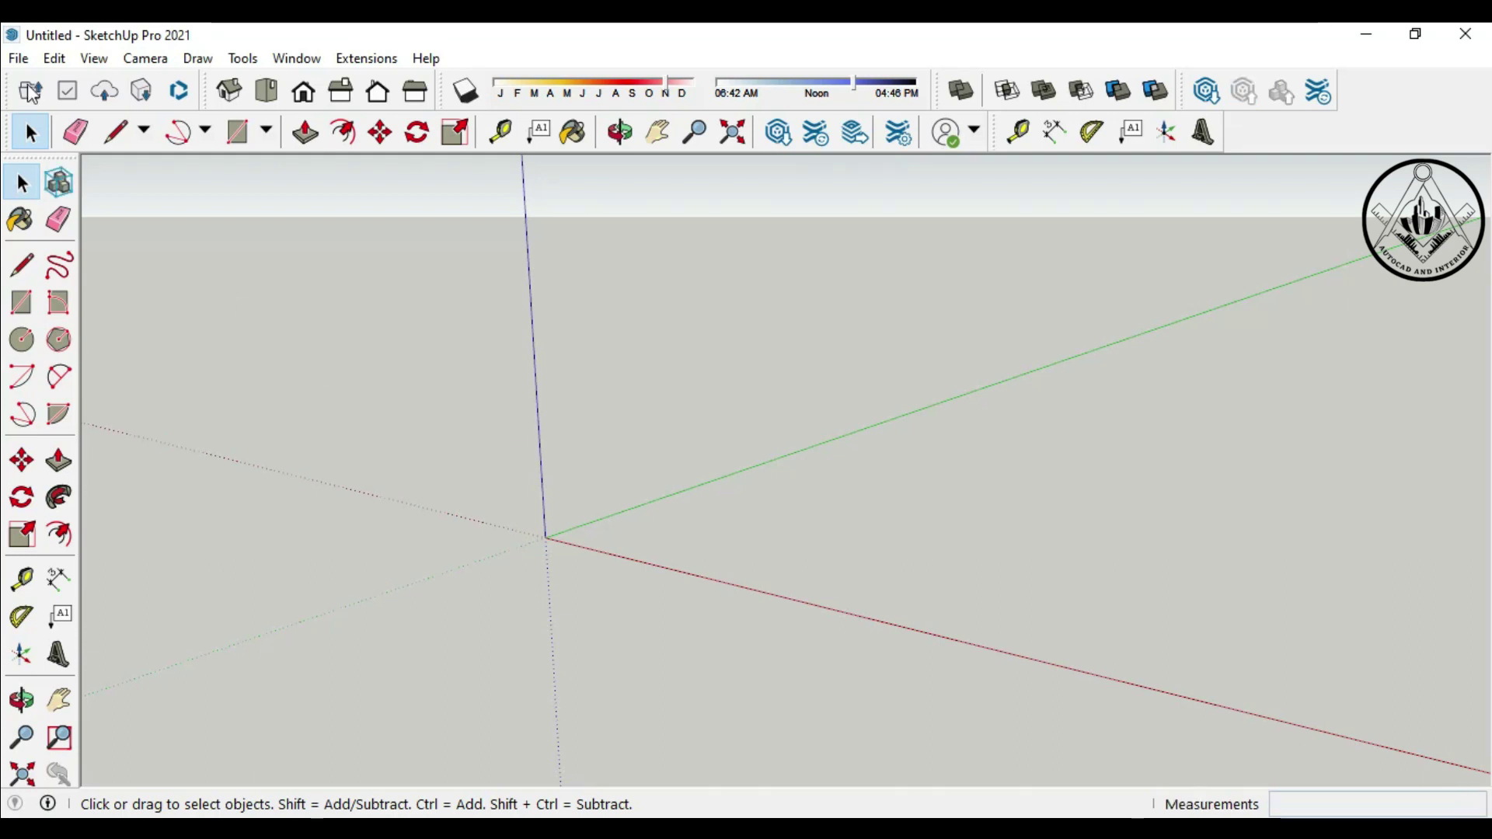
click(19, 58)
click(92, 429)
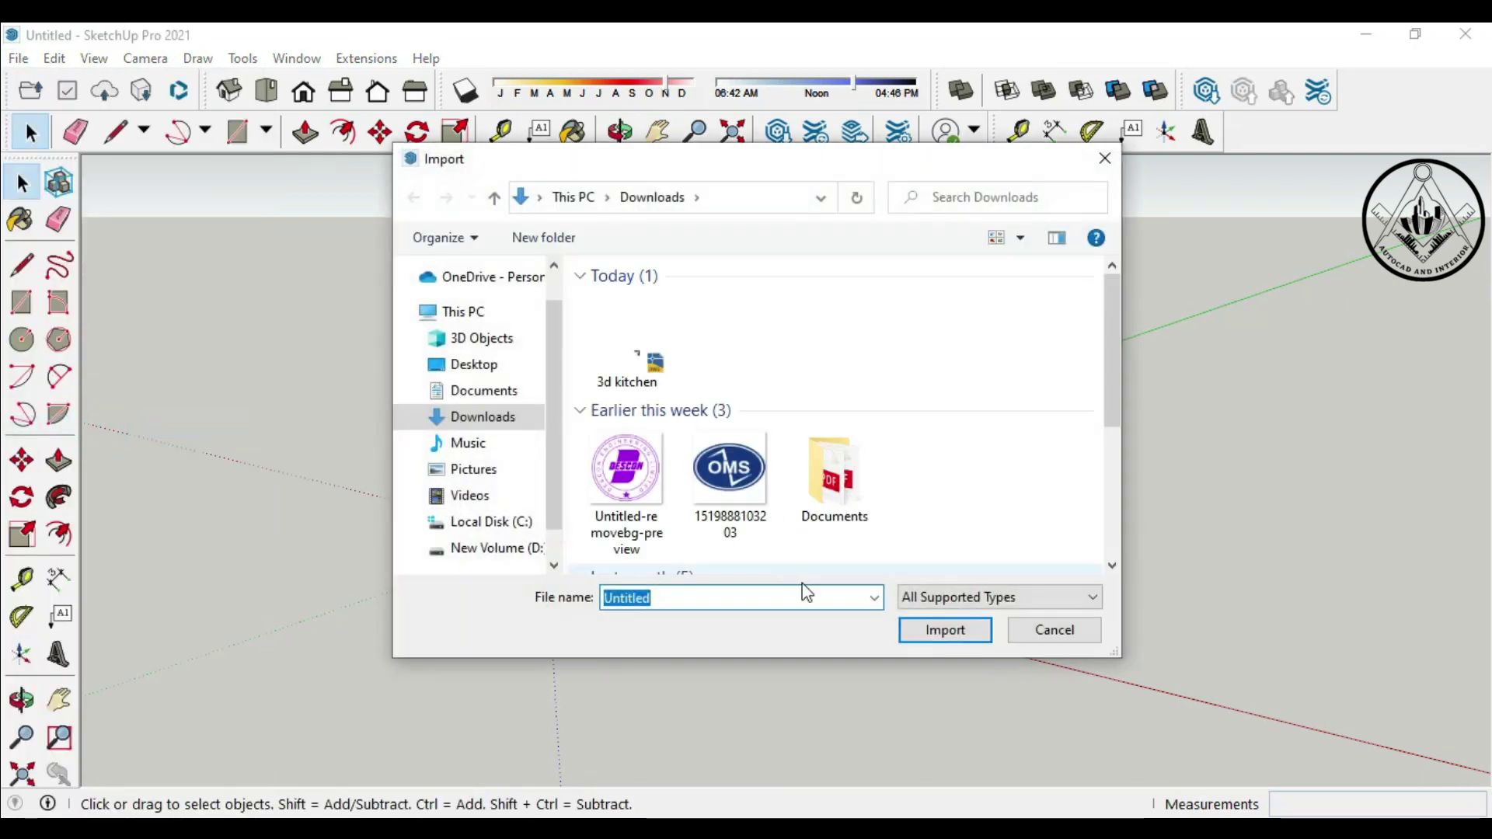
click(635, 366)
click(943, 628)
click(872, 597)
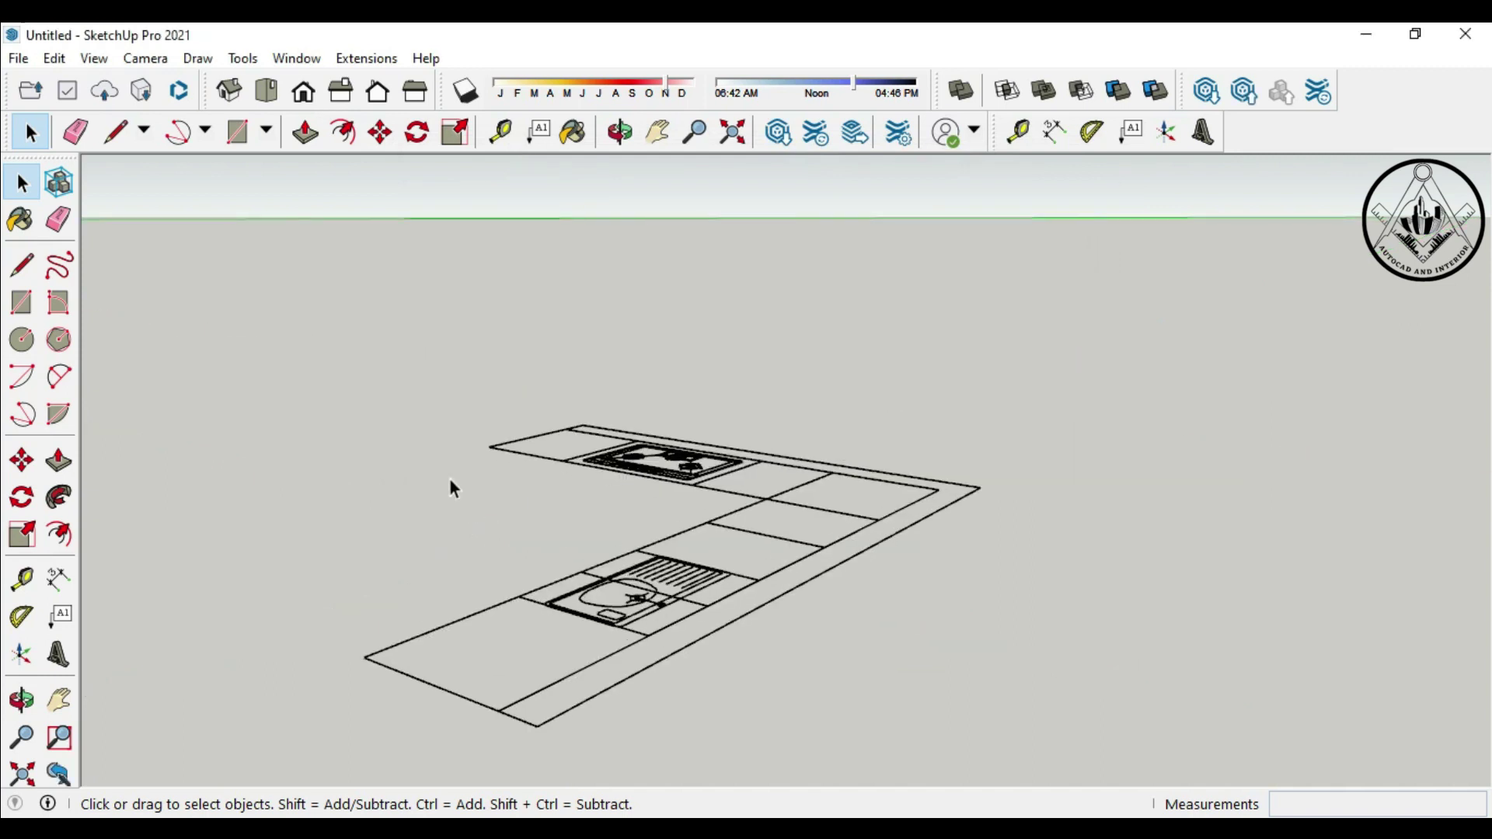
Draw lines closing off the back strip along the plan's two back edges
click(22, 265)
click(566, 428)
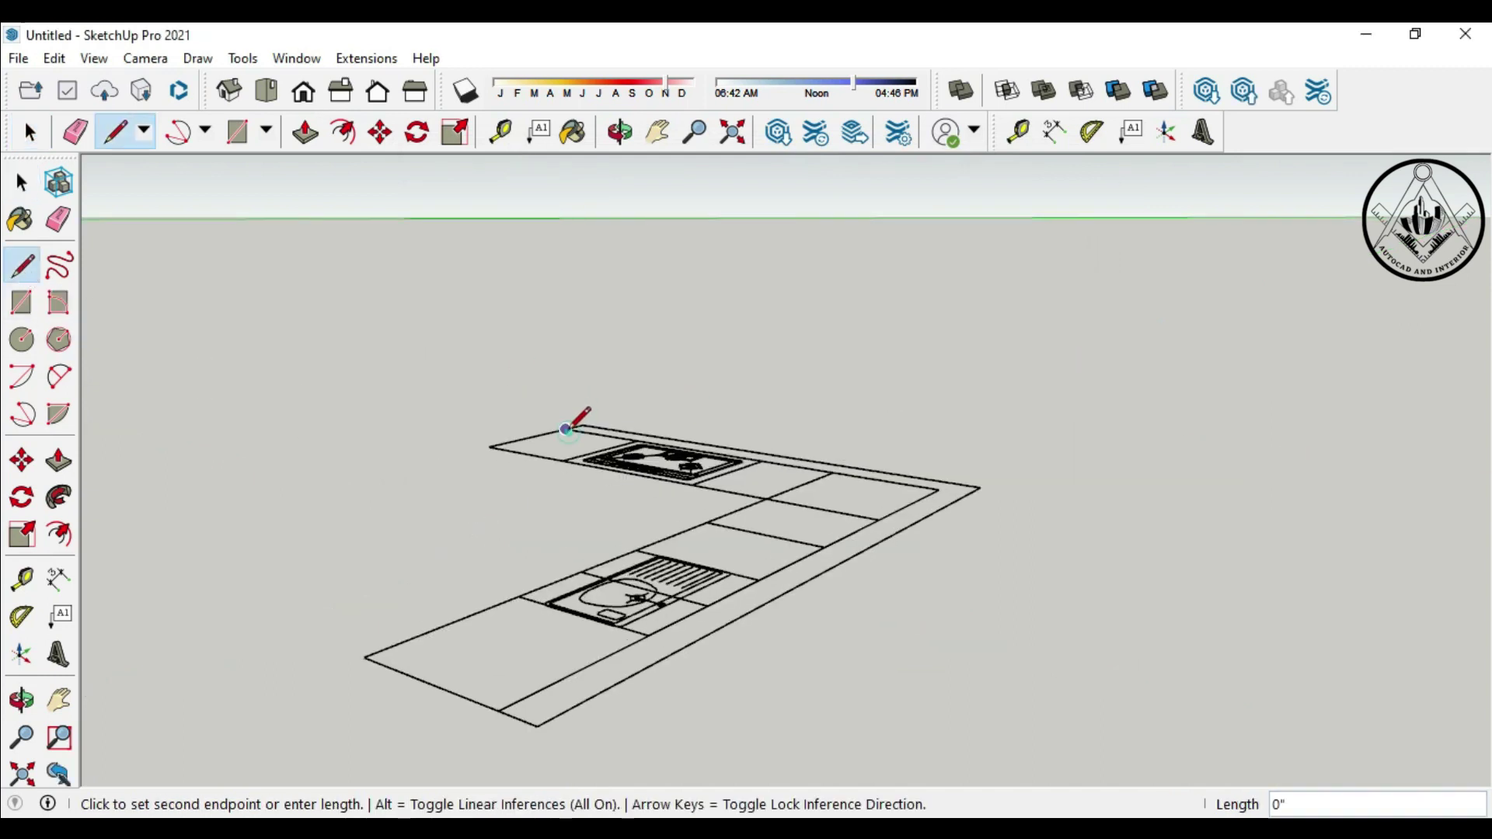
click(980, 487)
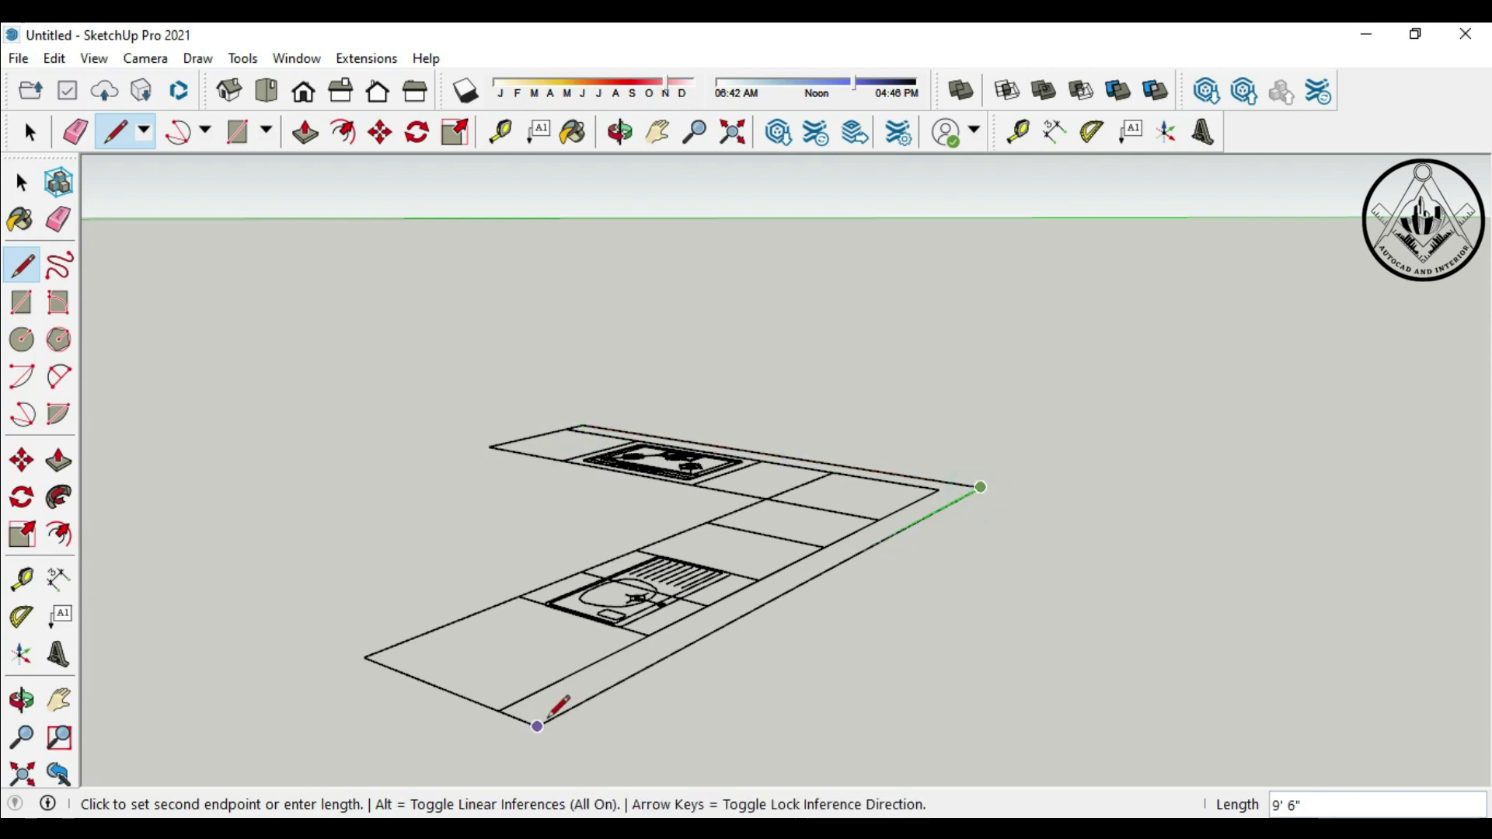
click(537, 725)
click(936, 489)
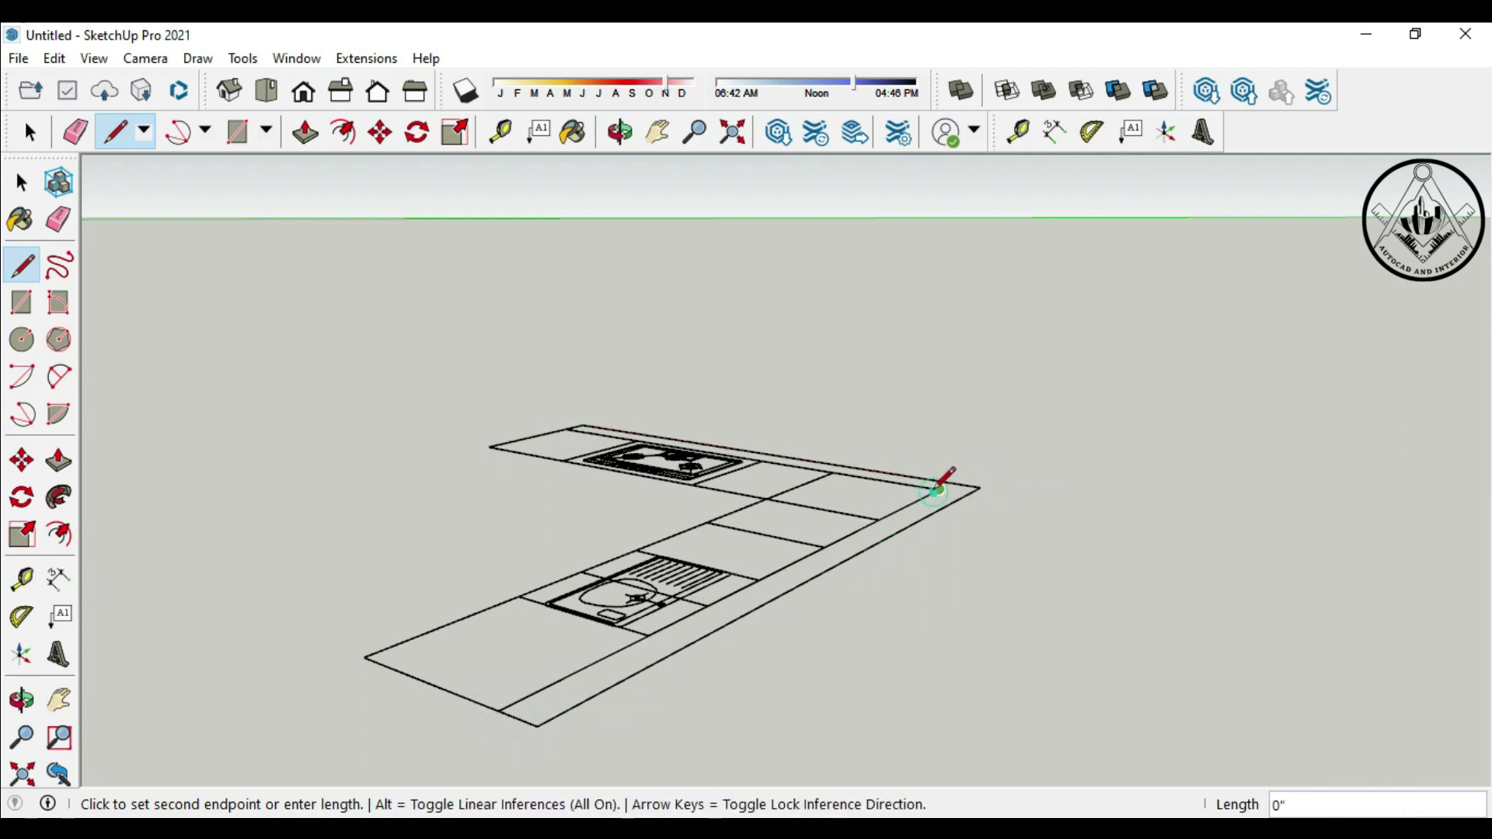
click(566, 428)
Push/Pull the back strip up 10' into walls and orbit to view them
click(58, 459)
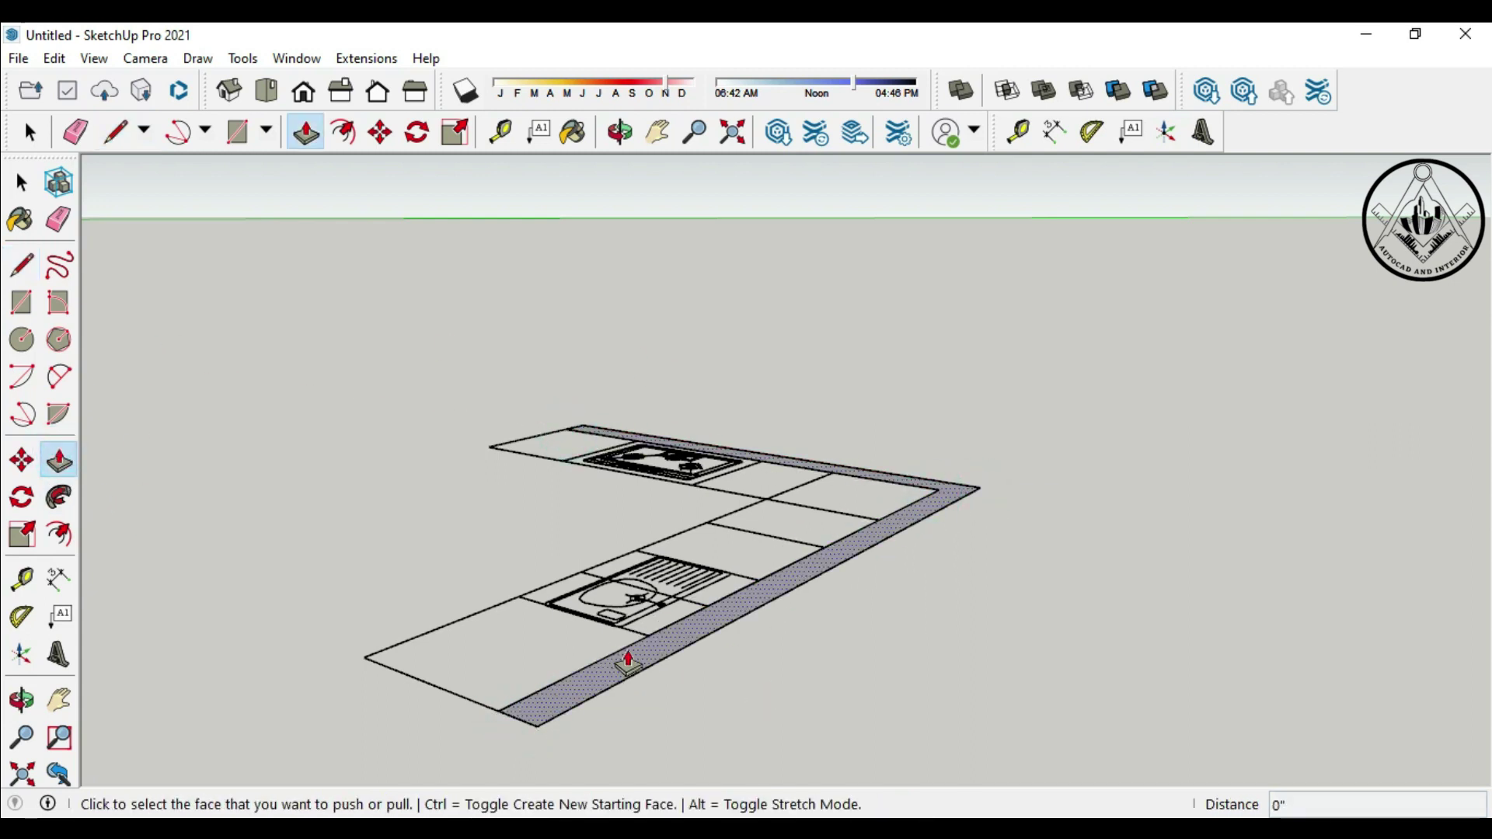
click(629, 674)
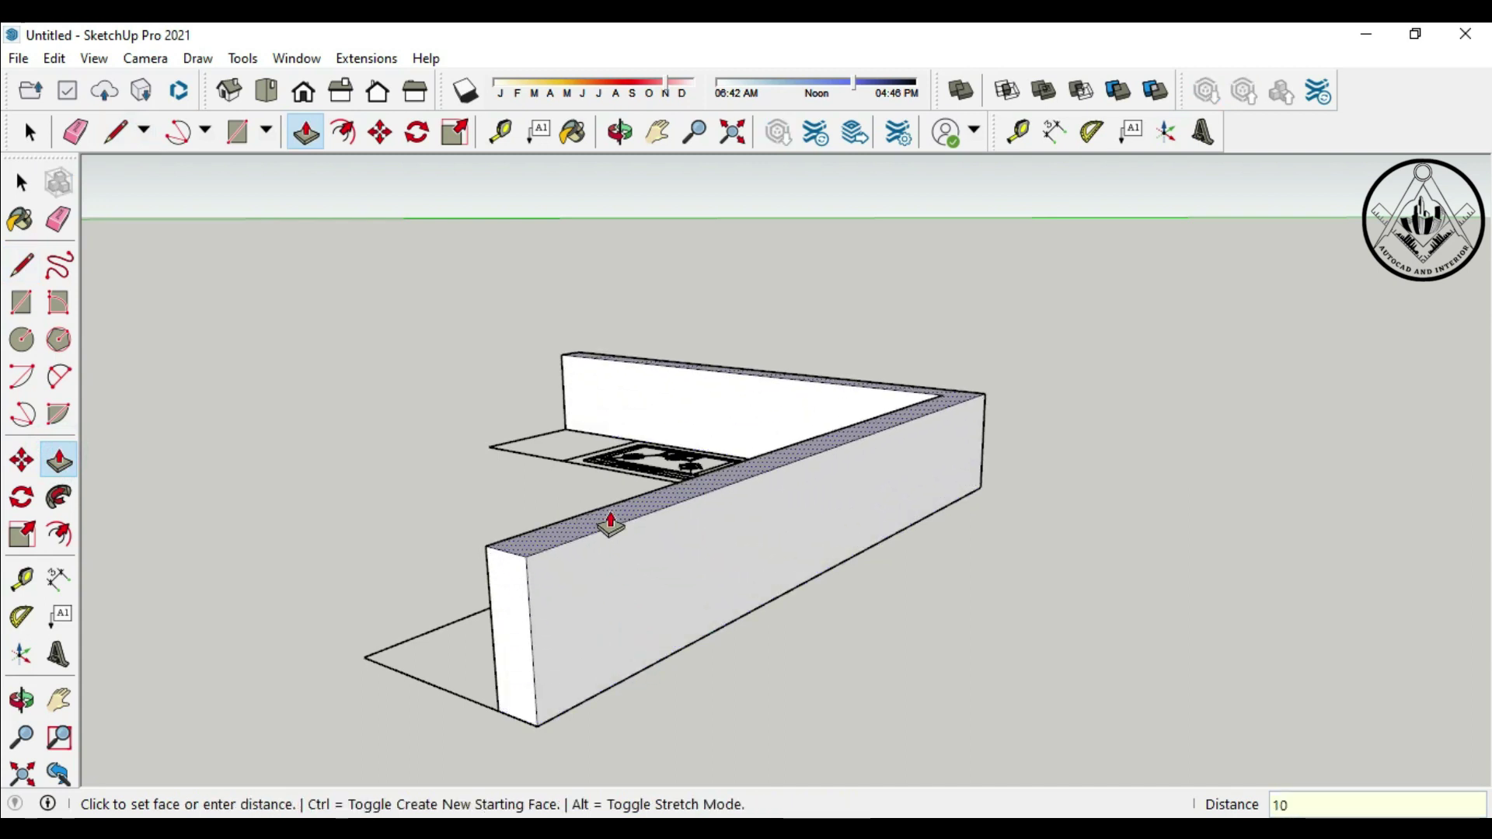
key(Return)
mouse_move(609, 522)
middle_down()
mouse_move(724, 559)
mouse_move(691, 610)
mouse_move(1090, 639)
middle_up()
scroll(711, 571, down, 5)
middle_drag(776, 646, 889, 666)
scroll(763, 579, up, 5)
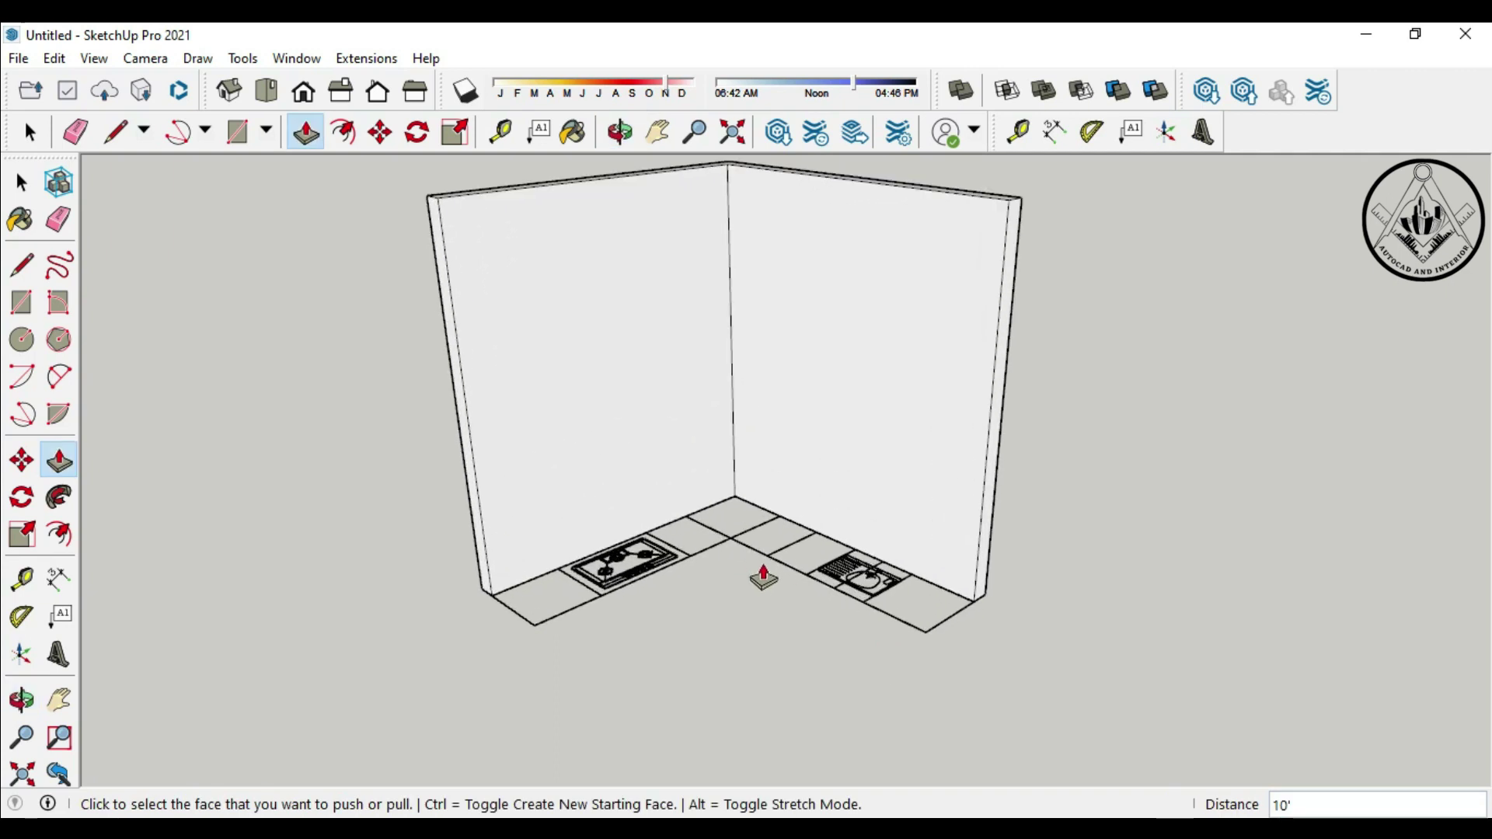
scroll(763, 579, up, 2)
Draw rectangles over the left and right counter strips
key(a)
key(r)
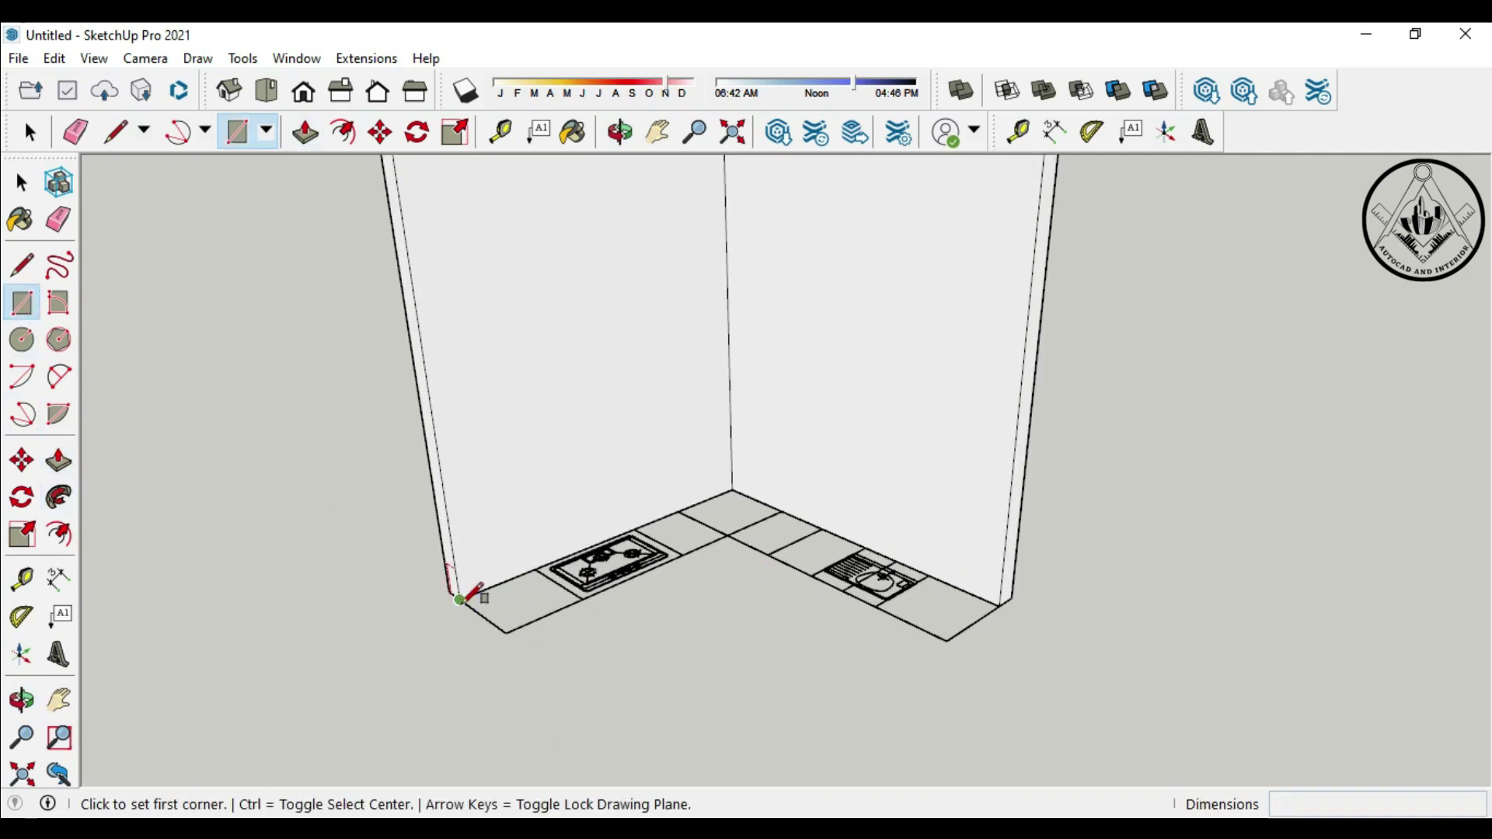
click(459, 599)
click(781, 510)
click(728, 535)
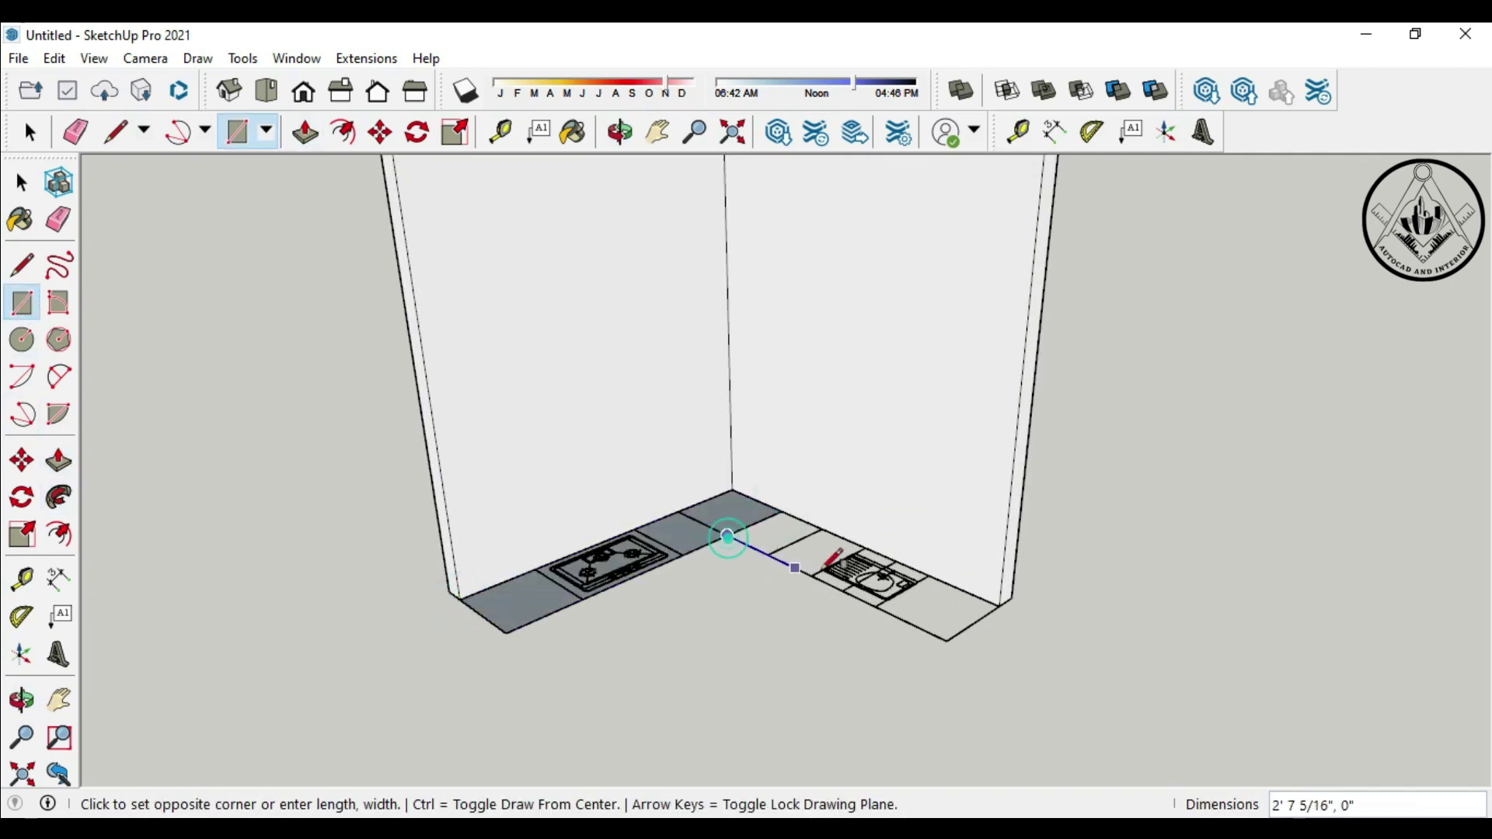
click(1001, 604)
Push/Pull both counter rectangles up 4 inches
click(58, 460)
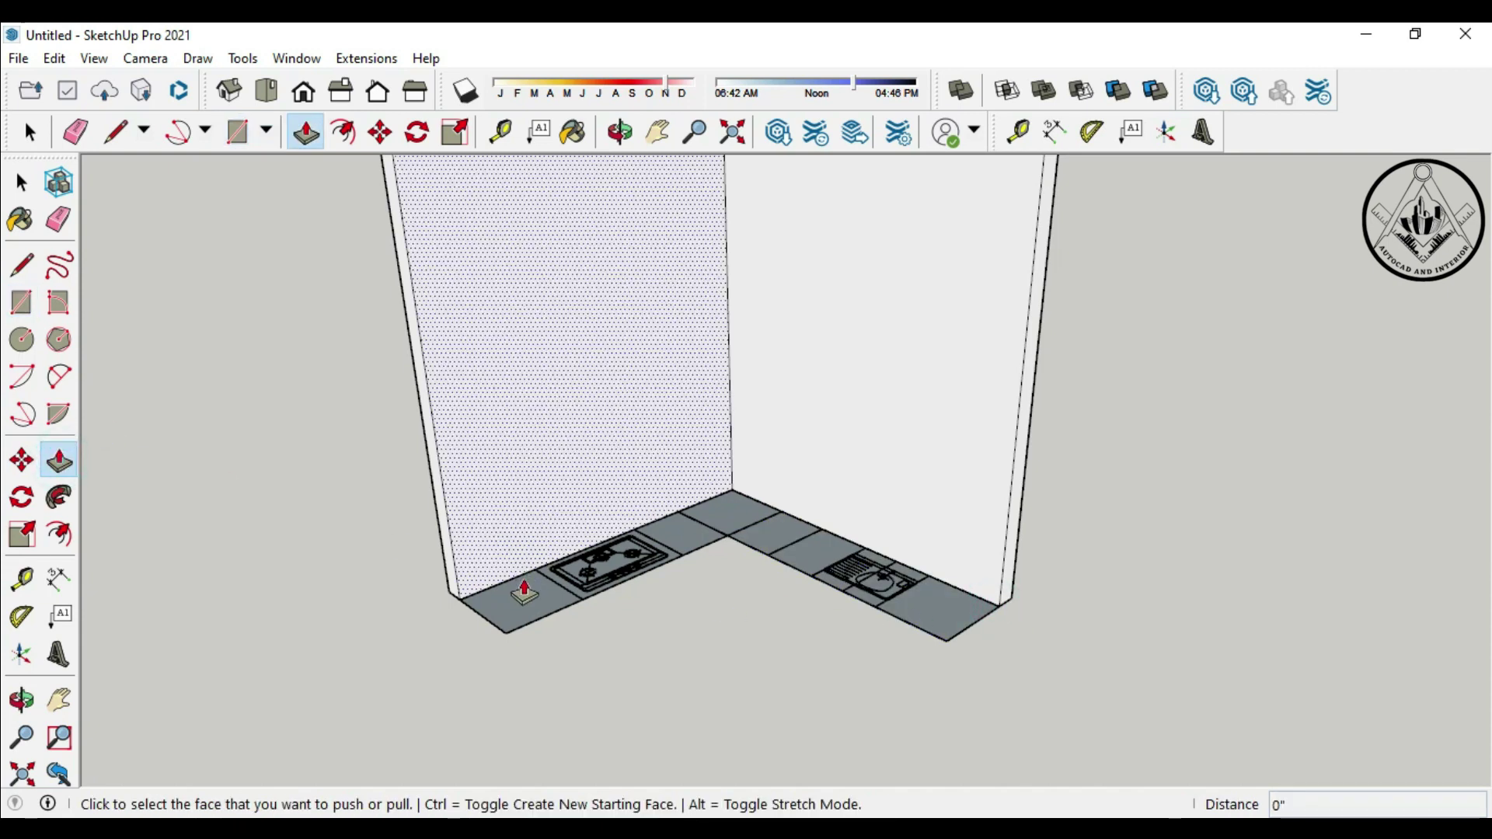
click(523, 592)
text(4)
key(Return)
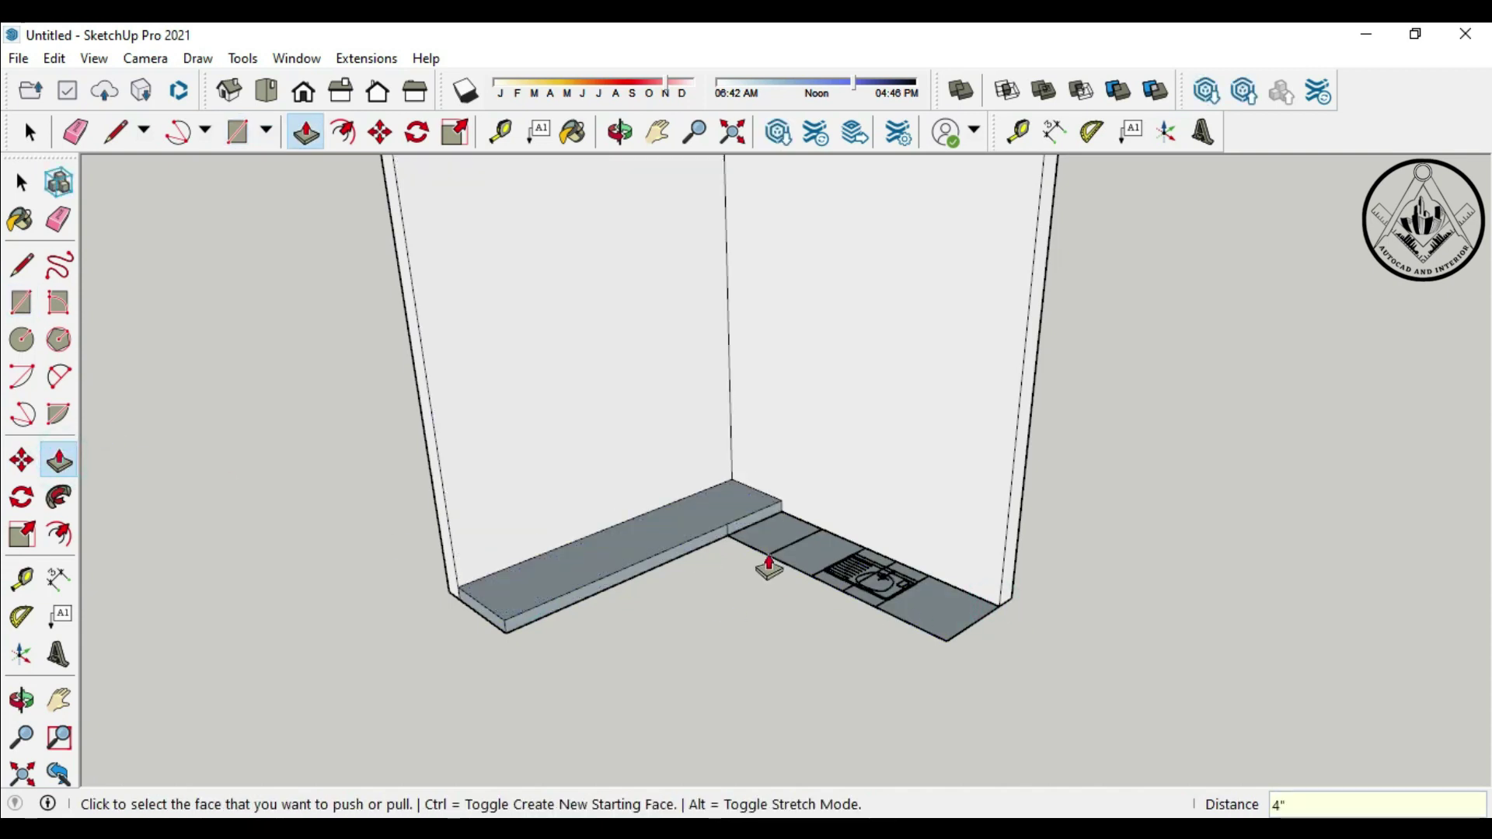
click(954, 592)
click(955, 592)
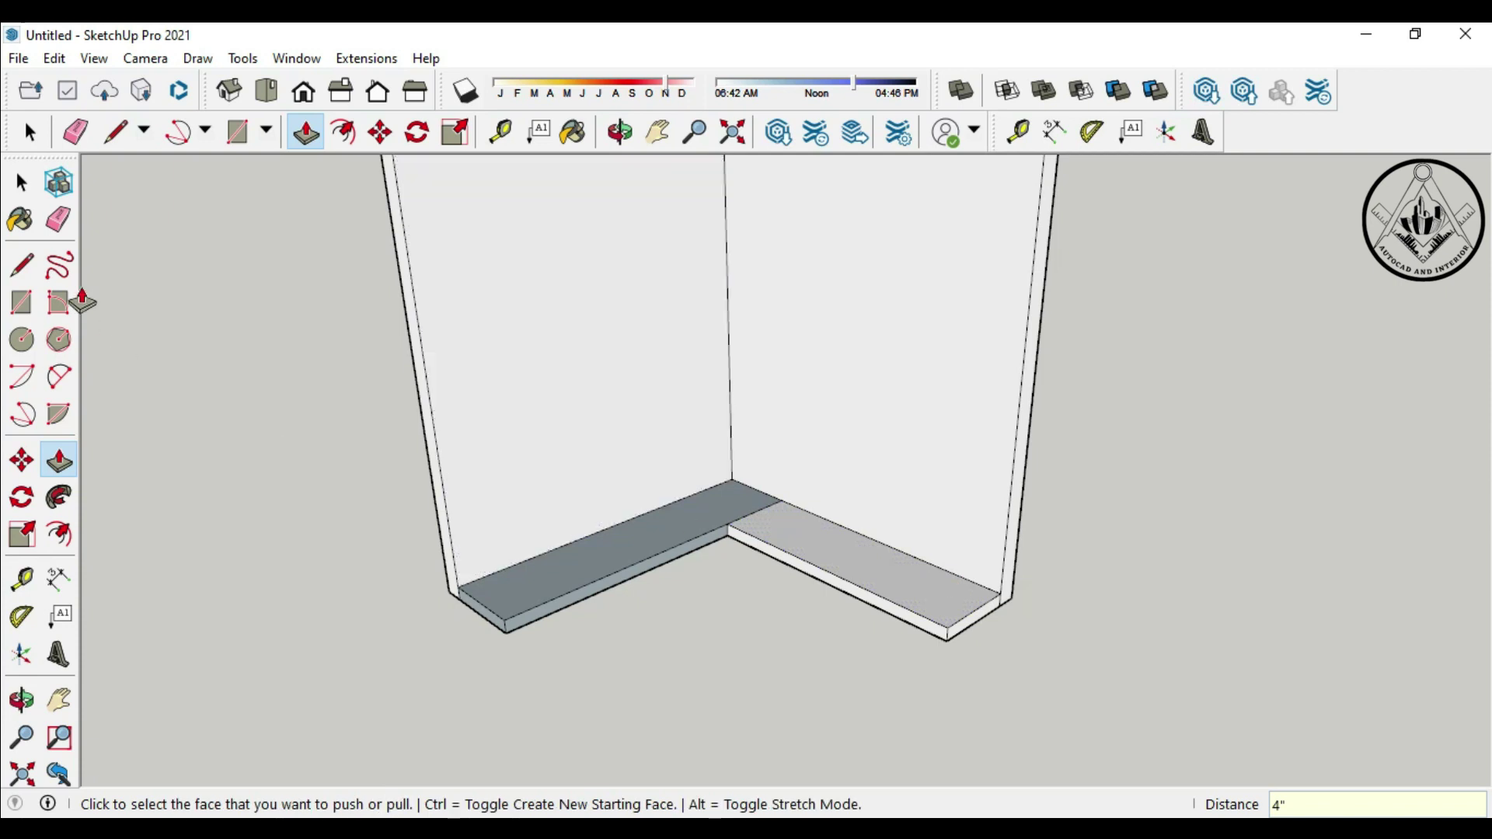
click(58, 220)
scroll(776, 523, down, 3)
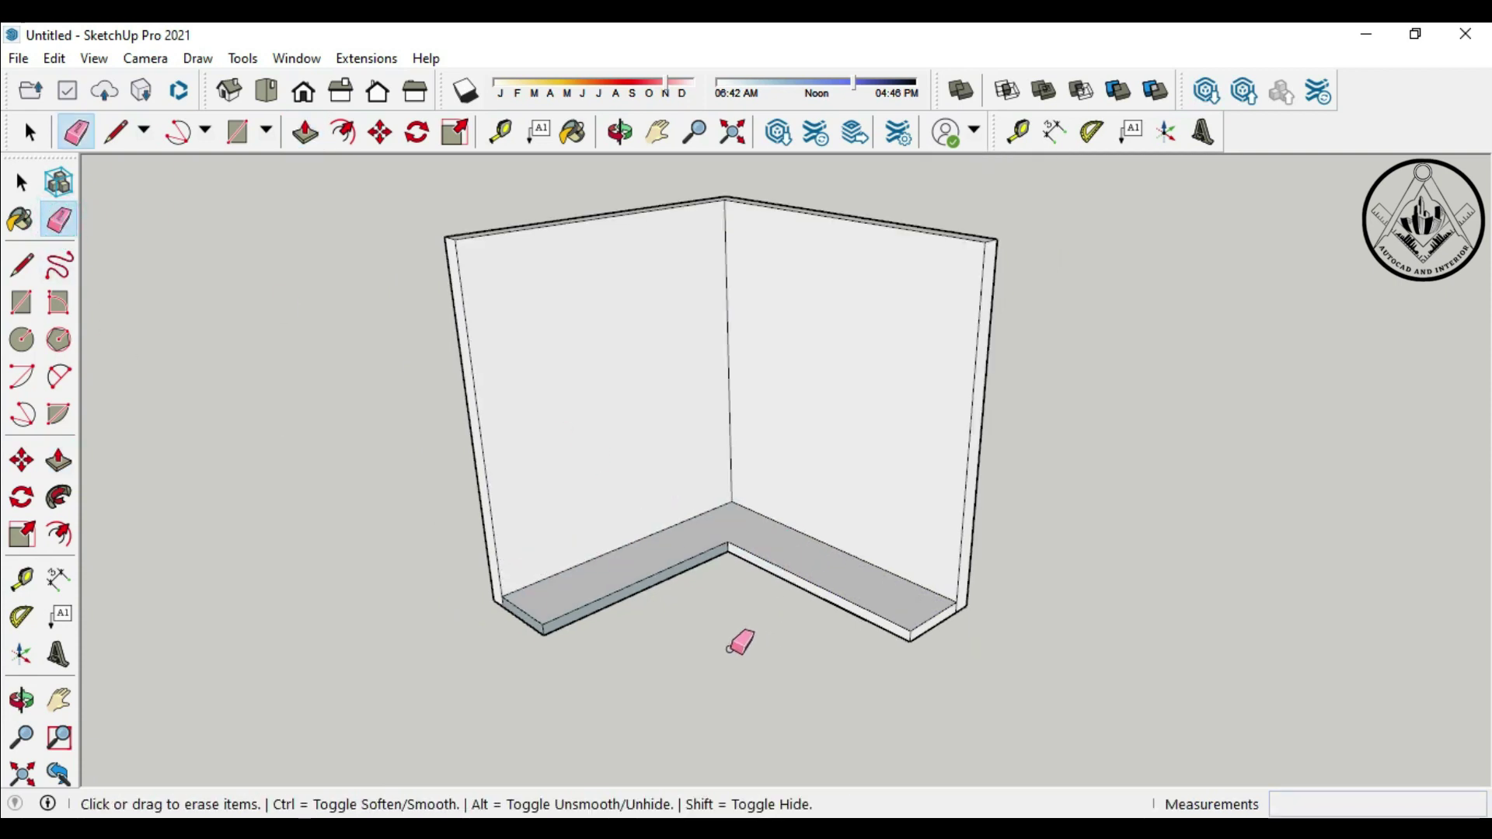
scroll(739, 610, down, 2)
Place guide lines on the left slab, including 2-inch and 18-inch offsets
click(21, 578)
scroll(486, 606, up, 3)
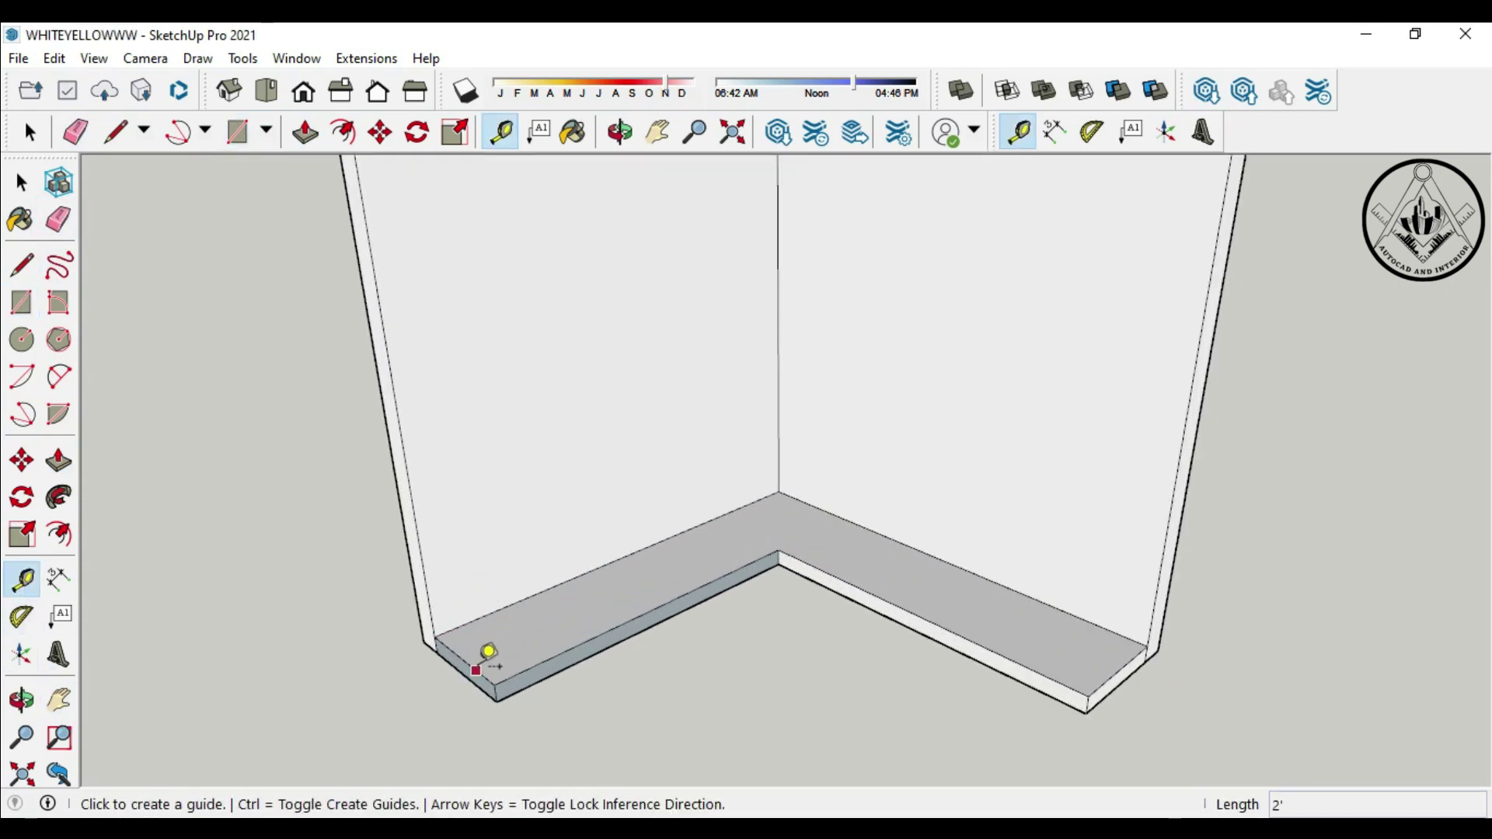
click(475, 669)
key(Return)
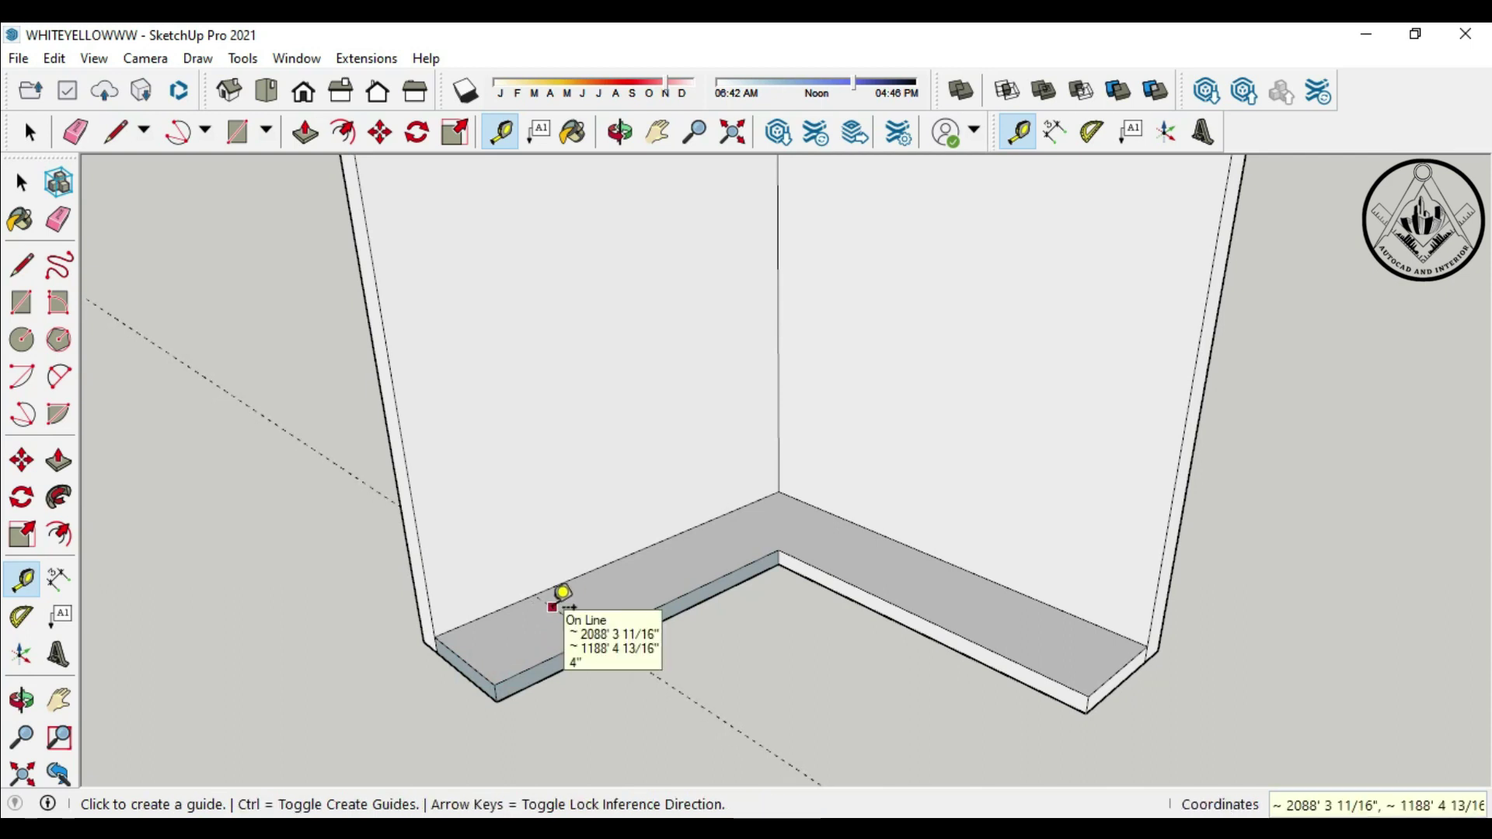
click(553, 606)
key(Return)
click(693, 560)
text(1)
key(Return)
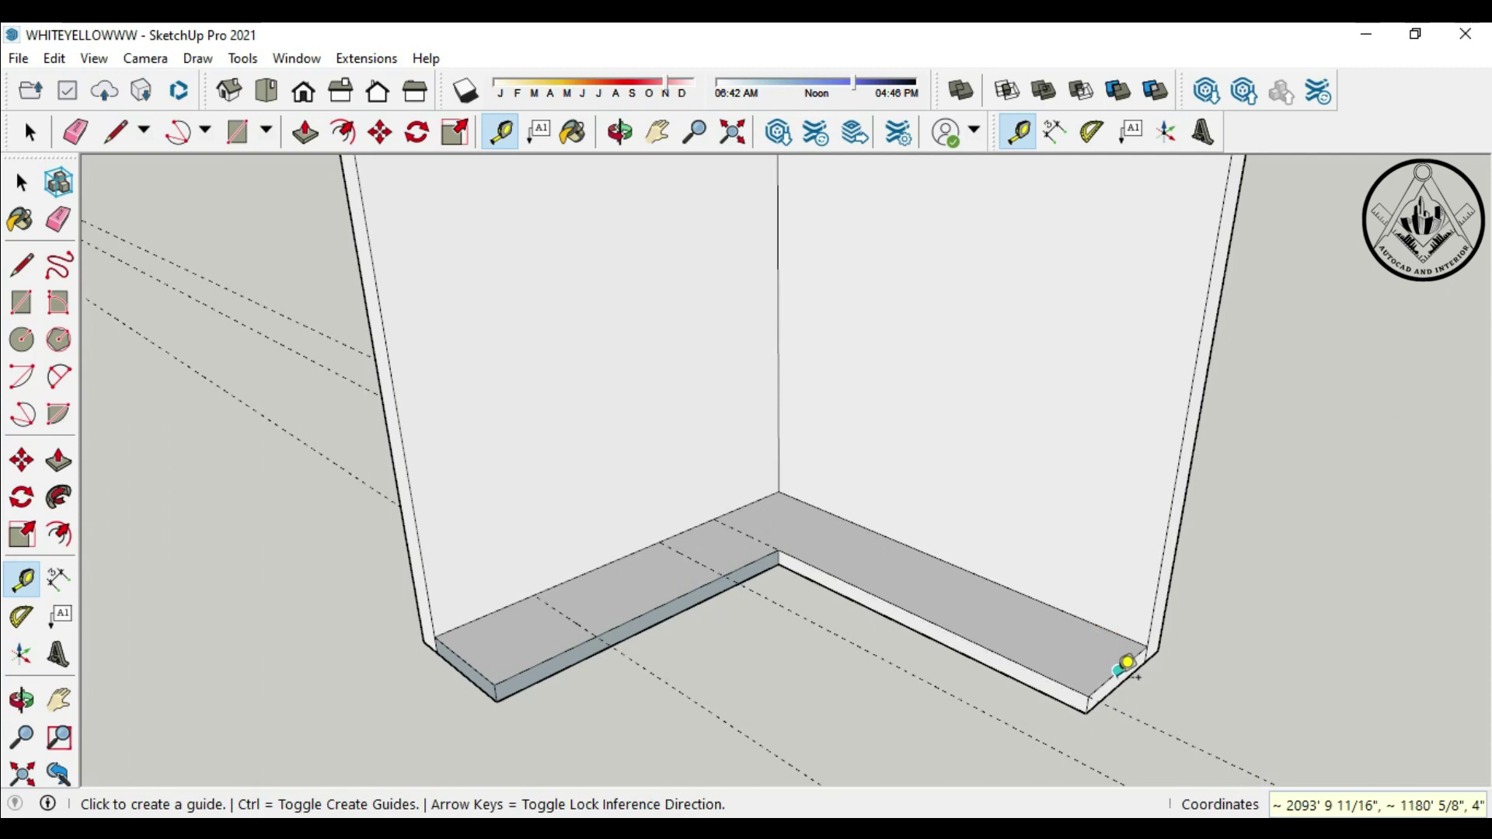
Place guide lines along the right slab, plus another 18-inch guide on the left slab
click(1117, 670)
key(Return)
click(1035, 610)
key(Return)
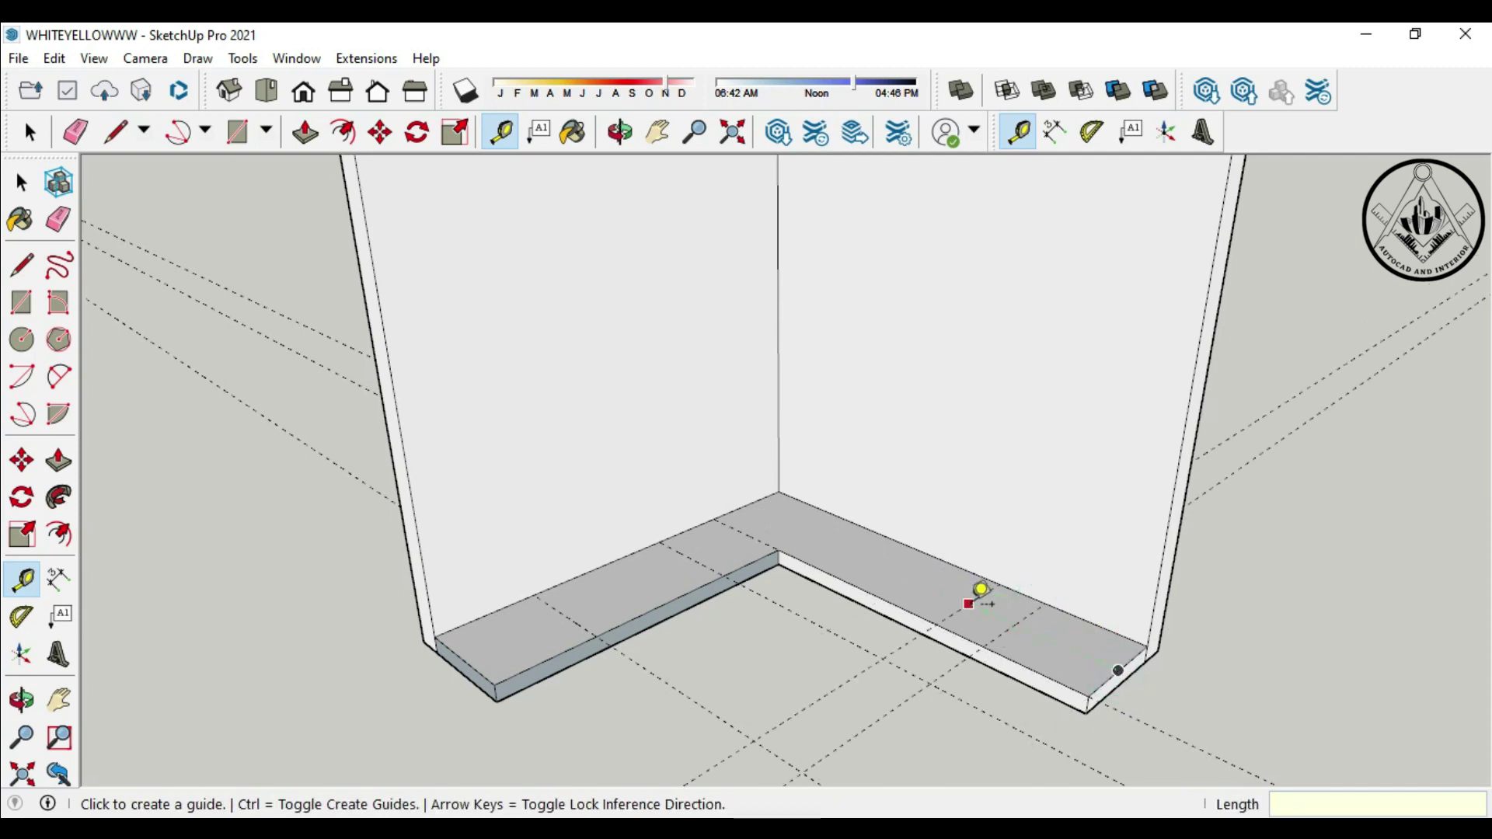
click(984, 593)
key(Return)
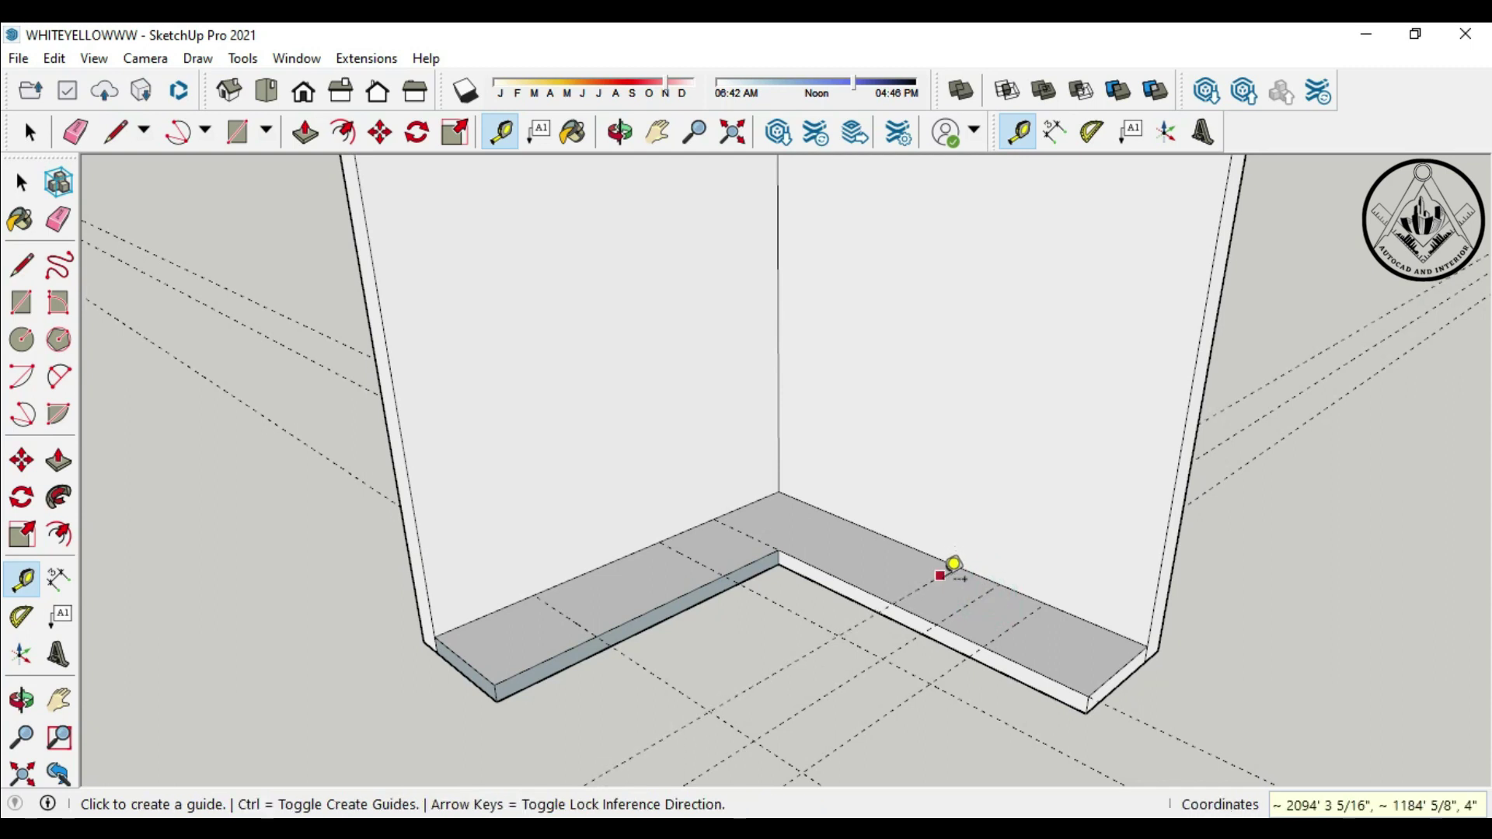
click(942, 574)
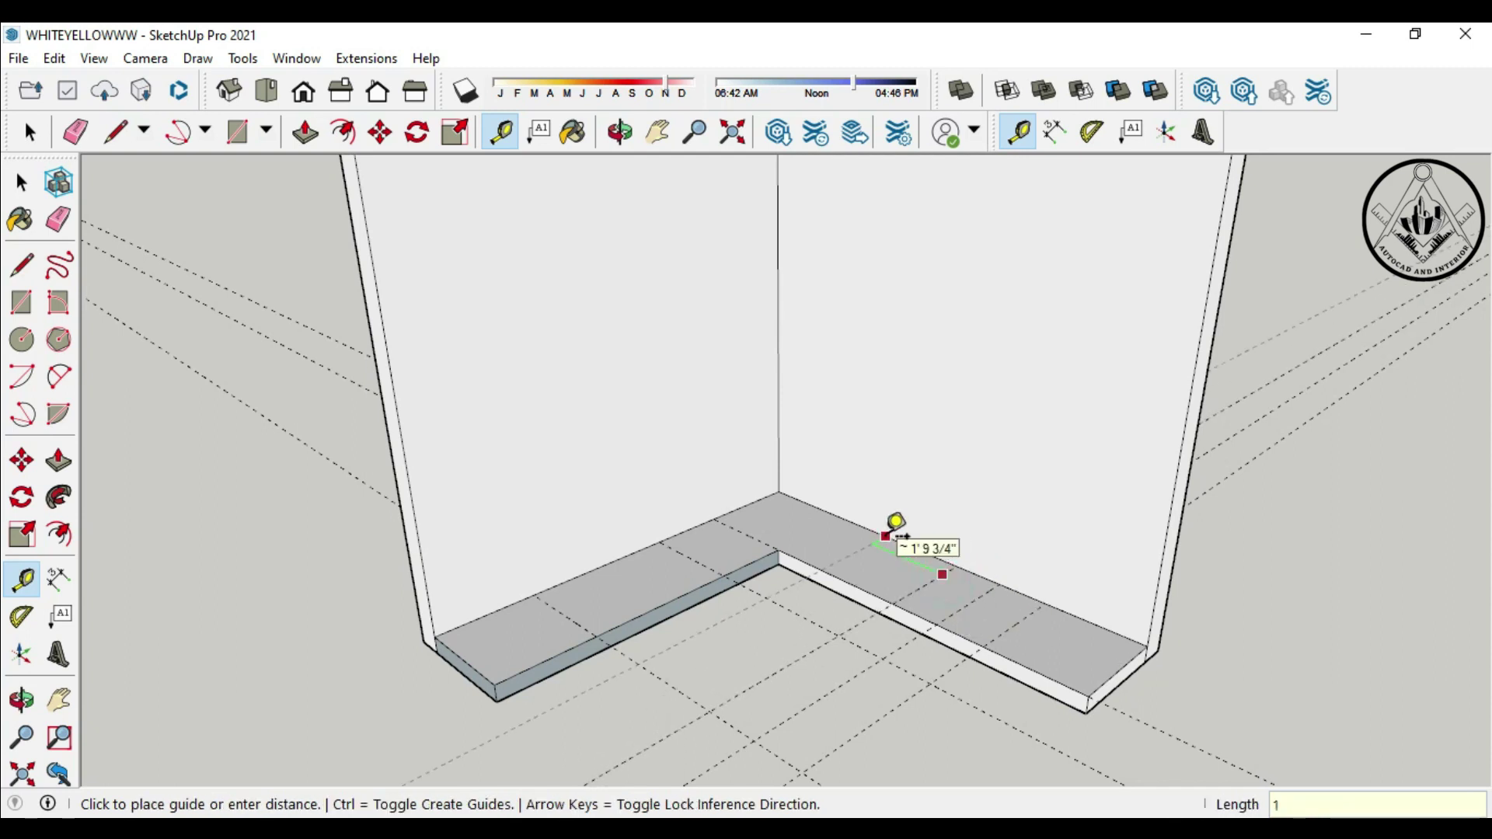
text(8")
key(Return)
click(844, 569)
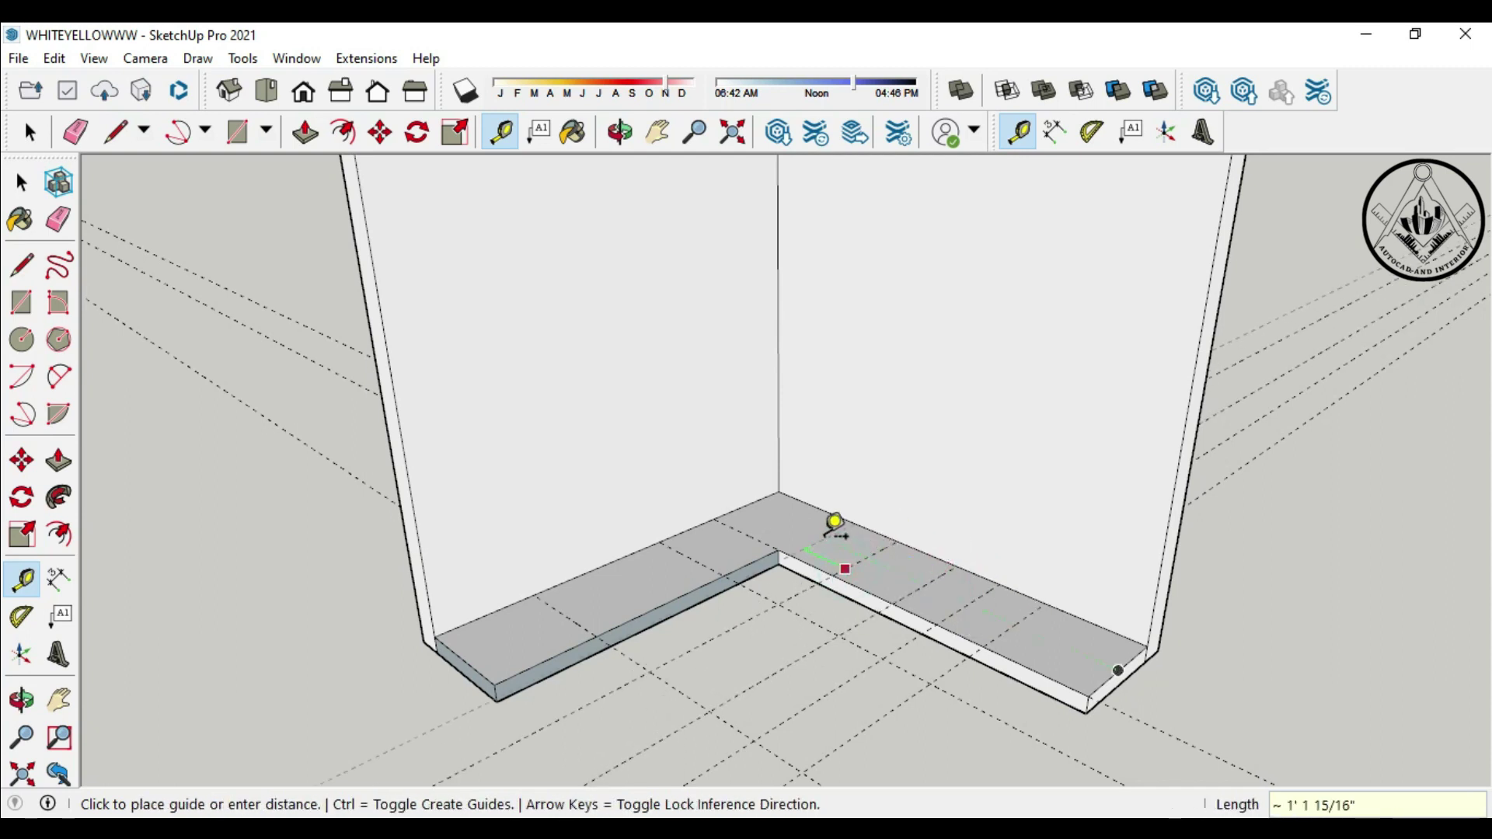
key(Return)
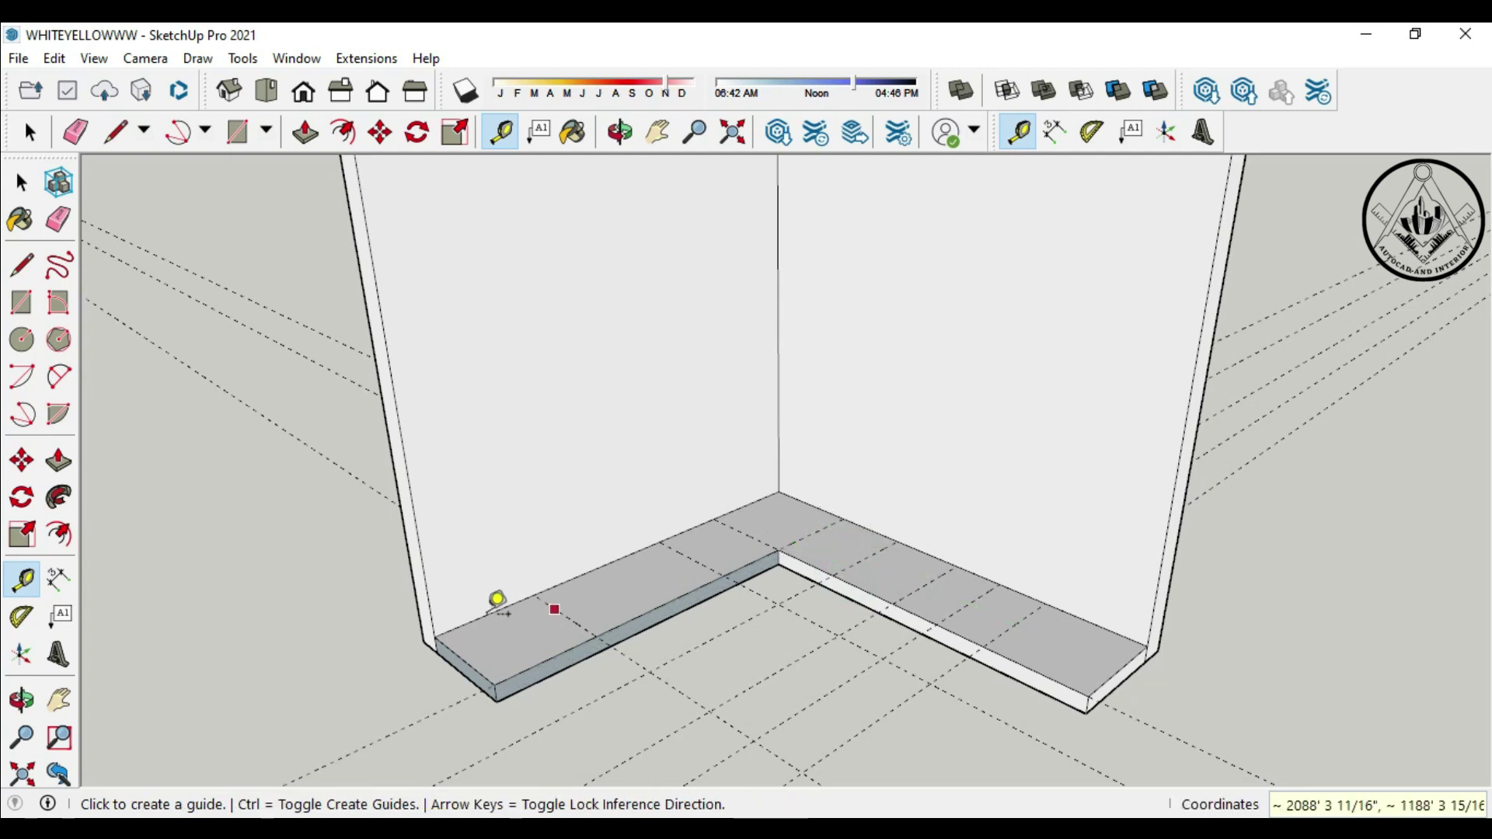
click(58, 339)
Draw cabinet rectangles along the left slab up to the counter corner
click(435, 637)
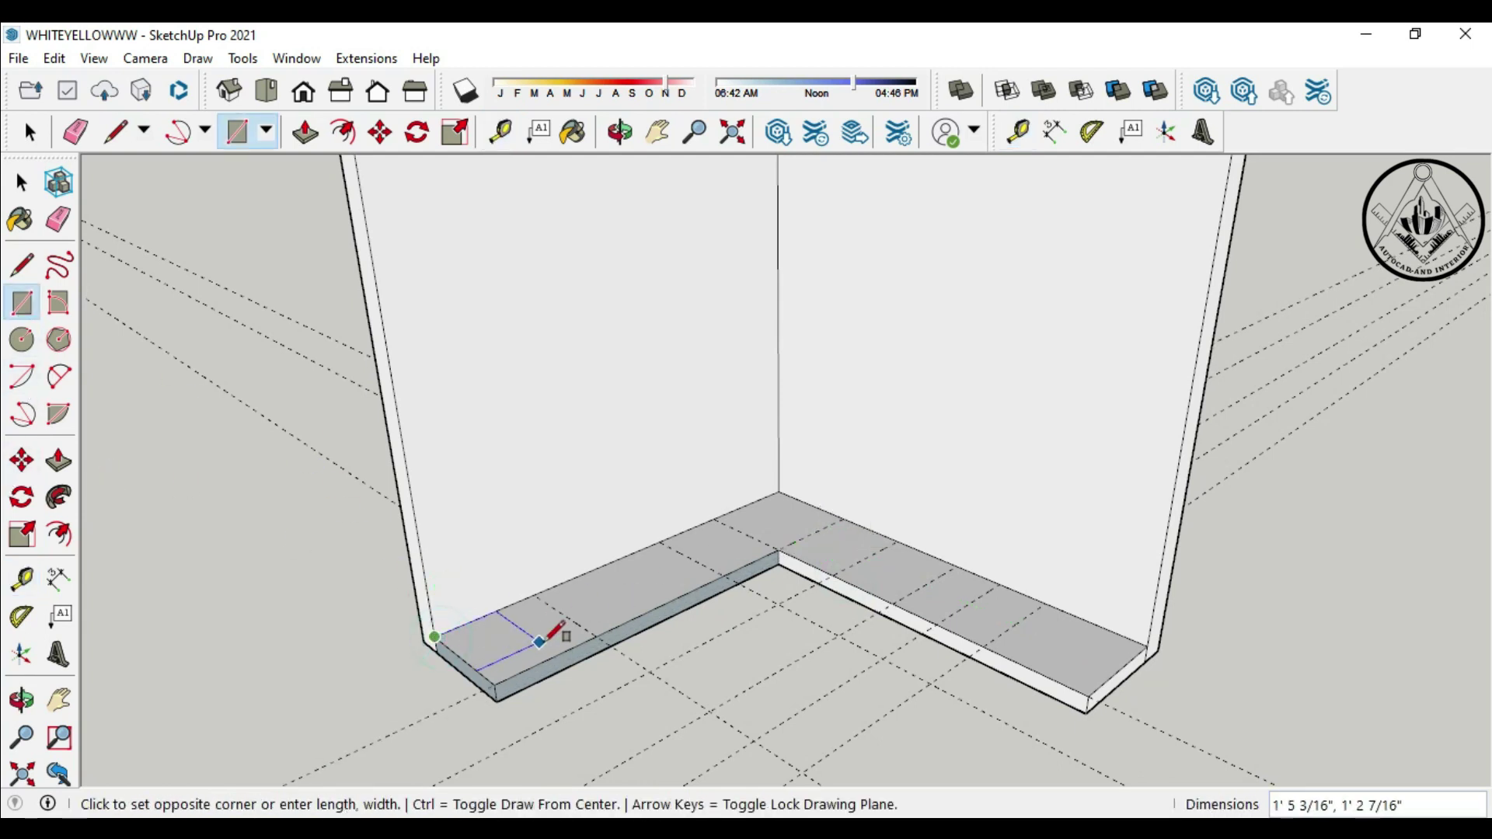
click(596, 636)
click(533, 599)
click(699, 543)
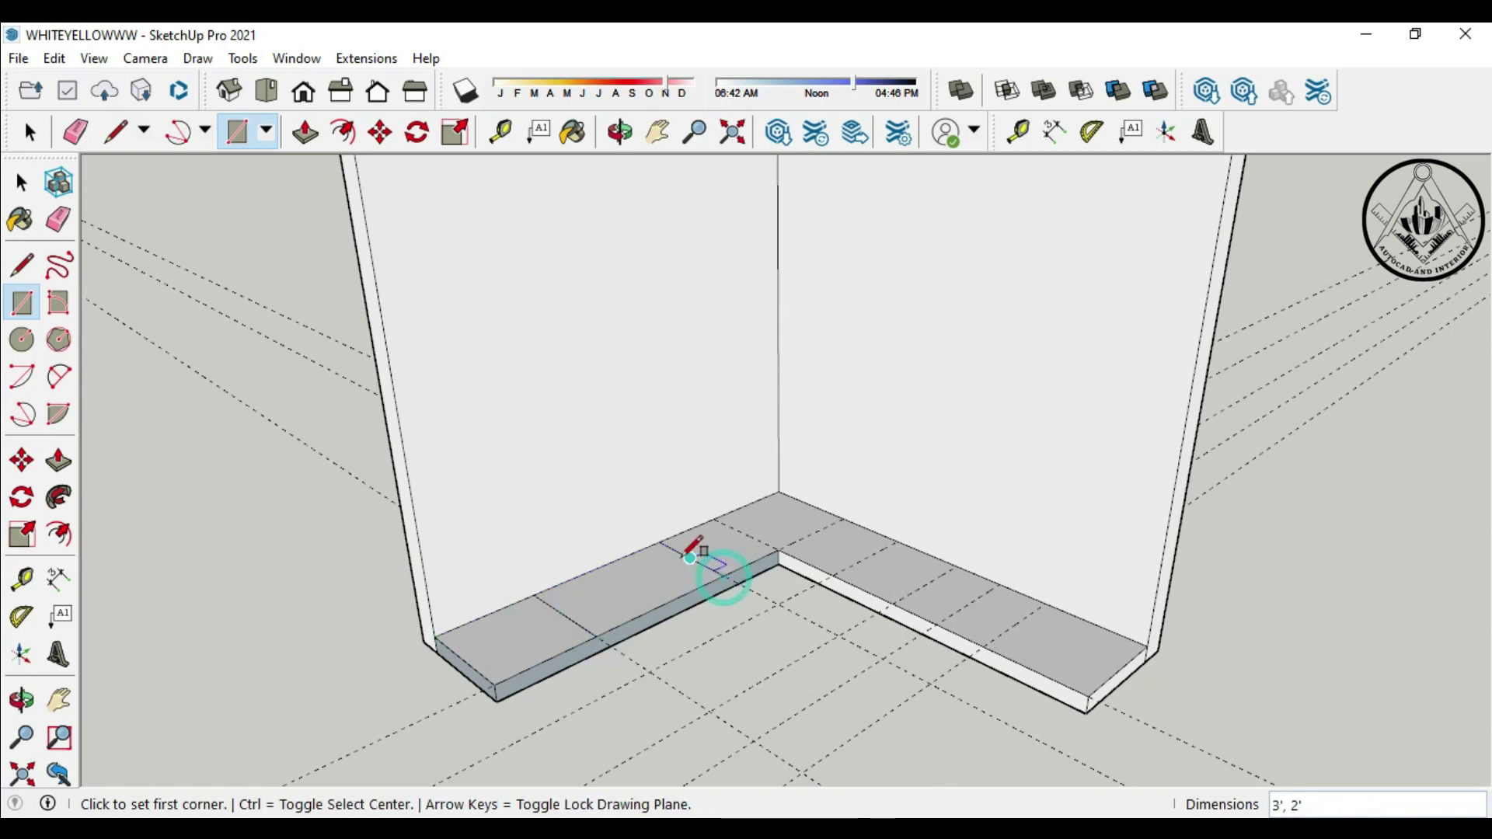
middle_drag(700, 543, 792, 542)
click(793, 542)
click(926, 569)
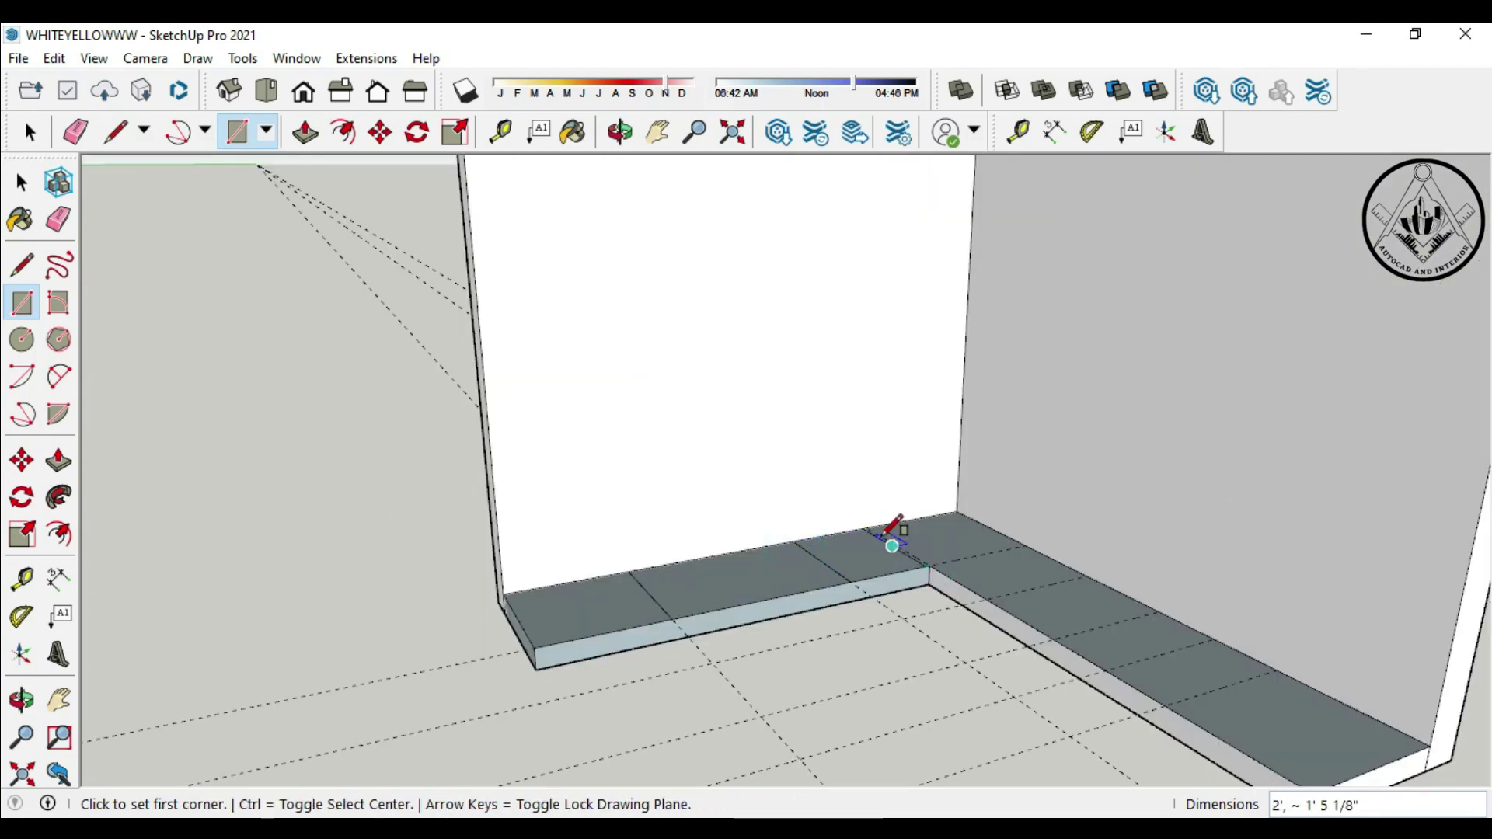
scroll(892, 536, up, 2)
scroll(908, 536, up, 3)
Draw the corner rectangles, including a 2-foot square at the counter corner
click(738, 537)
click(942, 574)
click(851, 518)
click(1083, 544)
click(942, 575)
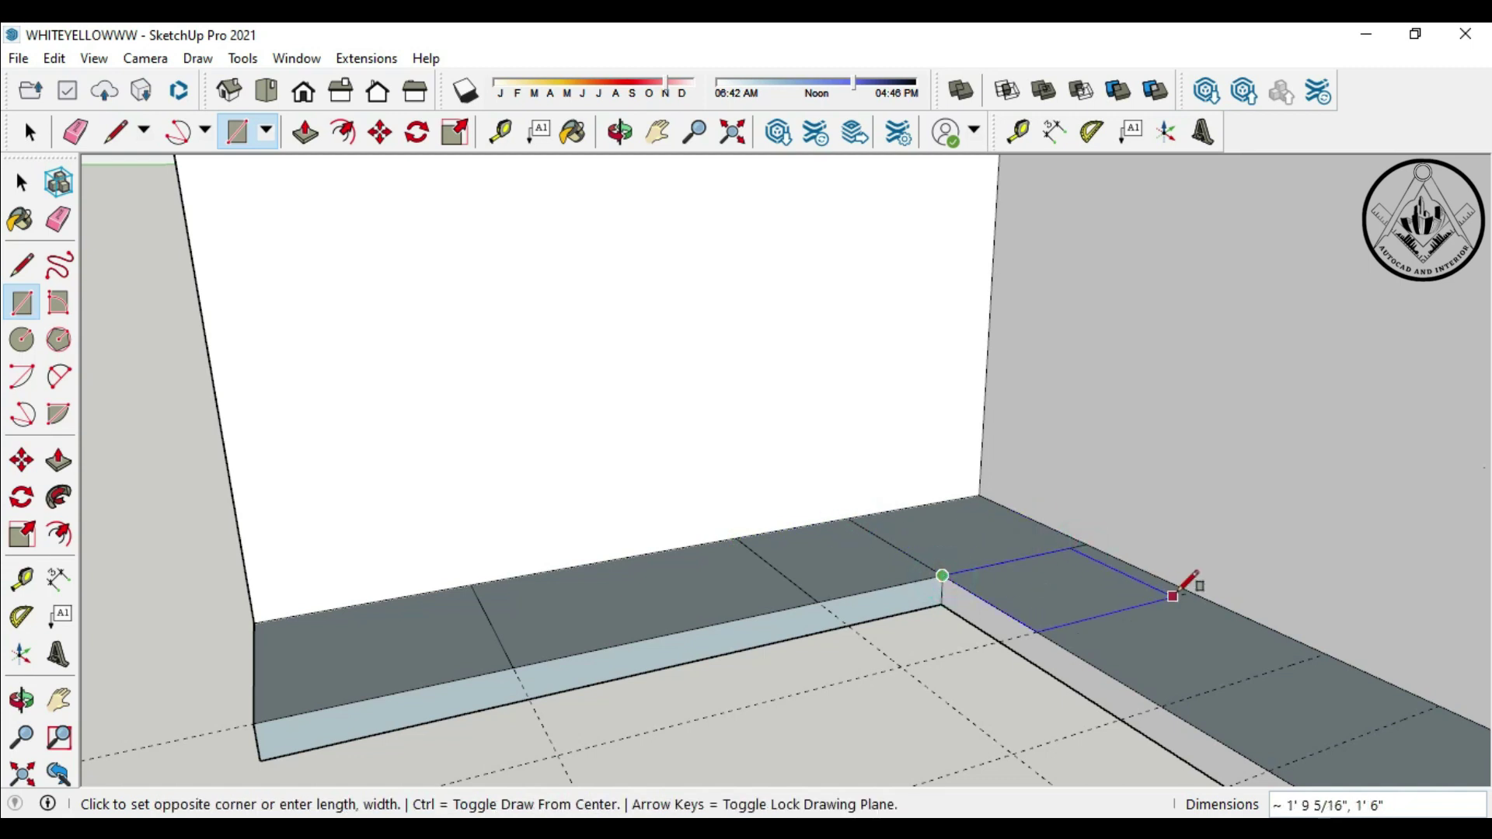
click(1172, 592)
scroll(859, 505, down, 2)
scroll(1098, 626, up, 2)
click(942, 581)
Draw the remaining cabinet-section rectangles along the side counter
click(1196, 601)
click(1040, 643)
click(1287, 642)
click(1130, 693)
click(1399, 692)
scroll(1201, 684, down, 2)
scroll(1200, 684, down, 2)
click(1080, 648)
click(1360, 684)
scroll(1158, 680, up, 2)
scroll(1157, 679, down, 3)
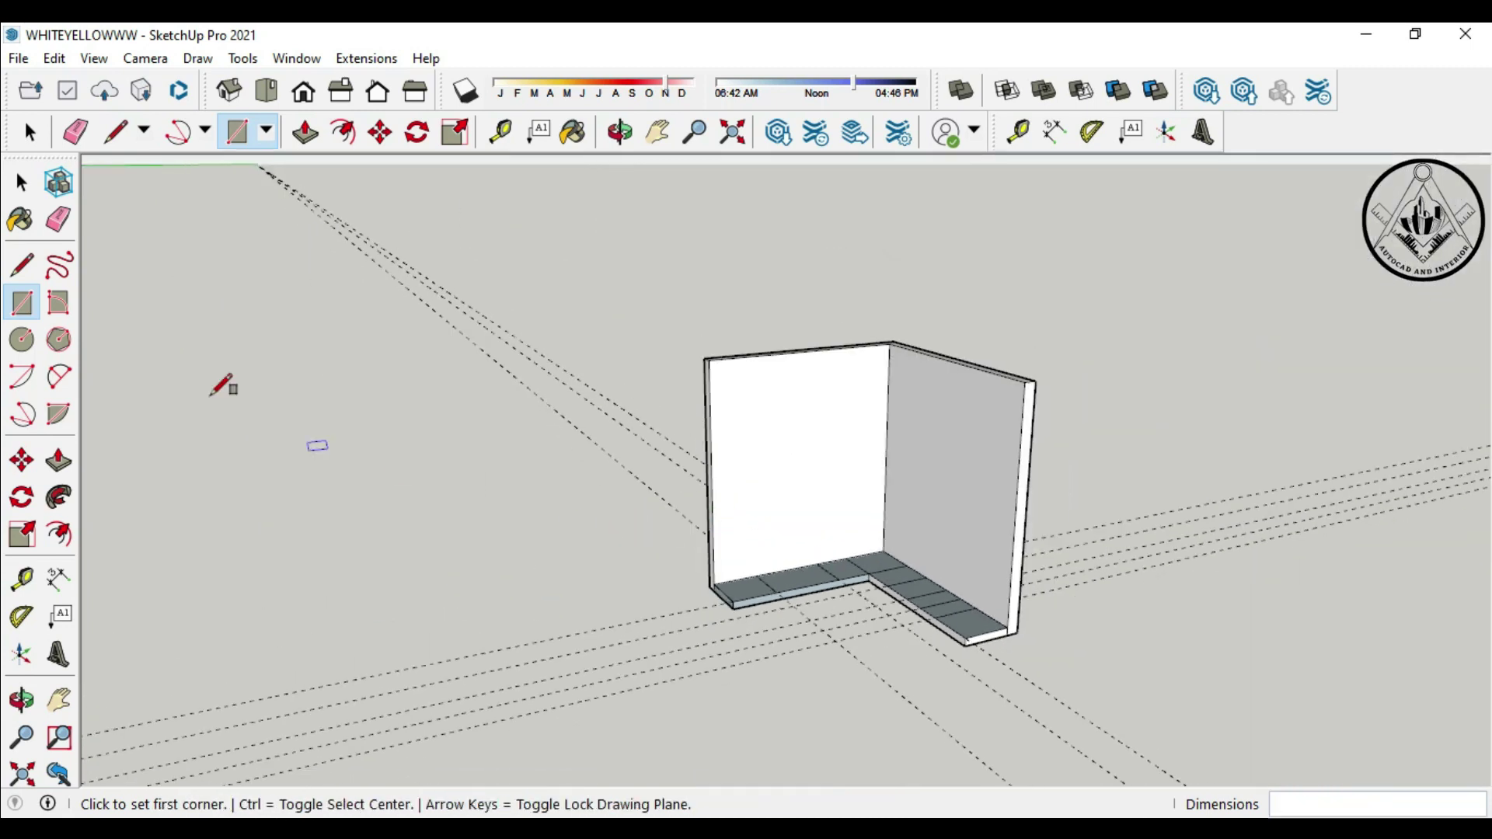
key(space)
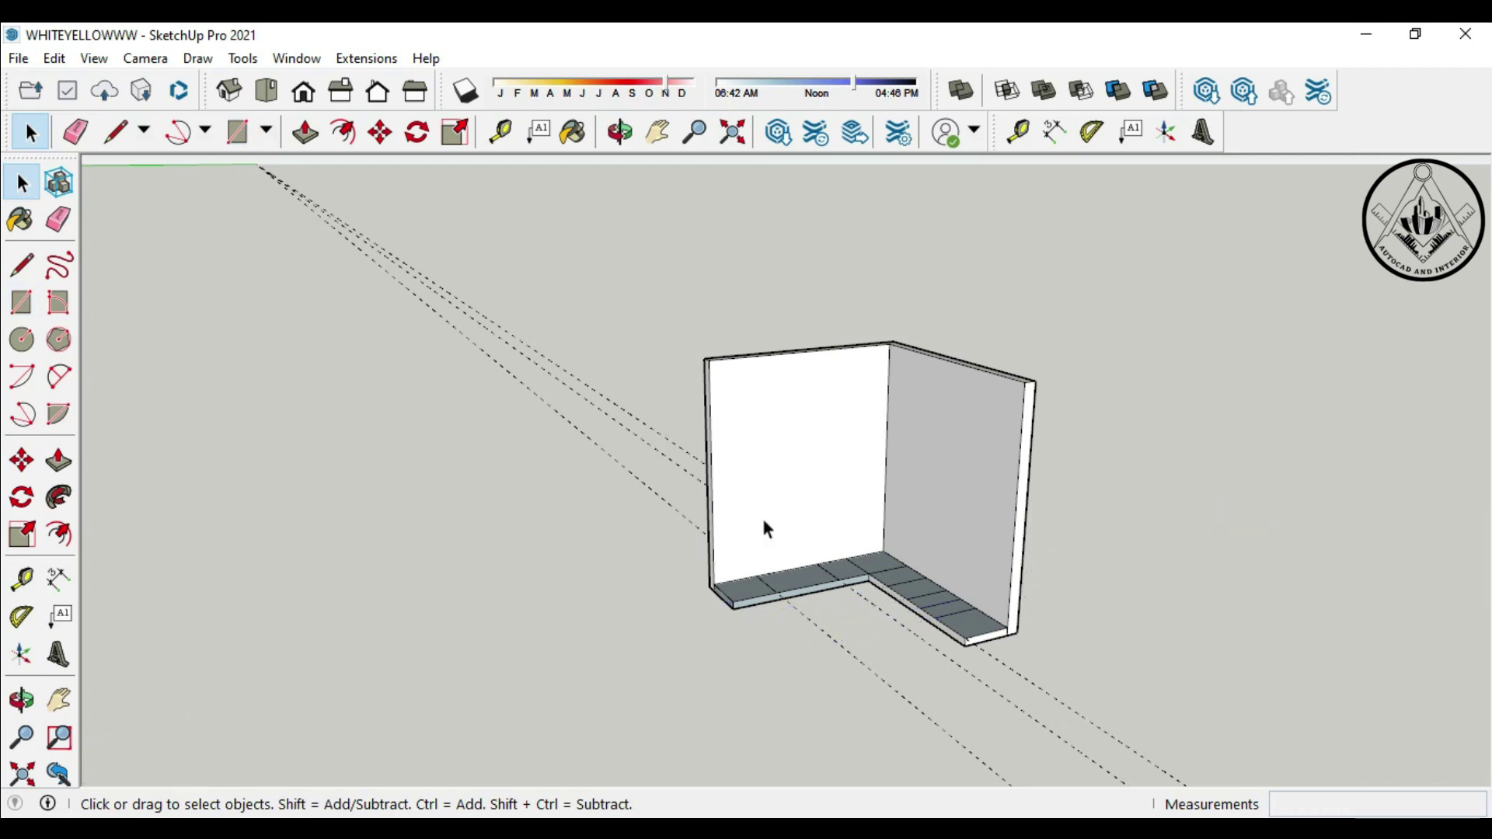
Raise the first two base sections to 30 inches
click(59, 460)
scroll(763, 586, up, 2)
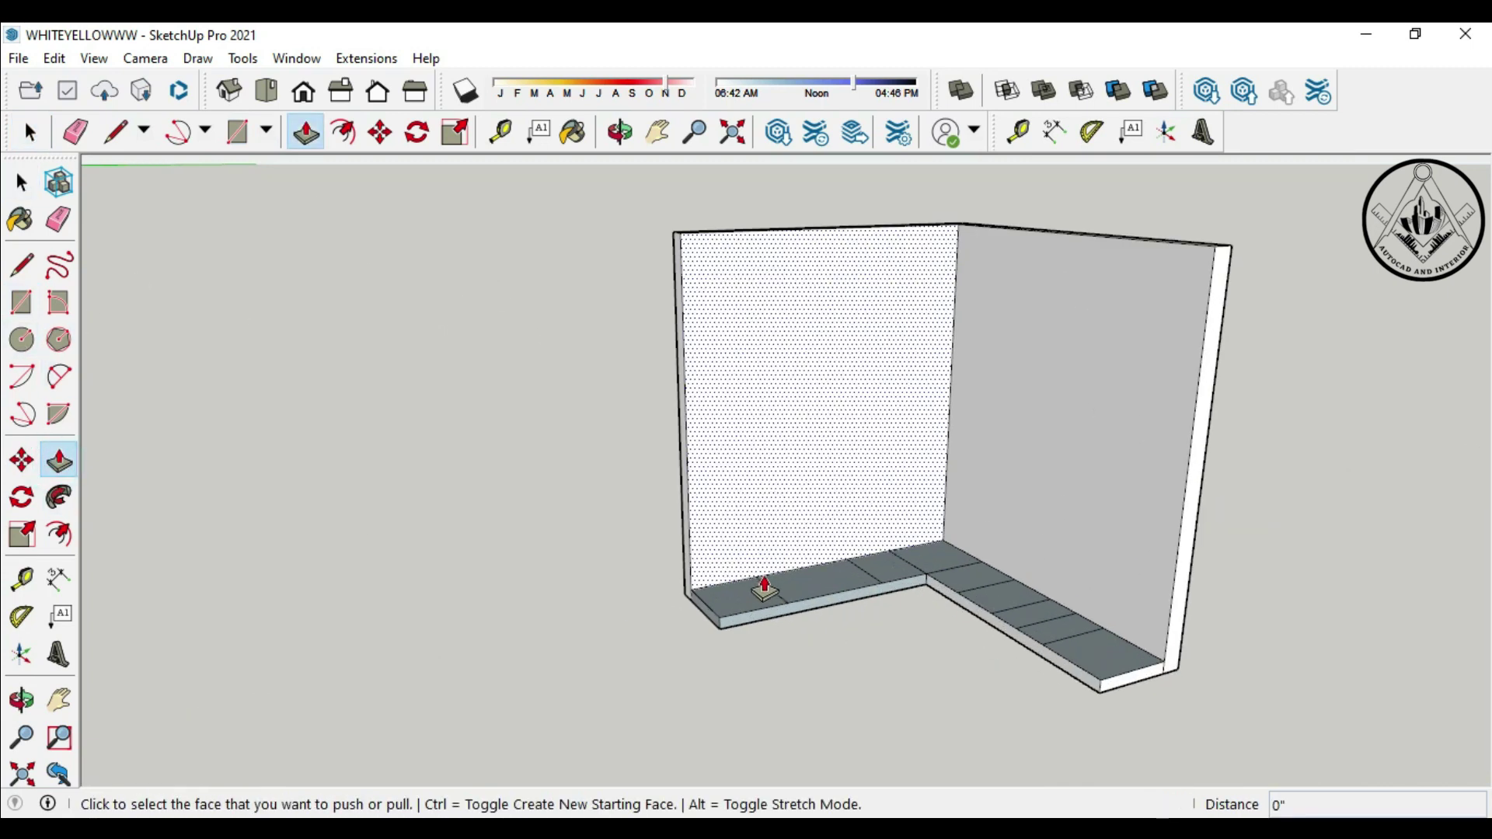
scroll(739, 609, up, 3)
click(739, 609)
key(Return)
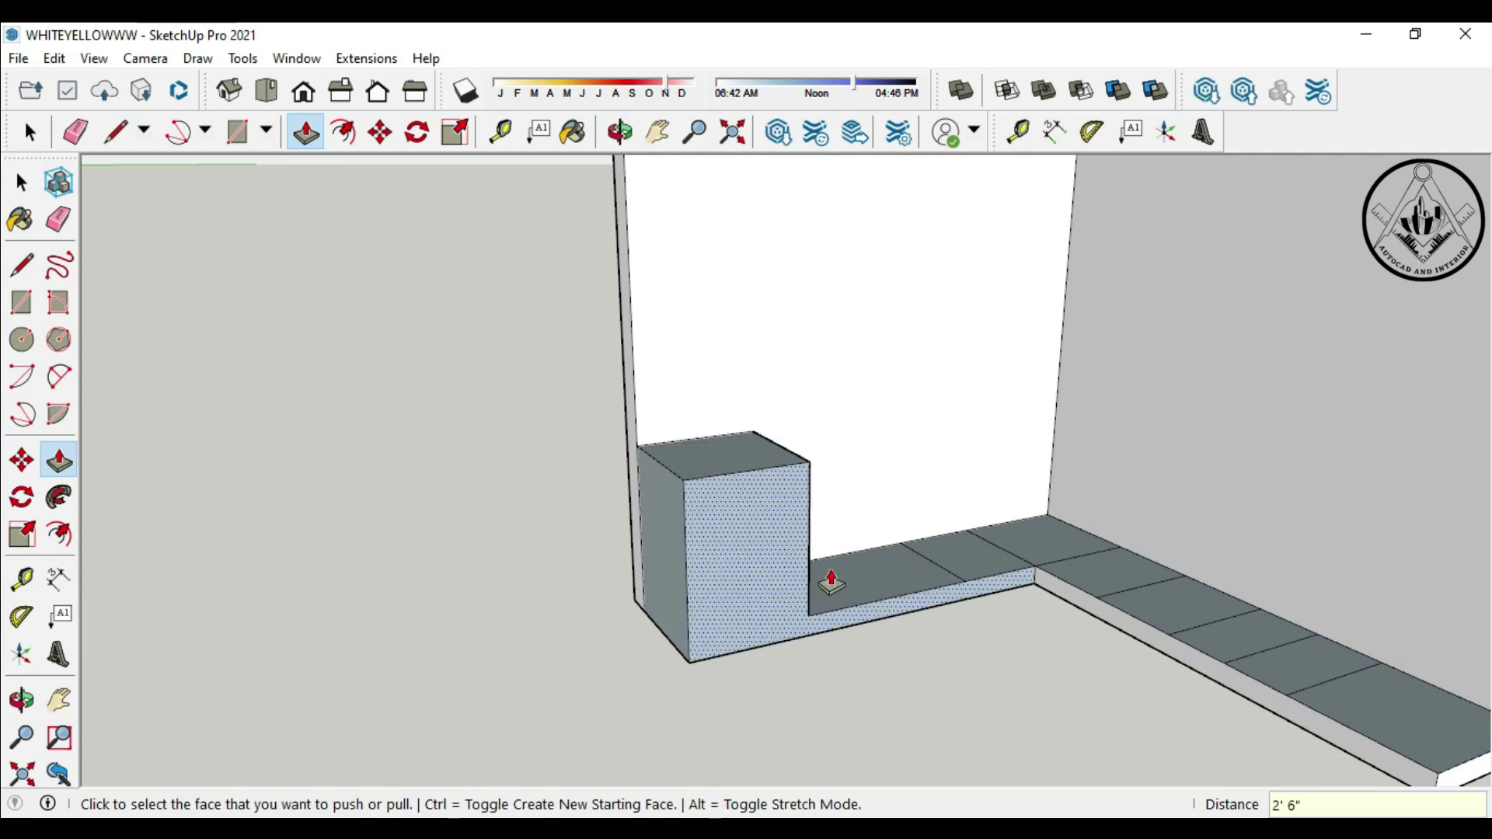
click(859, 573)
text(0)
key(Return)
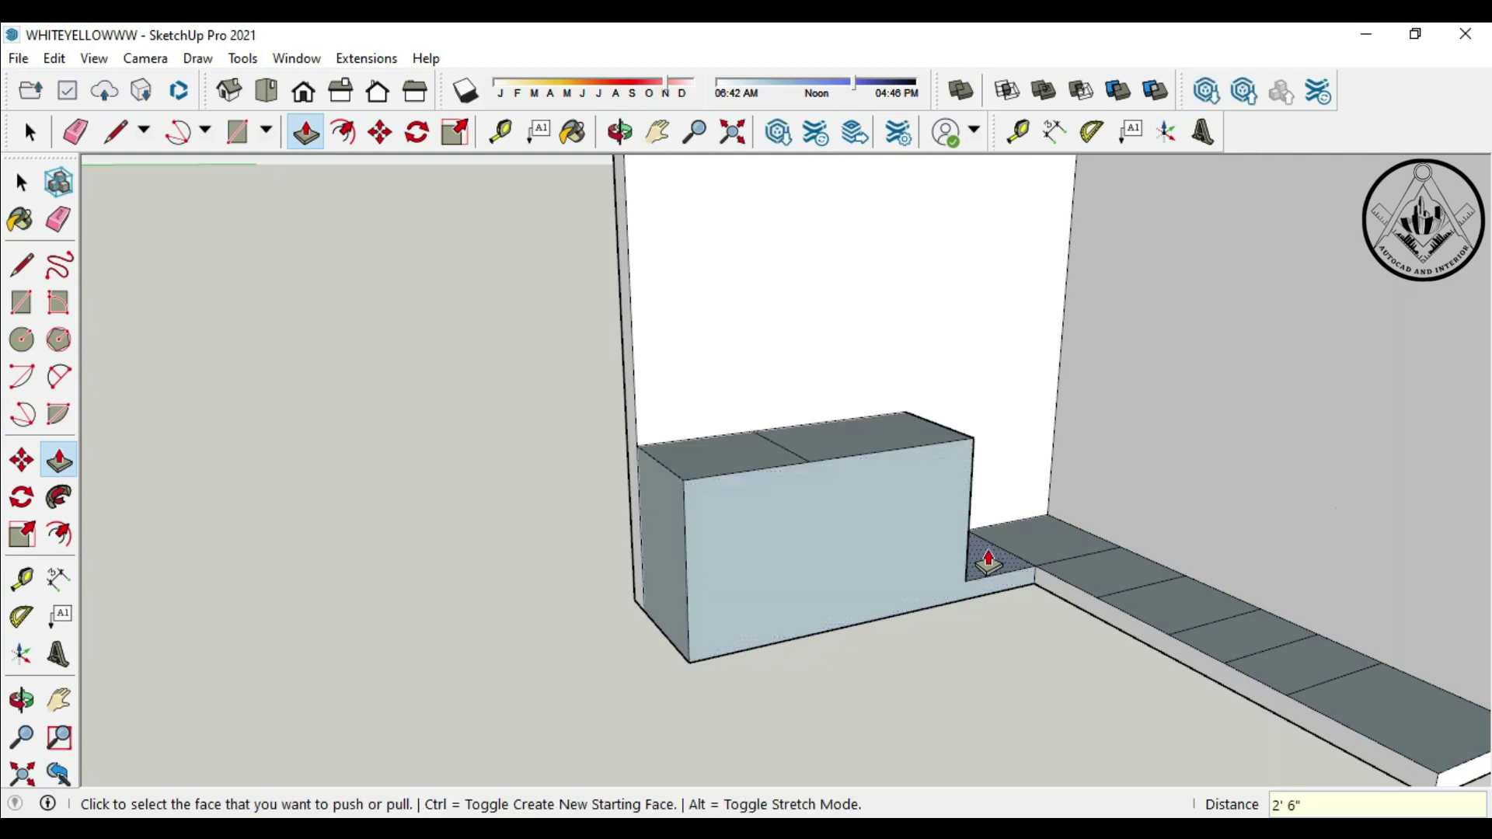
Draw edges along the block's bottom front and corner to split the face
click(22, 268)
click(967, 588)
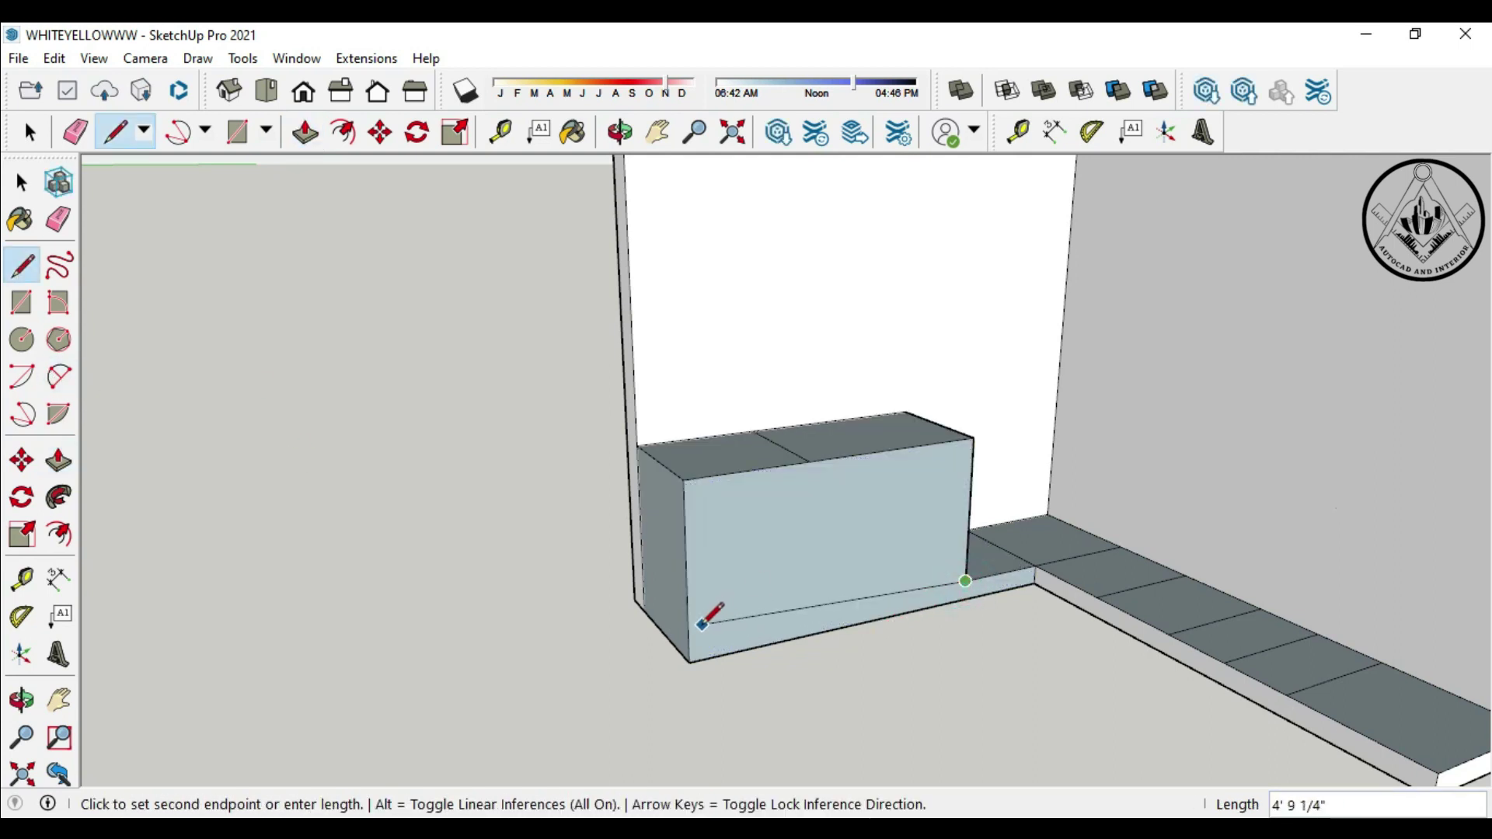
click(689, 642)
click(644, 592)
click(687, 642)
Raise the small faces and step faces beside the block to 30 inches
key(p)
click(995, 571)
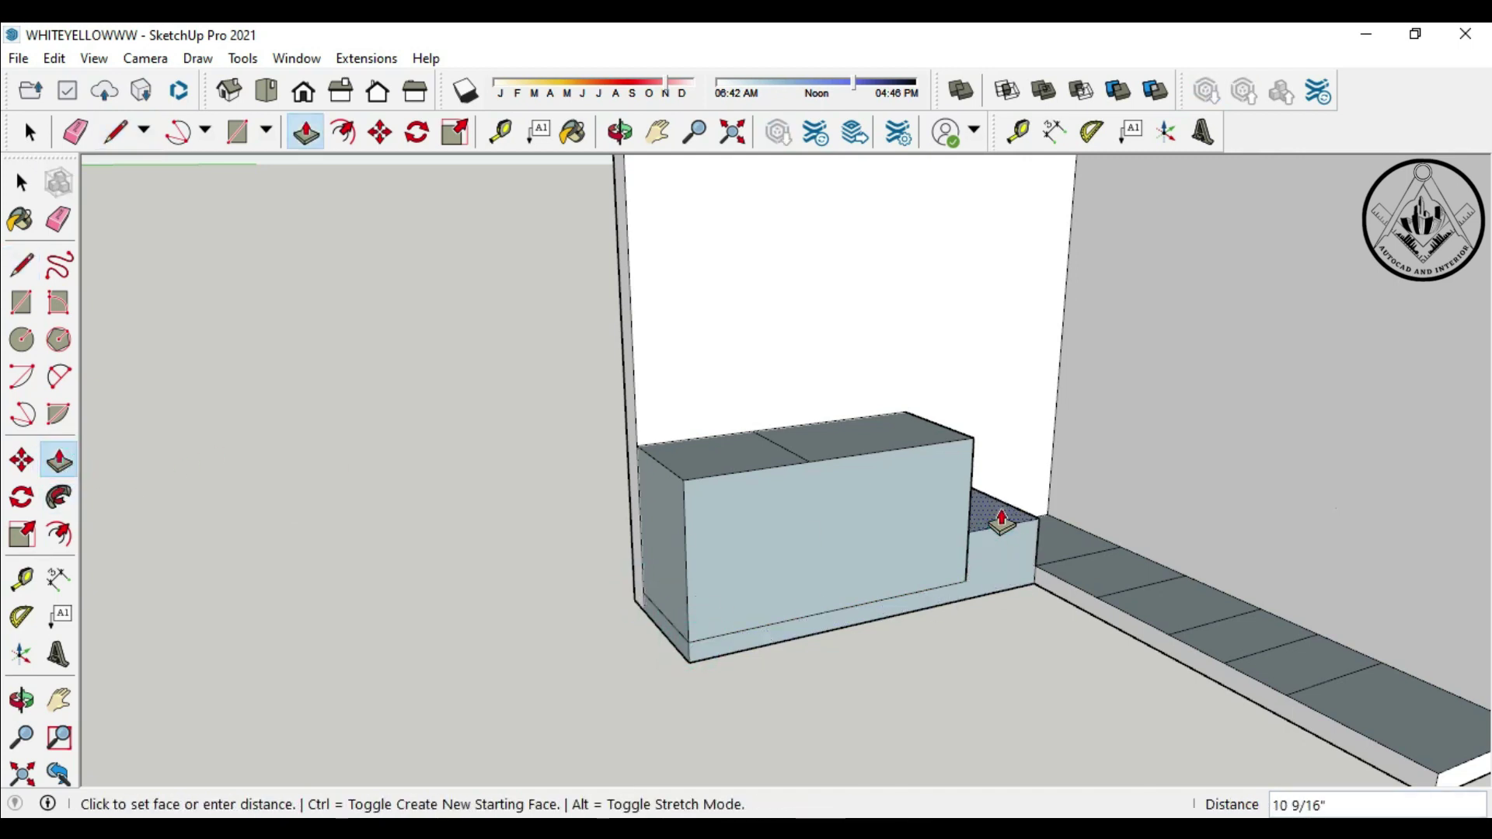
key(Return)
click(1058, 532)
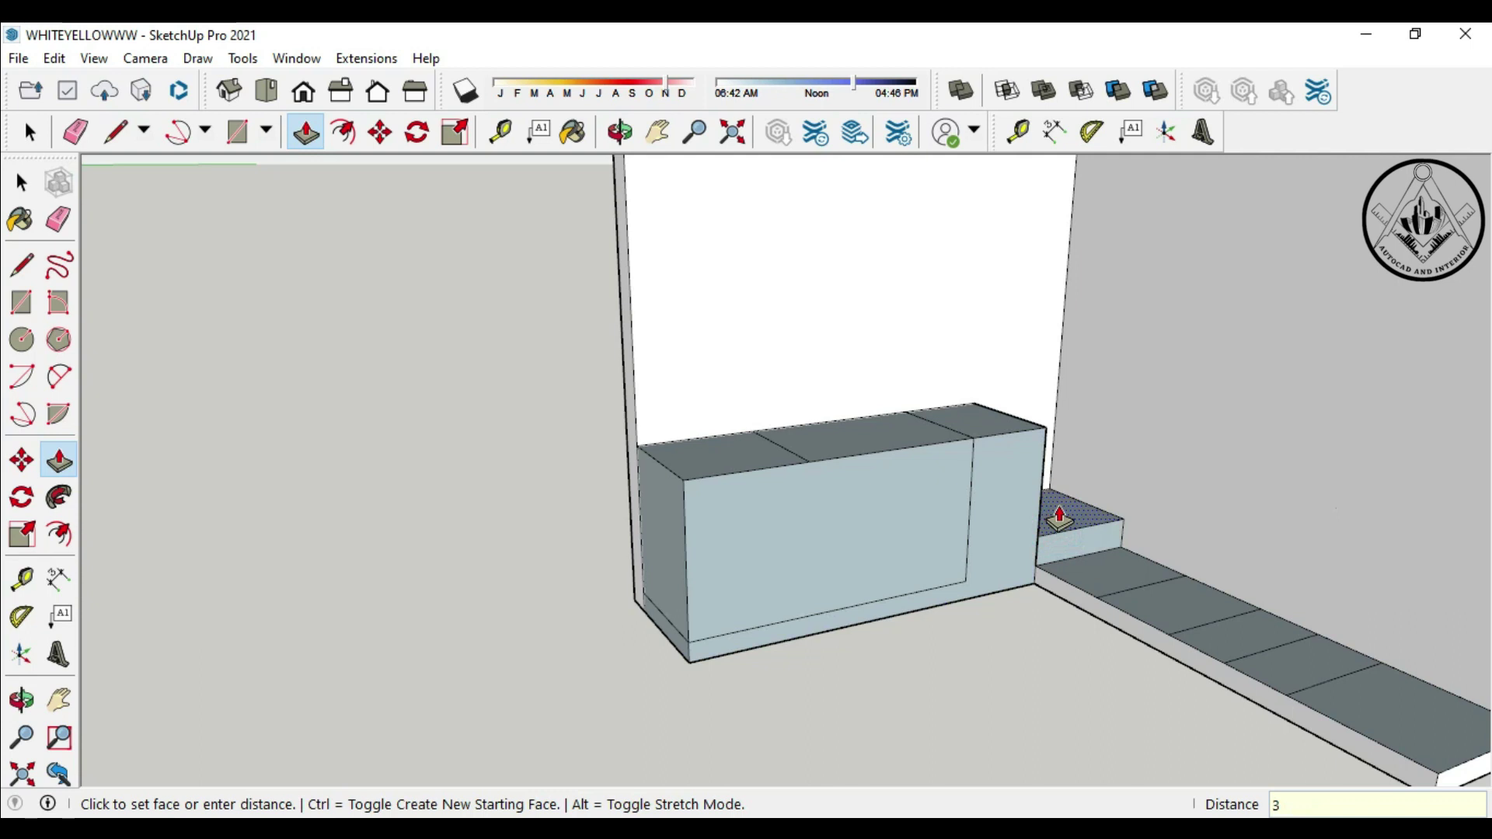
key(Return)
click(1096, 568)
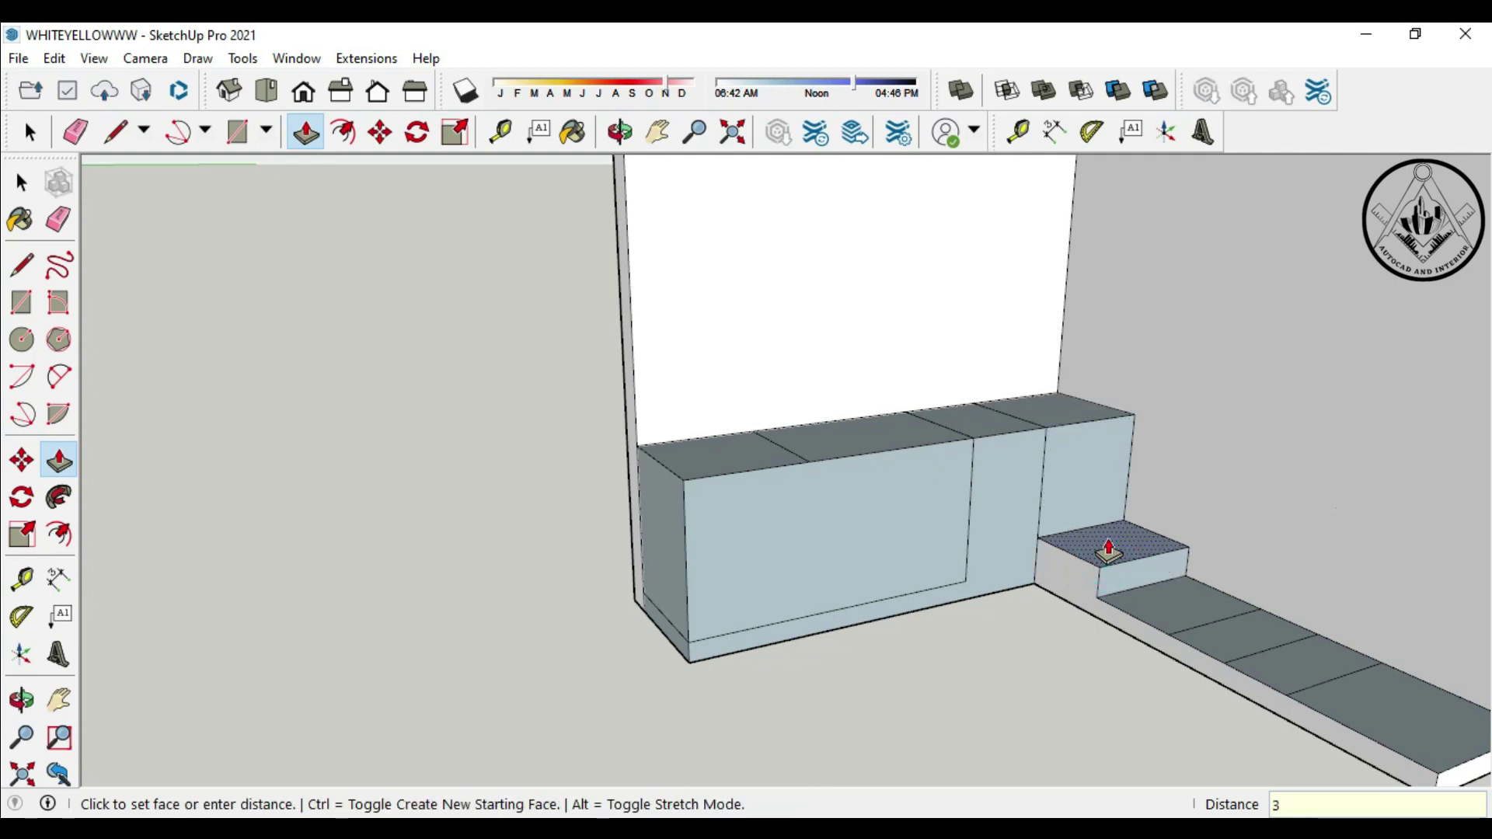
text(0")
double_click(1108, 552)
text(3)
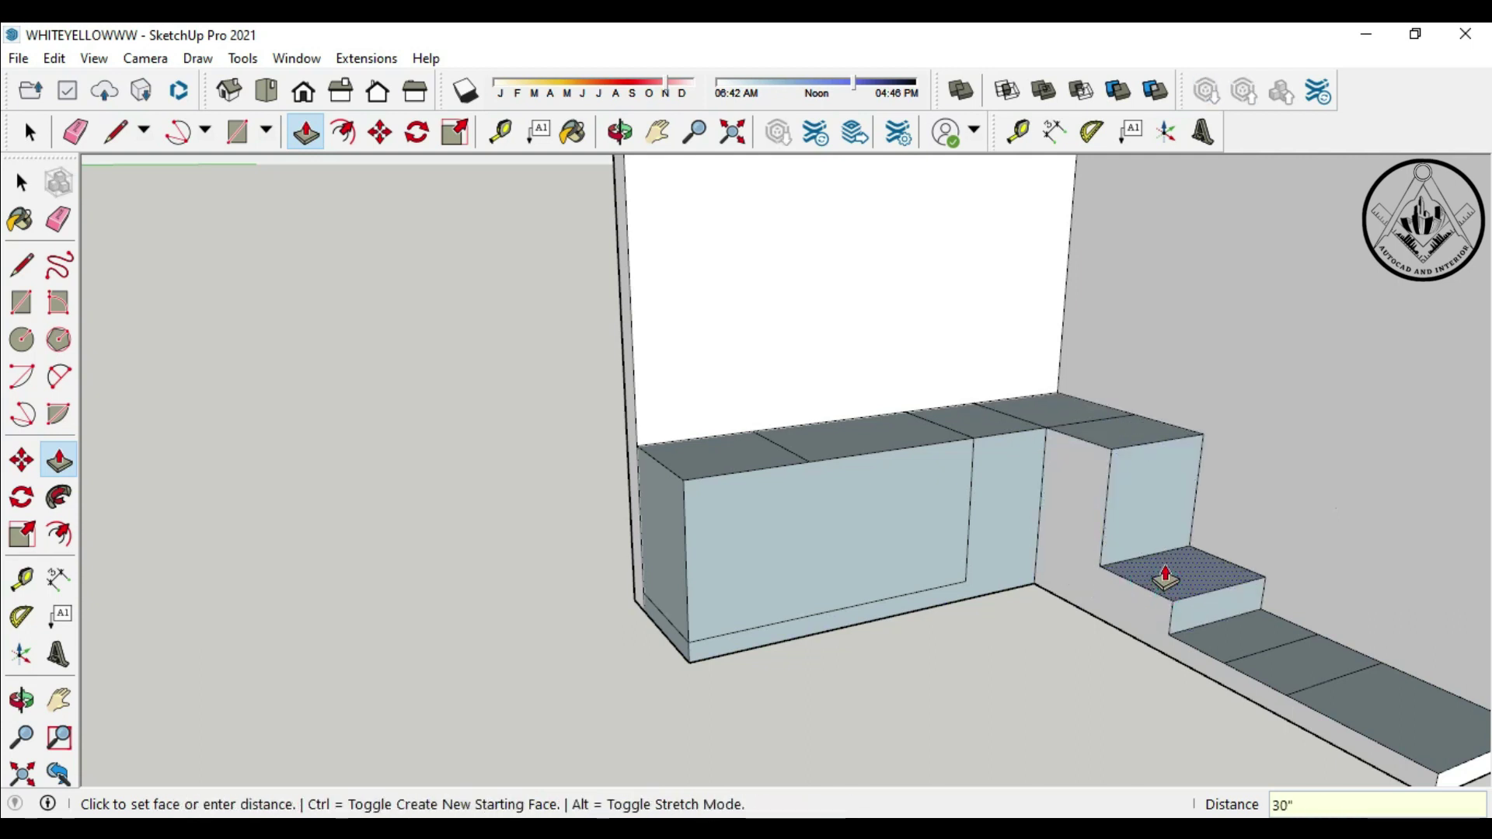
double_click(1165, 576)
Raise the remaining lower faces along the side run to 30 inches
click(1226, 602)
key(Return)
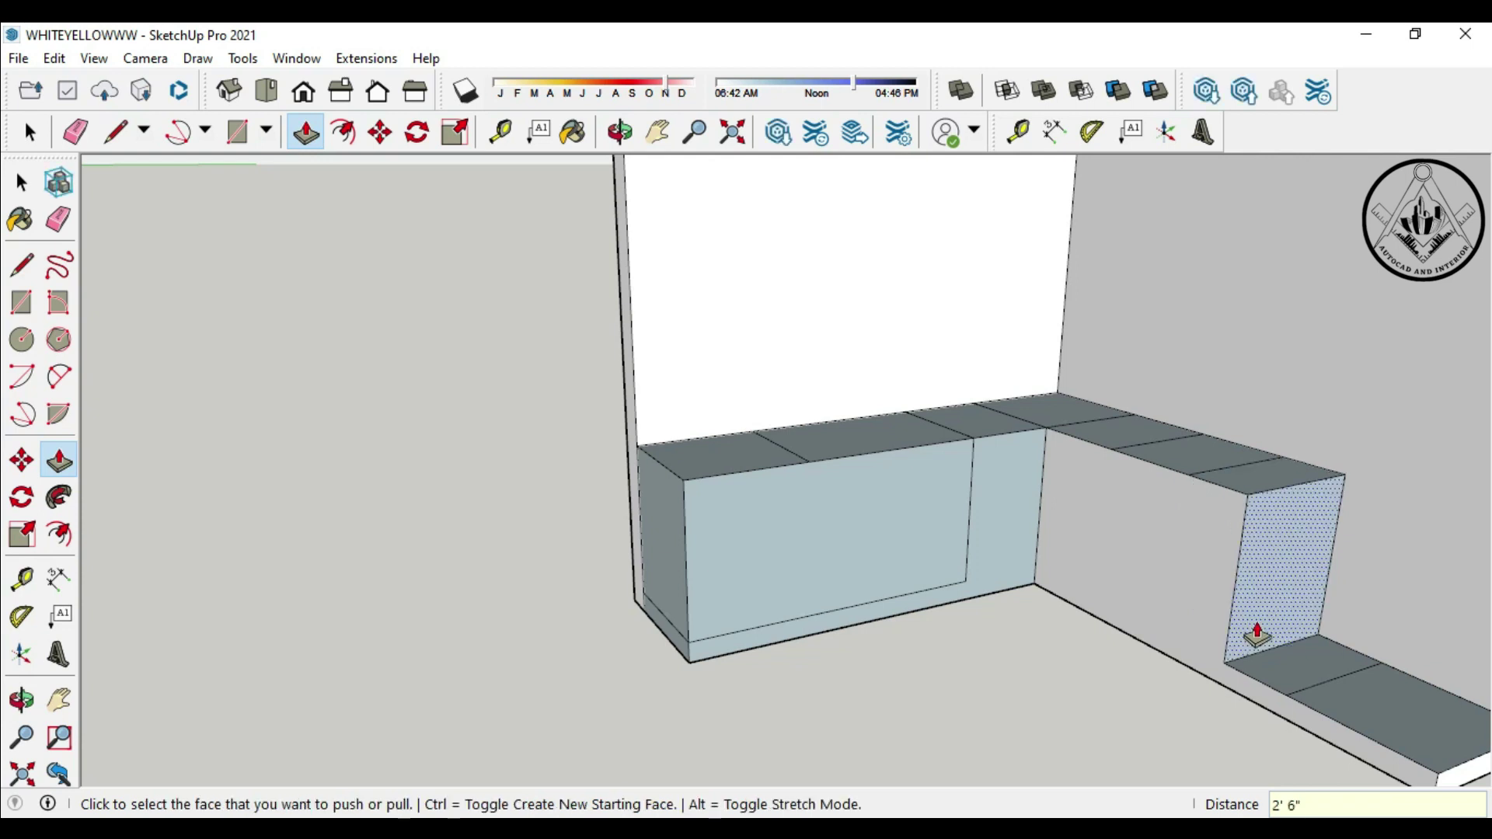
click(1291, 626)
double_click(1291, 626)
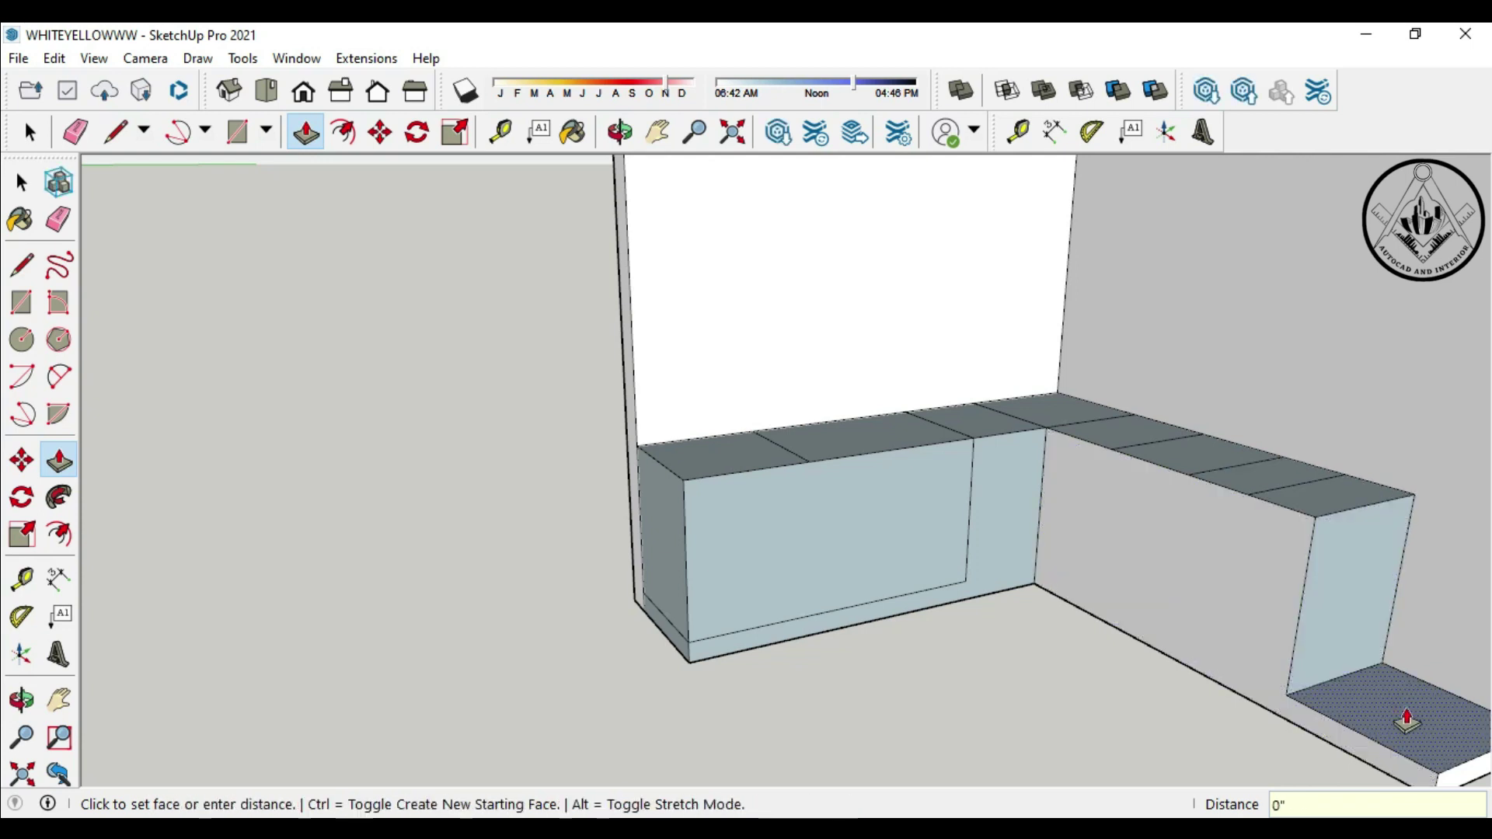
text(3)
key(Return)
scroll(992, 593, down, 3)
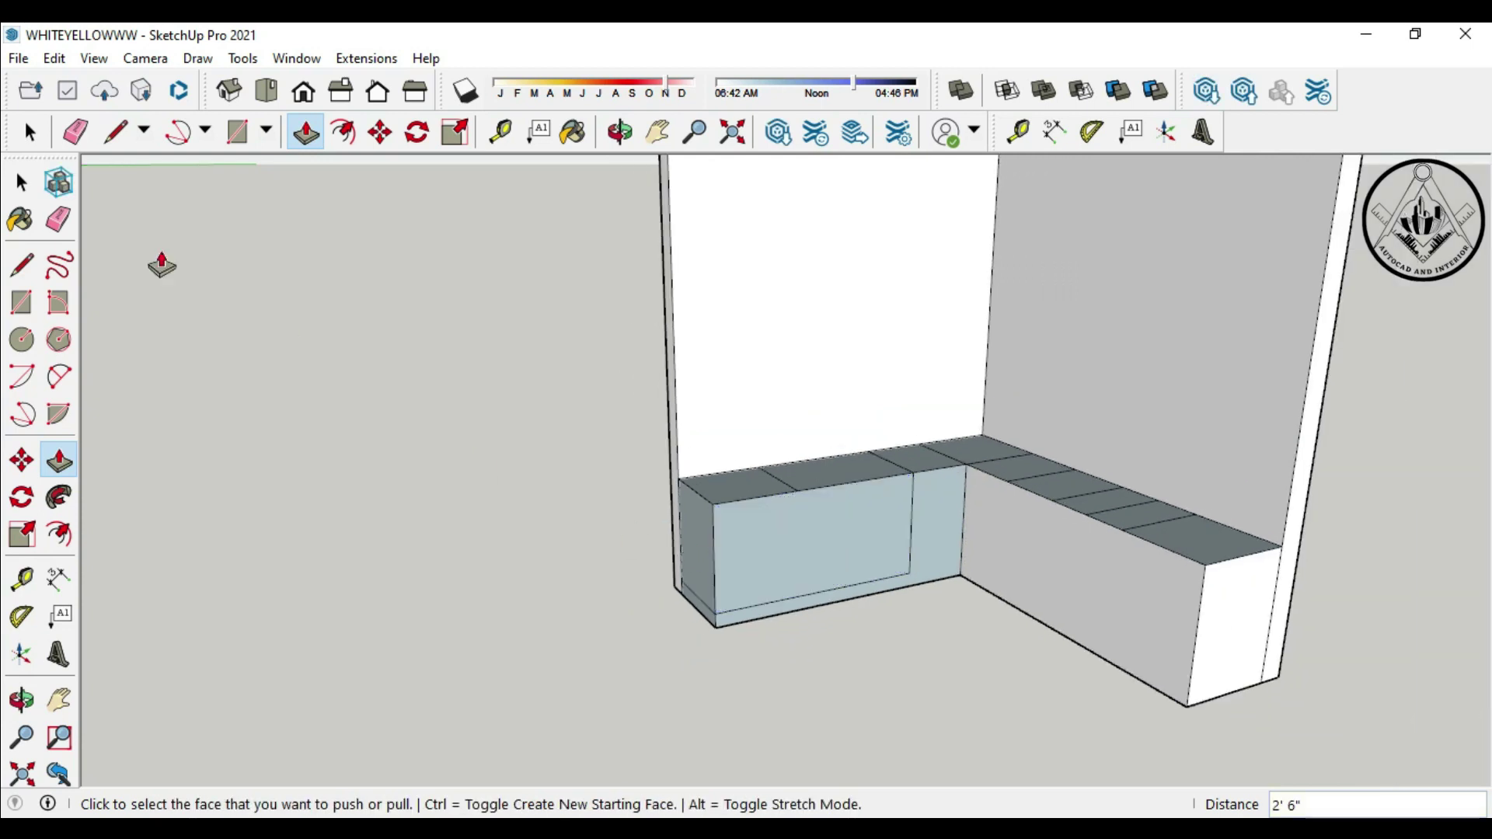
Draw the 7' plinth line along the cabinet base and short edges across the end face
key(l)
click(908, 574)
click(960, 561)
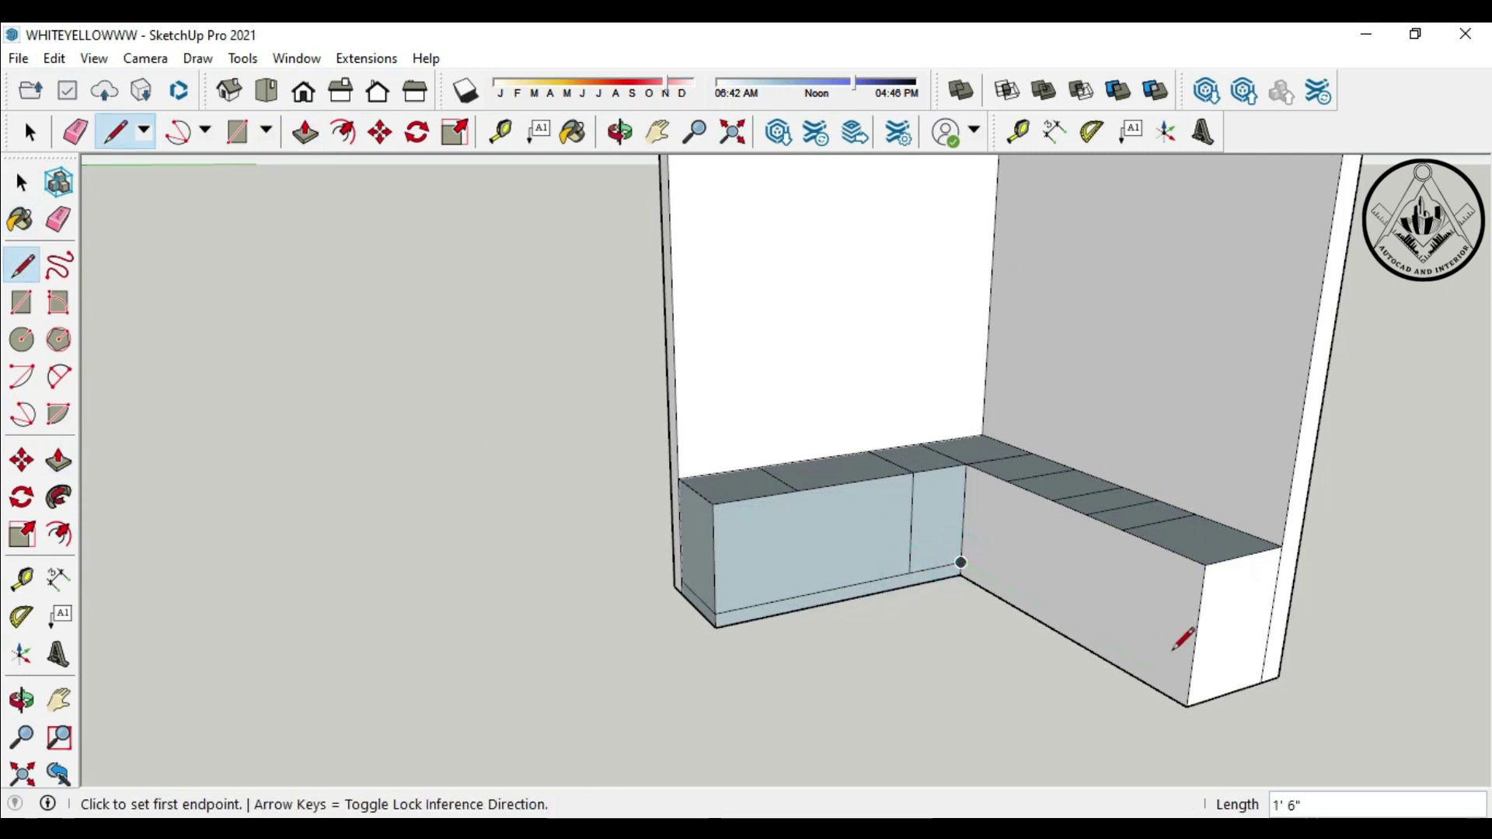
click(1188, 689)
click(960, 562)
click(1188, 689)
click(1268, 668)
scroll(656, 647, down, 3)
scroll(1116, 653, up, 2)
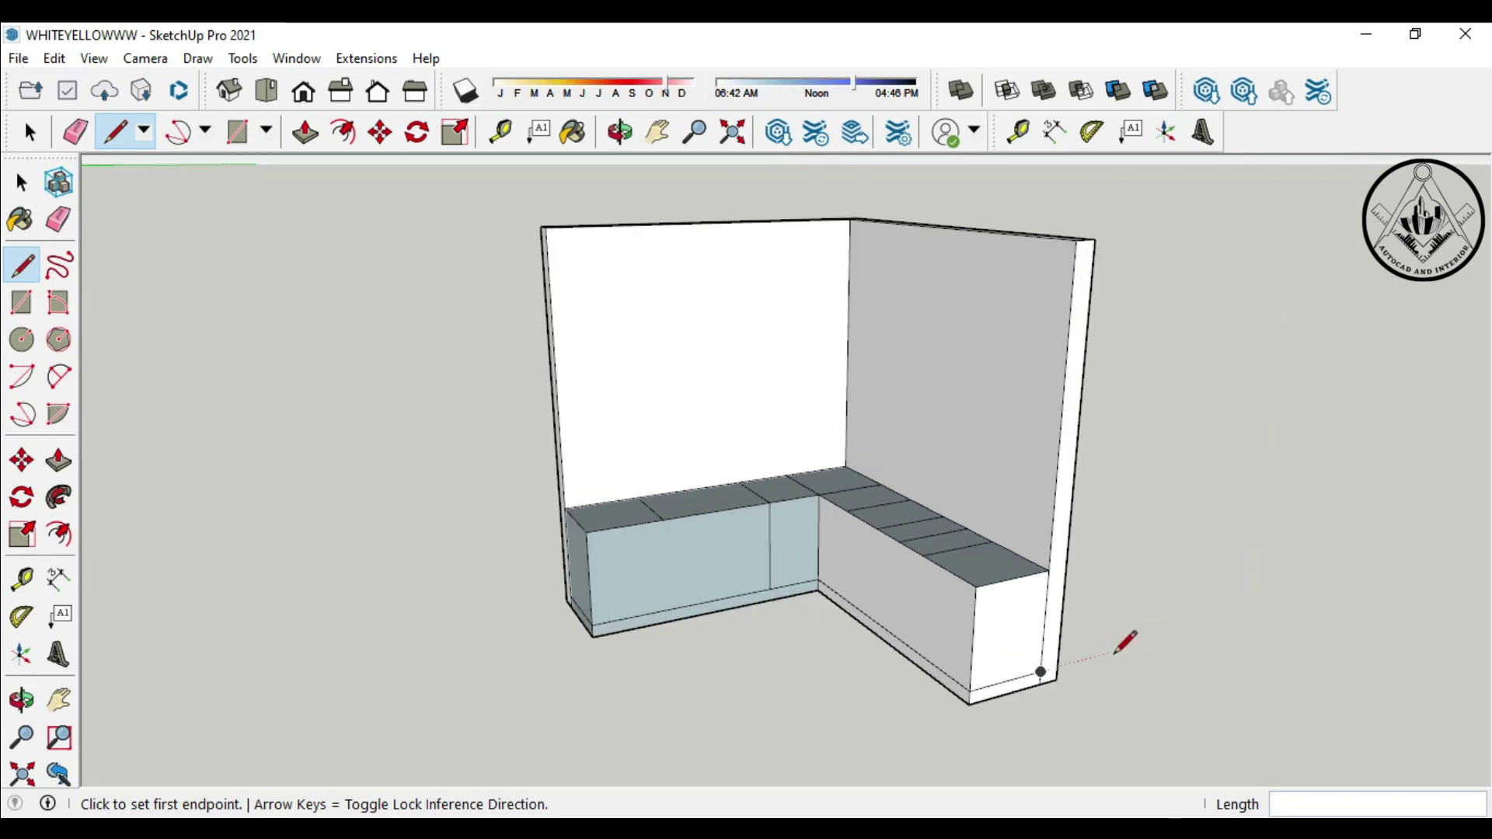
scroll(544, 357, down, 1)
scroll(692, 544, up, 3)
Draw four vertical dividing lines from top to bottom edge across the right cabinet front
click(641, 464)
key(Escape)
scroll(816, 634, down, 2)
middle_drag(815, 633, 899, 493)
scroll(923, 440, up, 2)
click(923, 439)
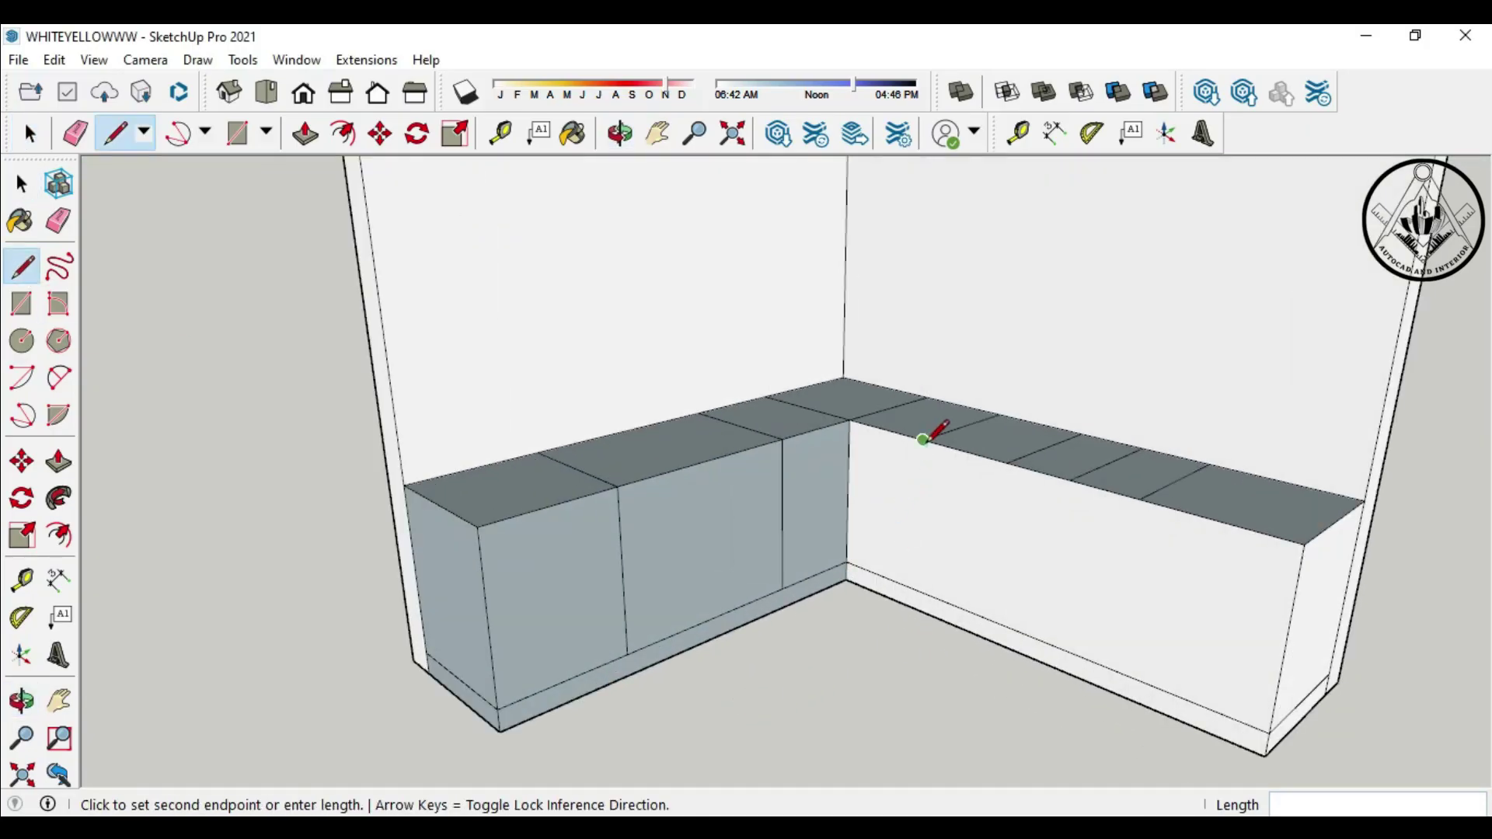
click(917, 591)
click(1006, 464)
click(998, 614)
click(1070, 482)
click(1055, 643)
click(1138, 498)
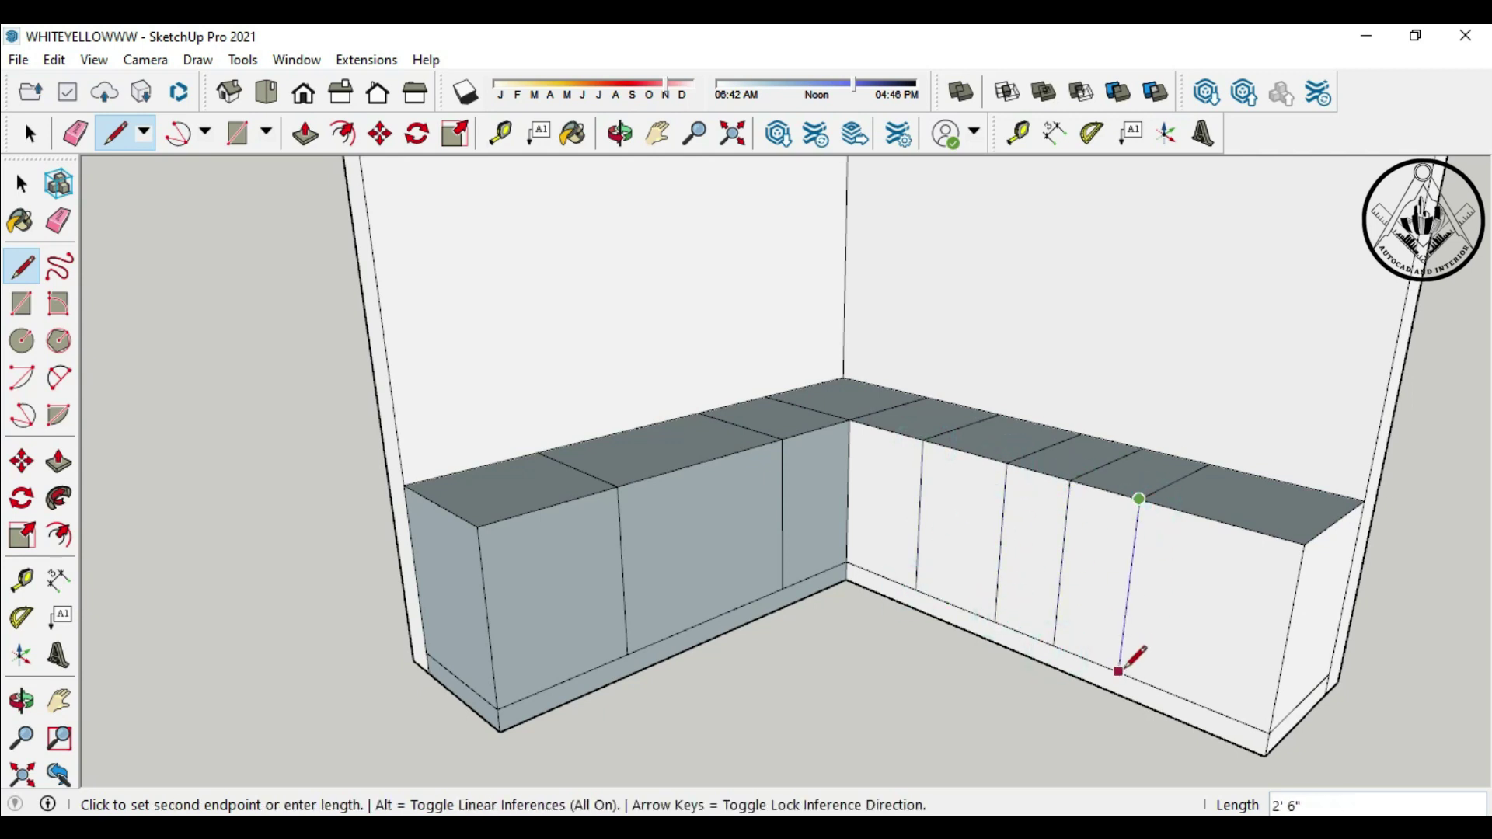
click(1119, 670)
Turn to the left cabinet run and select the countertop's back top edge
scroll(1010, 590, down, 2)
middle_drag(902, 696, 642, 588)
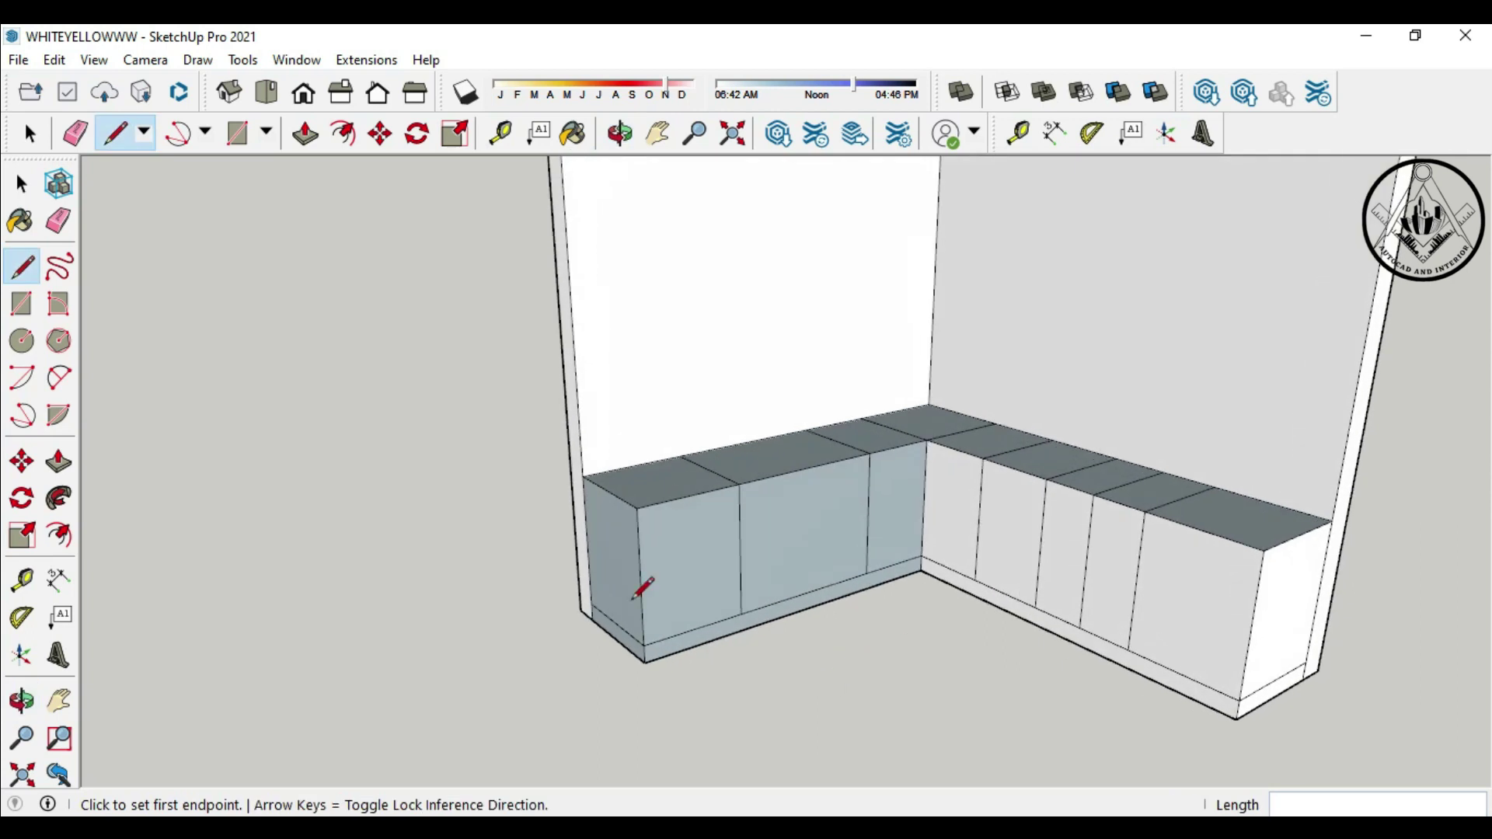
click(29, 128)
scroll(623, 482, up, 3)
click(609, 459)
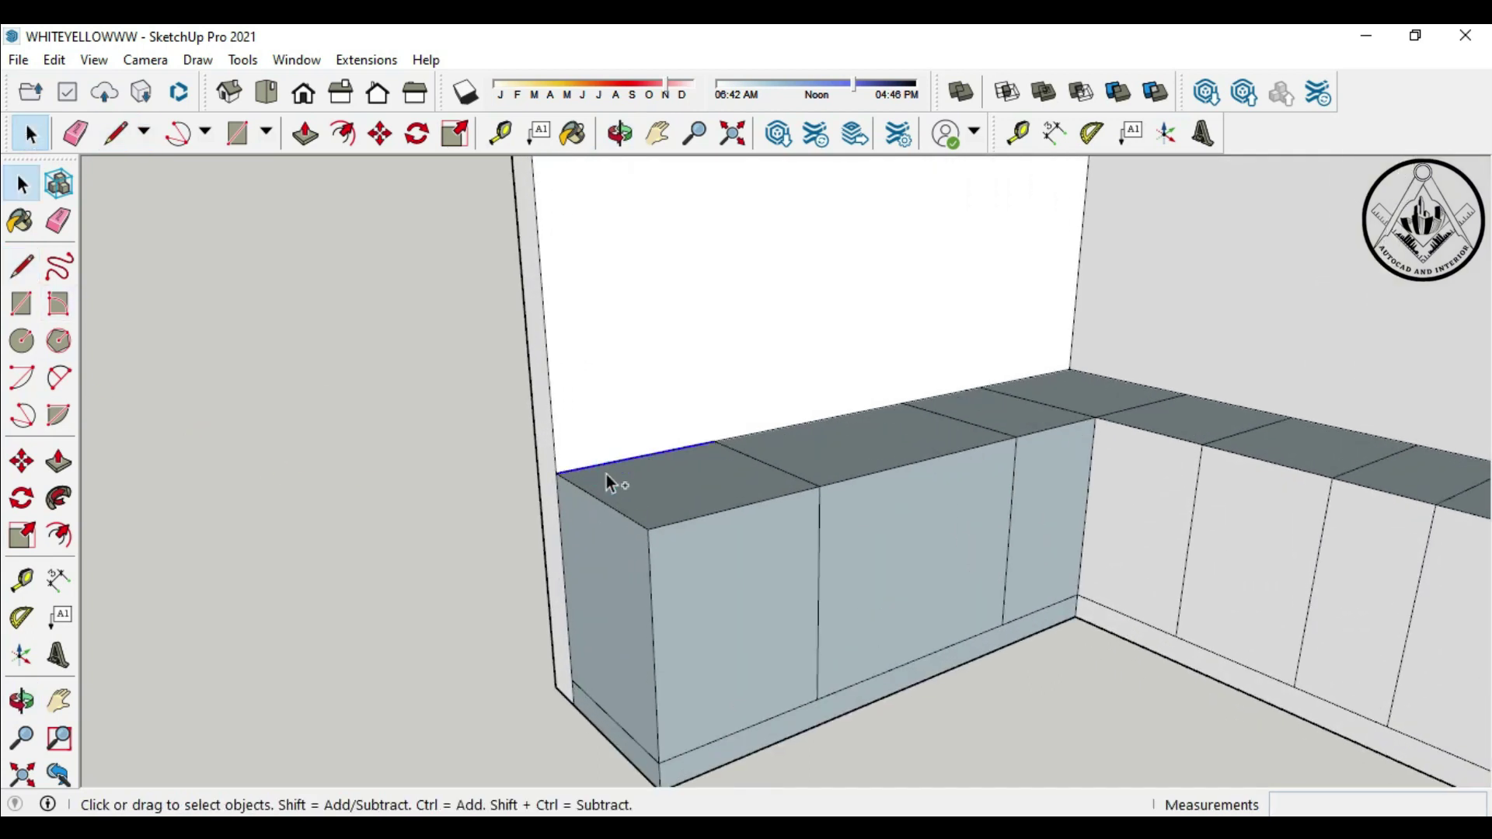
Add the remaining top edges of both cabinet runs to the selection
ctrl+click(1108, 379)
ctrl+click(1069, 426)
ctrl+click(1135, 431)
scroll(854, 393, down, 2)
scroll(817, 403, down, 1)
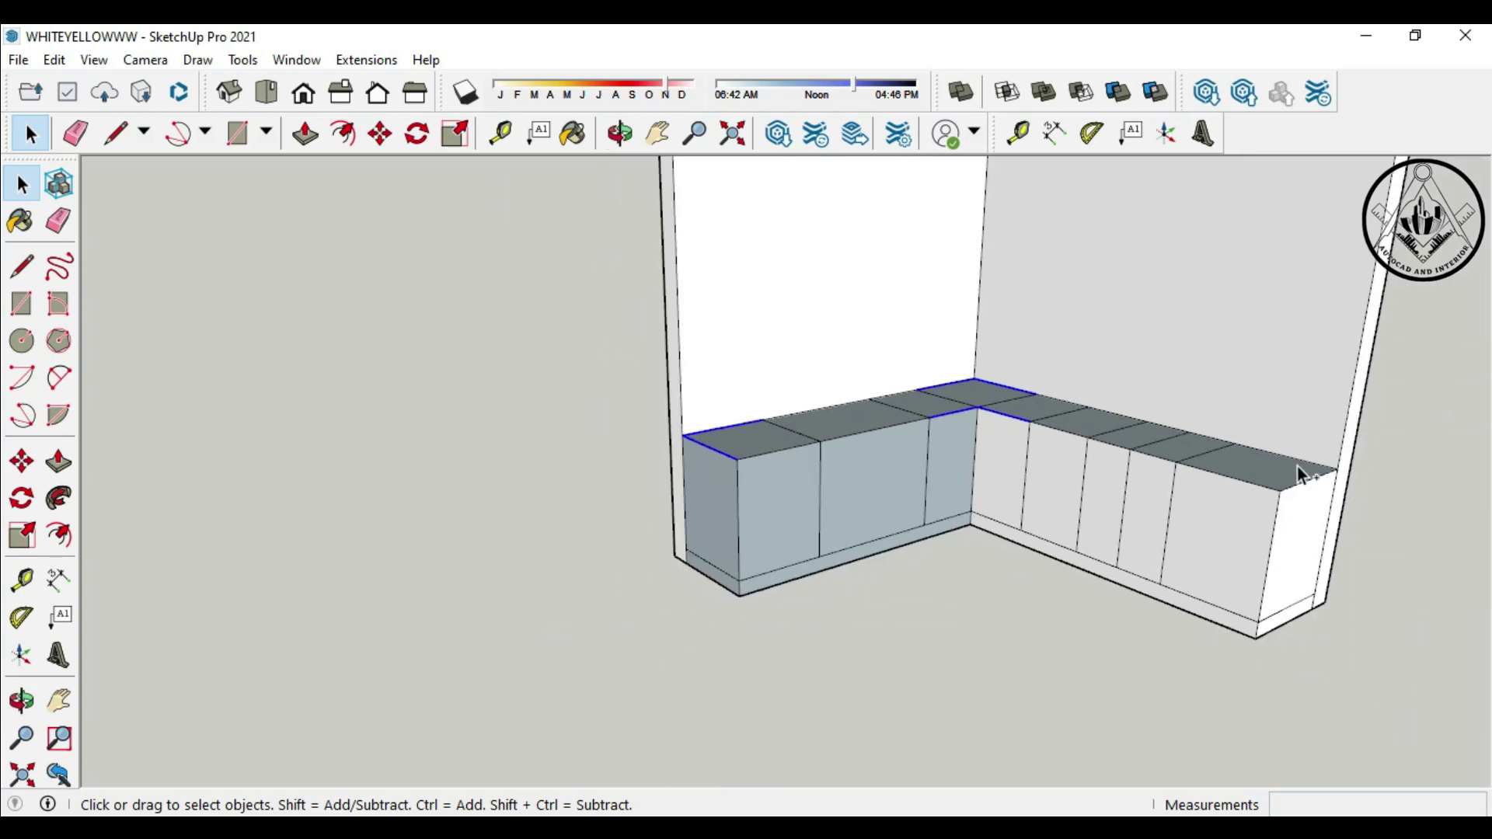
scroll(1308, 459, up, 2)
ctrl+click(1308, 459)
scroll(1303, 497, down, 3)
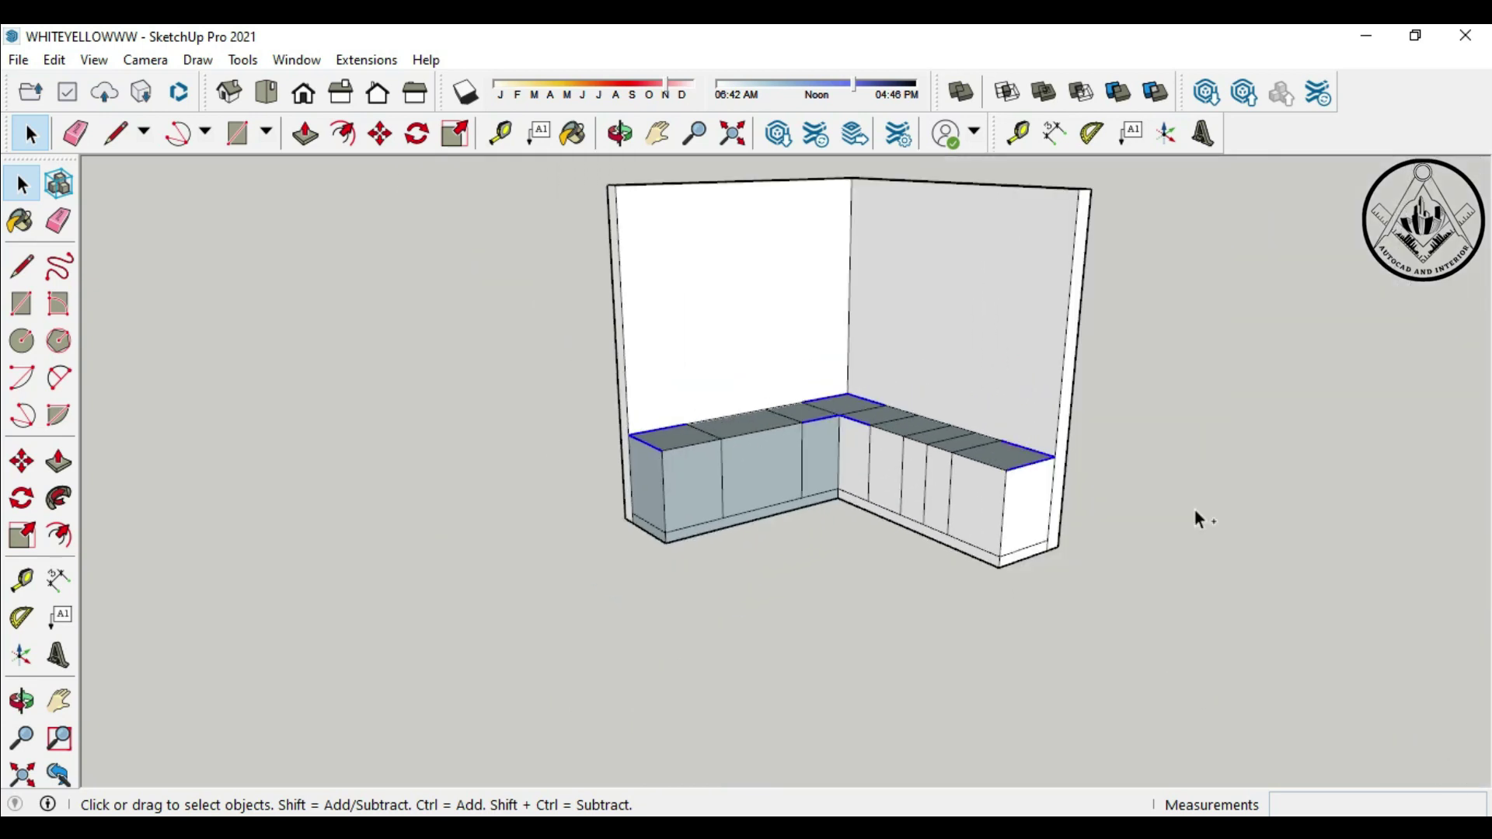
Paste a copy of the countertop edges onto the ground
click(21, 463)
scroll(732, 480, down, 1)
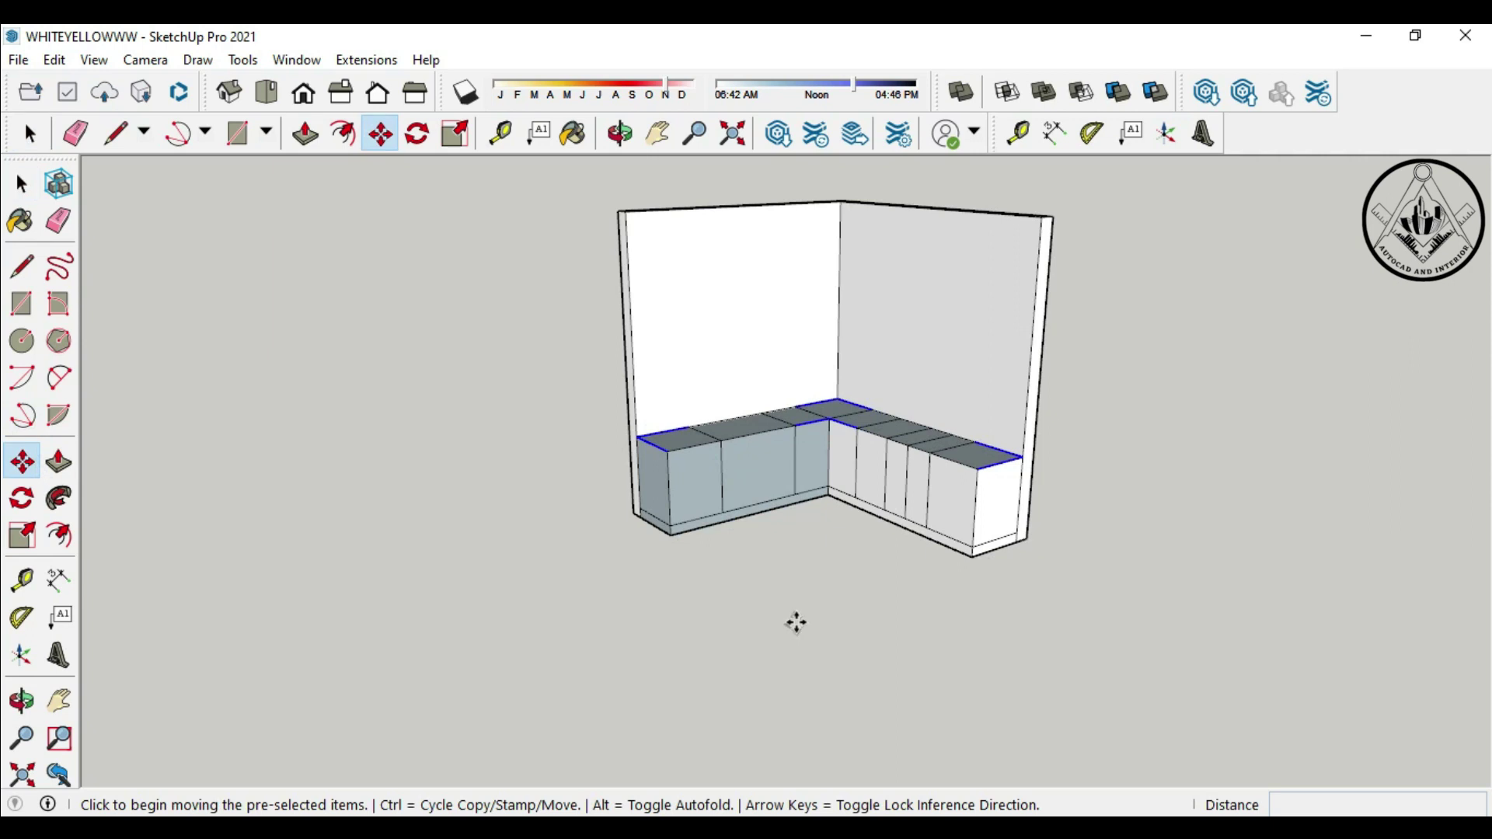
key(ctrl+v)
scroll(777, 676, down, 1)
click(752, 769)
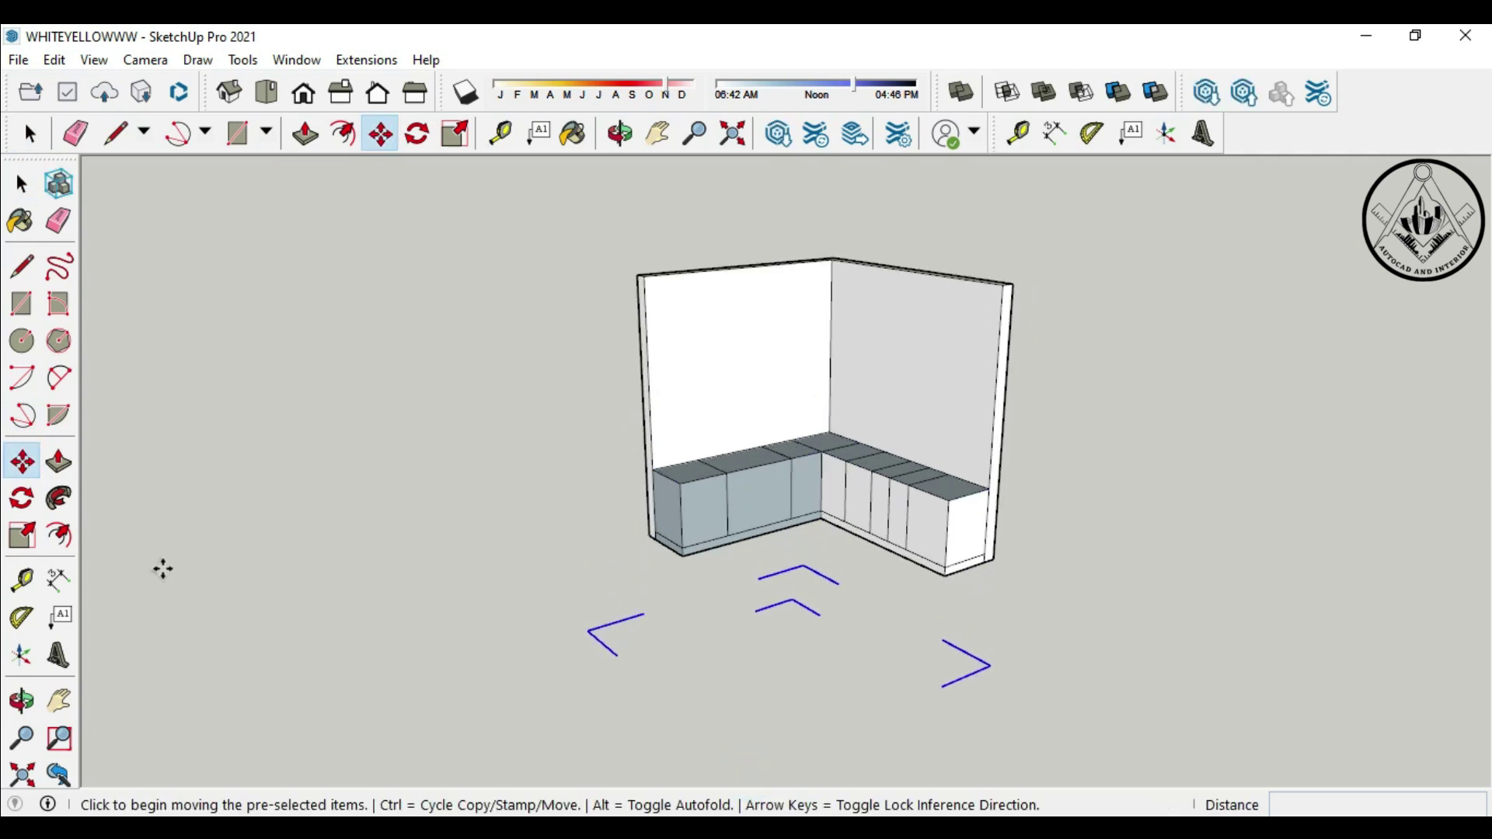
Draw two rectangles over the pasted edges to form the L-shaped countertop outline
click(22, 304)
click(802, 563)
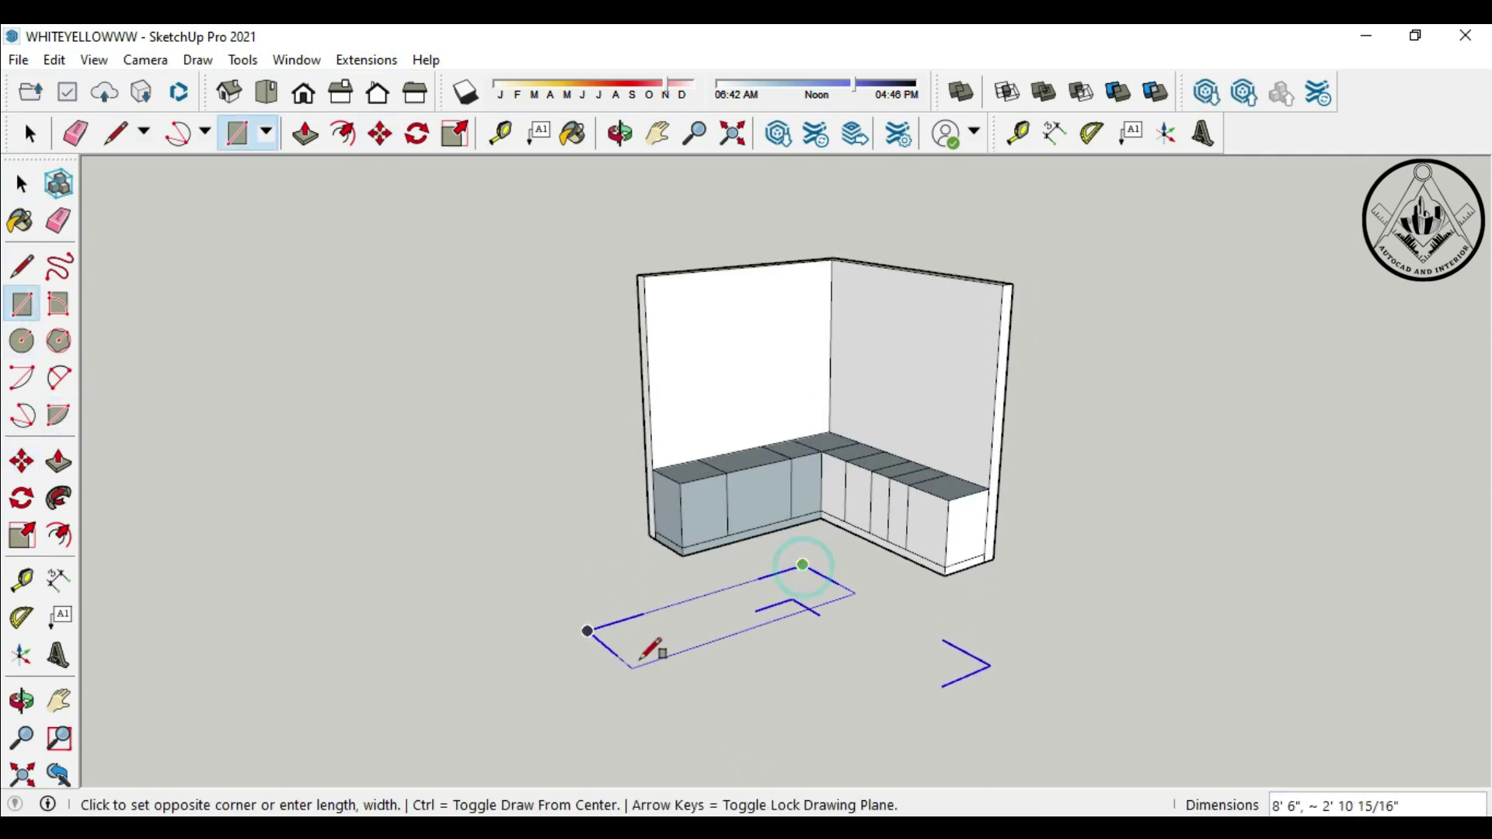
click(619, 656)
click(989, 666)
click(794, 600)
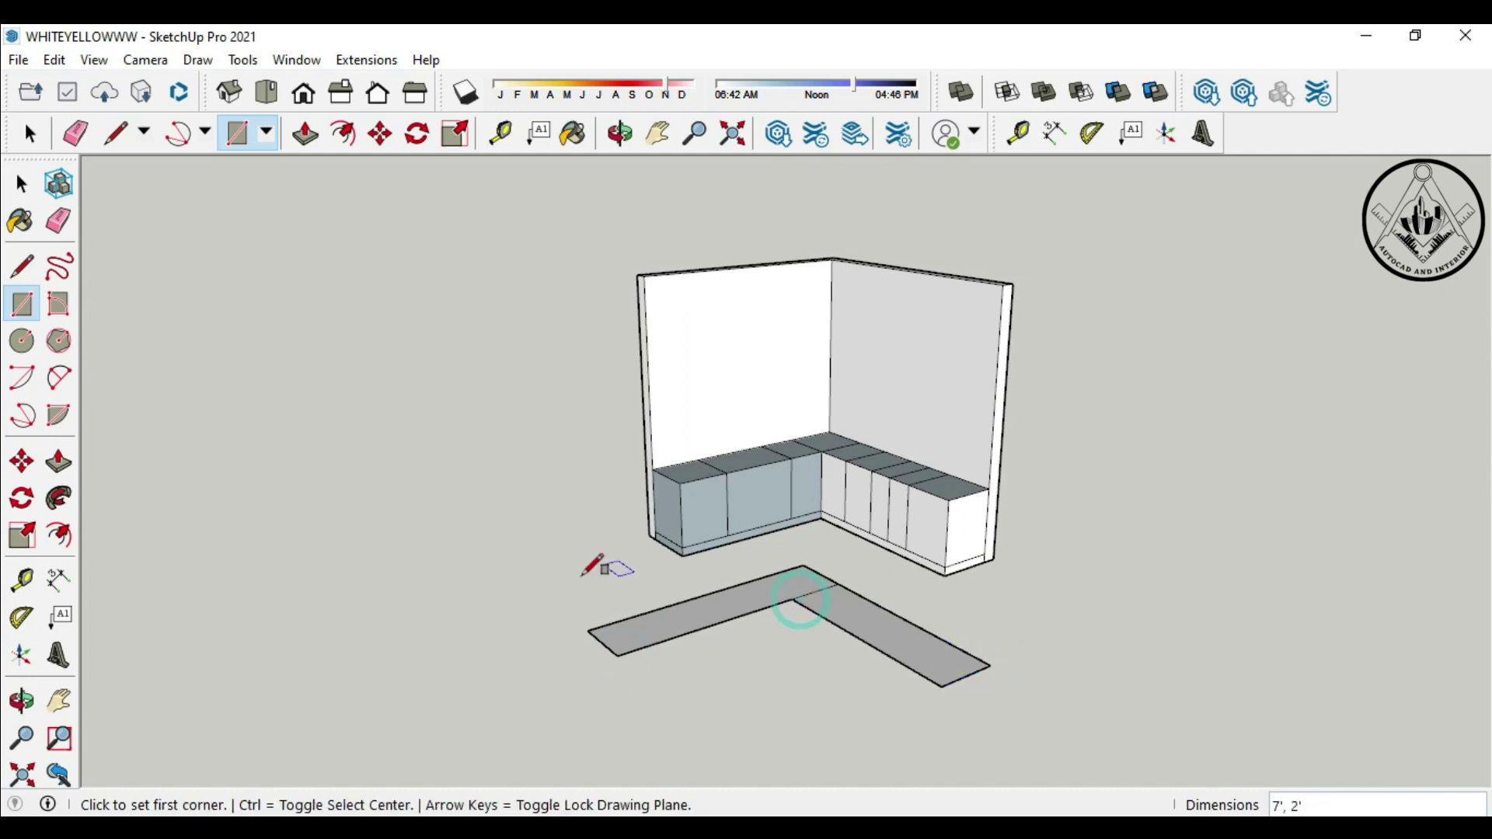
click(59, 220)
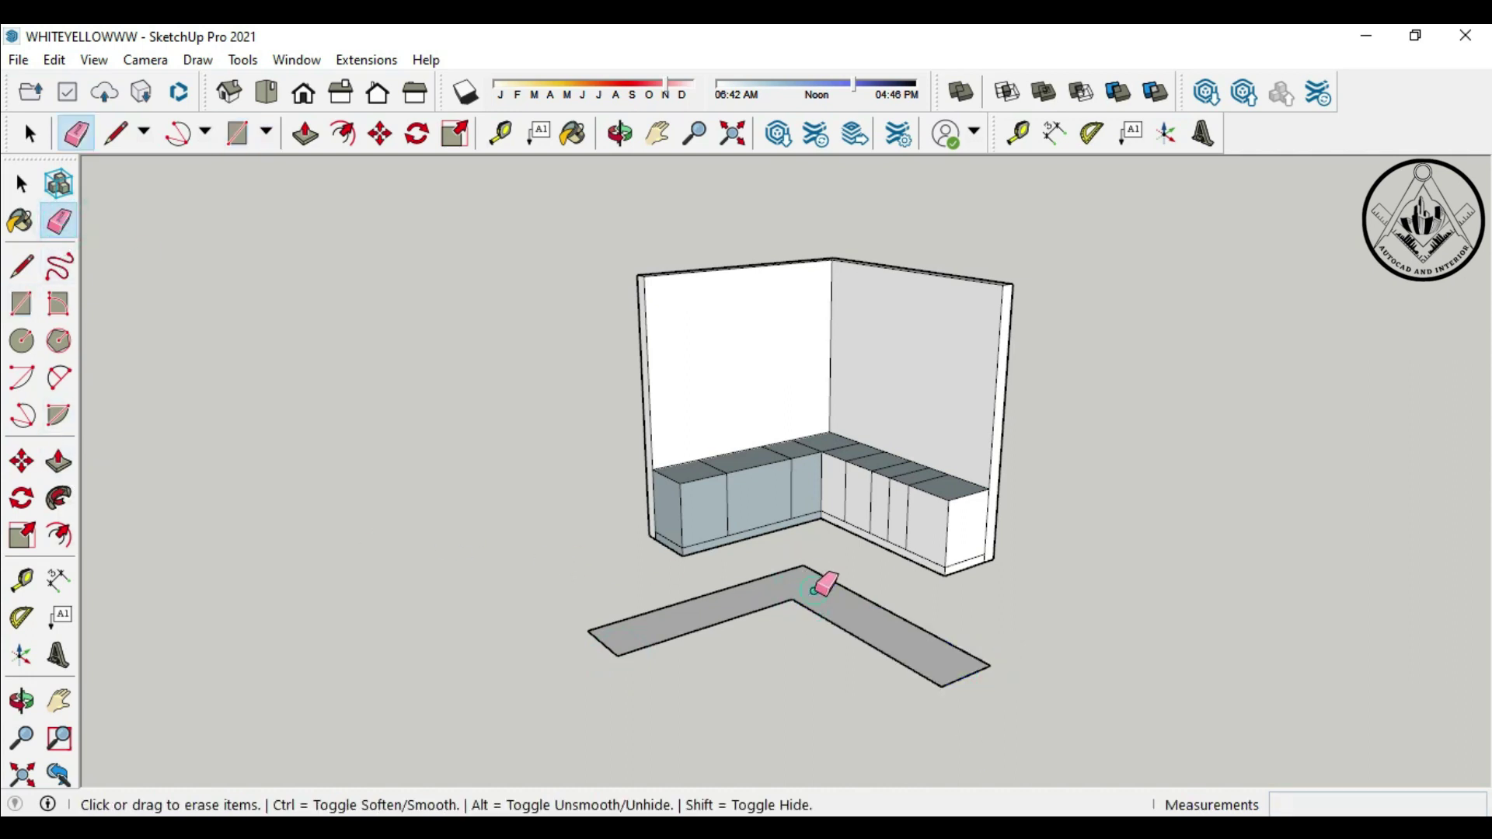
Push/Pull the L-shaped face about 1.6" thick and select the whole slab
click(60, 459)
click(836, 606)
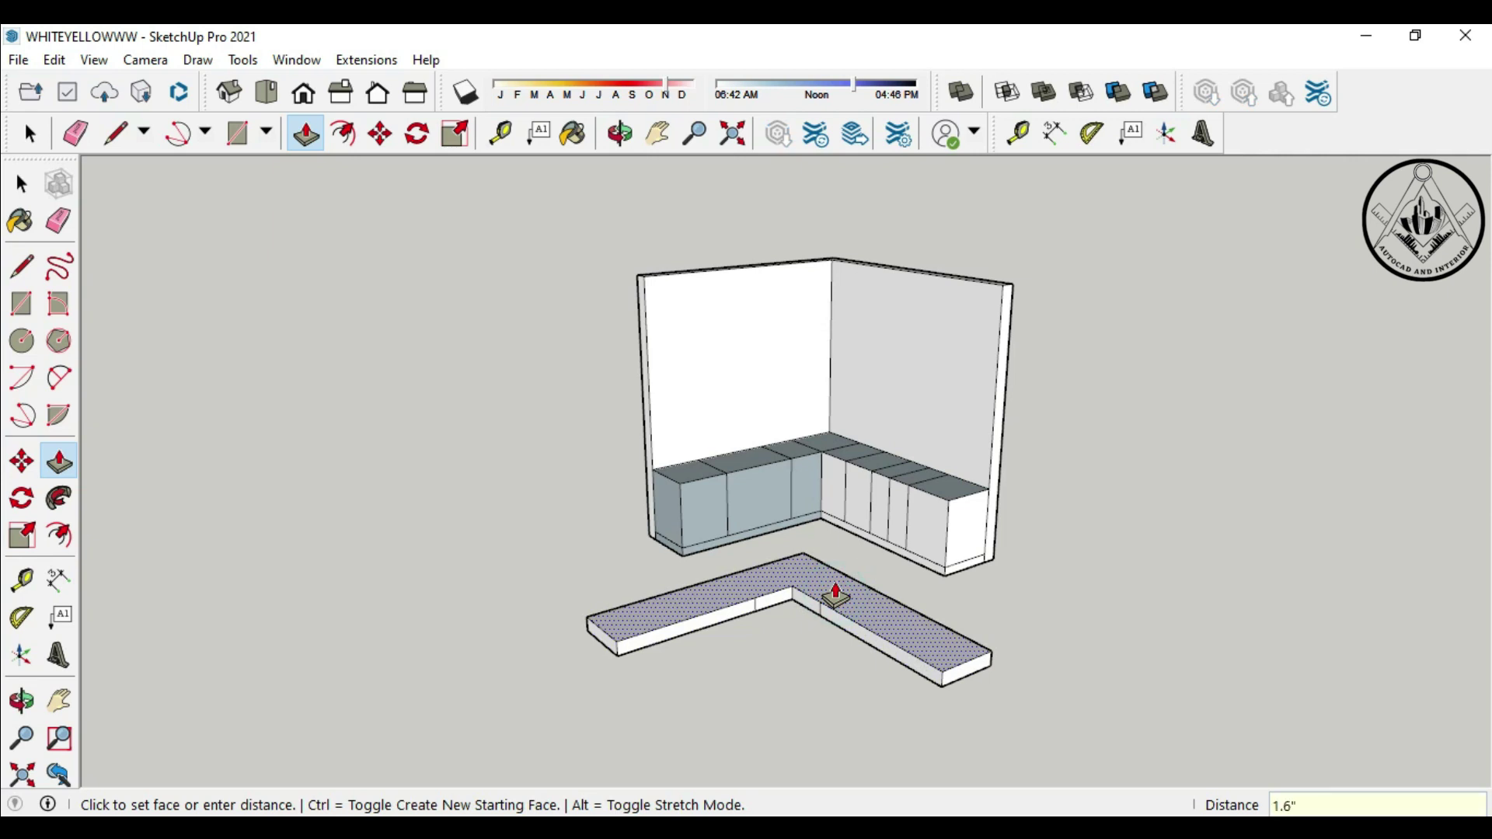
click(836, 596)
click(31, 136)
drag(553, 589, 540, 580)
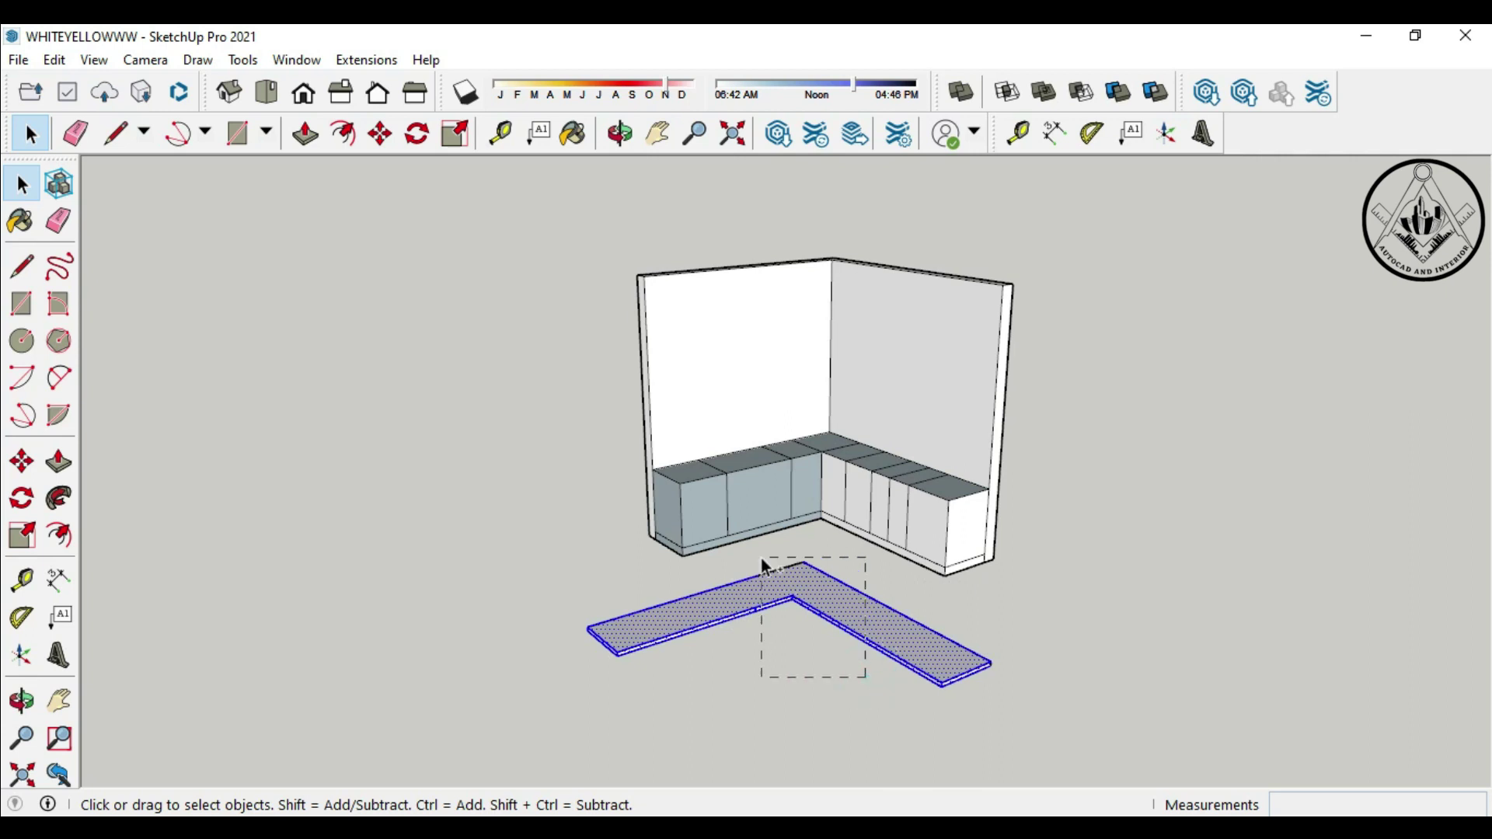
Move the slab by its corner onto the cabinet tops, then deselect it
click(22, 461)
scroll(682, 619, up, 2)
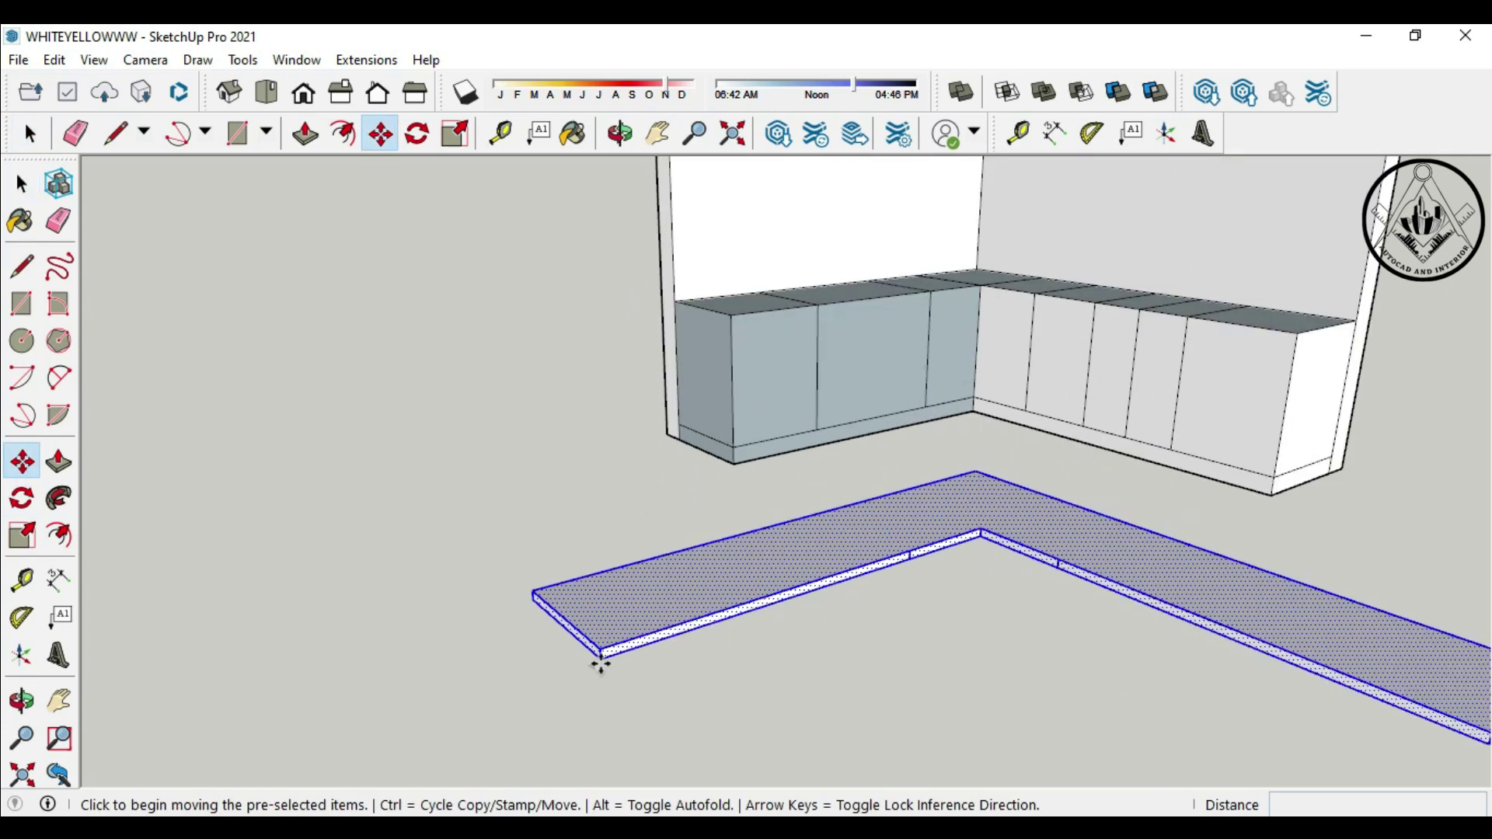
scroll(683, 619, up, 1)
click(600, 661)
scroll(669, 630, down, 1)
scroll(709, 400, up, 1)
click(649, 456)
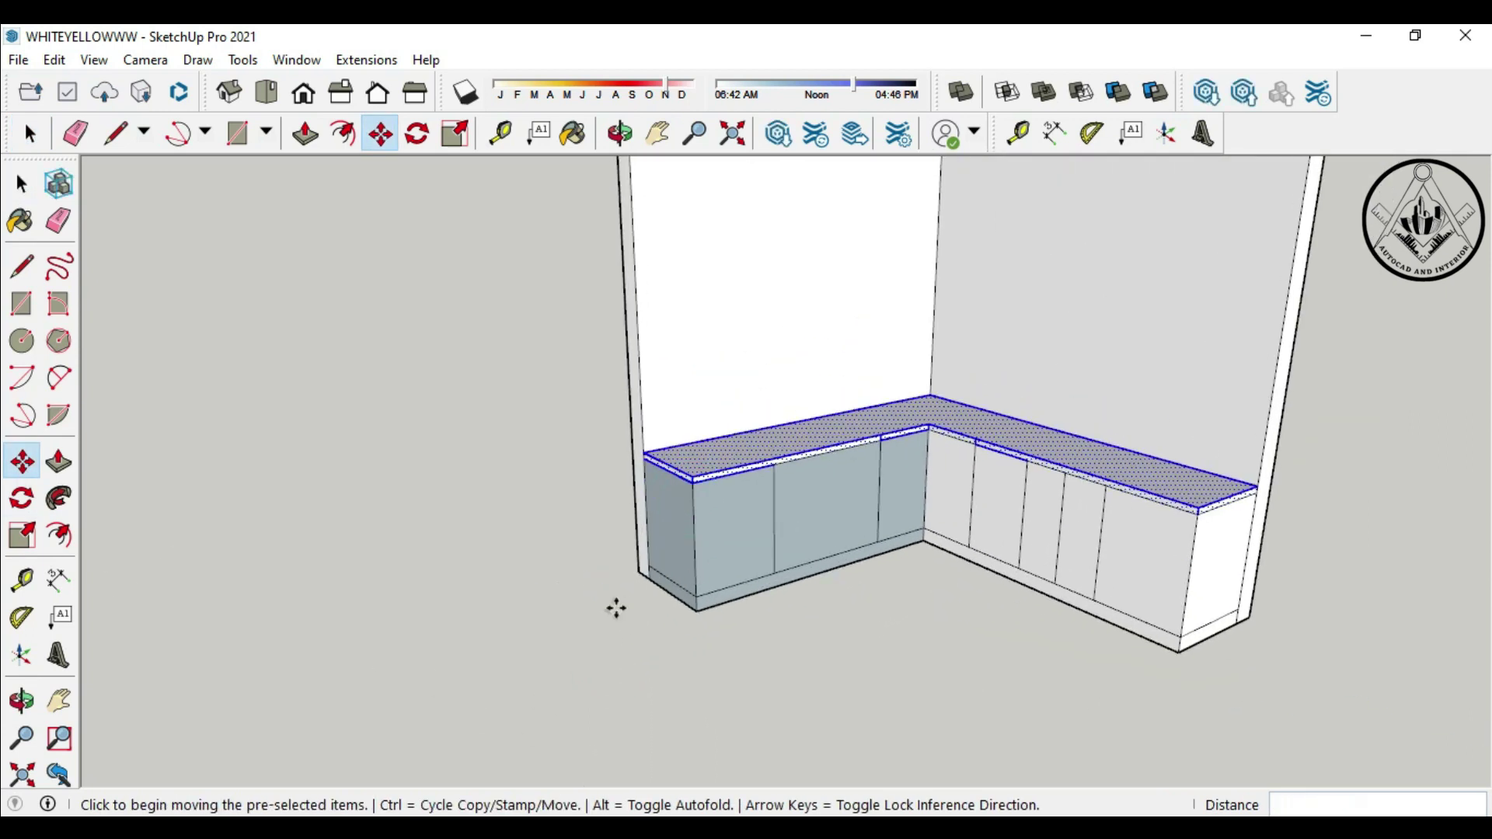
scroll(616, 606, down, 1)
click(32, 135)
click(259, 332)
scroll(813, 497, up, 2)
Draw front-to-back dividing lines across the left countertop run above the cabinet divisions
key(l)
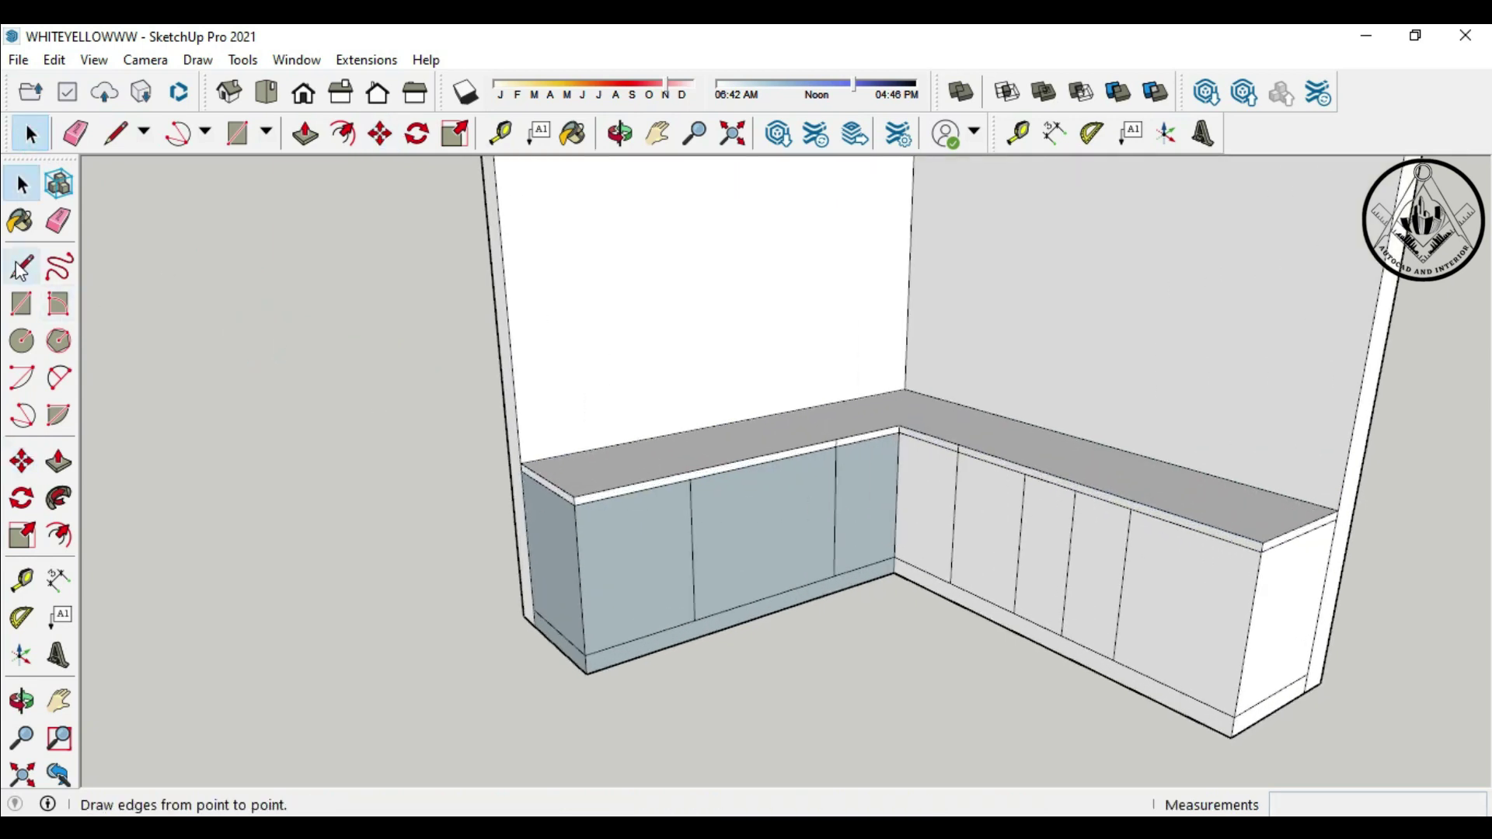
scroll(703, 490, up, 2)
click(679, 495)
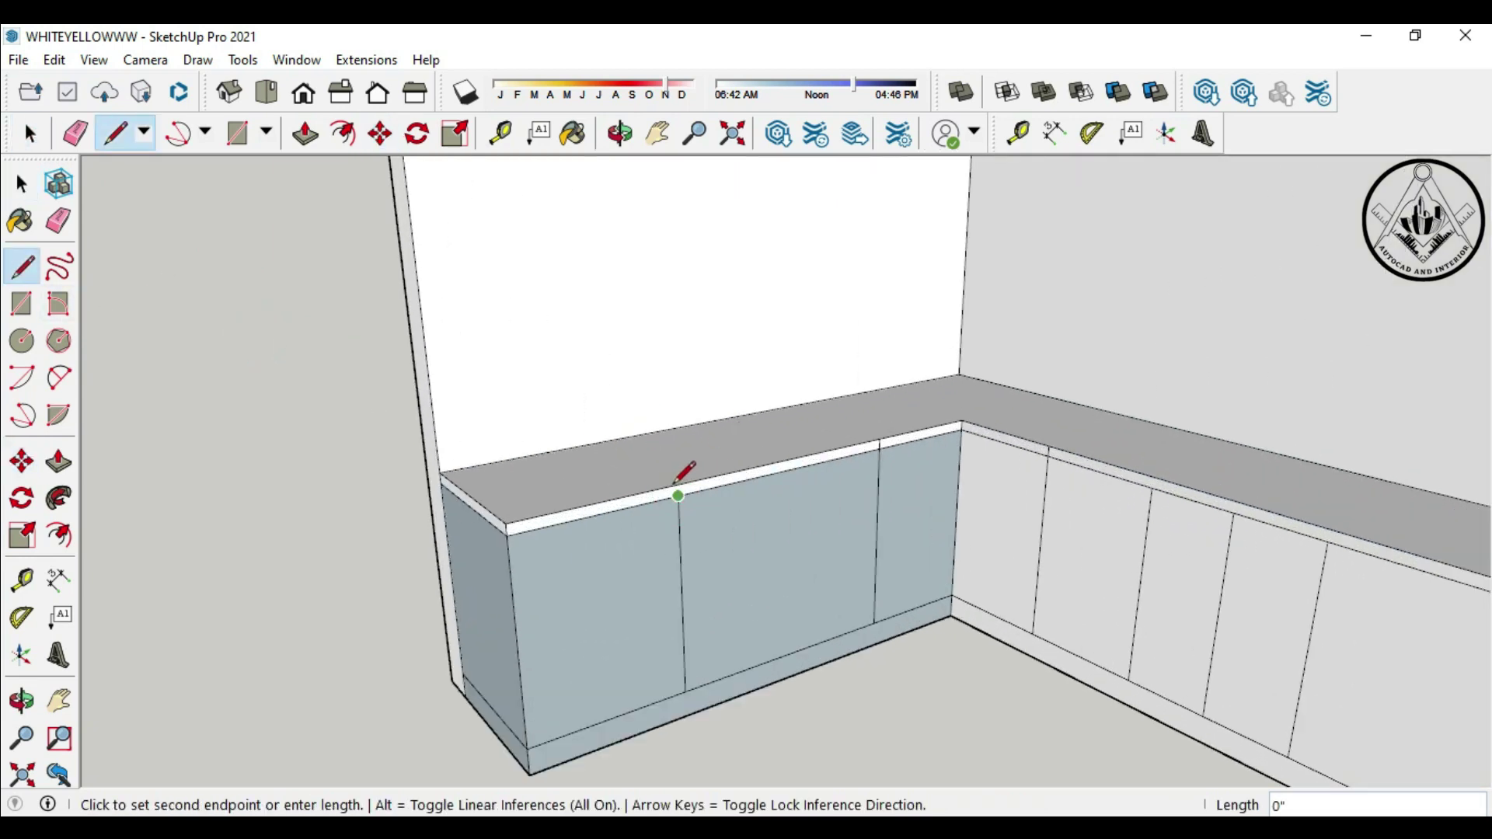
scroll(679, 494, up, 1)
click(567, 424)
click(681, 485)
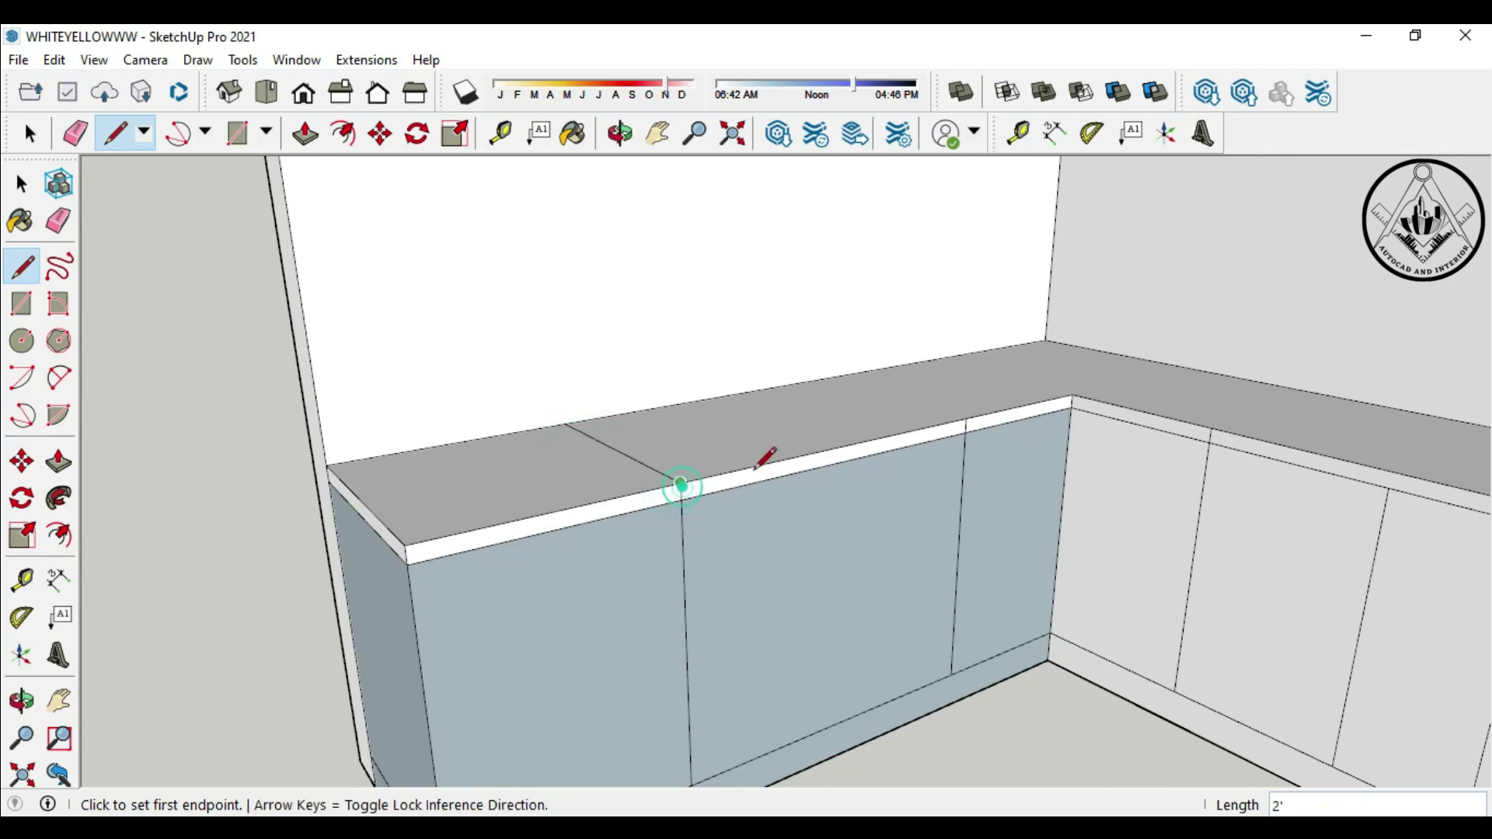
click(964, 417)
click(832, 378)
scroll(865, 372, down, 2)
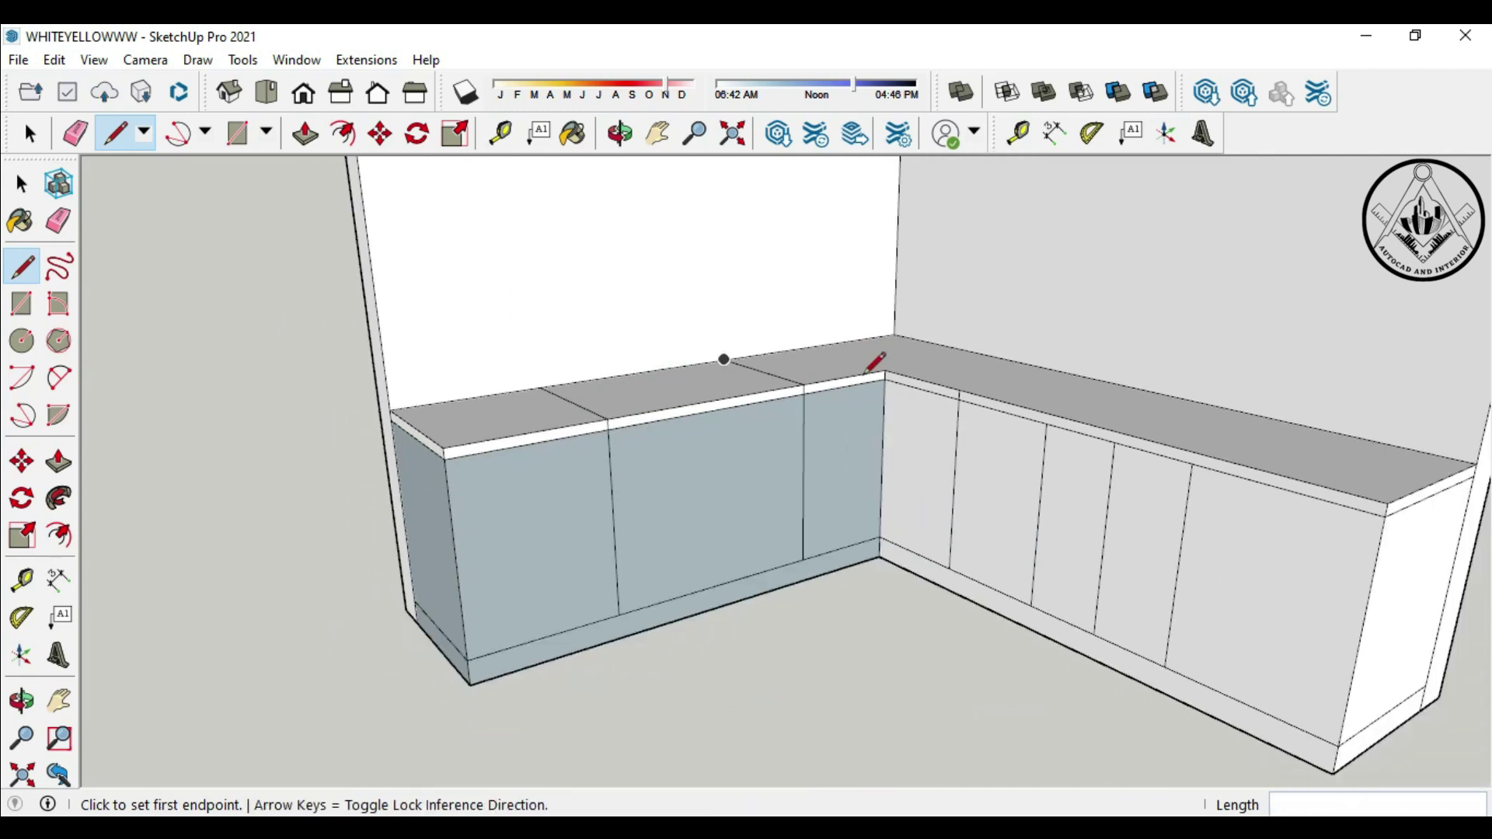
Draw dividing lines across the corner and right countertop run
click(1042, 428)
scroll(1046, 424, up, 2)
click(1049, 408)
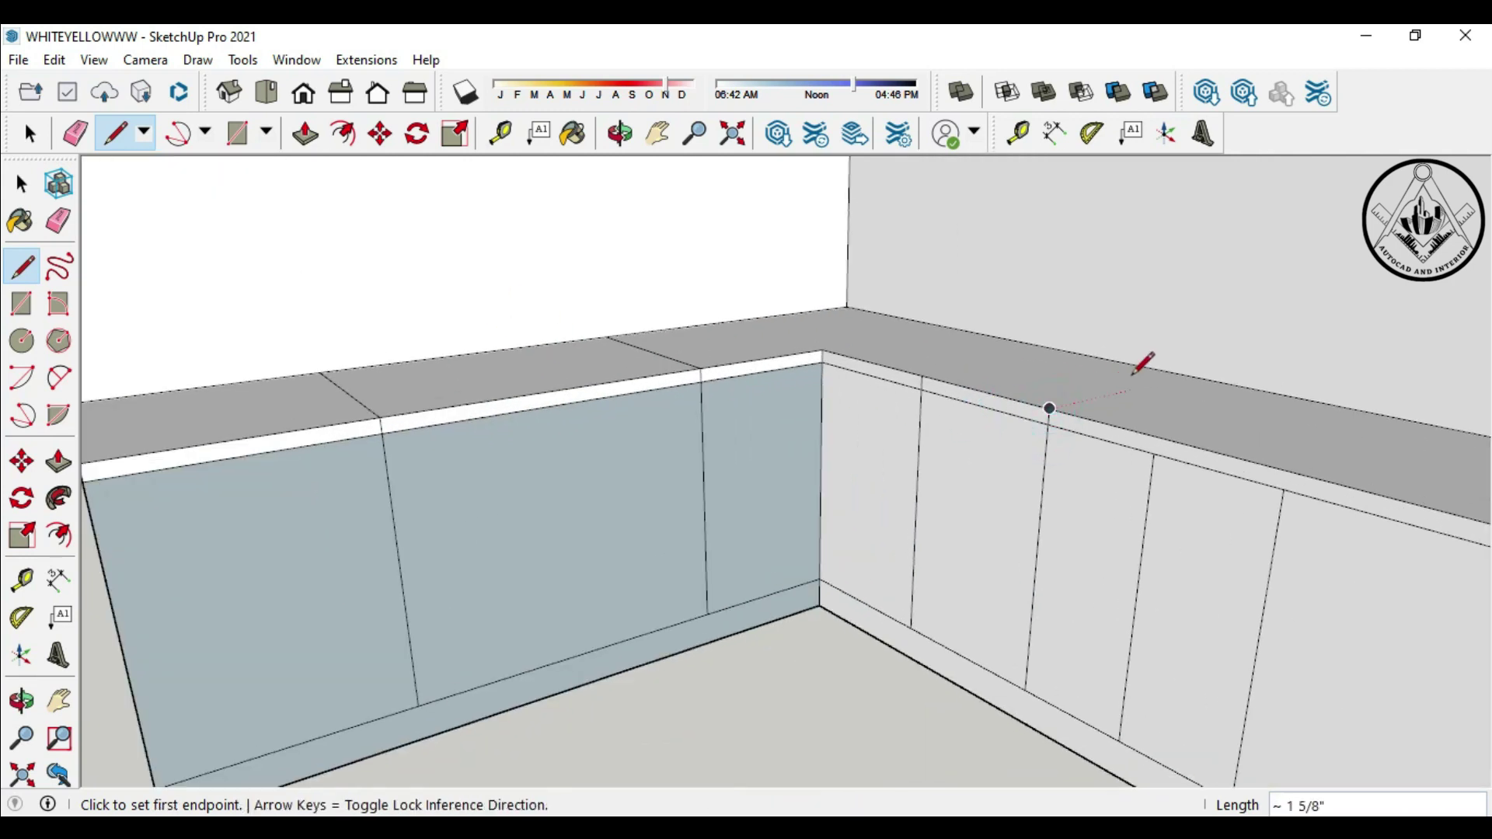
click(1189, 376)
click(1049, 408)
scroll(1048, 408, down, 2)
click(1182, 450)
scroll(1179, 443, up, 2)
click(1181, 433)
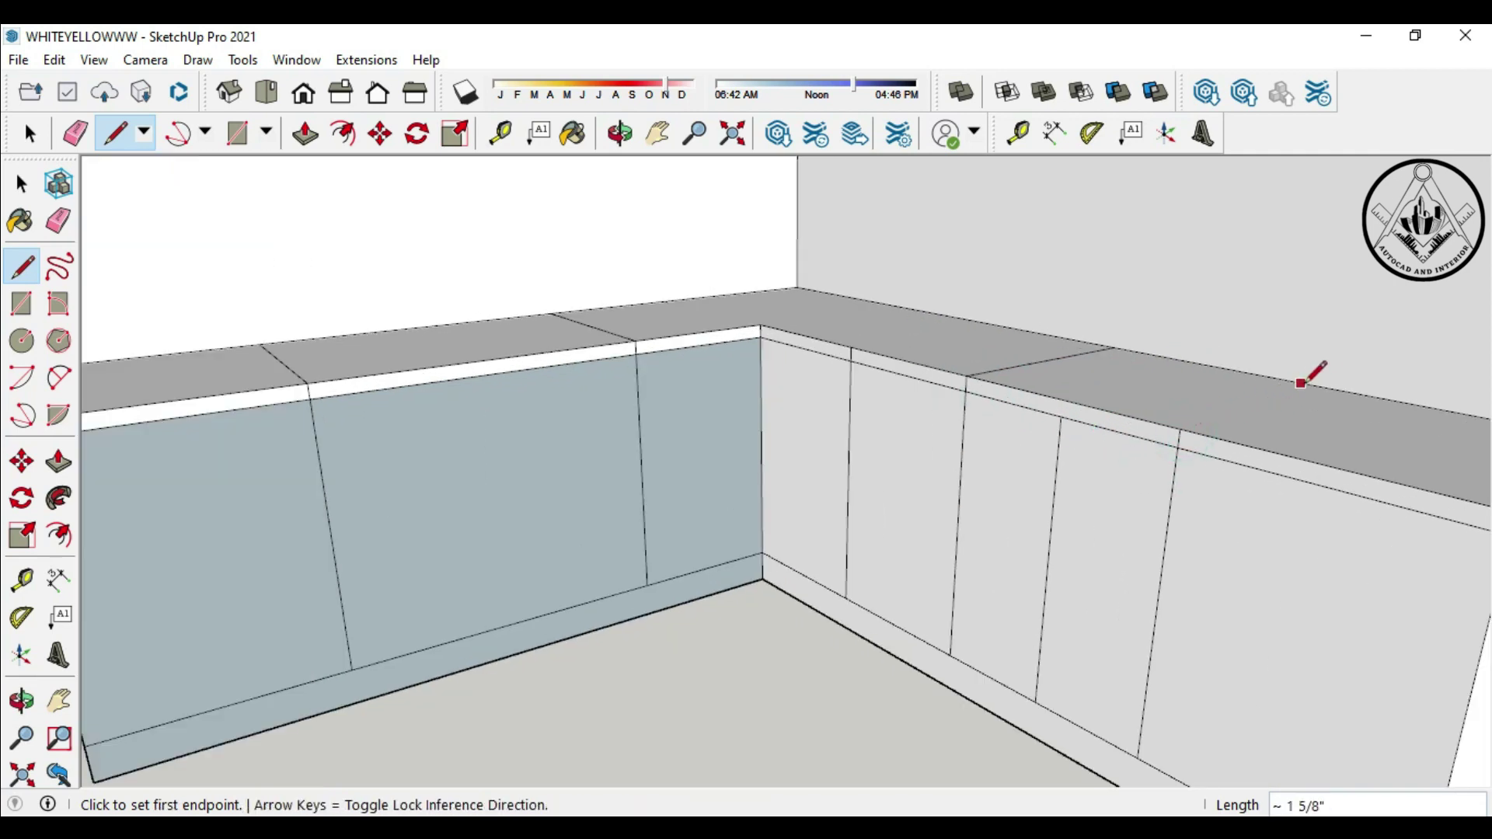
click(1178, 428)
click(1322, 388)
scroll(906, 369, down, 5)
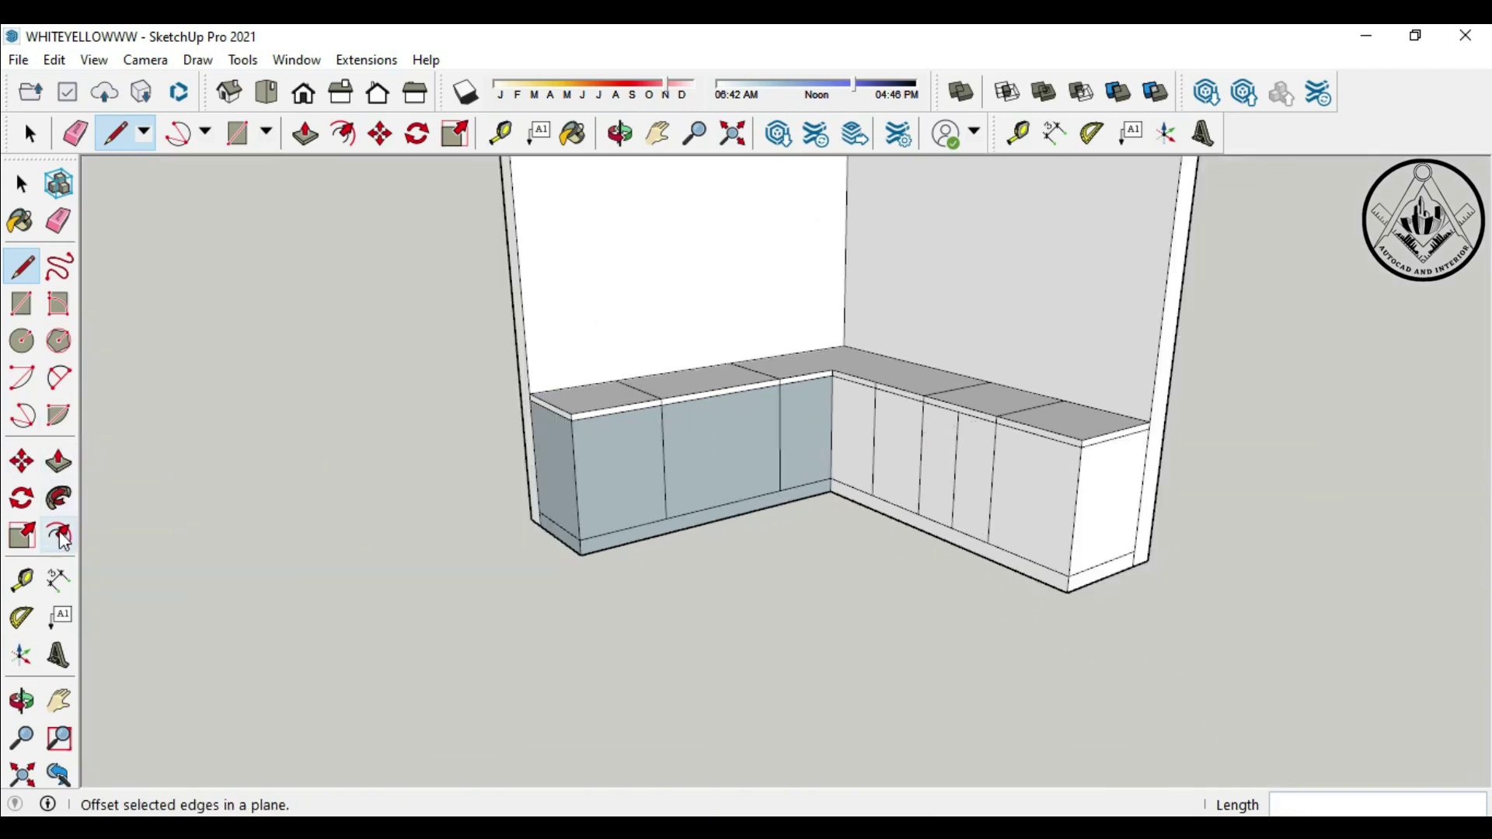
Offset inset outlines into a left countertop section for the hob and a right section for the sink
click(59, 535)
scroll(701, 376, up, 3)
scroll(701, 376, up, 2)
click(699, 378)
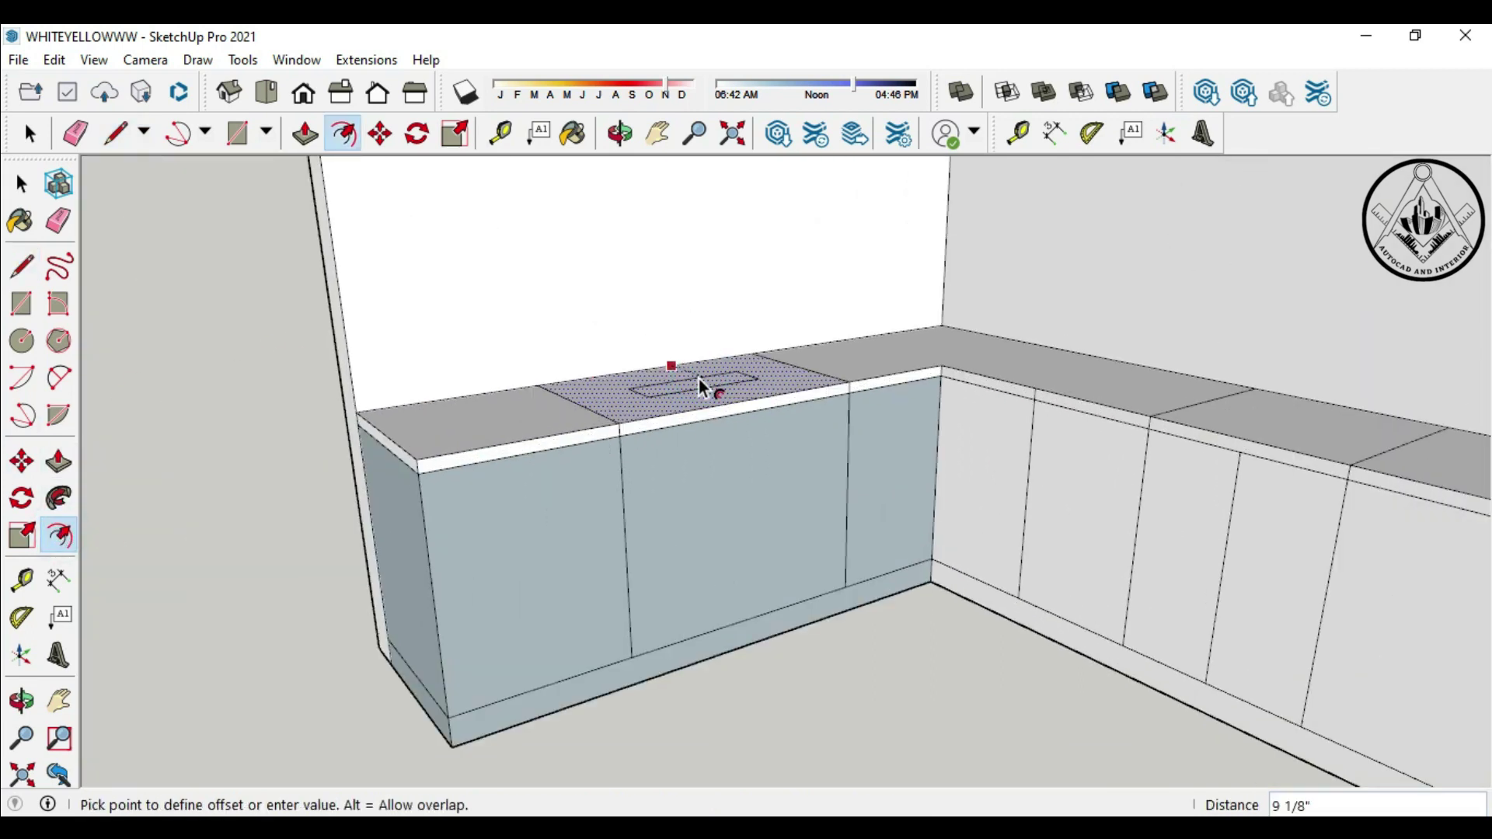
key(Return)
click(1244, 409)
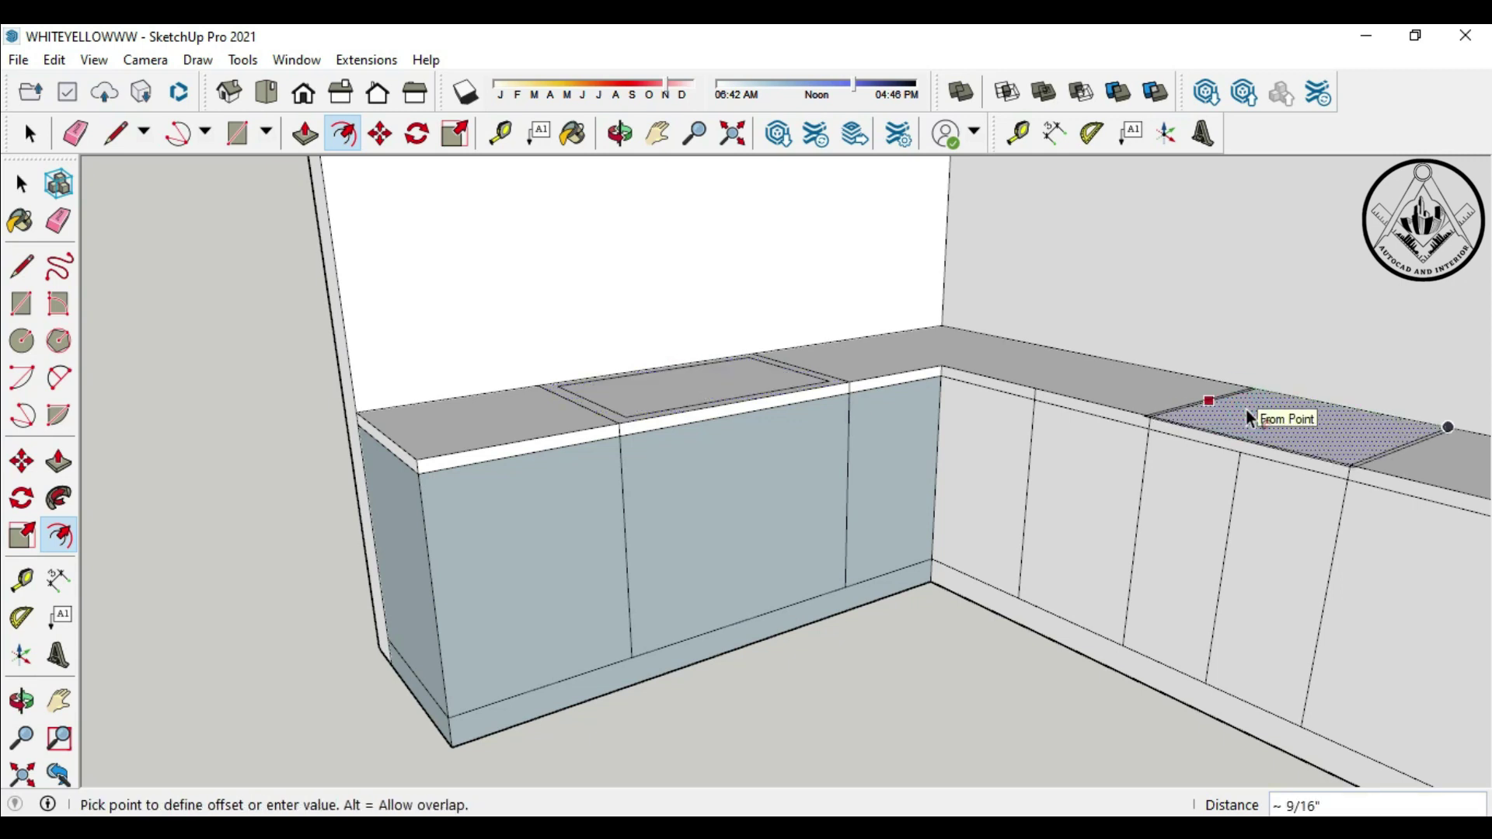
key(Return)
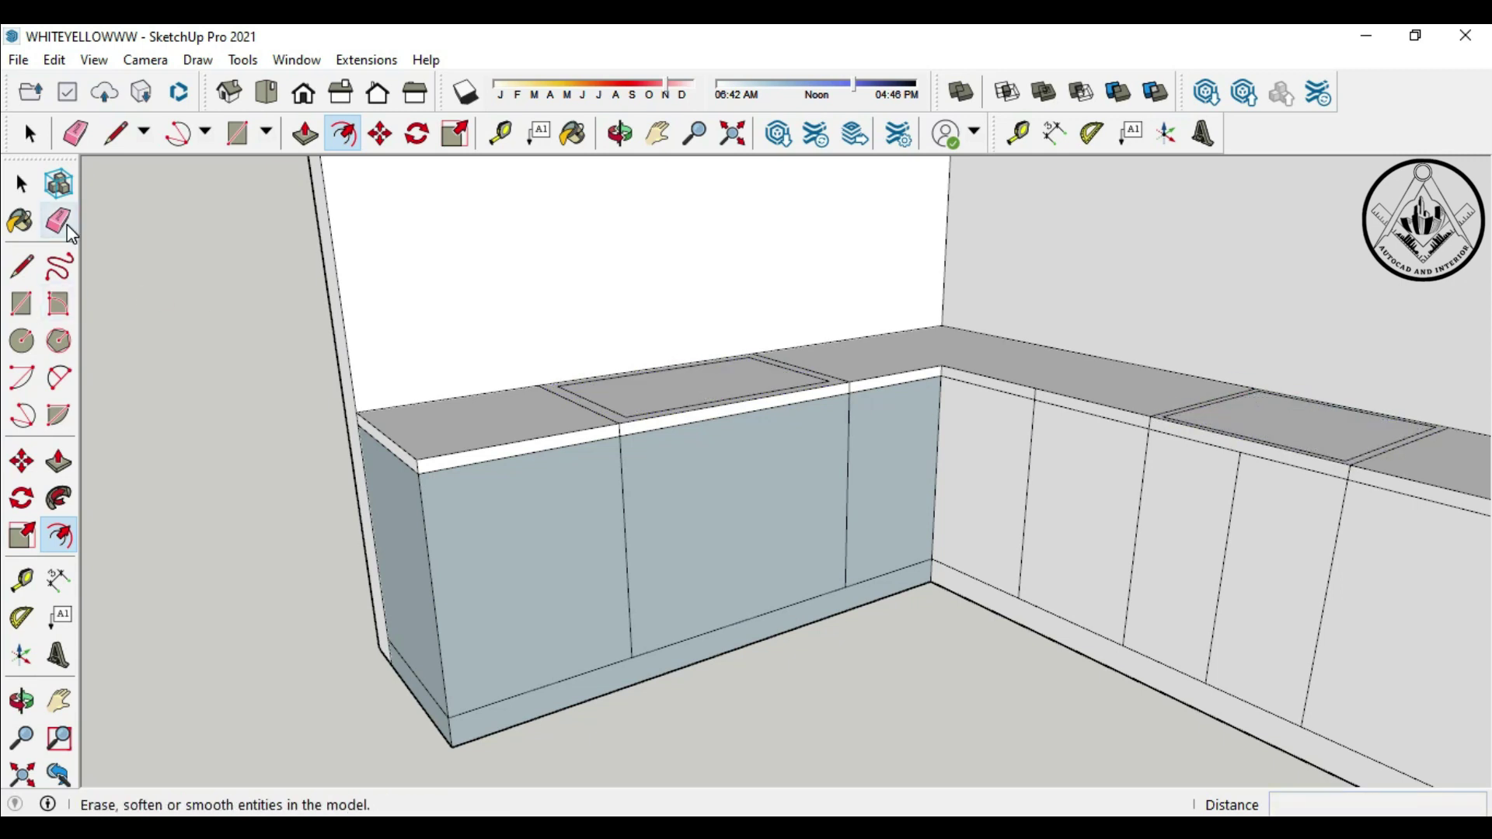
Erase the leftover diagonal edge on the right countertop
click(58, 220)
scroll(922, 350, up, 3)
scroll(839, 375, up, 2)
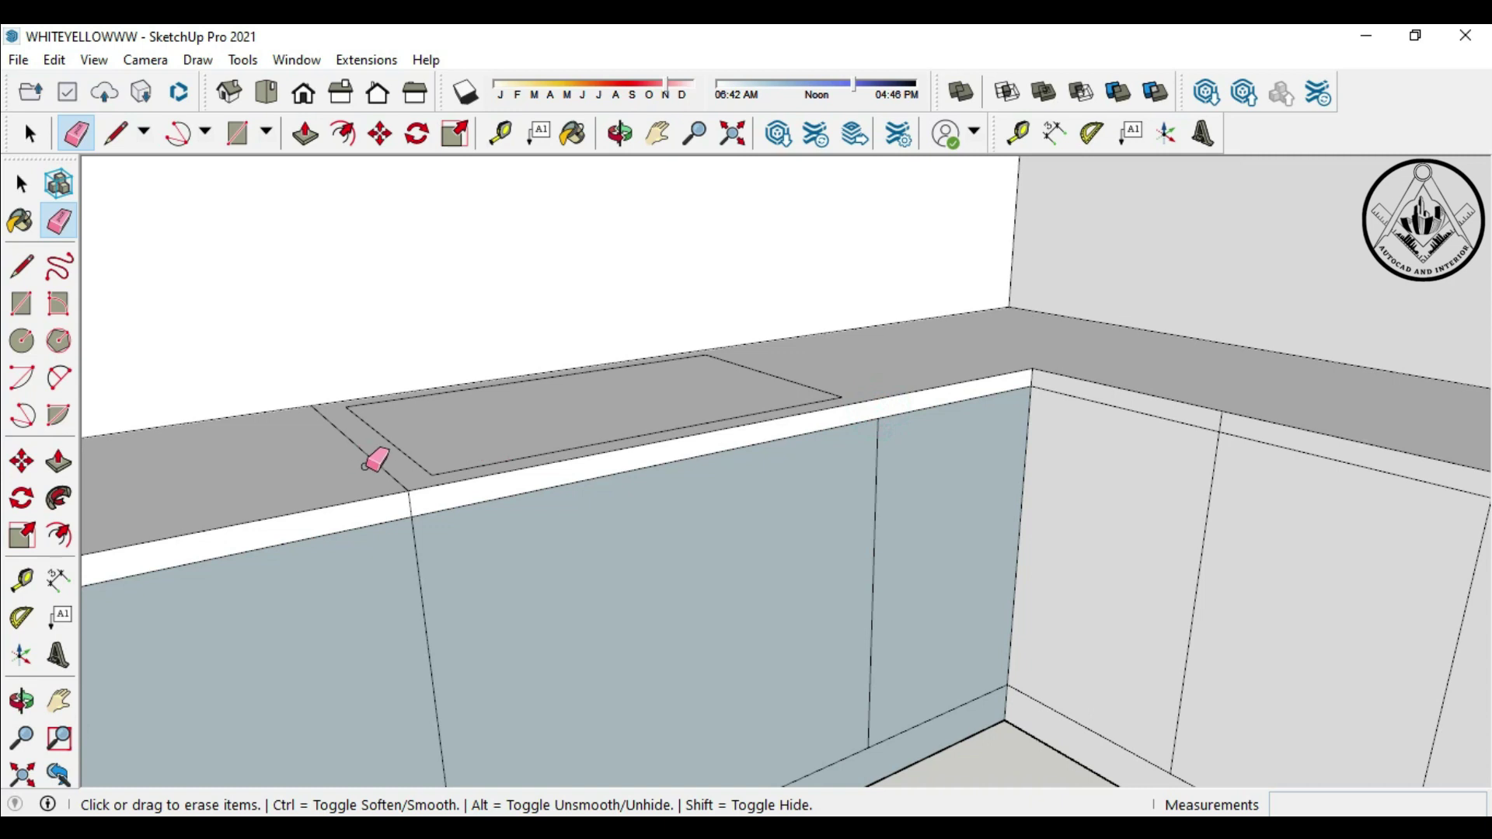
scroll(447, 443, down, 5)
scroll(826, 386, up, 3)
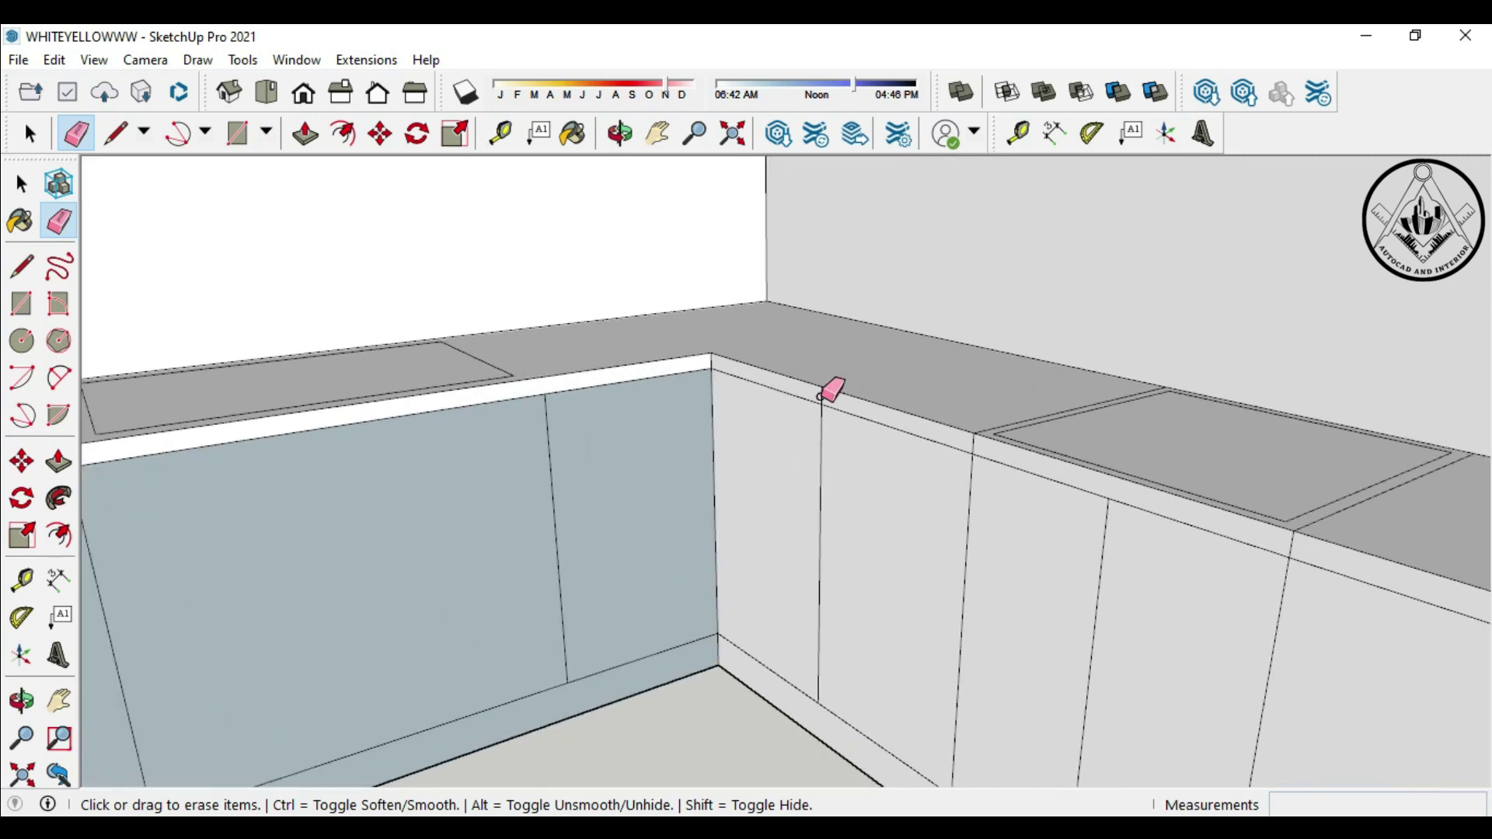
scroll(829, 386, up, 2)
click(1347, 522)
scroll(1033, 389, down, 4)
scroll(906, 533, down, 3)
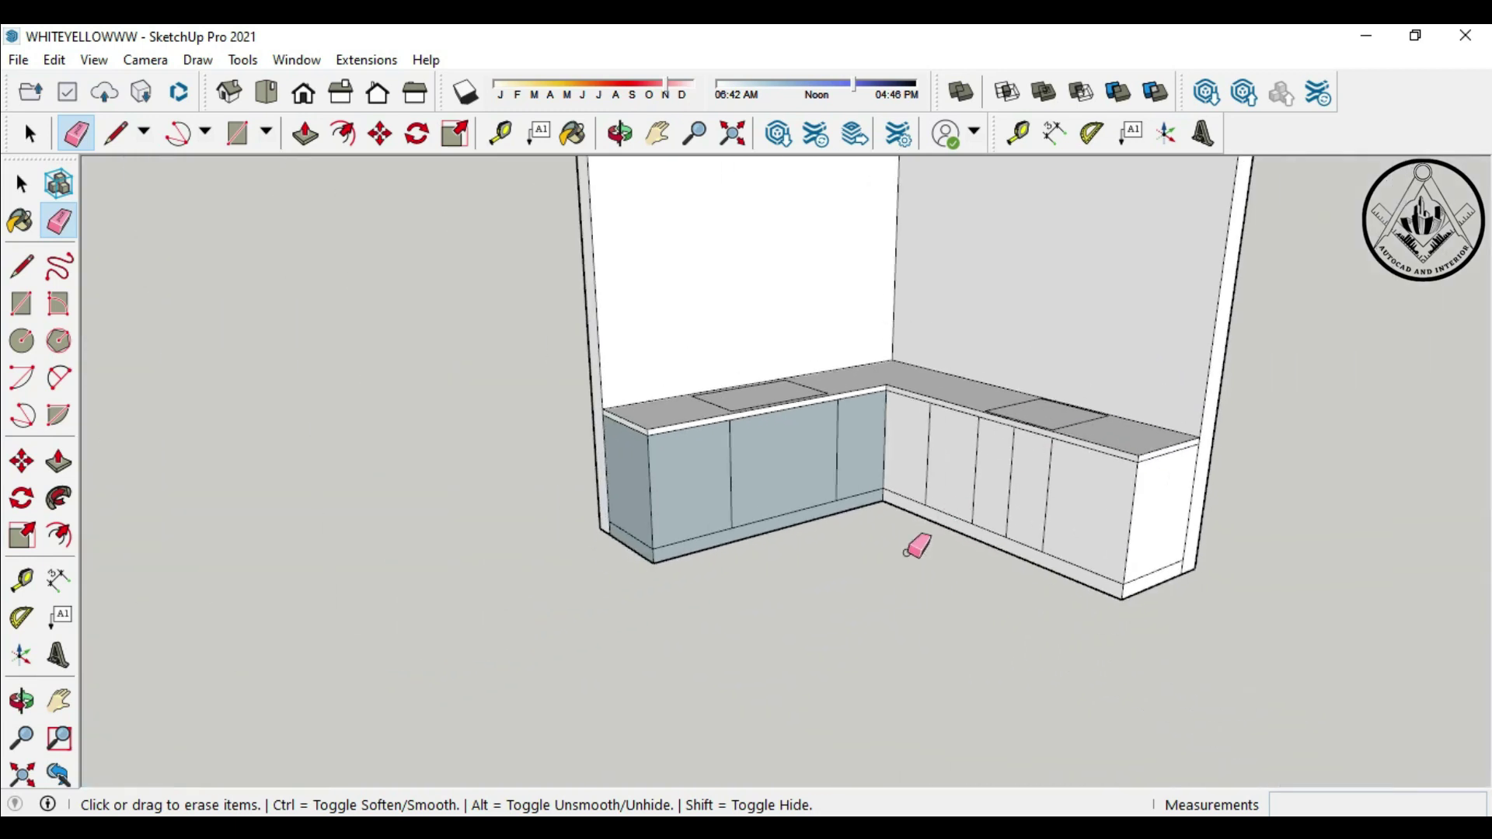
scroll(699, 482, down, 1)
click(59, 462)
scroll(776, 469, up, 4)
Push the left hob inset down to recess it into the counter
scroll(699, 474, up, 2)
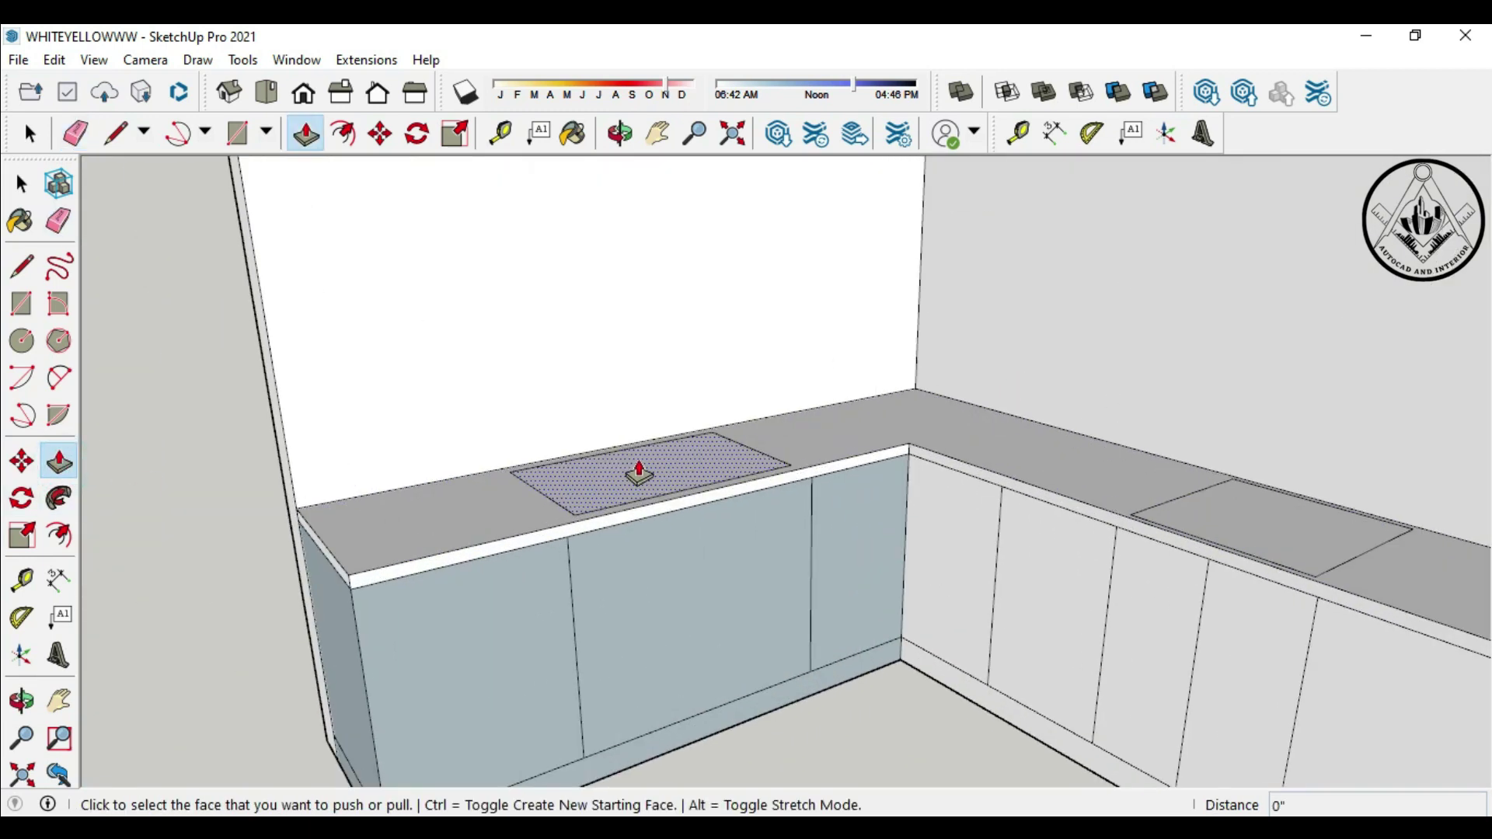
click(633, 476)
click(589, 511)
scroll(1076, 523, down, 3)
scroll(1099, 509, up, 2)
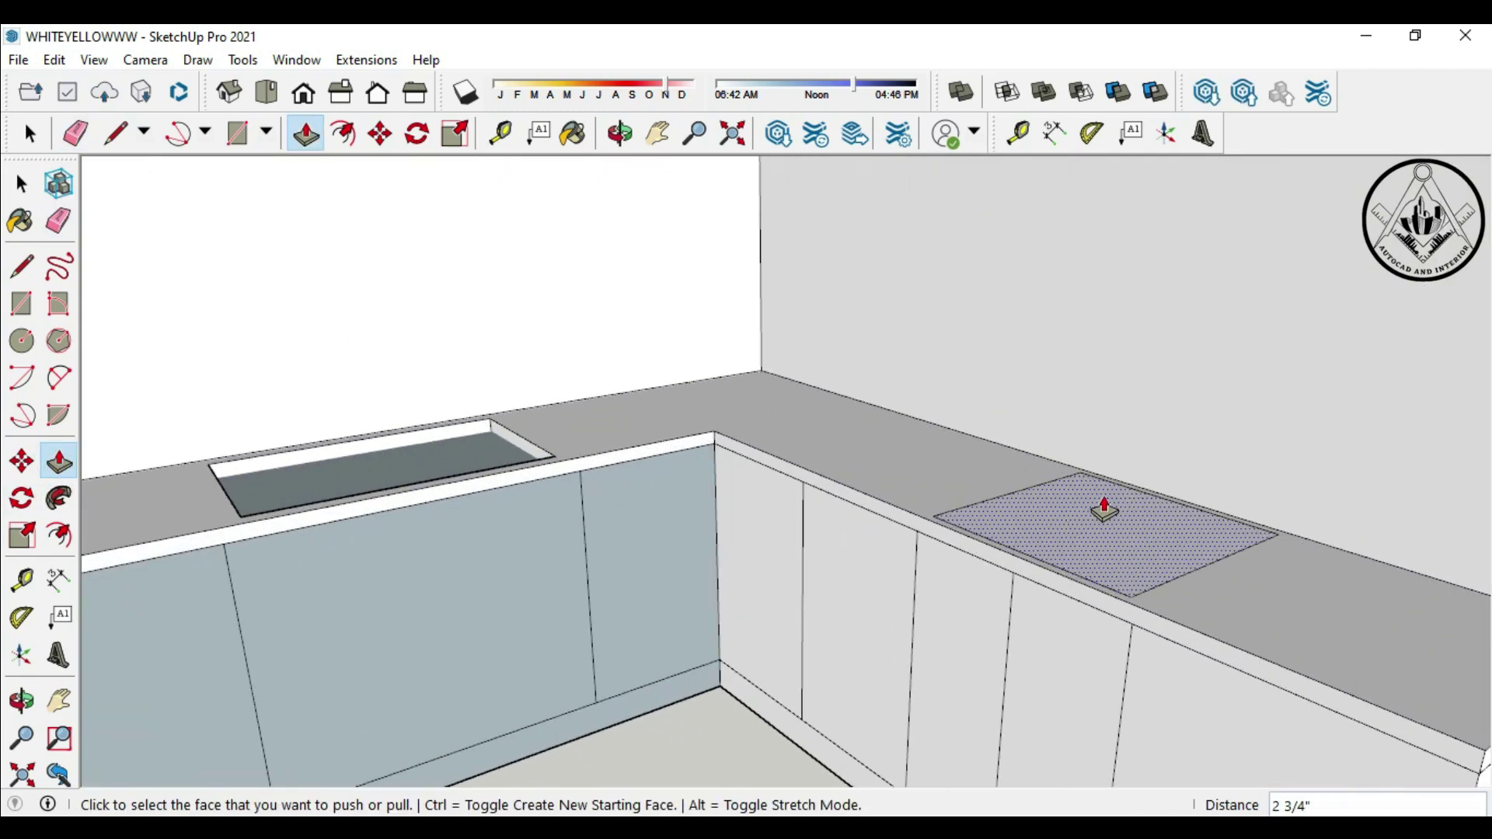
Push the right sink inset down in stages to form a stepped basin
click(1099, 511)
click(1132, 566)
click(1154, 536)
click(1149, 566)
scroll(1111, 548, up, 2)
click(1111, 548)
click(1109, 579)
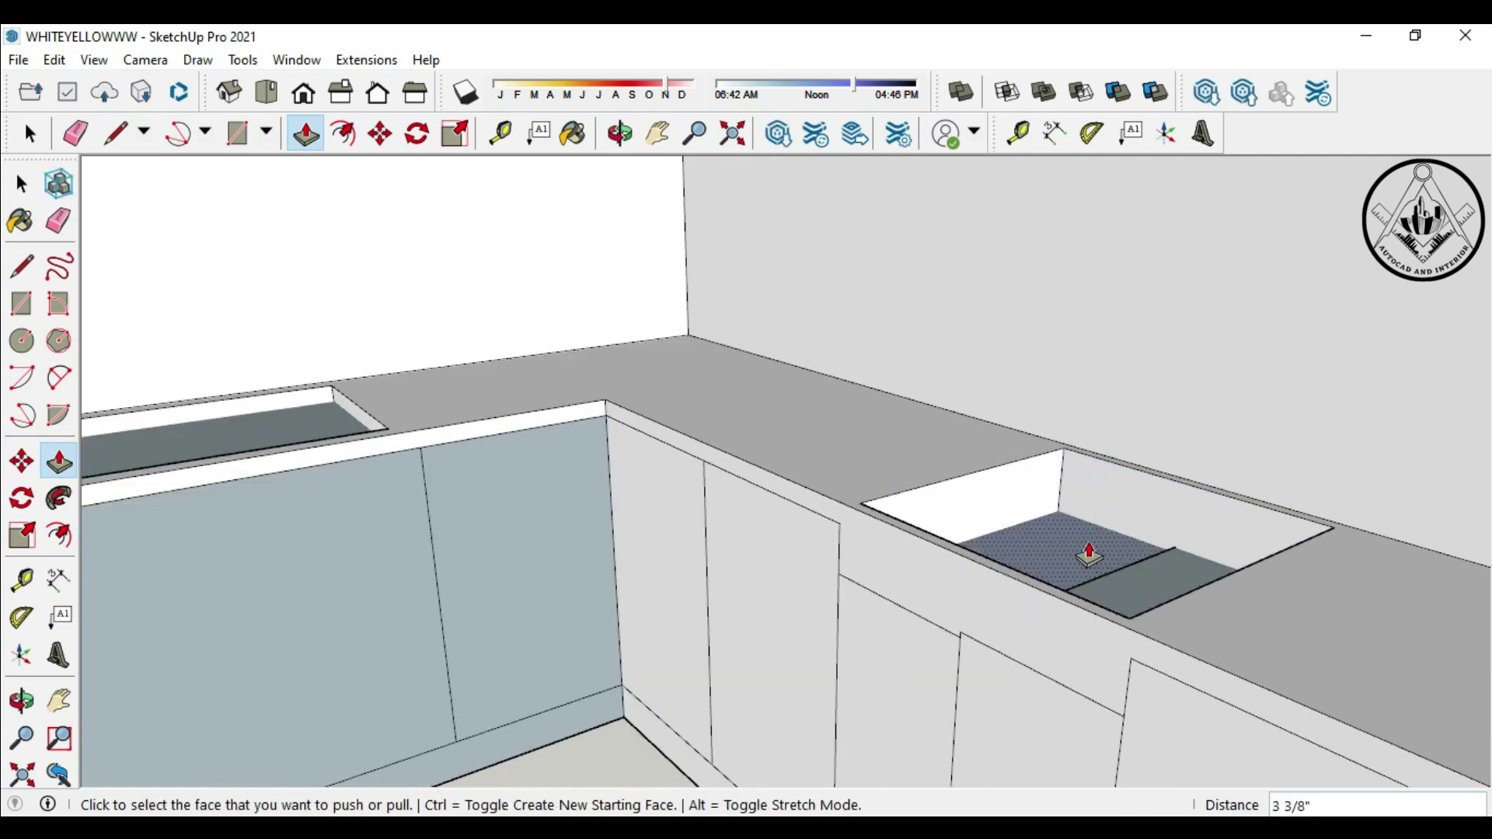
click(1160, 575)
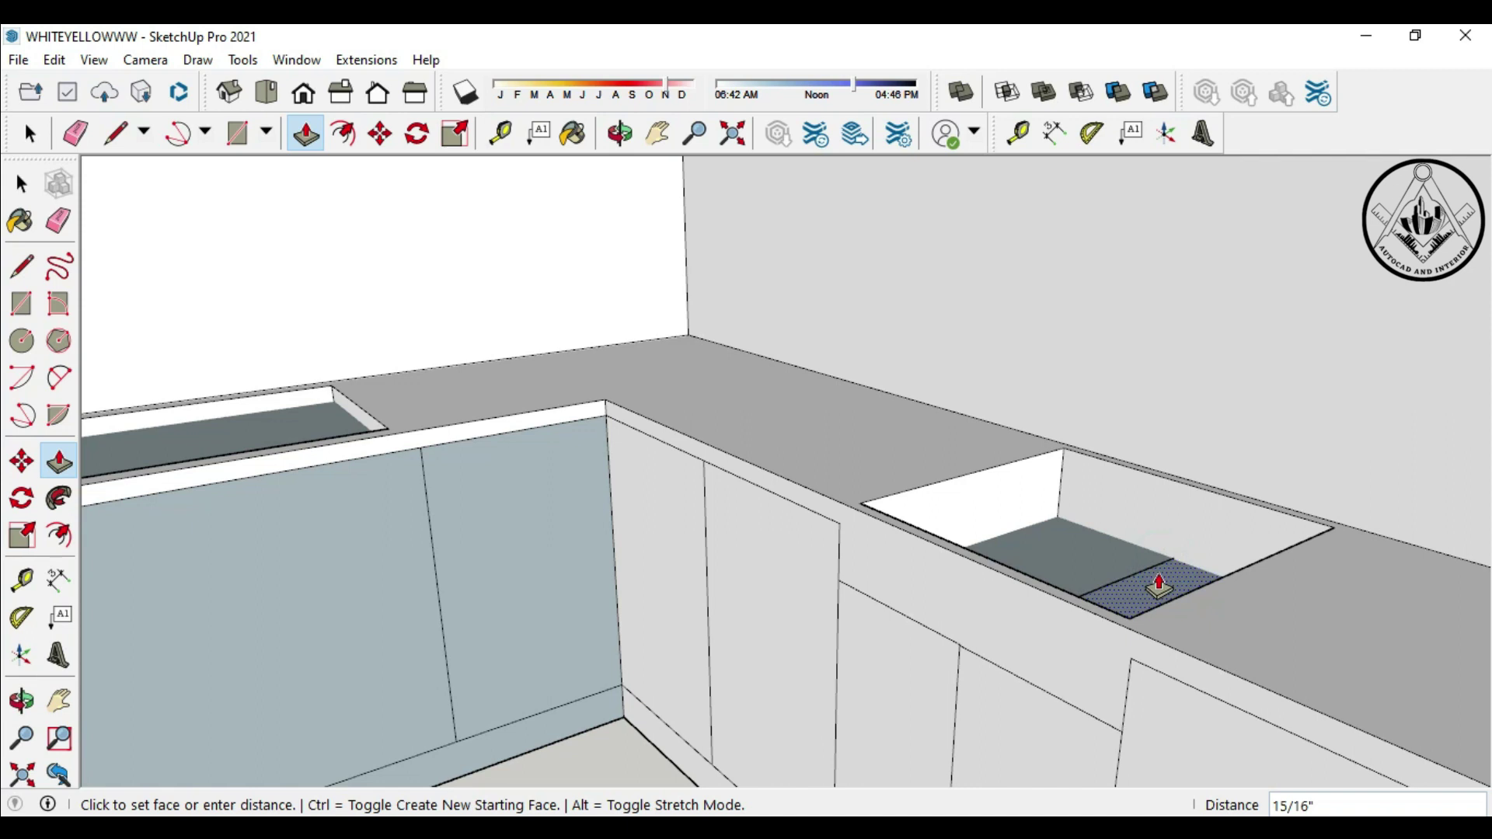
click(1157, 588)
scroll(1052, 492, down, 5)
Draw an edge along the counter next to the sink
key(l)
scroll(954, 503, up, 5)
click(954, 504)
click(1148, 556)
scroll(1010, 505, down, 3)
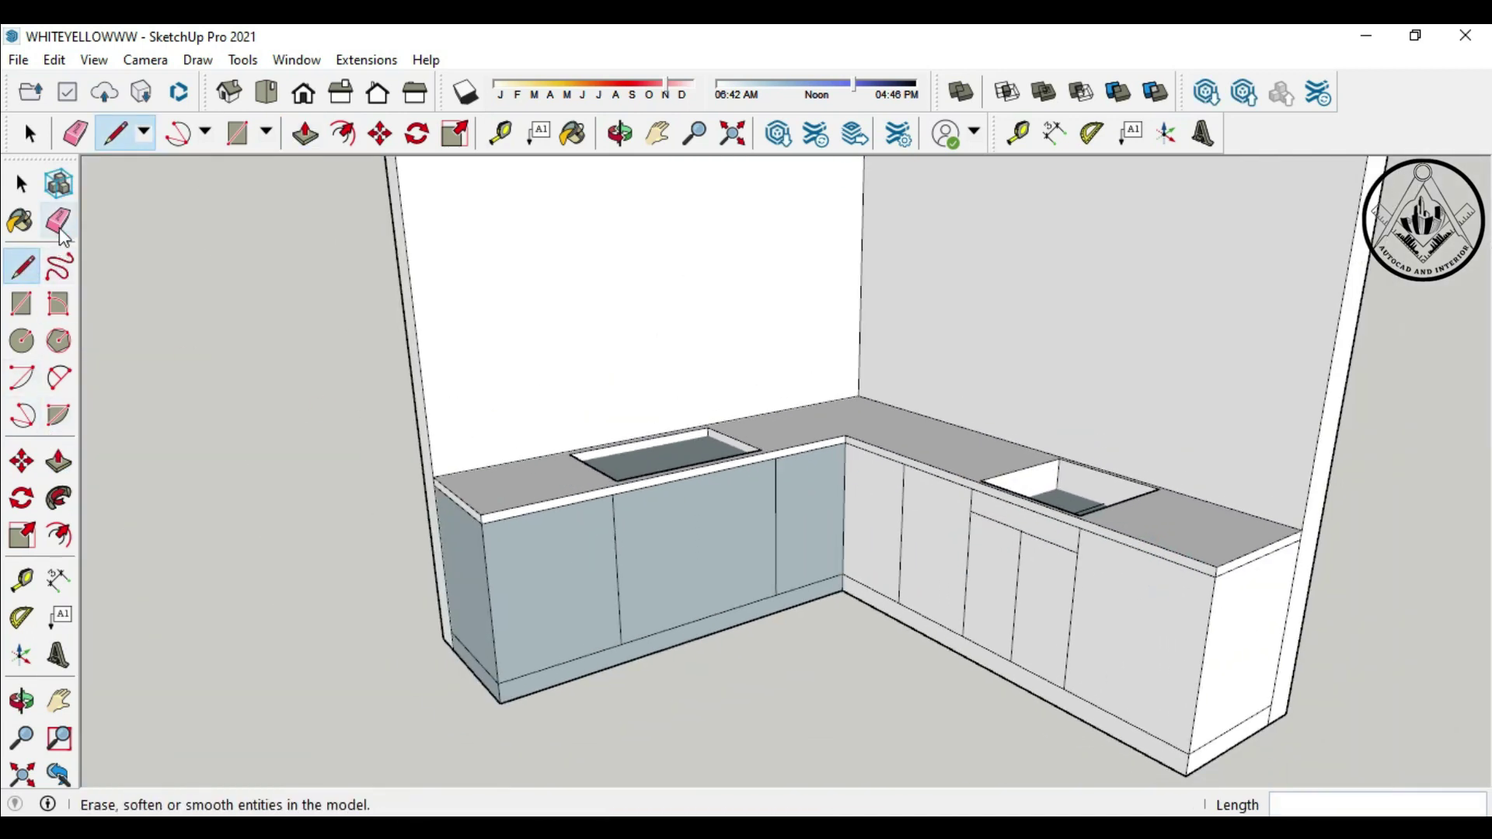
Erase the stray line on the sink-side cabinet and redraw the divider's top edge to the counter
click(59, 222)
scroll(1066, 540, up, 3)
scroll(1066, 526, up, 2)
click(983, 509)
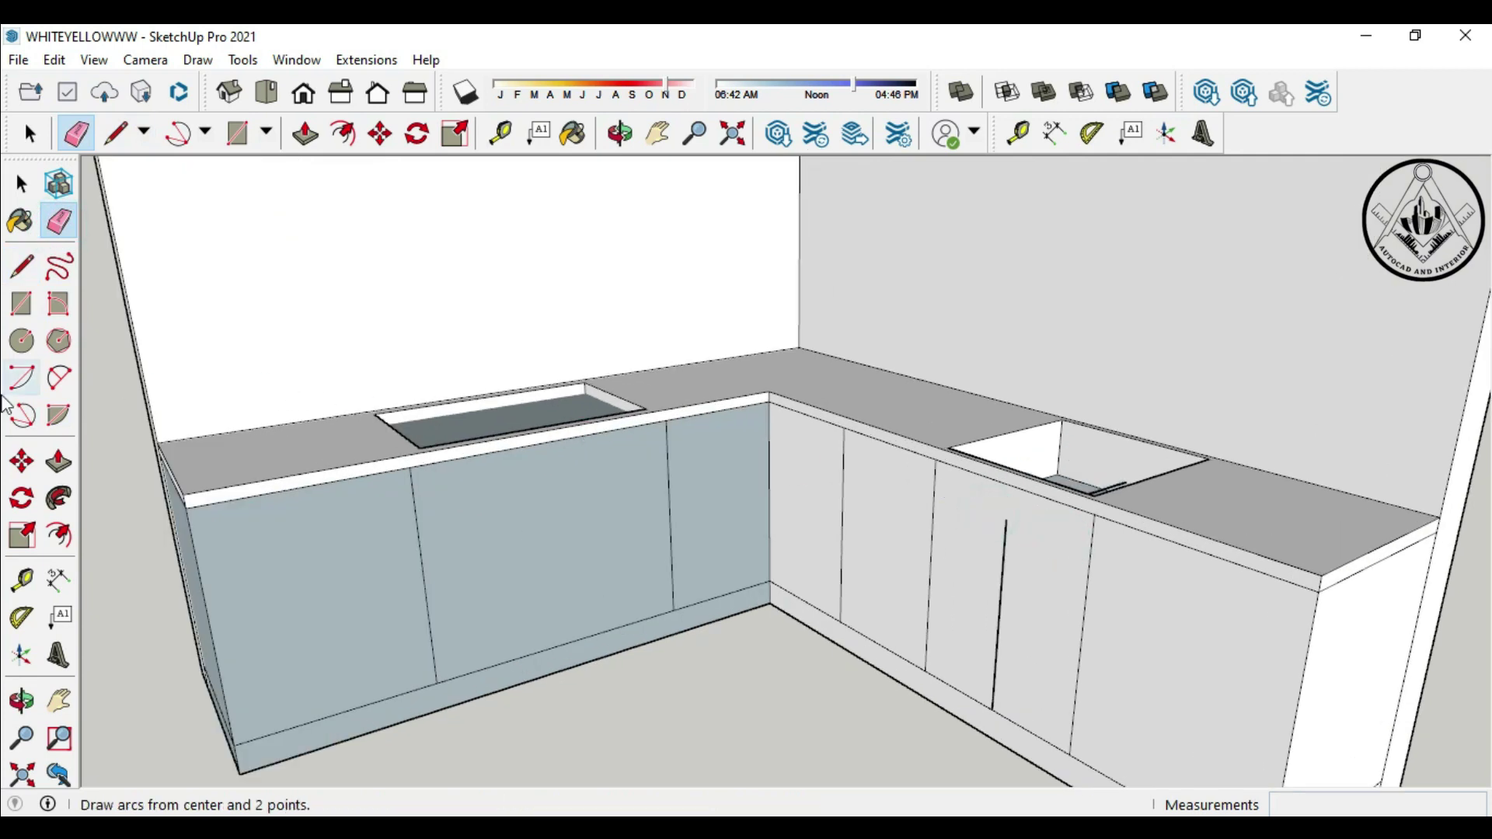
click(22, 267)
click(1005, 519)
click(1011, 490)
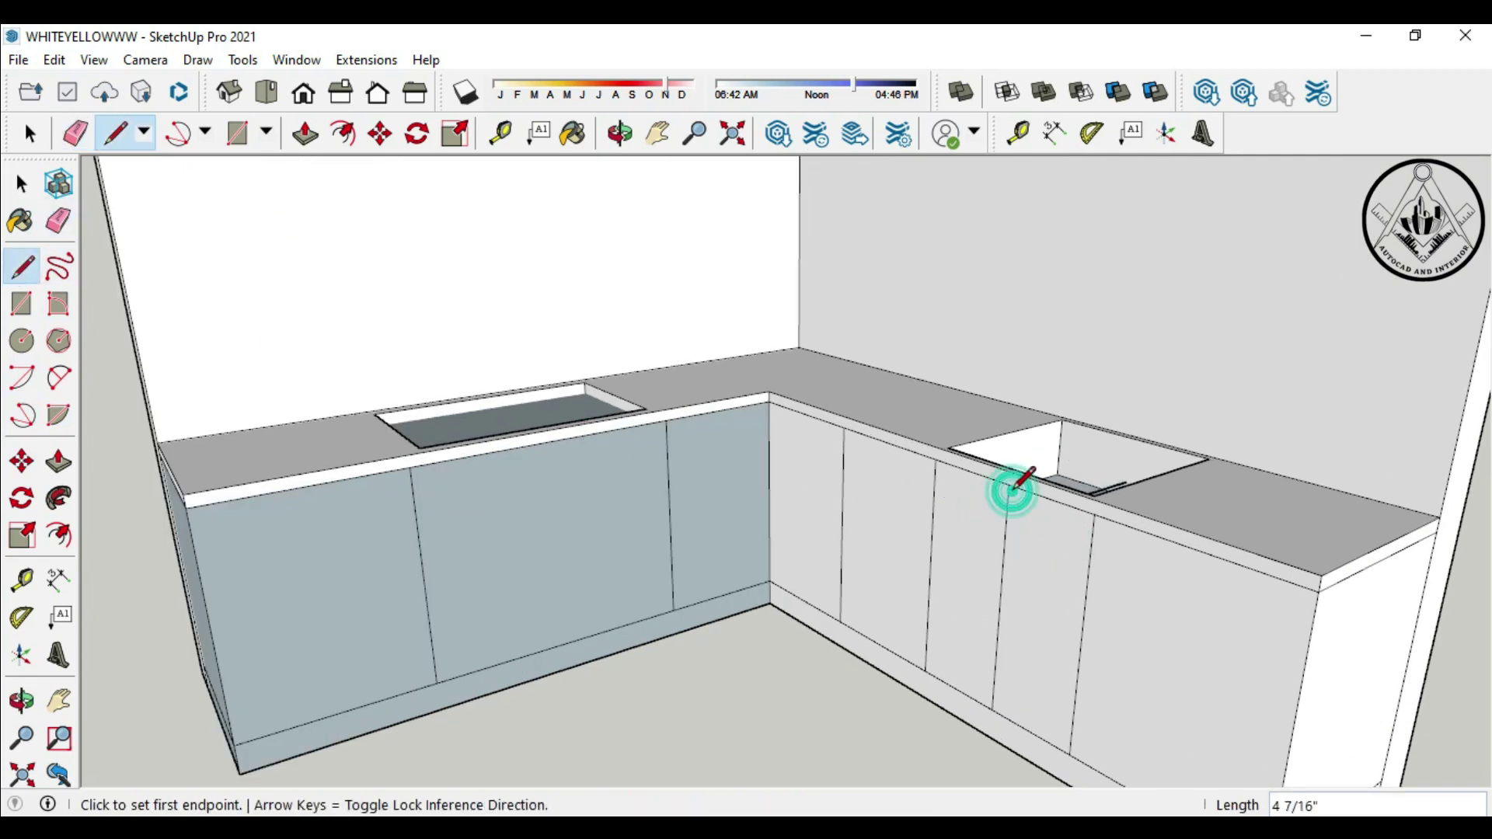
scroll(1012, 490, down, 5)
scroll(949, 559, down, 2)
scroll(1236, 652, up, 1)
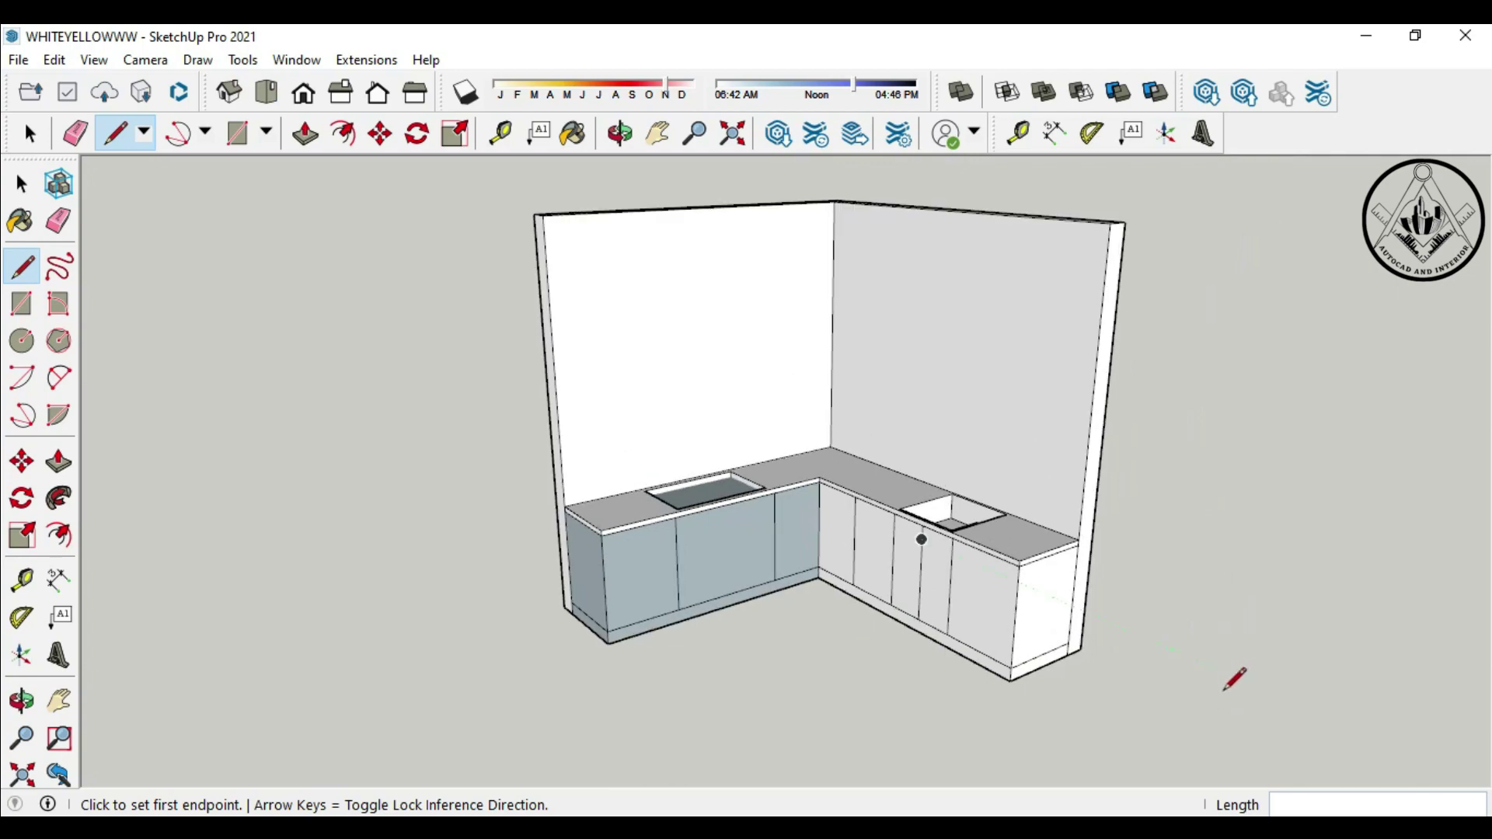
Add vertical guides on the back wall, 2' from the left wall and 3' from the corner
key(t)
scroll(930, 427, up, 2)
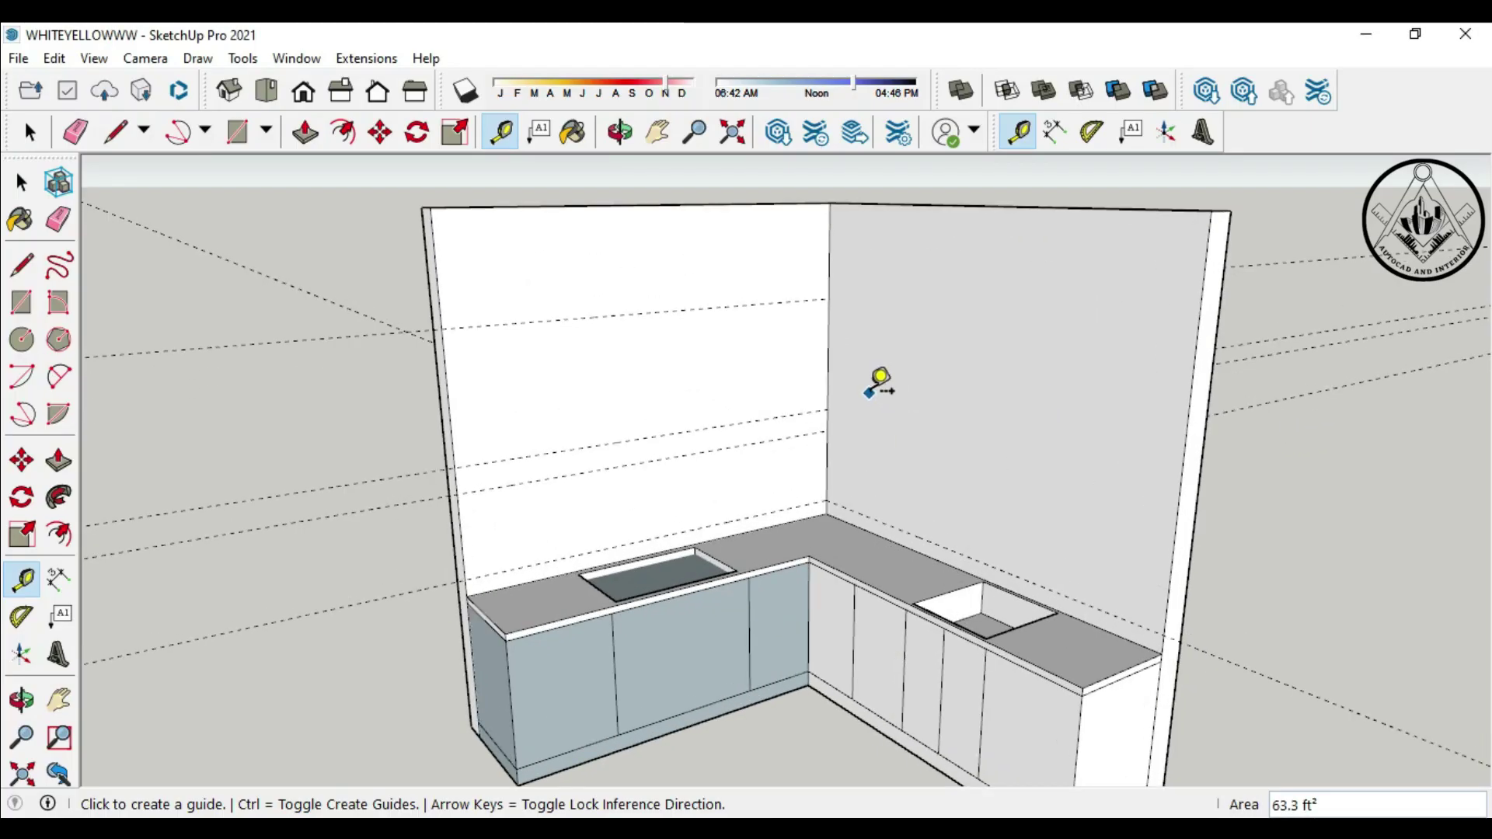
click(828, 349)
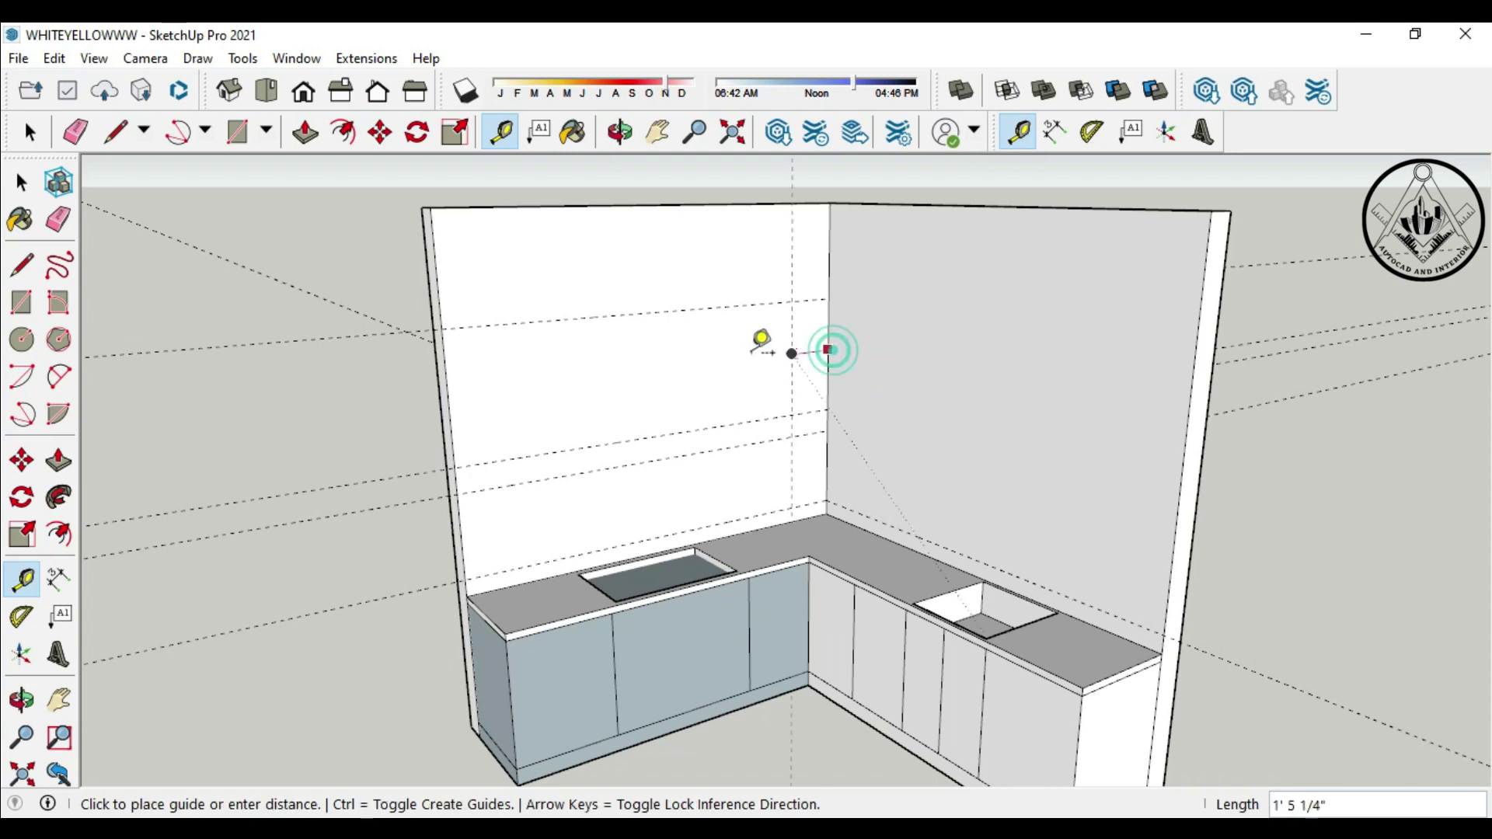
click(733, 363)
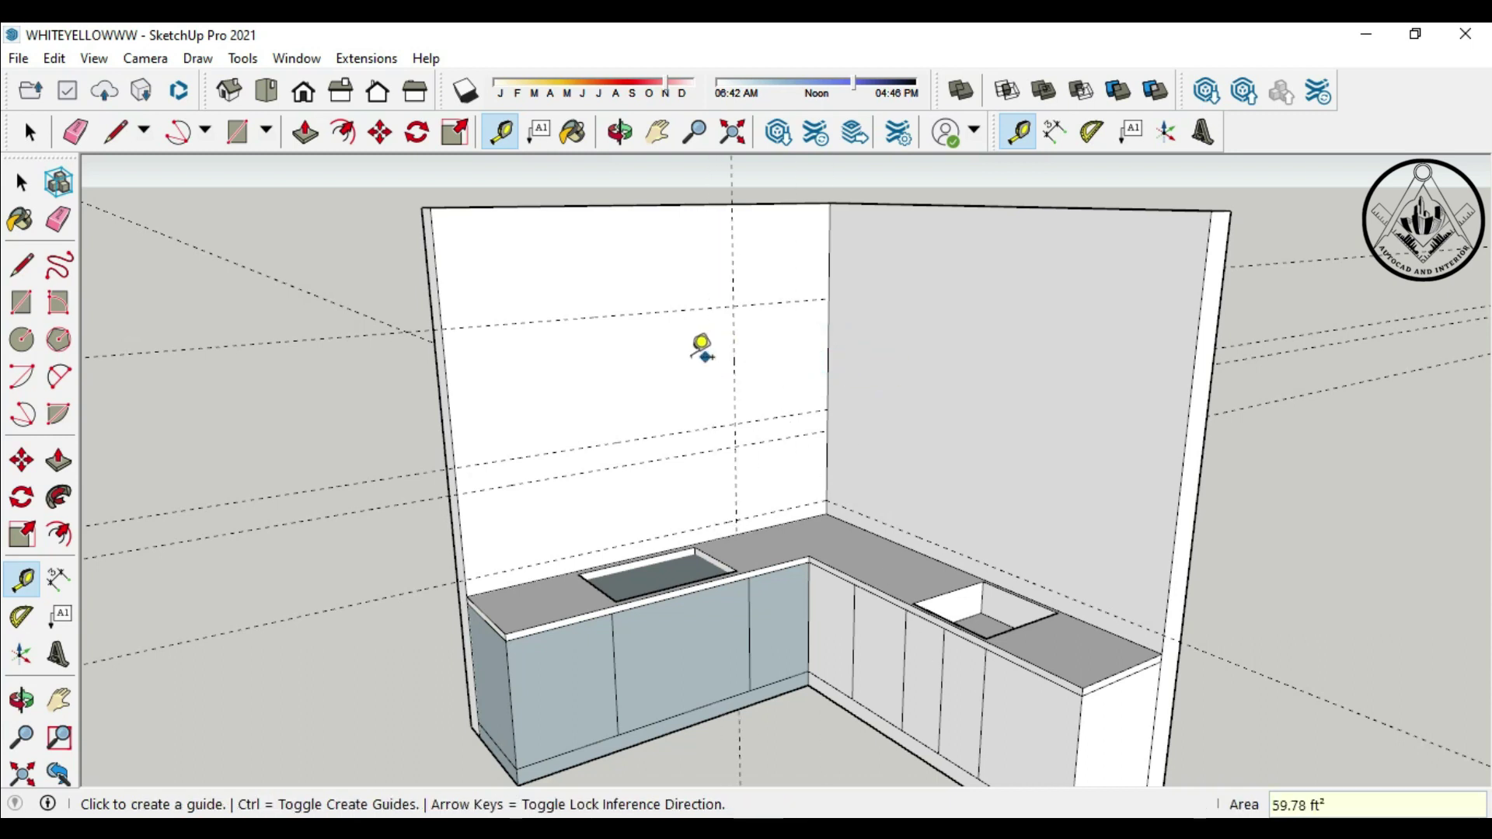
click(449, 412)
text(')
key(Return)
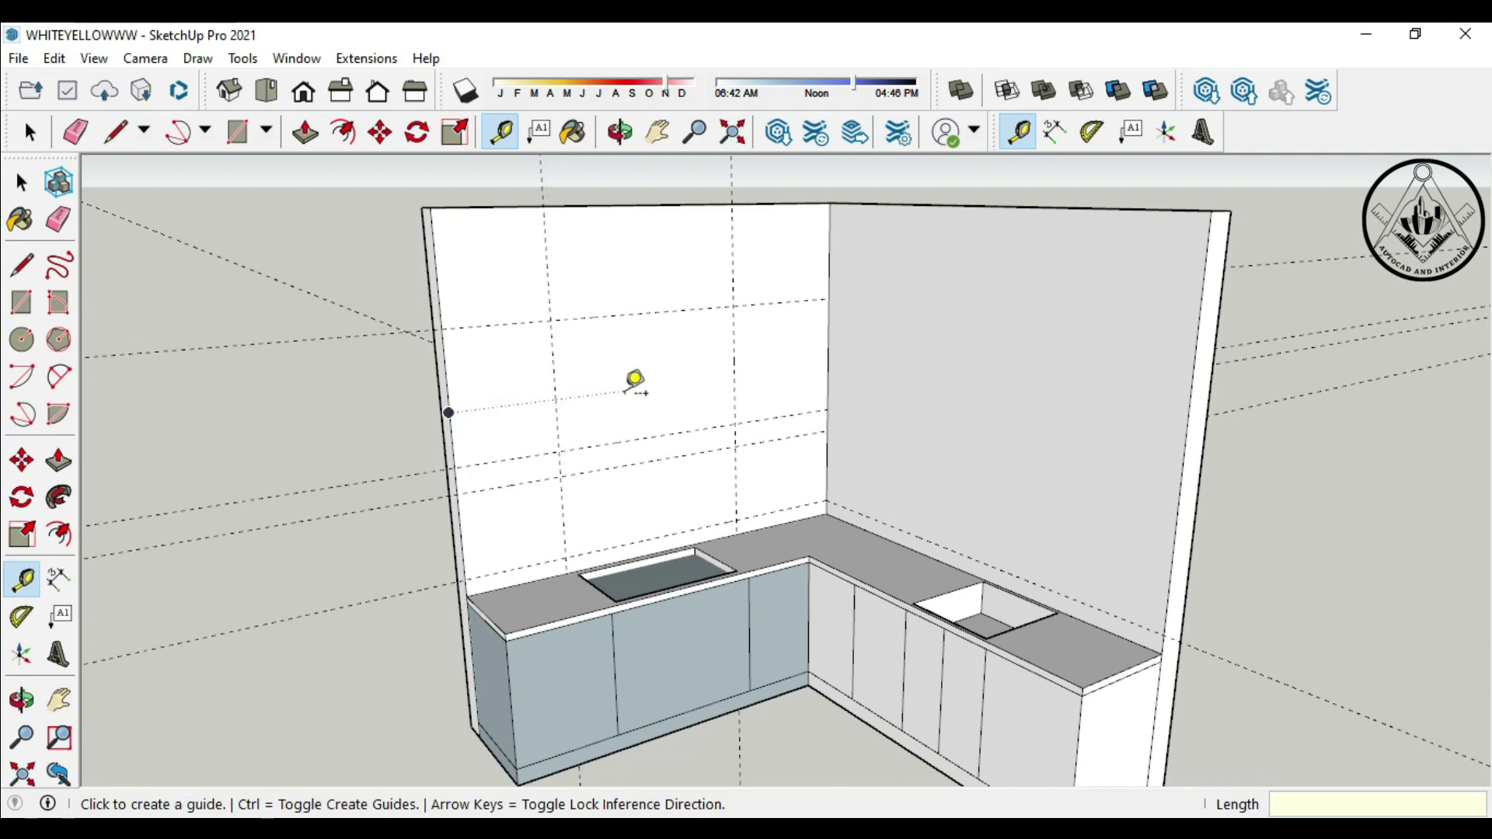
scroll(631, 386, down, 1)
click(813, 342)
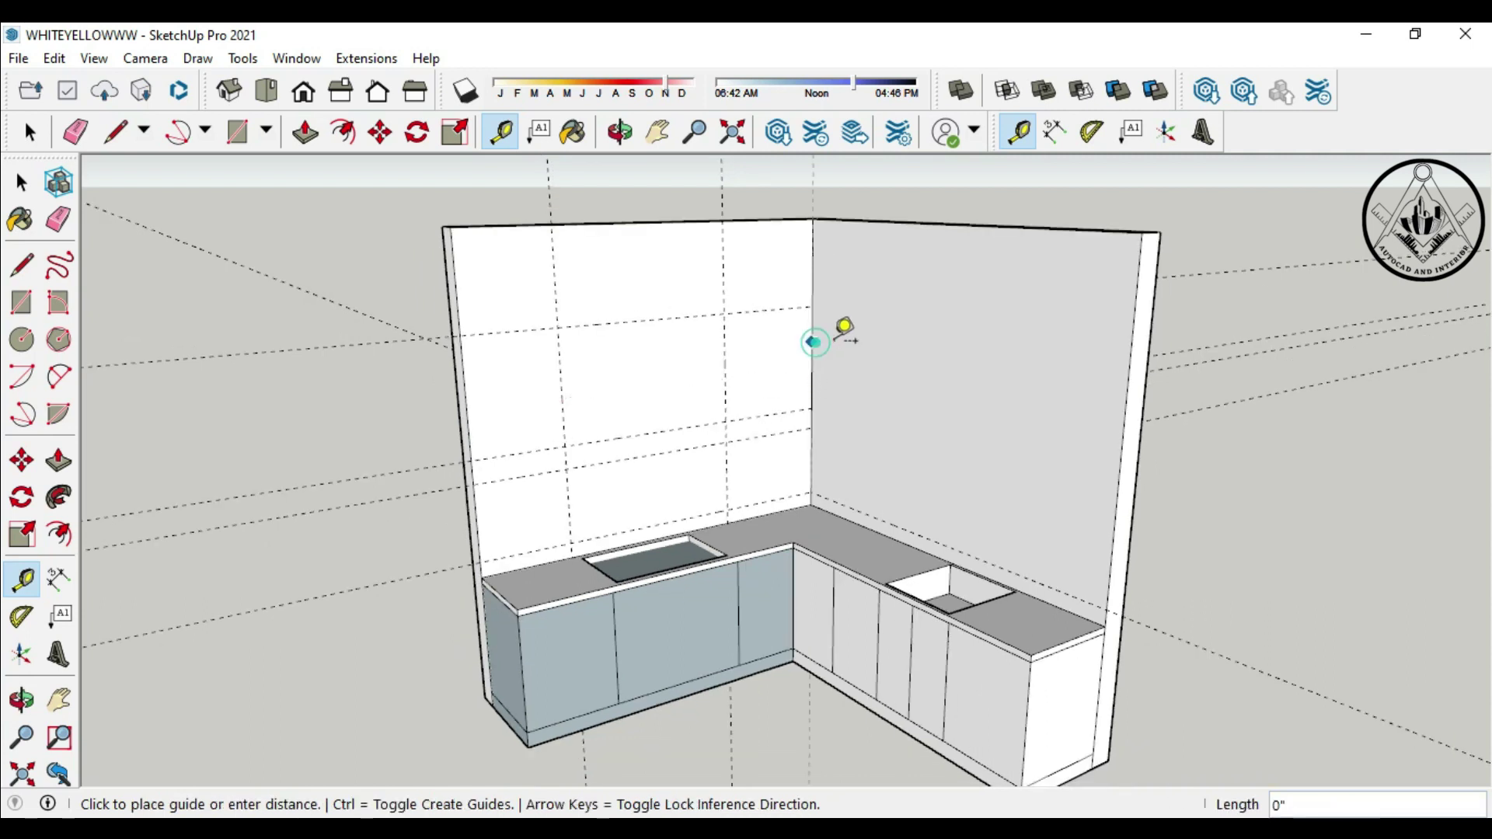
key(Return)
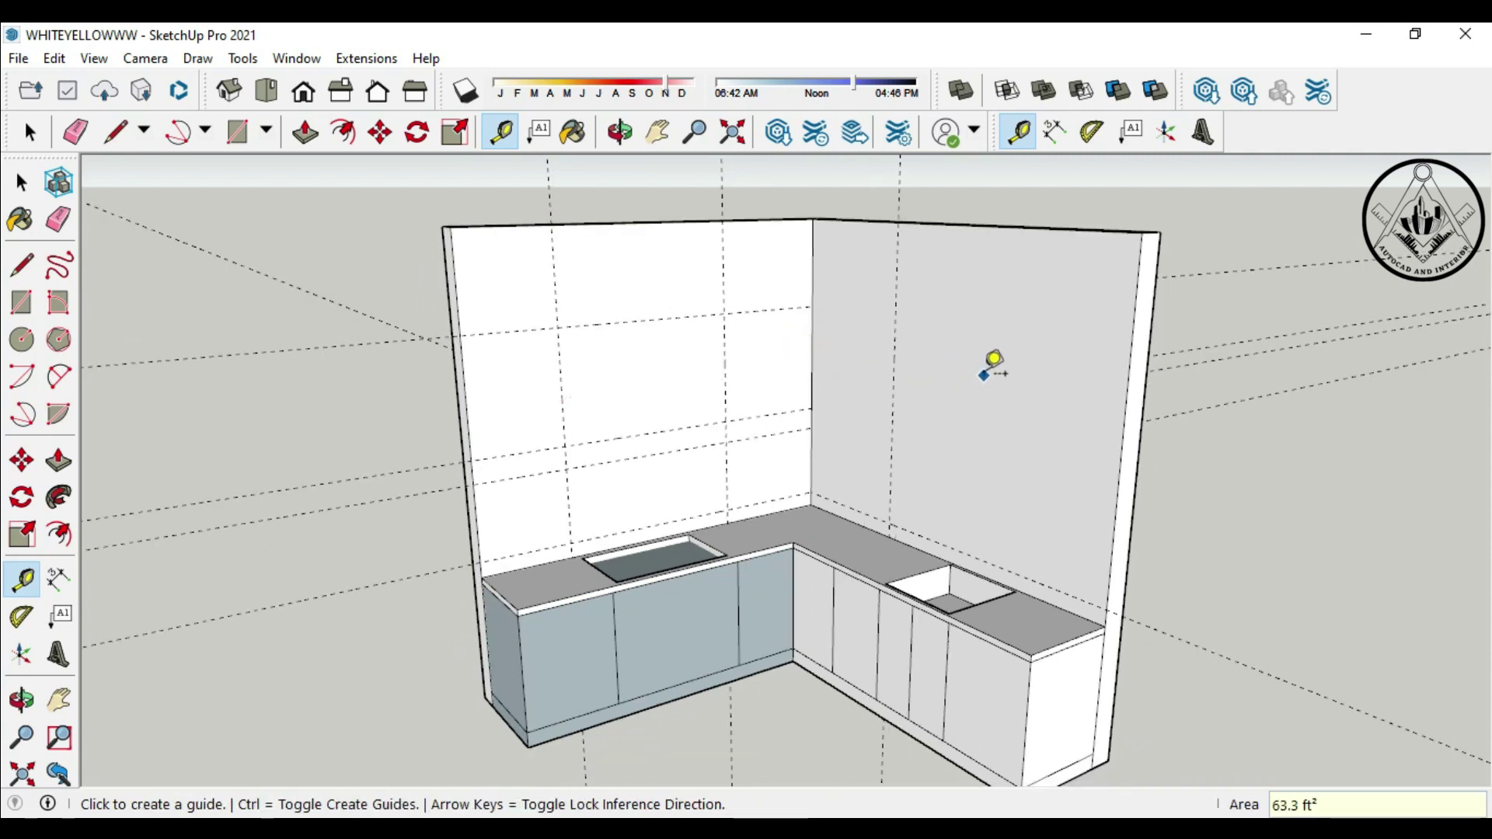
Place window guides on the right wall at 4' and 5 from its edges
scroll(983, 374, up, 1)
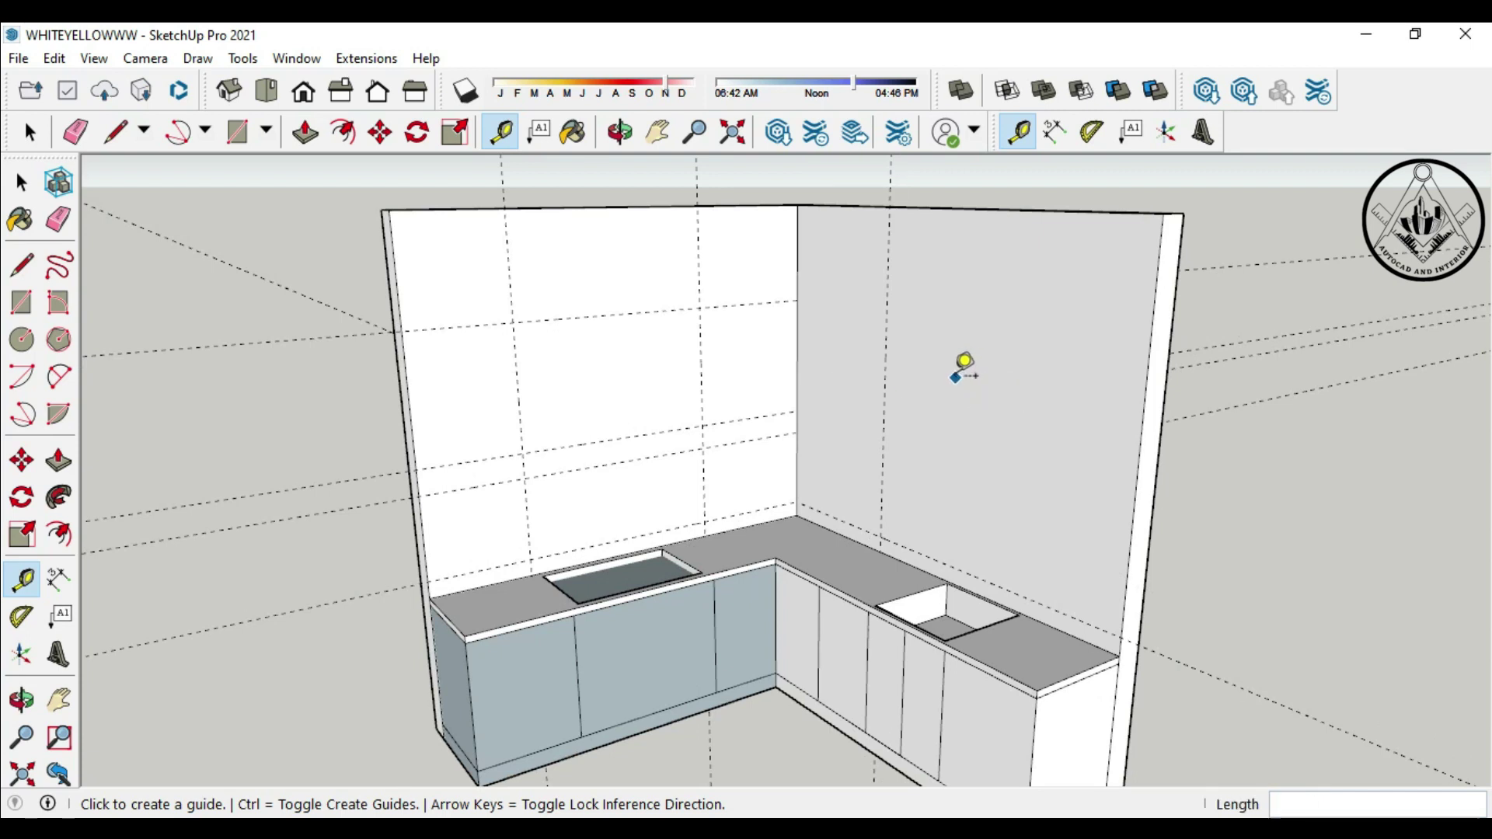
click(885, 359)
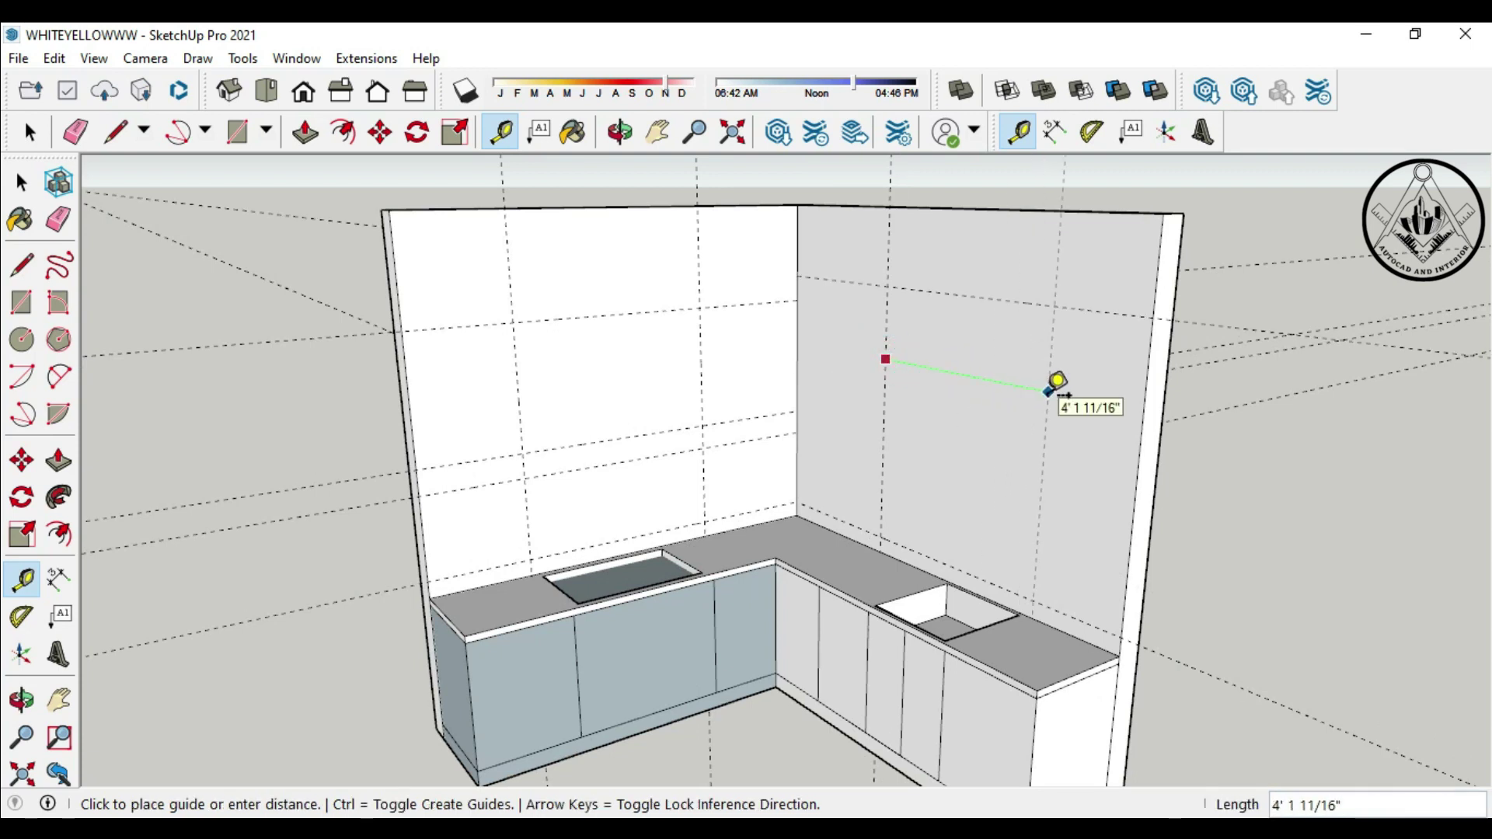
key(Return)
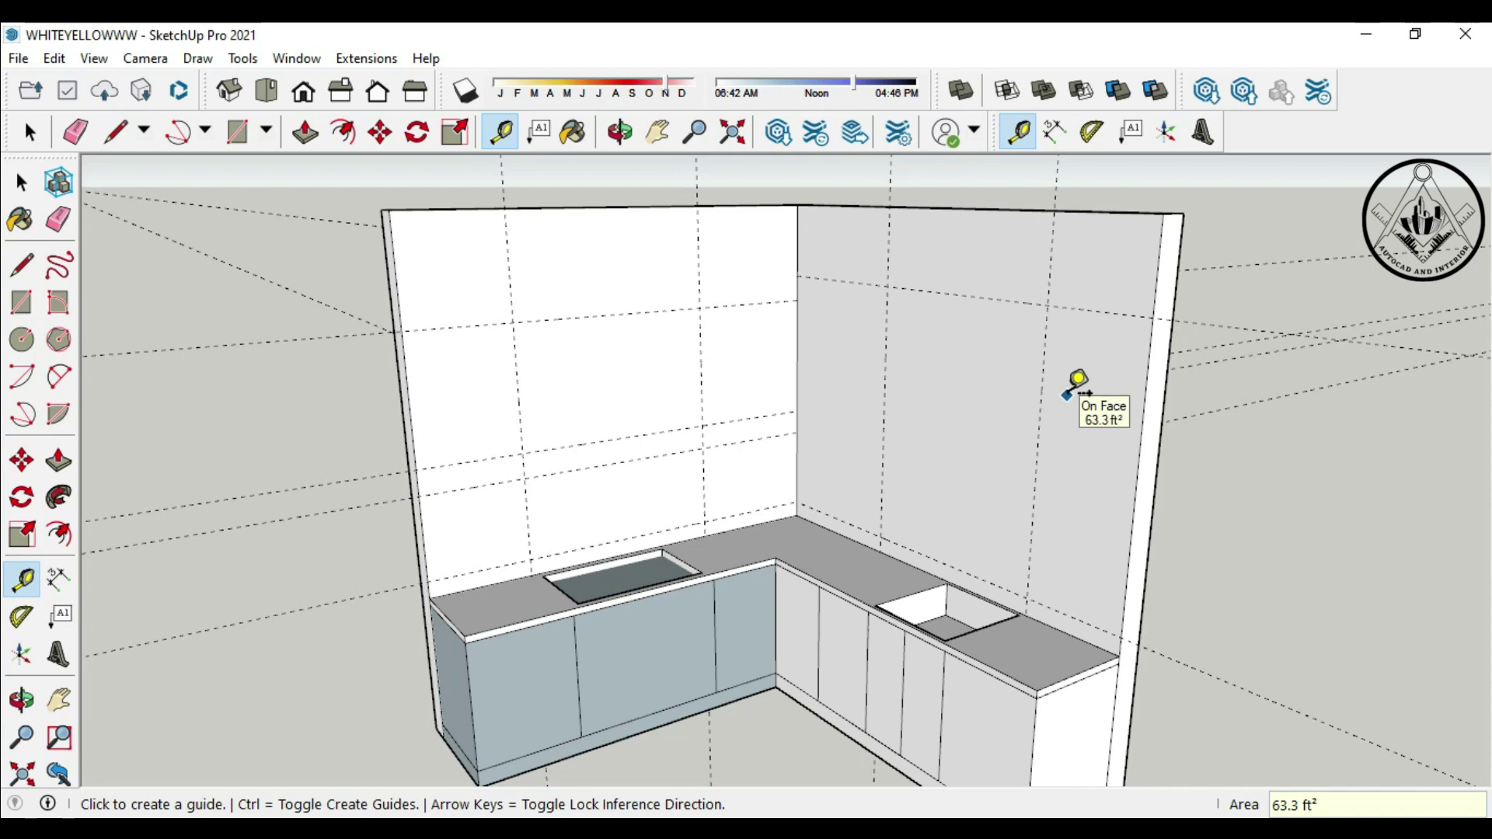
click(885, 353)
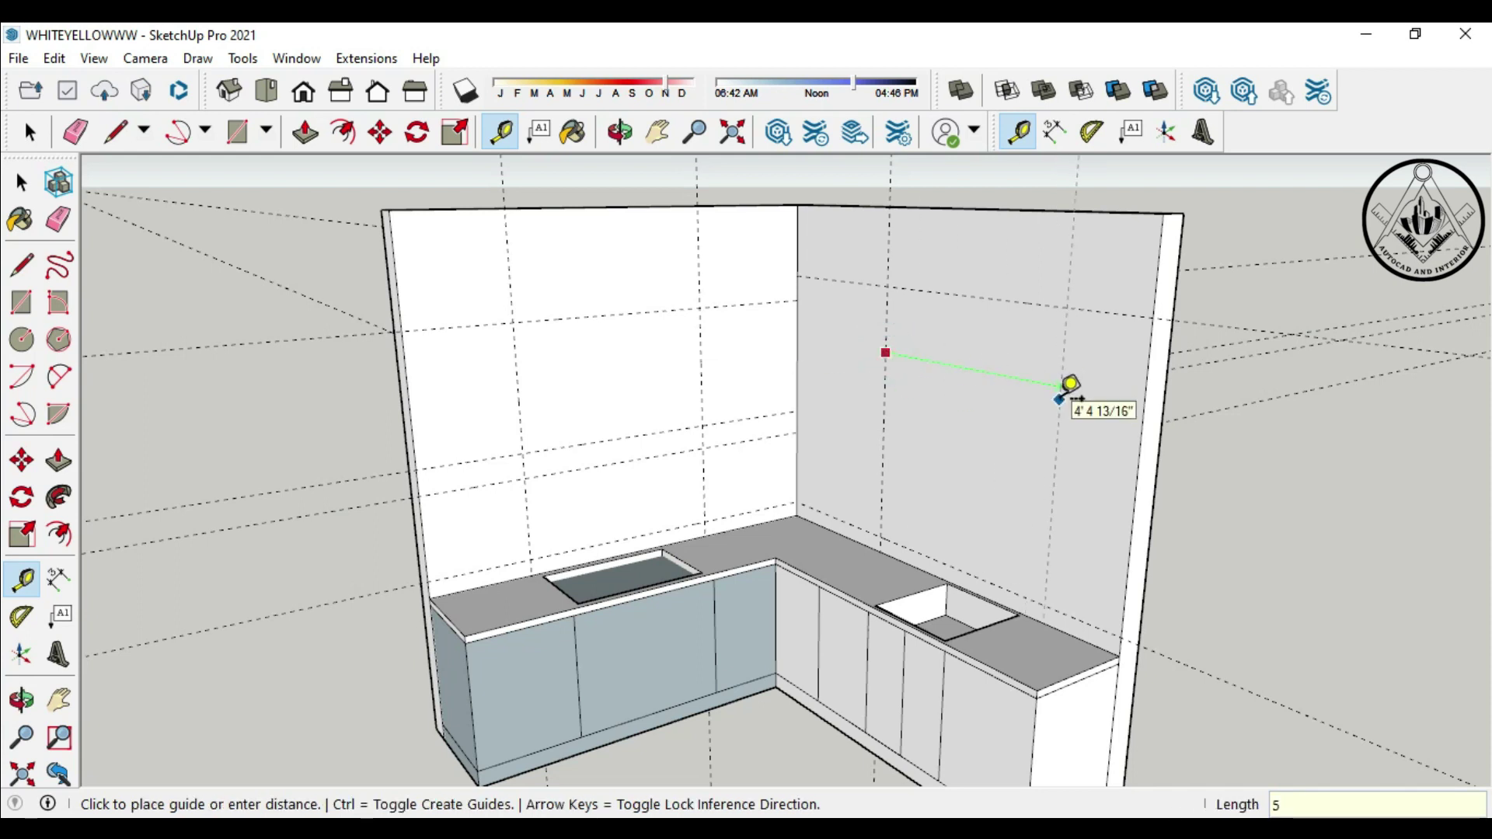
key(Return)
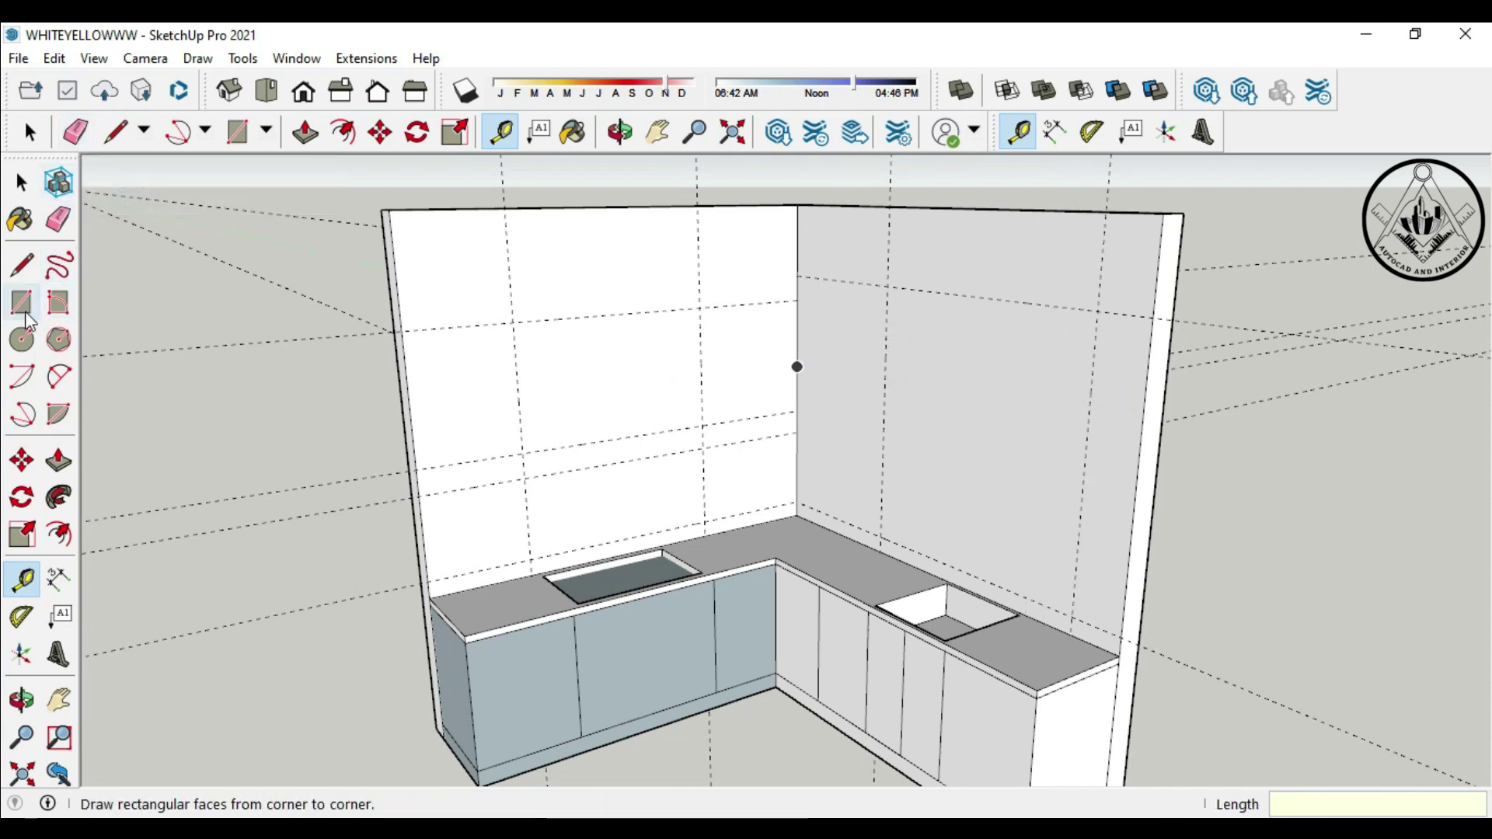
Draw the window rectangle between the guides on the right wall
click(21, 302)
click(887, 287)
click(1074, 613)
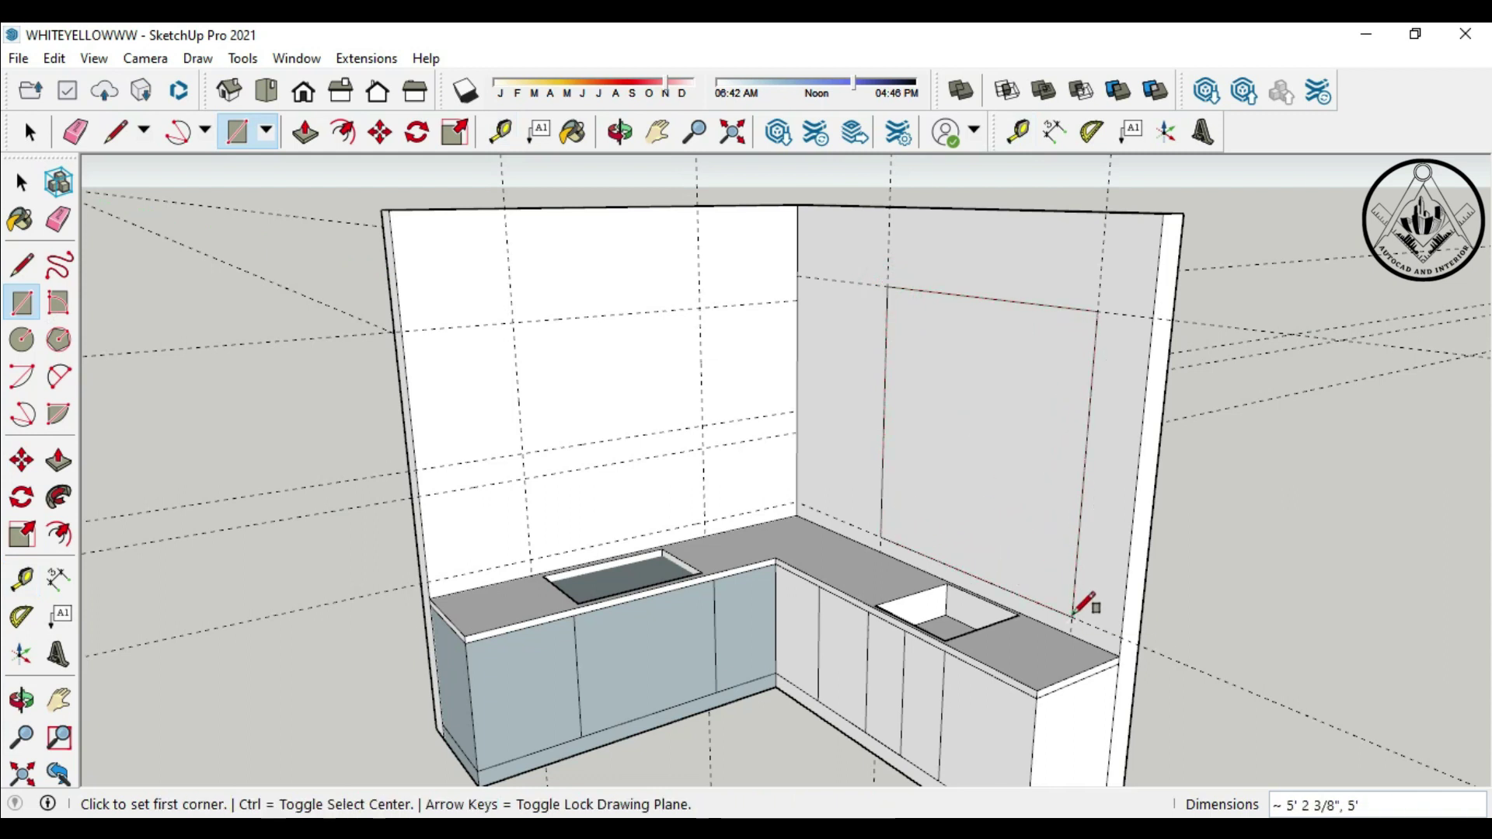
scroll(707, 396, up, 2)
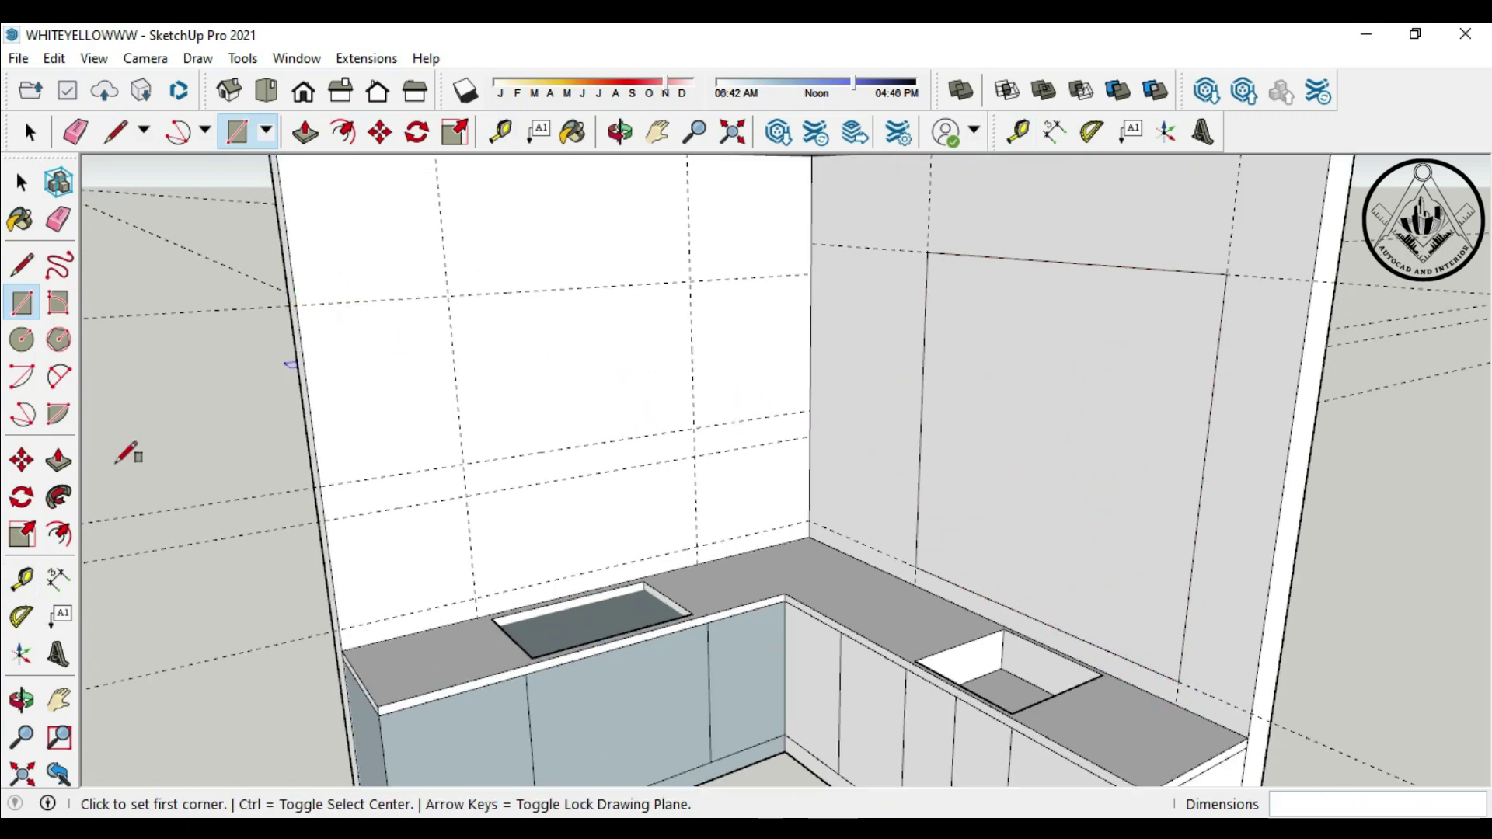
scroll(665, 365, down, 2)
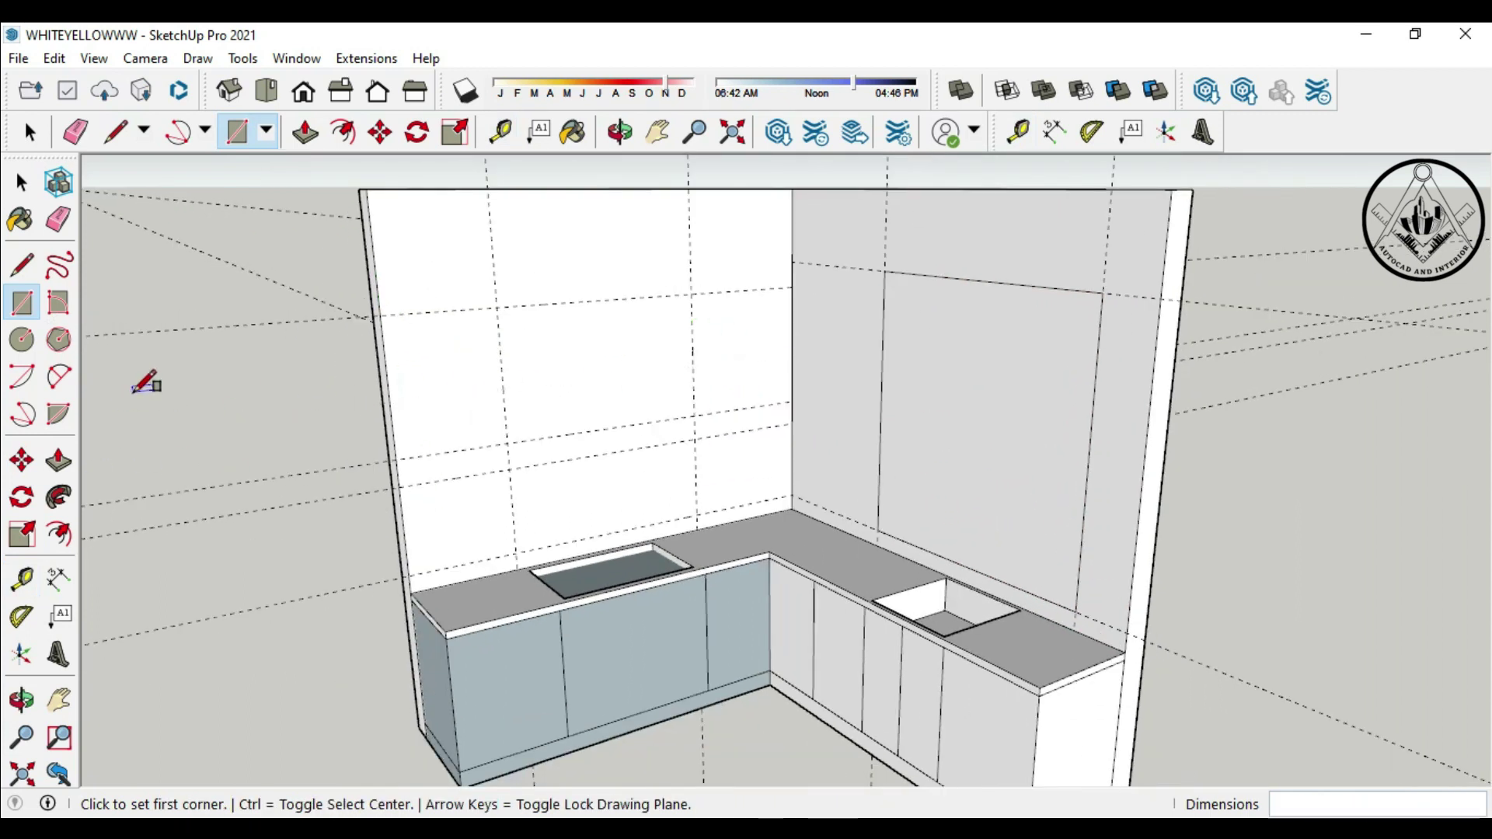
Add a guide on the back wall and draw upper and lower cabinet rectangles there
click(21, 579)
click(456, 310)
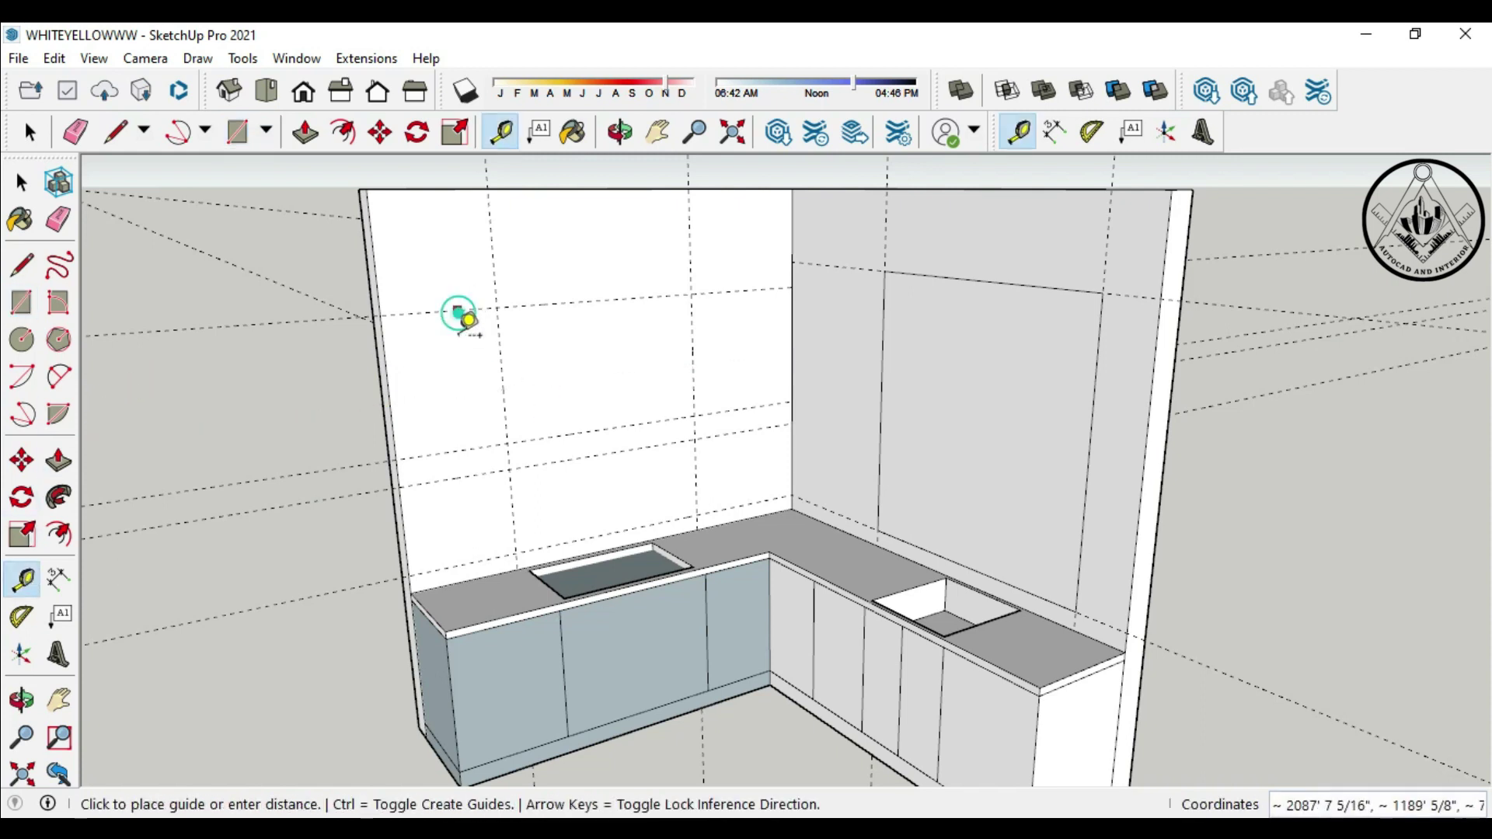
click(22, 302)
click(379, 315)
click(501, 376)
click(386, 389)
click(506, 443)
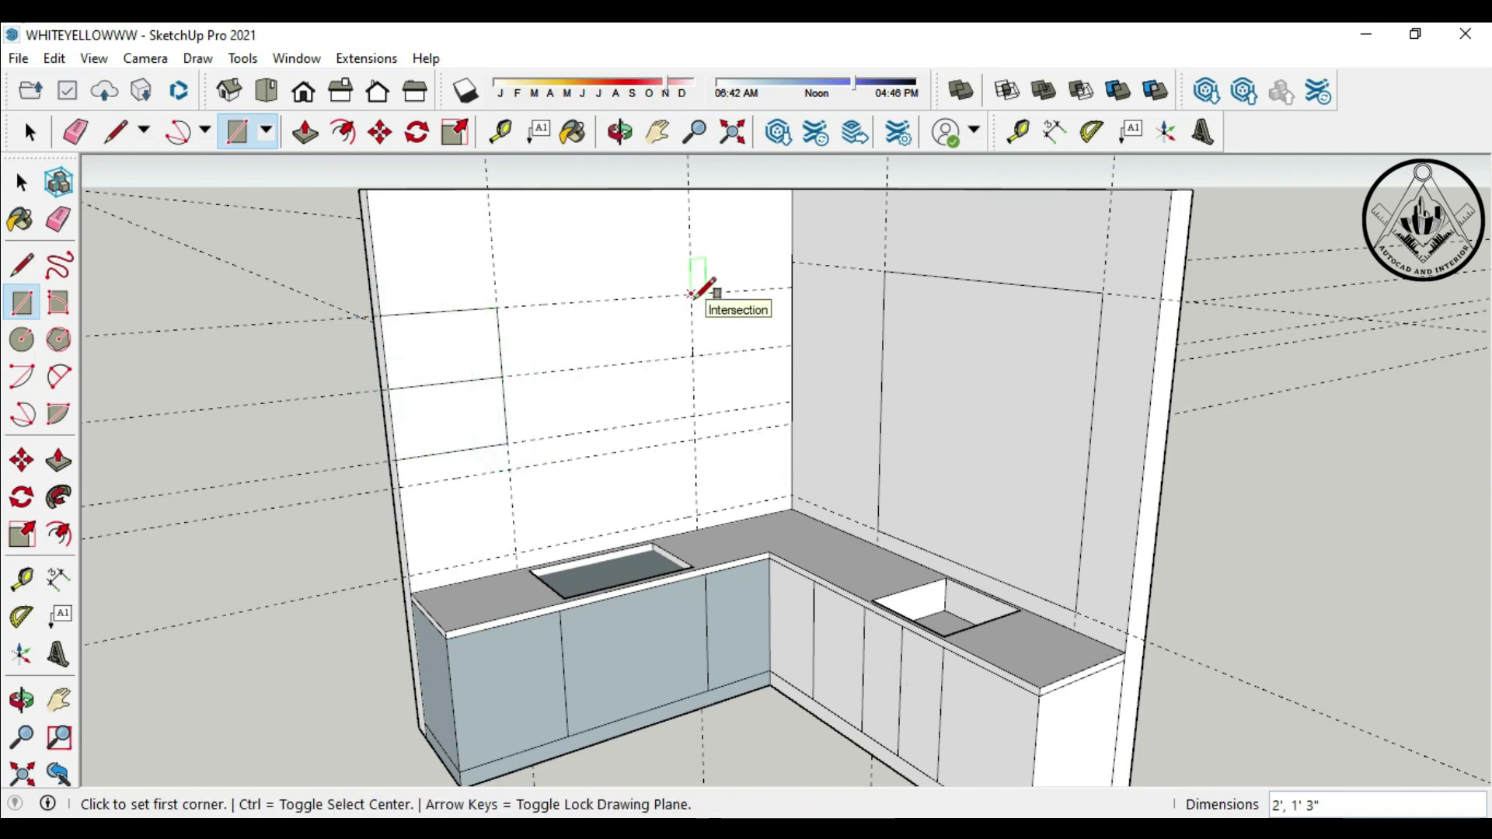
scroll(691, 294, up, 2)
scroll(690, 294, down, 2)
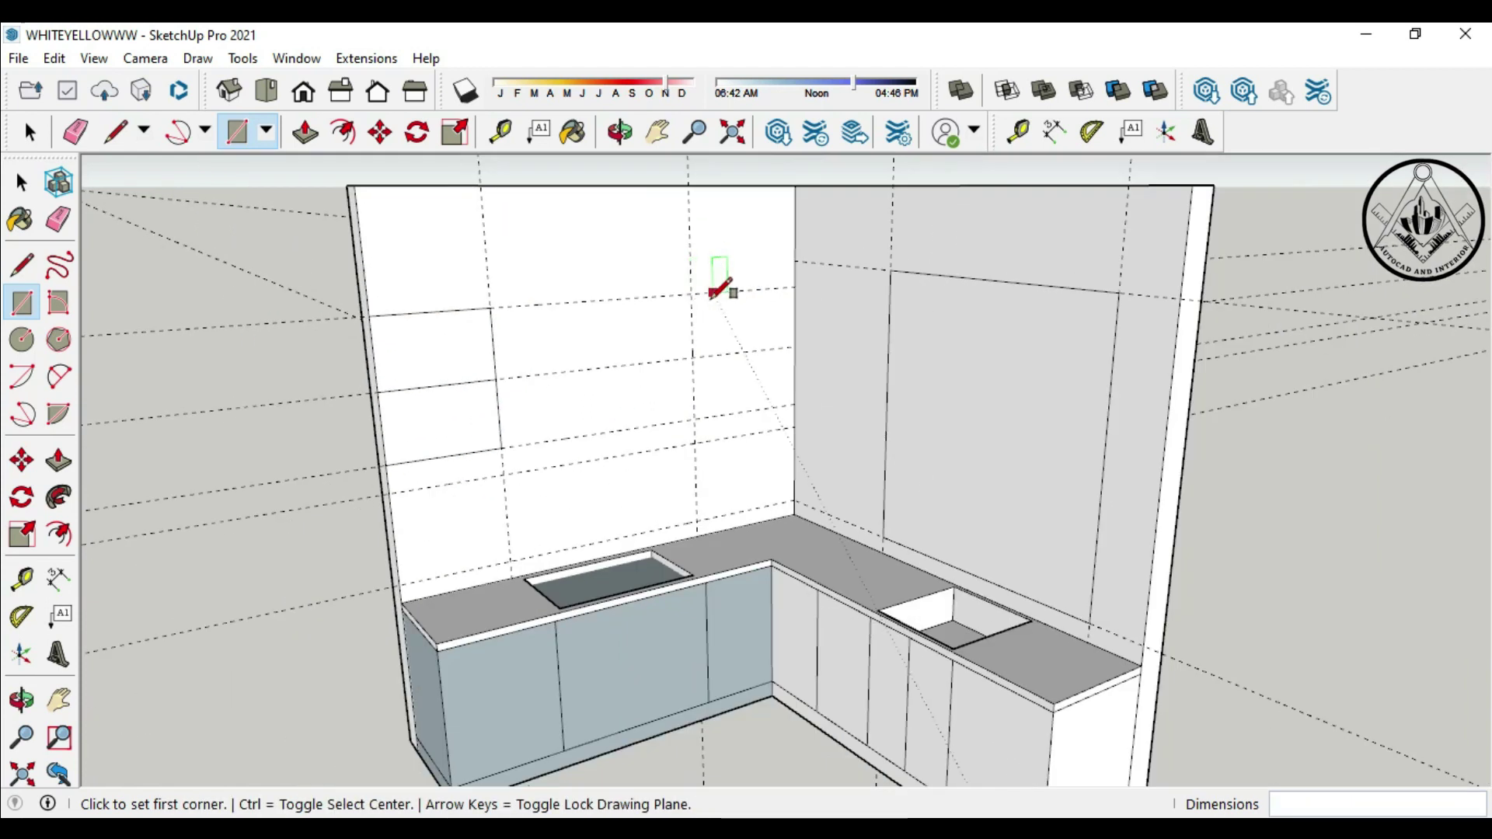
scroll(699, 288, down, 2)
scroll(383, 433, down, 2)
scroll(401, 552, down, 1)
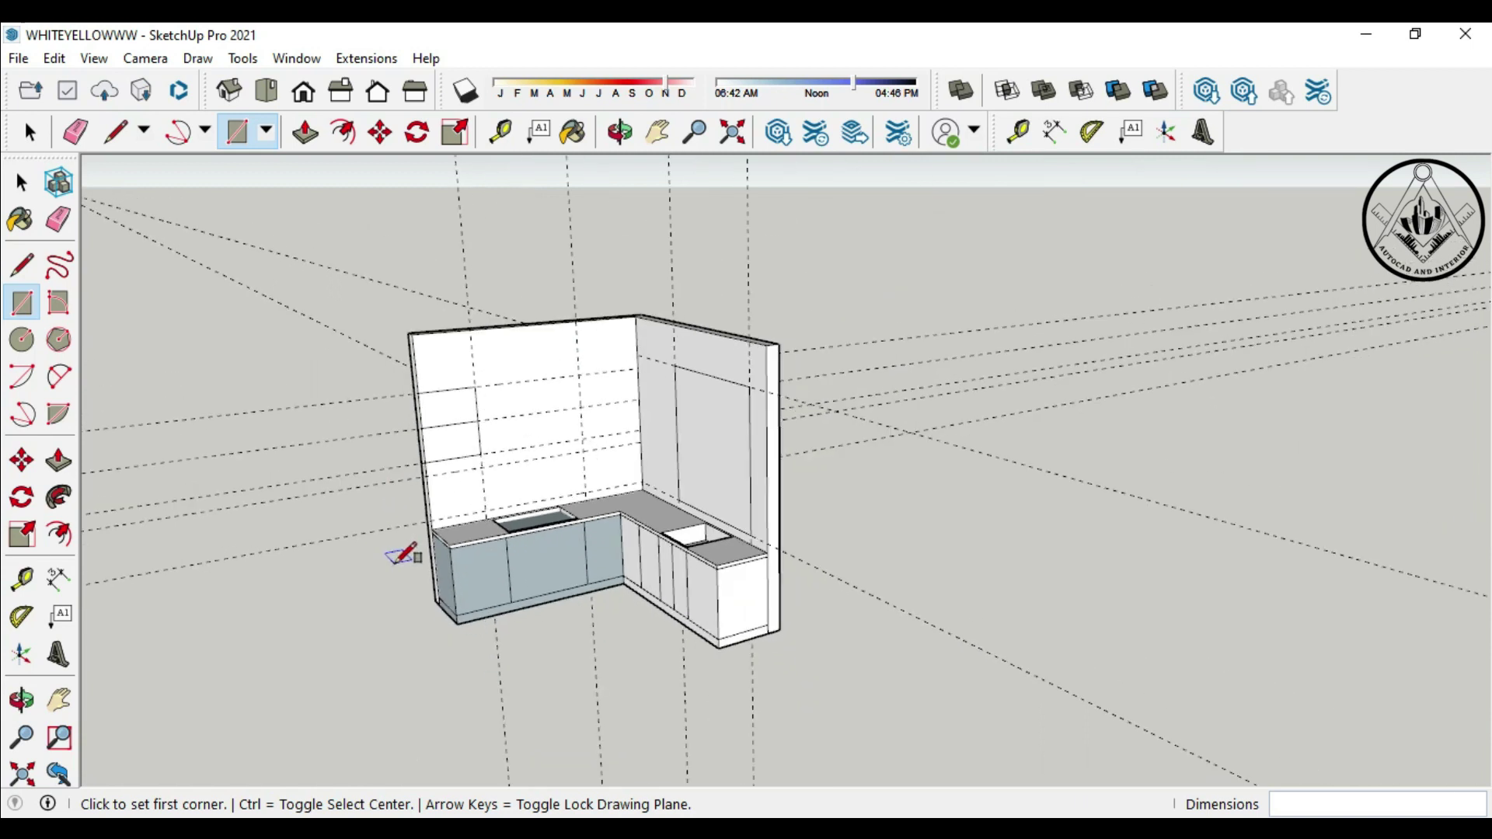
scroll(403, 554, up, 1)
scroll(400, 547, up, 1)
Push the window rectangle through the full right-wall thickness, then orbit to check the opening
key(p)
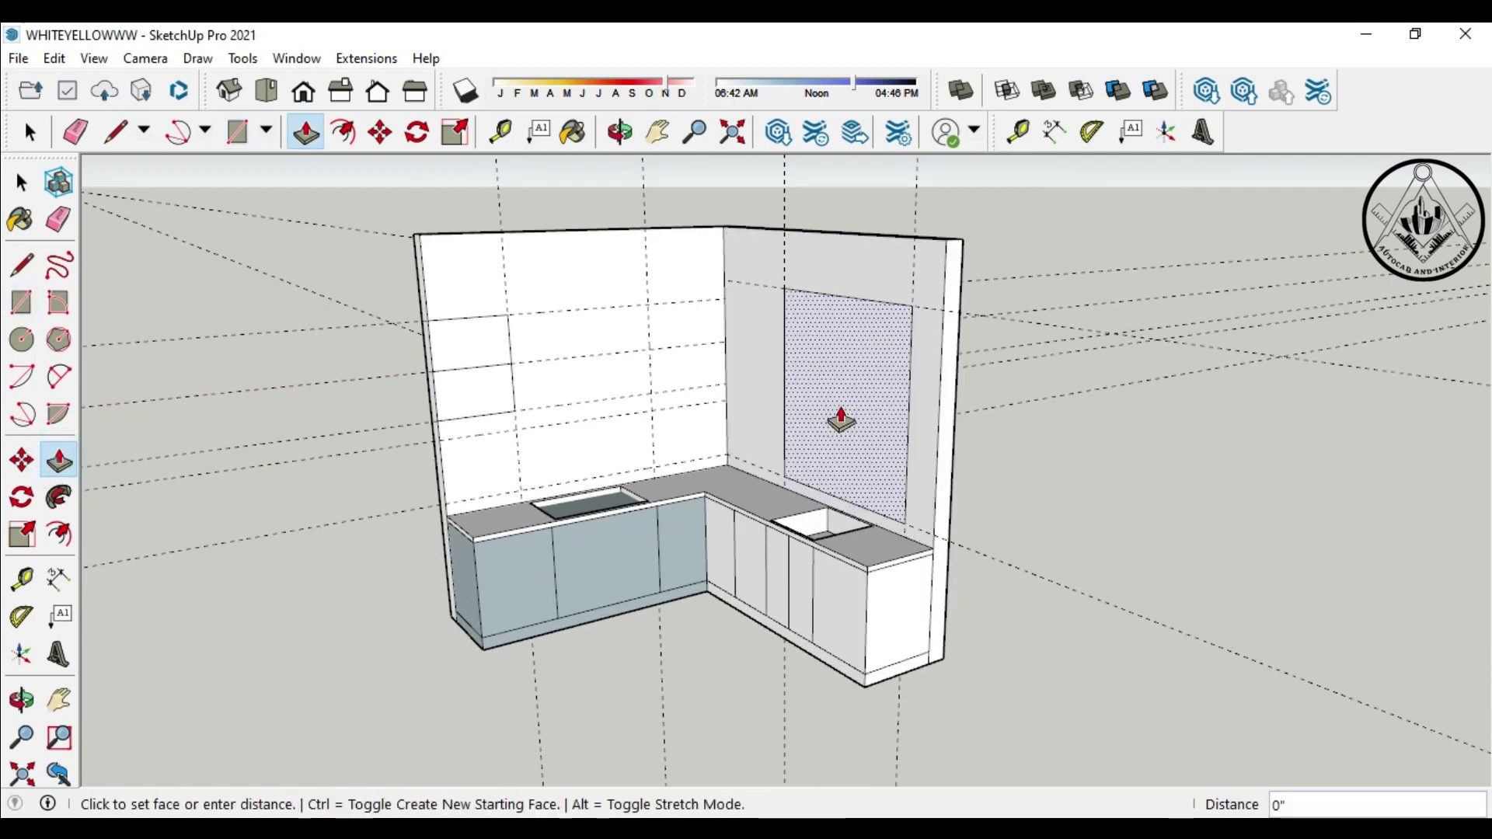
click(841, 419)
mouse_move(1016, 639)
middle_down()
mouse_move(633, 650)
mouse_move(1020, 588)
middle_up()
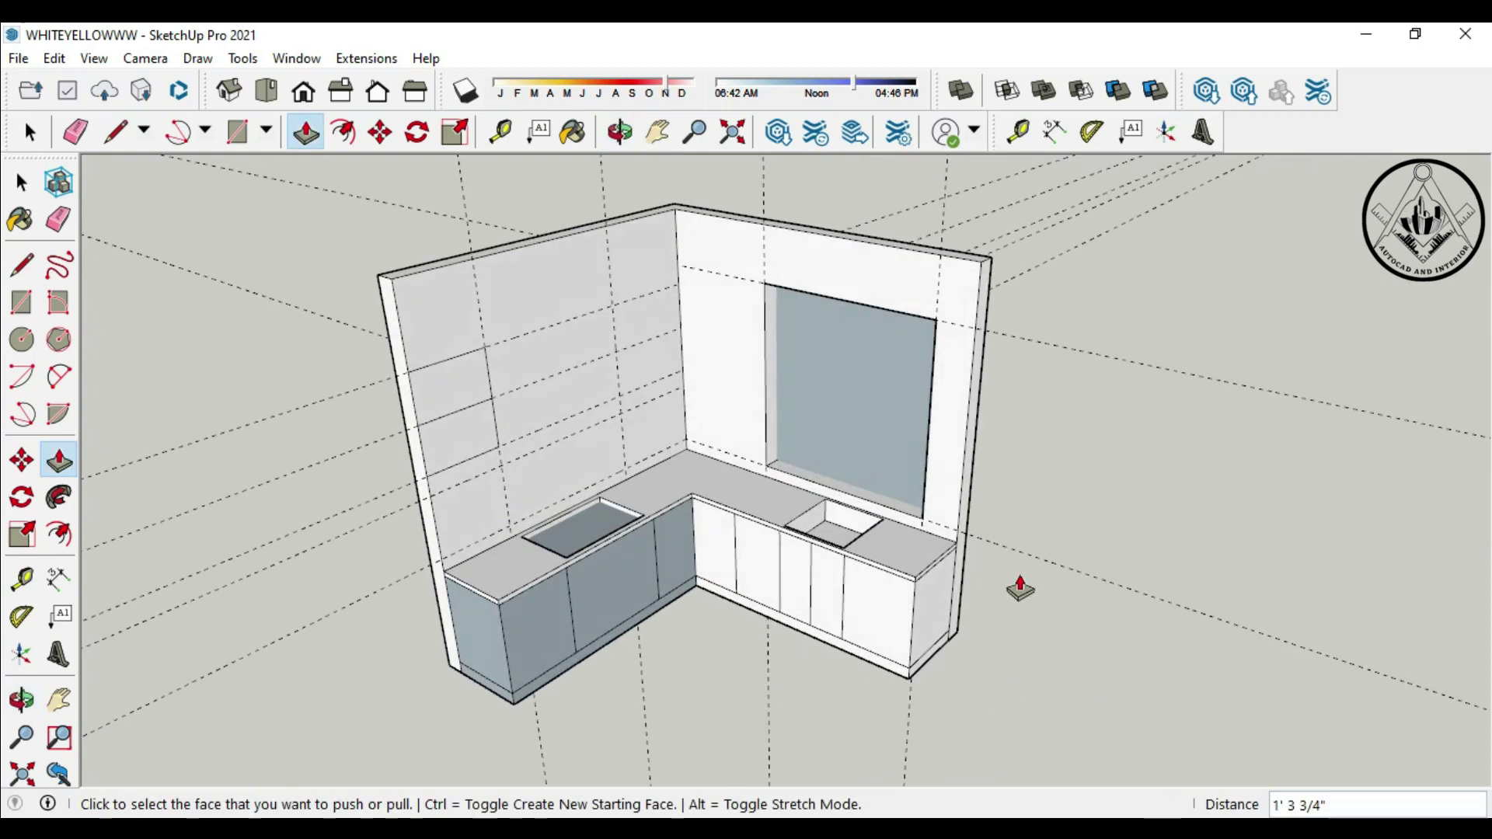
click(859, 423)
scroll(858, 445, down, 1)
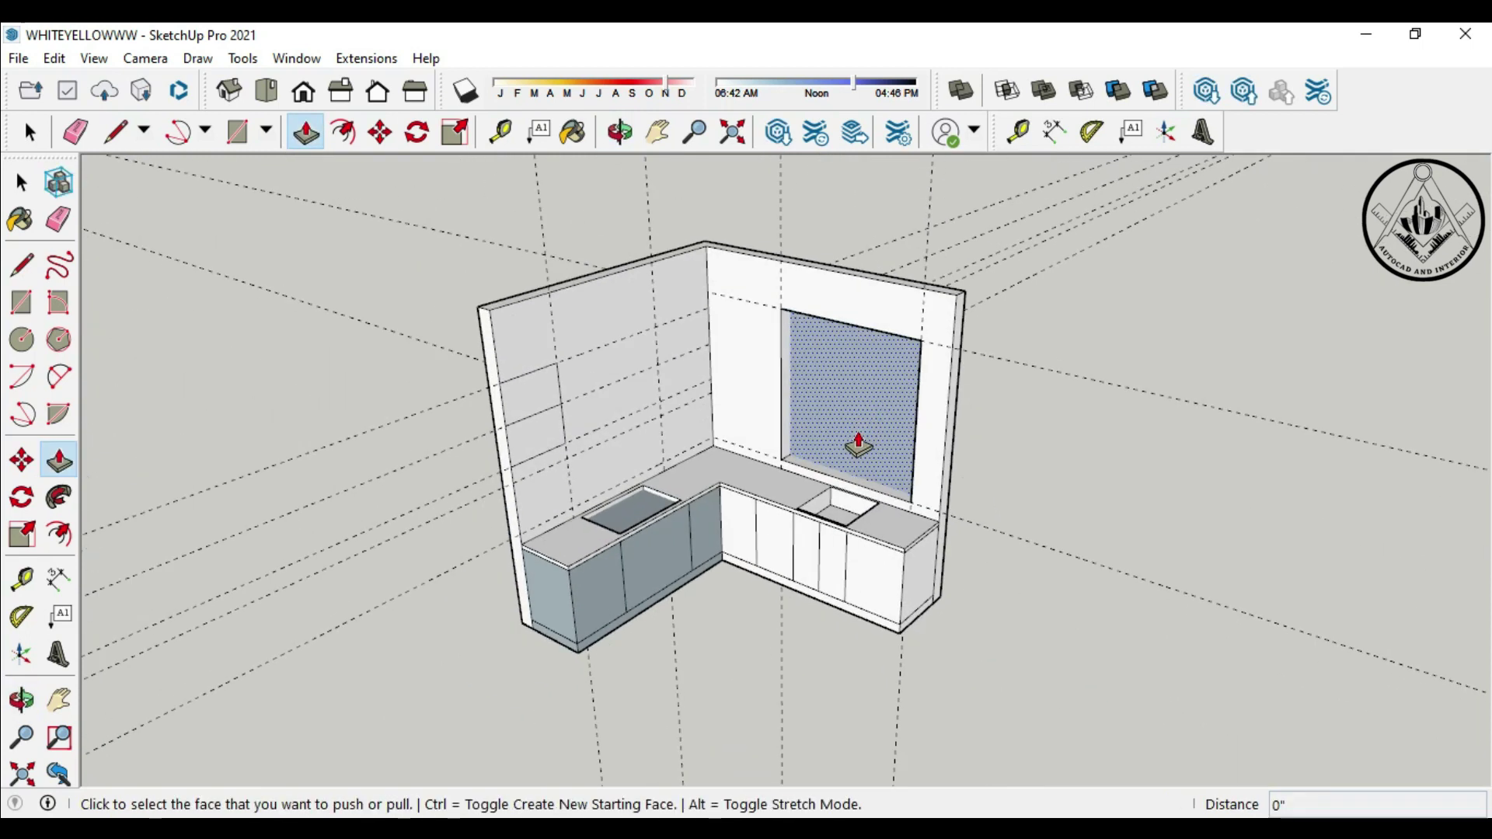
scroll(1166, 497, down, 2)
mouse_move(1149, 632)
middle_down()
mouse_move(699, 662)
mouse_move(986, 715)
middle_up()
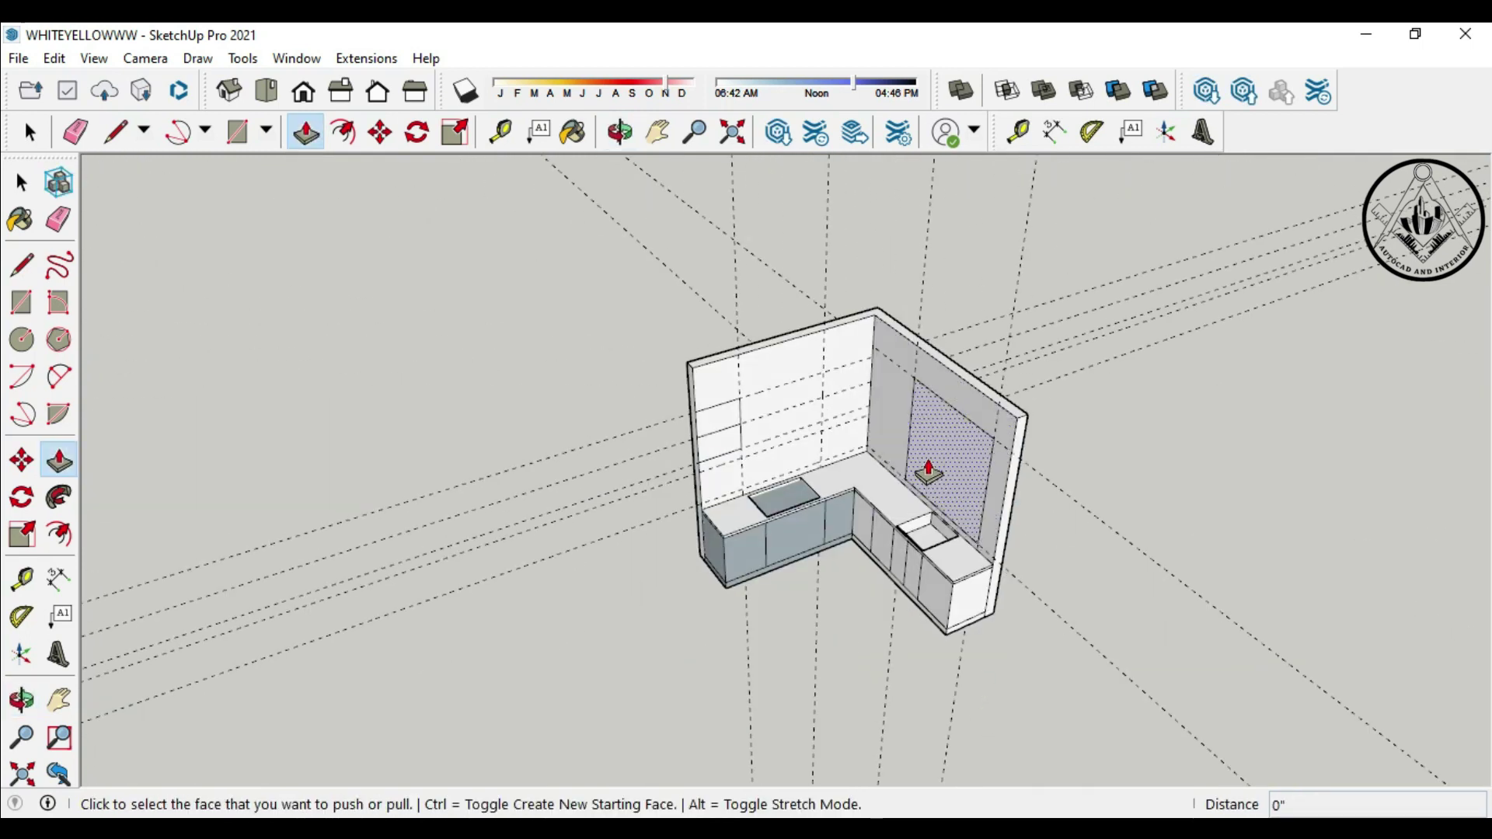
drag(928, 470, 1031, 459)
mouse_move(966, 533)
middle_down()
mouse_move(699, 616)
mouse_move(1076, 561)
mouse_move(776, 451)
middle_up()
scroll(776, 451, up, 2)
scroll(775, 451, up, 2)
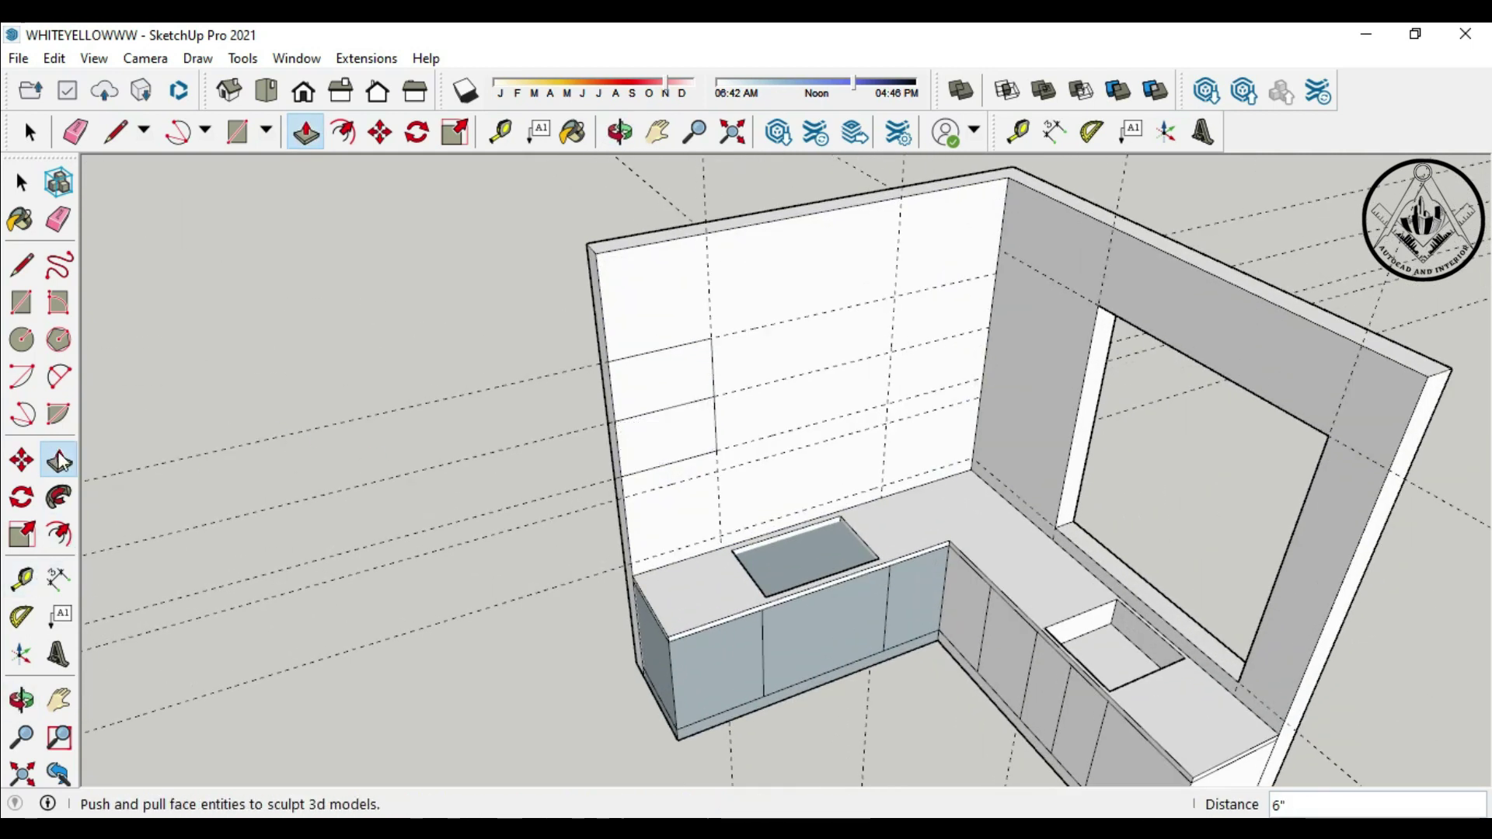
Pull the two stacked back-wall rectangles out into cabinet boxes
click(645, 393)
text(1')
key(Return)
click(666, 466)
click(669, 472)
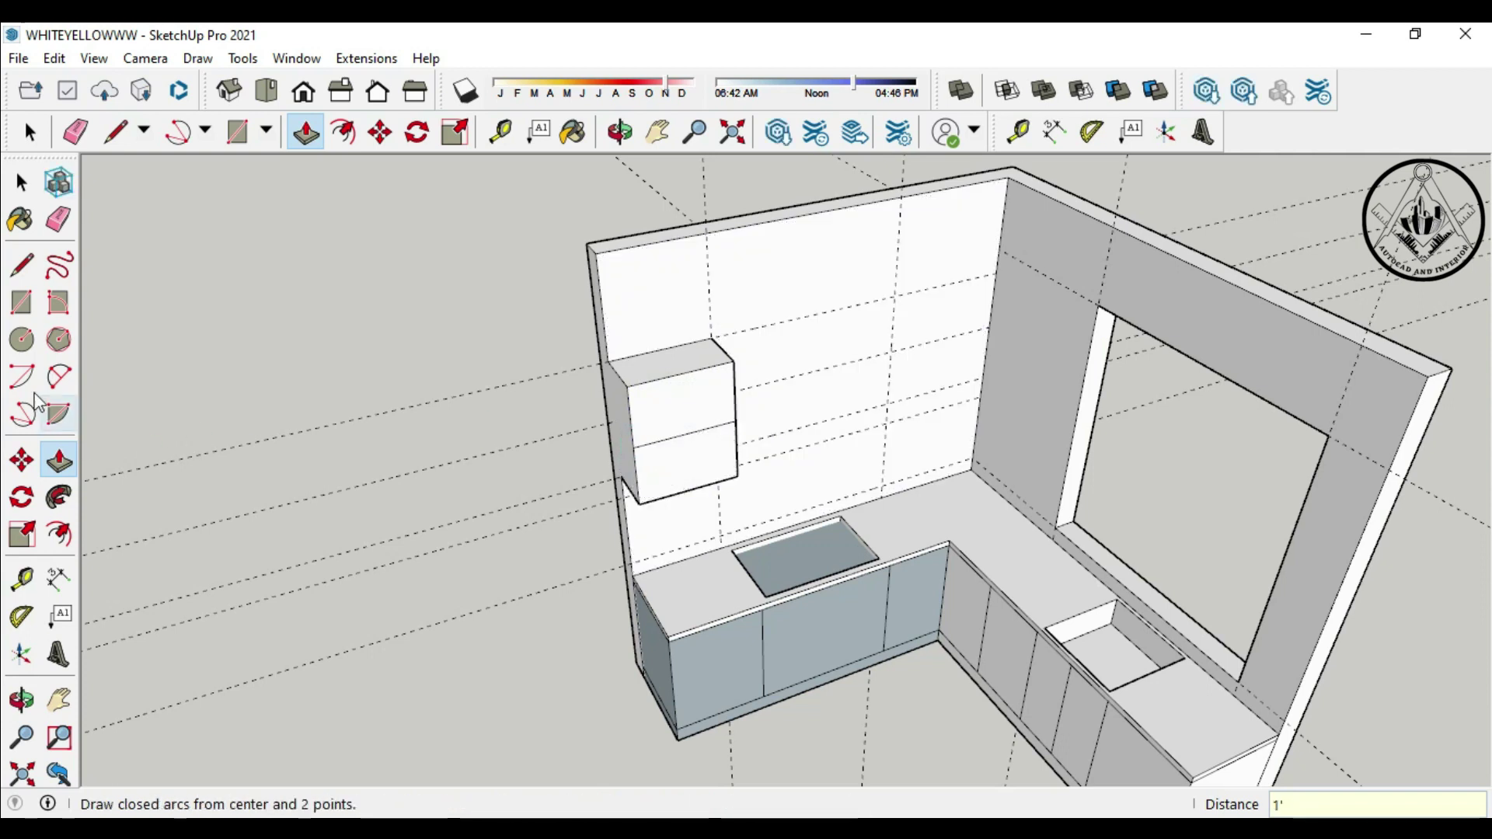
Draw a line along the cabinet box's left edge
key(l)
scroll(603, 383, up, 3)
scroll(649, 260, up, 2)
click(650, 259)
click(683, 639)
scroll(544, 381, down, 5)
key(space)
middle_drag(583, 387, 1166, 582)
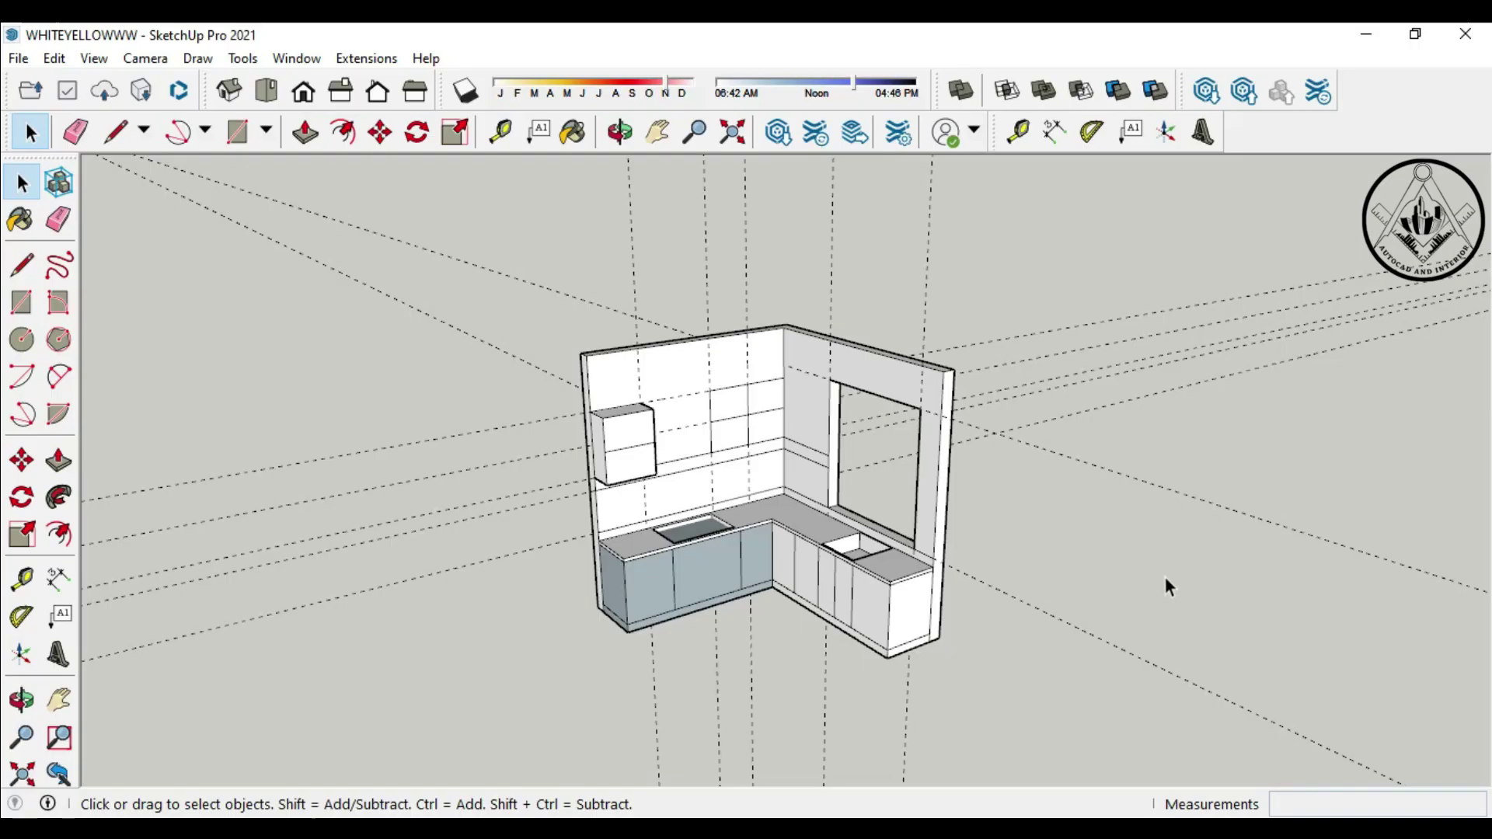
scroll(834, 480, up, 2)
scroll(752, 331, up, 3)
scroll(752, 331, up, 2)
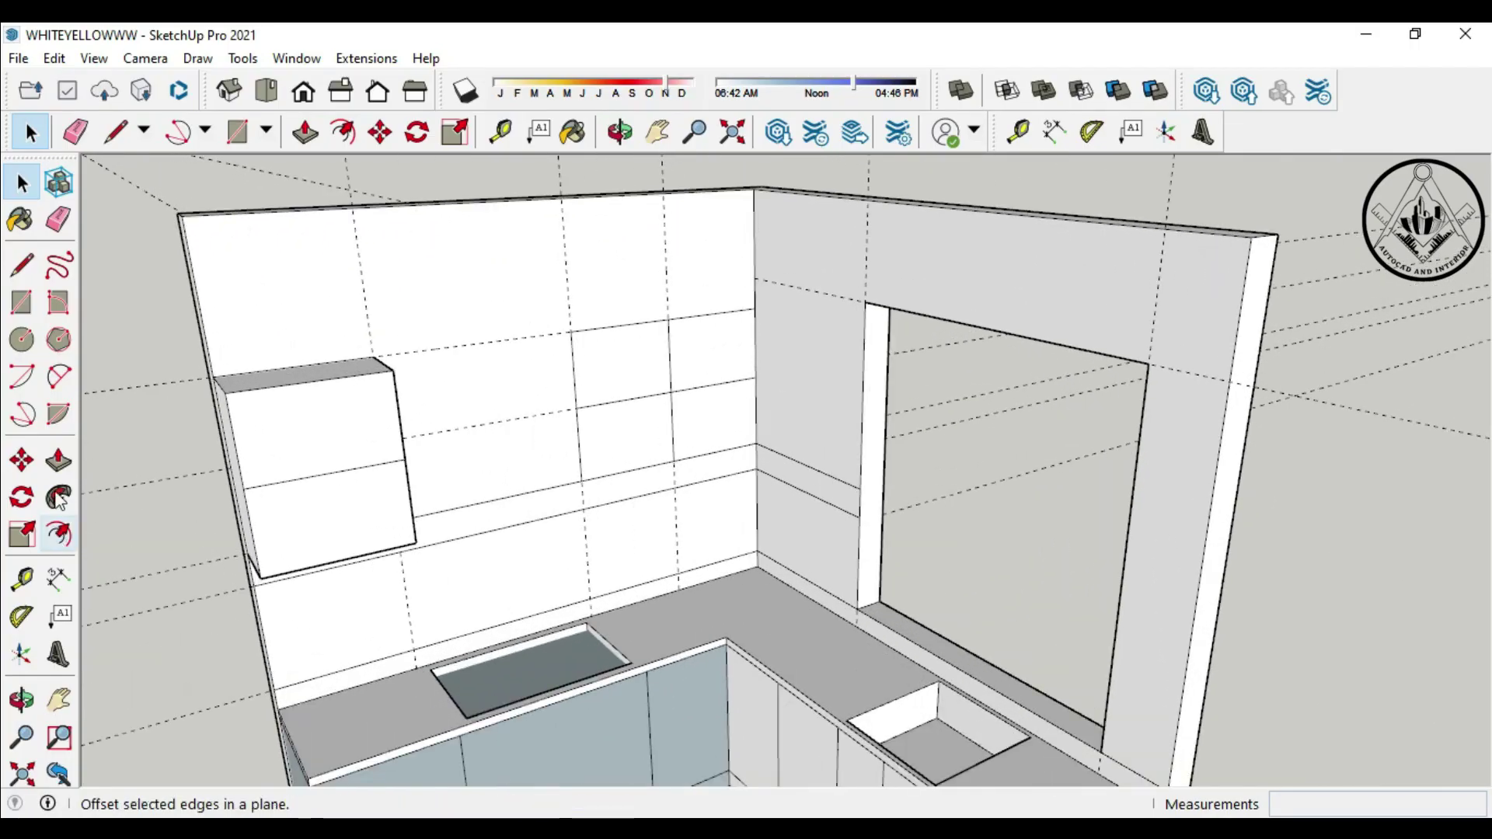
Pull the four wall tiles near the corner out into 1'-deep boxes
click(58, 462)
click(719, 342)
text(1')
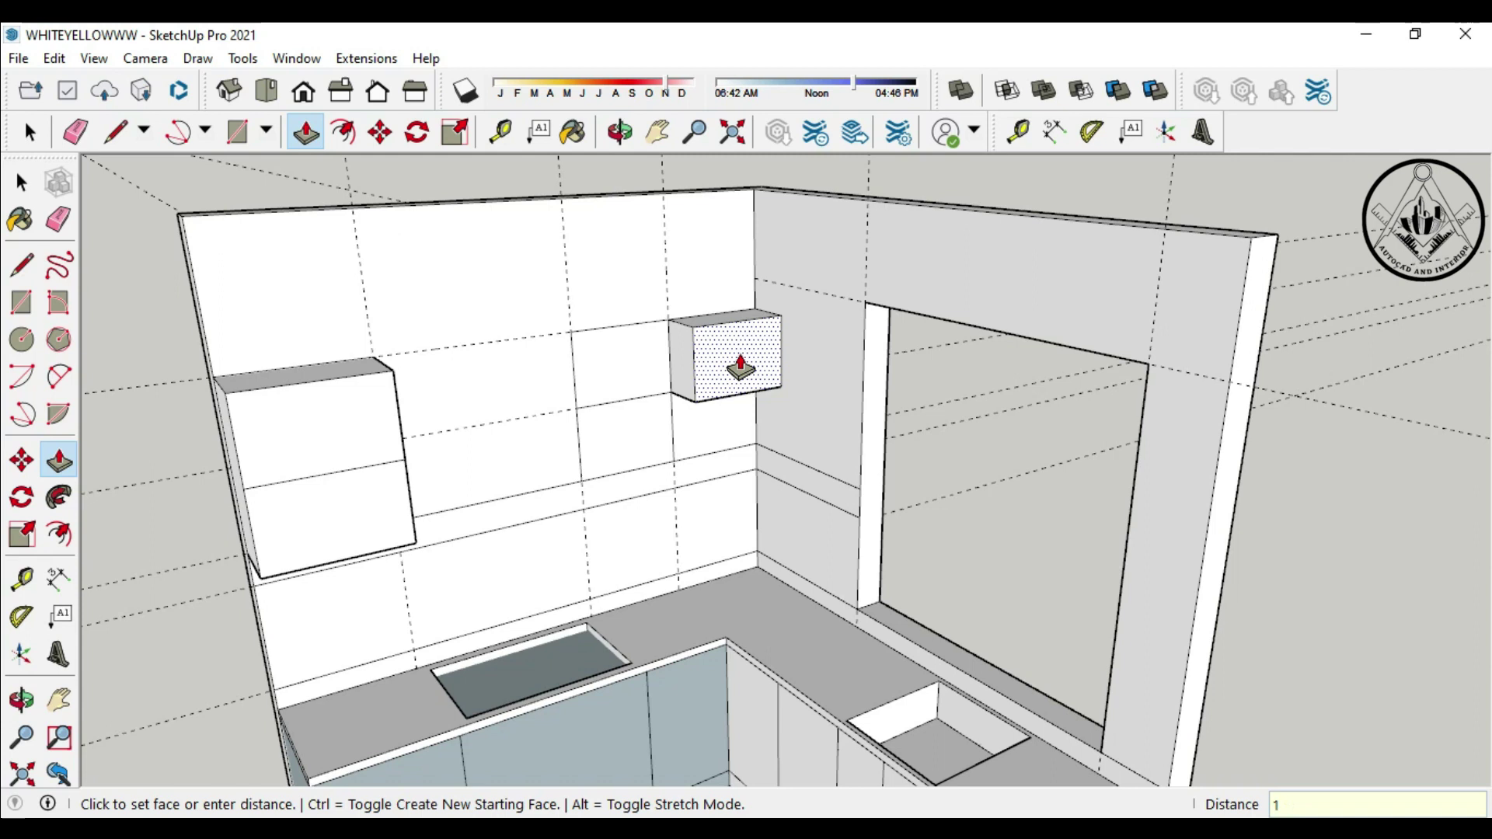
key(Return)
click(616, 433)
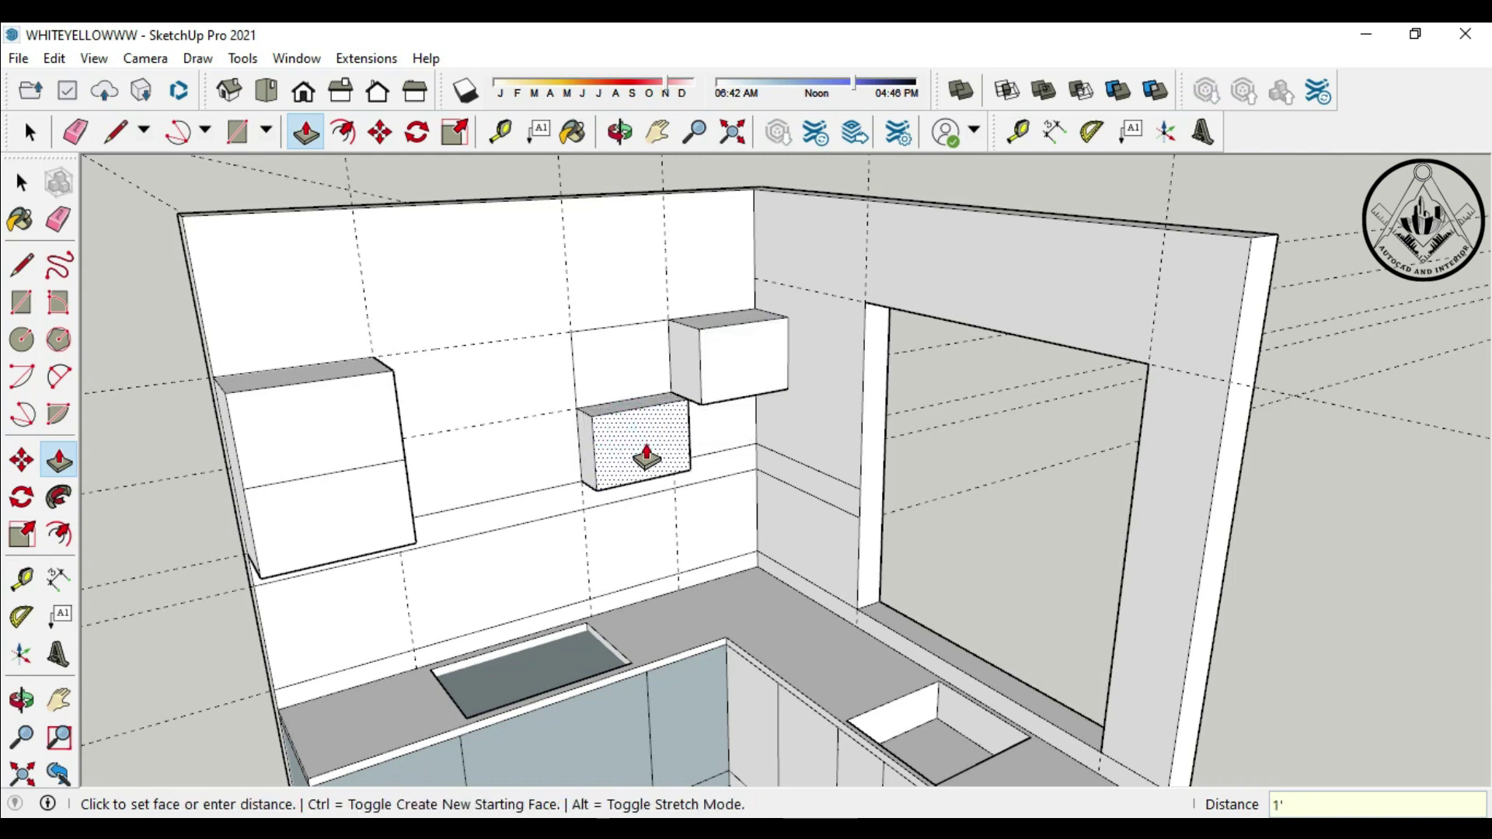
key(Return)
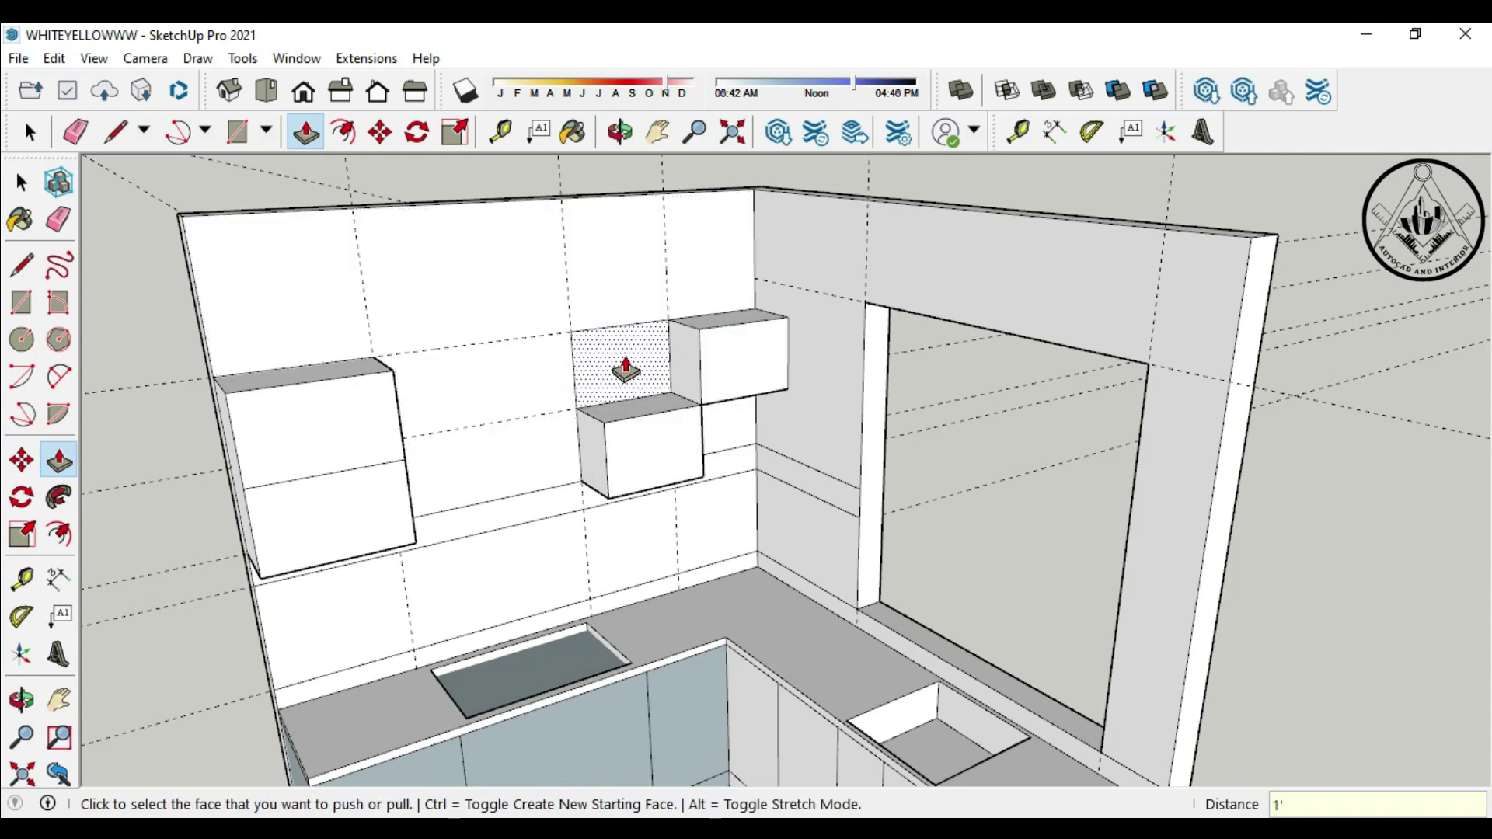
click(623, 367)
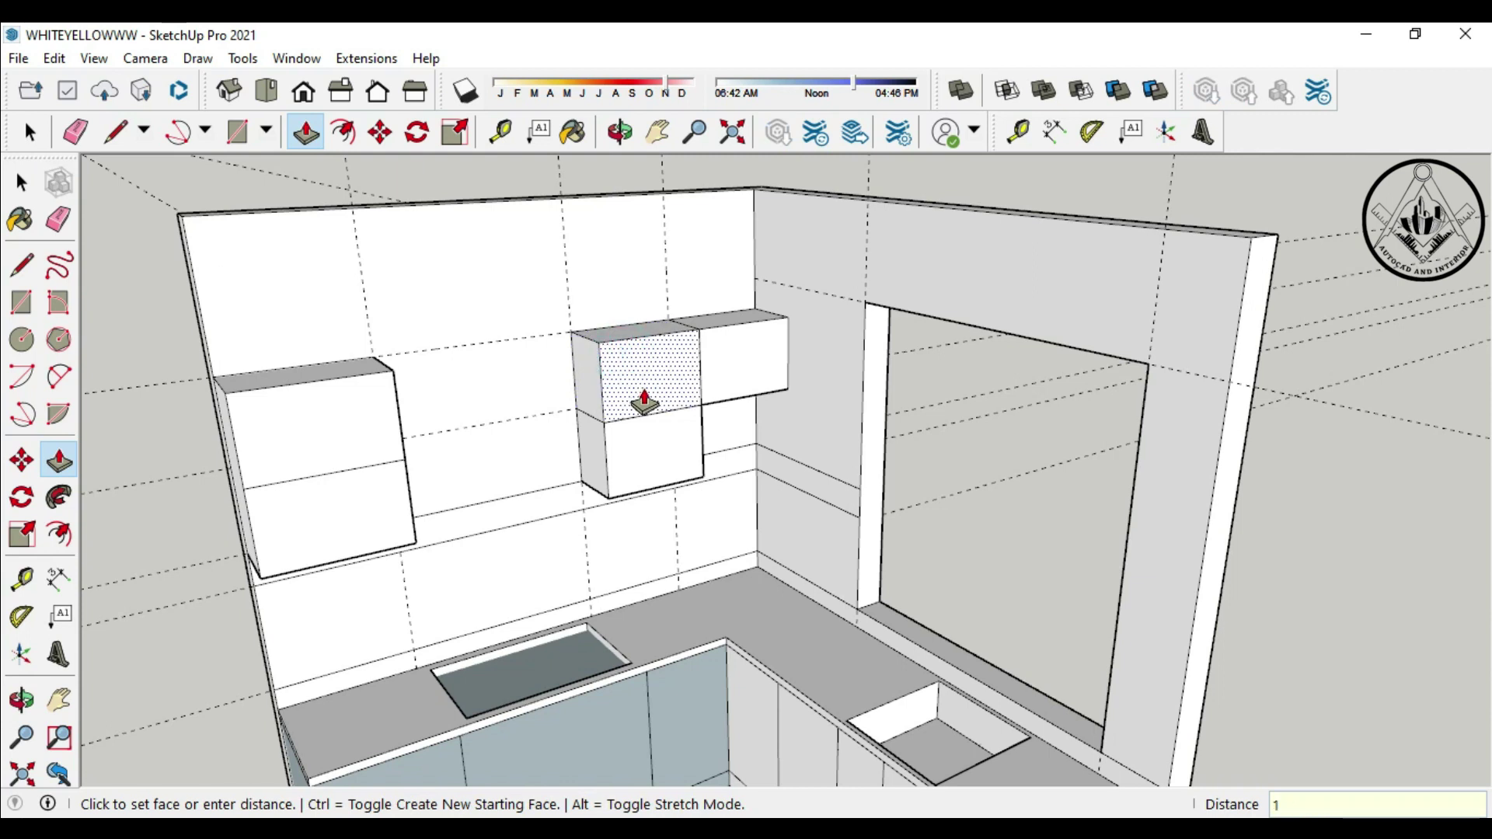
text(')
key(Return)
click(754, 450)
text(1')
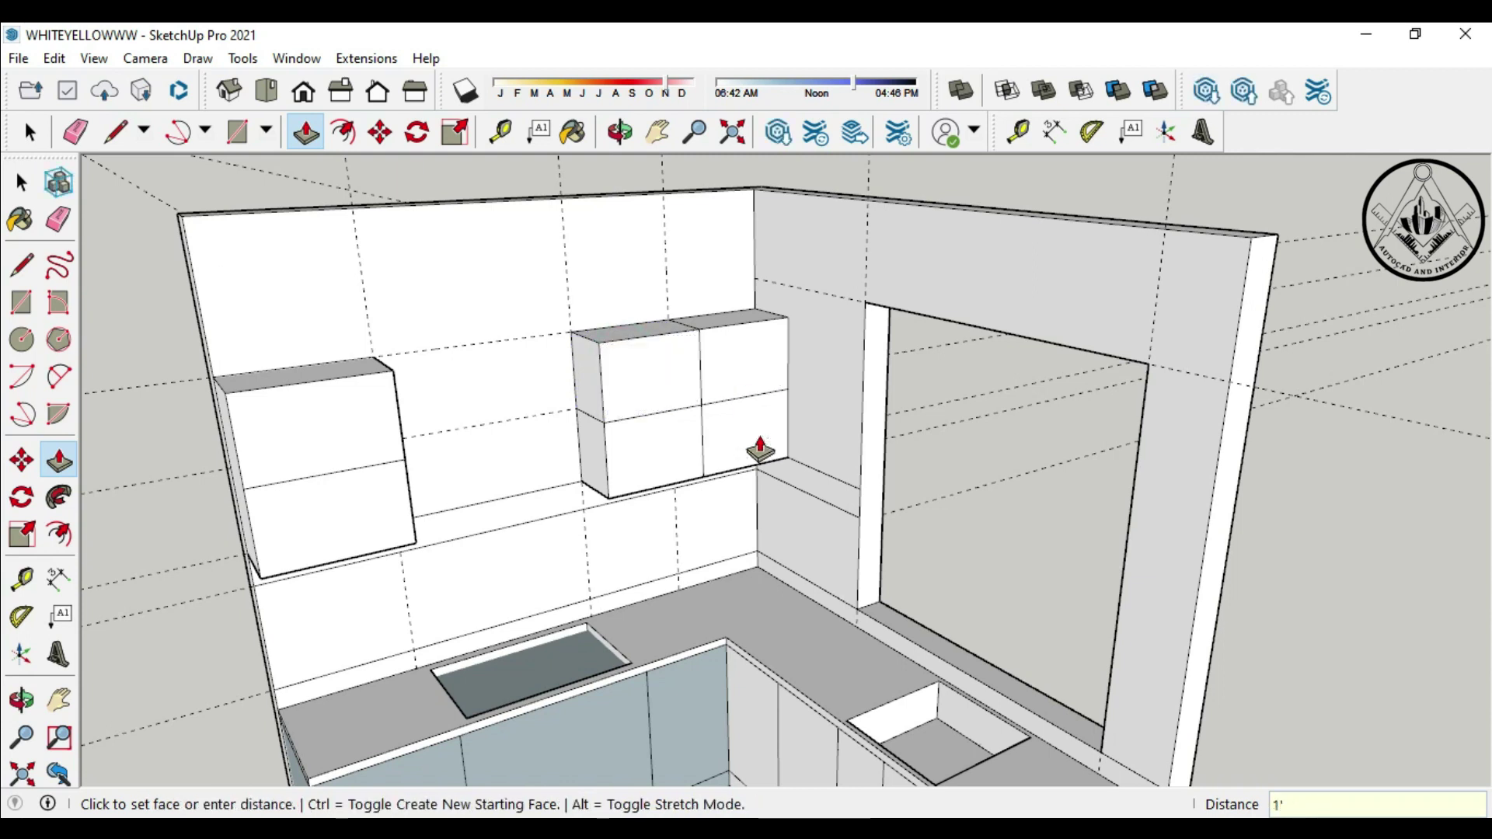
key(Return)
click(58, 534)
Inset the upper-left and lower-right box faces, the lower-right by 1
click(637, 352)
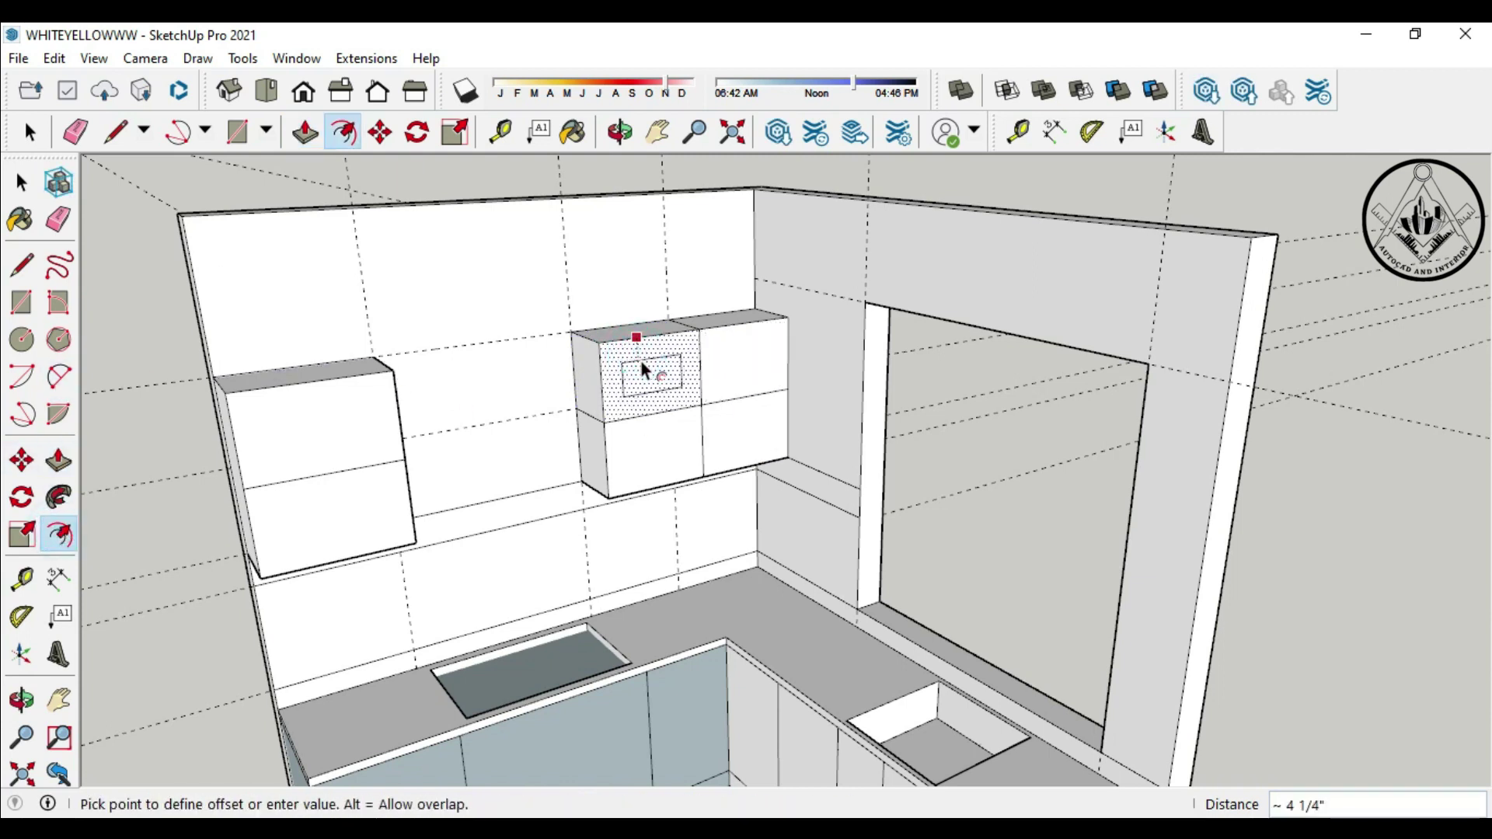
key(Return)
click(727, 400)
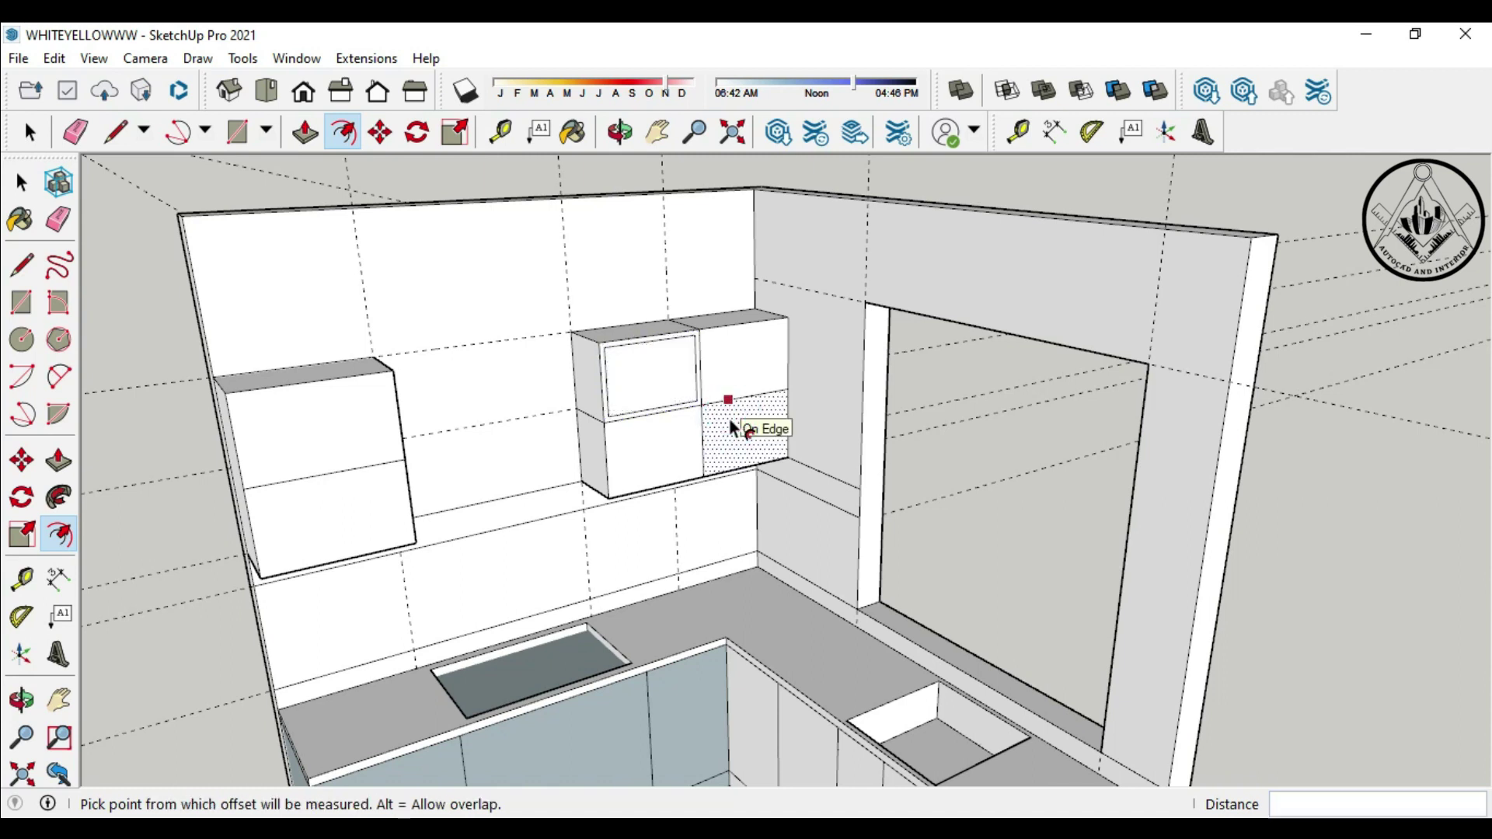
text(1)
key(Return)
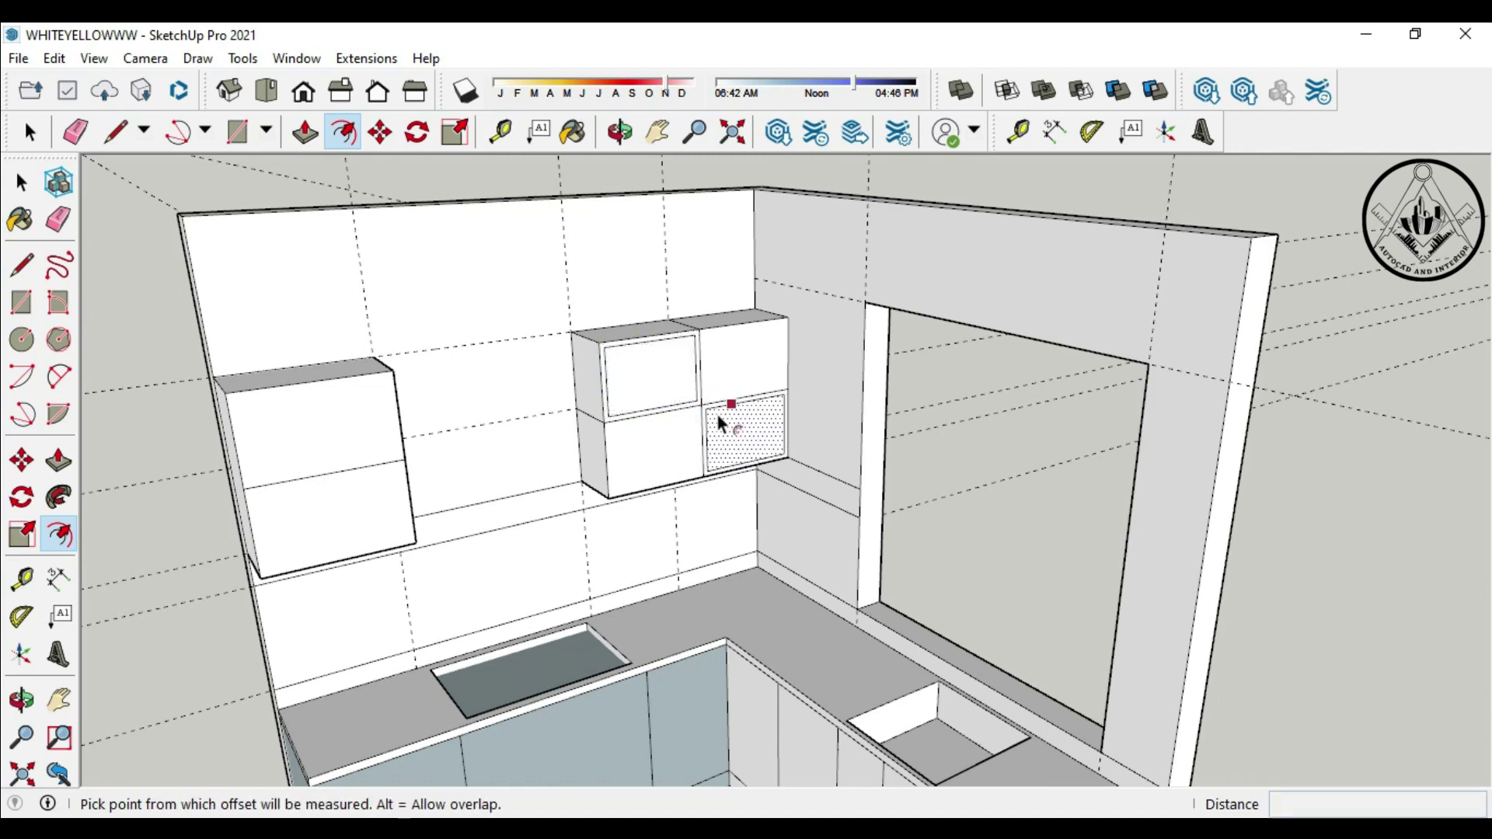
Push both inset faces 10" back into the cabinet to form open niches
key(p)
click(661, 386)
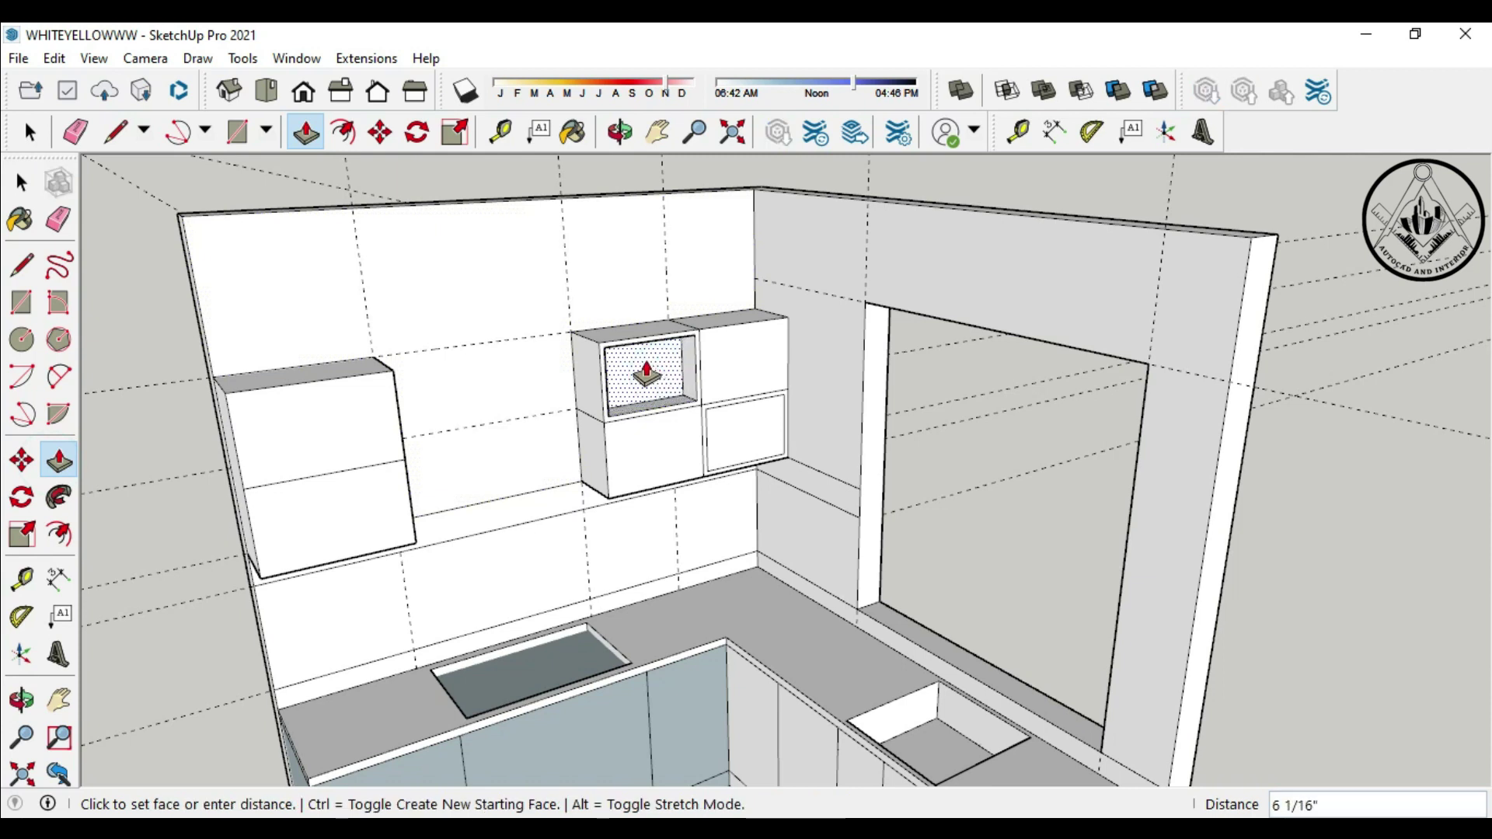
key(Return)
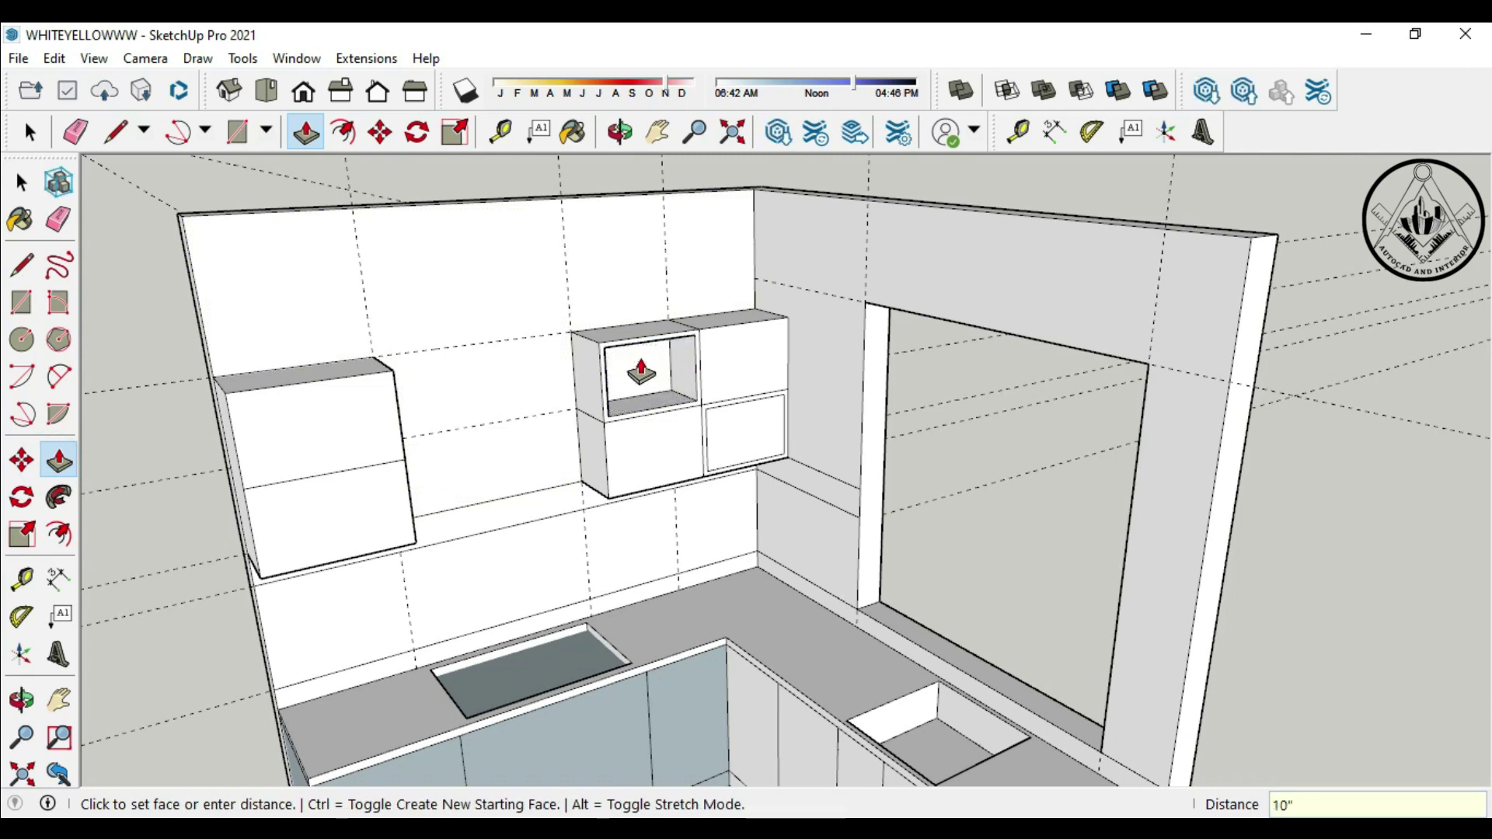
click(748, 440)
key(Return)
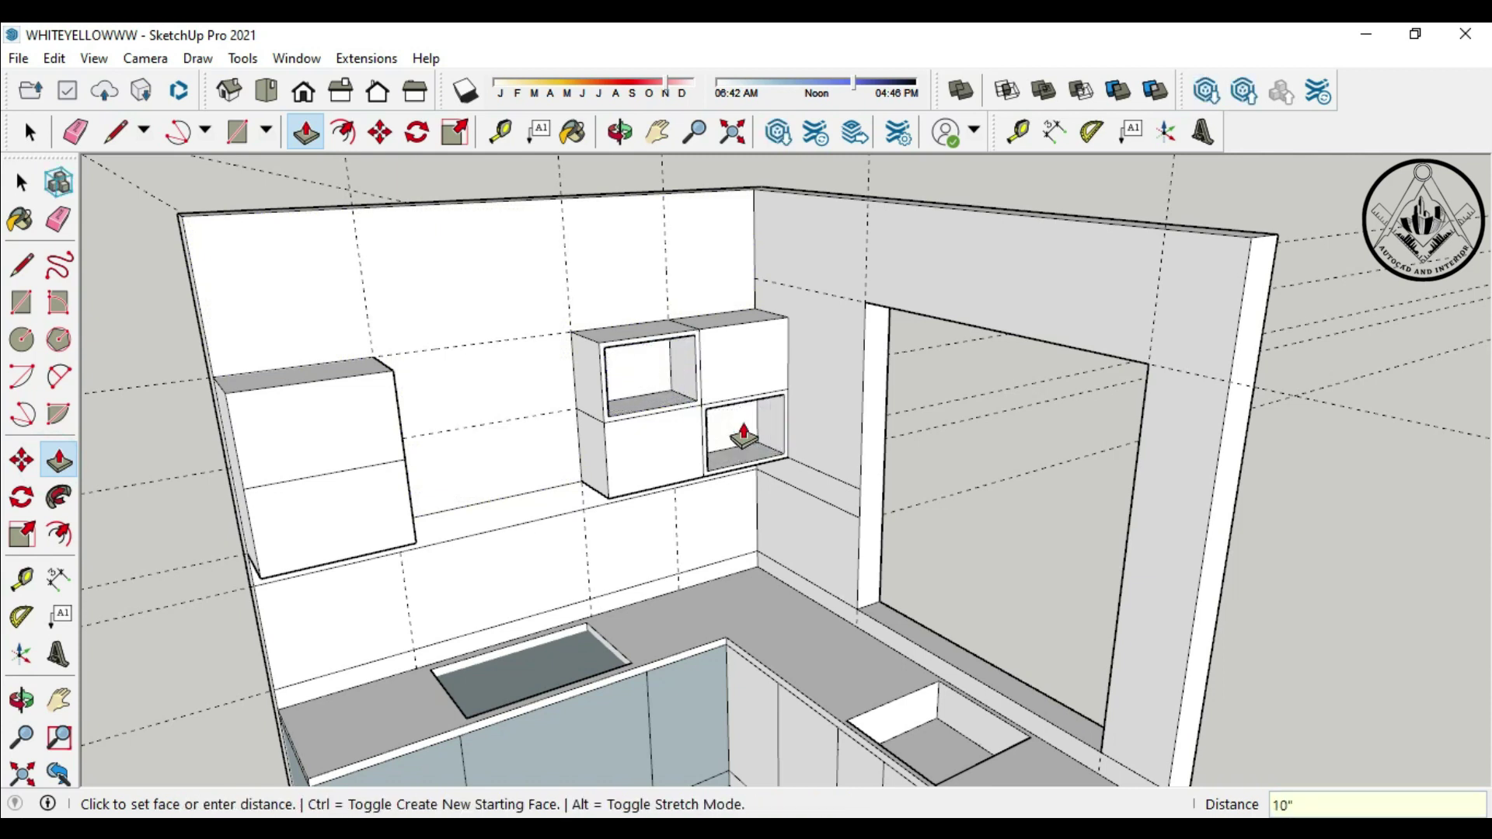
scroll(473, 423, down, 5)
mouse_move(473, 423)
middle_down()
mouse_move(569, 456)
mouse_move(536, 414)
middle_up()
scroll(536, 414, up, 2)
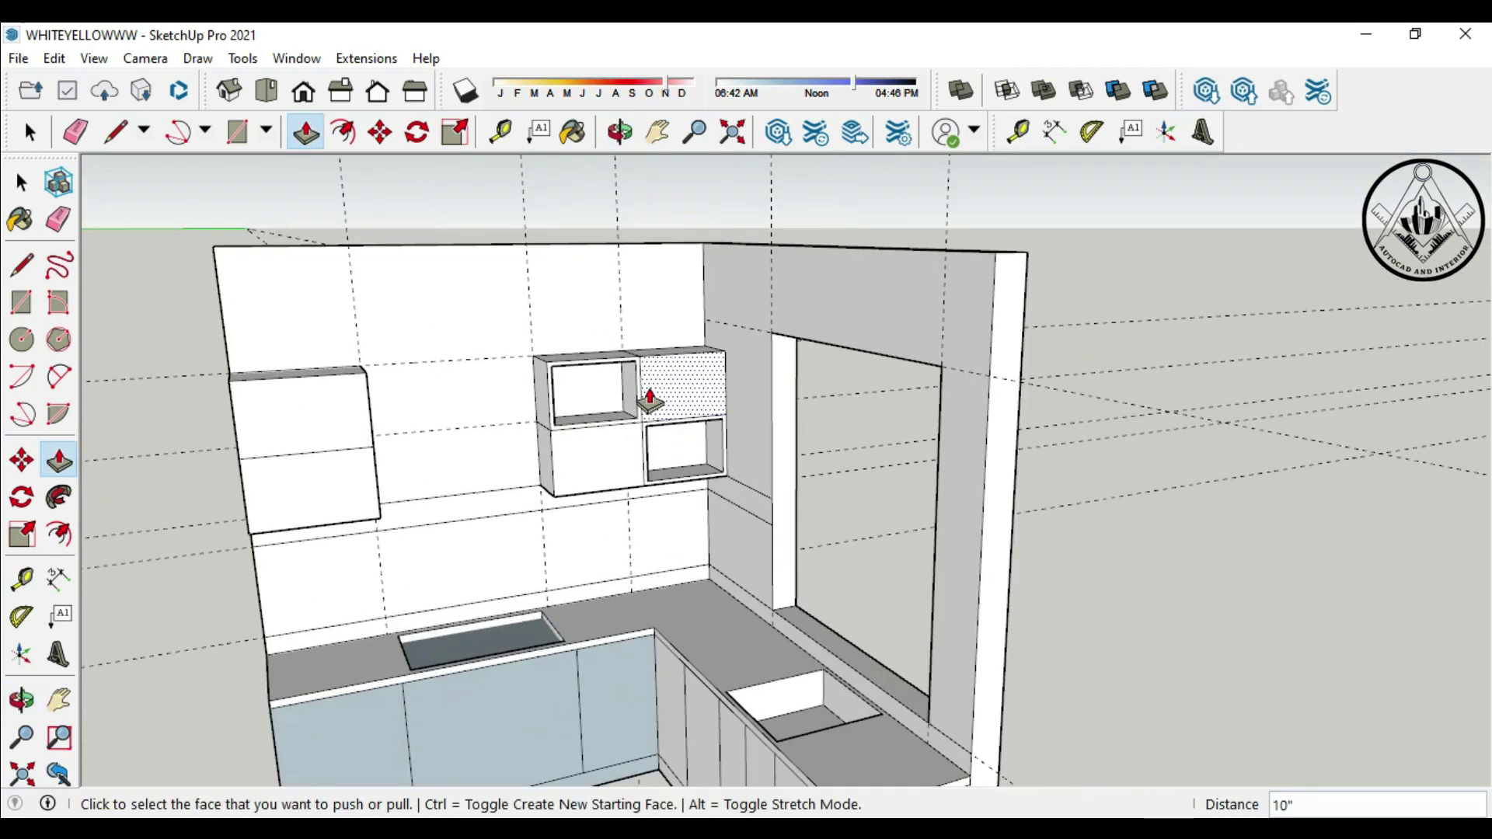
scroll(709, 403, up, 3)
scroll(709, 403, down, 2)
scroll(594, 486, up, 1)
scroll(410, 466, down, 2)
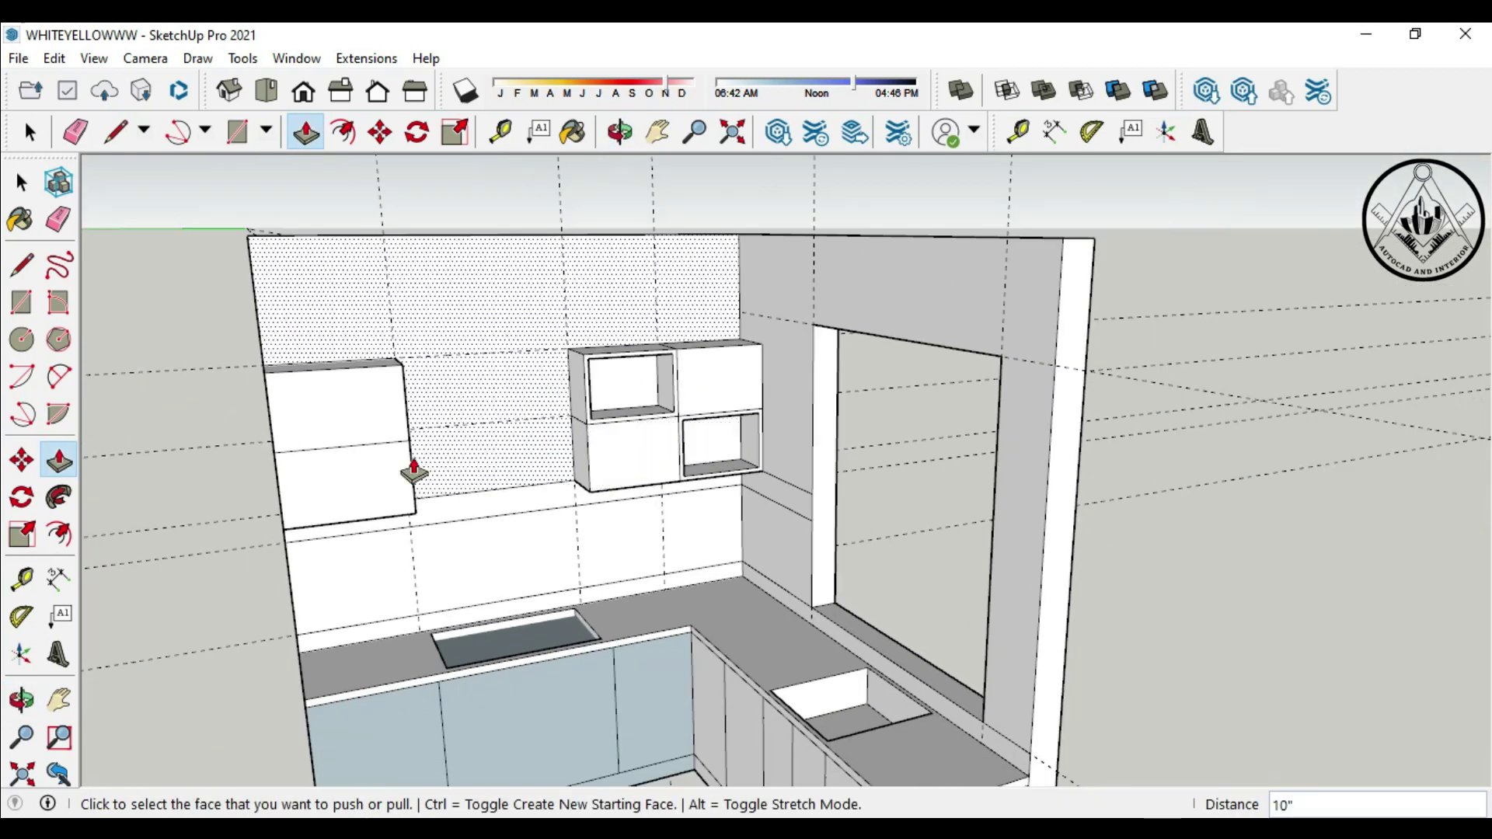
scroll(347, 477, up, 3)
scroll(346, 477, up, 1)
Offset the left wall cabinet's lower door face inward by 0.2
click(59, 534)
click(299, 440)
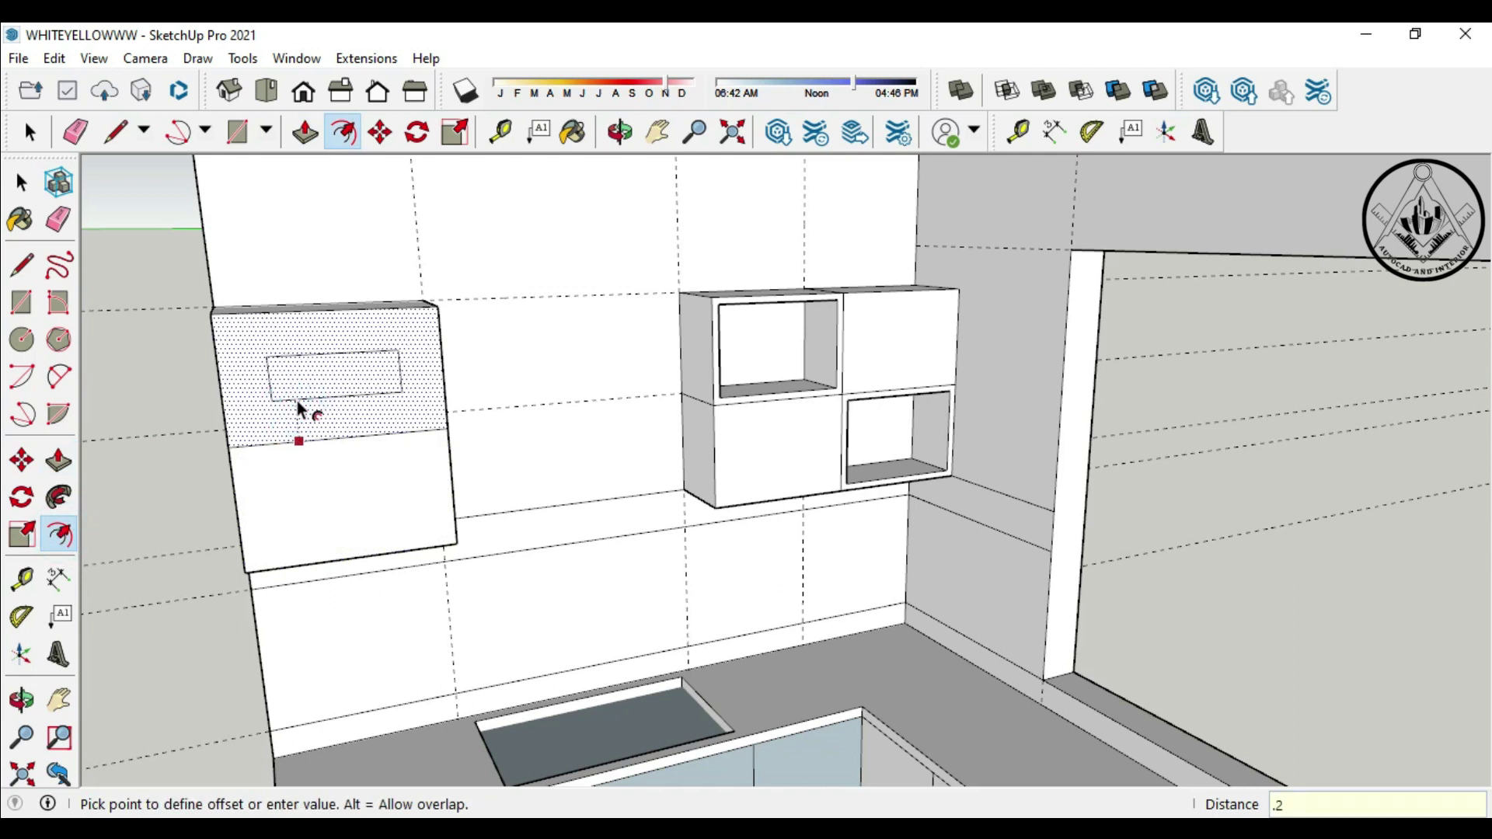
key(Escape)
click(366, 502)
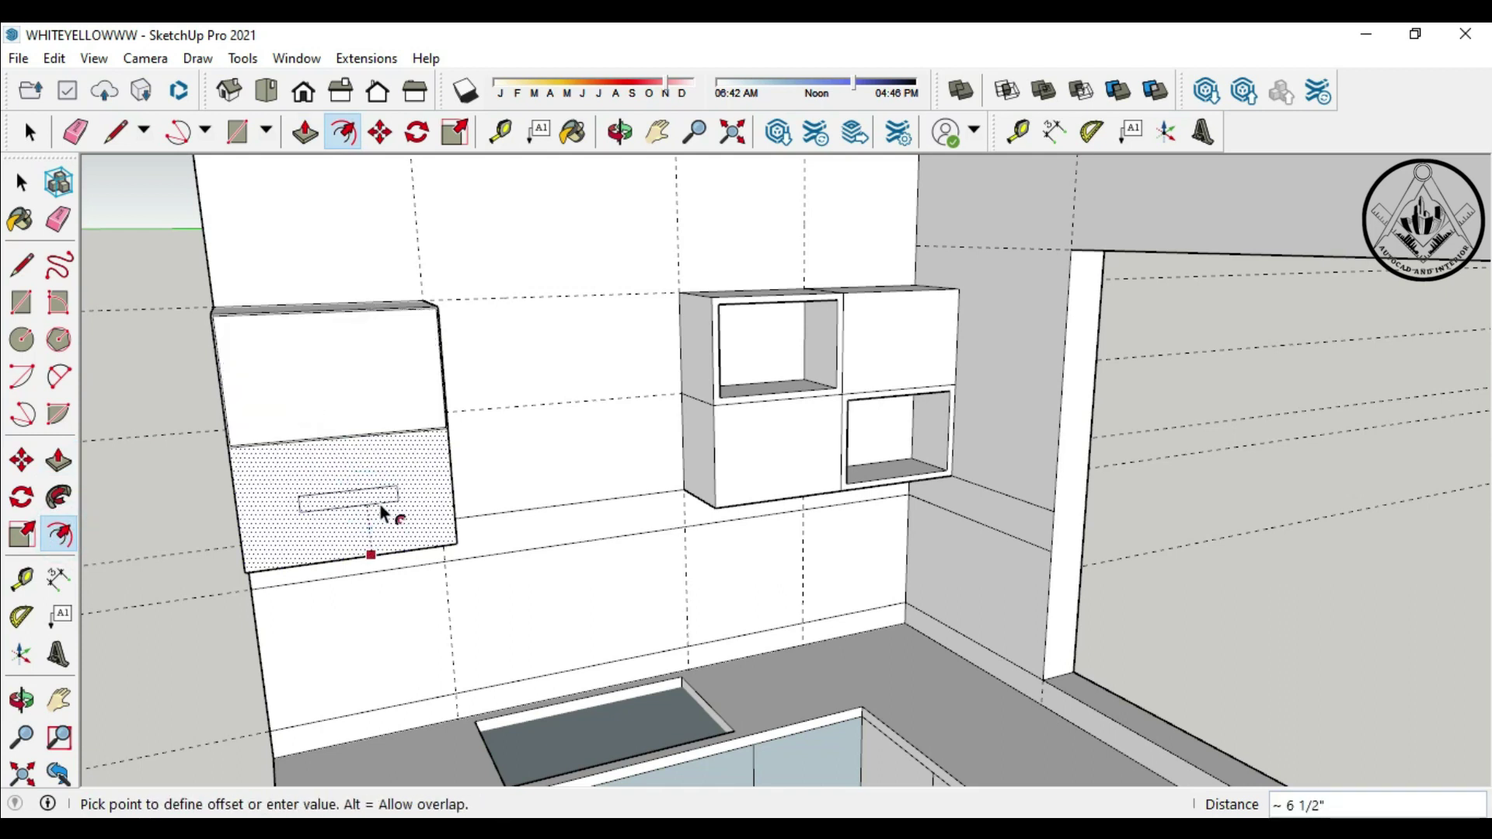
key(Return)
scroll(366, 473, up, 3)
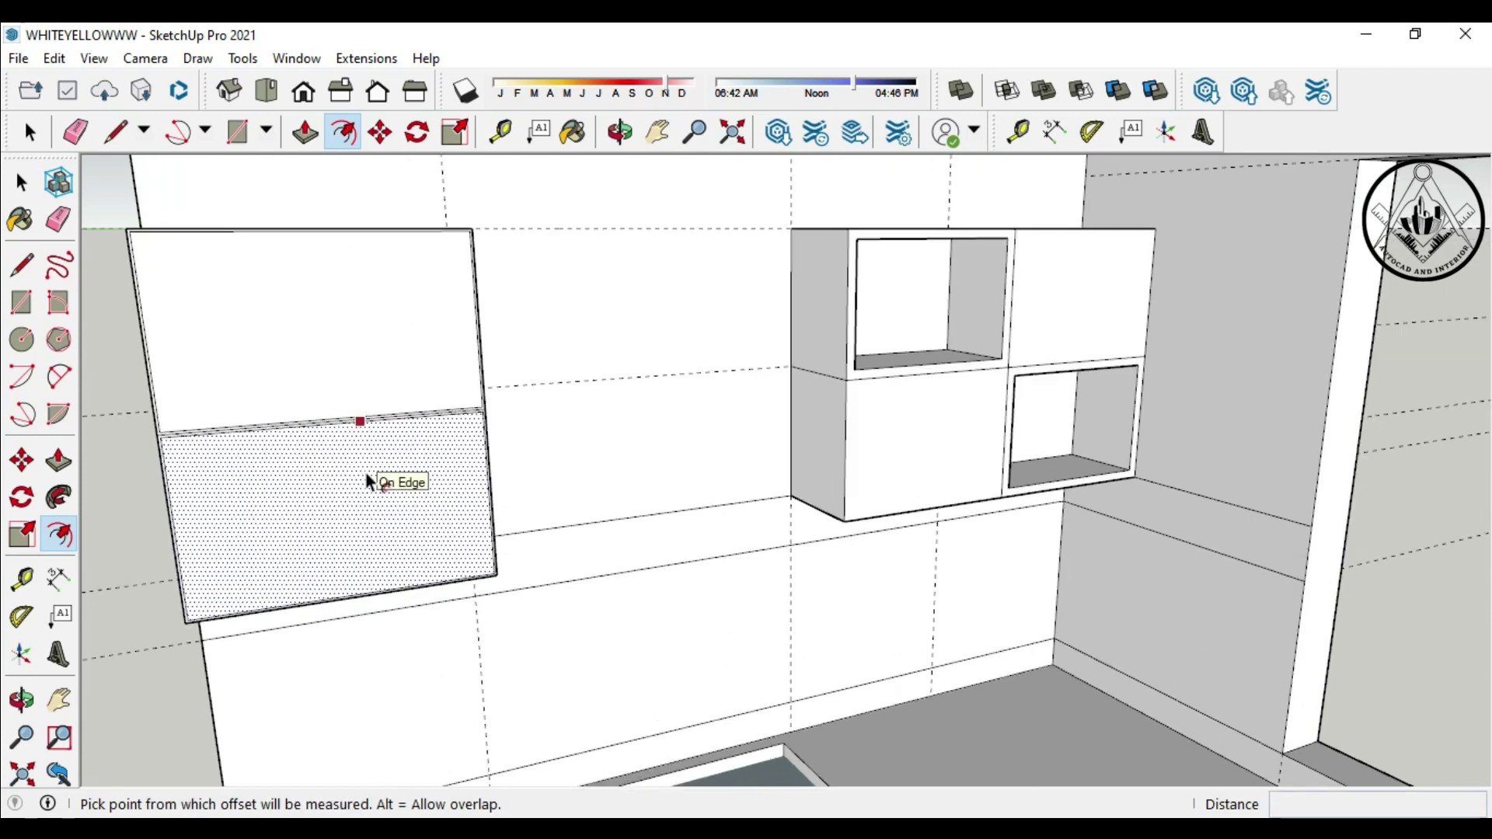
Erase the three unneeded edges left across the cabinet panel
key(e)
scroll(161, 223, up, 1)
click(187, 200)
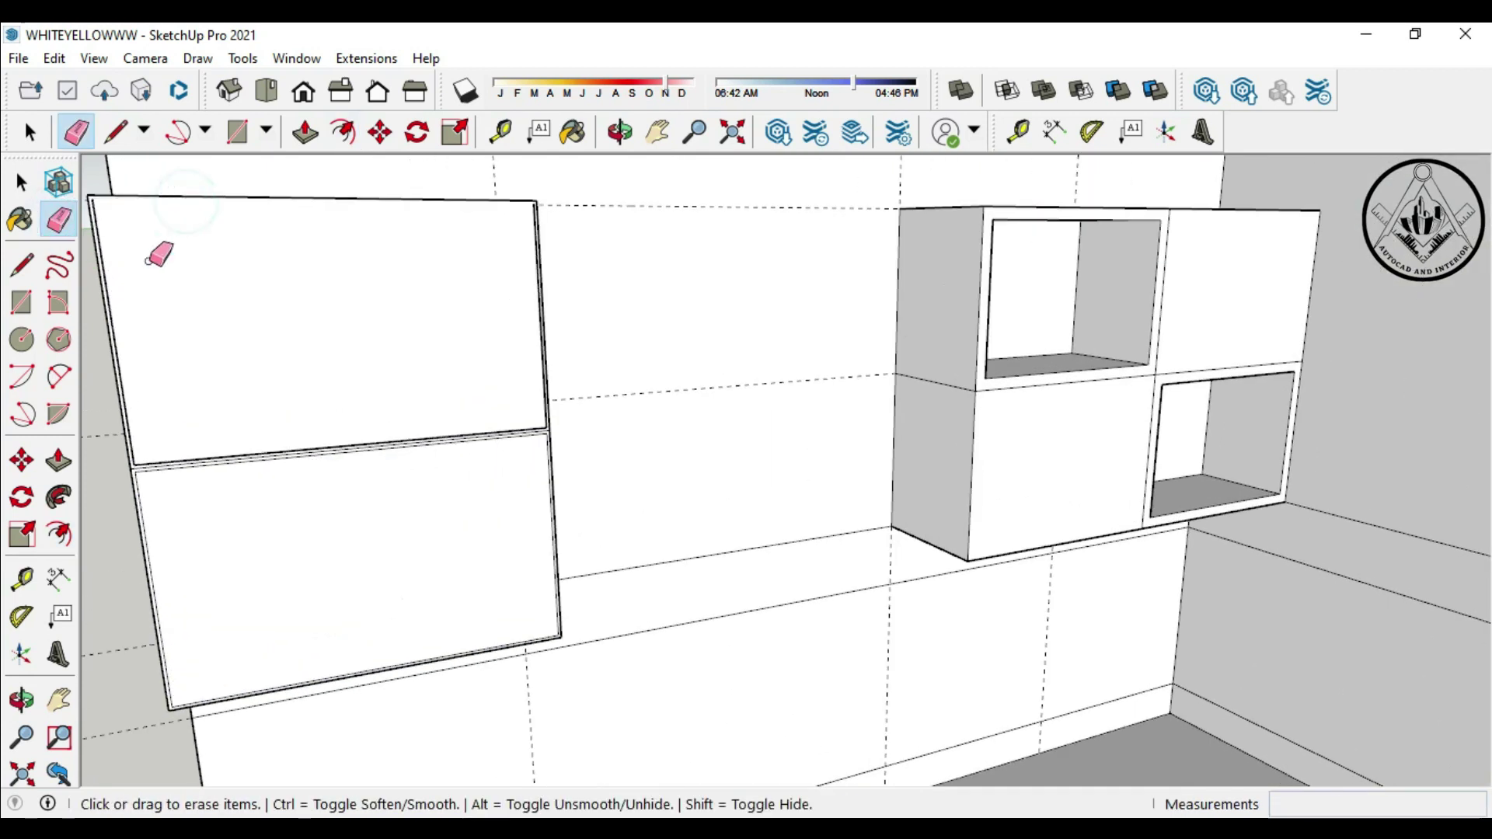
scroll(540, 381, up, 2)
scroll(546, 385, up, 1)
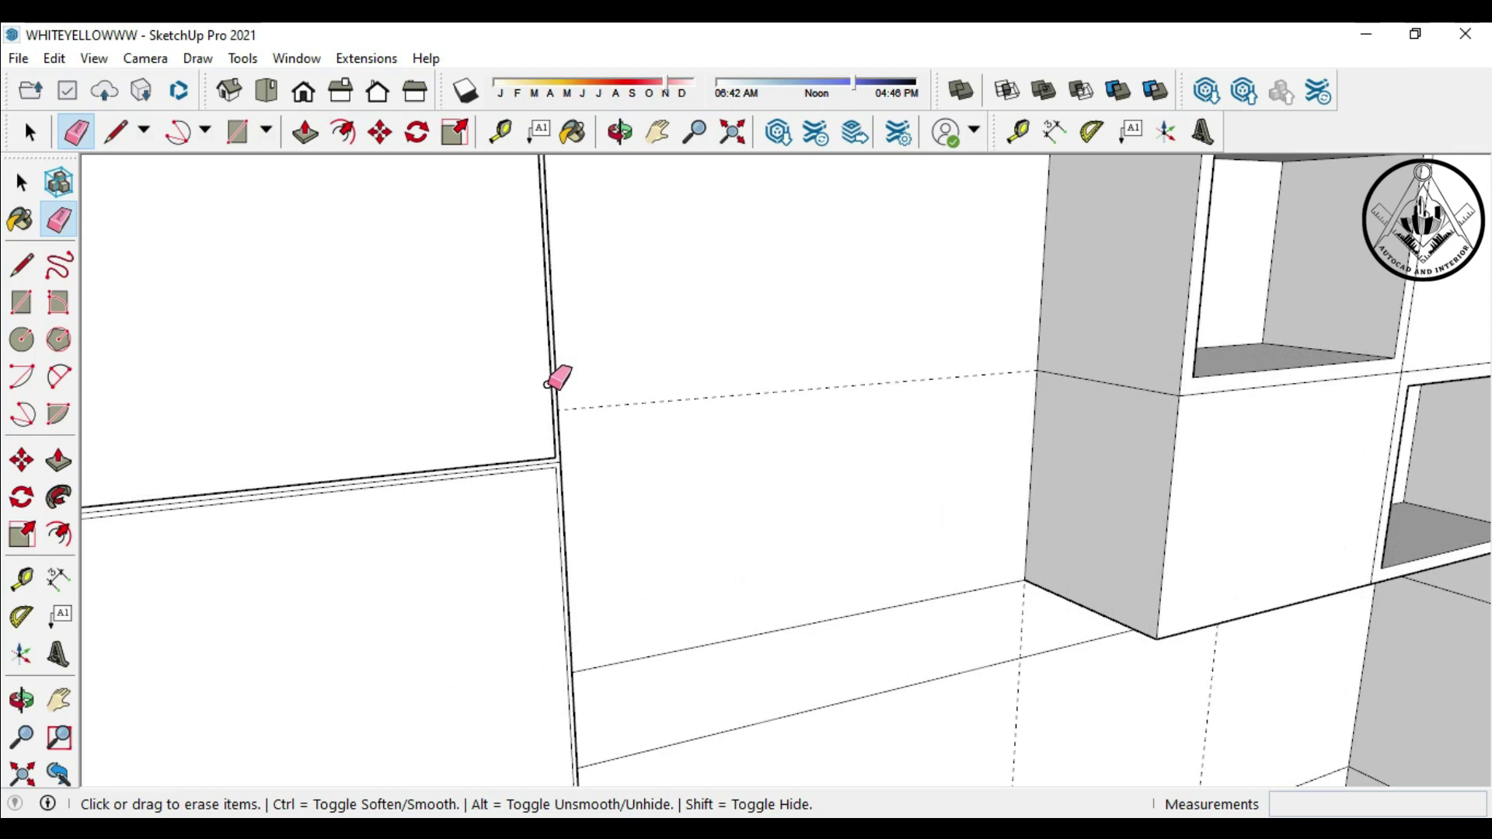
click(555, 493)
scroll(233, 458, down, 3)
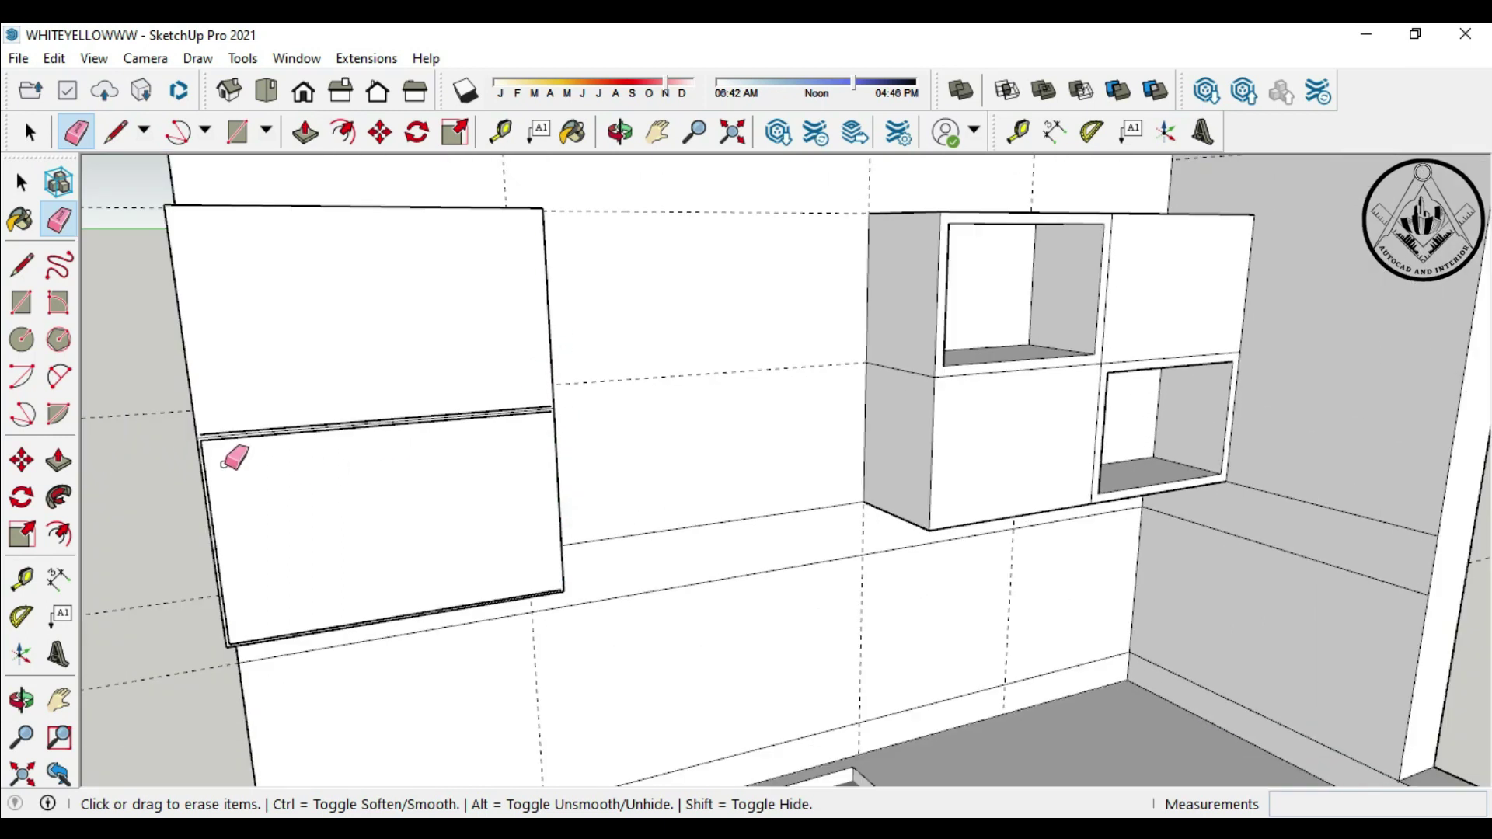
scroll(202, 456, up, 3)
scroll(202, 447, up, 1)
click(268, 401)
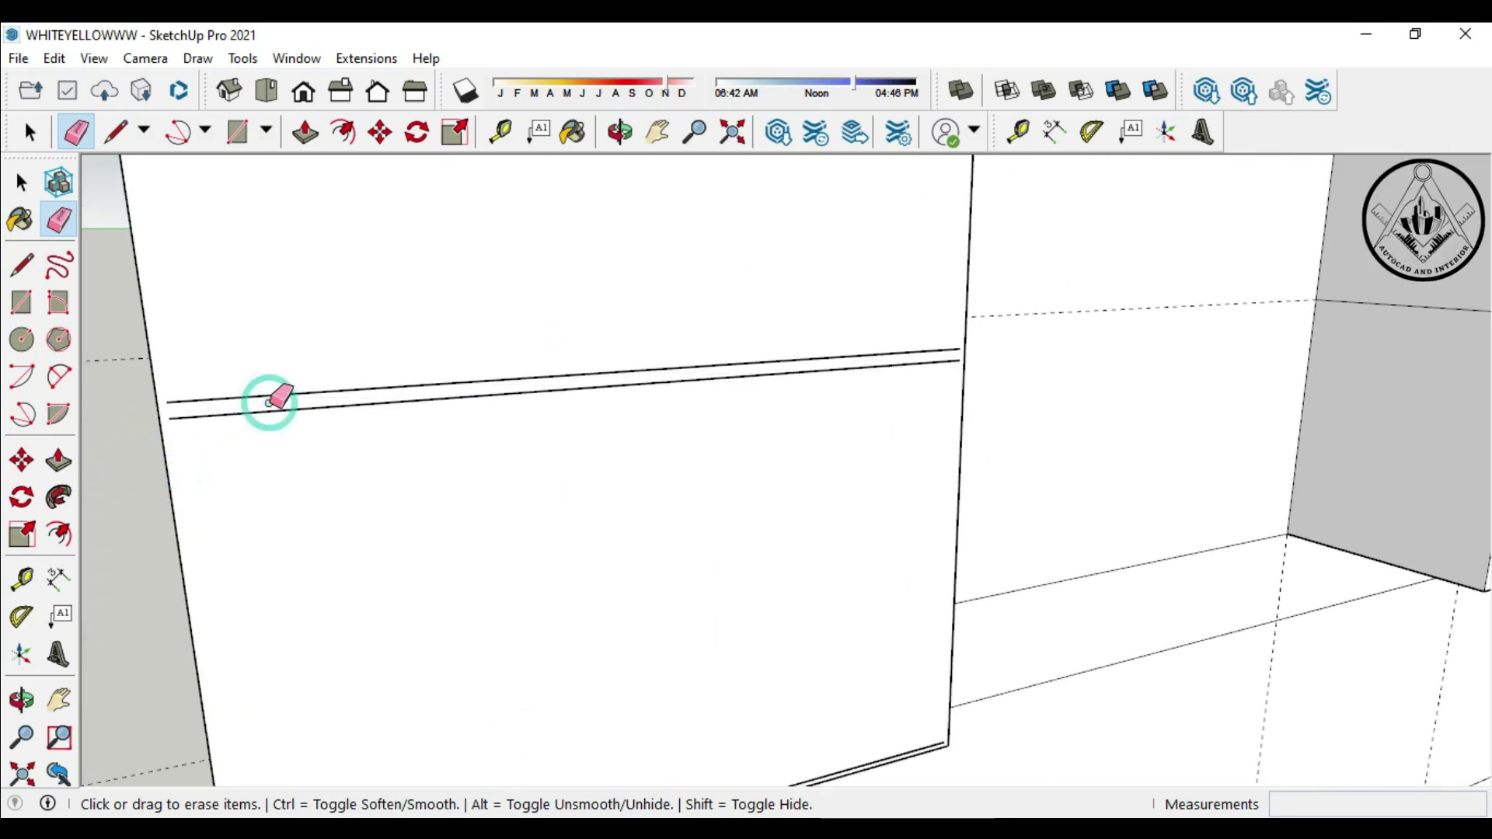
click(22, 303)
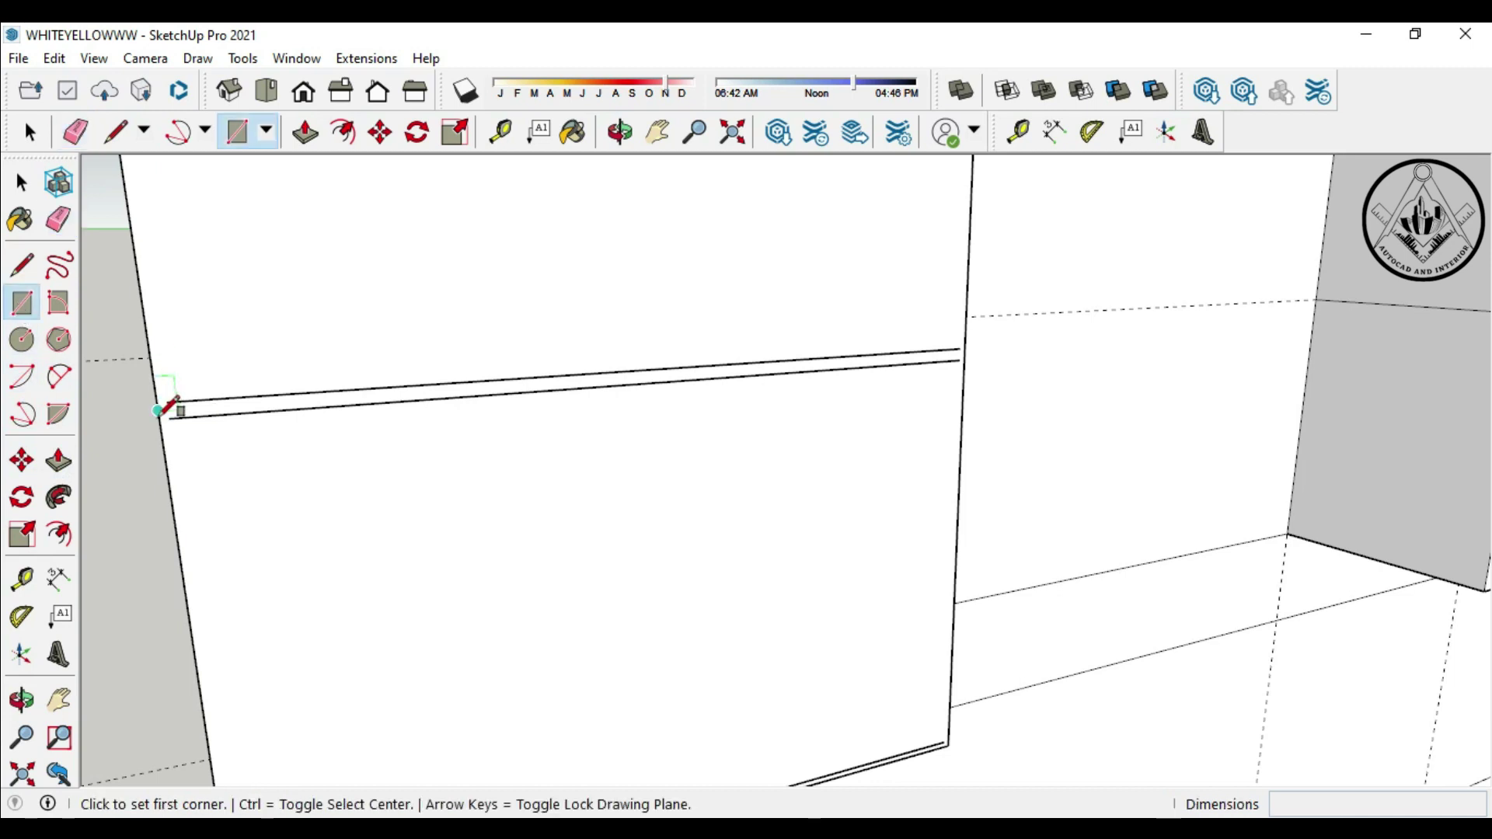
Begin a closing line at the door panel's left edge, then cancel it
scroll(171, 416, down, 3)
scroll(187, 422, up, 2)
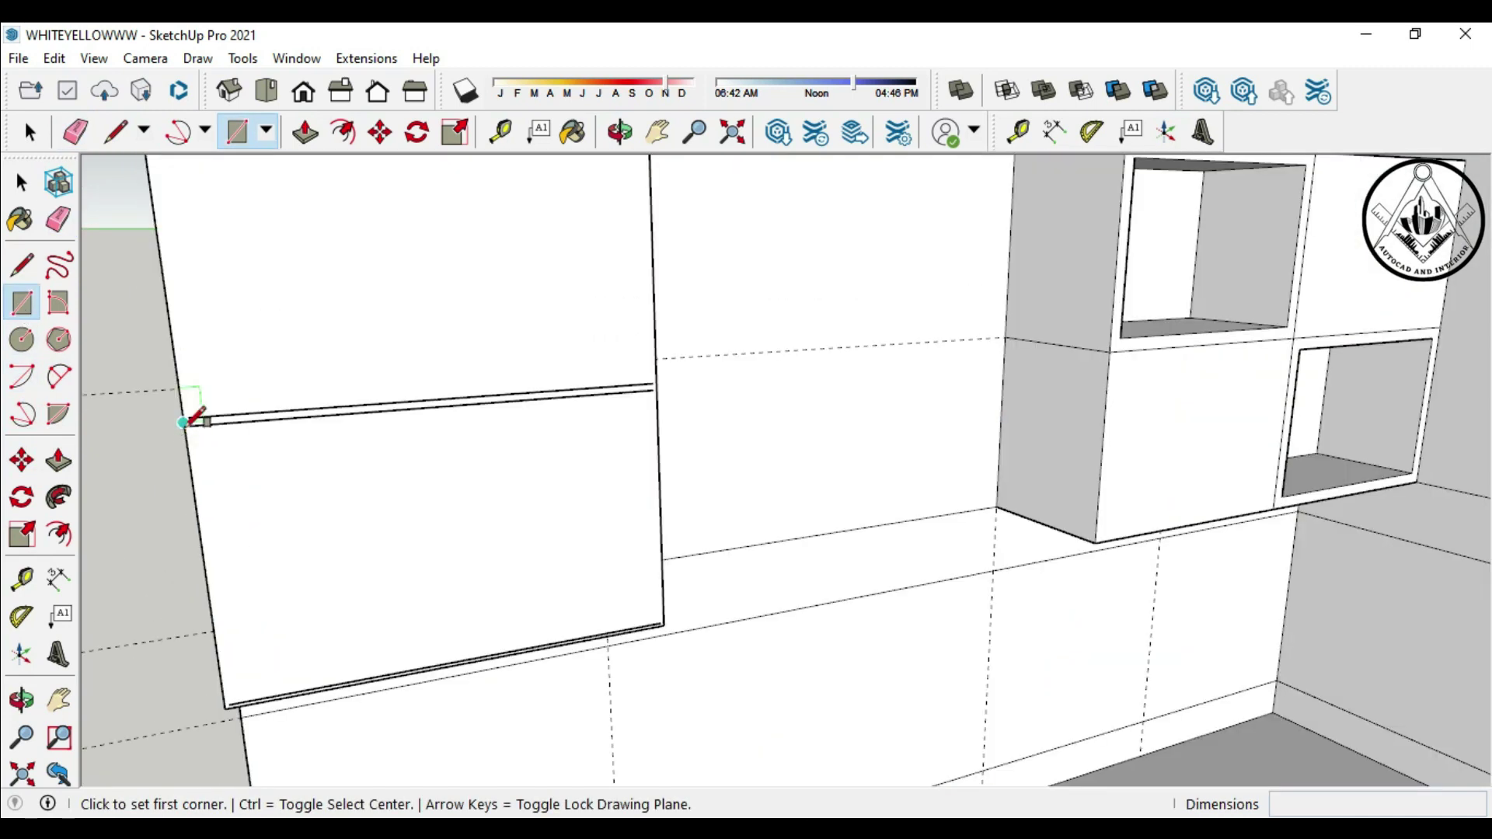
click(22, 265)
click(187, 418)
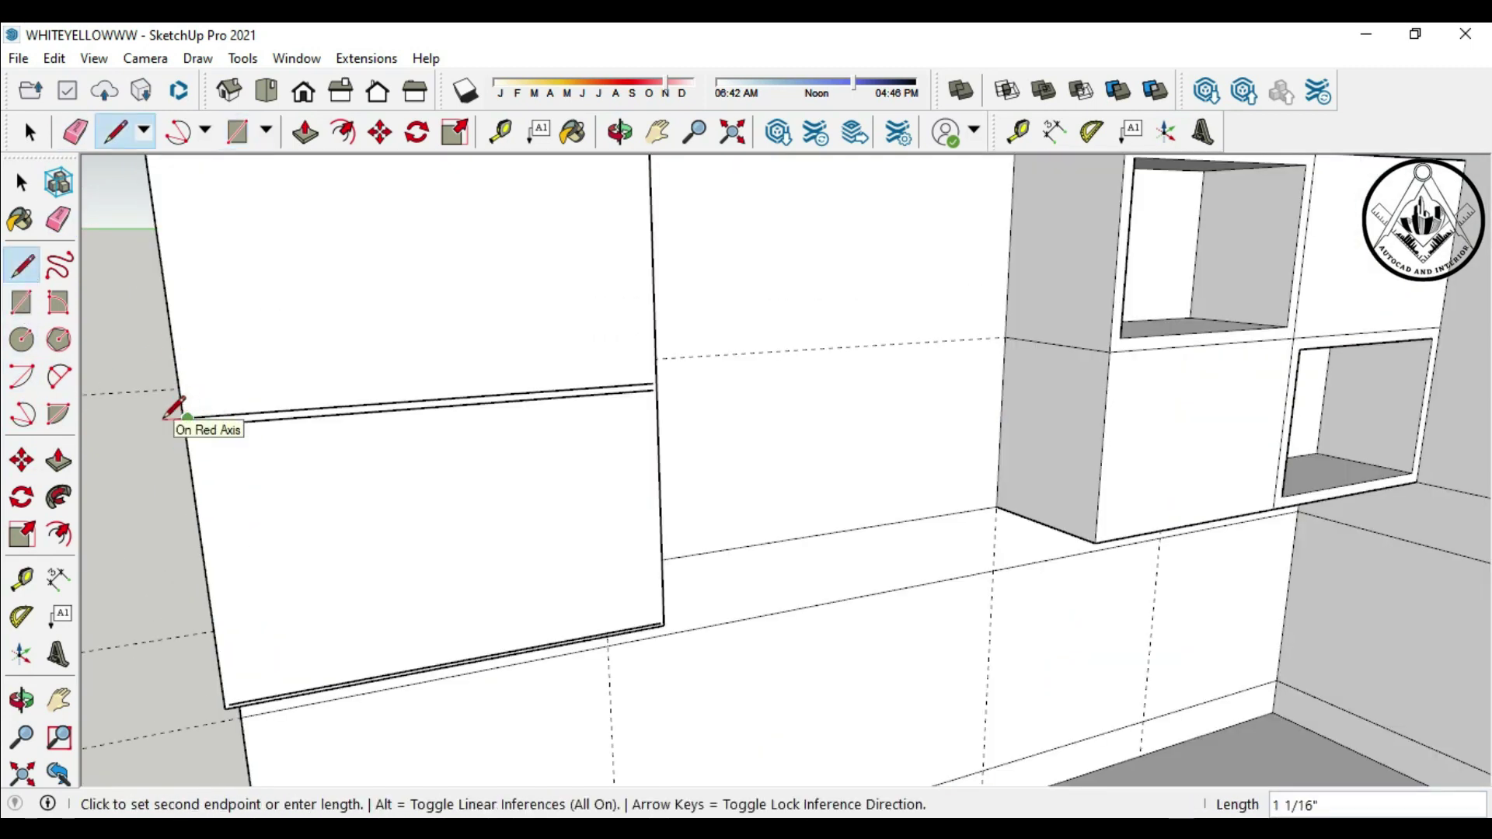
scroll(175, 410, up, 3)
scroll(195, 414, down, 2)
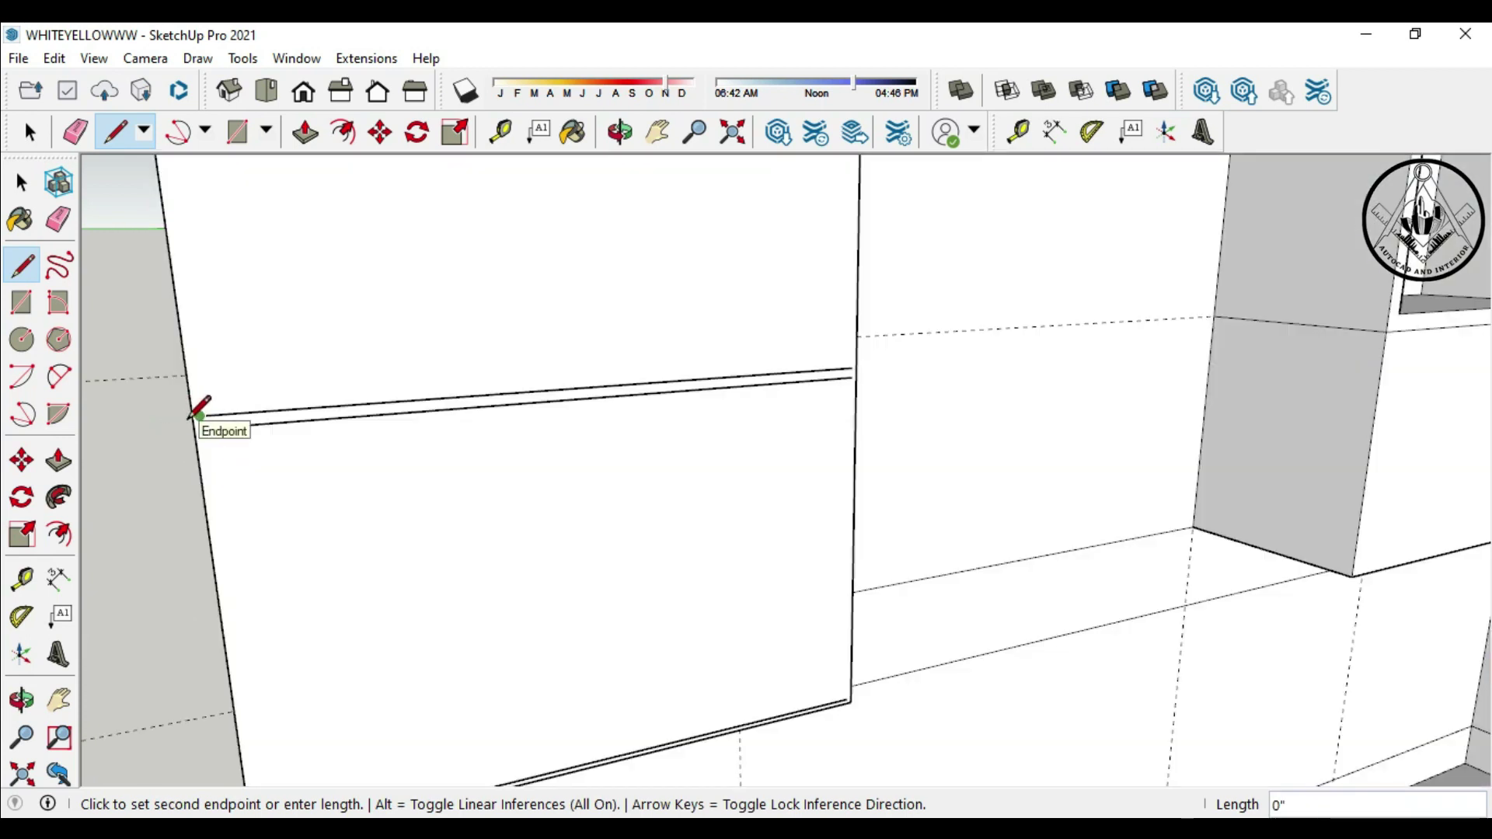
scroll(198, 416, up, 2)
scroll(198, 415, up, 1)
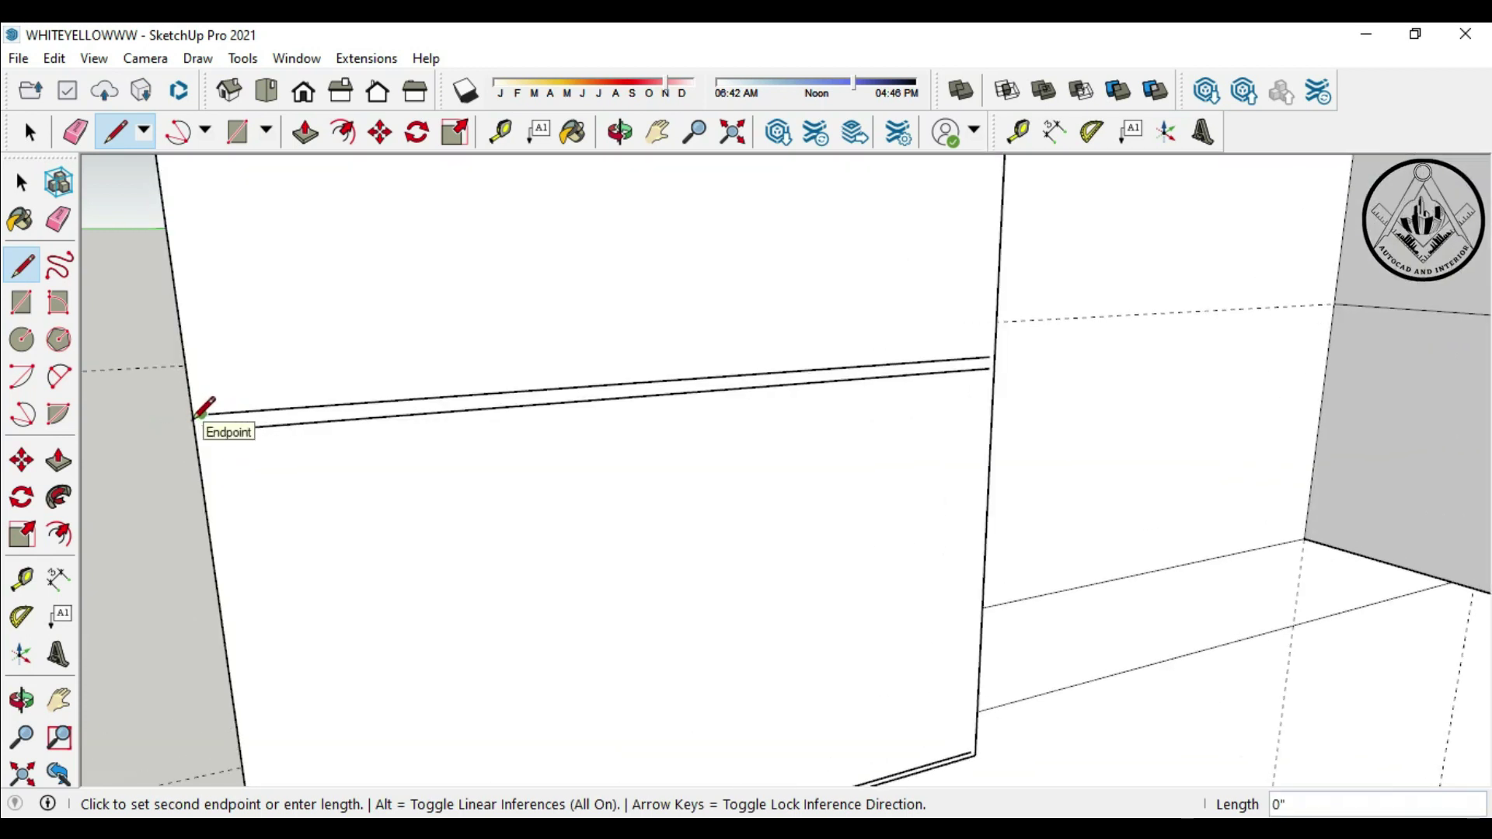
key(Escape)
Close the gap strip's end with a line onto the cabinet edge
click(989, 367)
scroll(989, 367, up, 3)
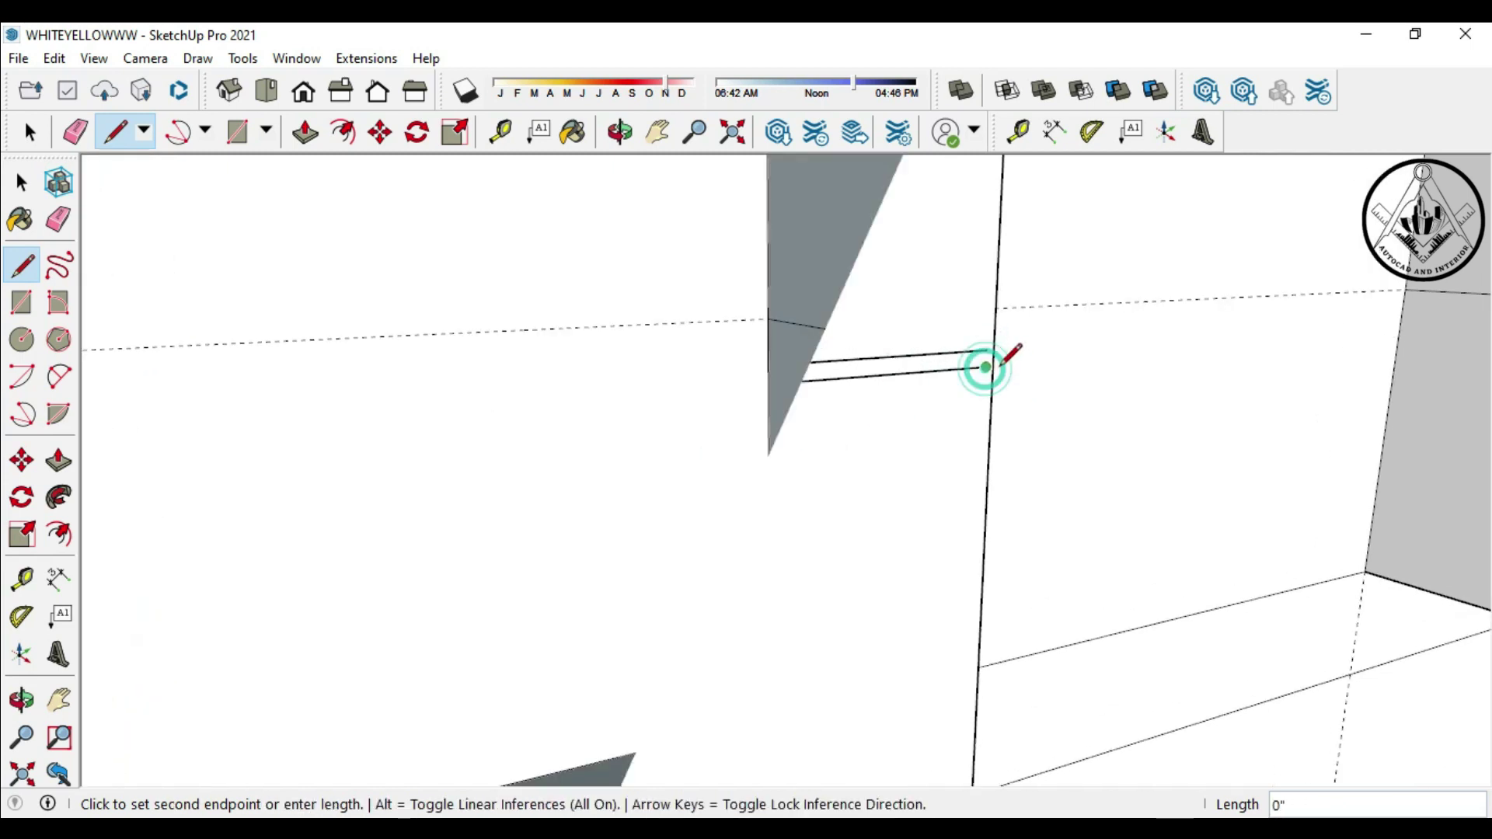
scroll(1003, 362, up, 3)
scroll(975, 361, down, 3)
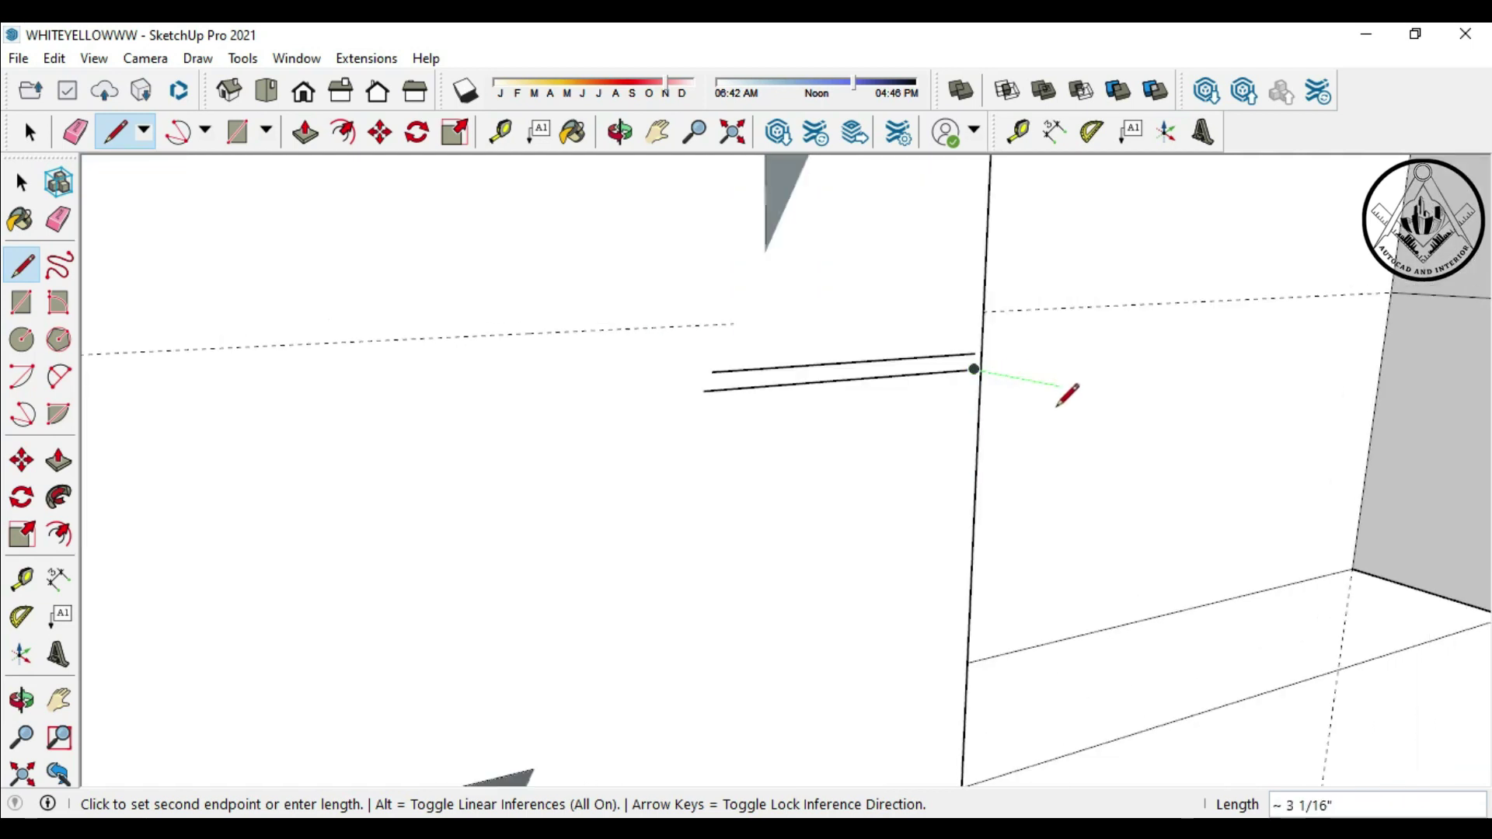
scroll(971, 427, up, 2)
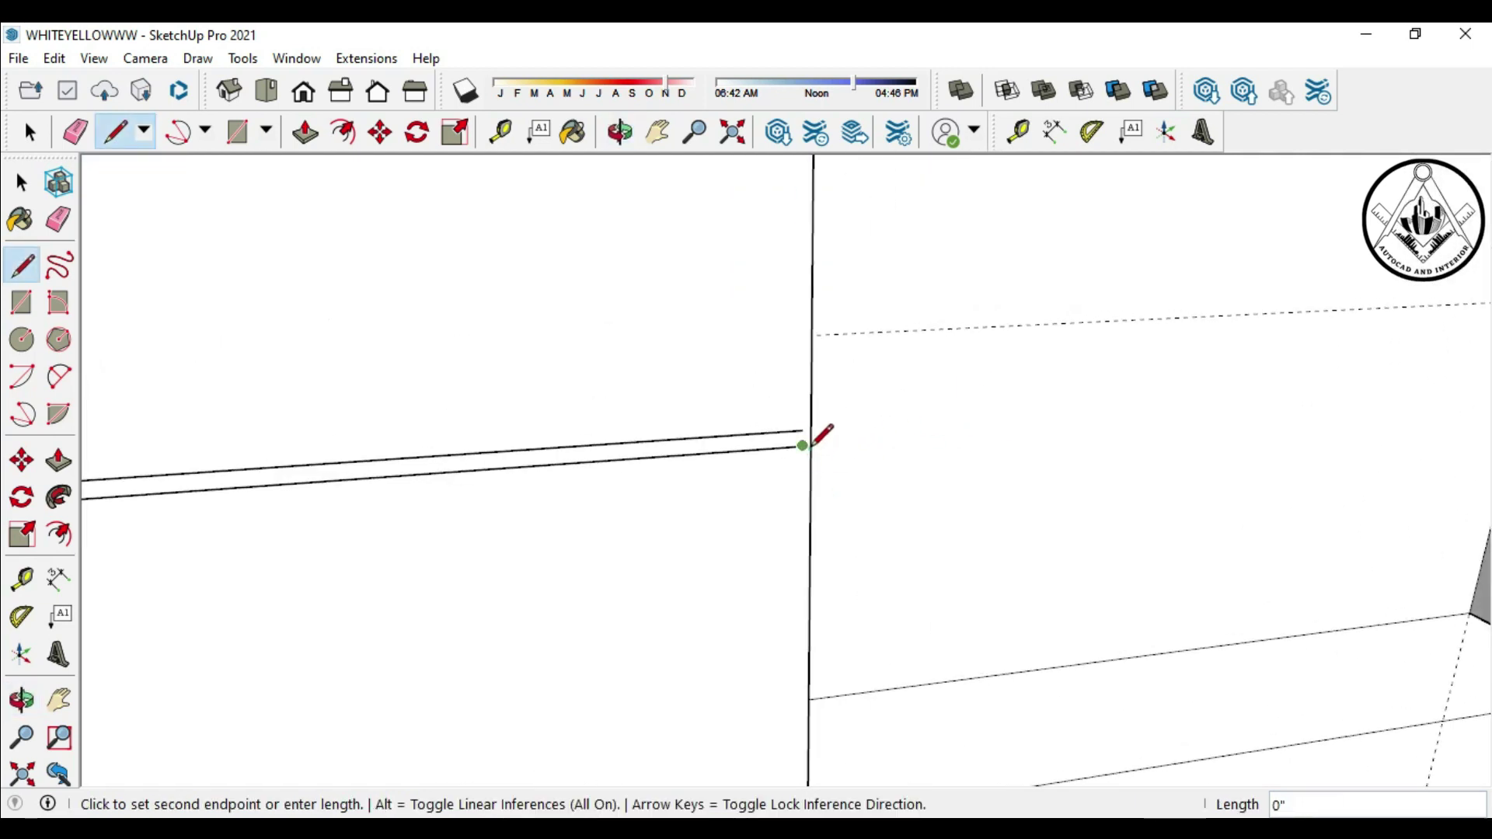
key(Escape)
middle_drag(816, 447, 746, 467)
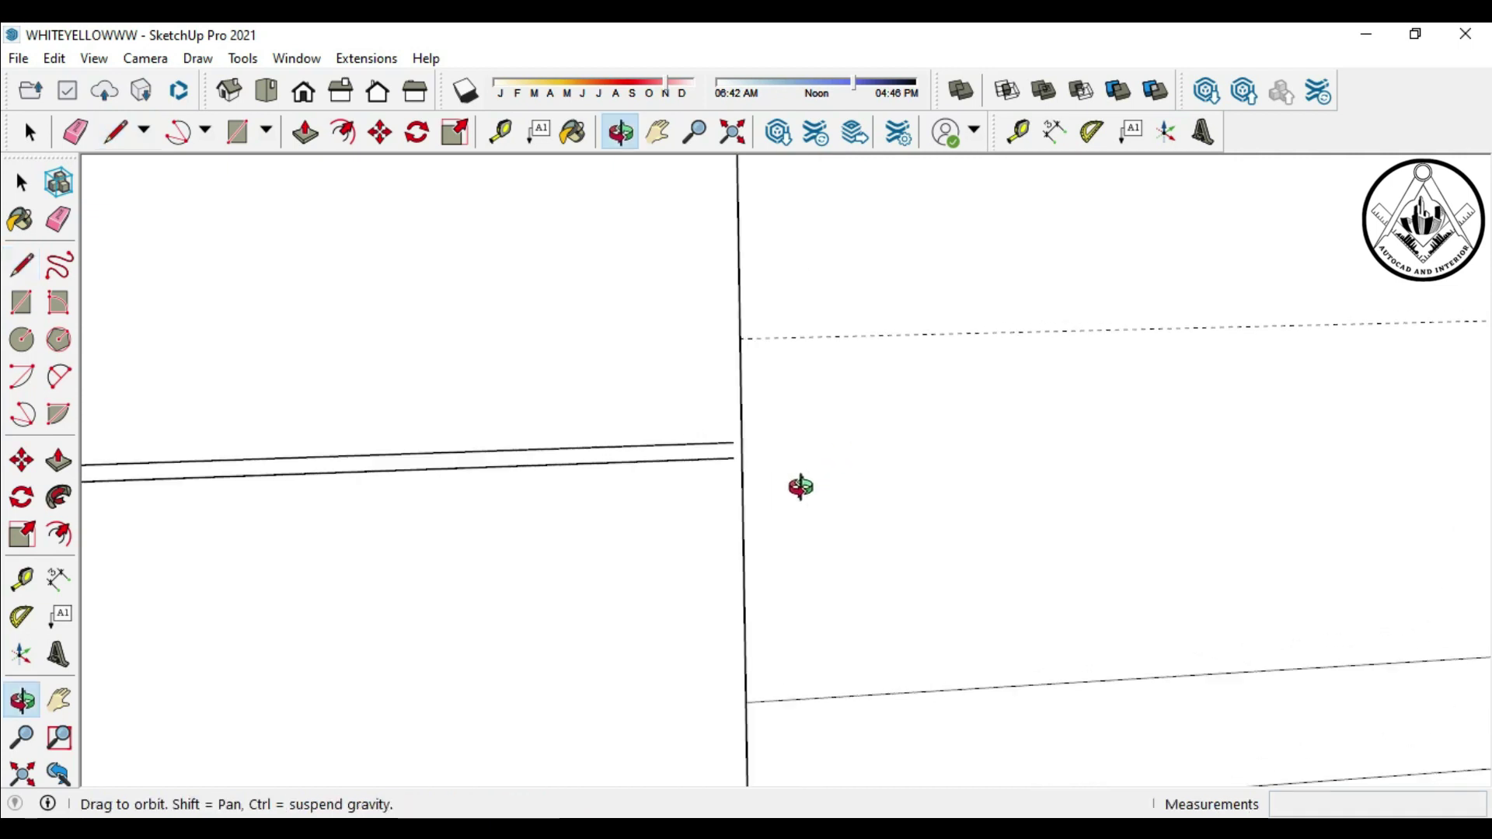
click(708, 457)
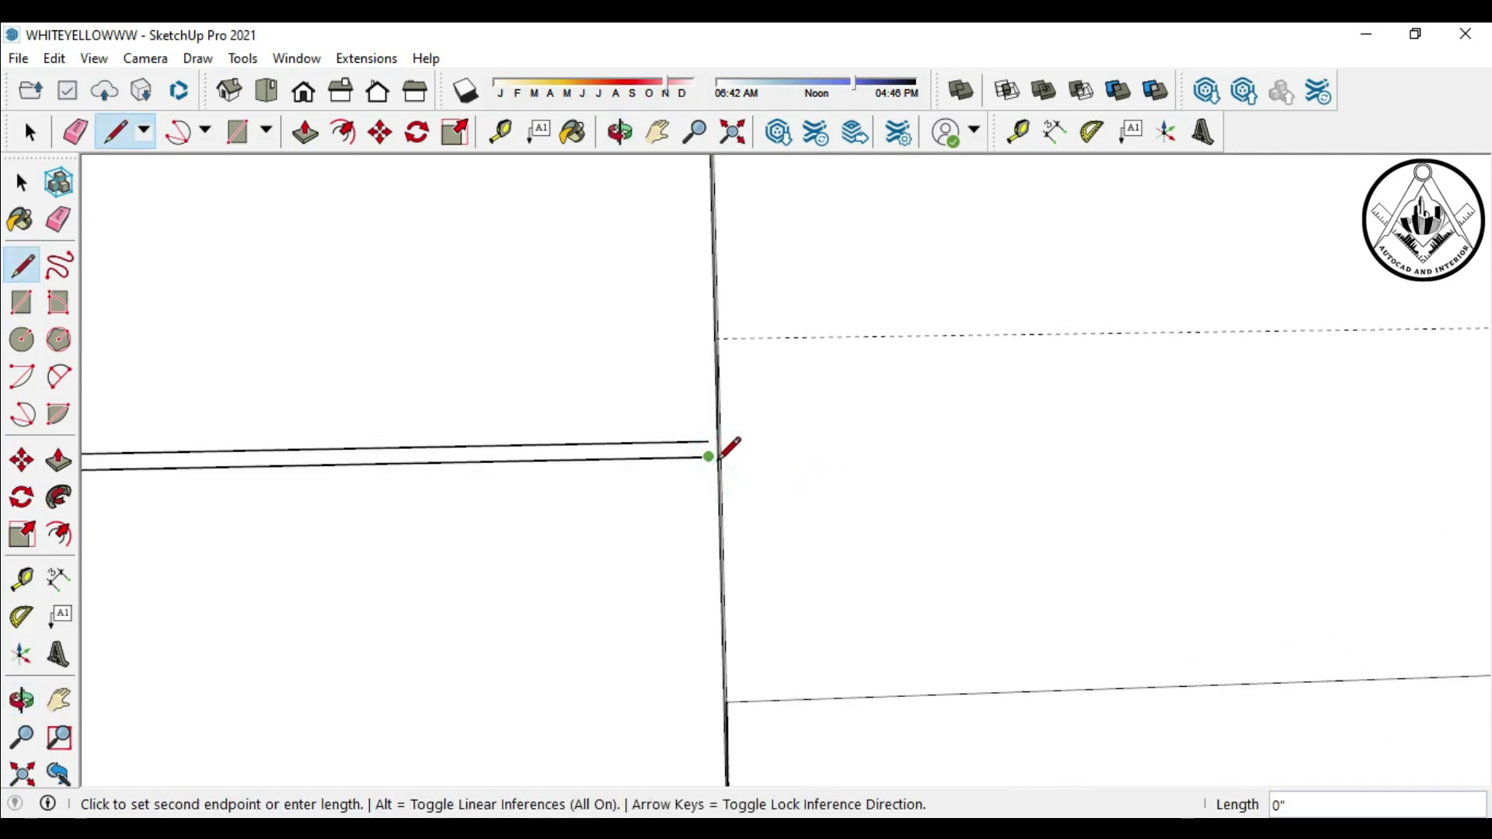
click(737, 453)
scroll(777, 447, down, 5)
click(58, 220)
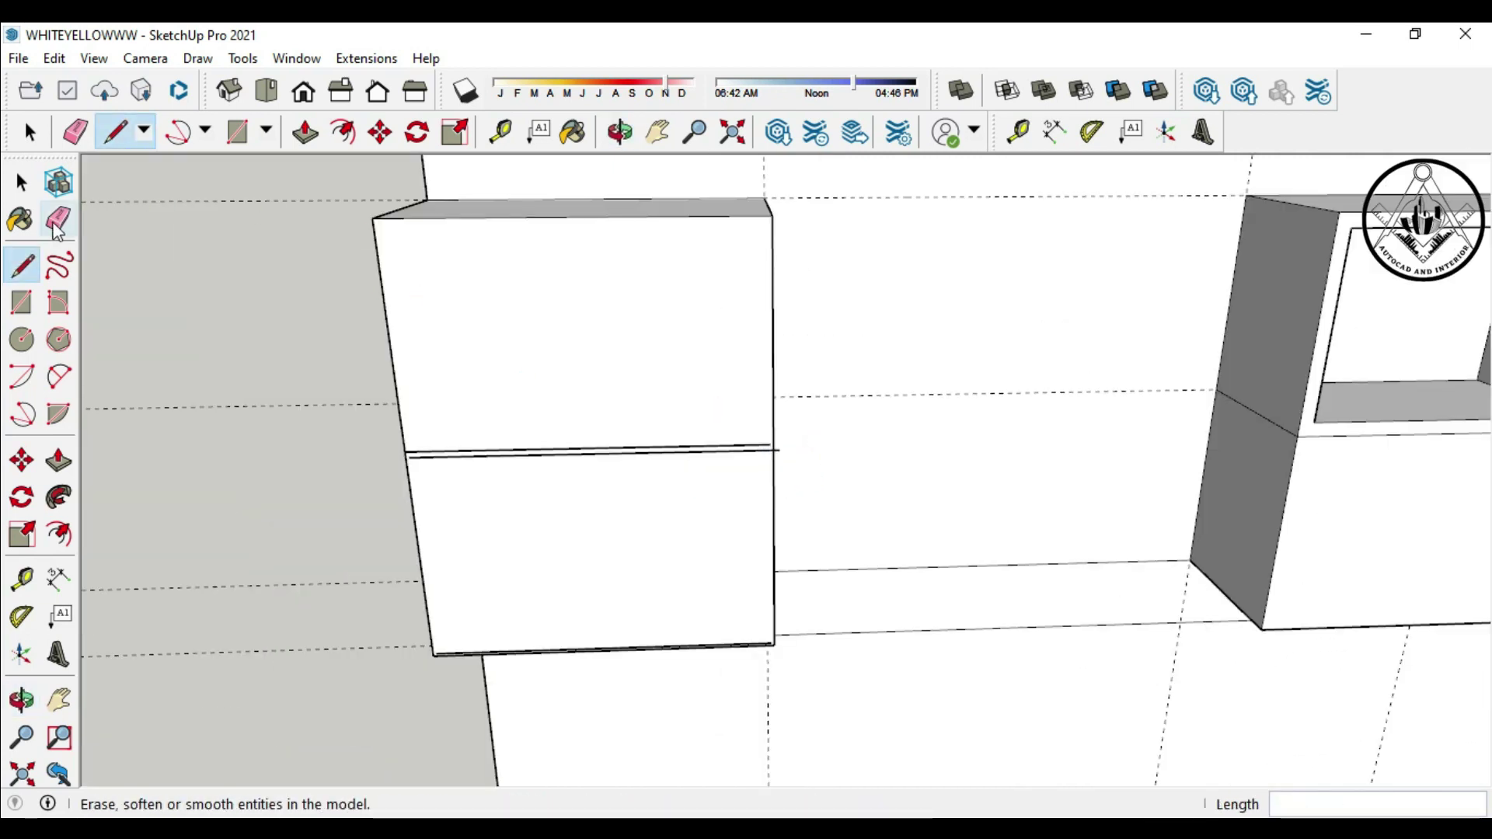
Draw a thin rectangle strip across the cabinet front between the two doors
click(21, 301)
scroll(420, 480, up, 2)
click(387, 443)
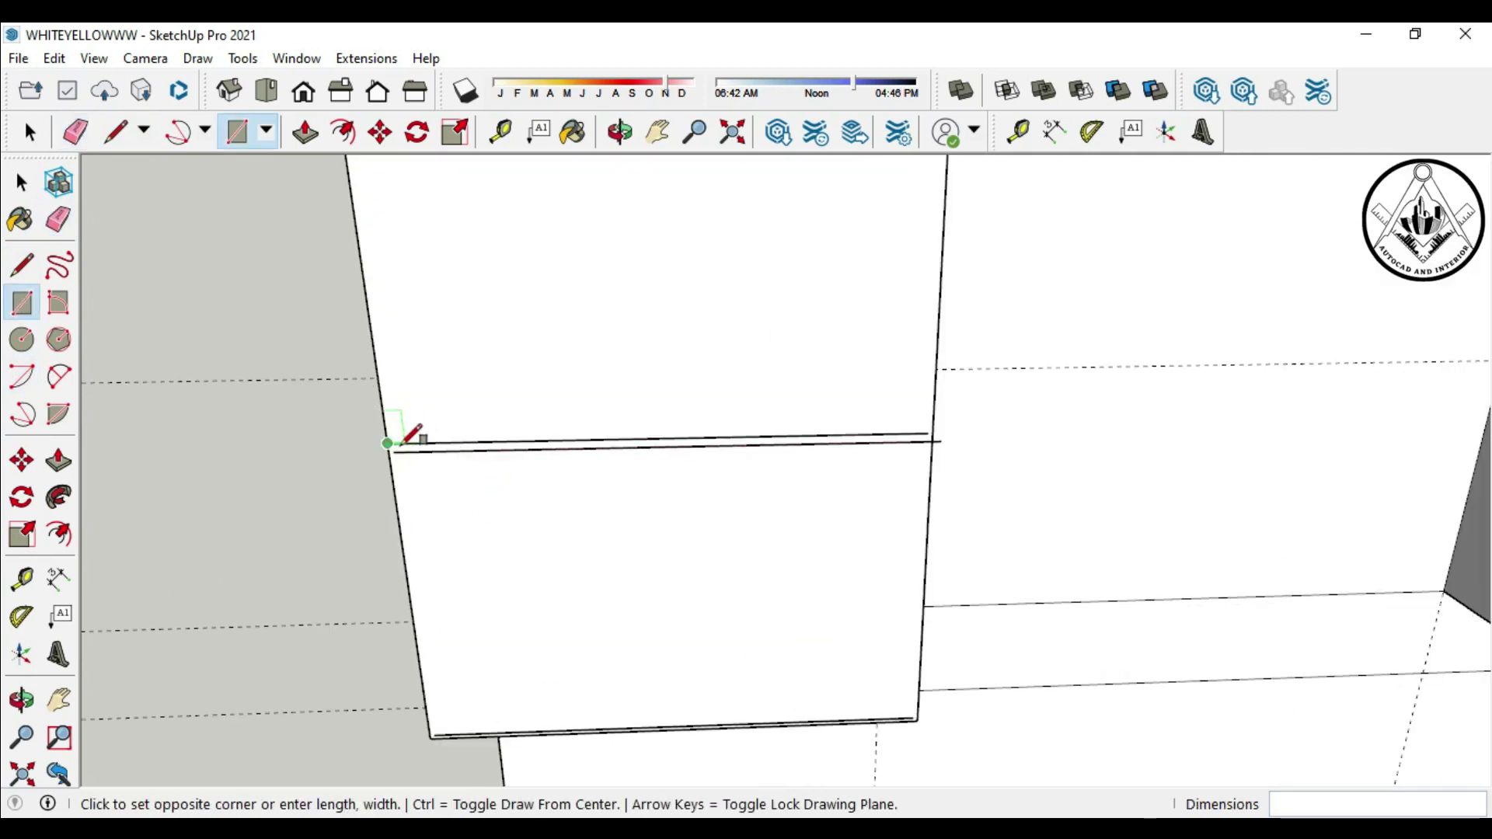
click(934, 442)
scroll(388, 442, down, 1)
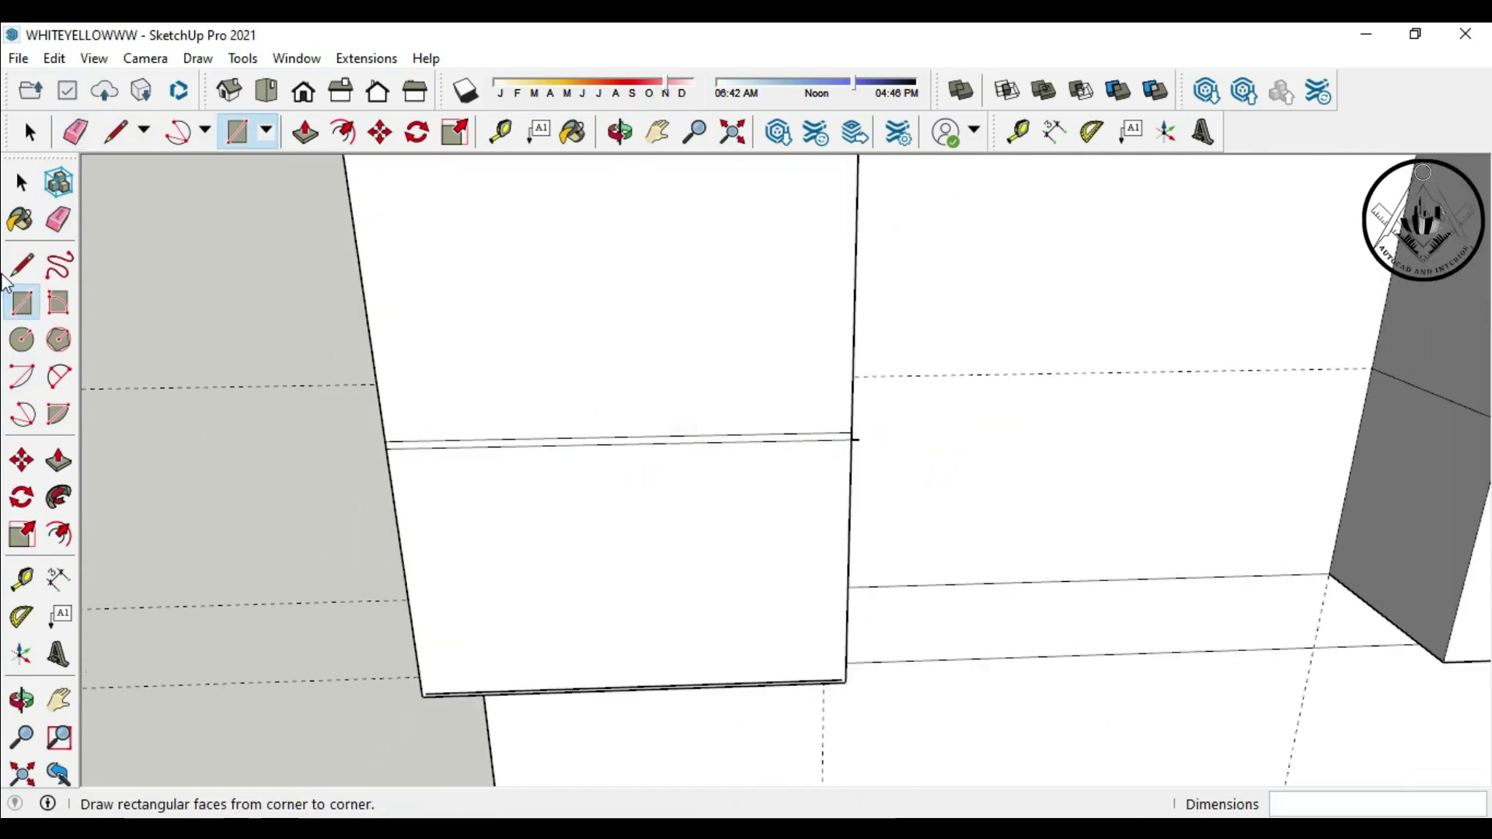
click(59, 220)
scroll(567, 427, down, 5)
mouse_move(566, 427)
middle_down()
mouse_move(726, 393)
mouse_move(584, 400)
middle_up()
Clear the selection and view the finished kitchen with microwave, hob, sink and window
scroll(584, 400, down, 3)
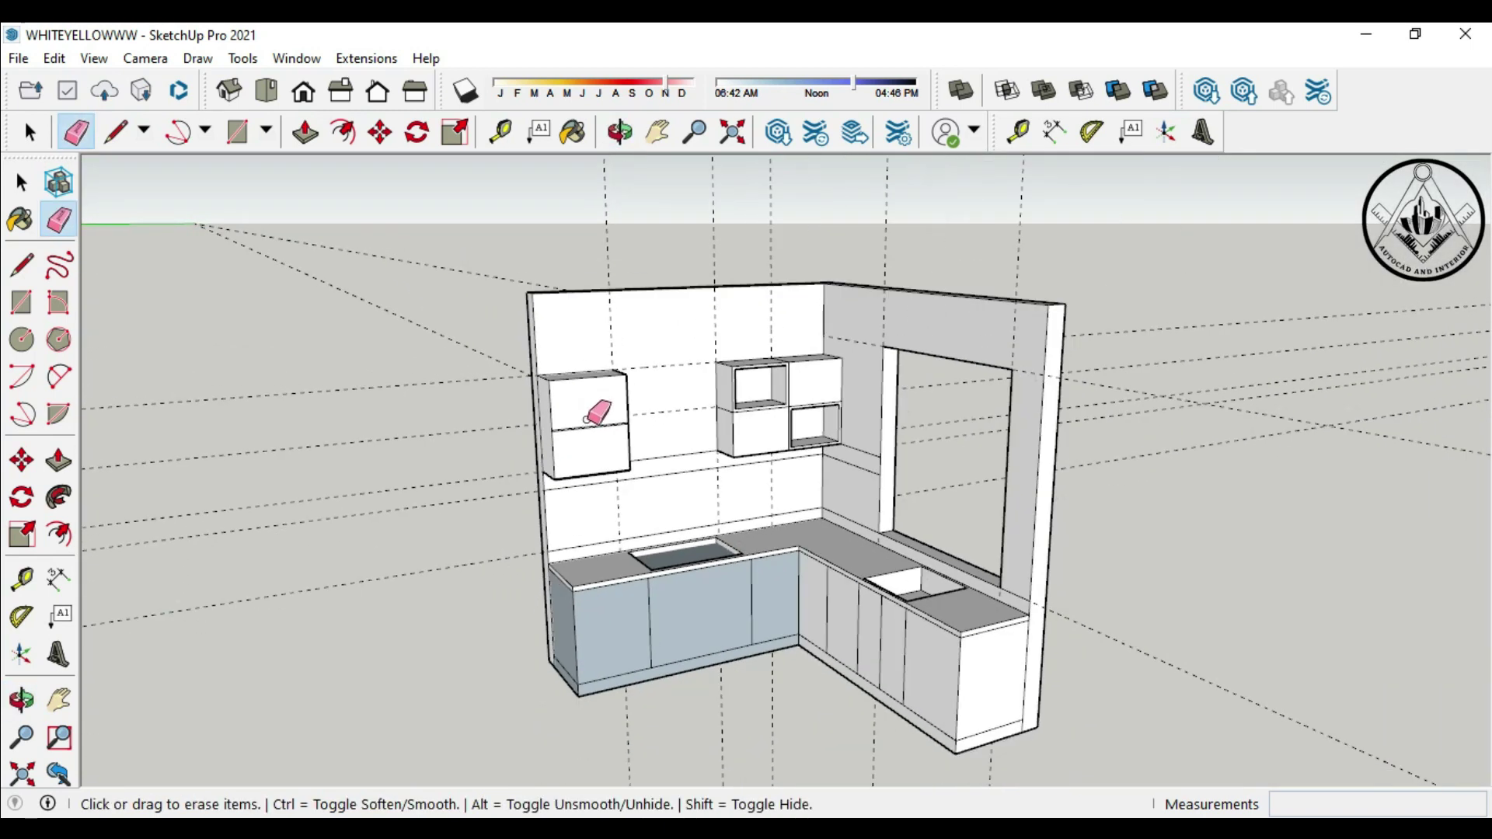
click(30, 132)
scroll(483, 399, down, 1)
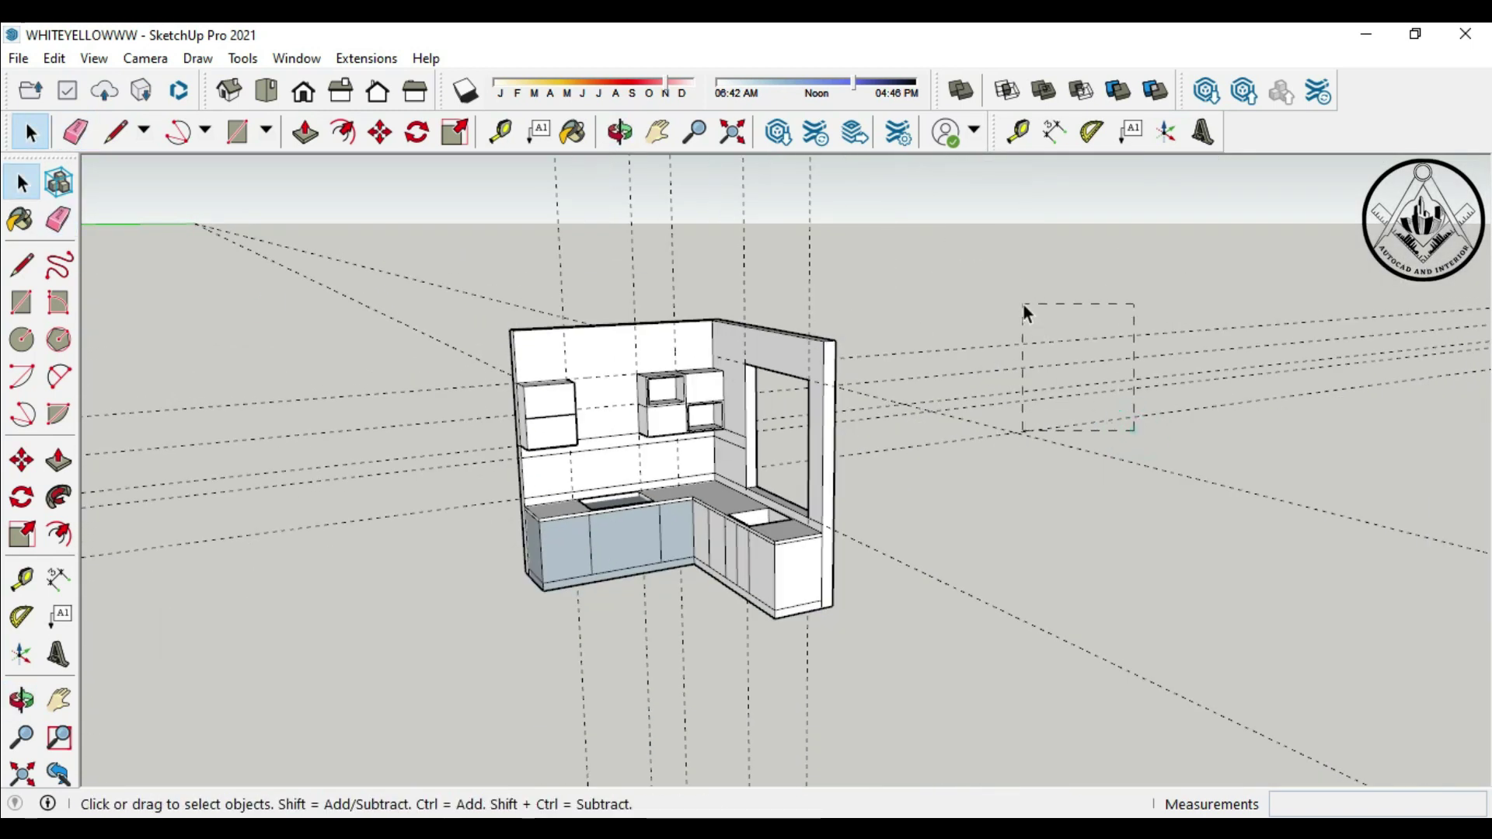
drag(968, 388, 939, 348)
drag(858, 299, 532, 199)
drag(440, 361, 396, 249)
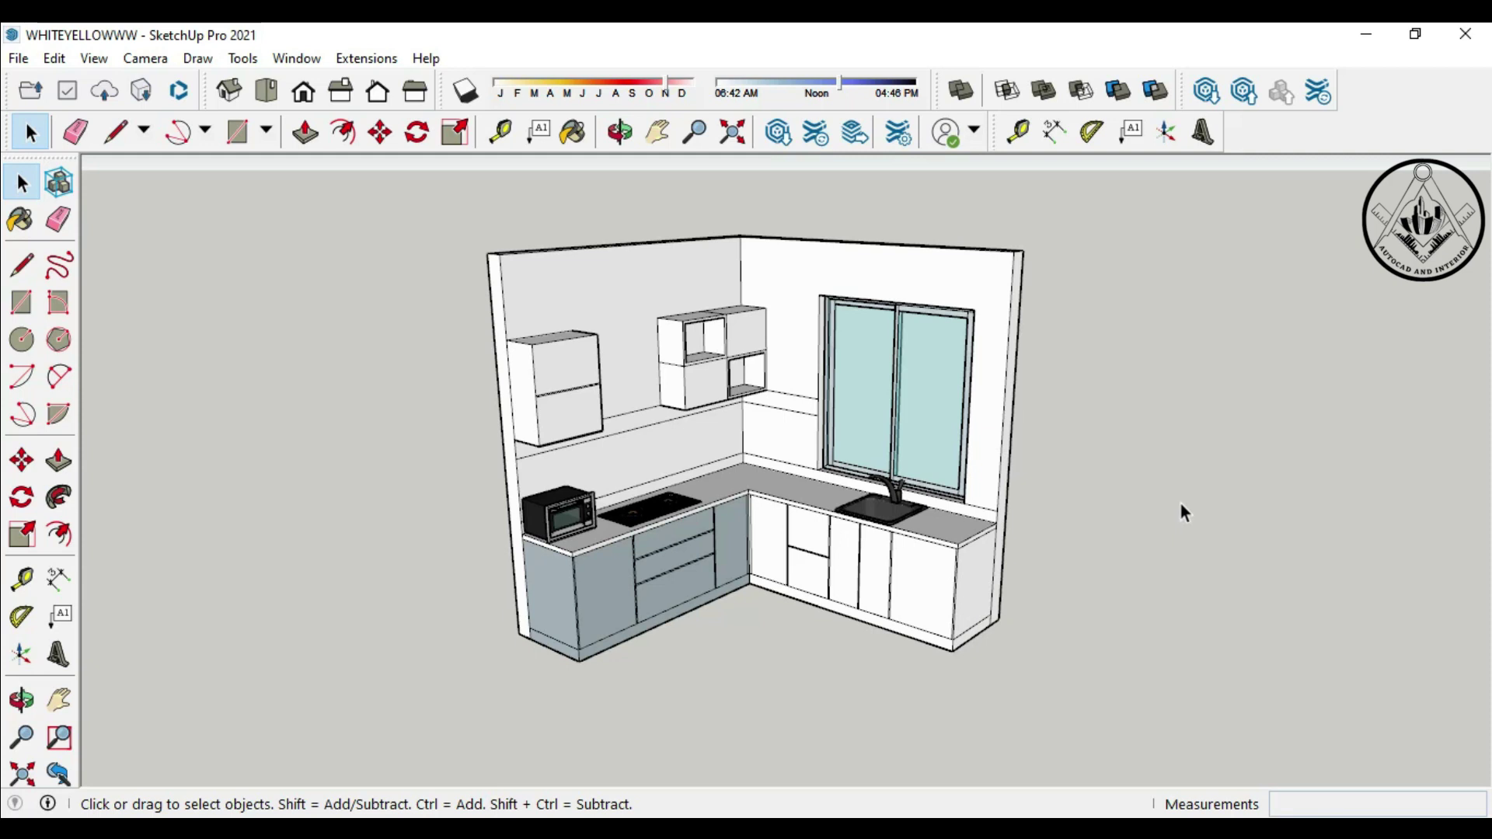
scroll(566, 379, up, 2)
scroll(557, 402, up, 3)
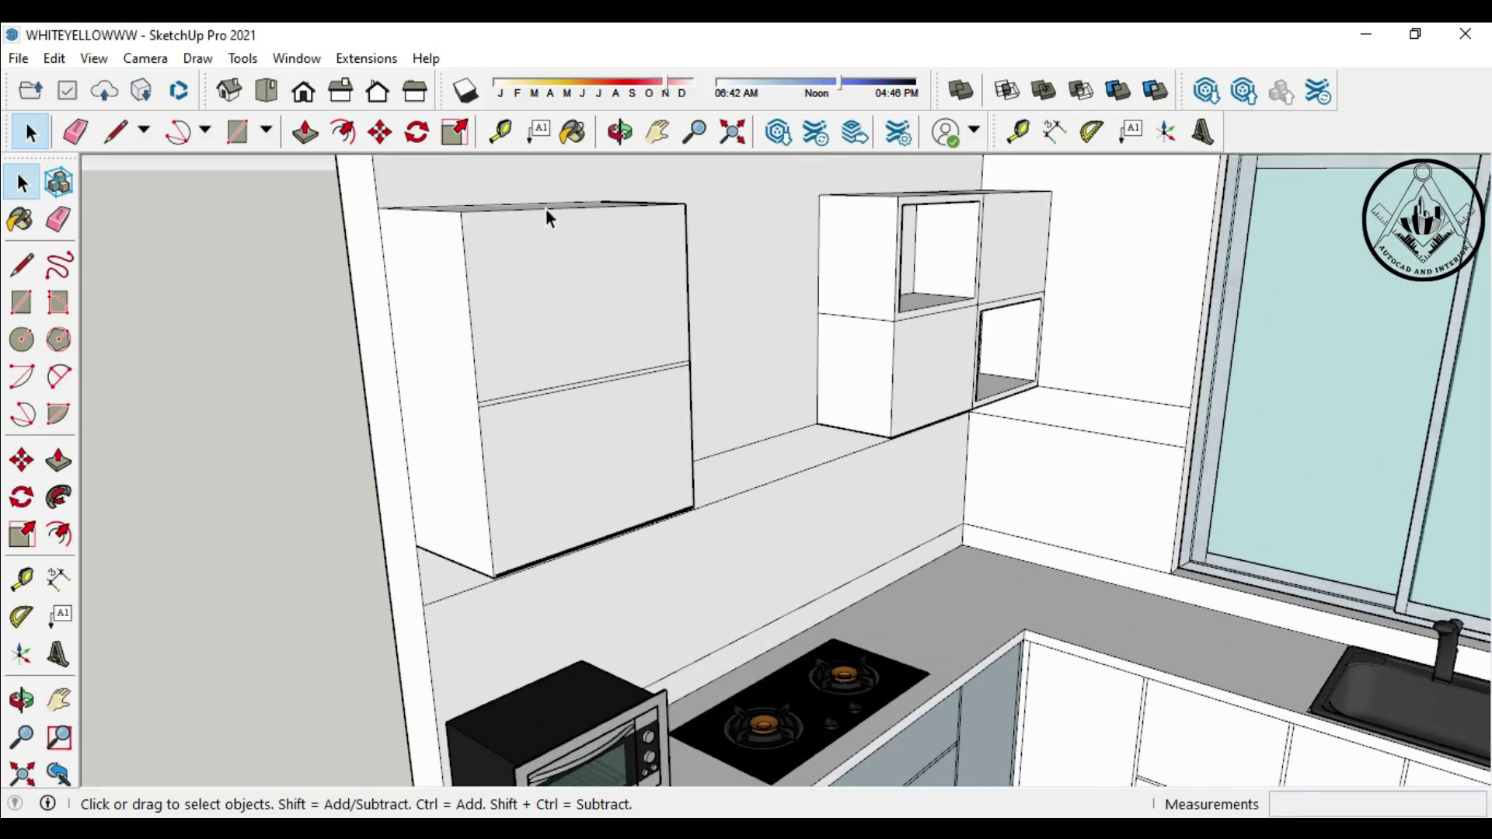
Copy the cabinet door-gap edges and paste them beside the kitchen as guides
ctrl+click(511, 397)
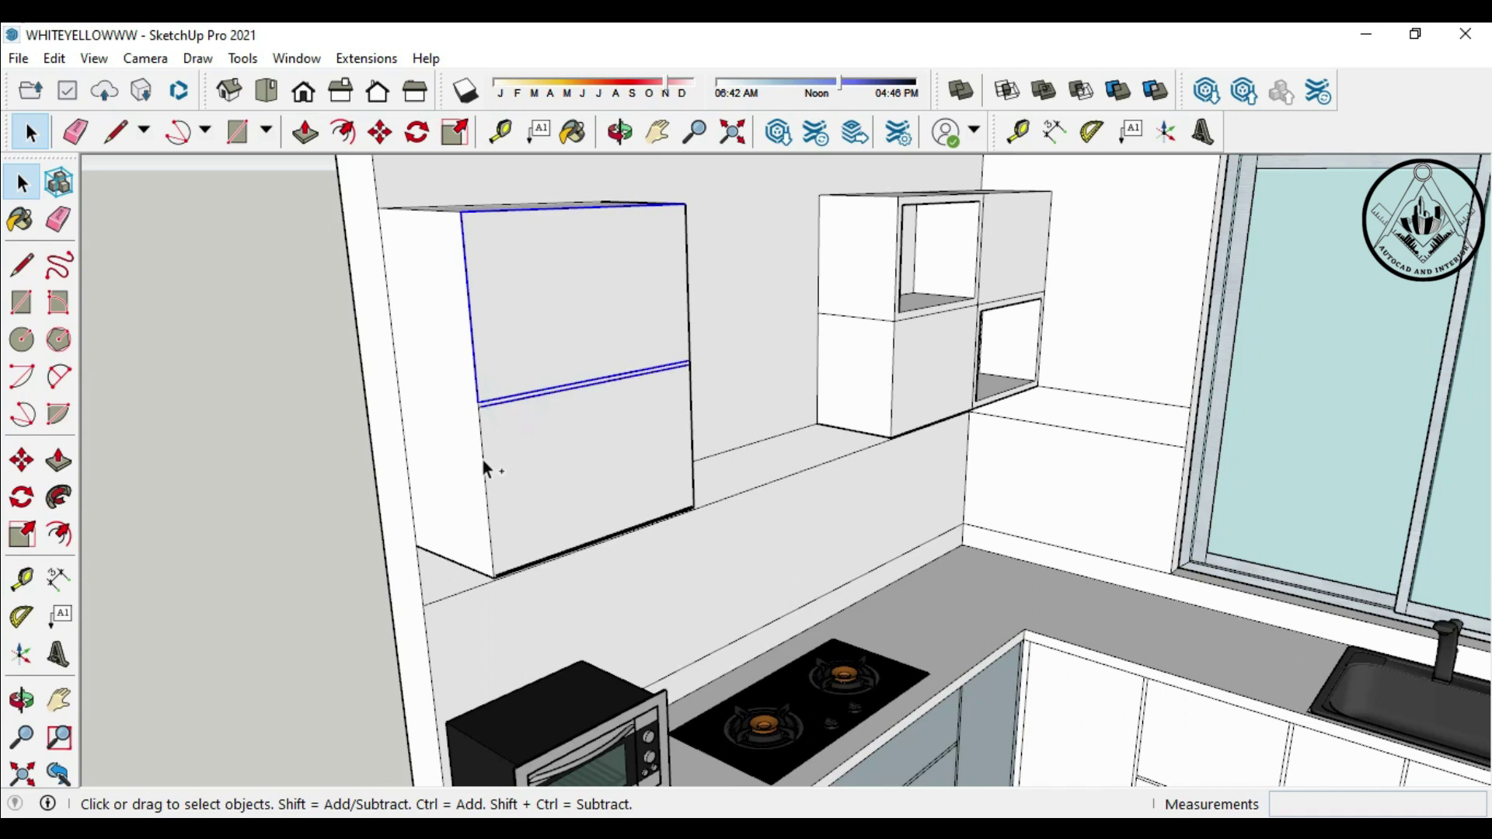
scroll(516, 289, down, 2)
scroll(533, 289, down, 2)
scroll(539, 292, down, 1)
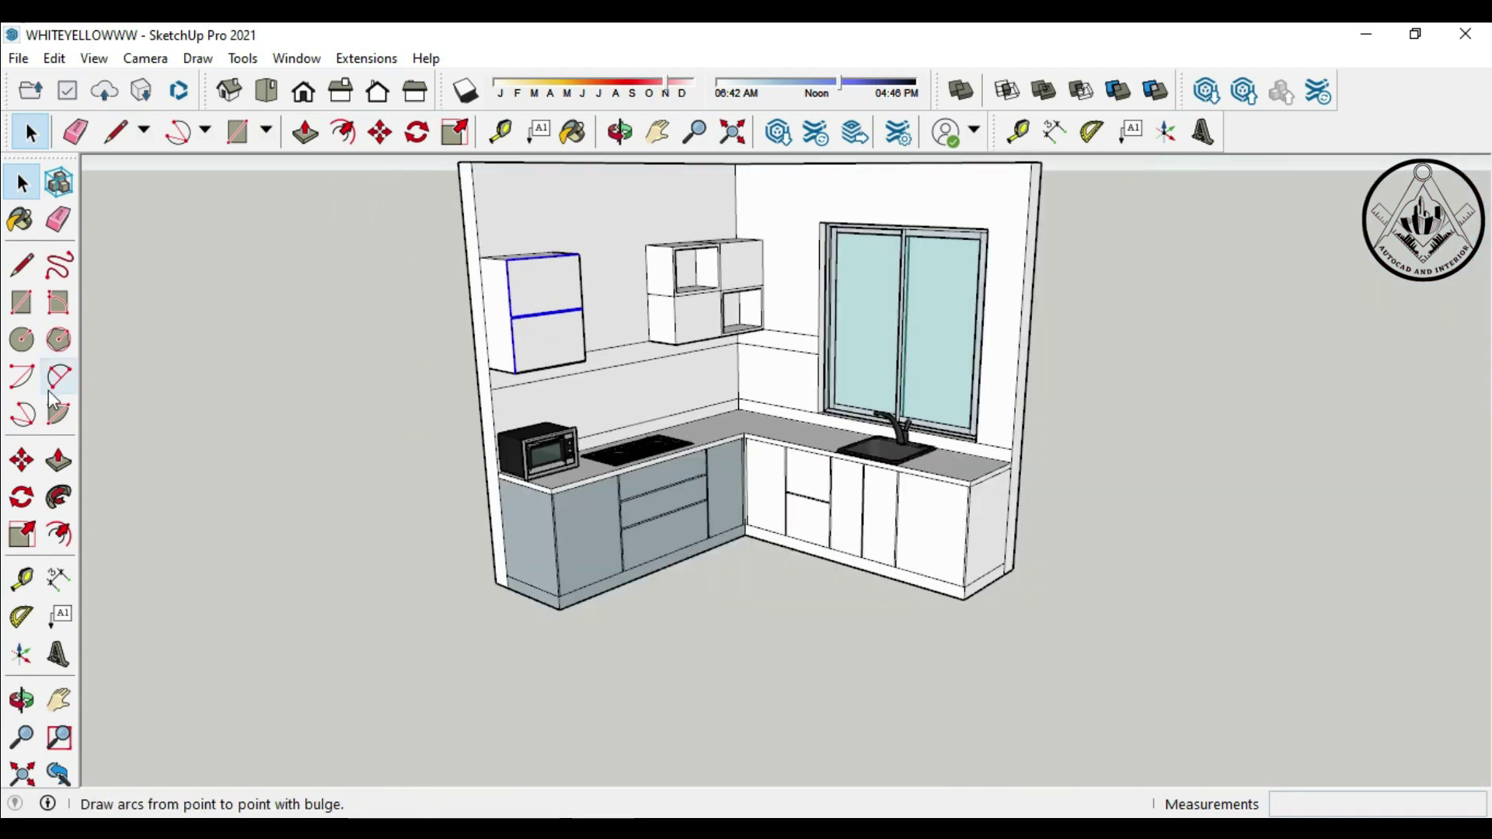
click(22, 461)
key(ctrl+c)
key(ctrl+v)
click(257, 464)
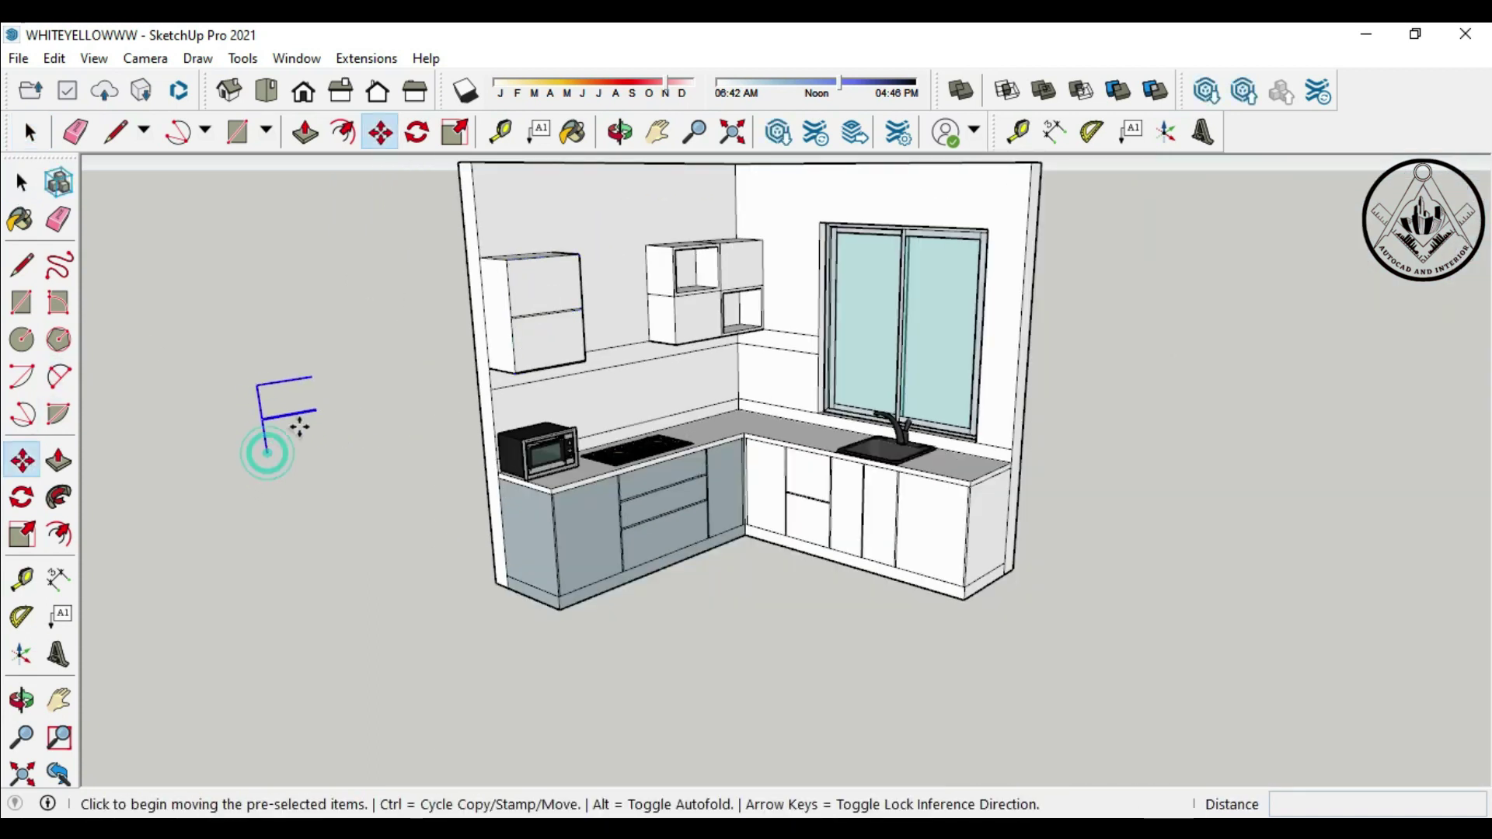
Draw upper and lower shutter panel rectangles on the pasted guide edges
scroll(268, 439, up, 2)
key(r)
scroll(279, 423, up, 2)
scroll(256, 373, up, 3)
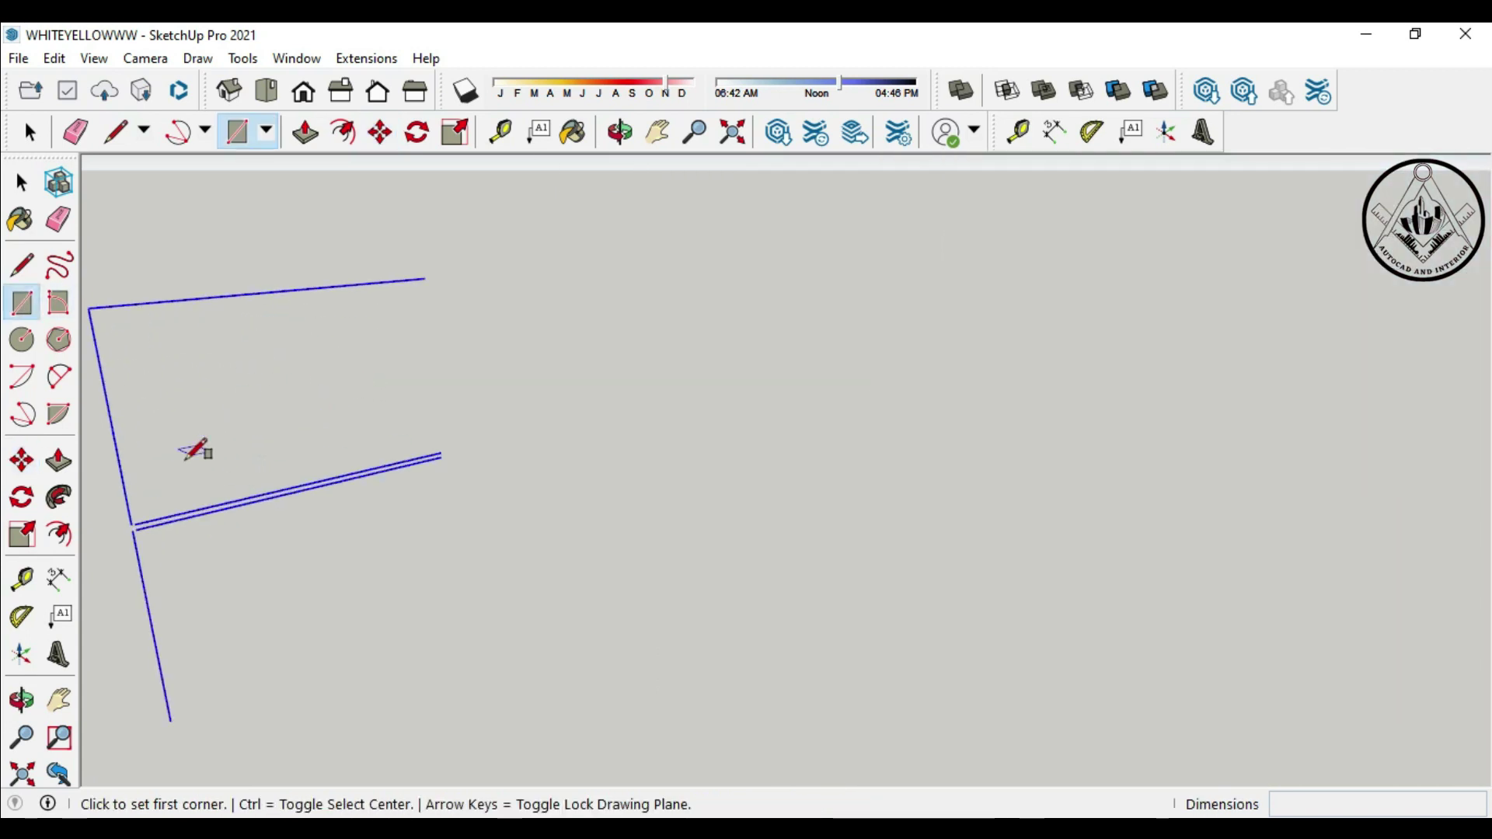
click(140, 517)
scroll(345, 402, down, 2)
click(400, 317)
click(222, 621)
click(412, 443)
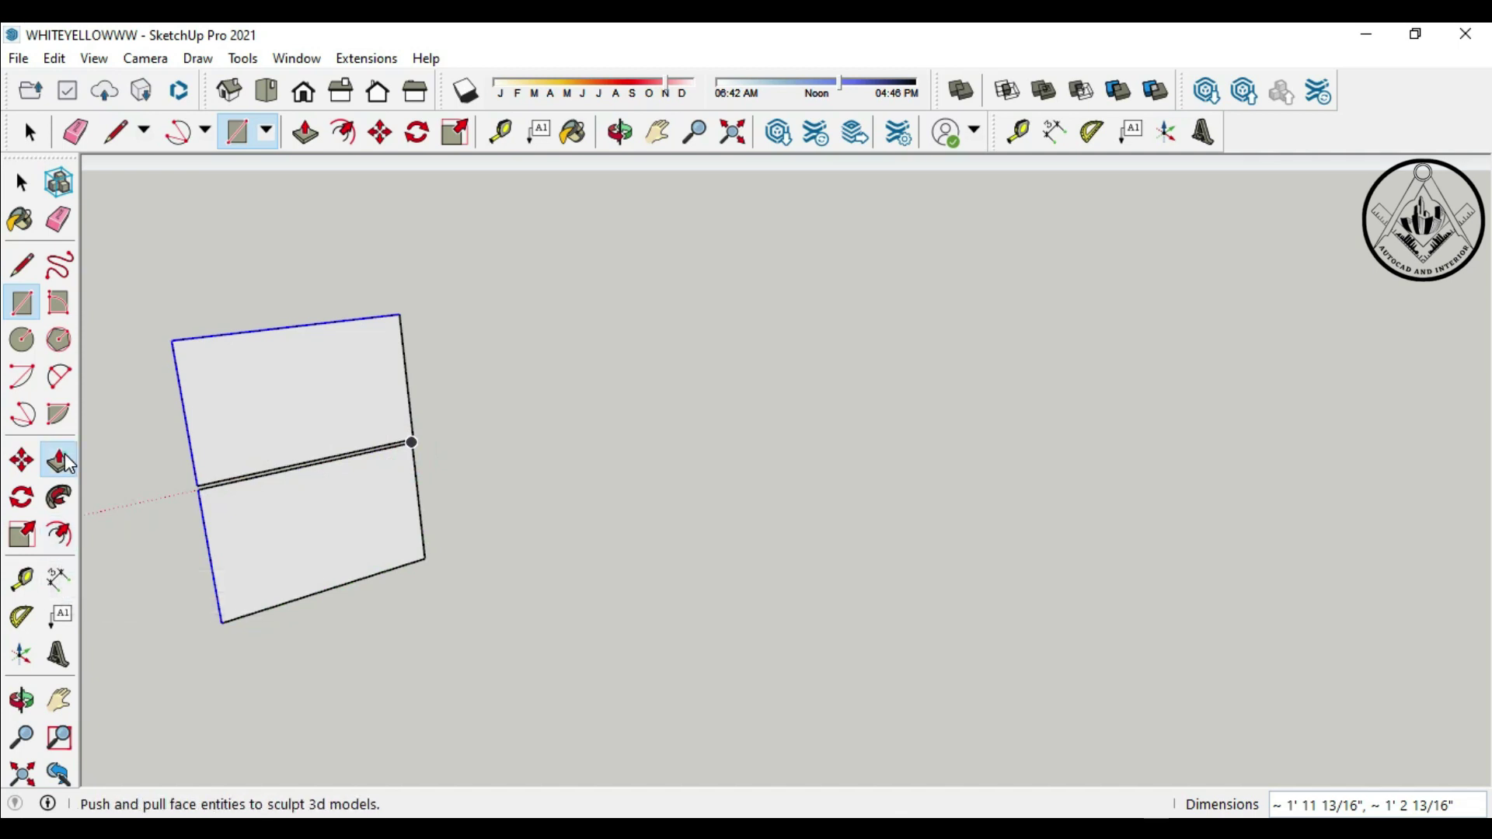
Push/Pull both panel faces to a 1 inch thickness
click(60, 462)
click(303, 402)
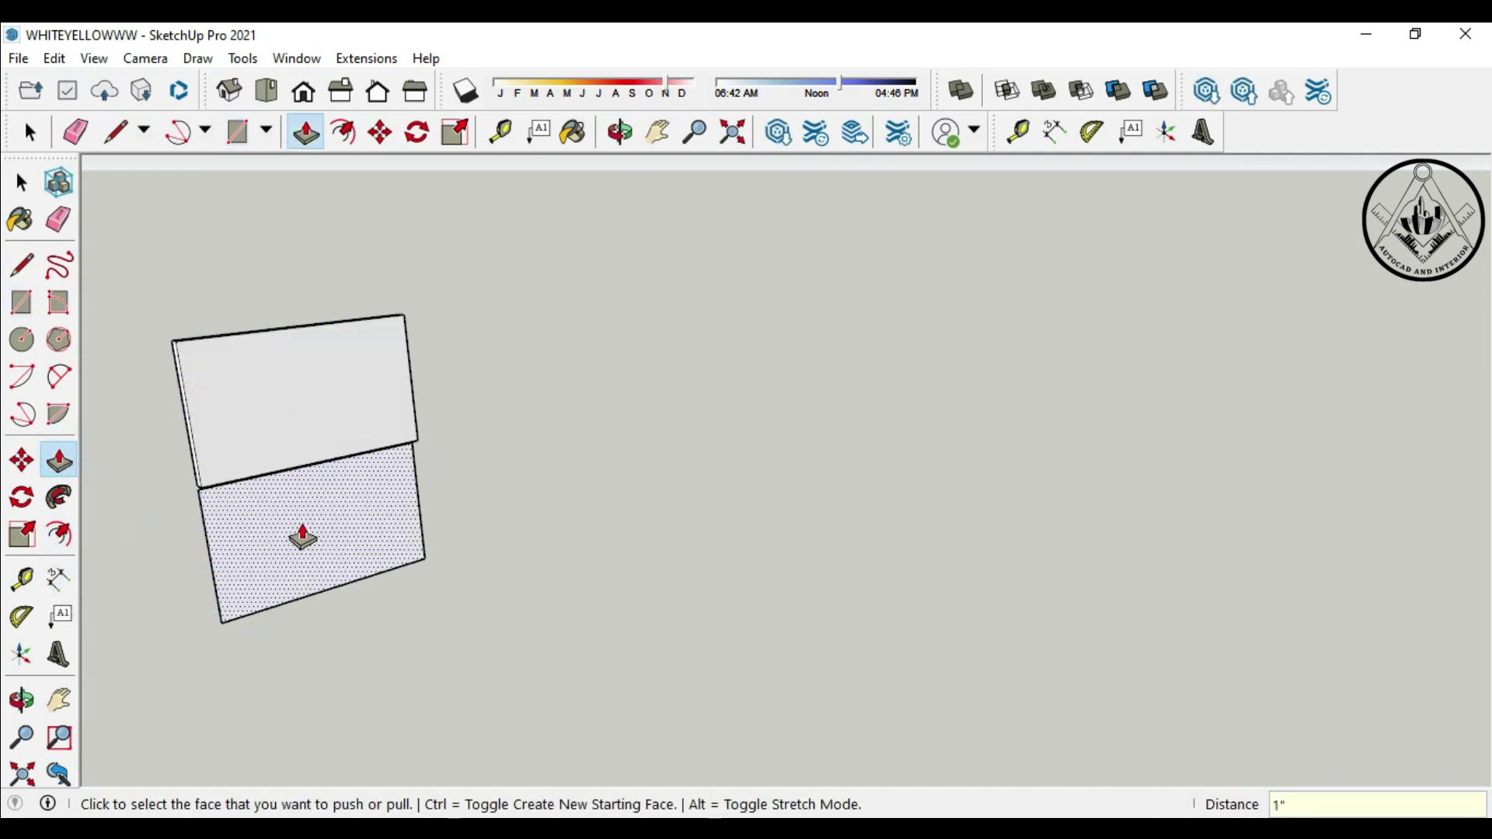
click(303, 533)
text(1)
key(Return)
Move both stacked panels onto the front of the left wall cabinet
click(35, 138)
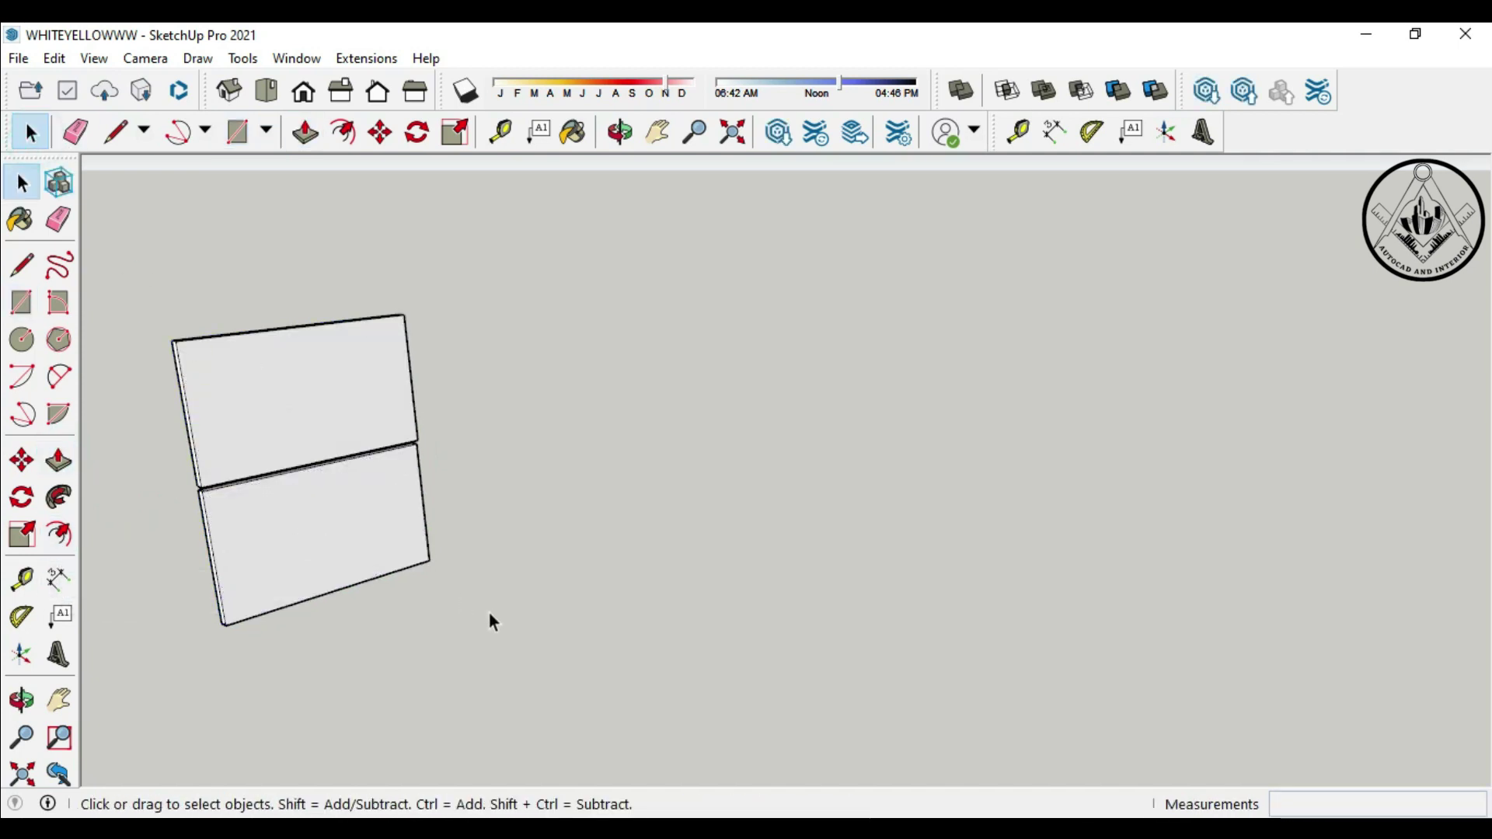
drag(487, 612, 173, 247)
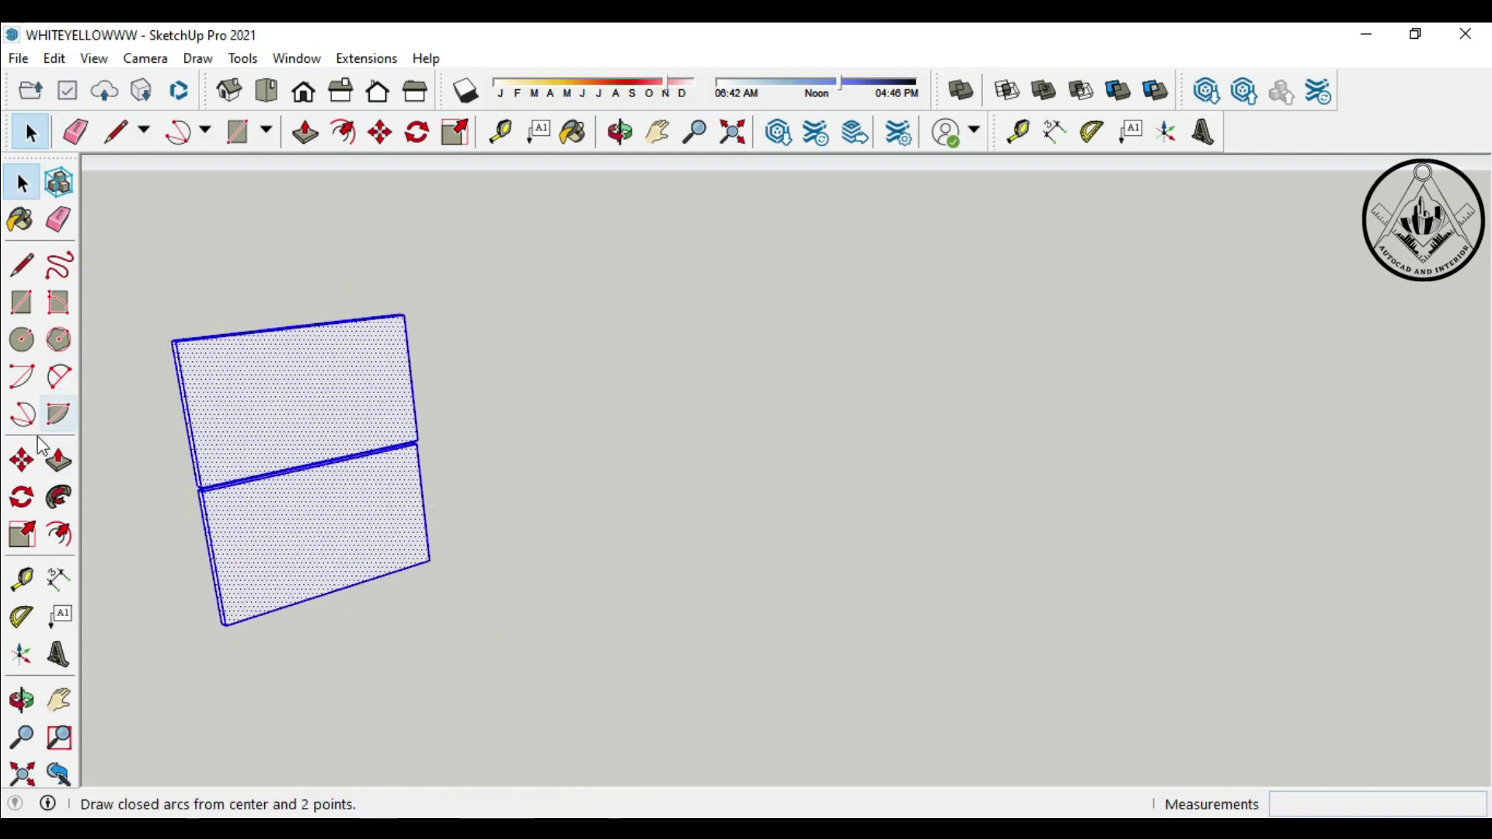
click(22, 461)
scroll(230, 363, up, 2)
scroll(216, 367, up, 1)
click(217, 367)
scroll(319, 324, down, 2)
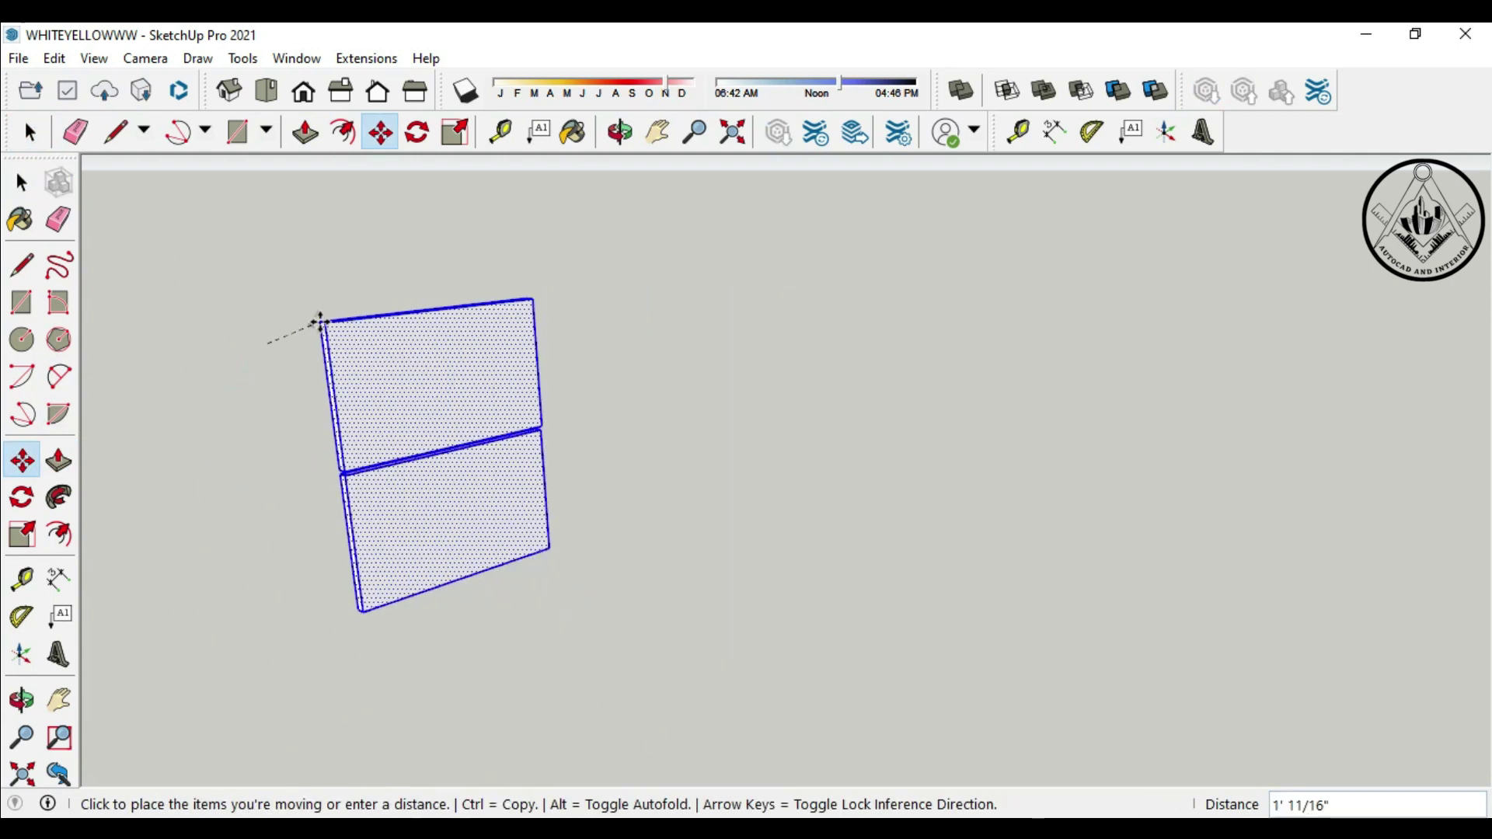
scroll(323, 337, down, 3)
scroll(573, 489, down, 1)
scroll(685, 286, up, 1)
scroll(685, 286, up, 2)
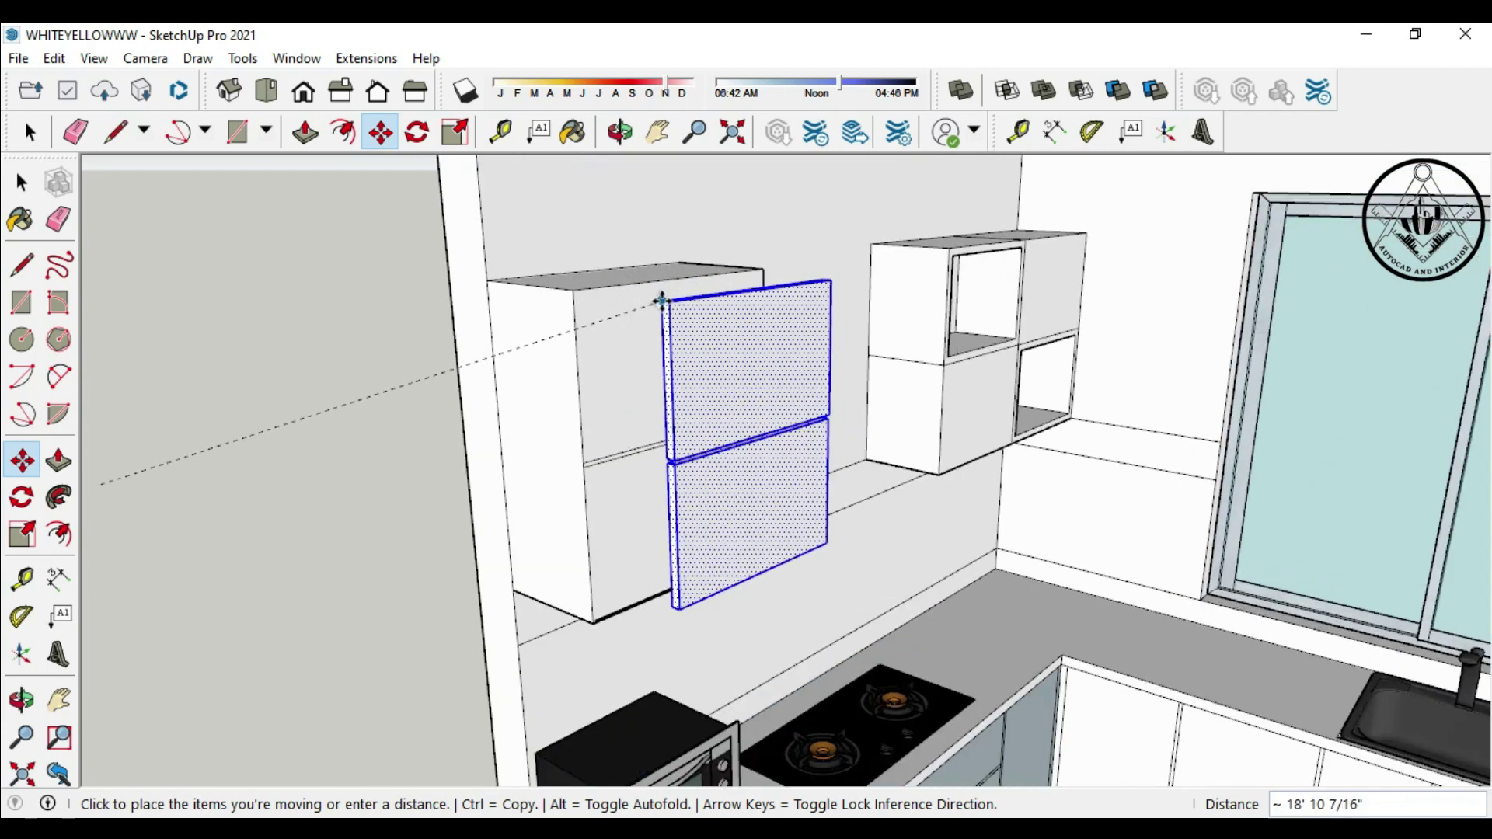
scroll(666, 284, up, 1)
click(559, 294)
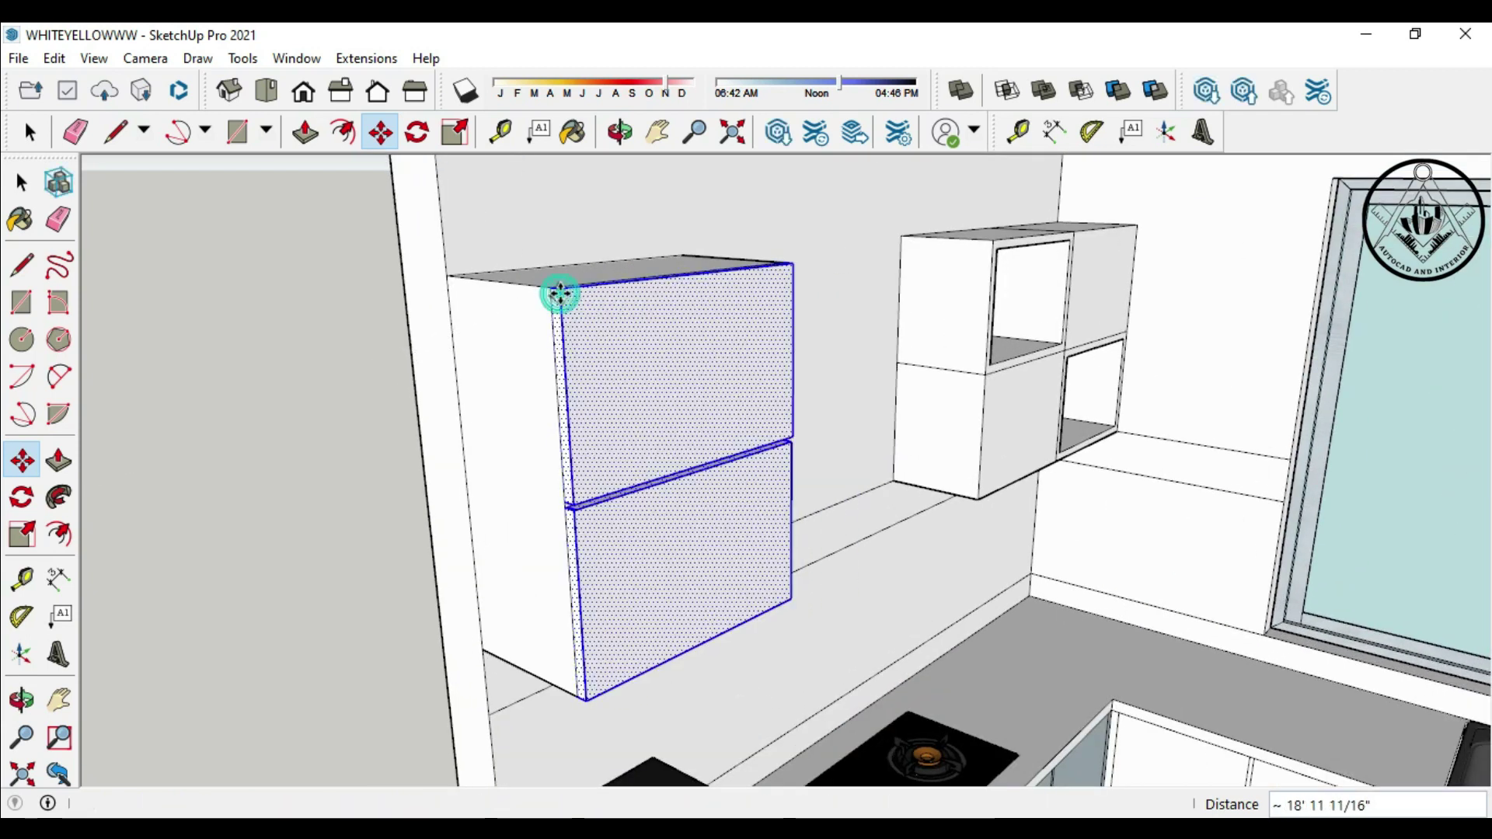
scroll(483, 333, down, 3)
scroll(583, 310, up, 1)
Select the top edge of the corner wall cabinet
key(space)
key(space)
scroll(562, 302, up, 2)
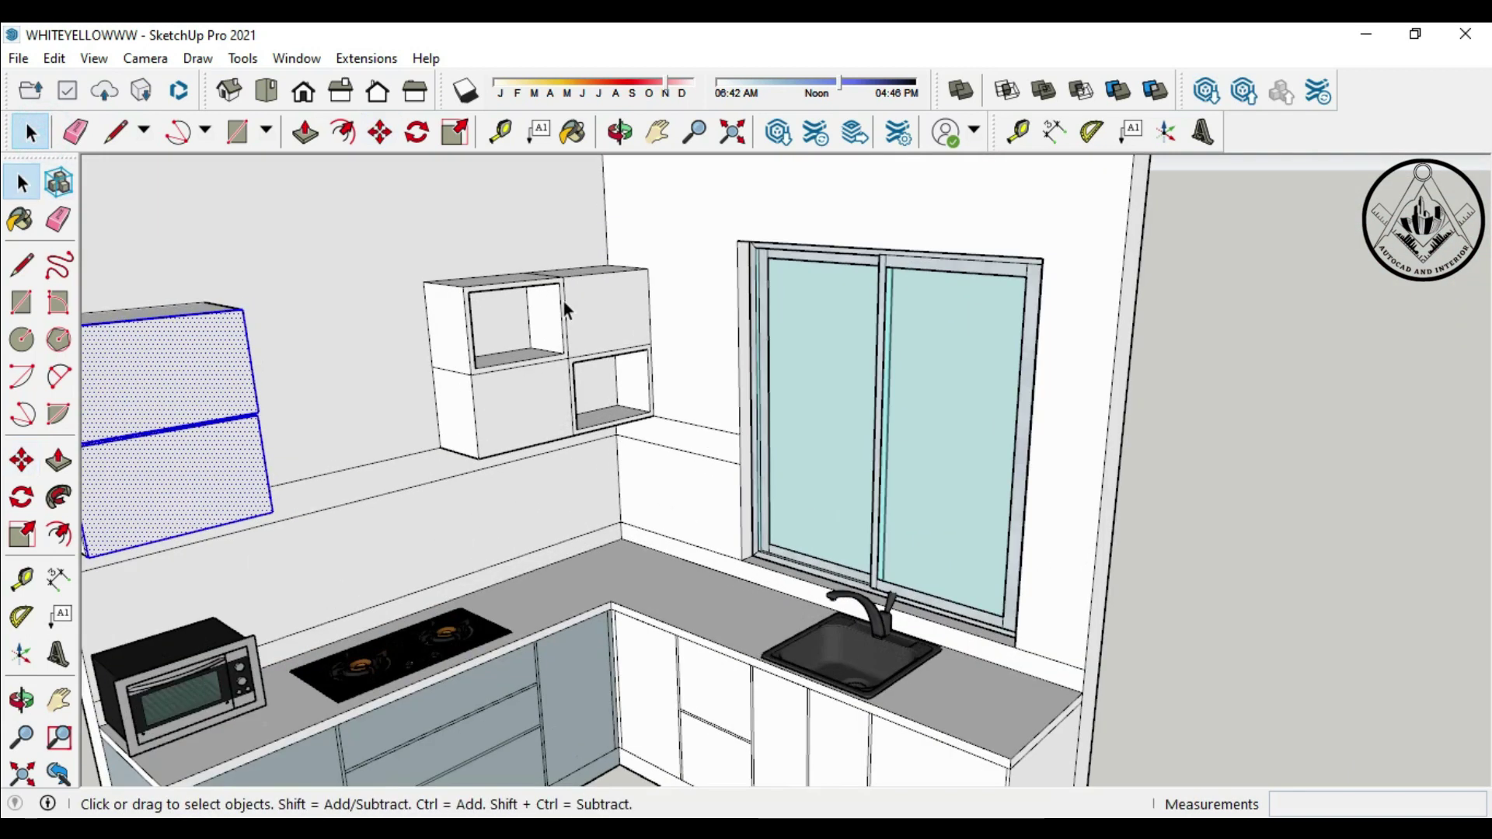
scroll(608, 268, up, 3)
click(623, 245)
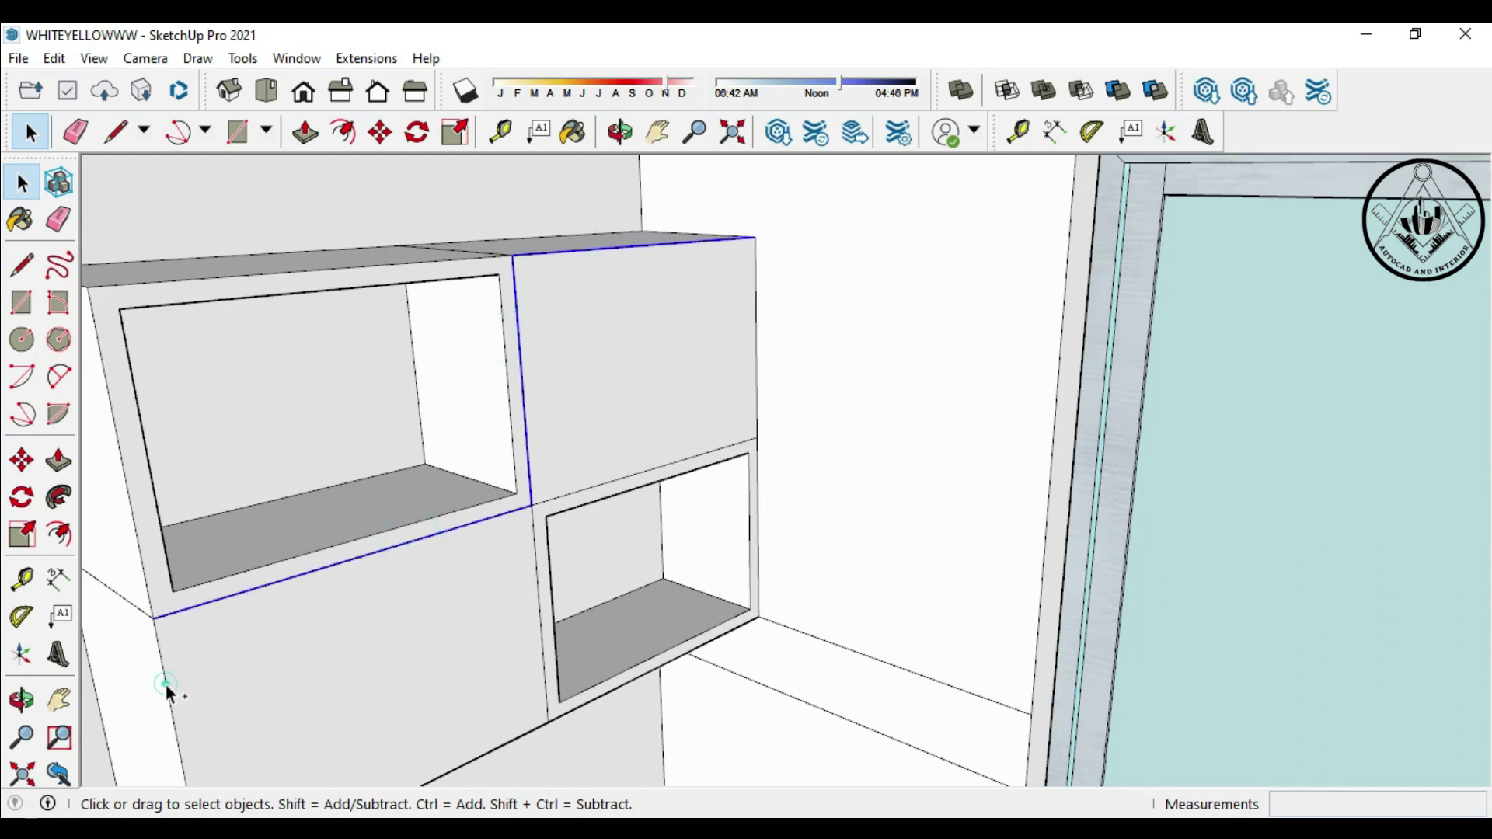
Paste another copy of the outline edges below the kitchen
scroll(466, 383, down, 3)
scroll(475, 376, down, 4)
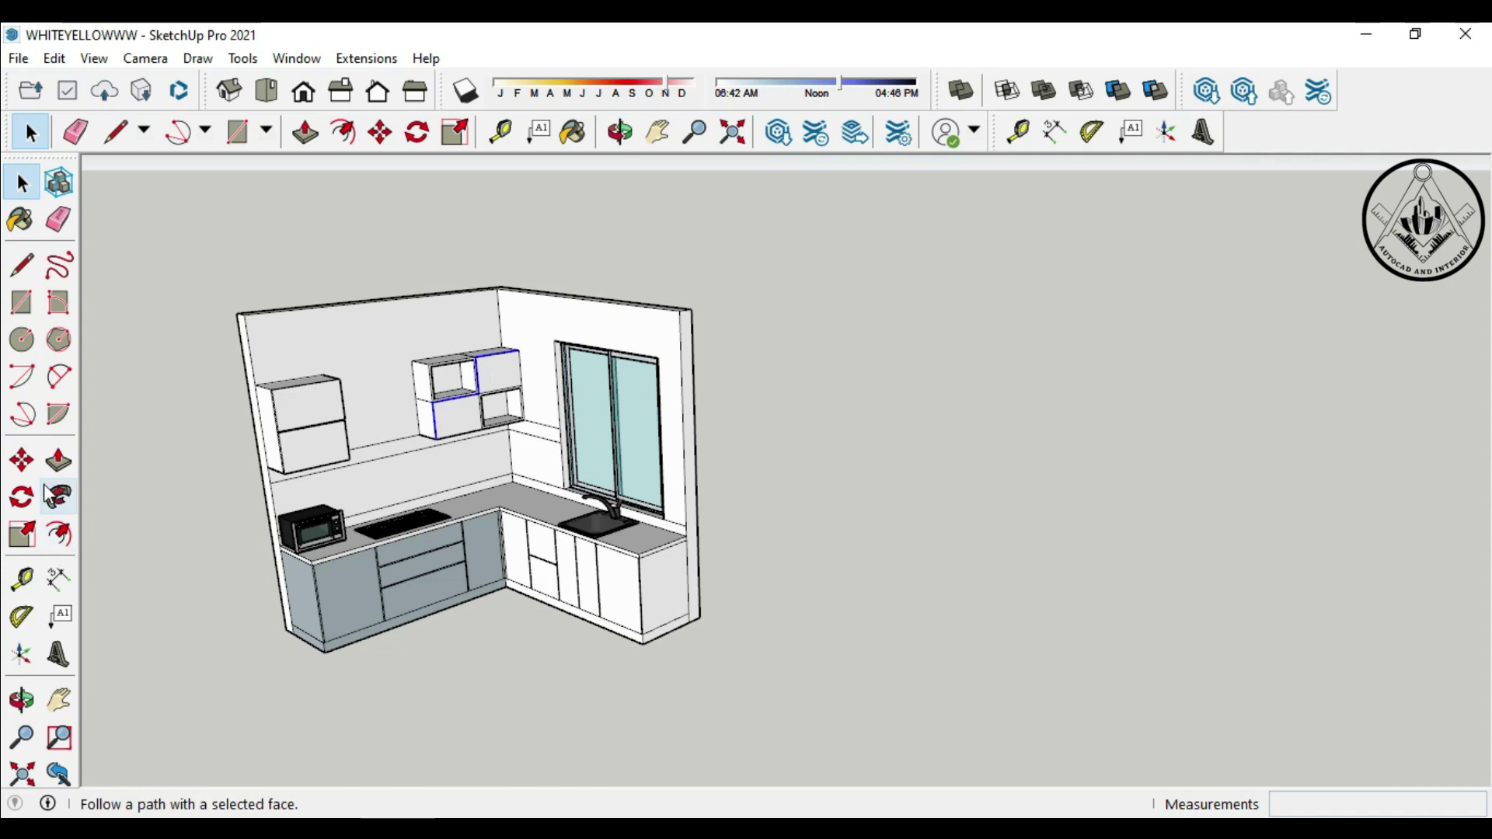
click(21, 460)
scroll(516, 344, down, 1)
scroll(509, 467, down, 2)
key(ctrl+v)
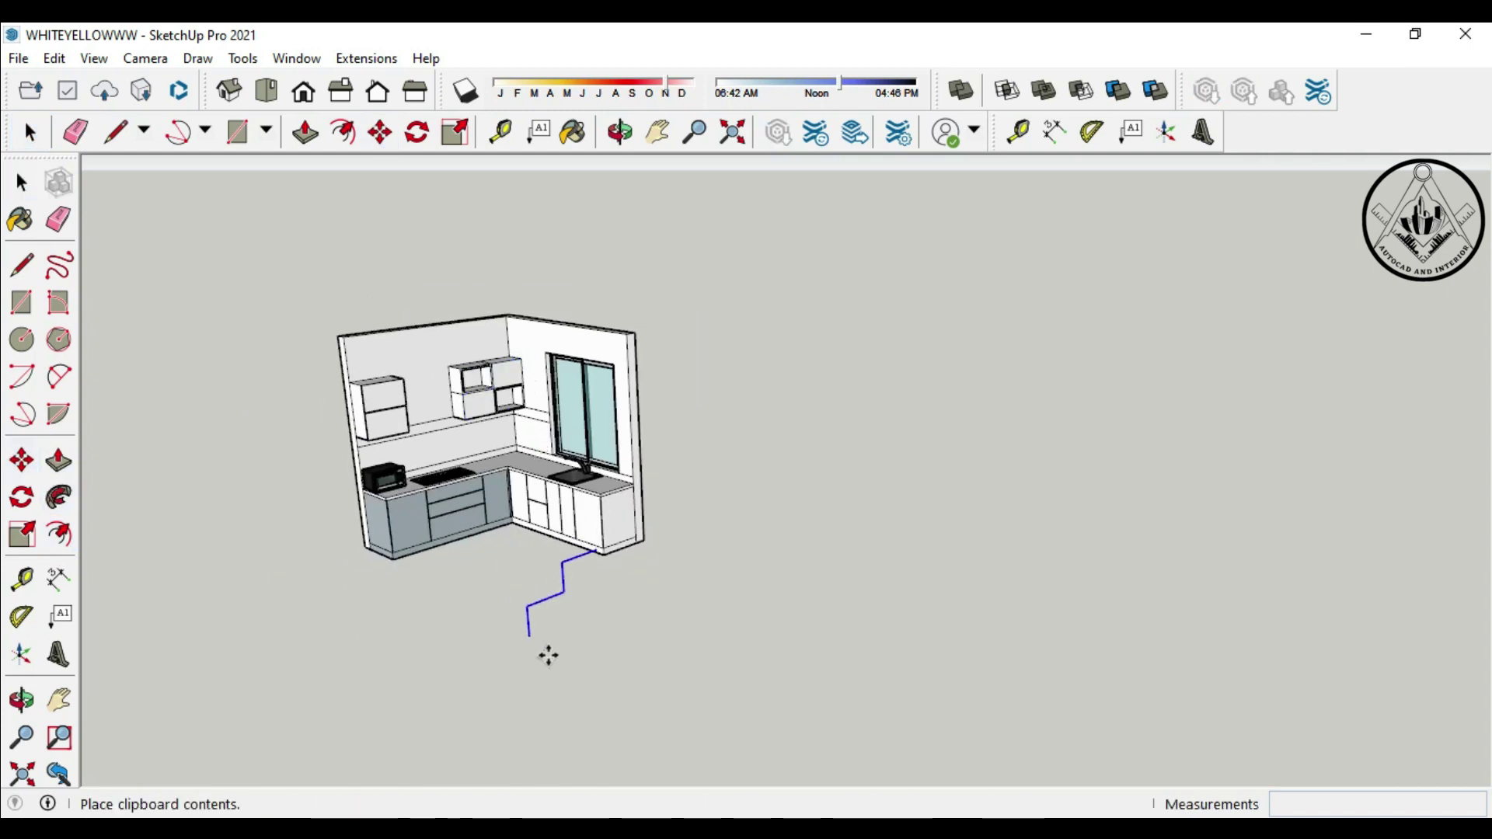
click(581, 688)
Draw diagonally offset lower and upper panel rectangles along the pasted outline
click(21, 303)
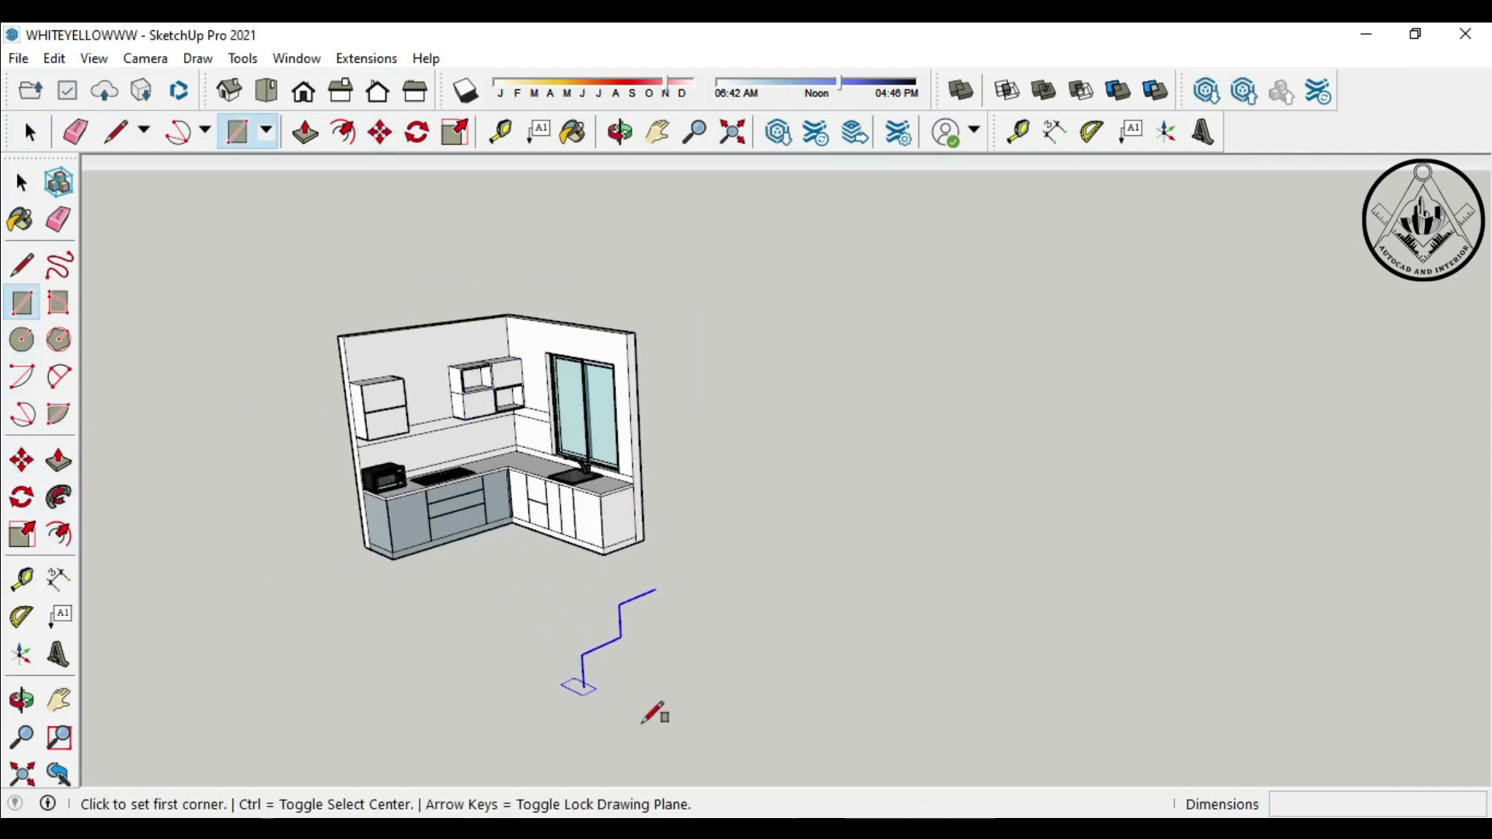
click(583, 687)
scroll(621, 664, up, 1)
click(636, 579)
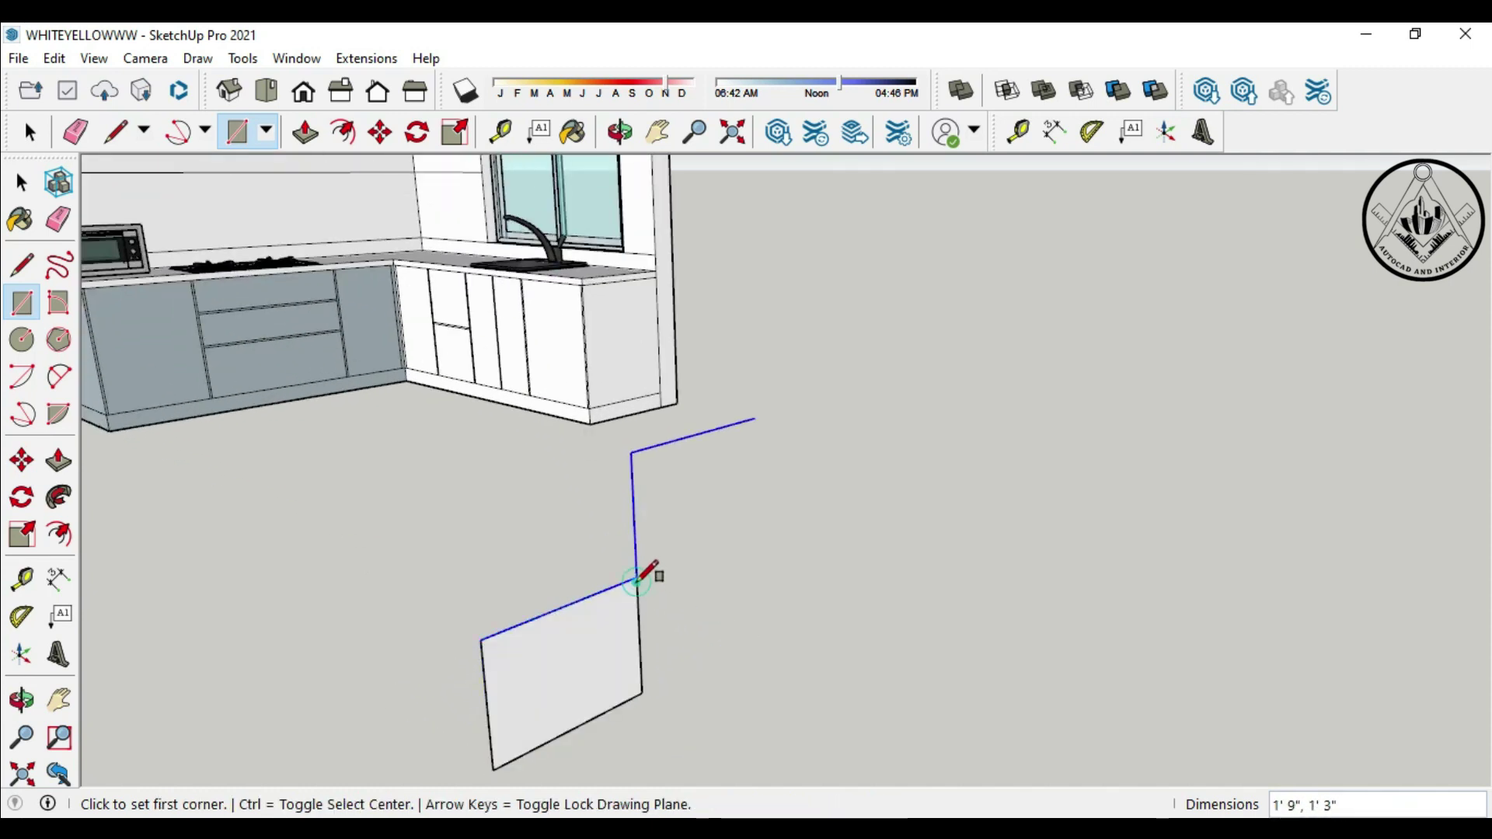
click(635, 577)
click(753, 419)
Push/Pull both new panel faces to 1" thickness
click(59, 460)
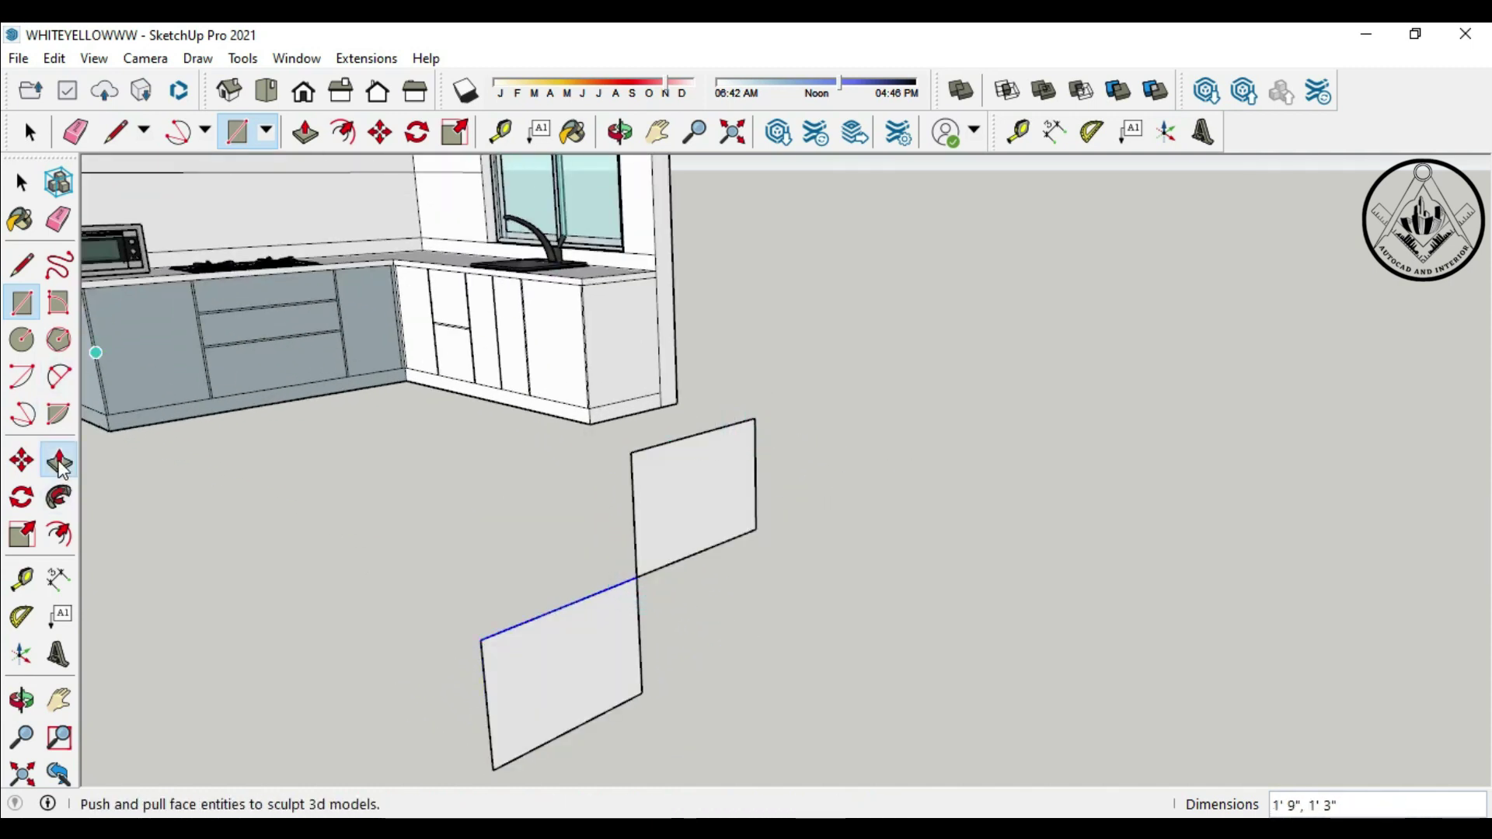
click(684, 490)
click(704, 501)
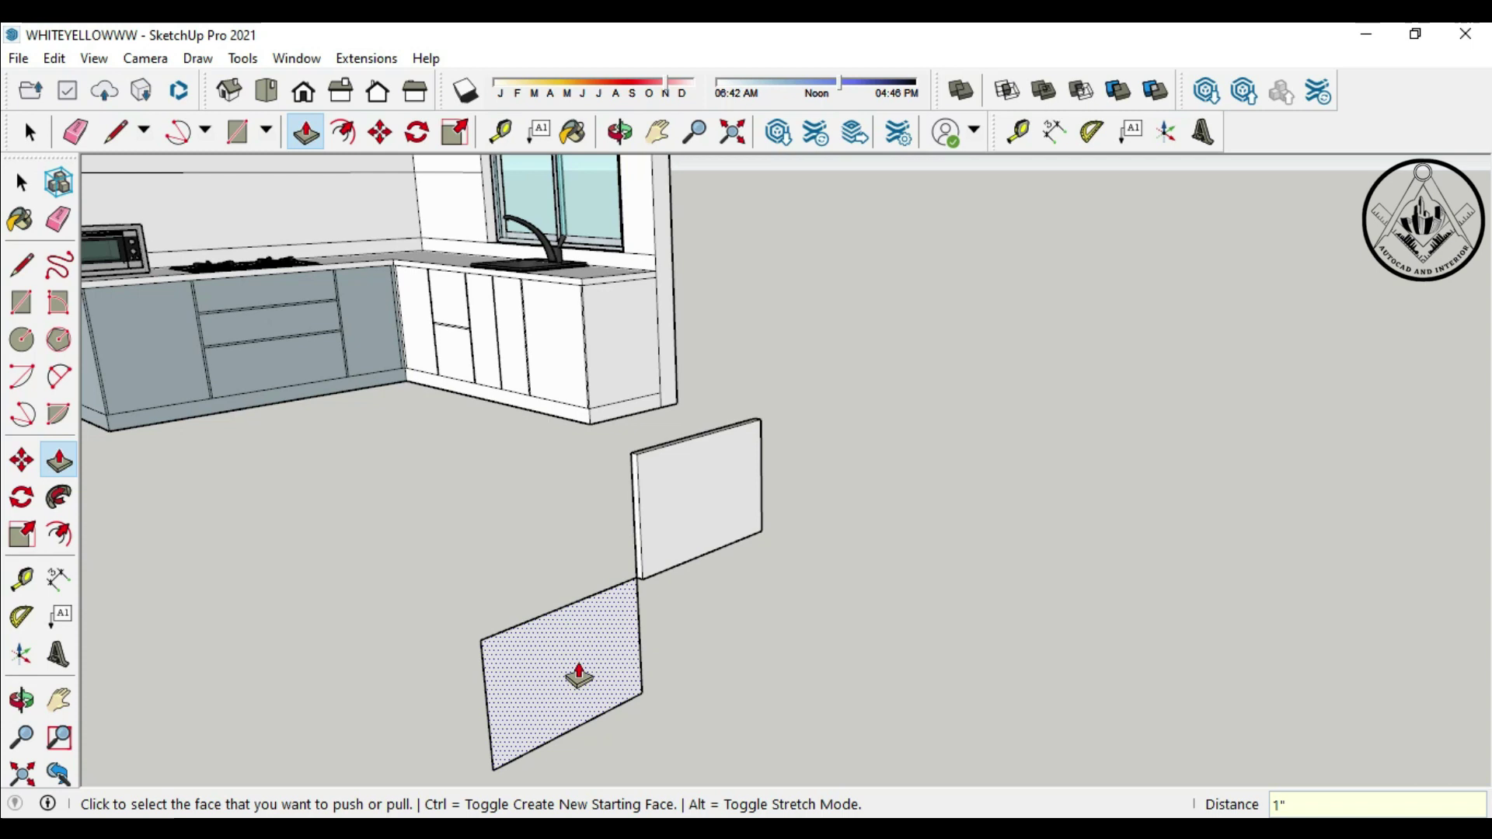
click(582, 676)
click(583, 682)
scroll(466, 540, down, 2)
scroll(466, 540, down, 1)
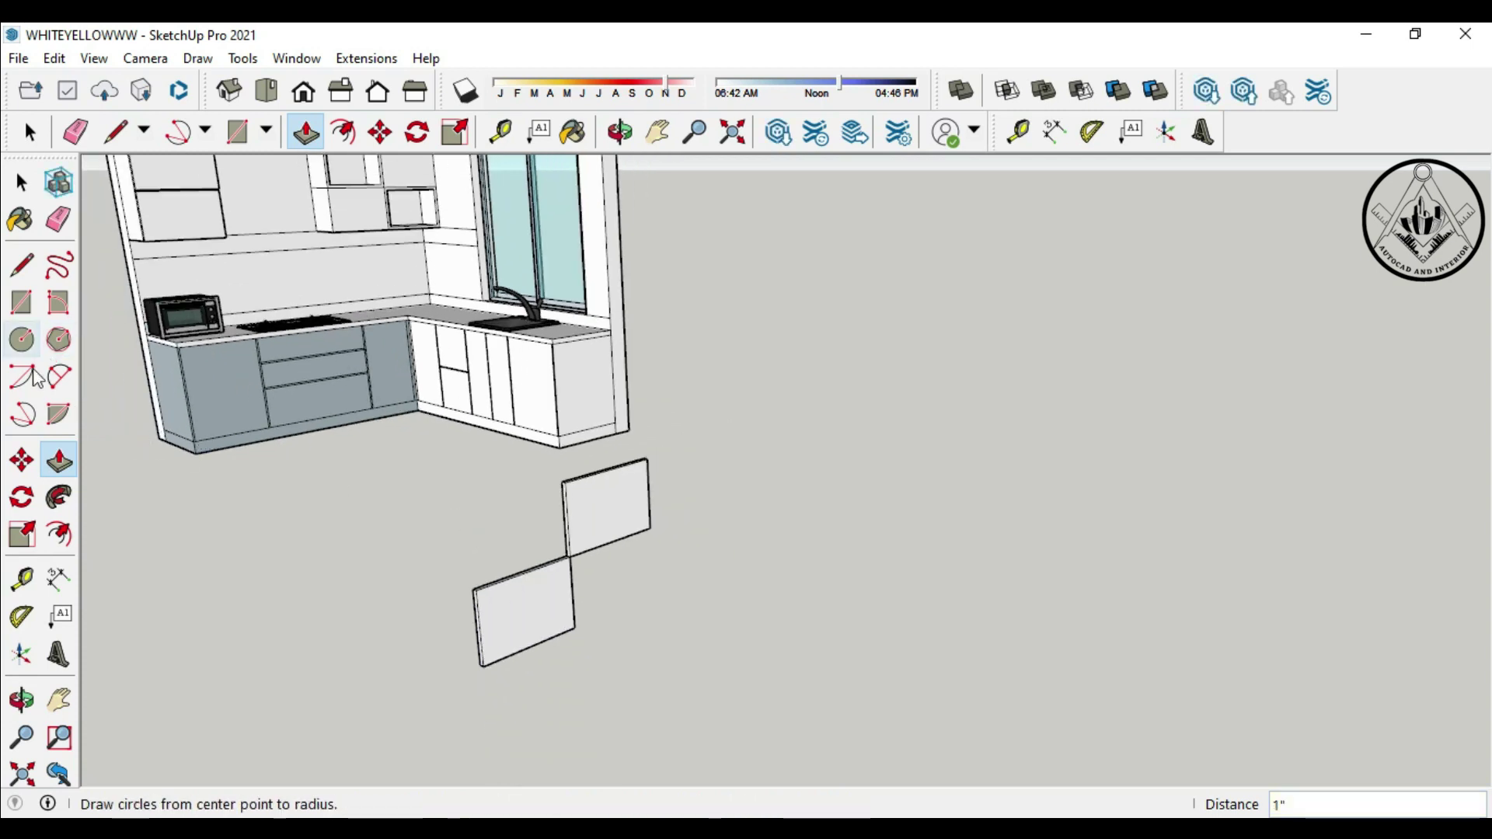
Move both panels onto the corner wall cabinet beside the window
key(space)
drag(691, 713, 409, 459)
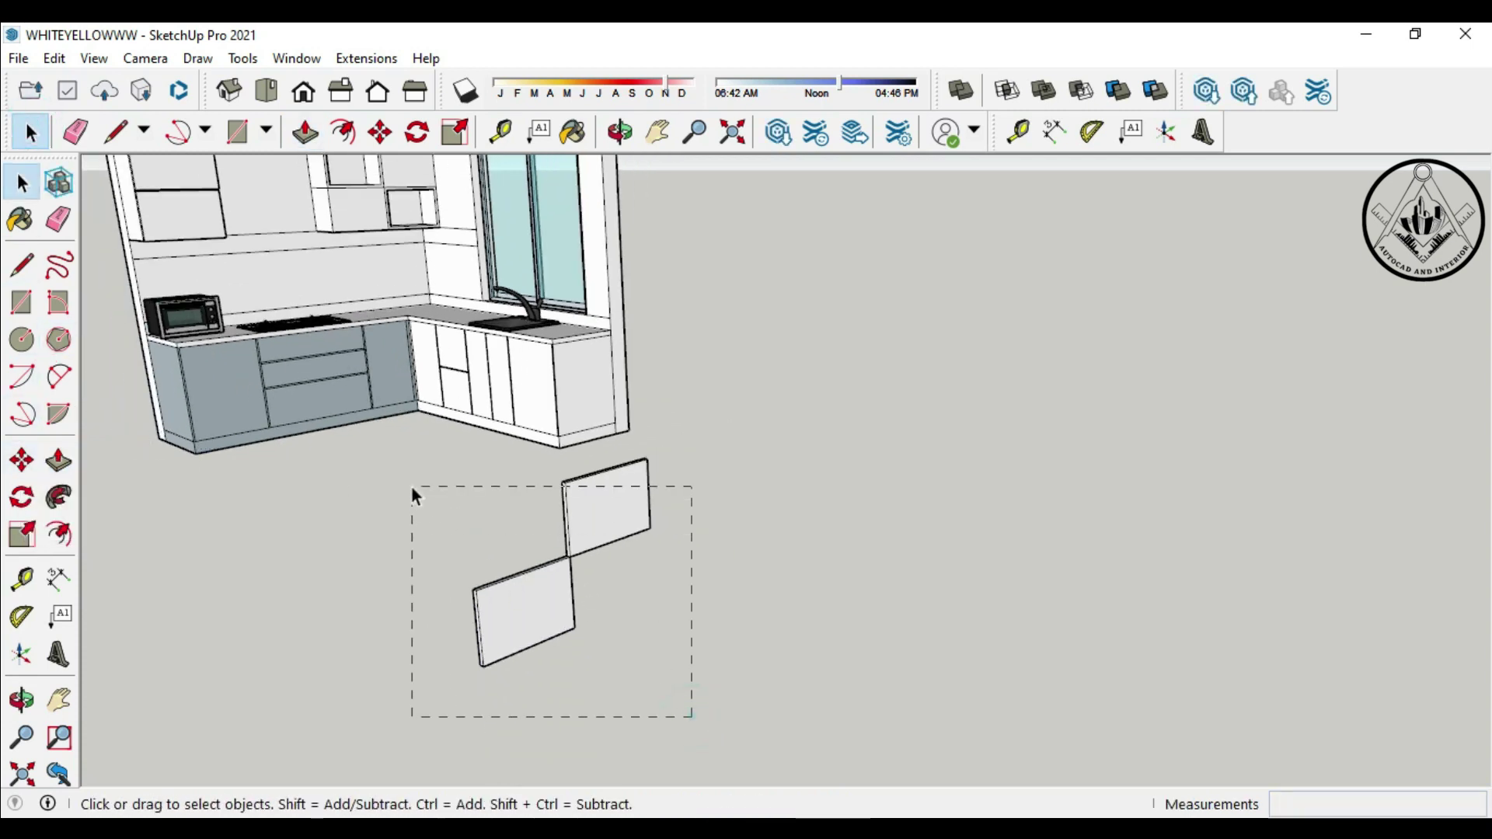
key(m)
scroll(463, 635, up, 3)
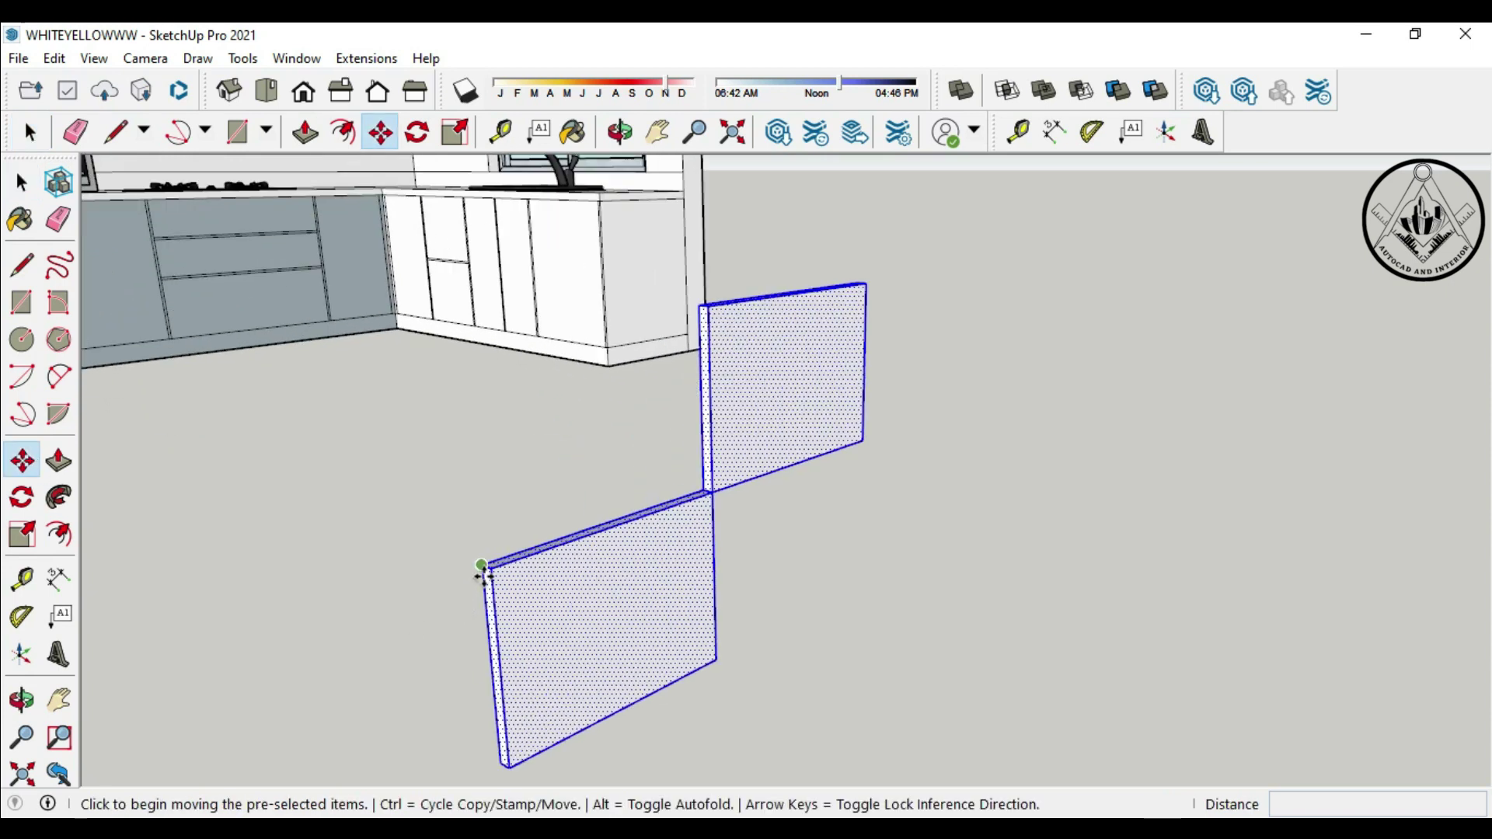
click(476, 566)
scroll(569, 609, down, 4)
scroll(593, 632, up, 2)
scroll(471, 342, up, 3)
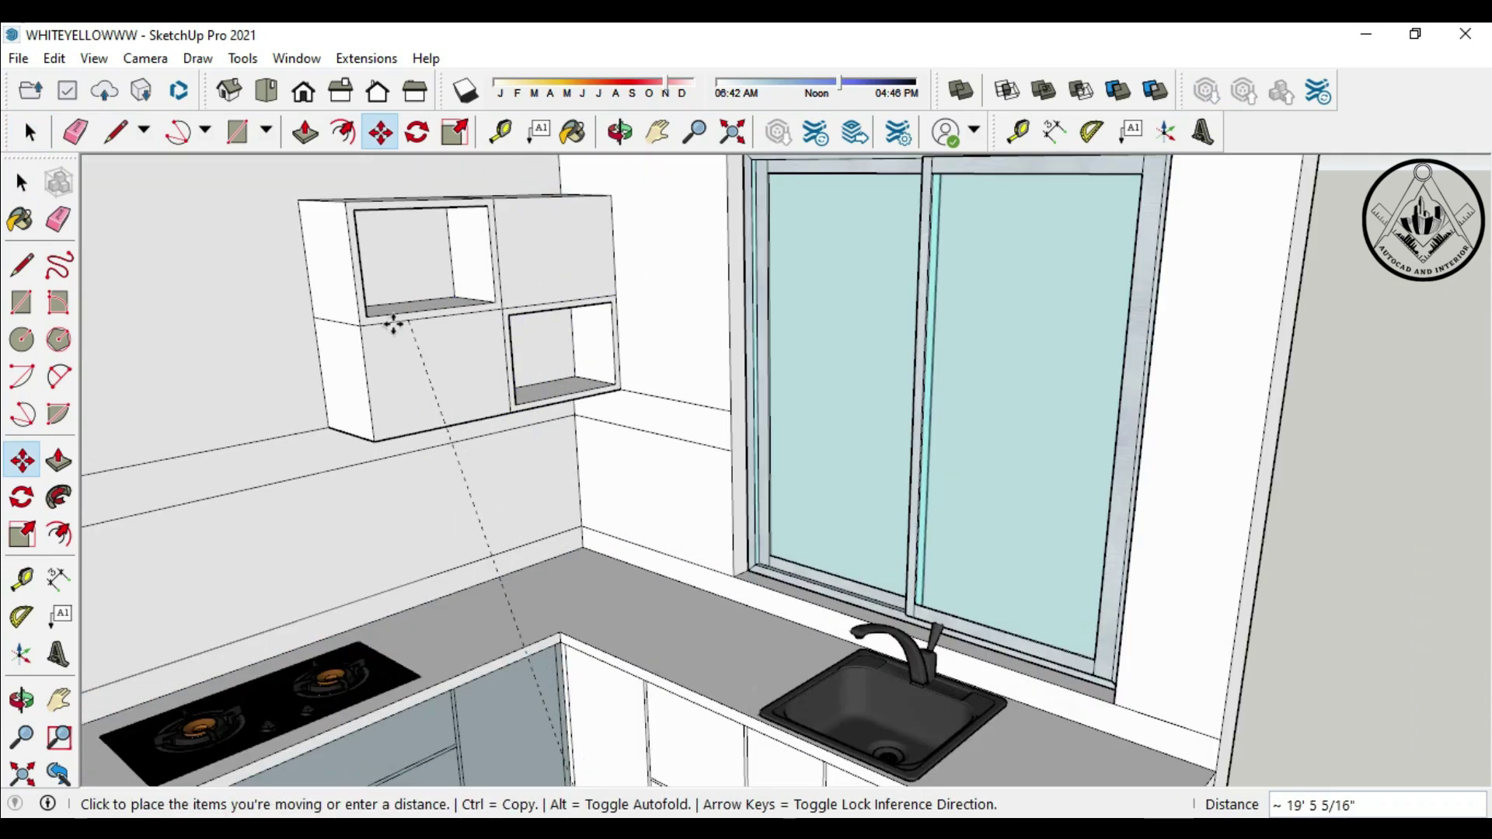
scroll(389, 323, up, 3)
click(570, 466)
scroll(570, 466, down, 6)
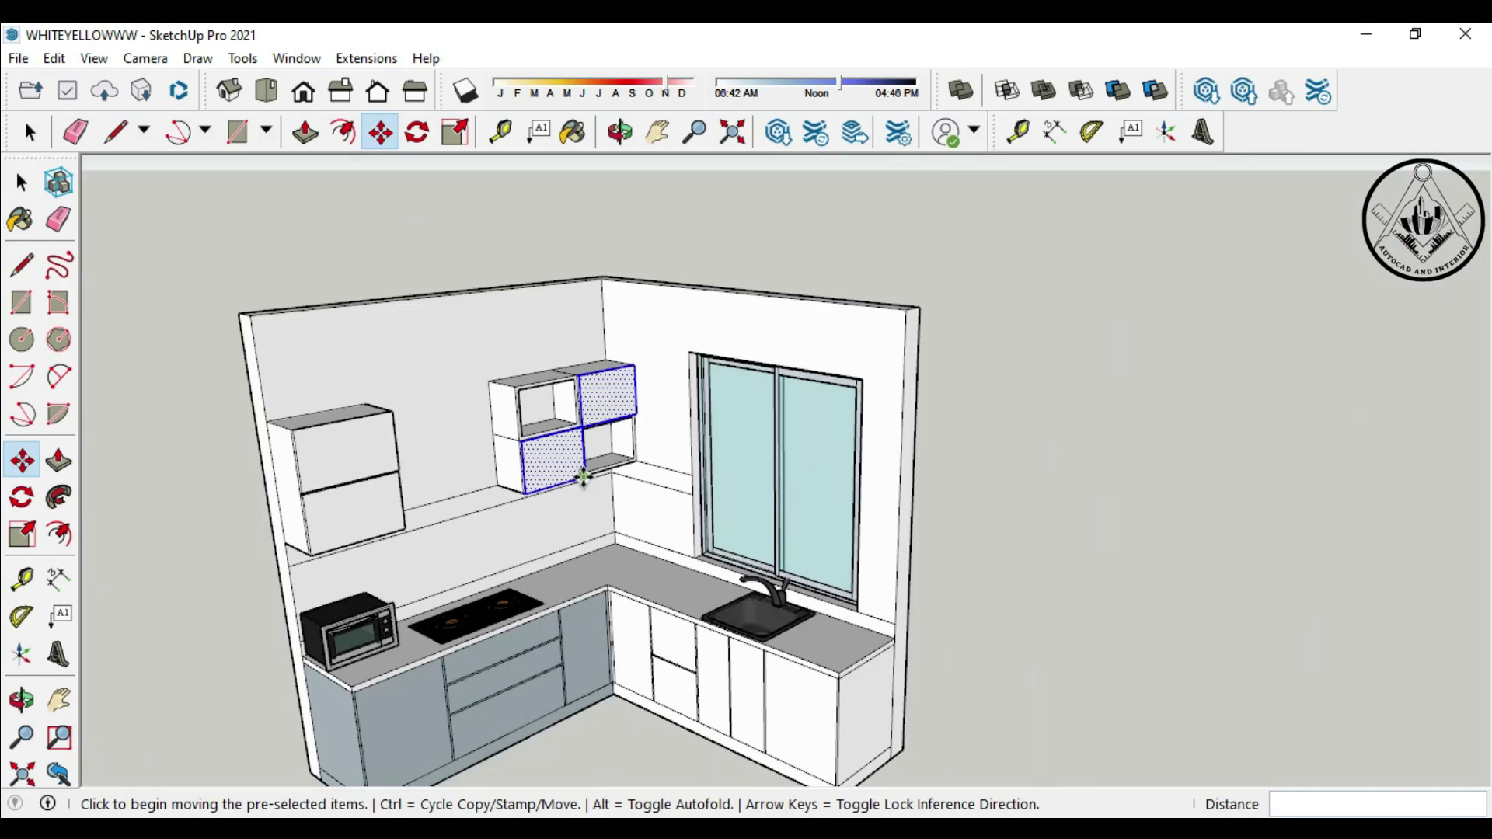
scroll(575, 466, down, 3)
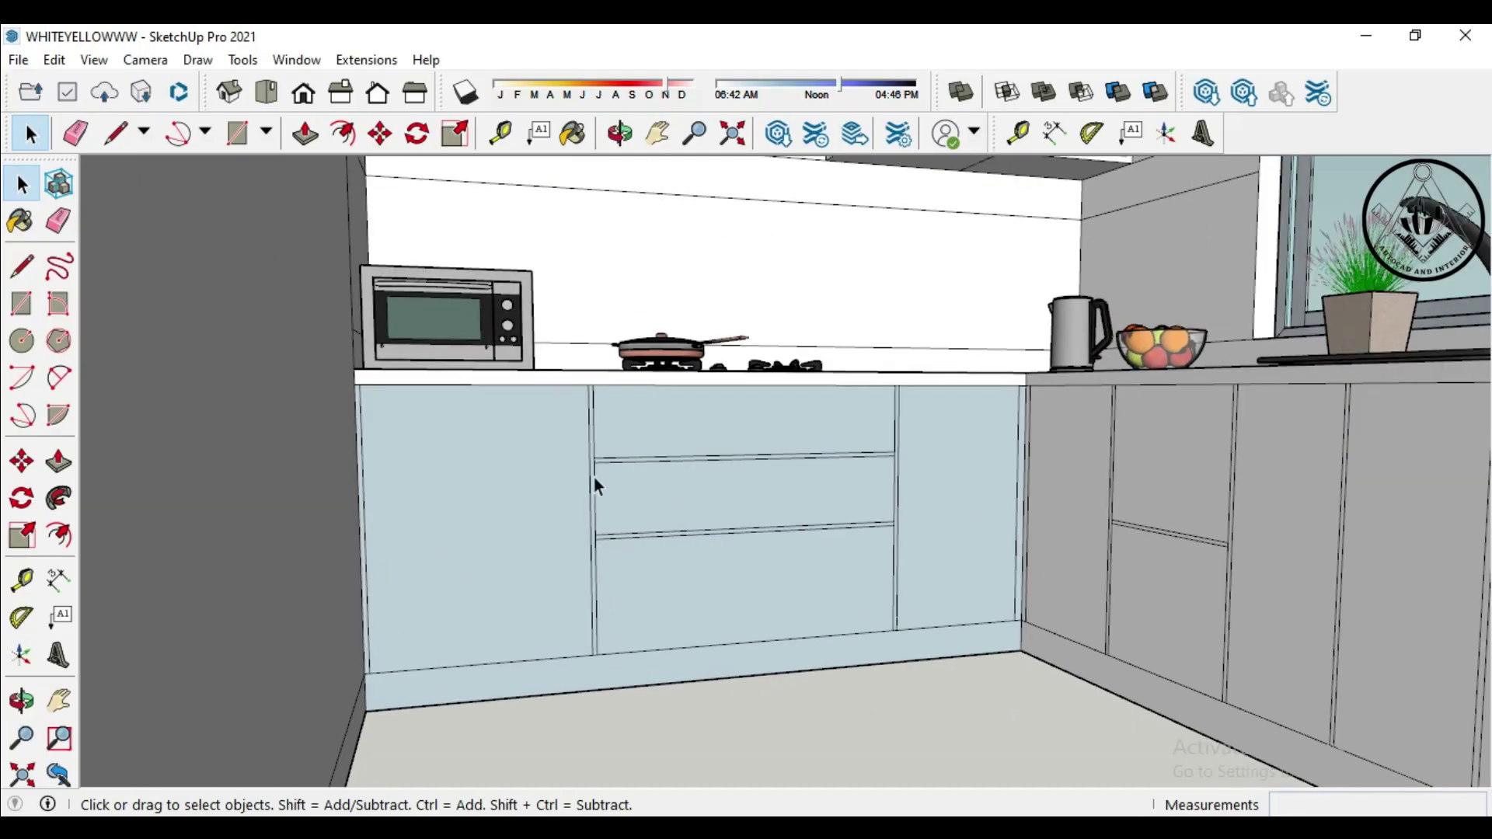
Select the left base cabinet front's drawer, divider and side edges
ctrl+click(365, 498)
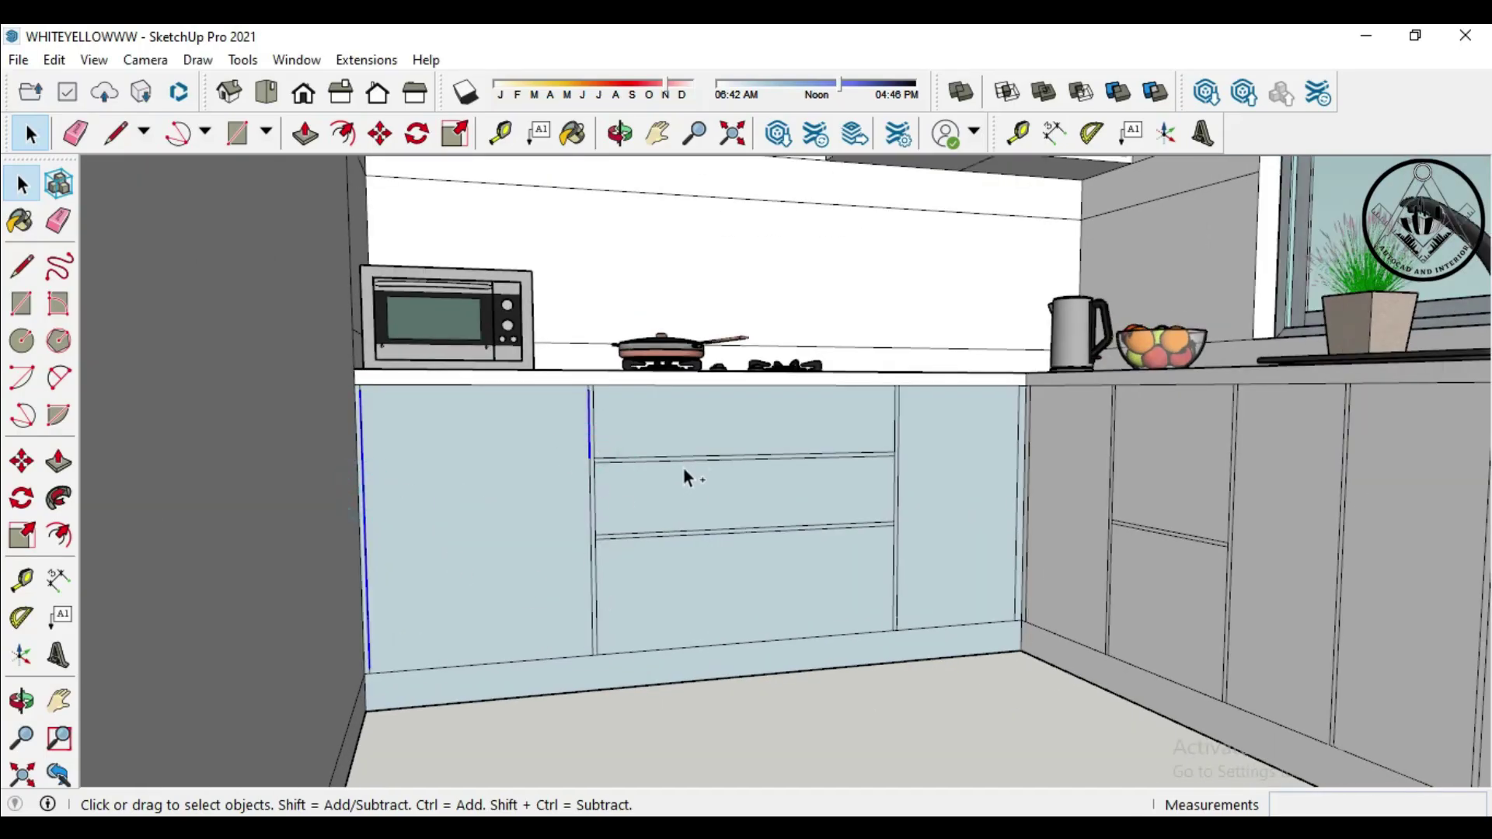
scroll(746, 441, up, 1)
ctrl+click(709, 461)
ctrl+click(555, 431)
ctrl+click(597, 467)
ctrl+click(599, 561)
ctrl+click(559, 609)
ctrl+click(931, 469)
ctrl+click(1075, 464)
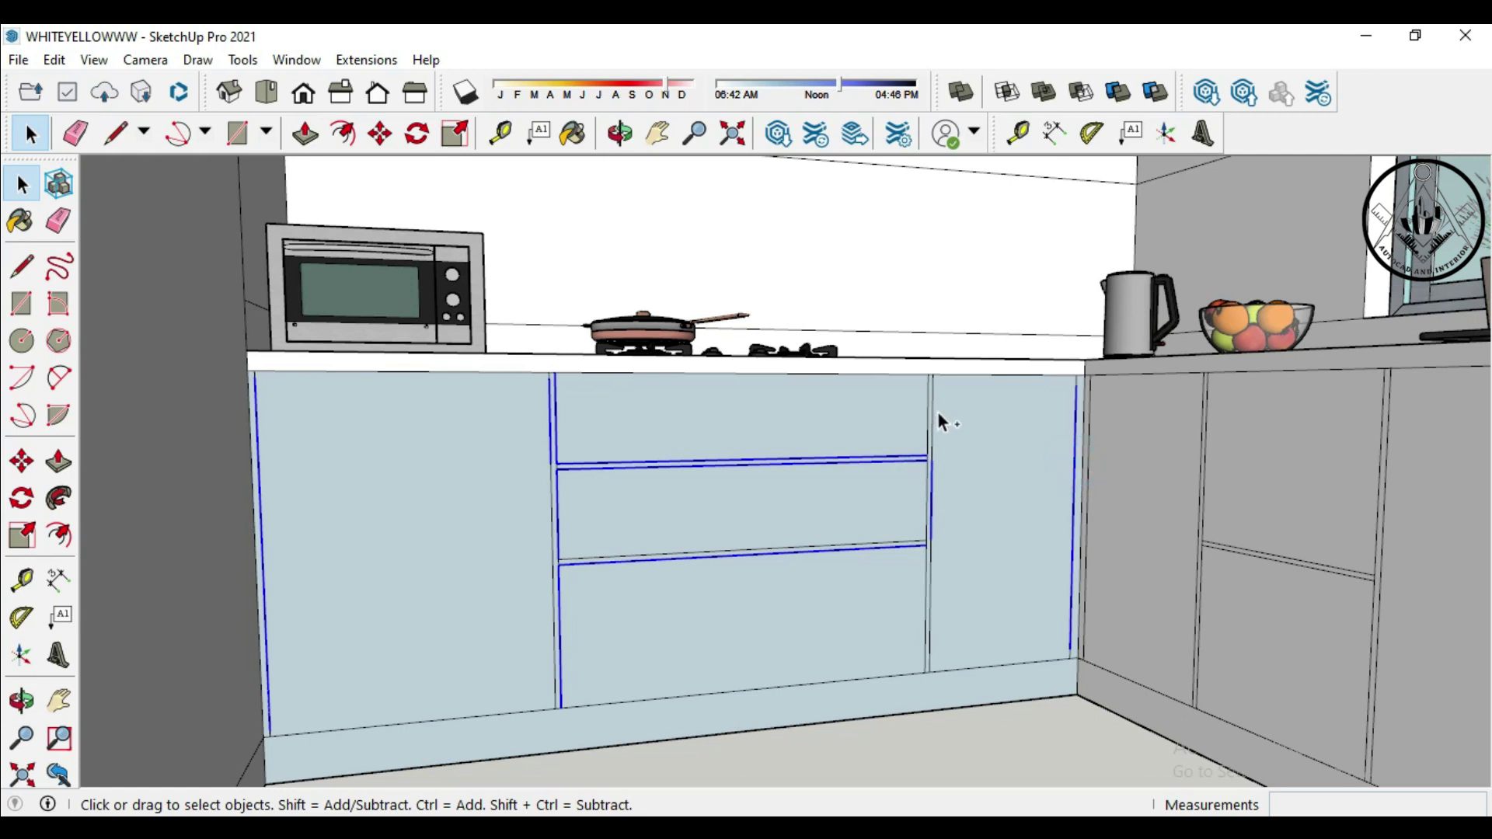
ctrl+click(930, 416)
ctrl+click(930, 610)
Paste a copy of the selected drawer outline lines
scroll(1074, 661, up, 3)
scroll(1060, 668, up, 2)
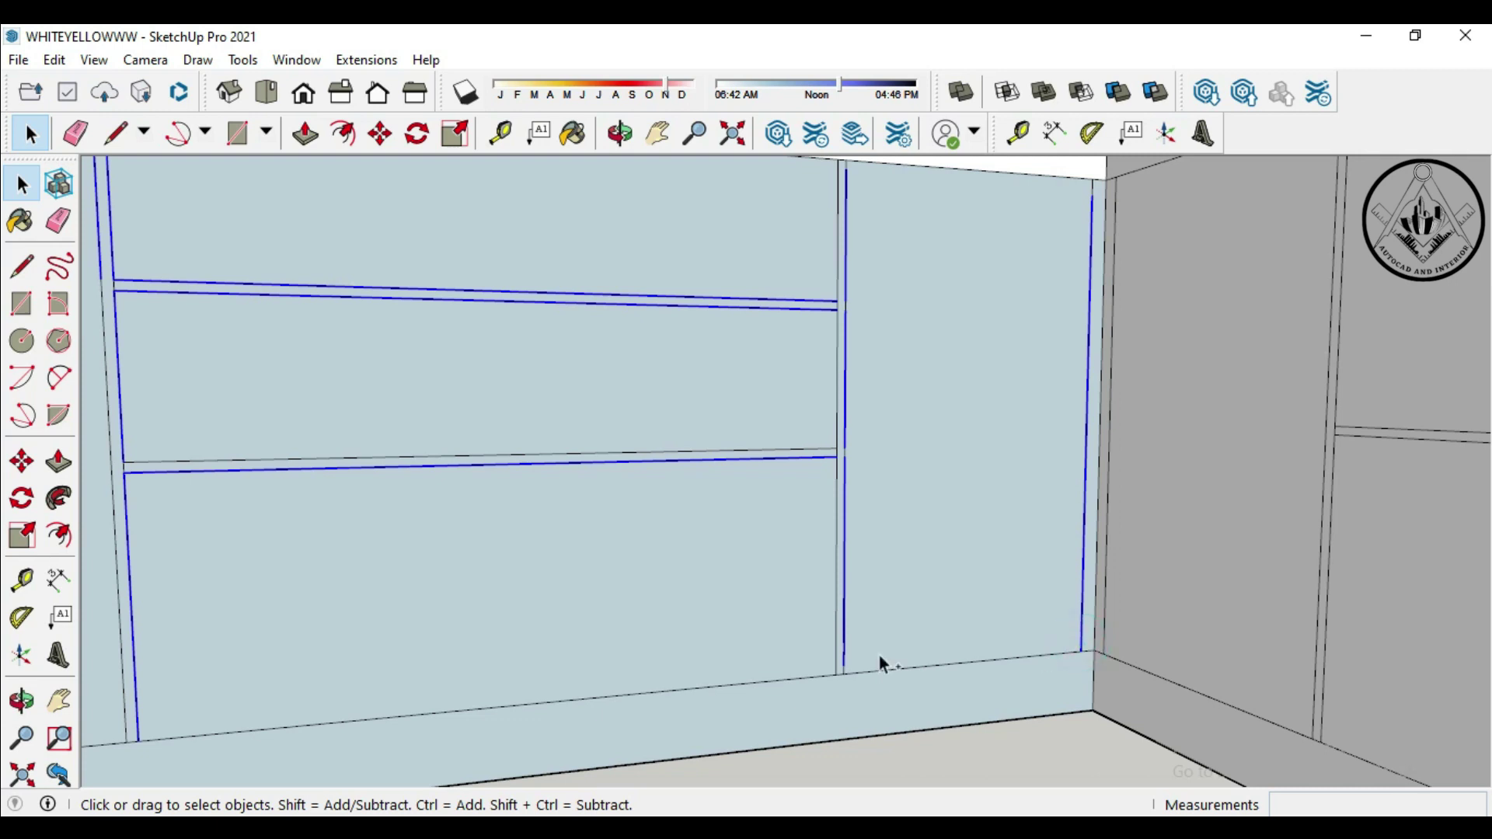
scroll(916, 645, down, 2)
scroll(1057, 279, up, 3)
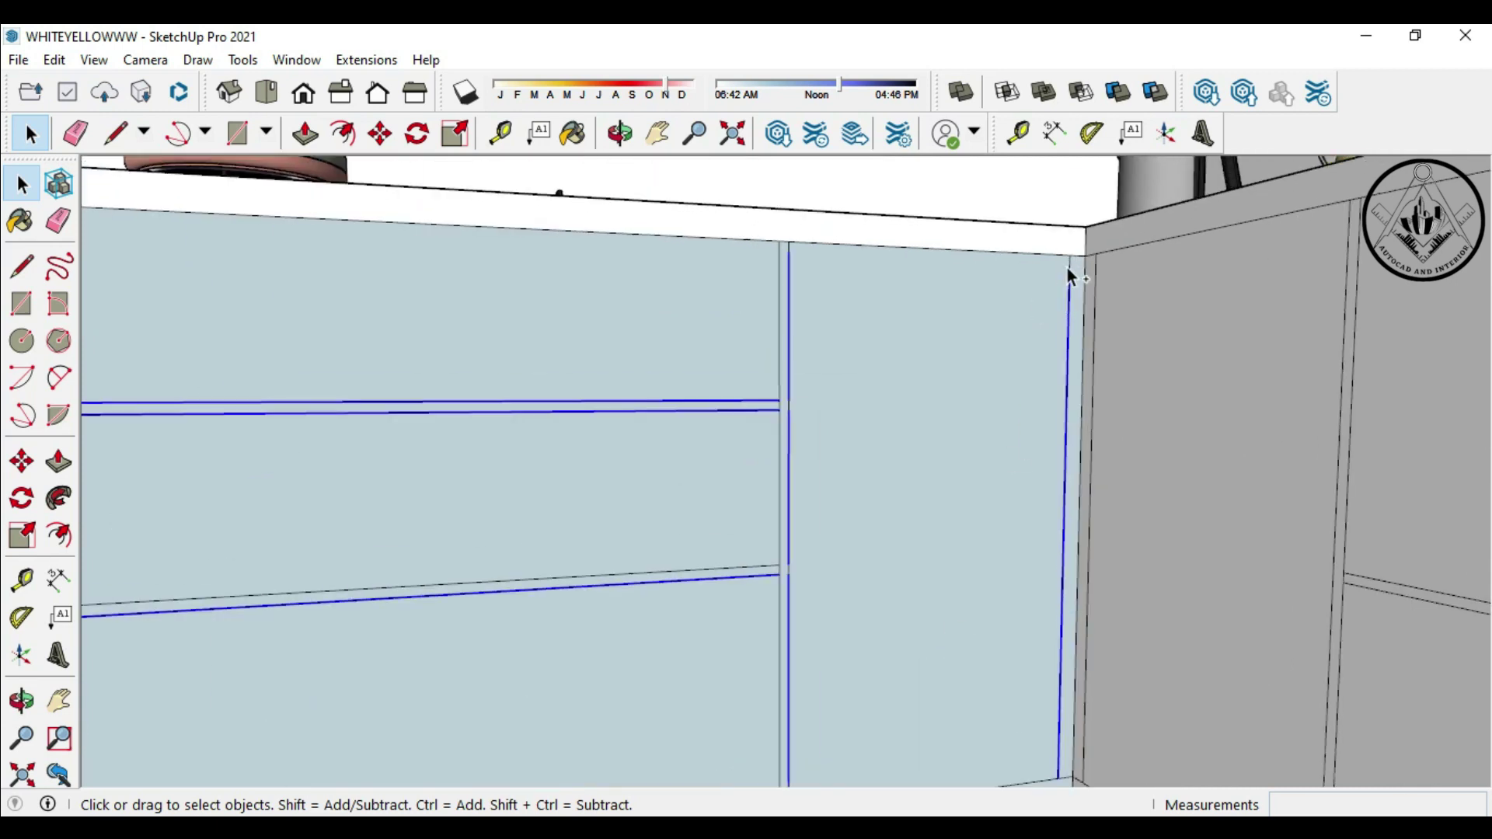
scroll(1070, 276, up, 1)
scroll(999, 308, down, 1)
scroll(1000, 307, down, 1)
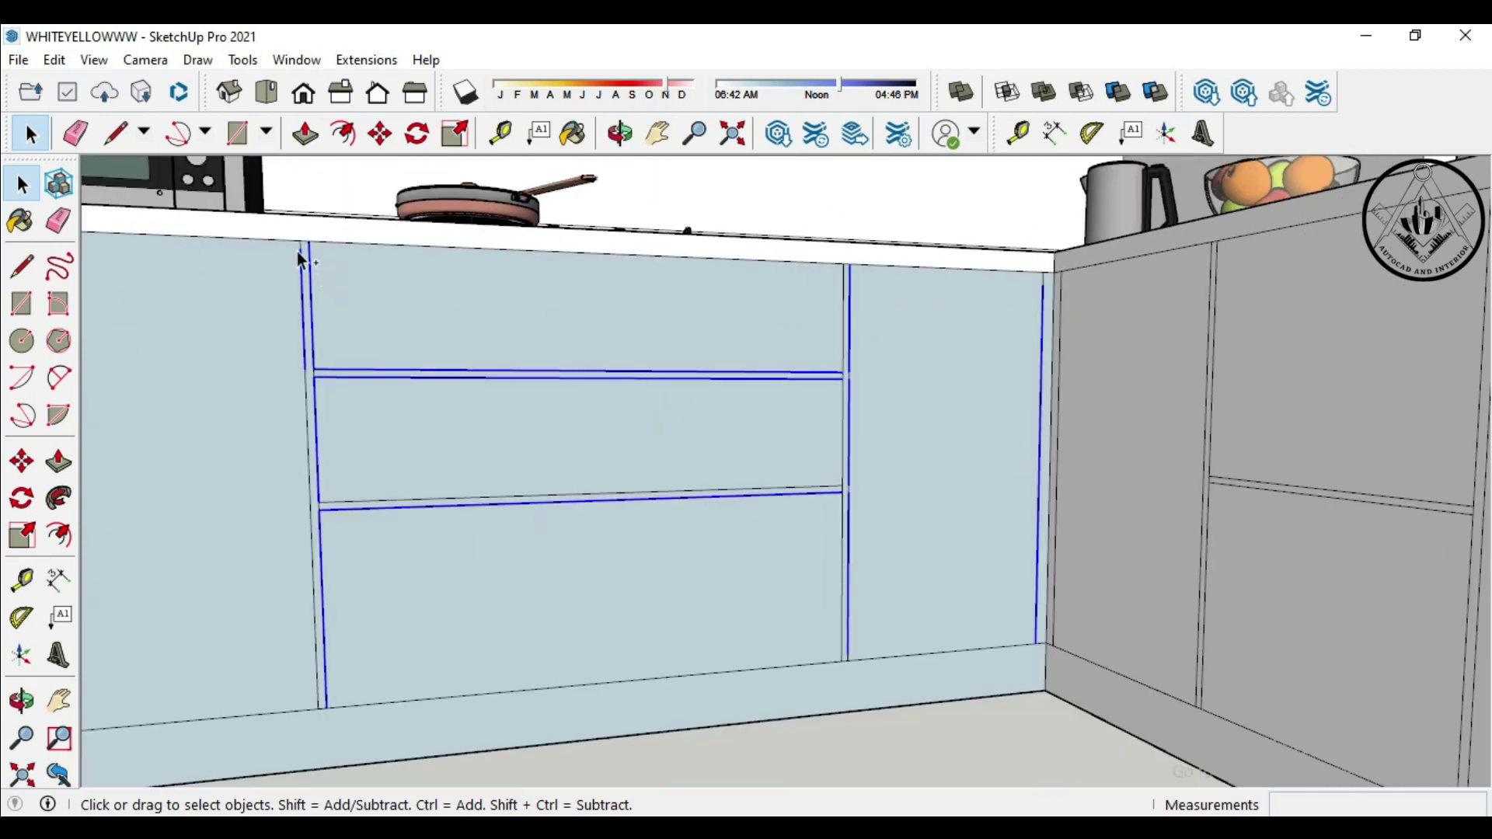
scroll(299, 246, up, 2)
scroll(304, 247, down, 1)
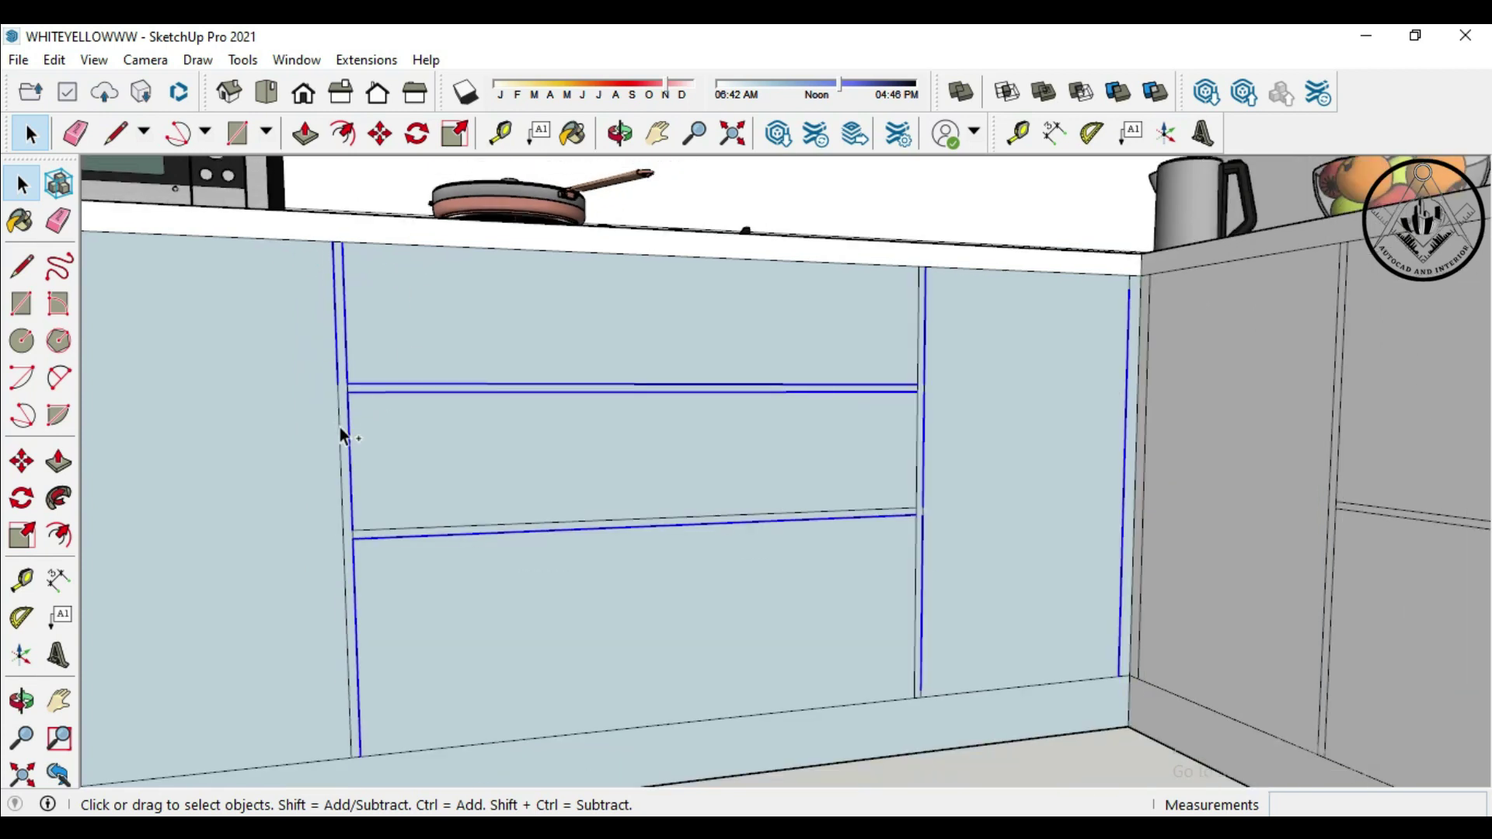
scroll(339, 746, up, 1)
scroll(362, 749, up, 1)
scroll(361, 748, down, 2)
scroll(560, 544, down, 2)
scroll(598, 514, down, 2)
scroll(637, 521, down, 1)
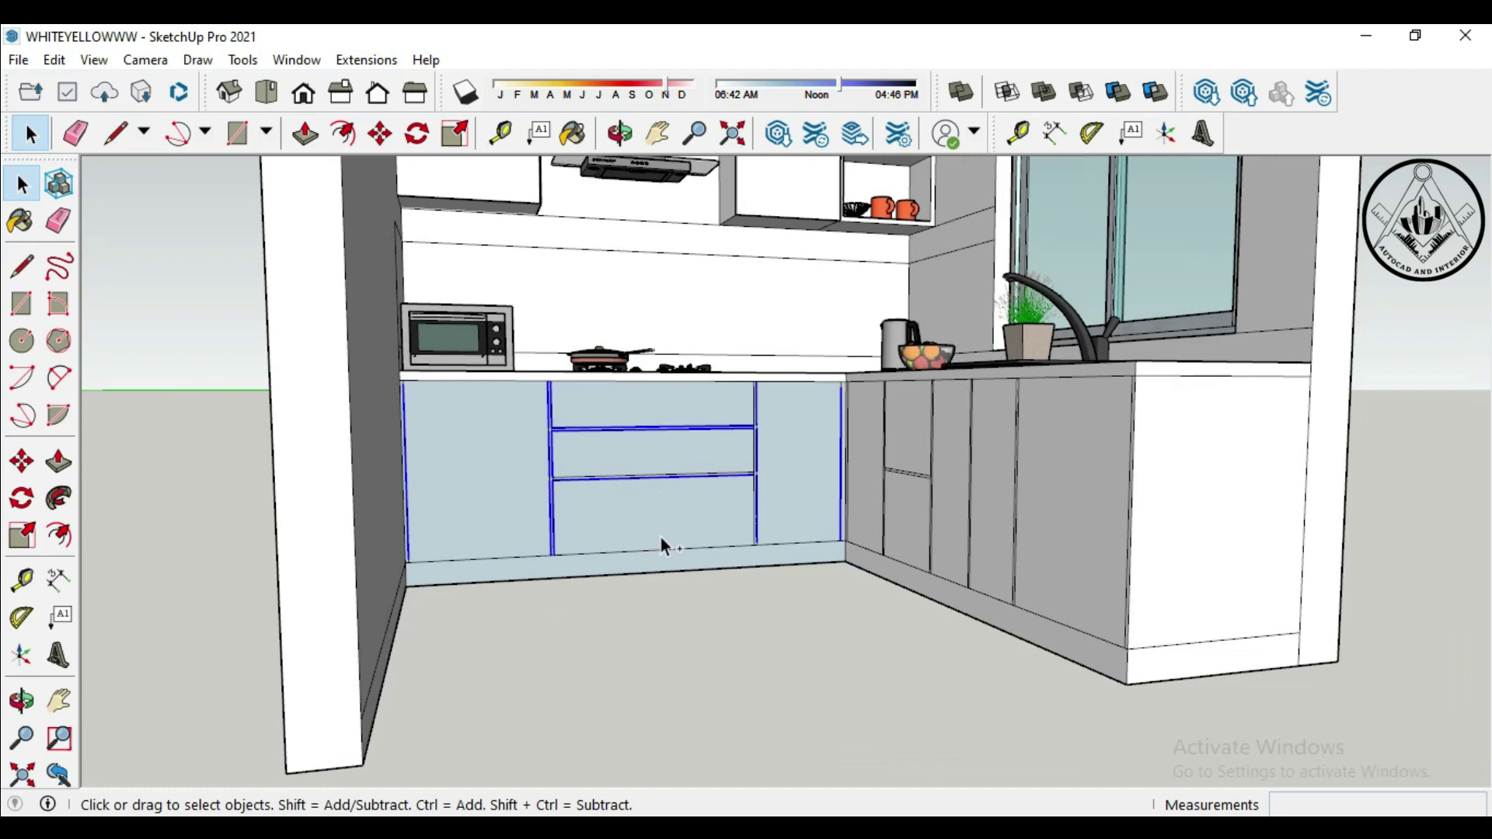
scroll(634, 509, down, 2)
key(m)
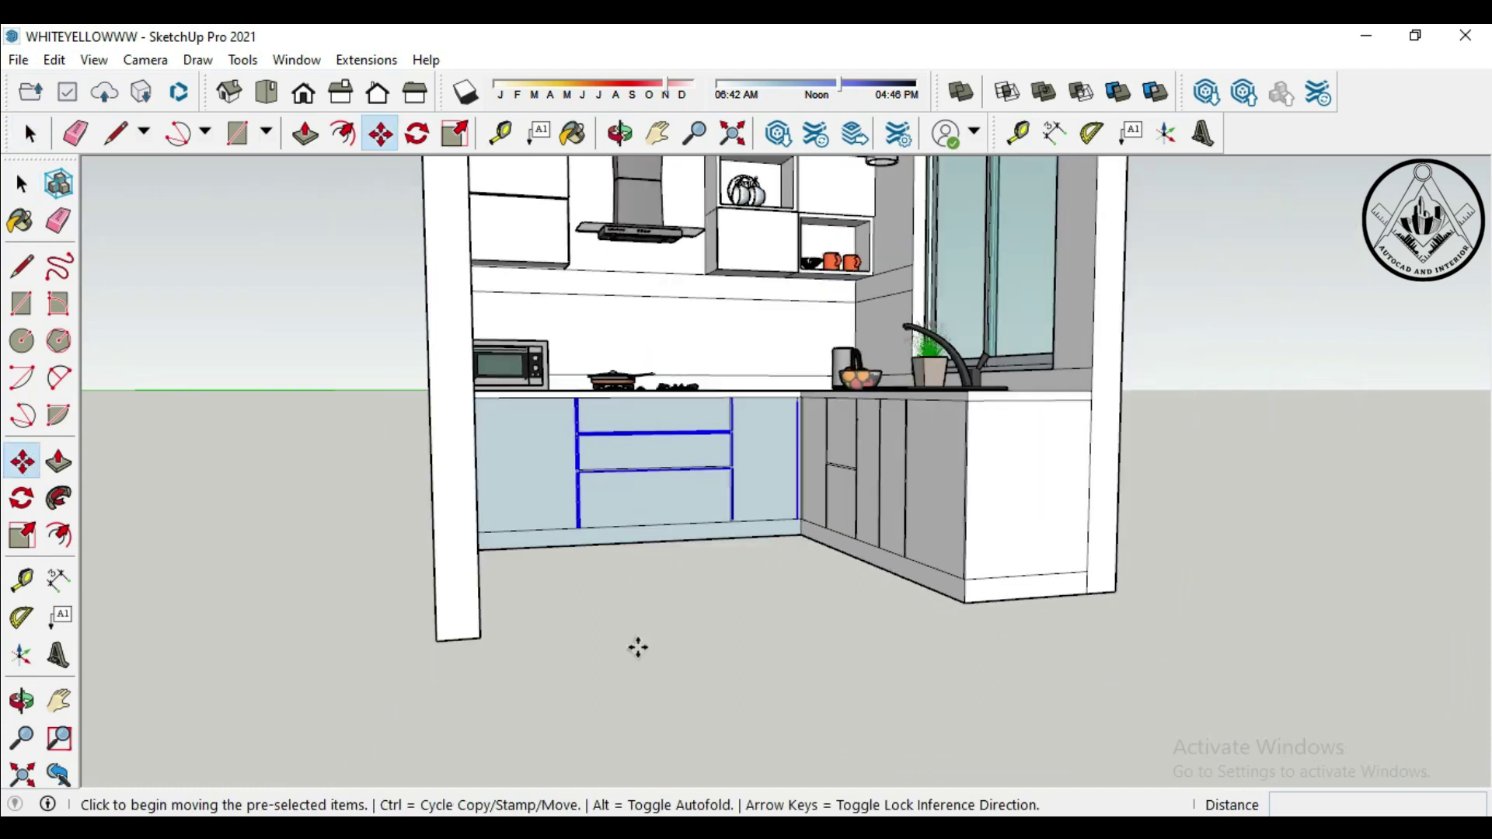
key(ctrl+v)
scroll(631, 651, down, 1)
scroll(513, 621, down, 1)
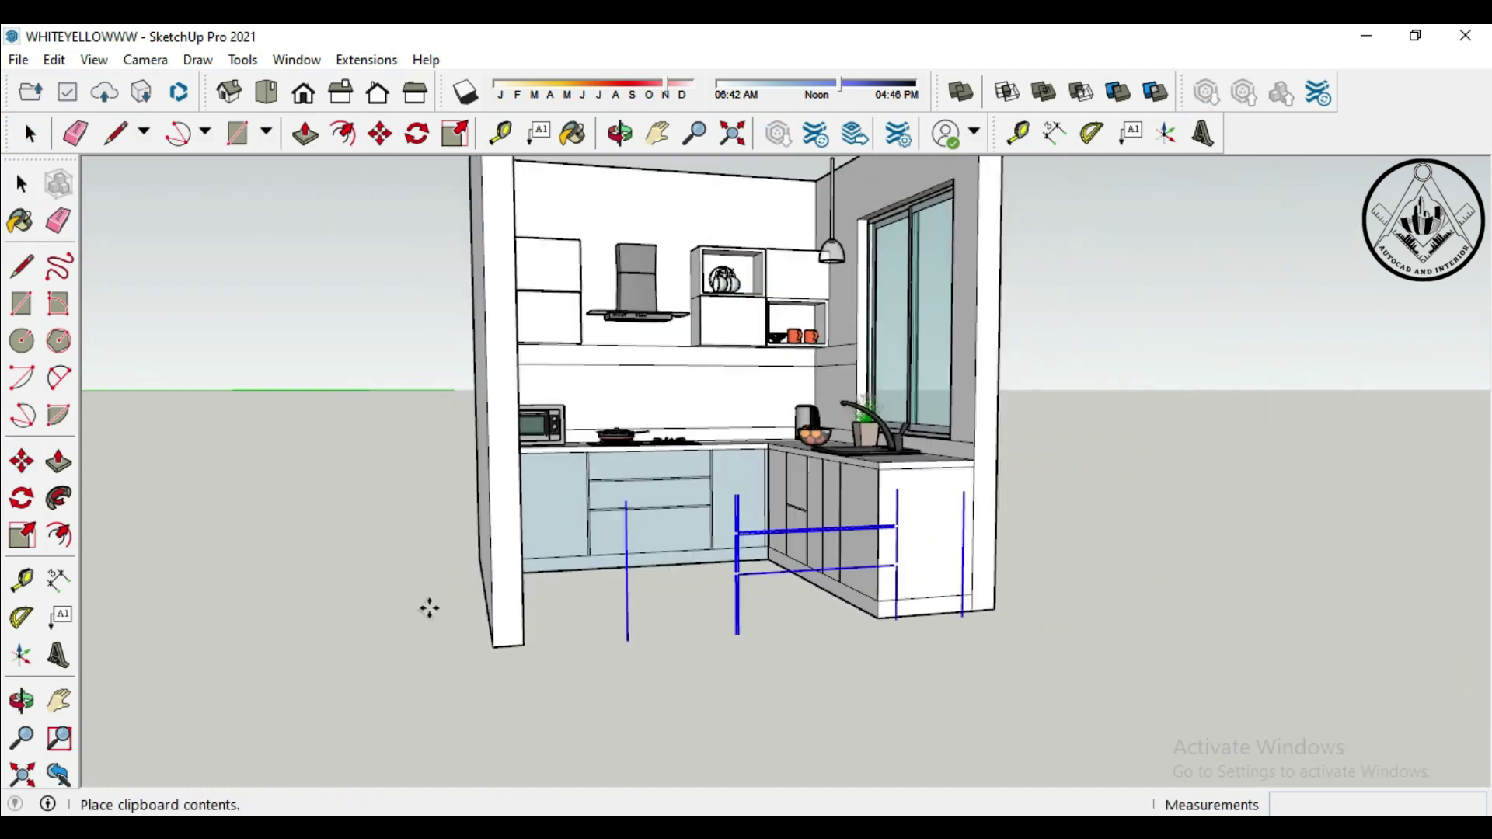
Drop the pasted drawer lines on the ground left of the kitchen
click(130, 599)
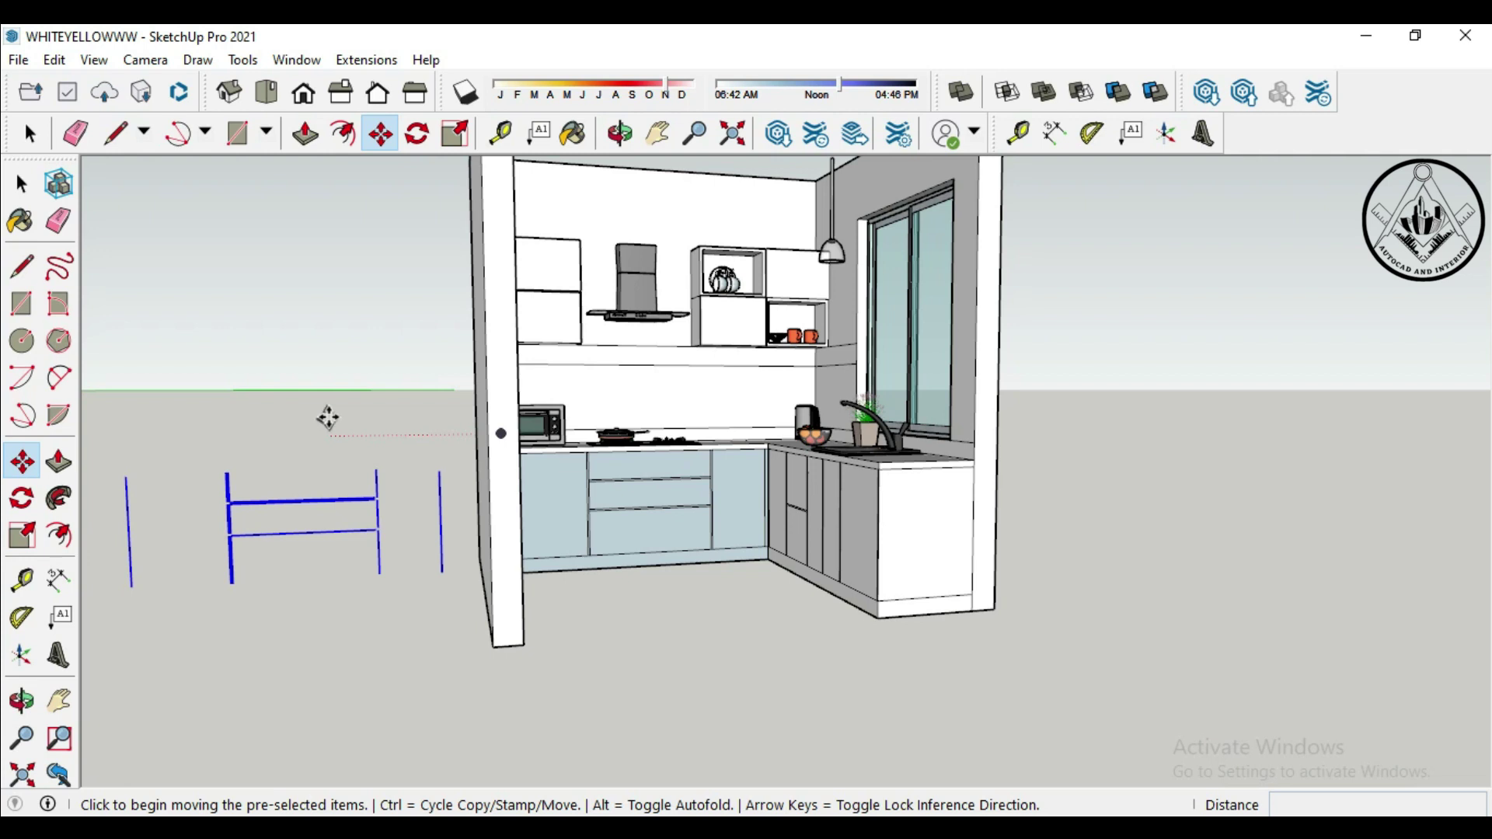
Draw a rectangle face over the tall shutter panel outline
click(22, 303)
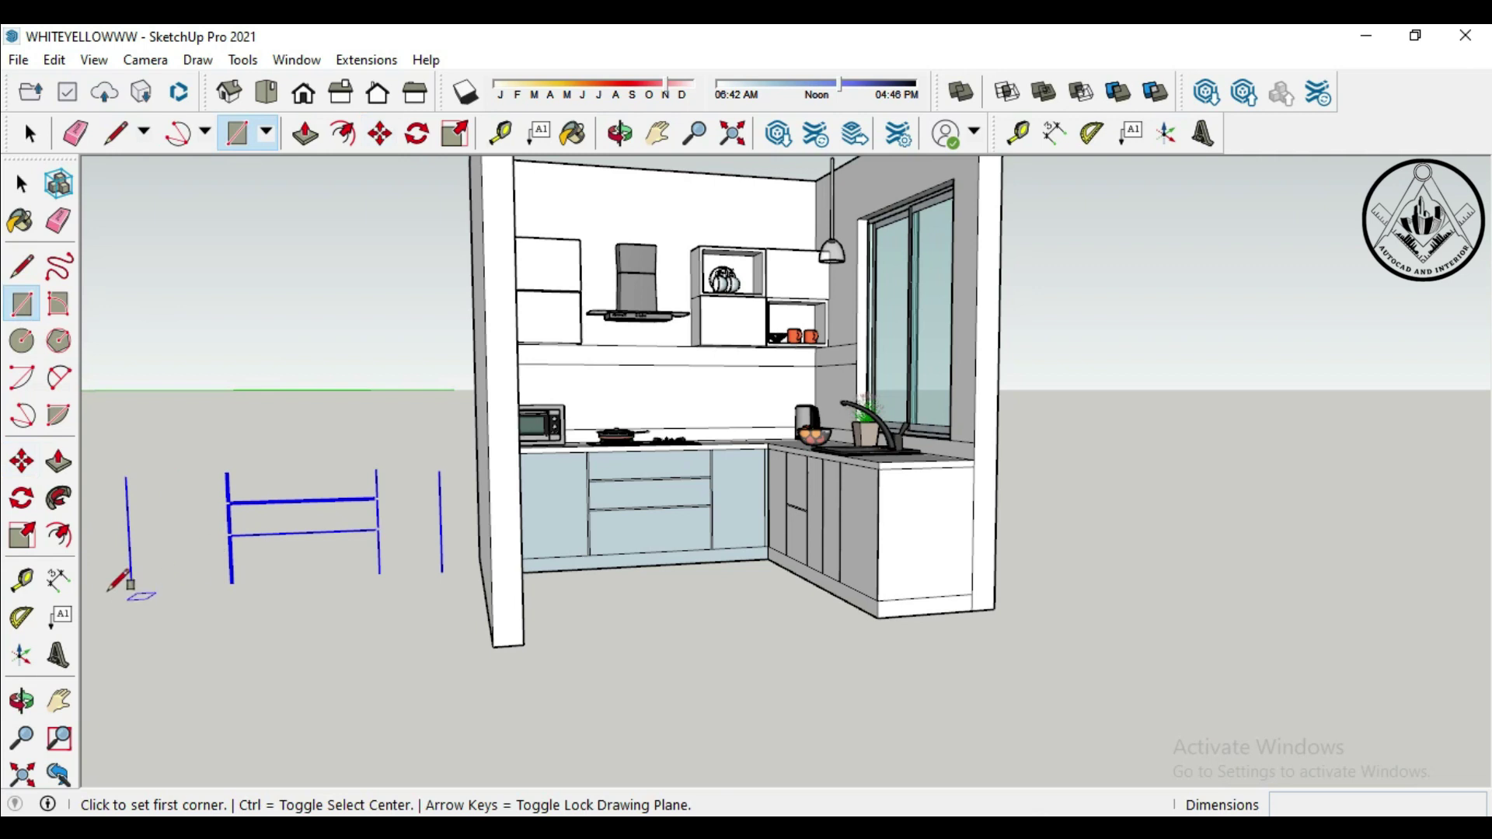
scroll(136, 590, up, 3)
scroll(138, 587, up, 2)
click(127, 592)
scroll(303, 404, up, 5)
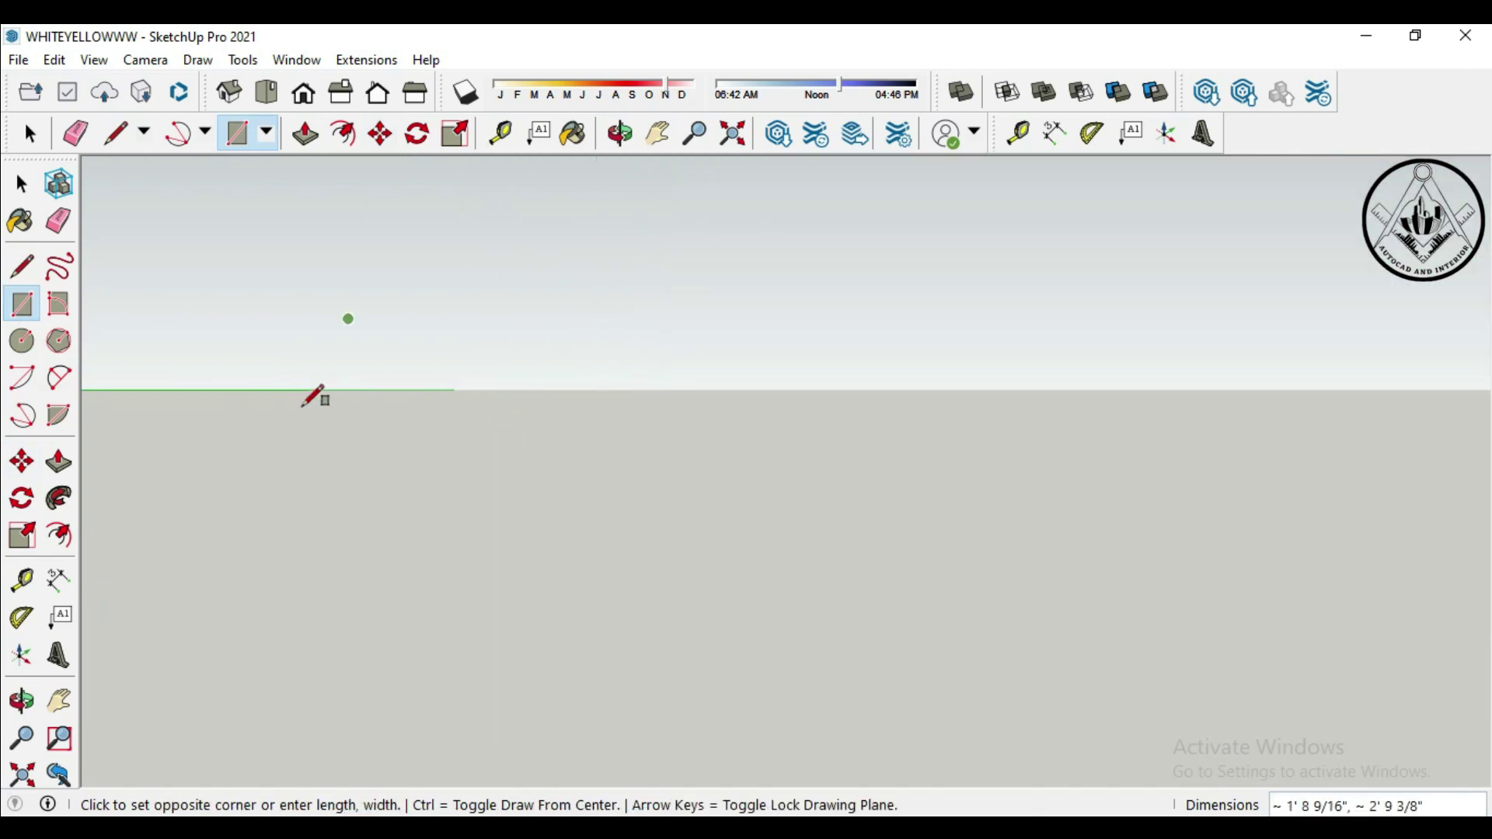
scroll(315, 398, down, 5)
click(333, 458)
scroll(352, 513, up, 2)
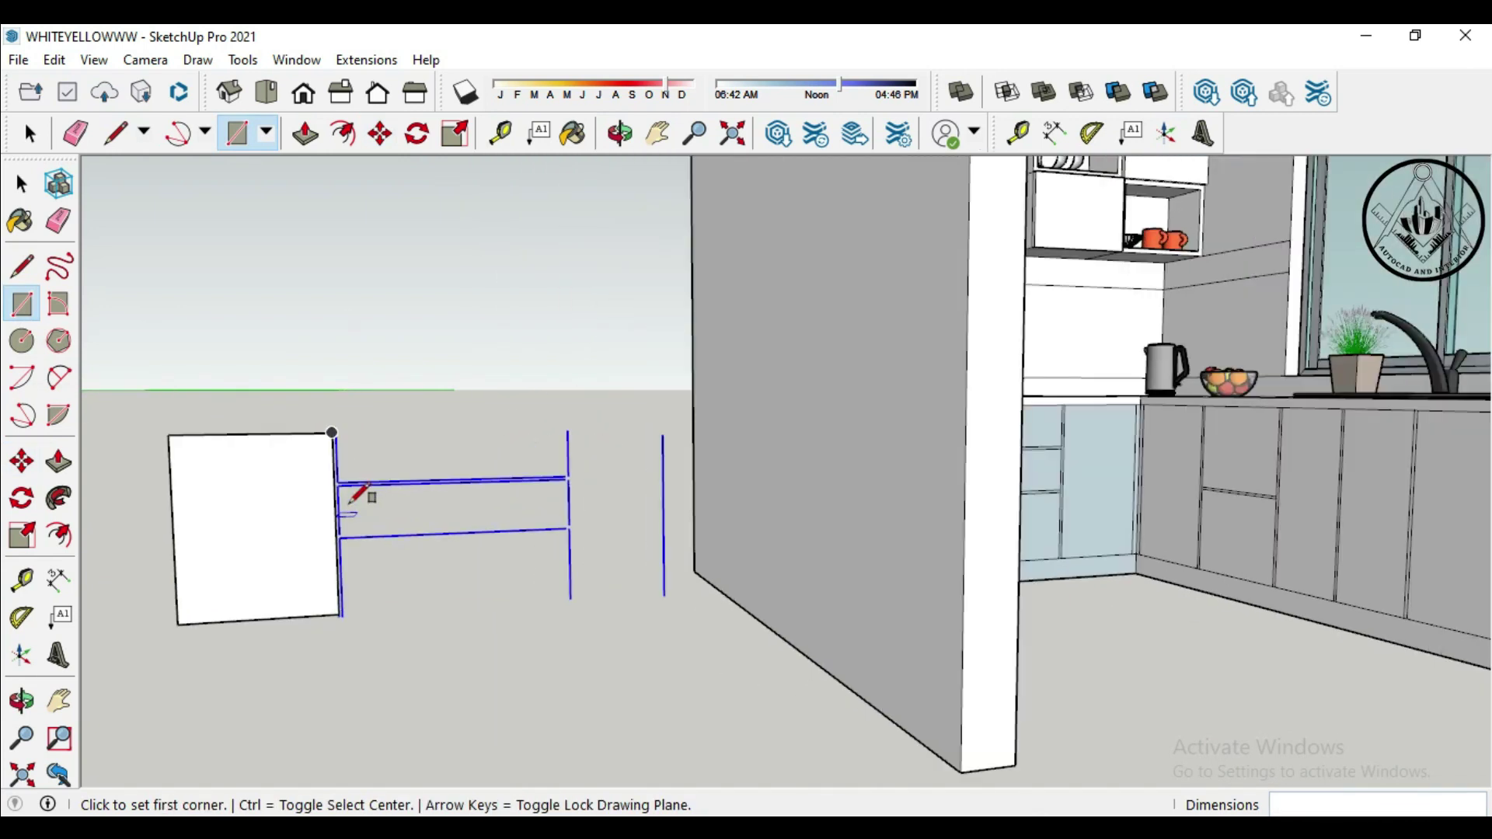
Fill the top, middle and bottom drawer-front outlines with rectangle faces
click(332, 433)
scroll(566, 443, up, 2)
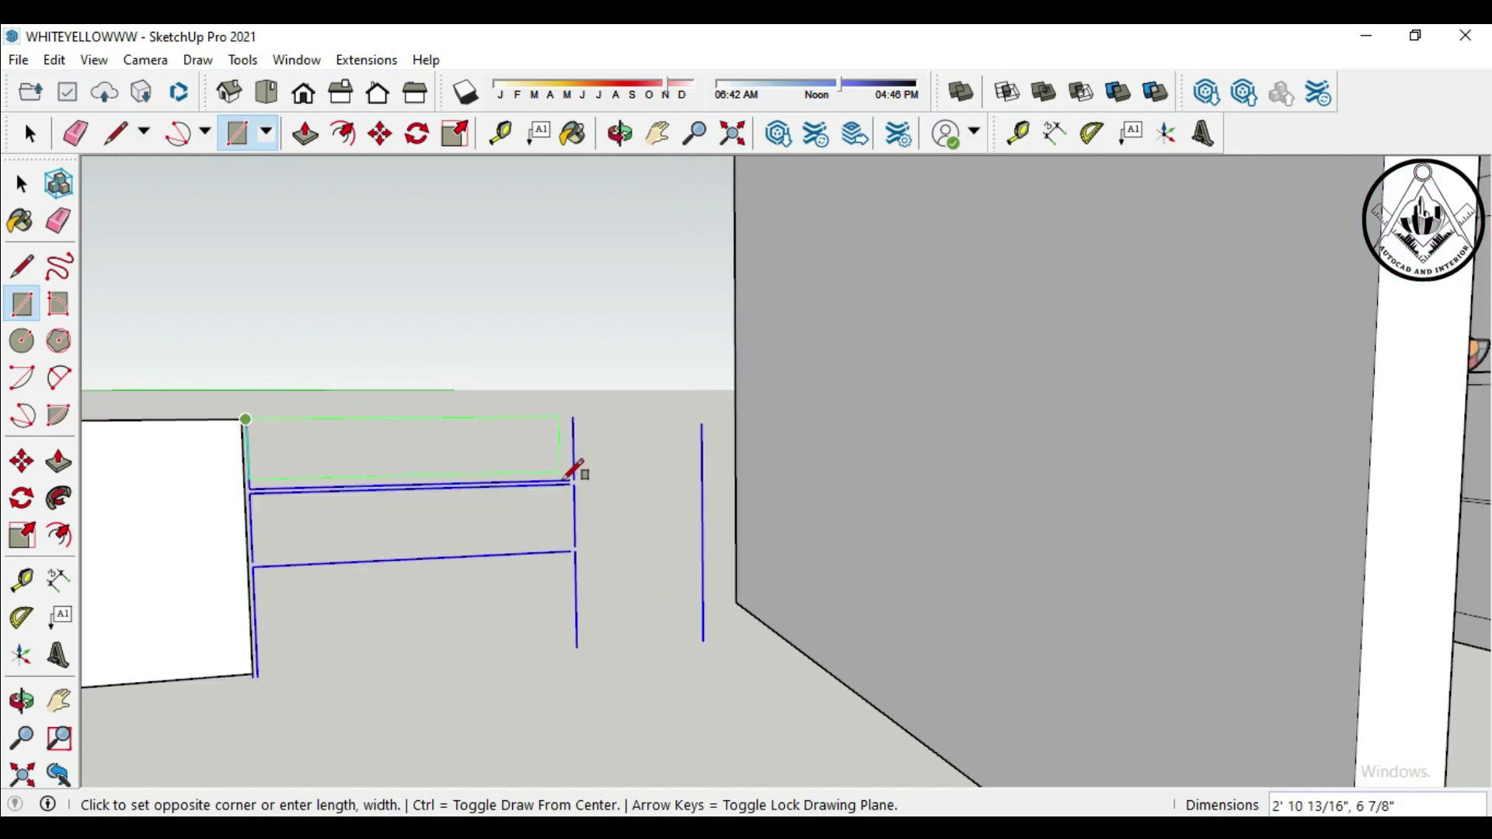
click(573, 483)
click(252, 562)
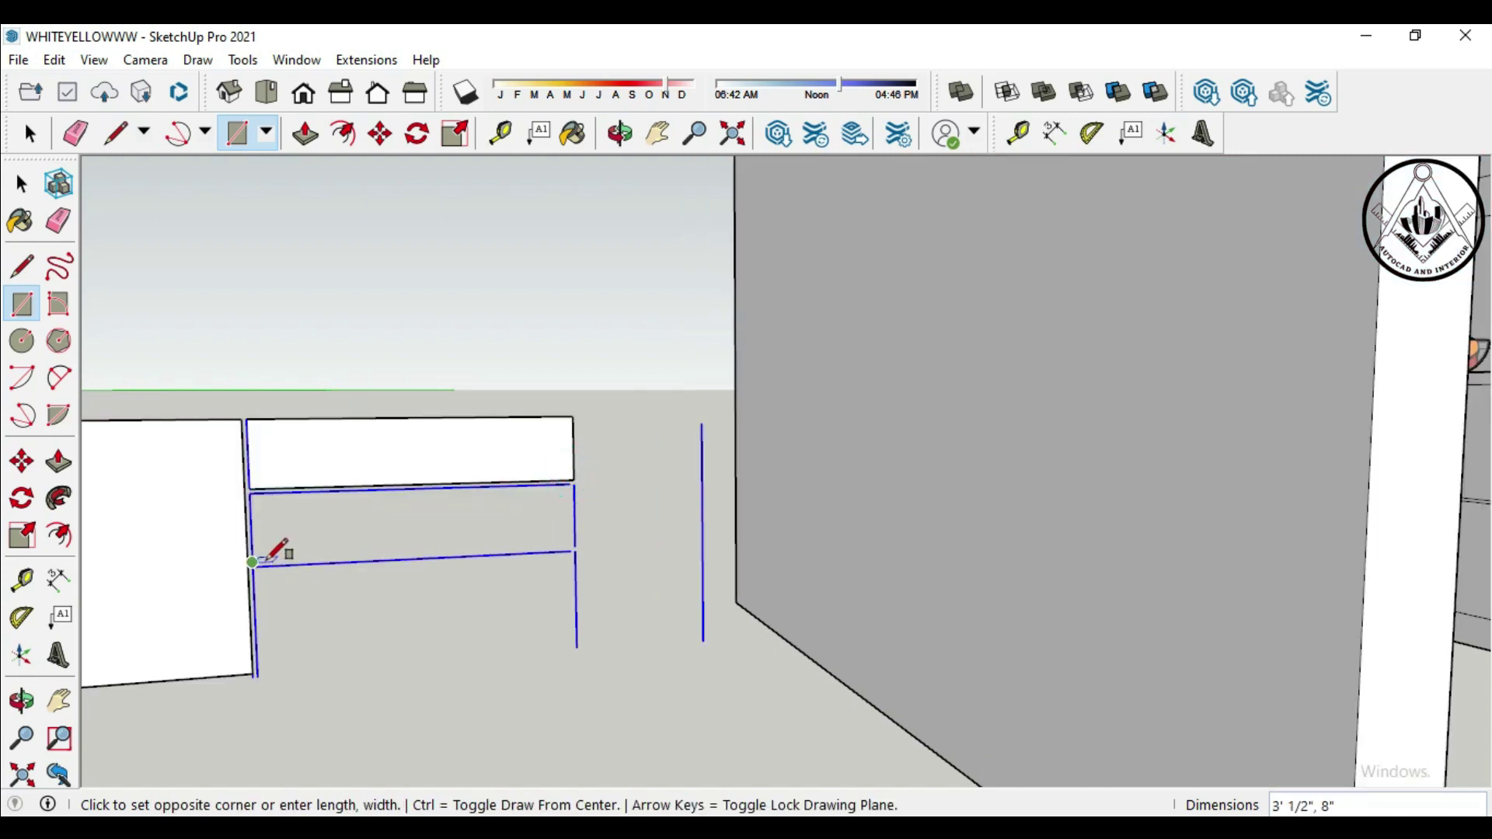
click(574, 483)
click(257, 675)
click(575, 554)
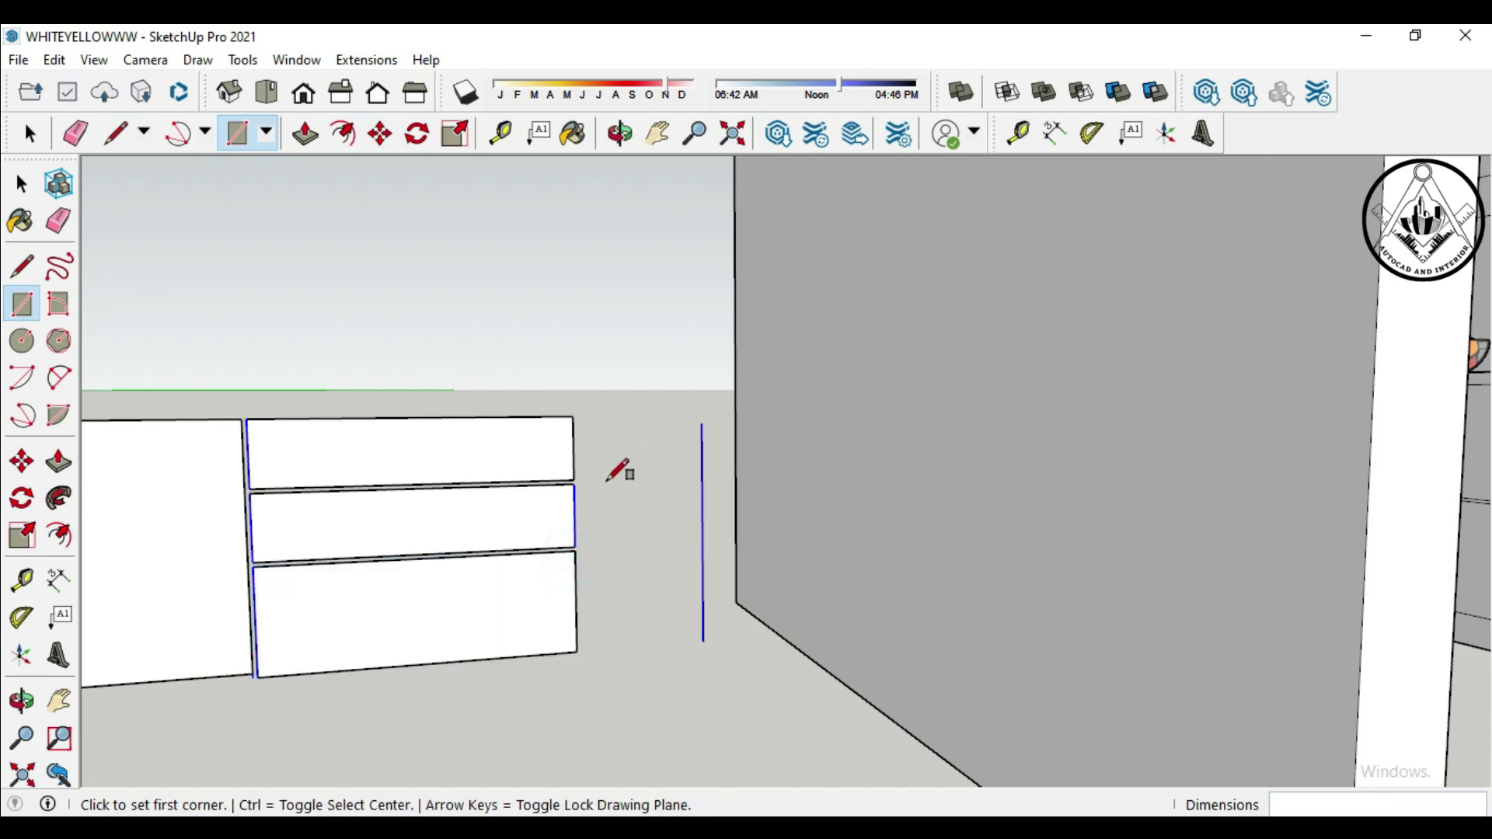
scroll(626, 477, down, 2)
scroll(622, 504, down, 1)
scroll(614, 503, down, 1)
scroll(613, 501, up, 1)
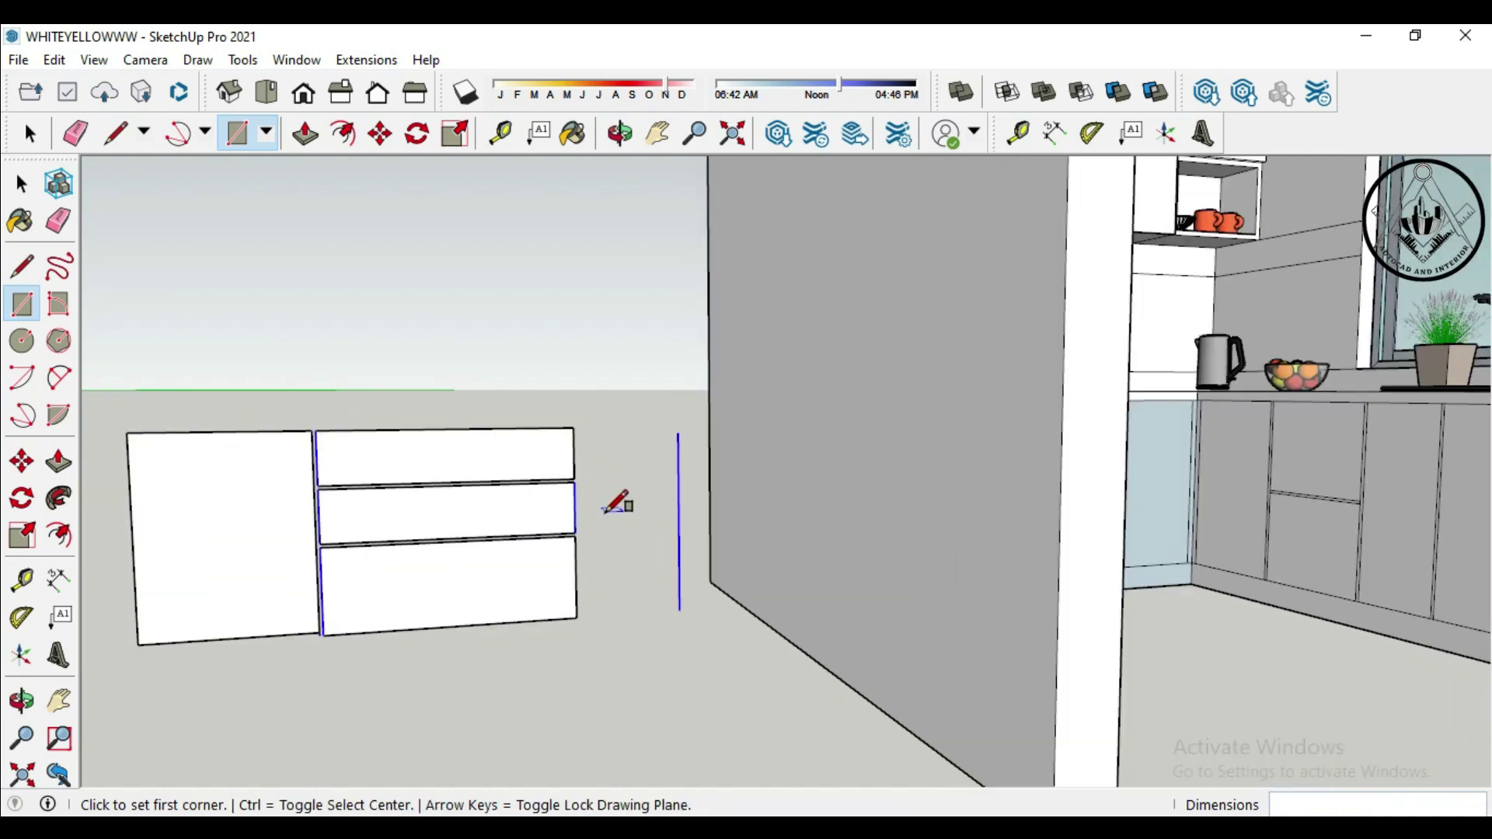
scroll(617, 502, up, 2)
scroll(617, 502, down, 2)
scroll(617, 502, down, 2)
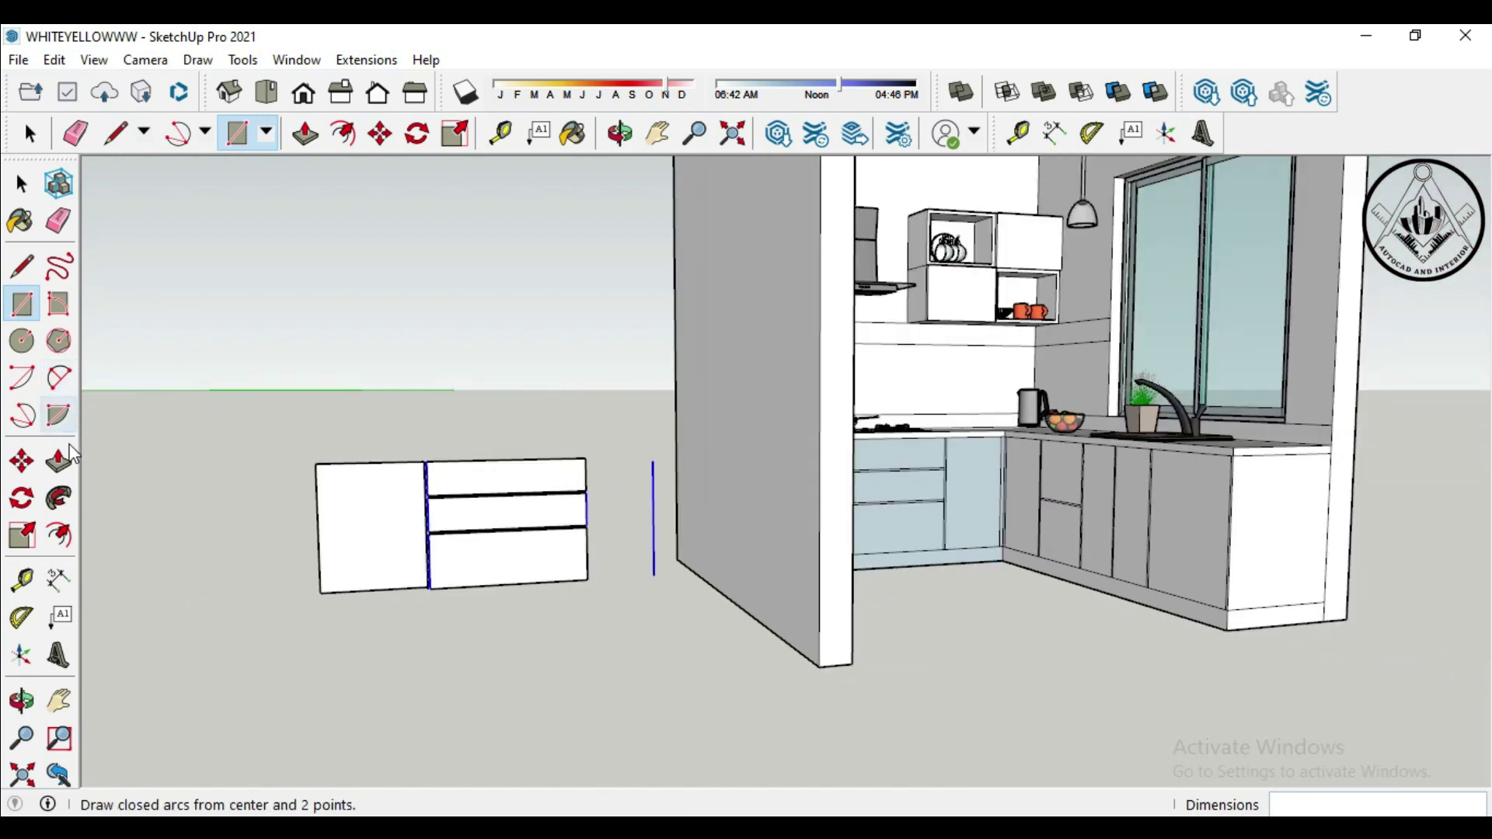
Push/Pull the shutter panel face 1 inch thick
click(58, 461)
click(357, 536)
text(1)
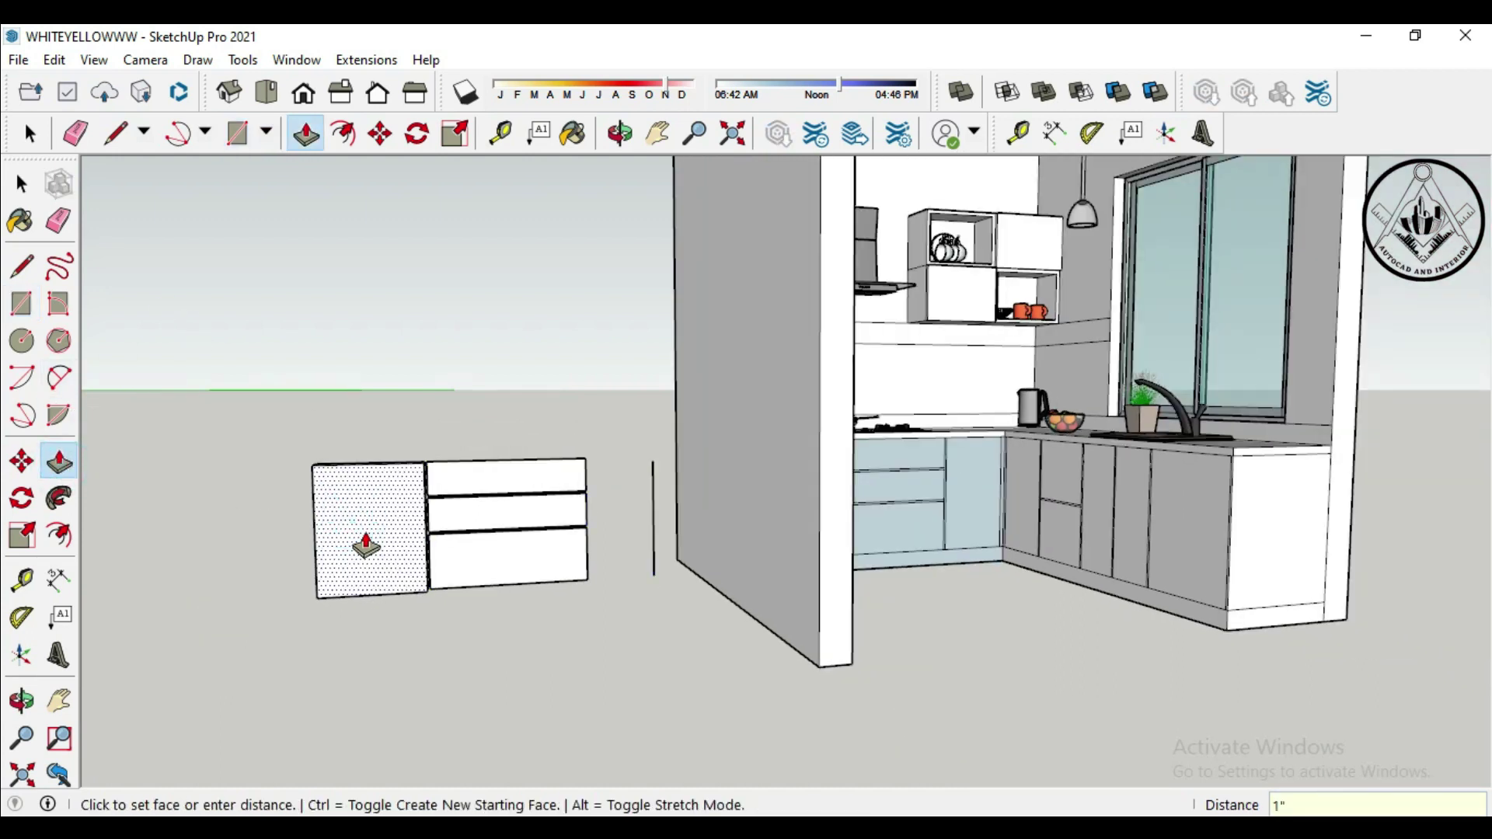
key(Return)
scroll(435, 513, up, 2)
scroll(458, 481, up, 1)
Pull the top, middle and bottom drawer faces each 1 inch thick
click(468, 470)
text(1)
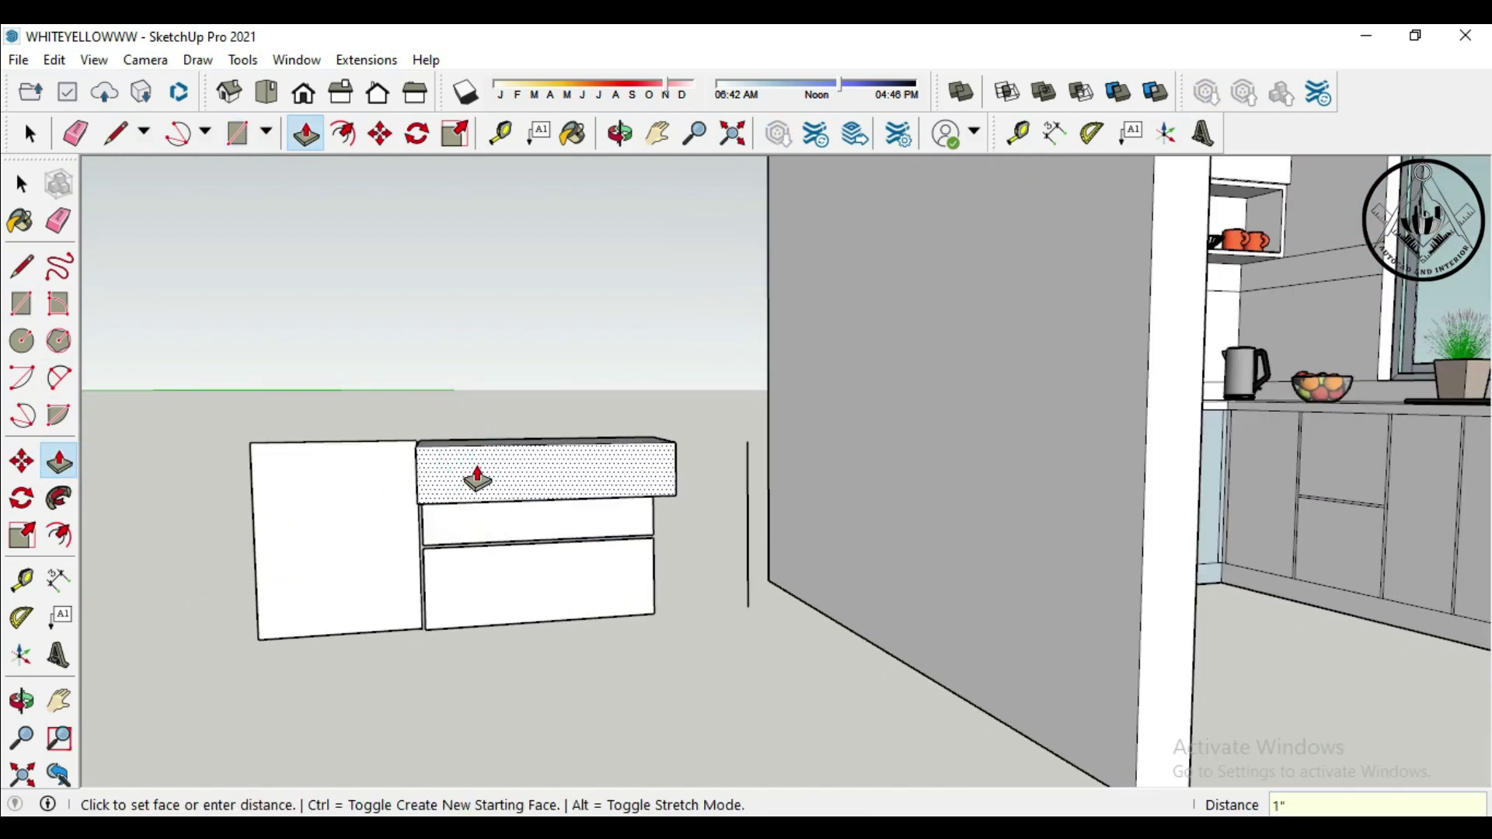
key(Return)
click(477, 516)
key(Return)
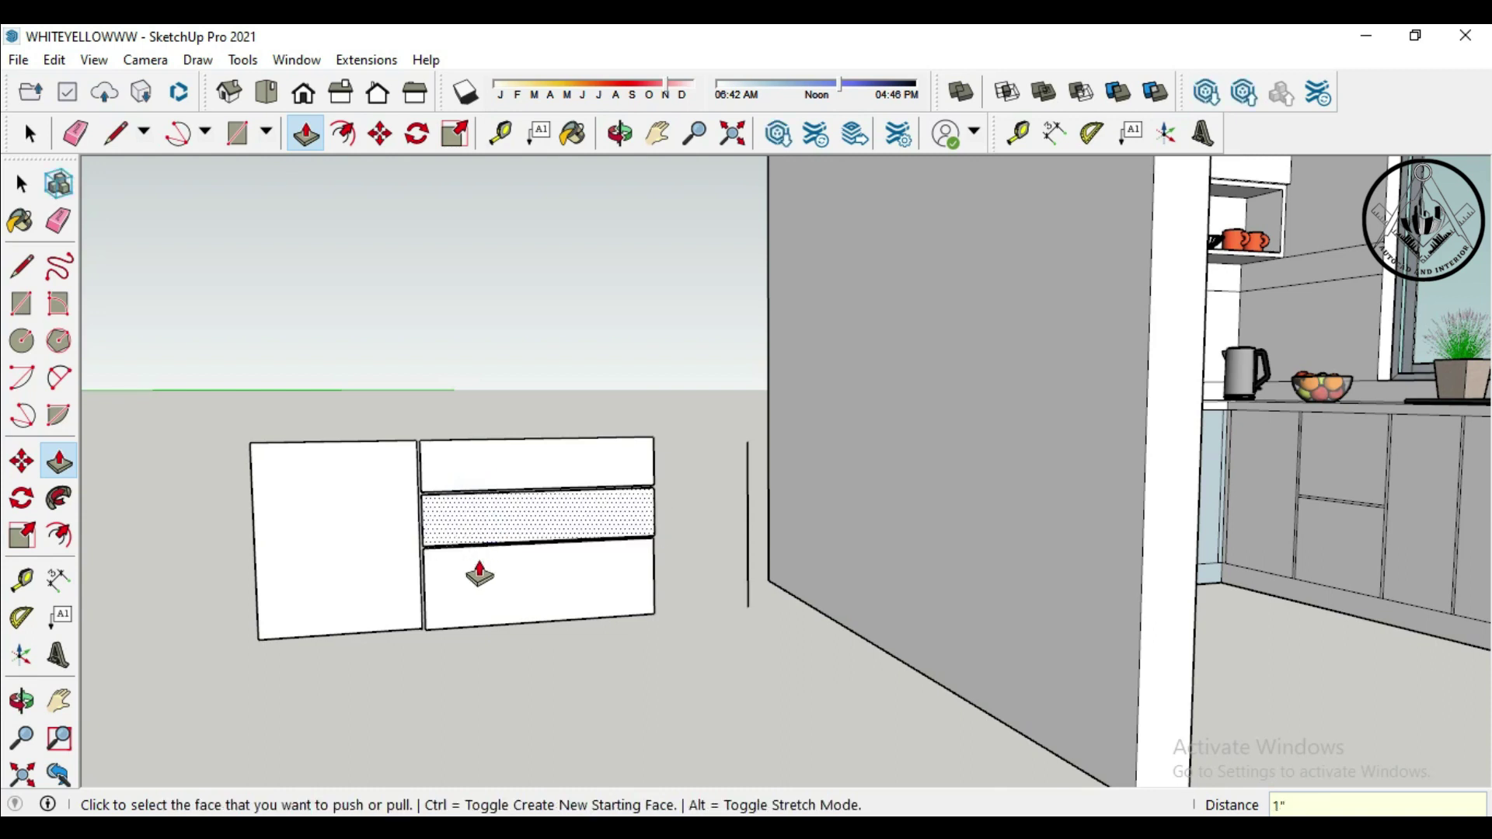
click(482, 594)
key(Return)
Select the new shutter and drawer panels and pick them up by a corner with Move
key(space)
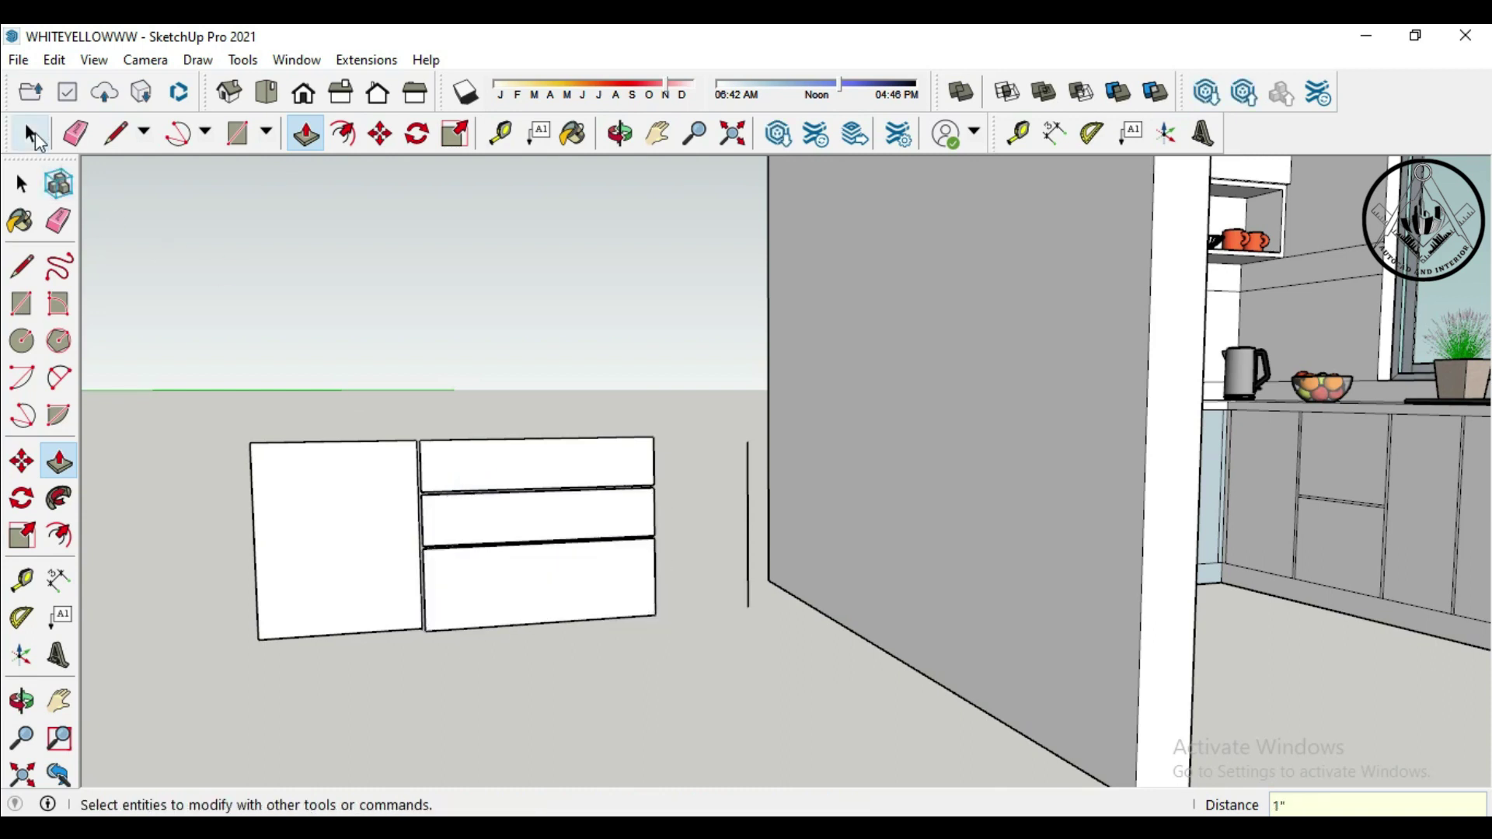
drag(218, 426, 219, 427)
click(21, 461)
mouse_move(299, 528)
middle_down()
mouse_move(453, 610)
mouse_move(284, 556)
mouse_move(365, 536)
middle_up()
scroll(300, 544, up, 2)
scroll(320, 526, up, 2)
click(344, 517)
scroll(344, 517, down, 1)
scroll(344, 516, down, 3)
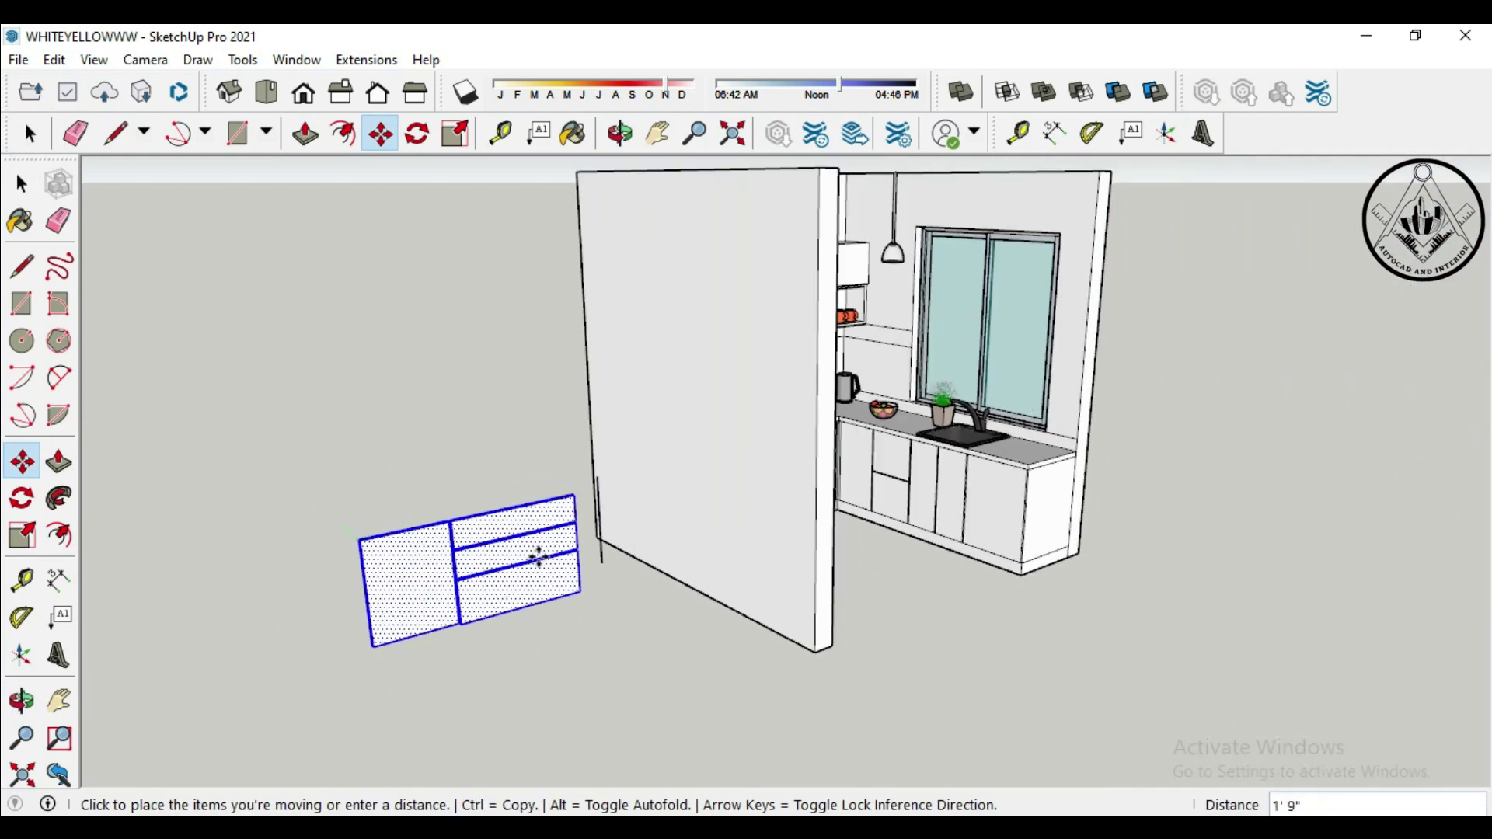
Orbit to the front of the base cabinet below the hob to set the panels there
middle_drag(767, 583, 644, 602)
scroll(726, 473, up, 2)
middle_drag(725, 473, 709, 533)
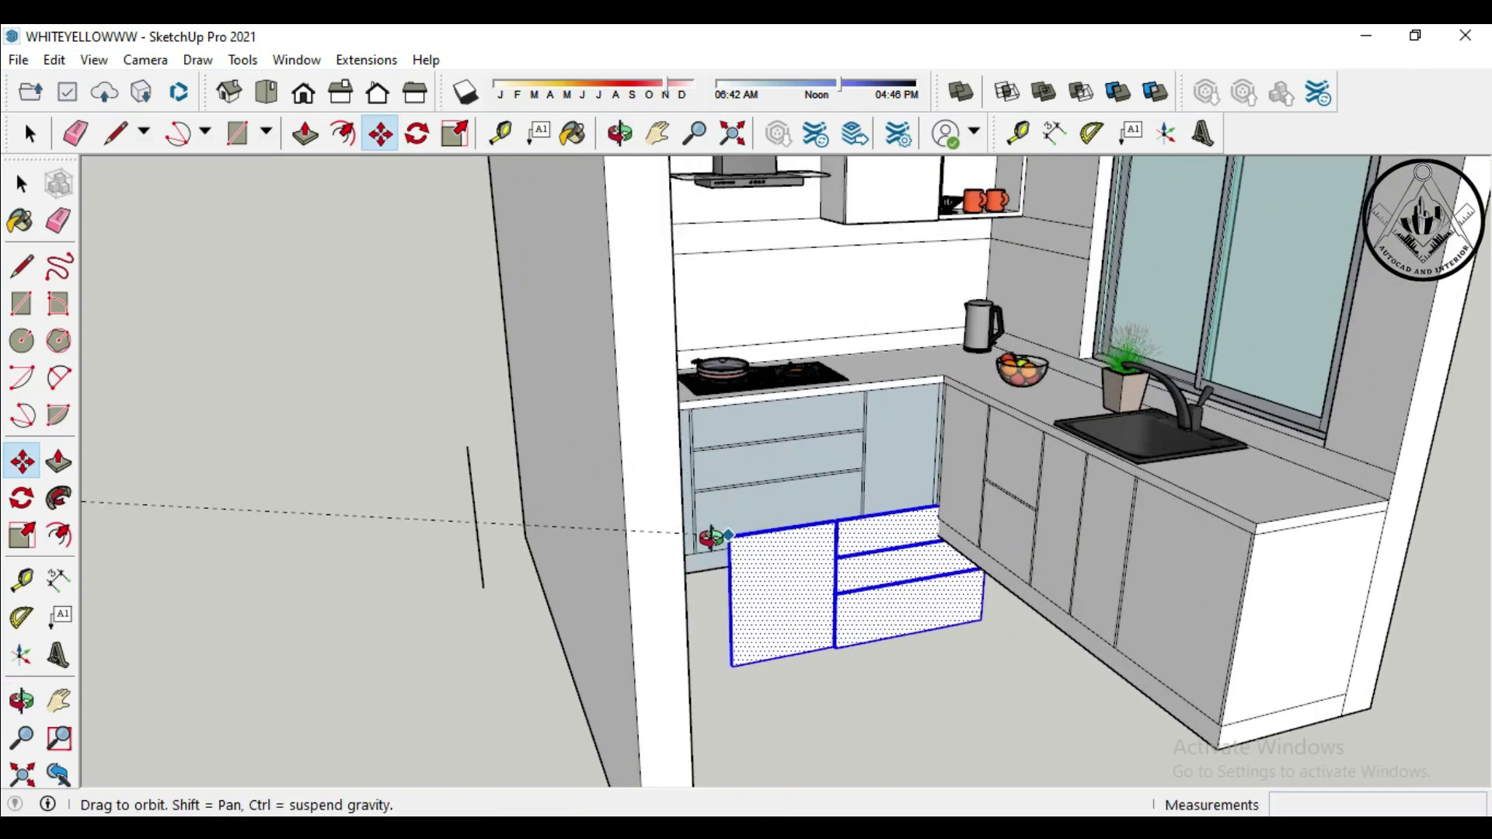
scroll(616, 512, up, 2)
scroll(573, 429, up, 2)
middle_drag(573, 429, 583, 370)
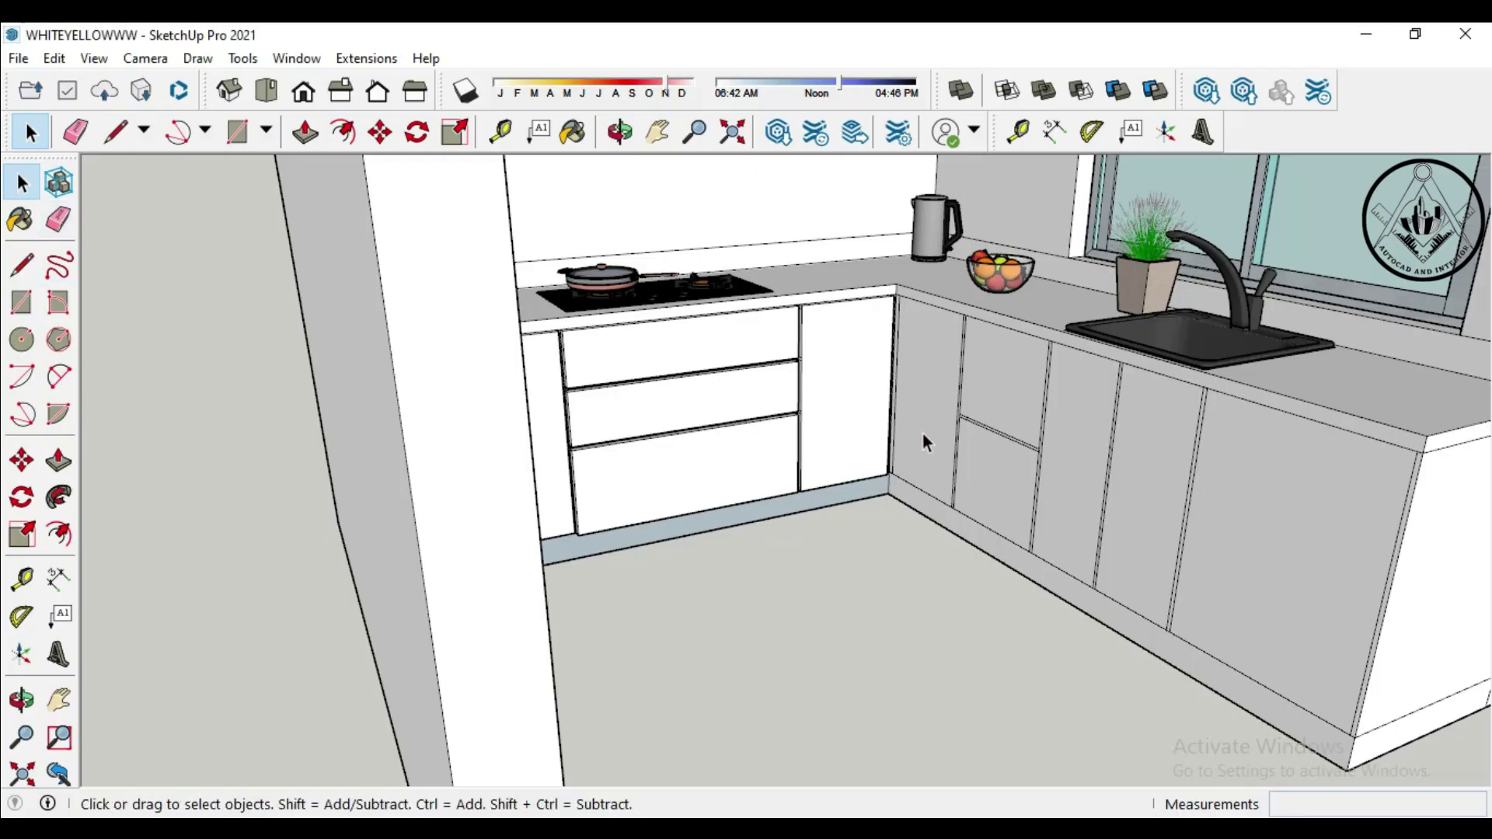
scroll(923, 435, up, 3)
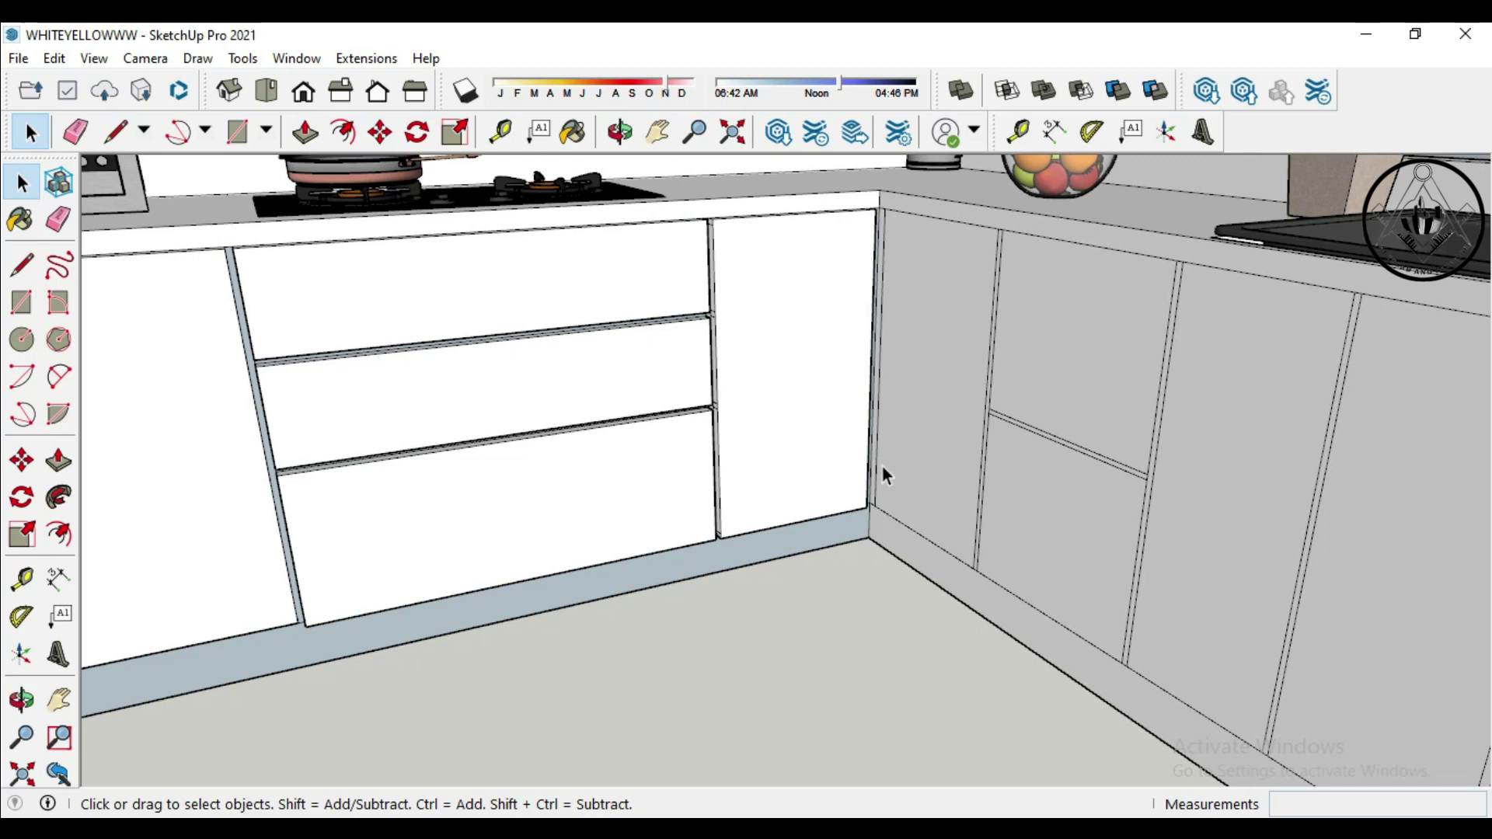
middle_drag(883, 465, 938, 473)
Select the corner cabinet's vertical and top edges and the first door and drawer edges
click(858, 456)
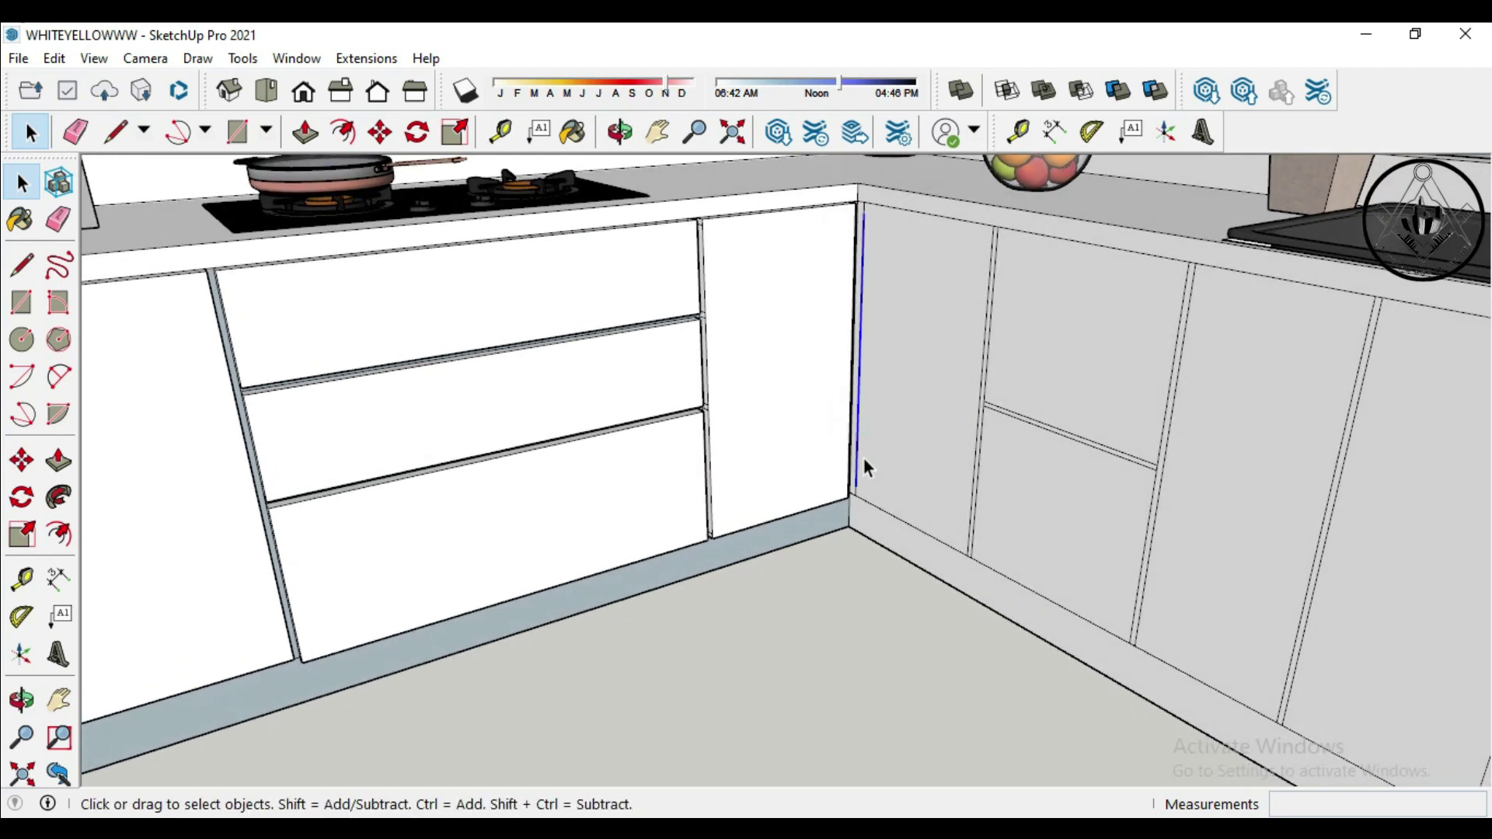
ctrl+click(867, 208)
scroll(867, 208, up, 1)
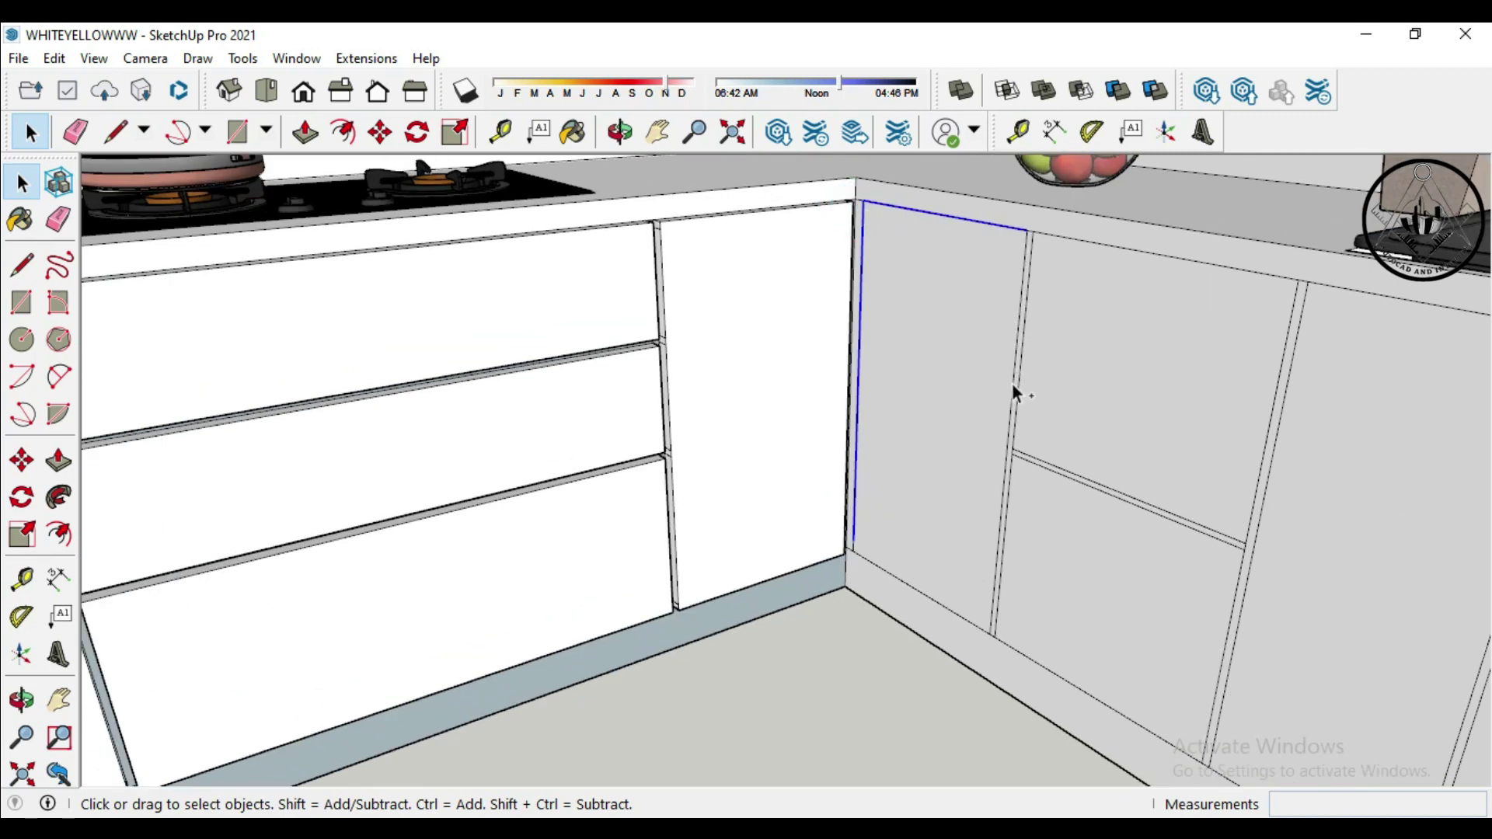
ctrl+click(987, 620)
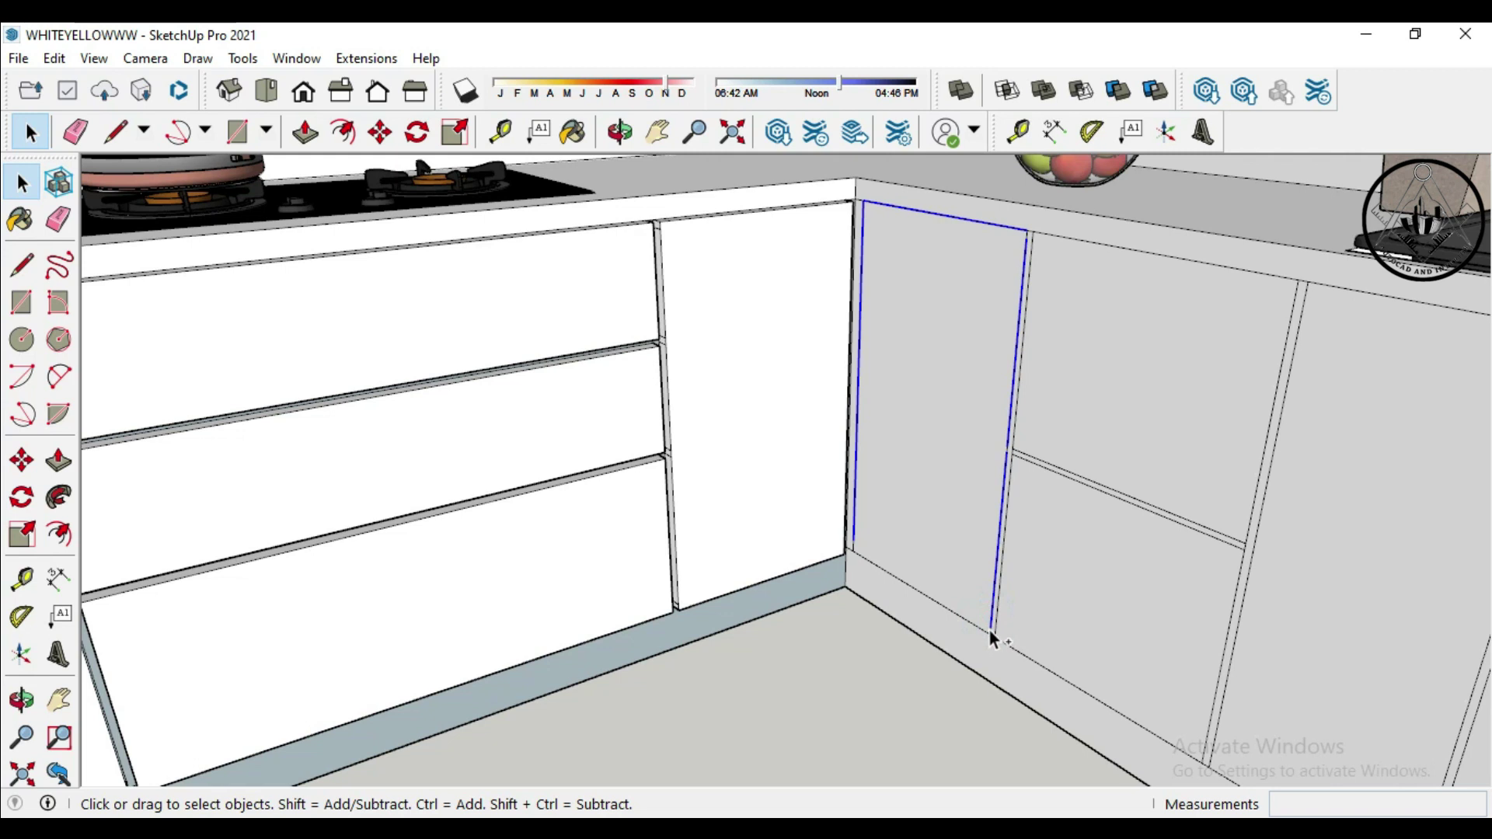
ctrl+click(1002, 599)
ctrl+click(1089, 480)
ctrl+click(1260, 467)
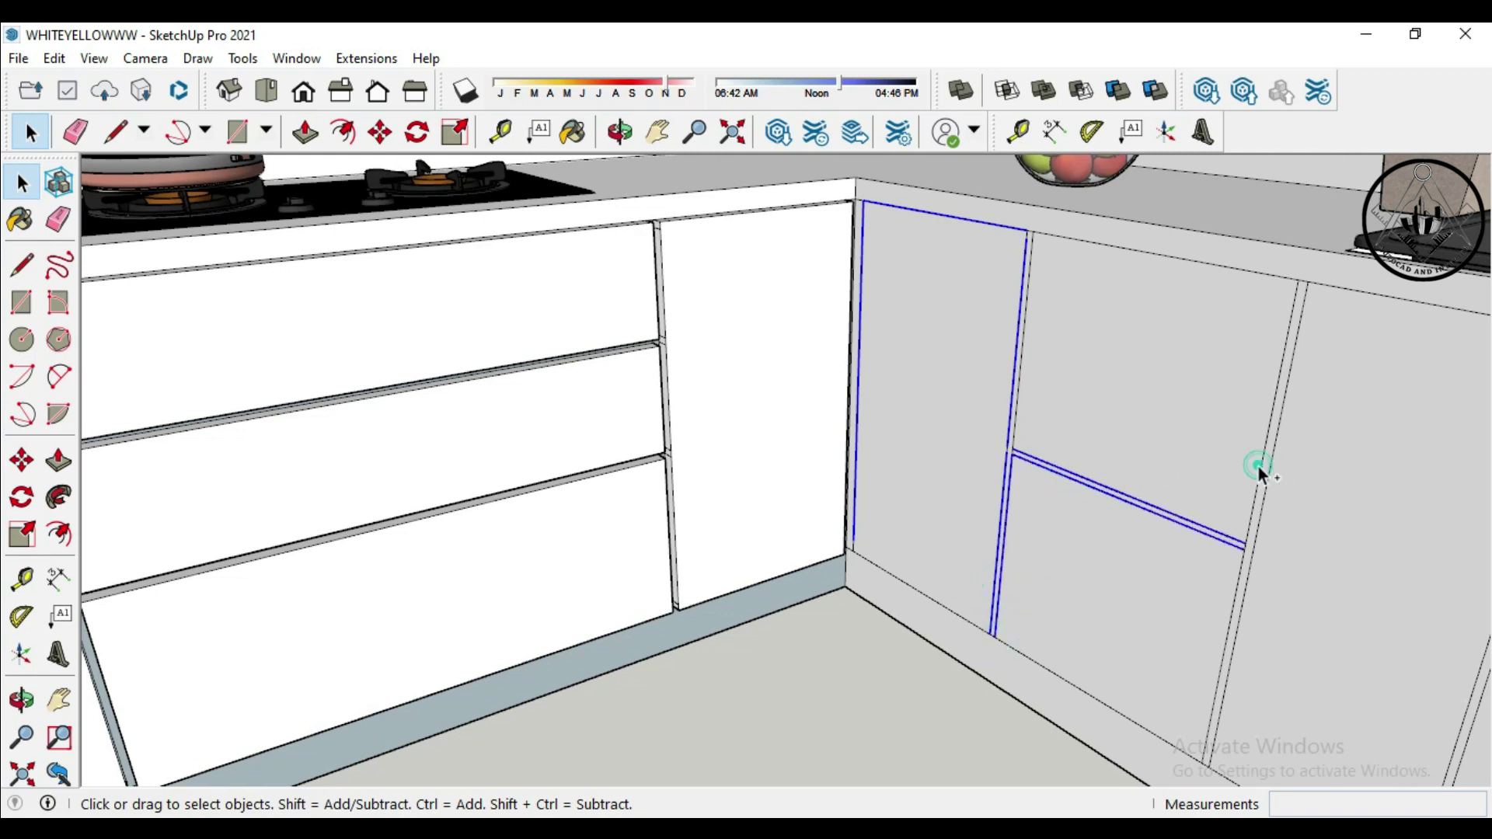
scroll(1192, 427, down, 3)
scroll(1212, 440, up, 1)
Add the remaining sink-side door-division edges and end cabinet front edge to the selection
ctrl+click(1240, 476)
ctrl+click(1414, 467)
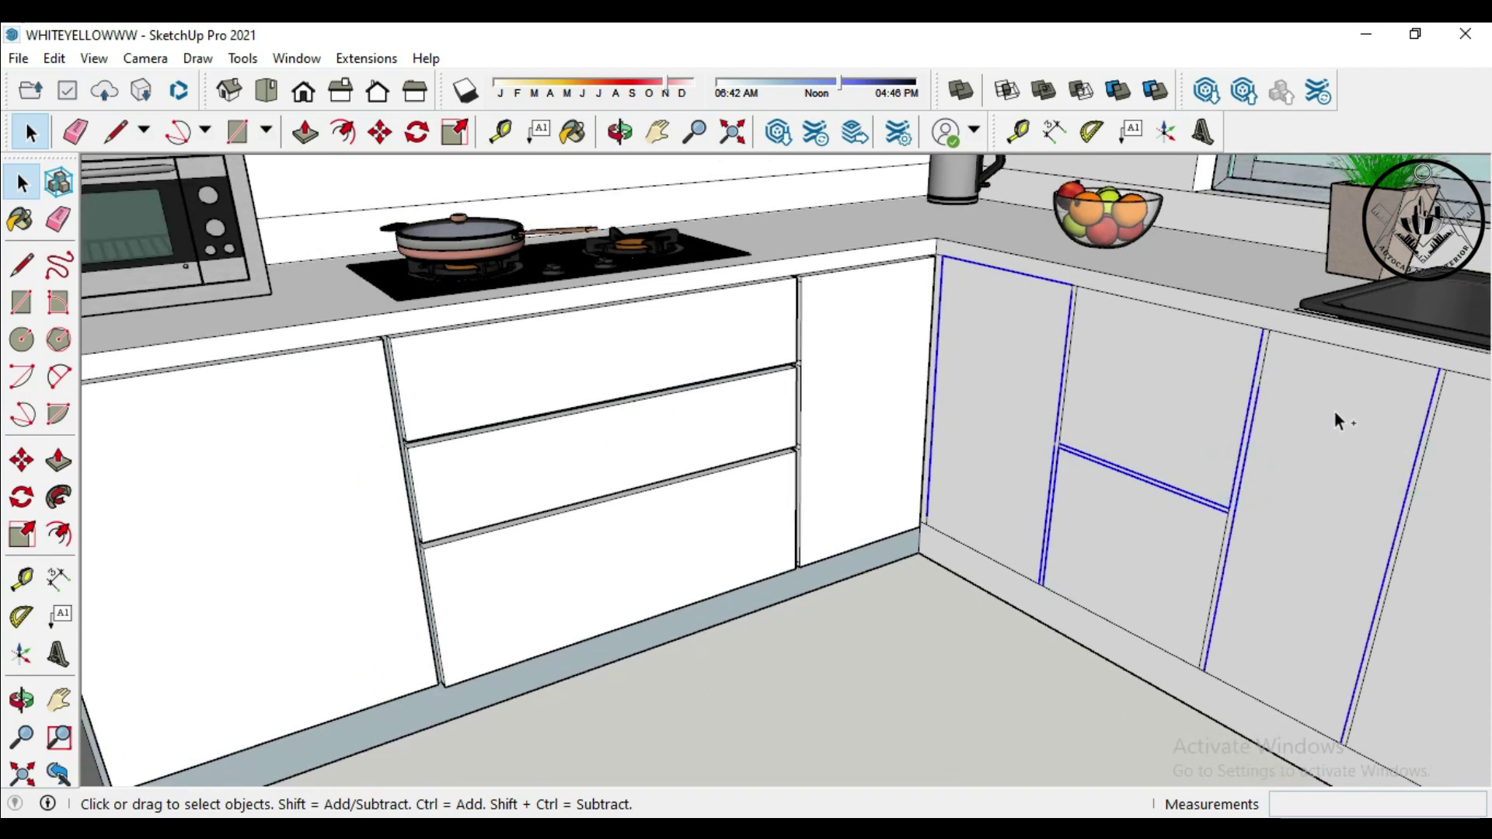
scroll(966, 505, down, 2)
scroll(1383, 601, down, 1)
scroll(1386, 606, up, 2)
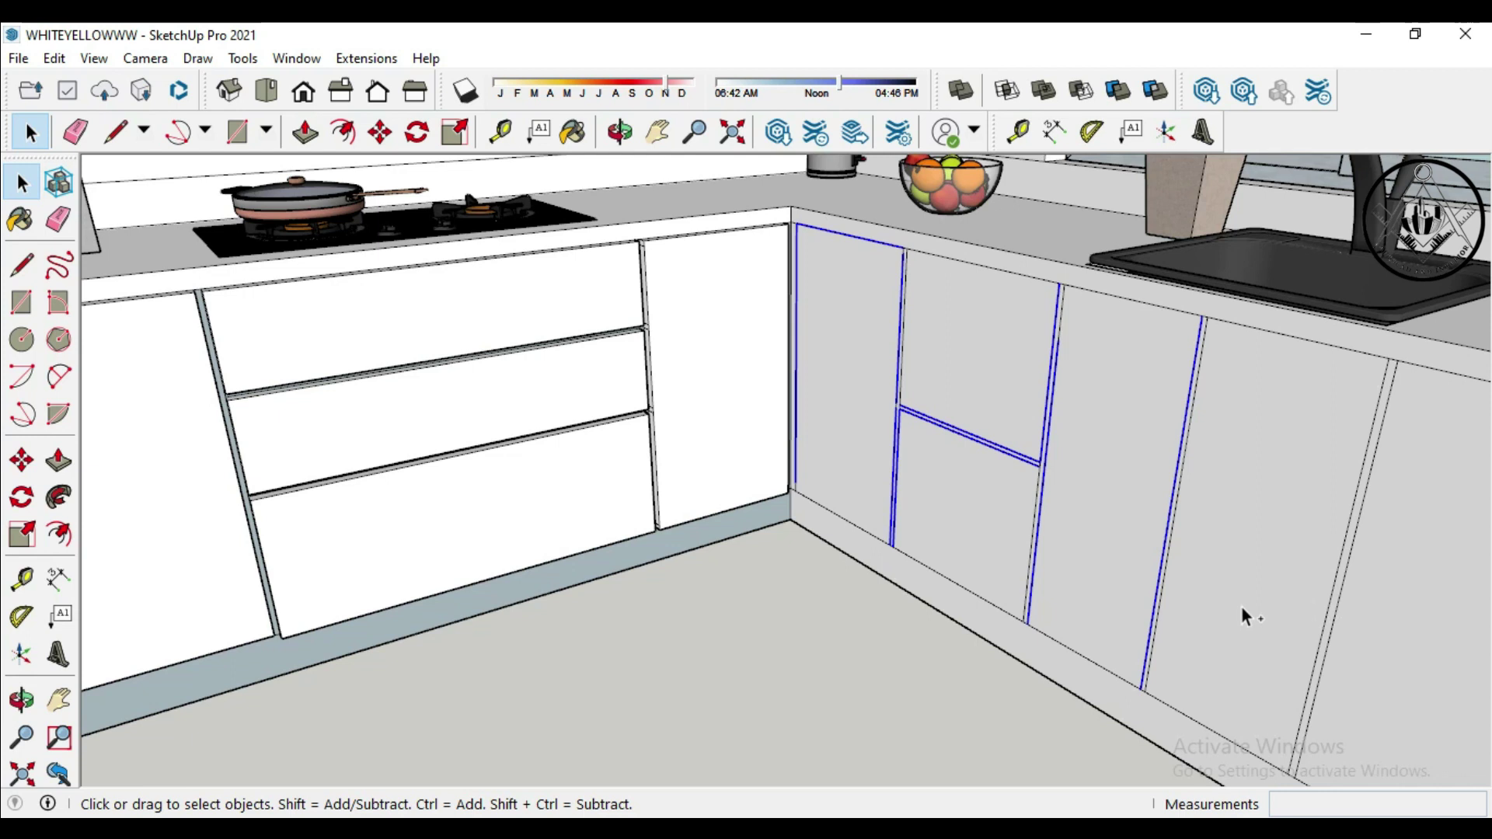
ctrl+click(1169, 581)
ctrl+click(1322, 623)
scroll(1382, 390, down, 1)
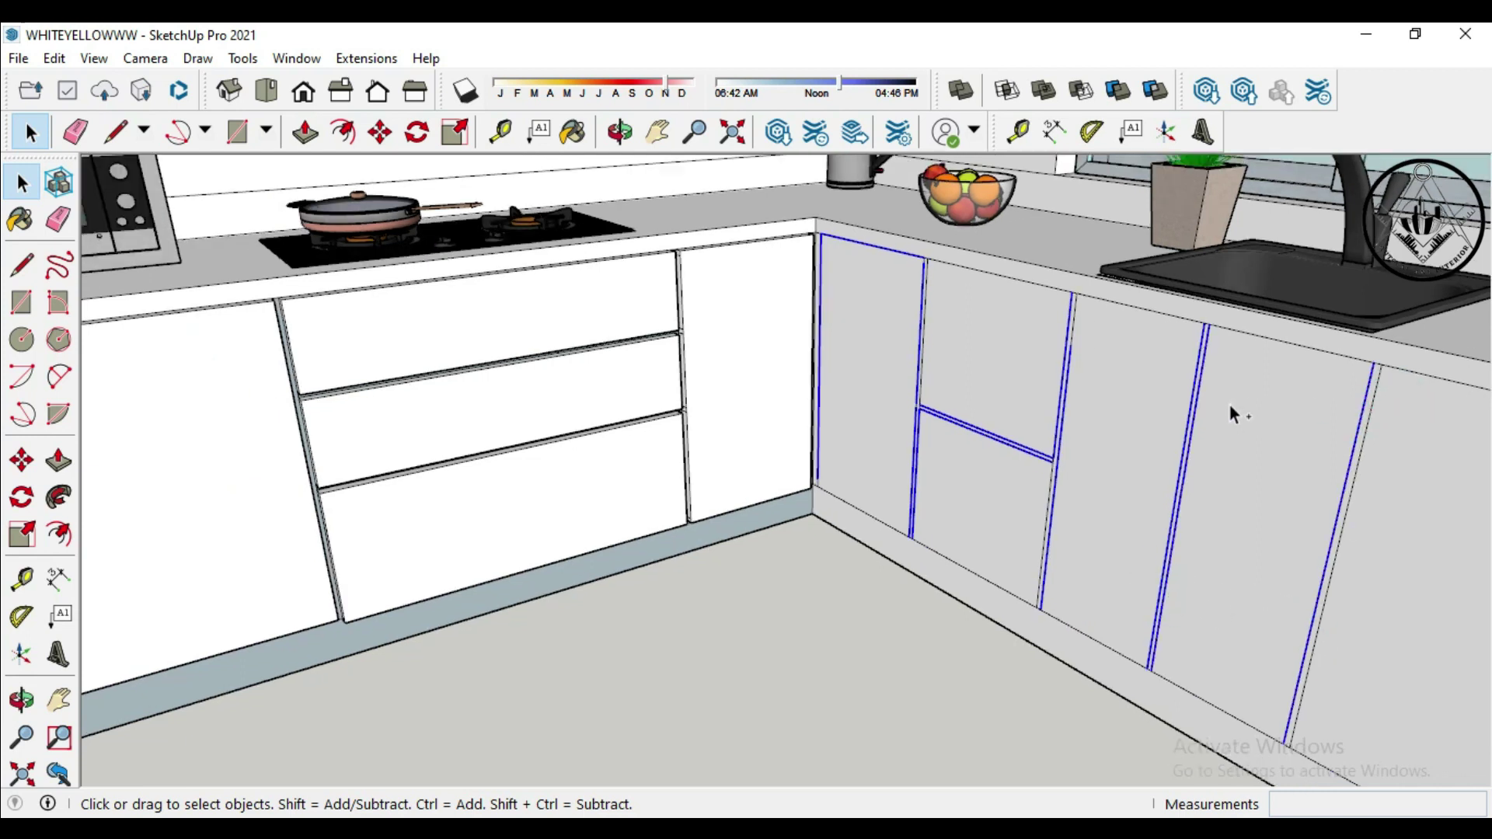
scroll(1140, 473, down, 2)
scroll(1391, 559, up, 2)
scroll(1185, 522, up, 1)
ctrl+click(1178, 519)
scroll(1167, 659, up, 1)
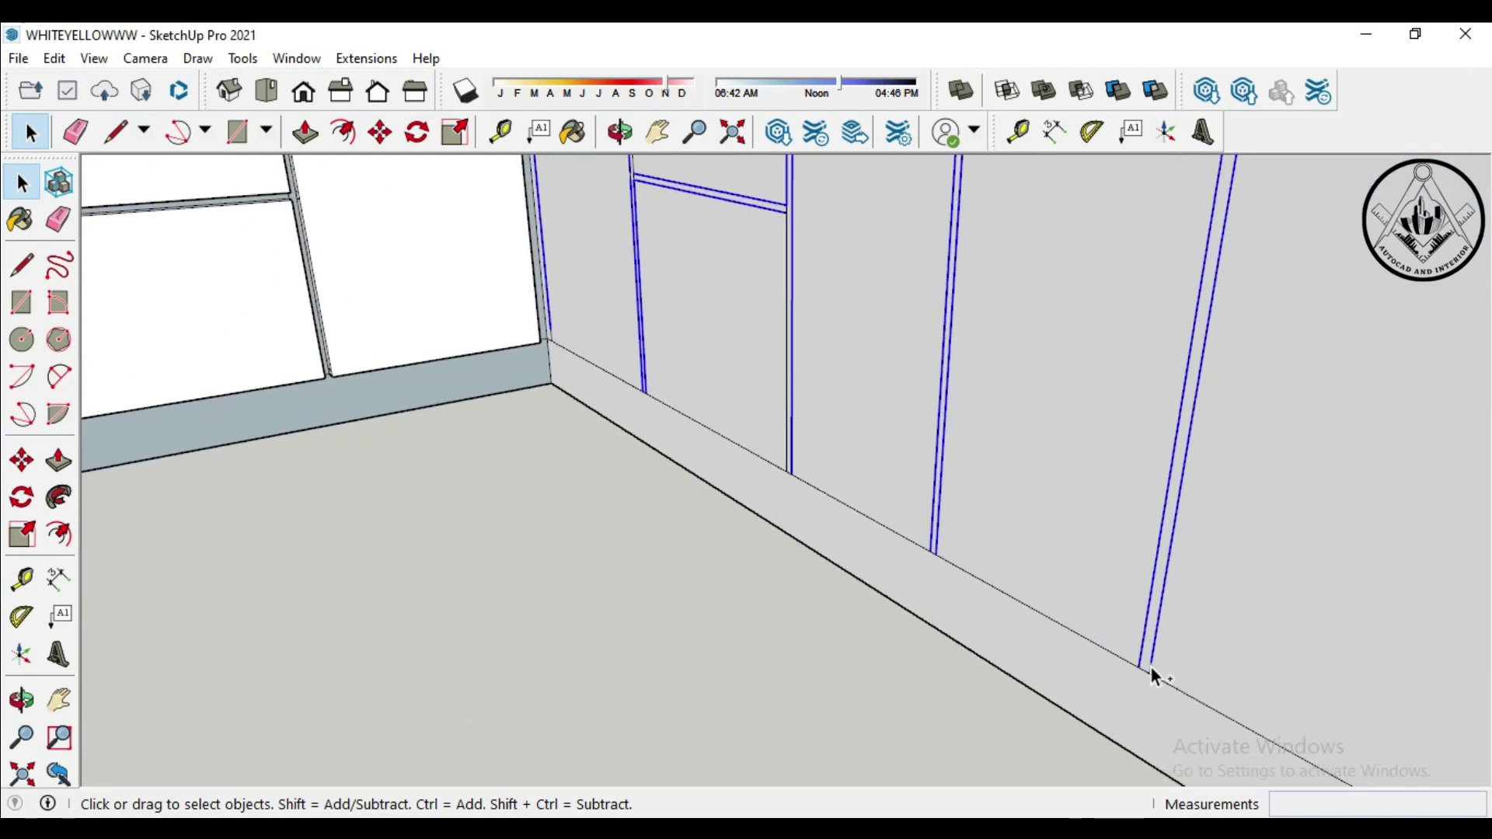
scroll(1080, 536, down, 2)
scroll(1352, 629, down, 1)
scroll(1355, 639, up, 1)
ctrl+click(1323, 669)
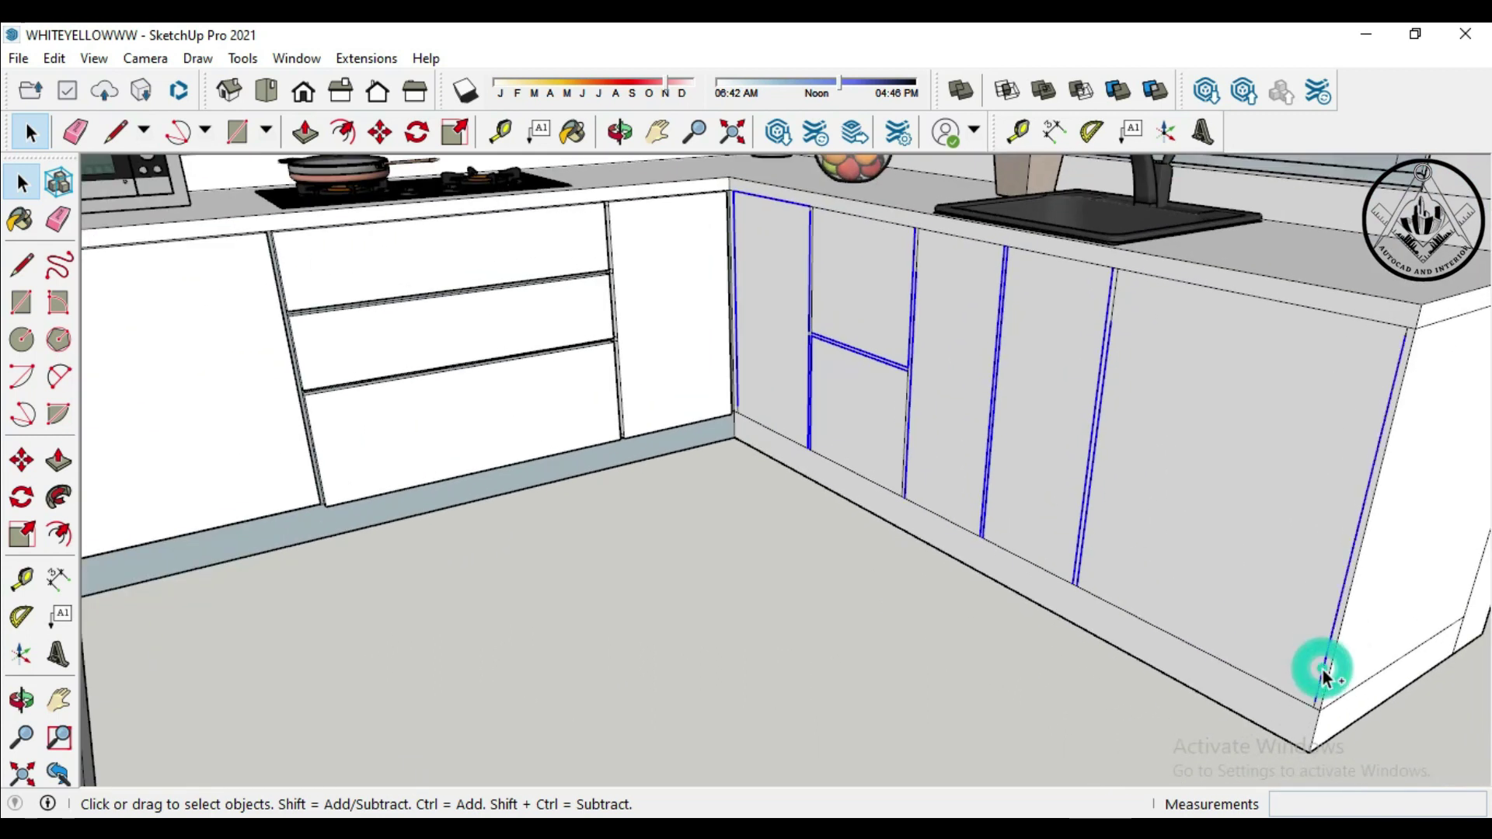
scroll(1408, 328, up, 1)
scroll(1401, 333, up, 1)
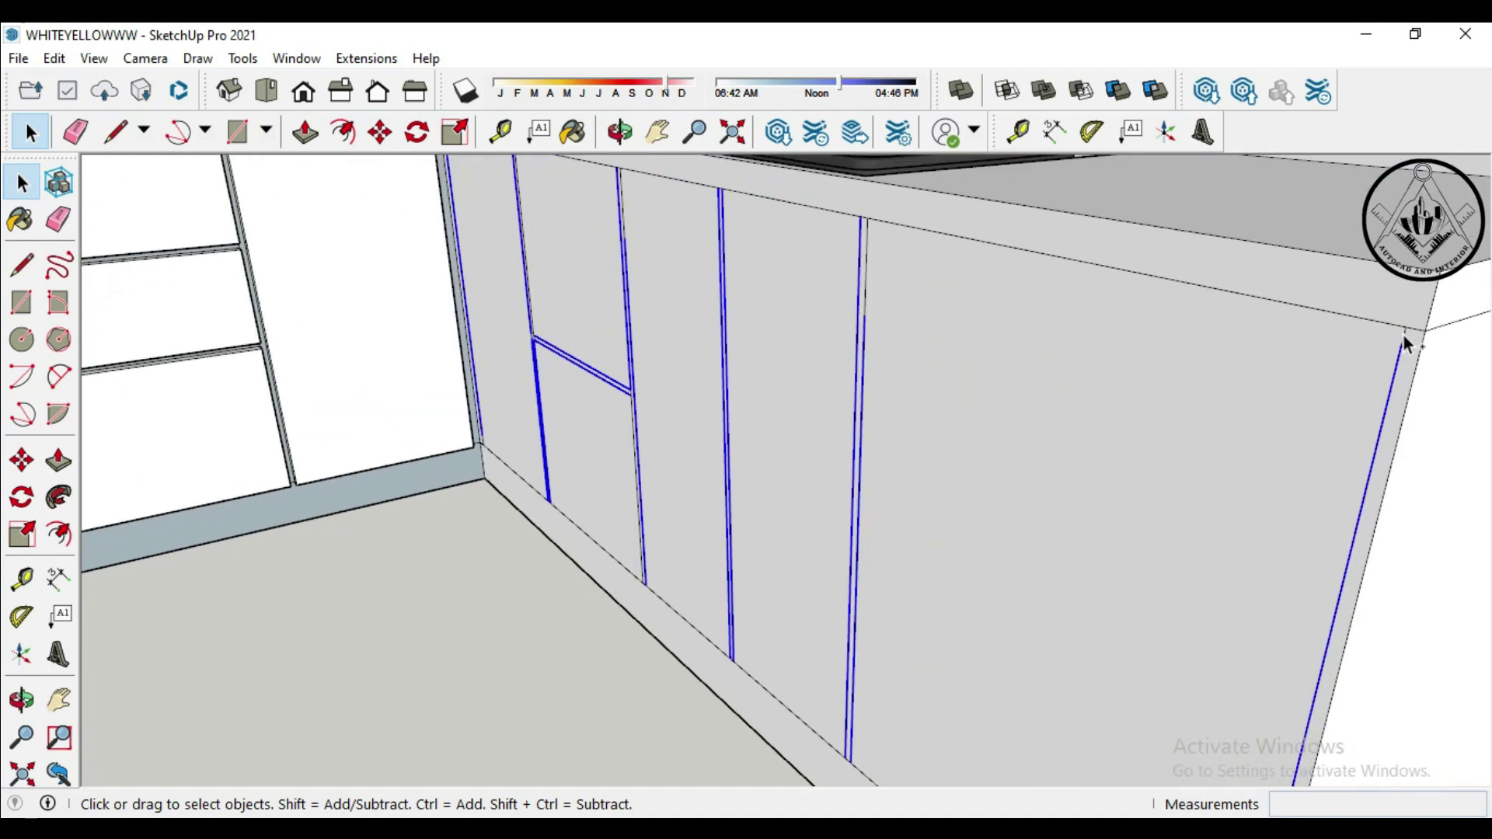
scroll(1182, 348, down, 2)
scroll(1154, 347, down, 1)
scroll(1156, 350, down, 2)
Paste a copy of the selected shutter outline edges with Ctrl+V
key(m)
scroll(888, 482, down, 2)
scroll(1222, 486, down, 1)
key(ctrl+v)
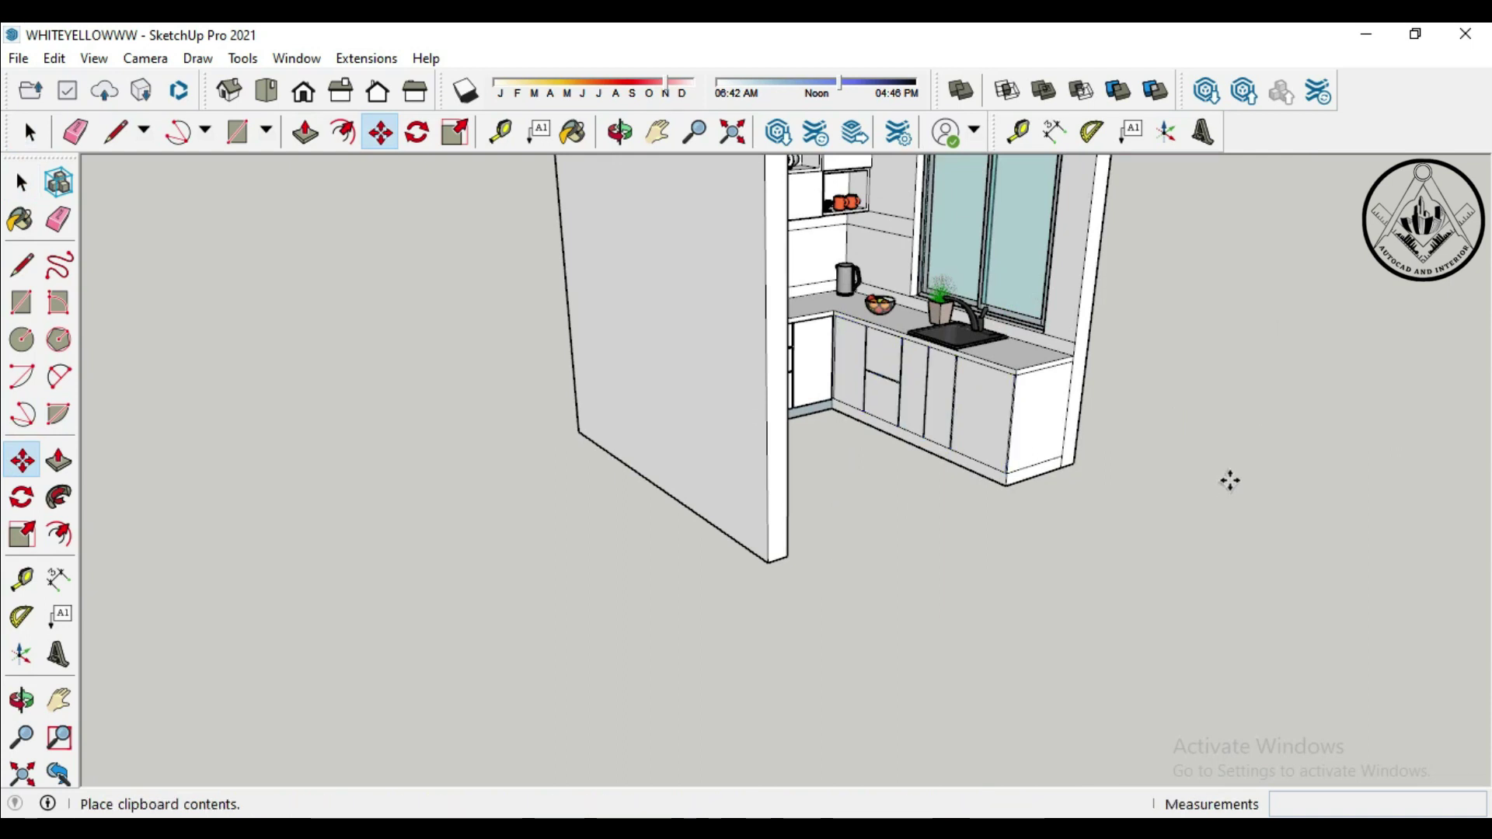
Place the pasted outlines beside the kitchen and fill the left, lower-right and upper-right frames with faces
click(1352, 443)
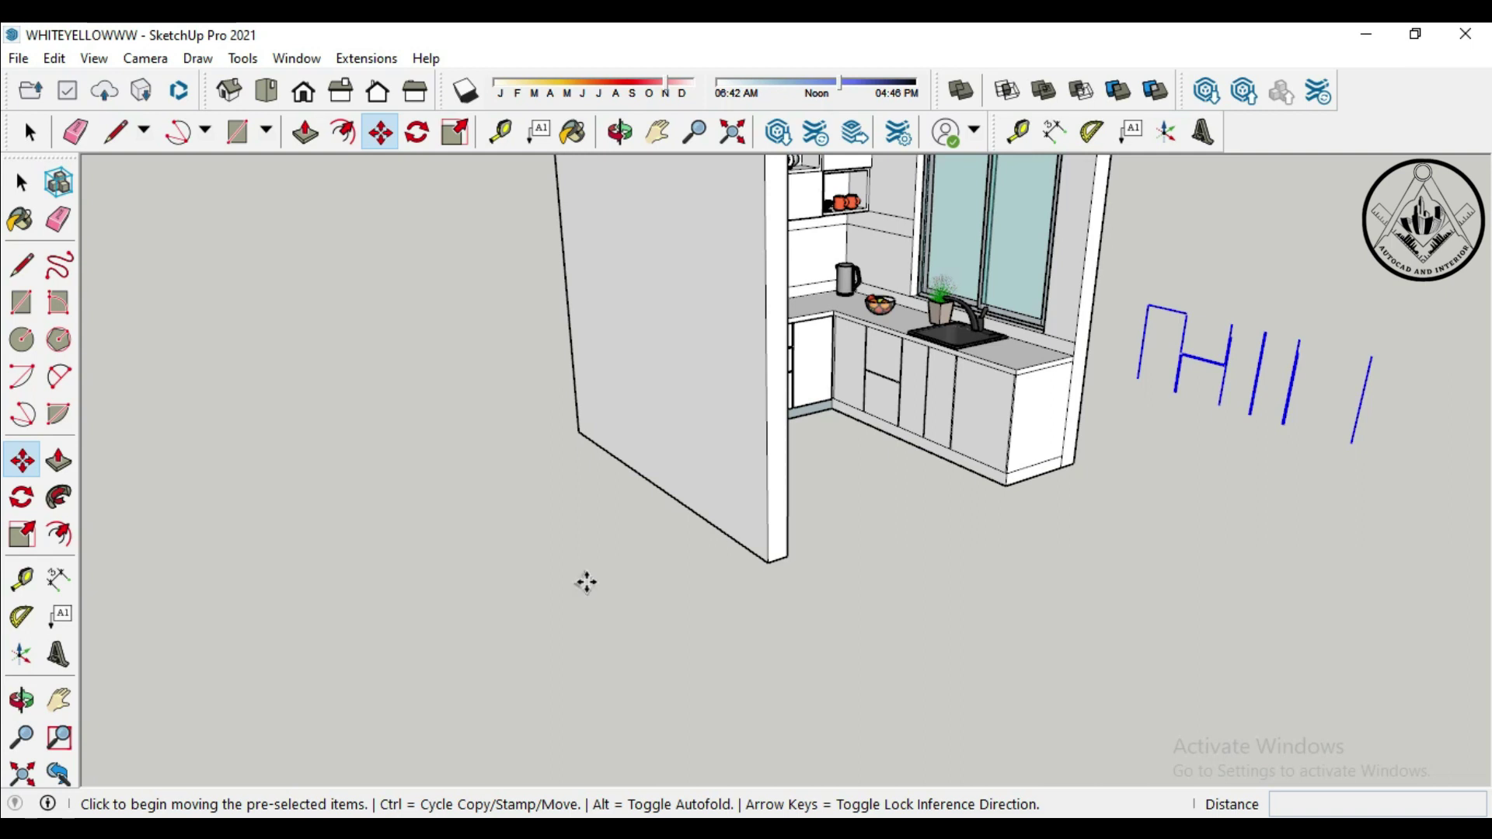
click(22, 303)
scroll(1148, 302, up, 3)
scroll(1181, 311, up, 4)
click(950, 587)
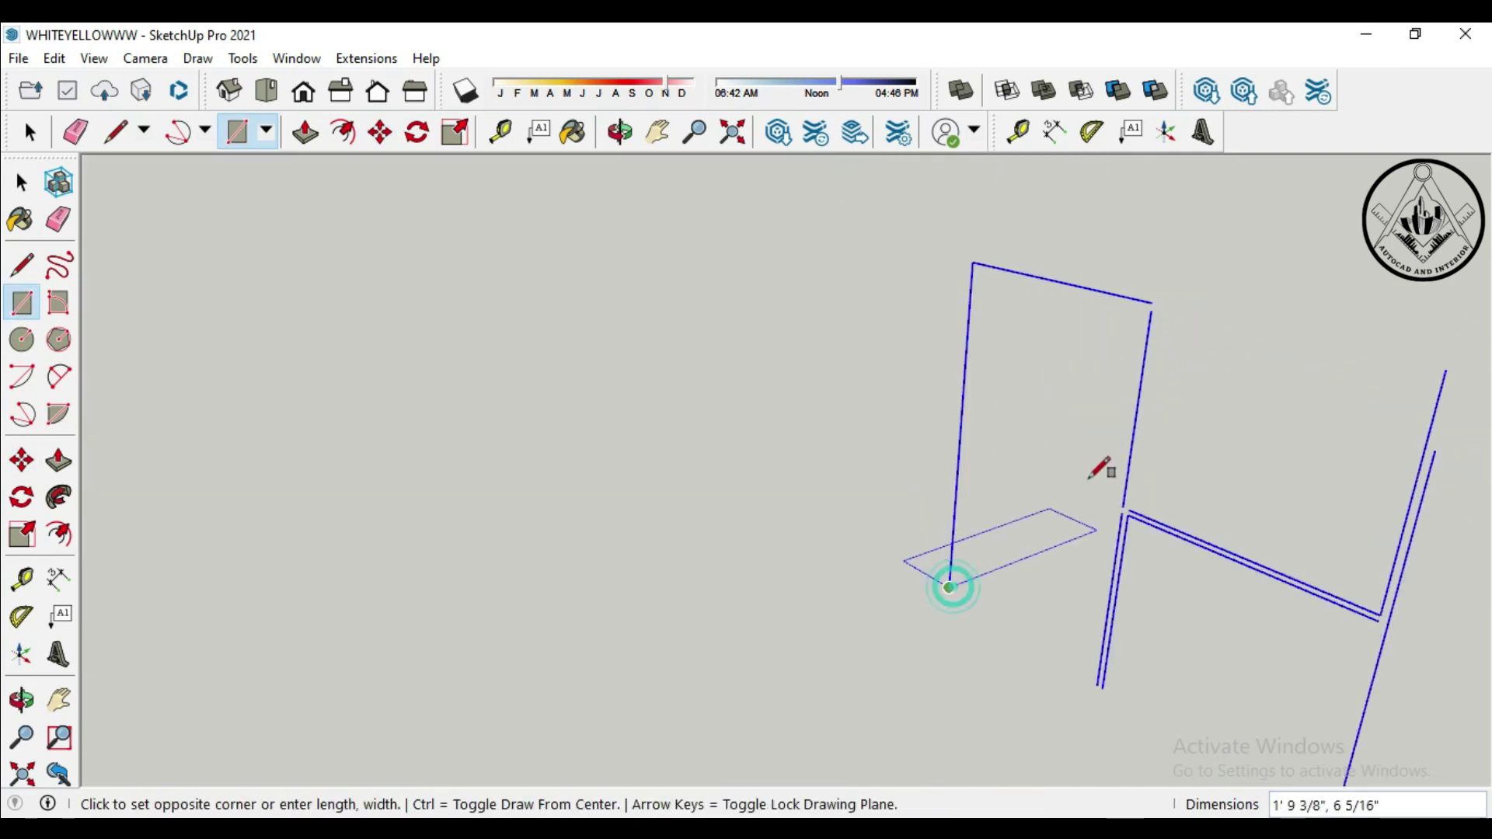
click(1152, 303)
click(1102, 688)
click(1377, 621)
click(1131, 511)
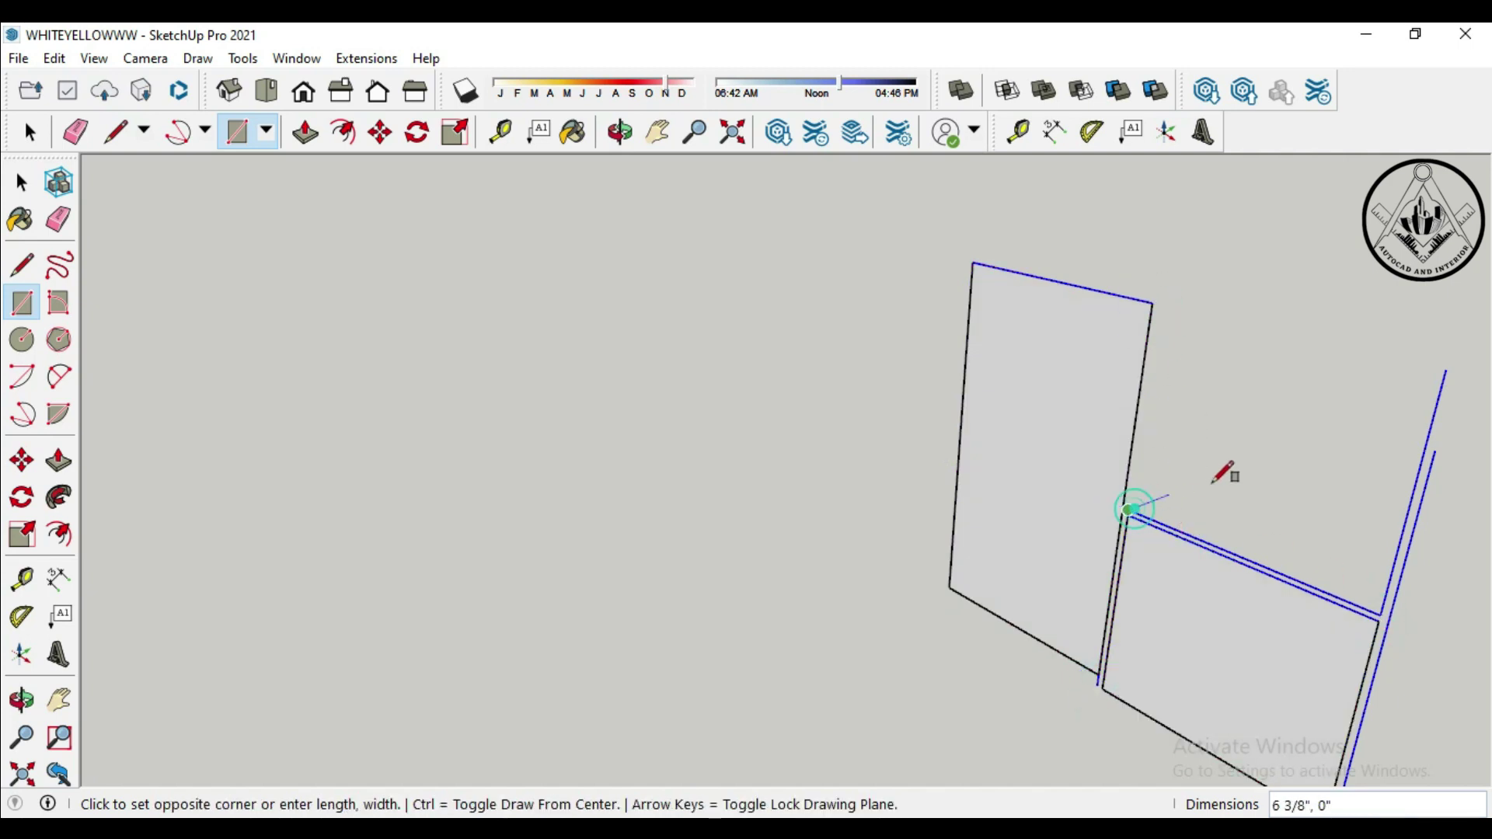
click(1446, 368)
Draw rectangle faces over the remaining three panel outlines, ending with the rightmost
scroll(957, 420, down, 3)
scroll(1177, 643, up, 2)
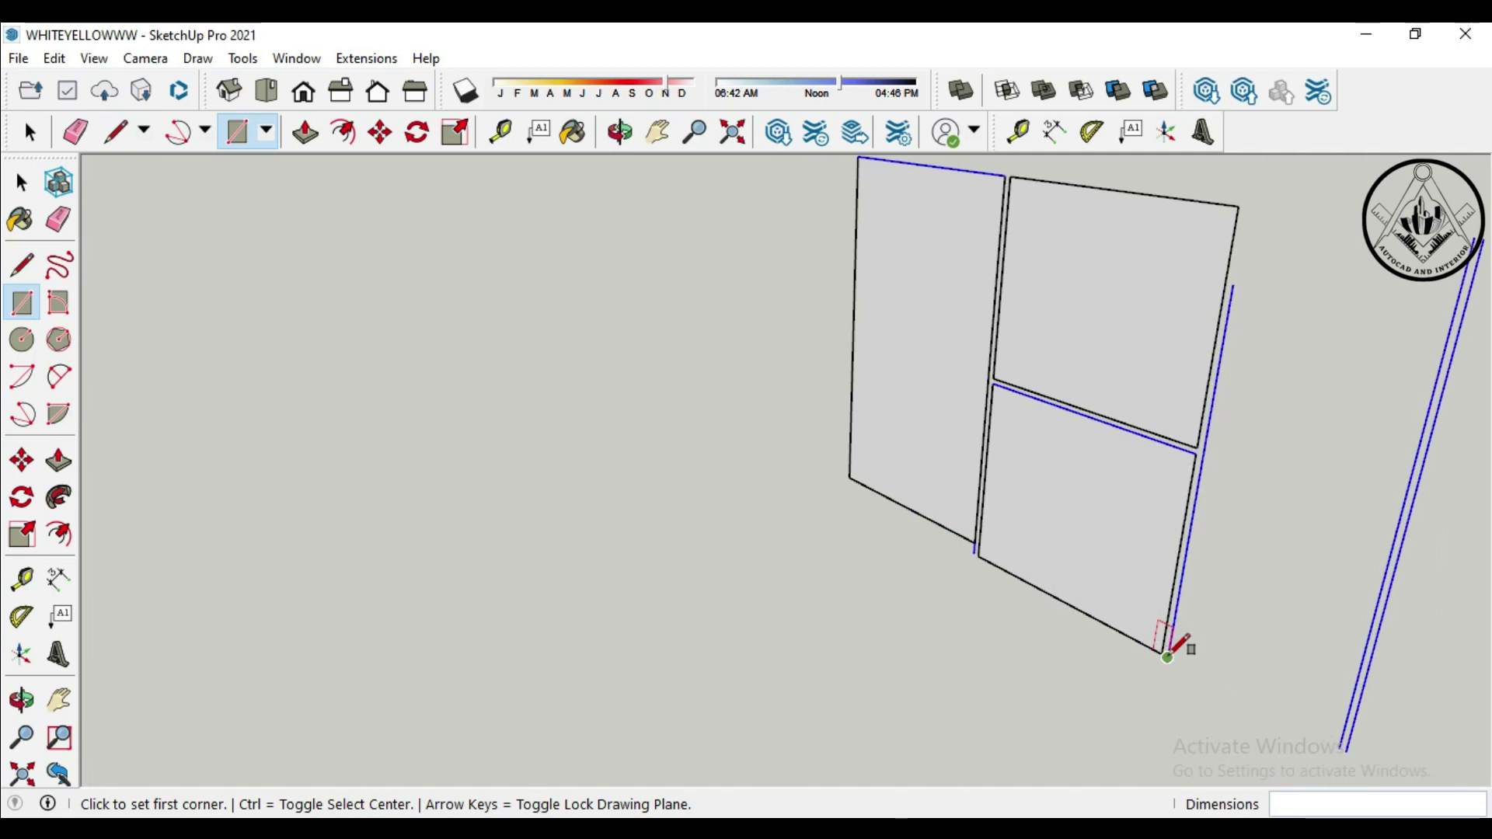
click(1172, 639)
scroll(1243, 559, down, 1)
scroll(1359, 404, up, 2)
click(1453, 294)
scroll(1033, 365, down, 2)
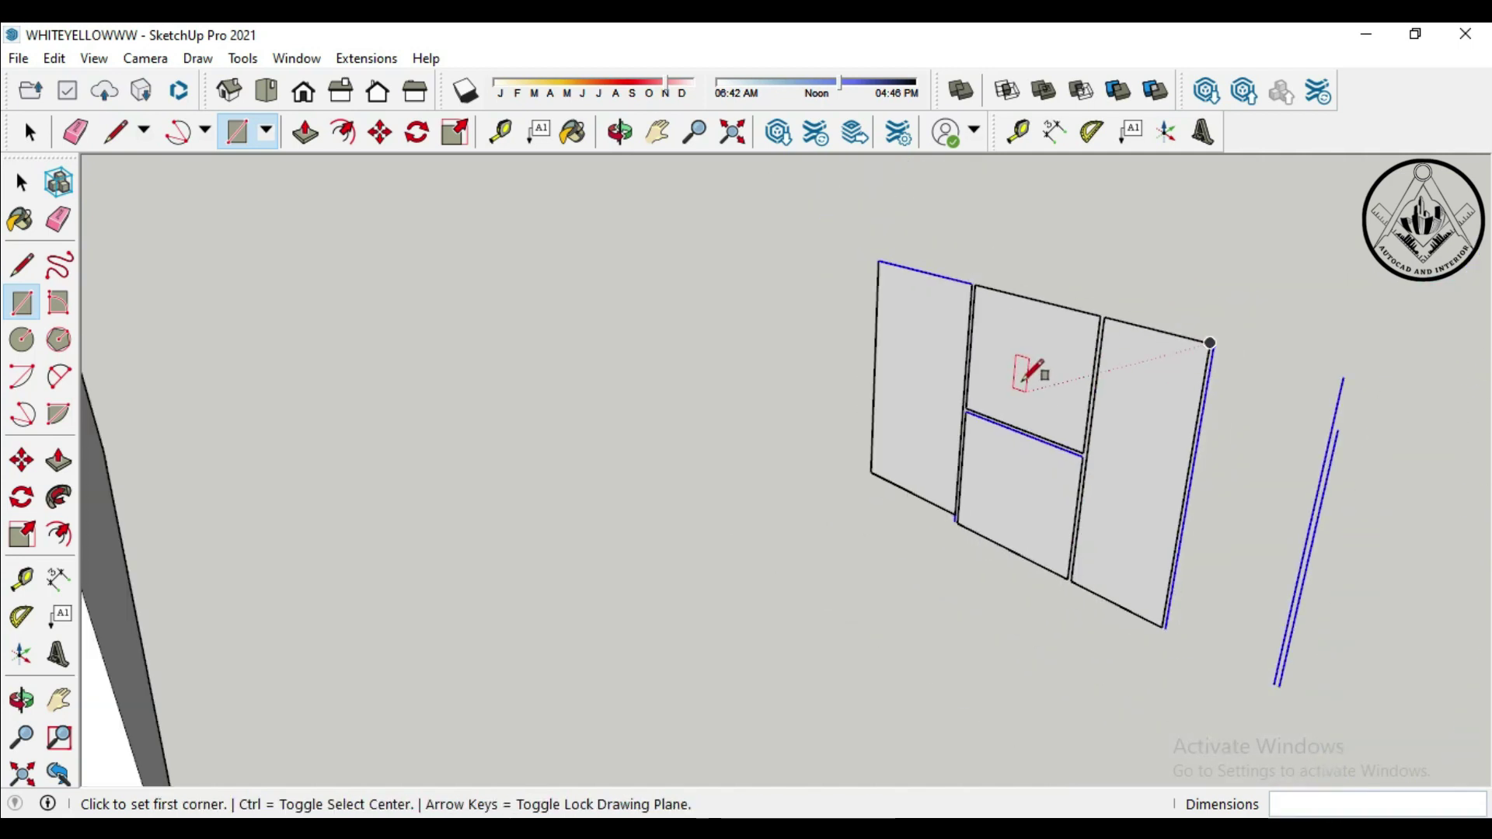
scroll(1177, 621, up, 1)
click(1156, 626)
click(1408, 282)
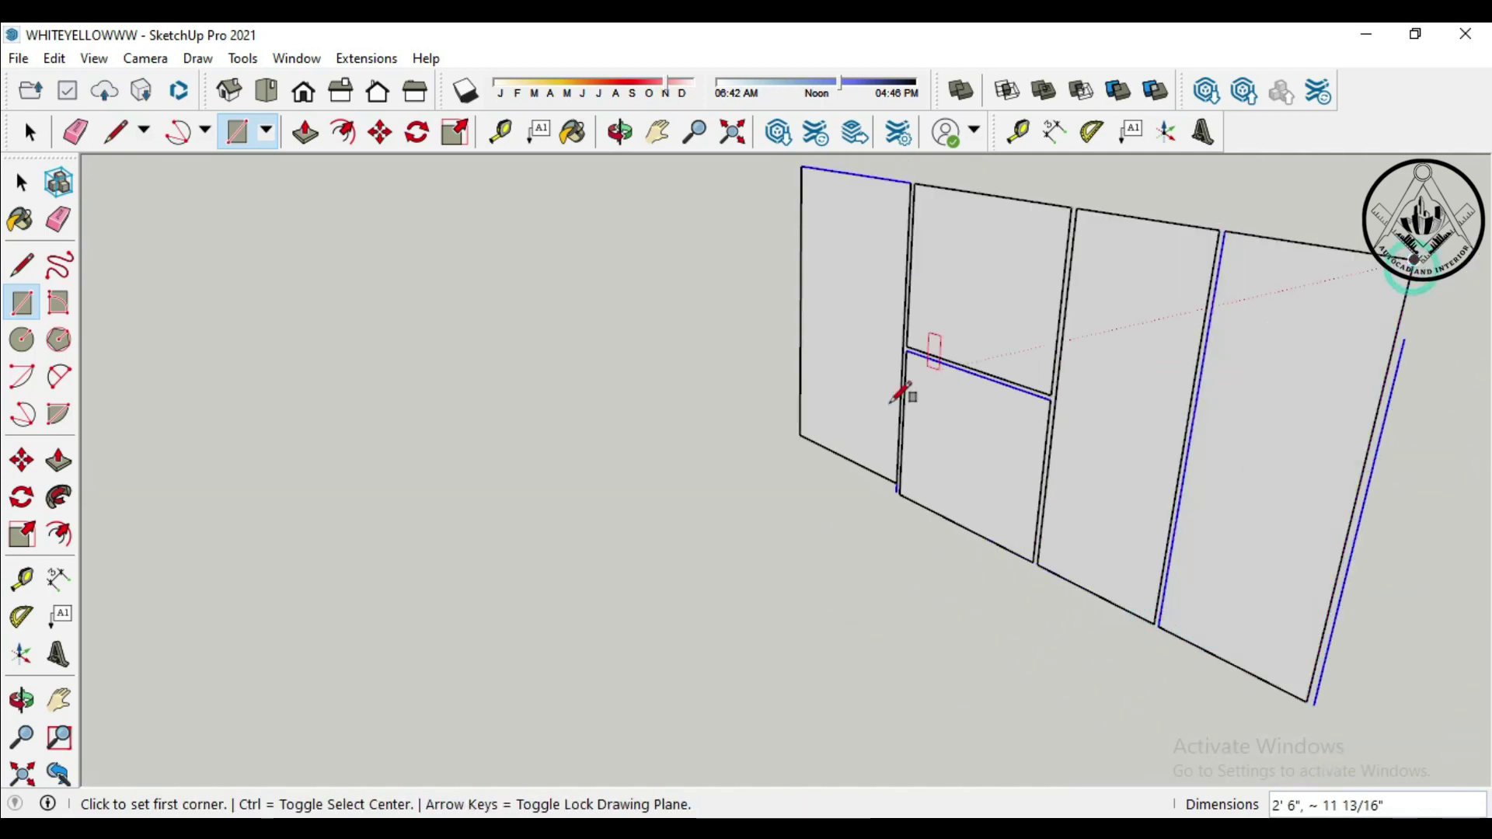
scroll(1010, 466, down, 2)
scroll(1080, 559, up, 2)
click(1086, 570)
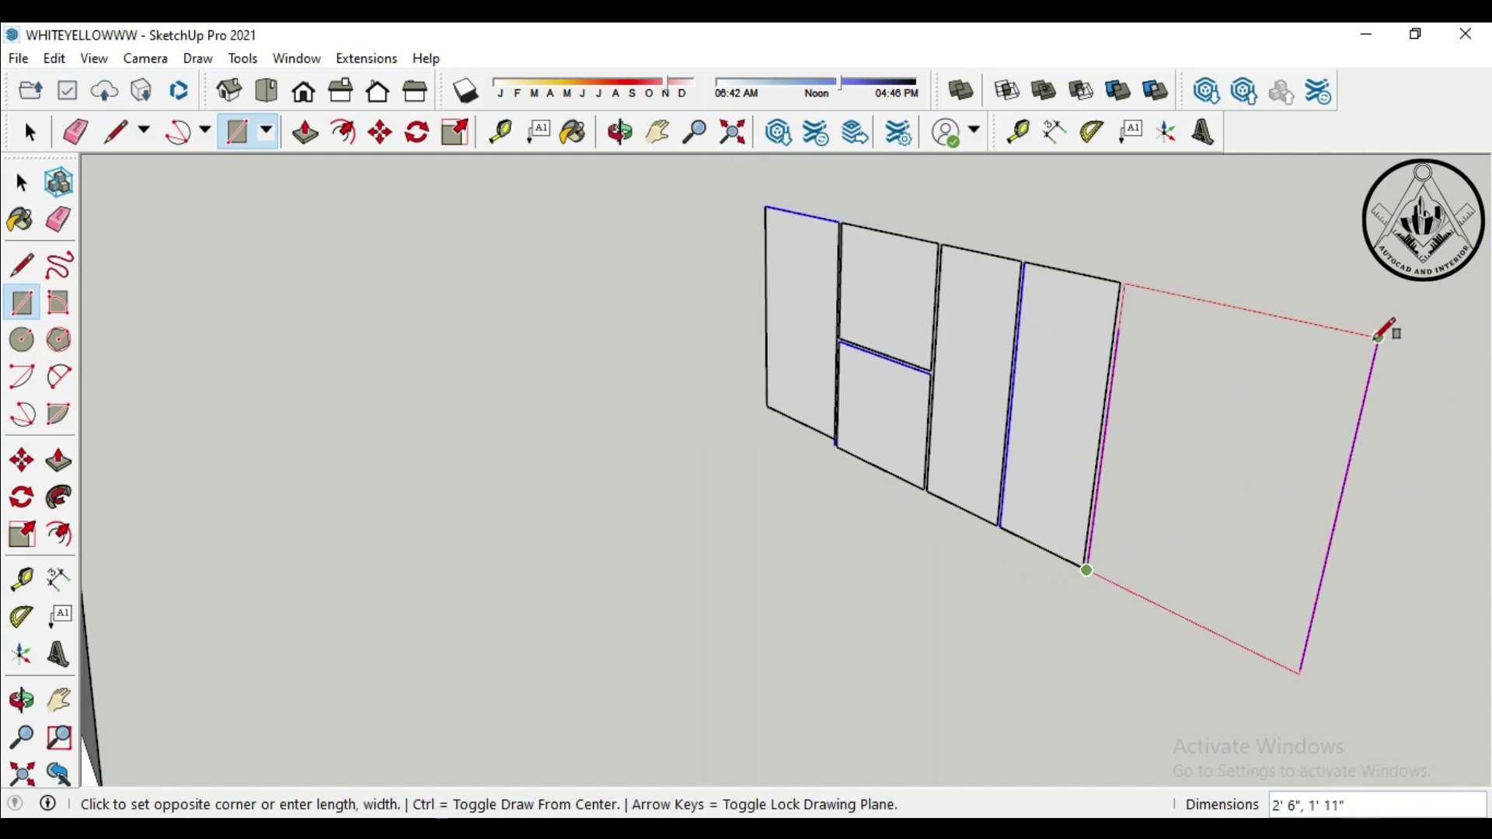
click(1378, 342)
Push/Pull the leftmost, upper-middle, lower-middle and next panels to about 1 inch thick
click(63, 467)
click(776, 320)
click(776, 321)
scroll(860, 316, up, 2)
click(866, 311)
click(876, 323)
click(898, 438)
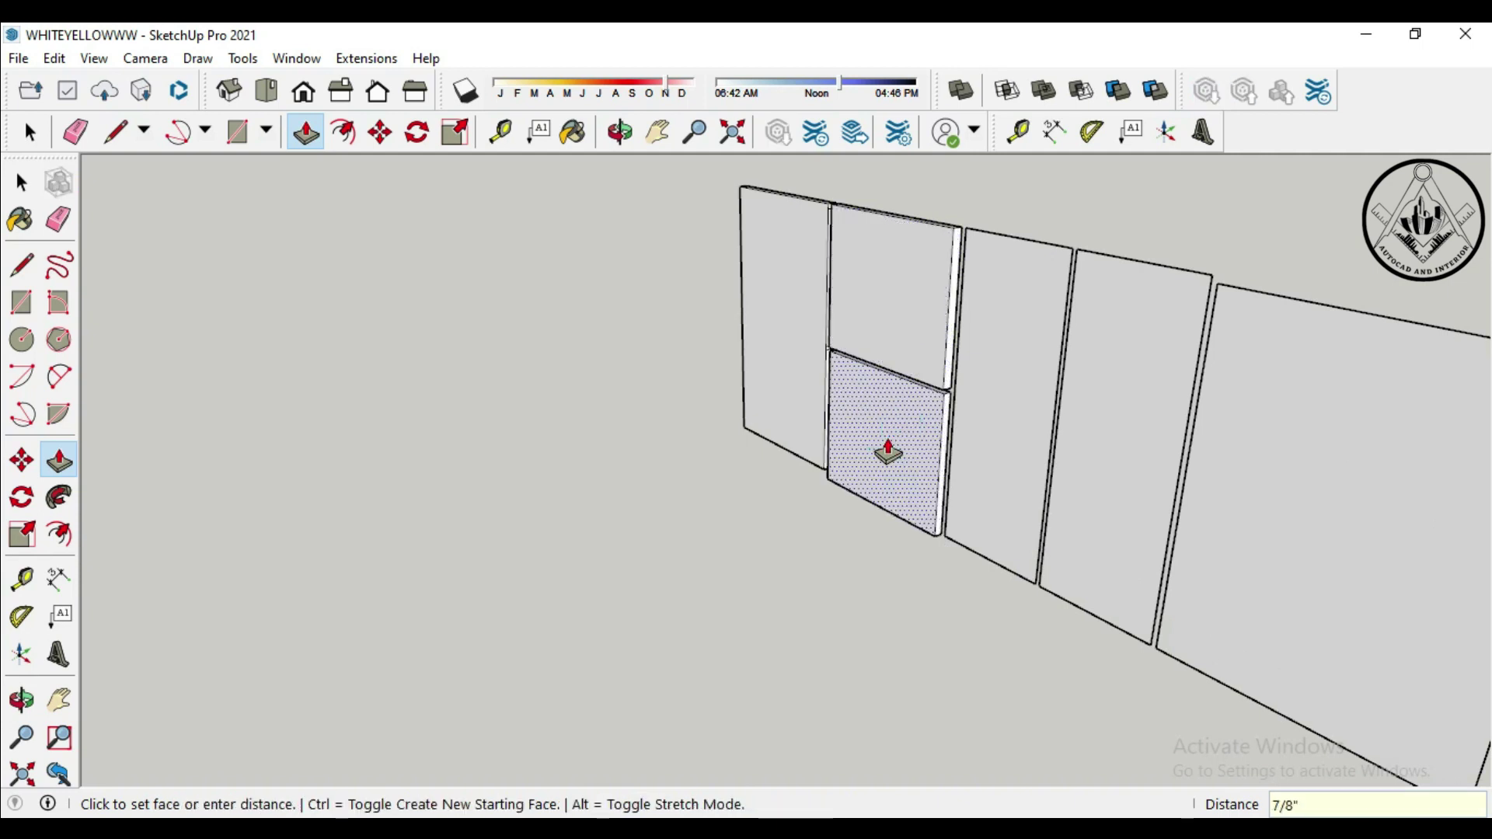
click(888, 450)
click(1015, 386)
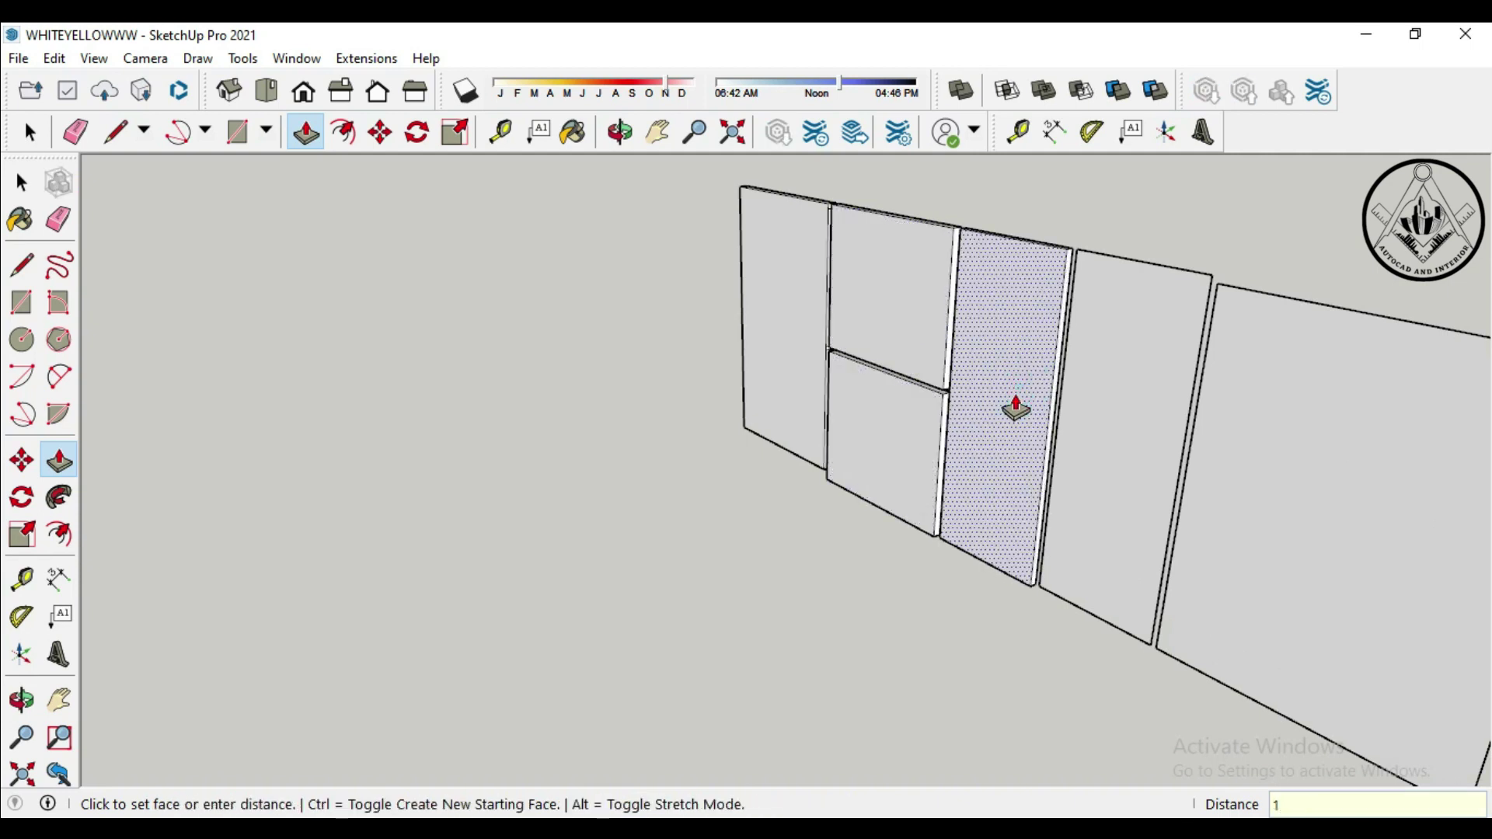
click(1014, 408)
Pull the fourth panel and the rightmost panel 1 inch thick
click(1109, 404)
click(1099, 410)
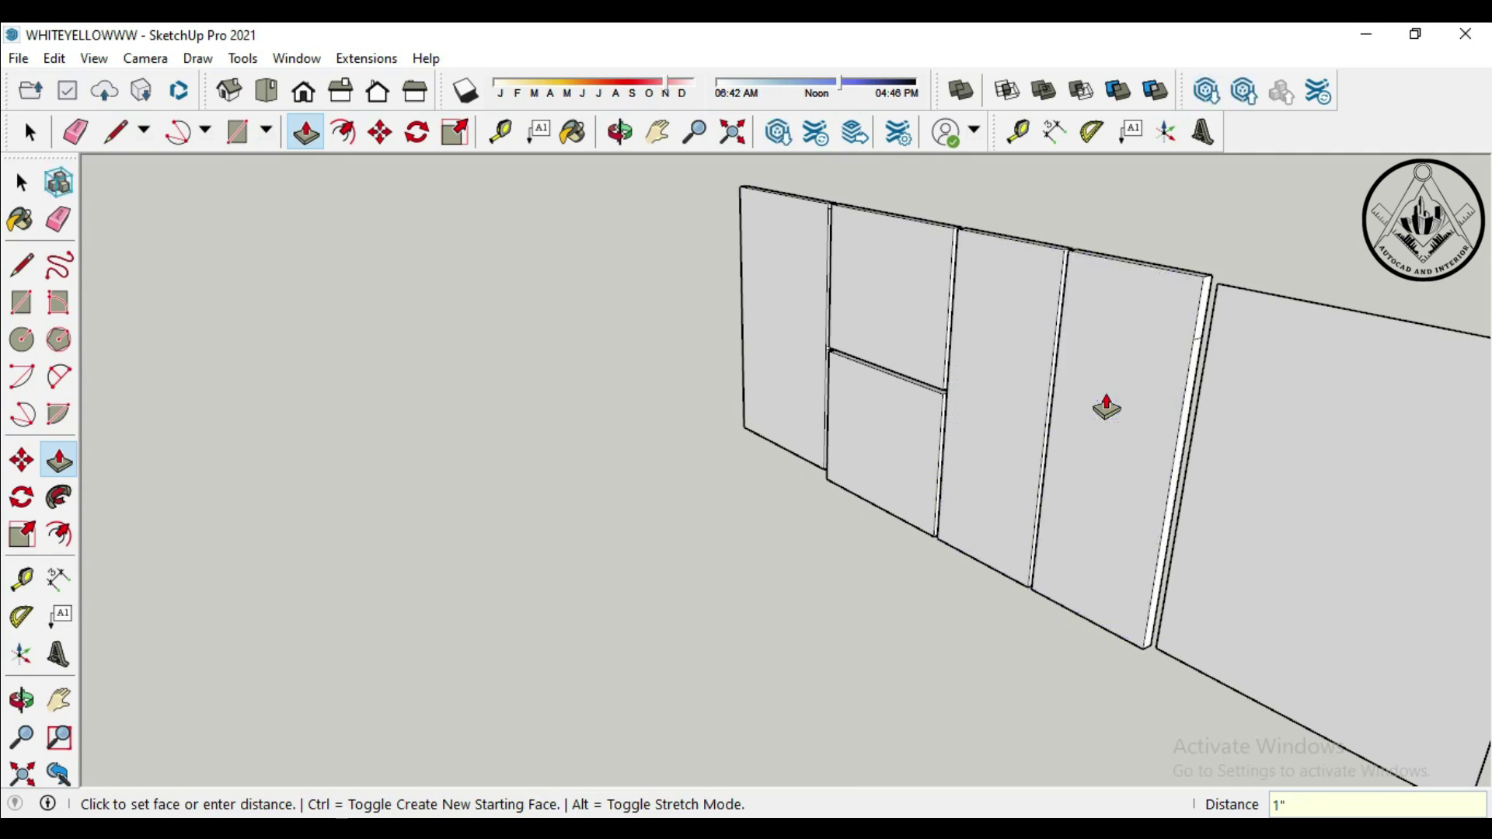
click(1272, 426)
text(1)
key(Return)
scroll(929, 396, down, 3)
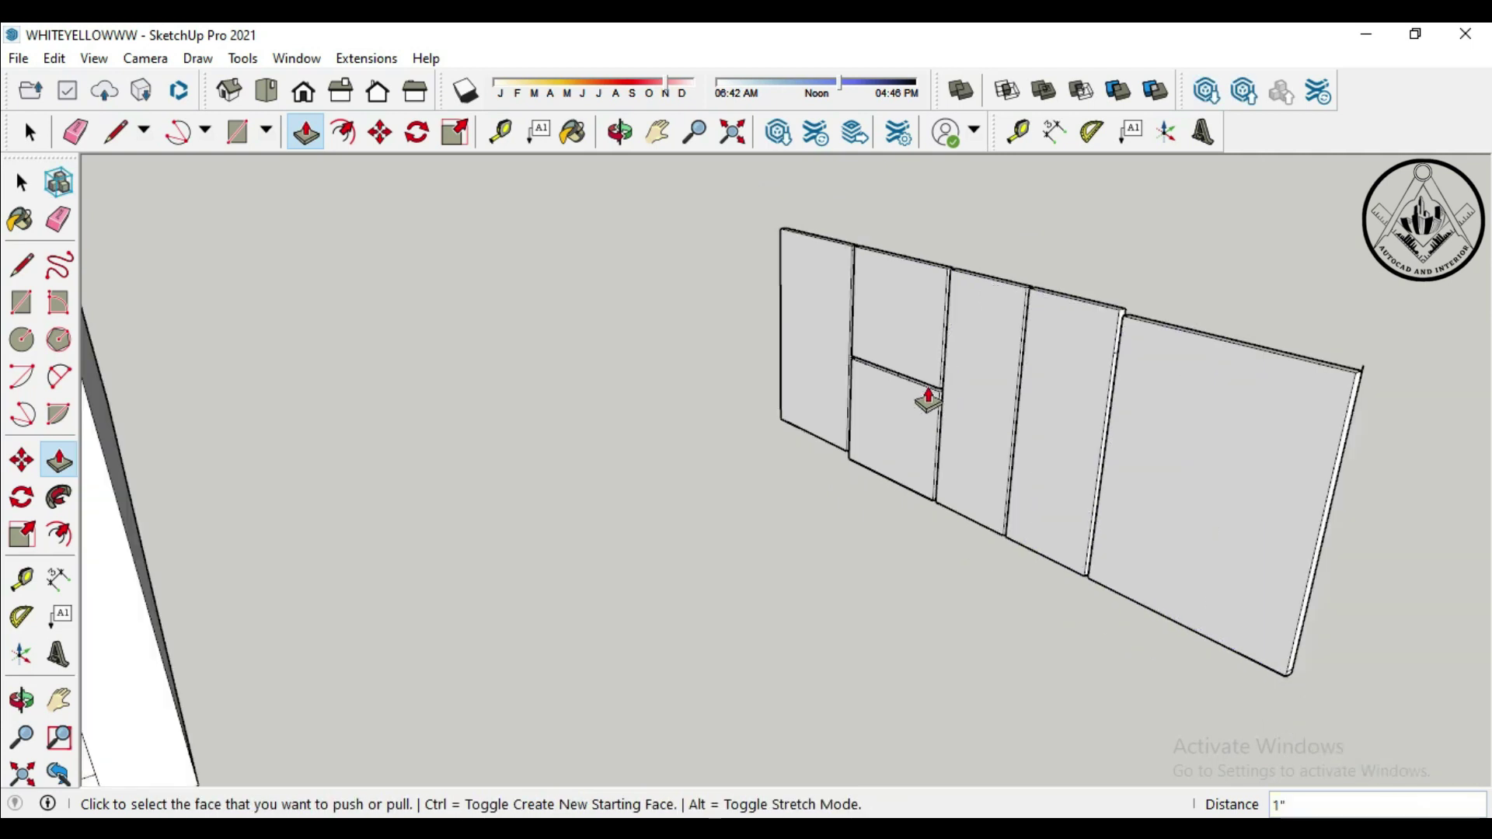
scroll(936, 396, down, 2)
scroll(894, 411, down, 2)
key(space)
Move the six new shutter panels by their top corner onto the sink-side base cabinets
drag(1181, 569, 954, 366)
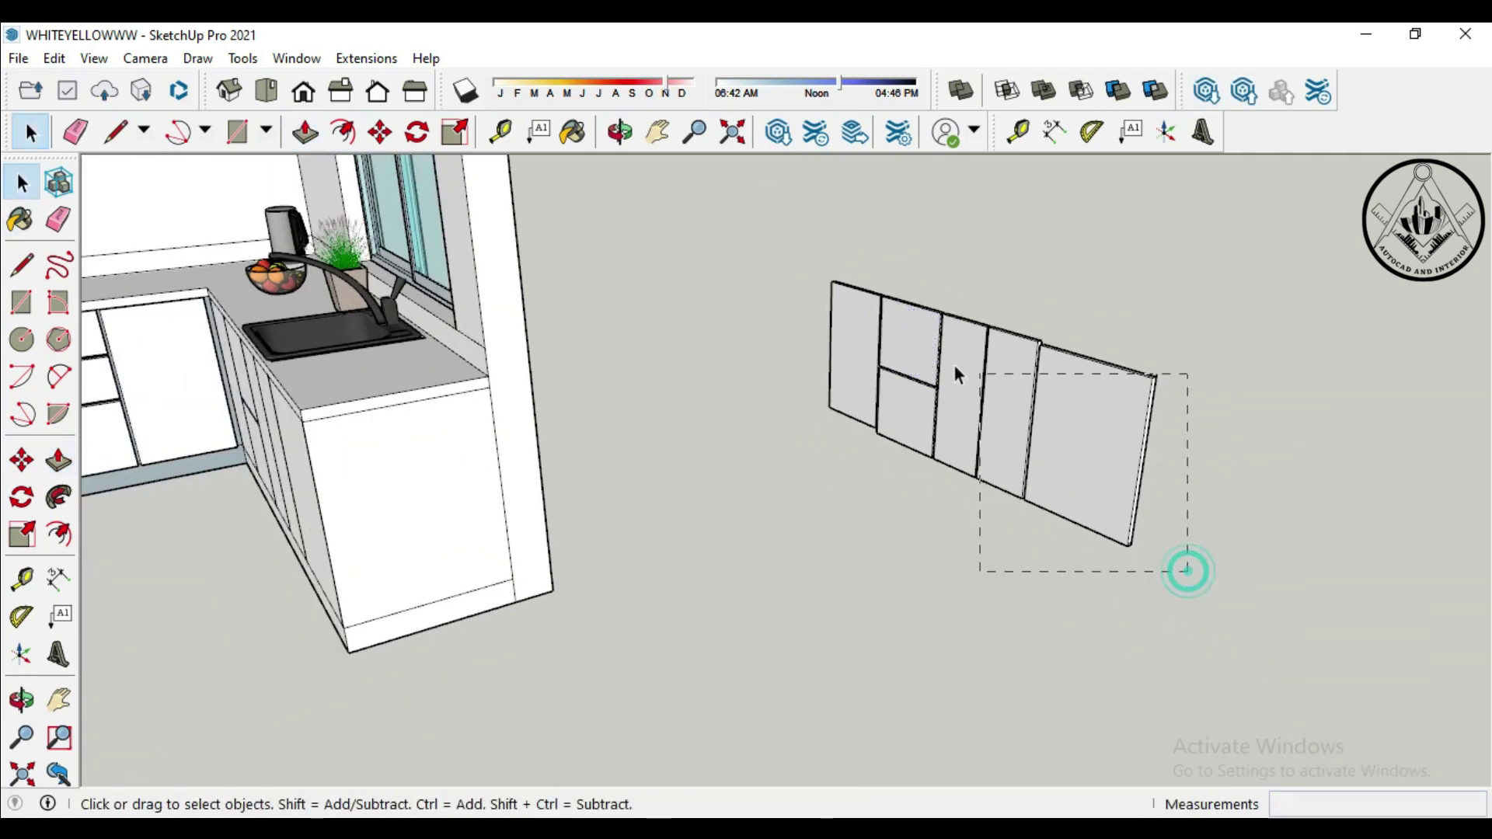
click(21, 460)
scroll(846, 271, up, 3)
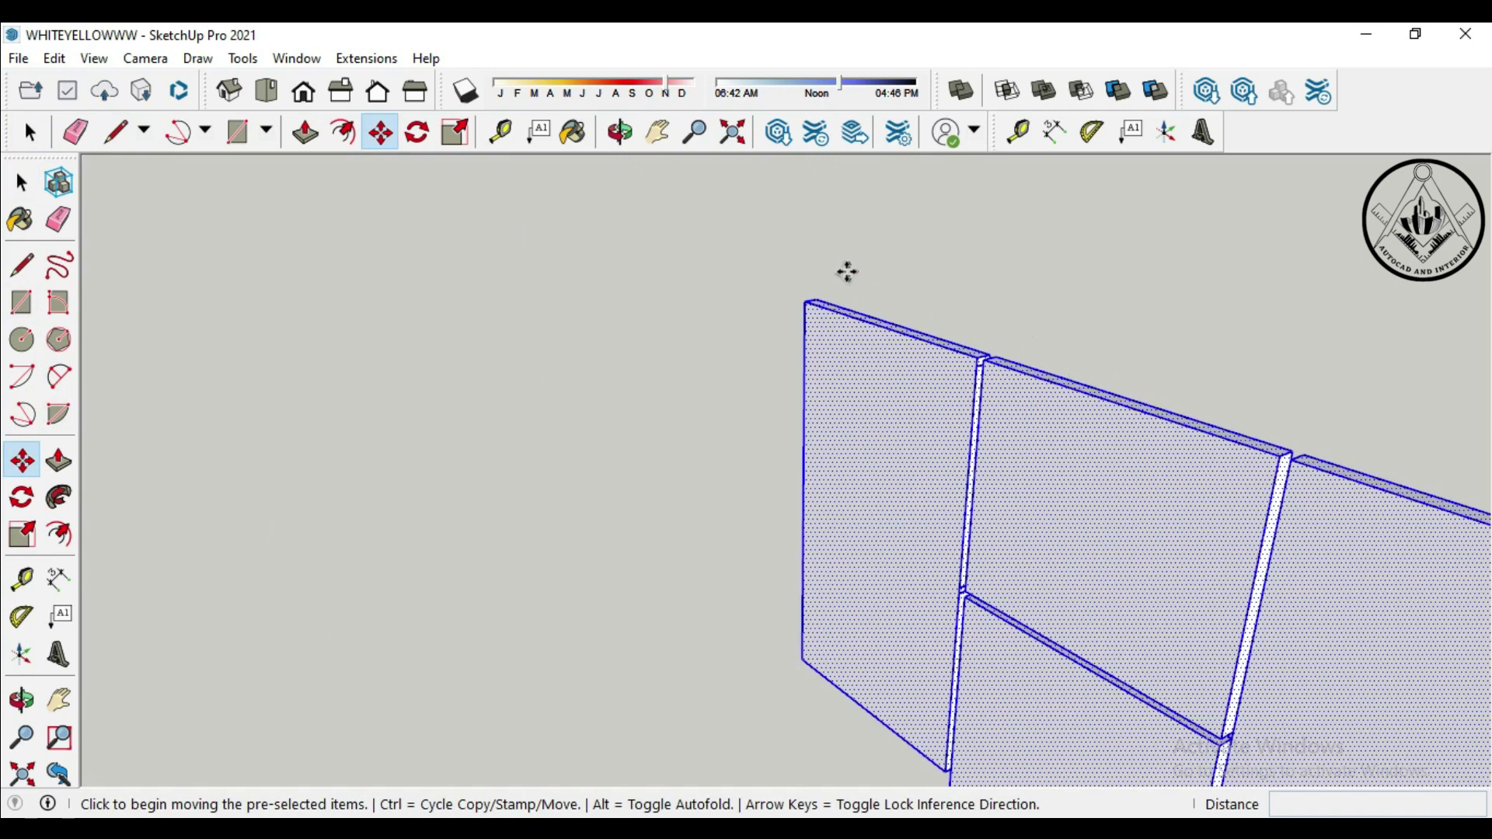
click(817, 295)
scroll(873, 283, down, 2)
scroll(926, 300, down, 2)
scroll(566, 359, up, 2)
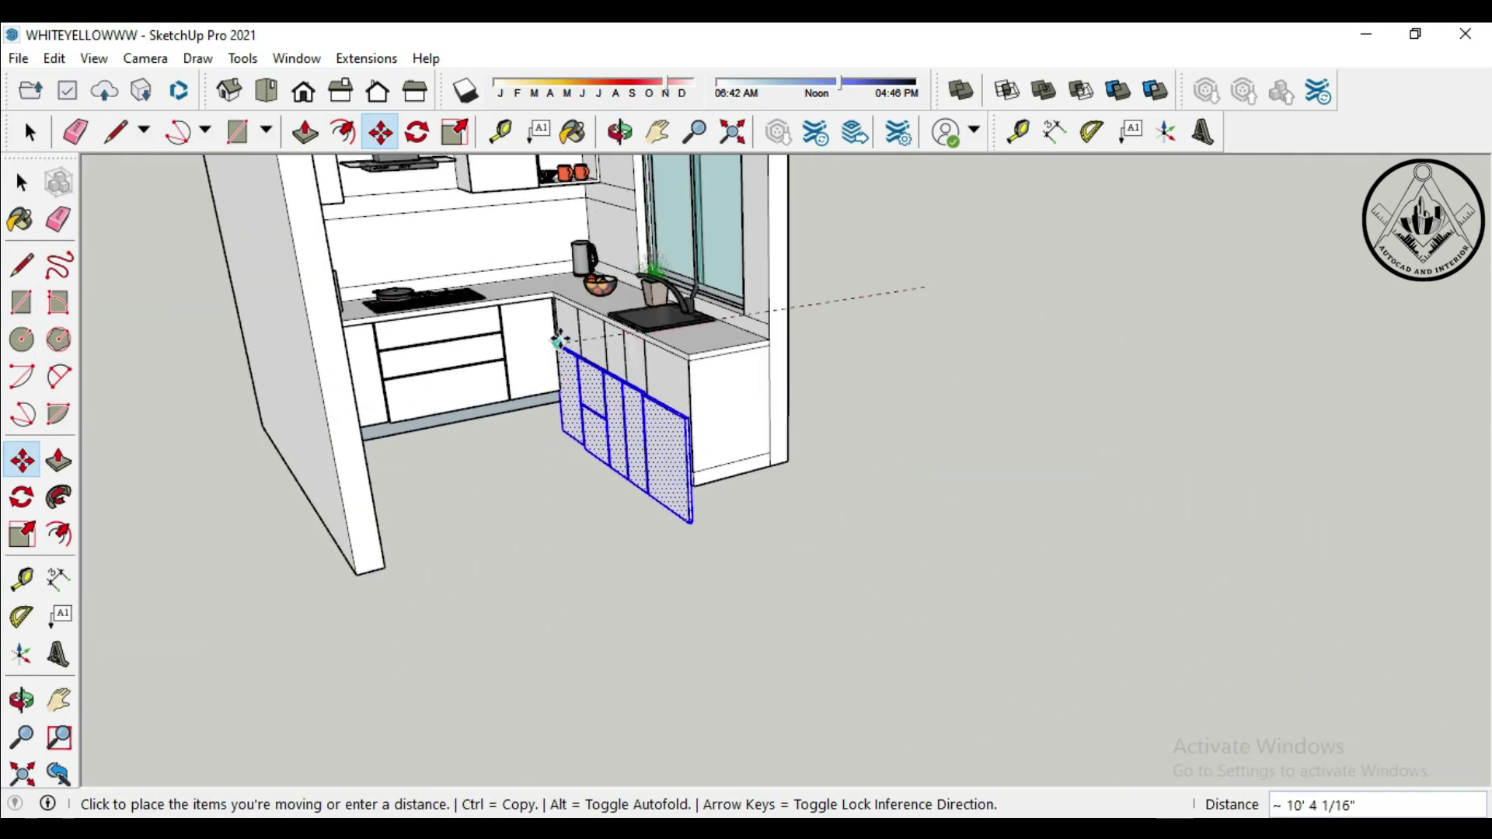
scroll(554, 299, up, 2)
scroll(553, 299, up, 2)
scroll(552, 273, up, 2)
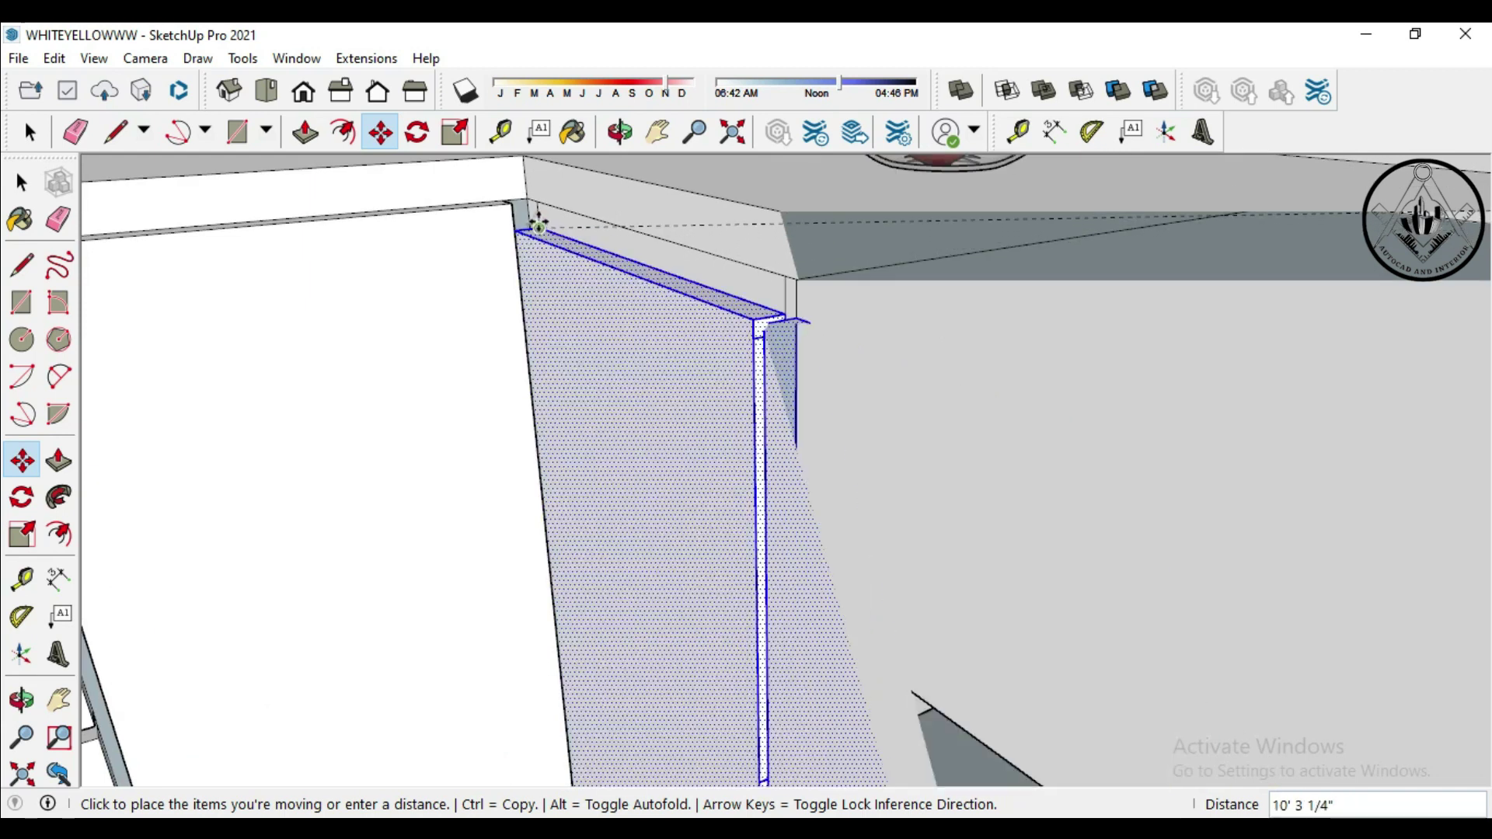
click(536, 208)
scroll(683, 266, down, 3)
scroll(696, 310, down, 1)
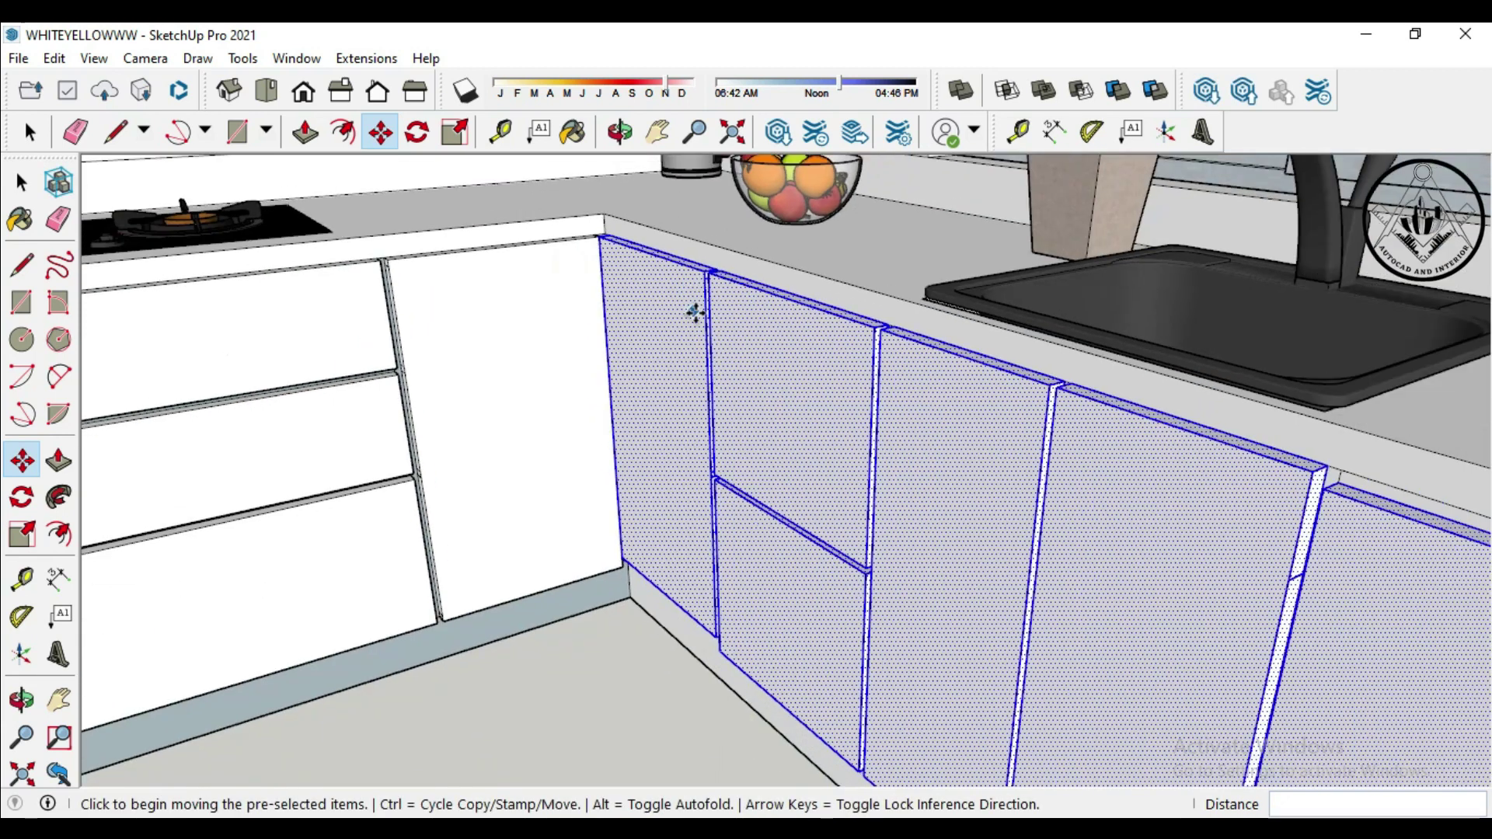
scroll(700, 318, down, 1)
scroll(700, 319, down, 1)
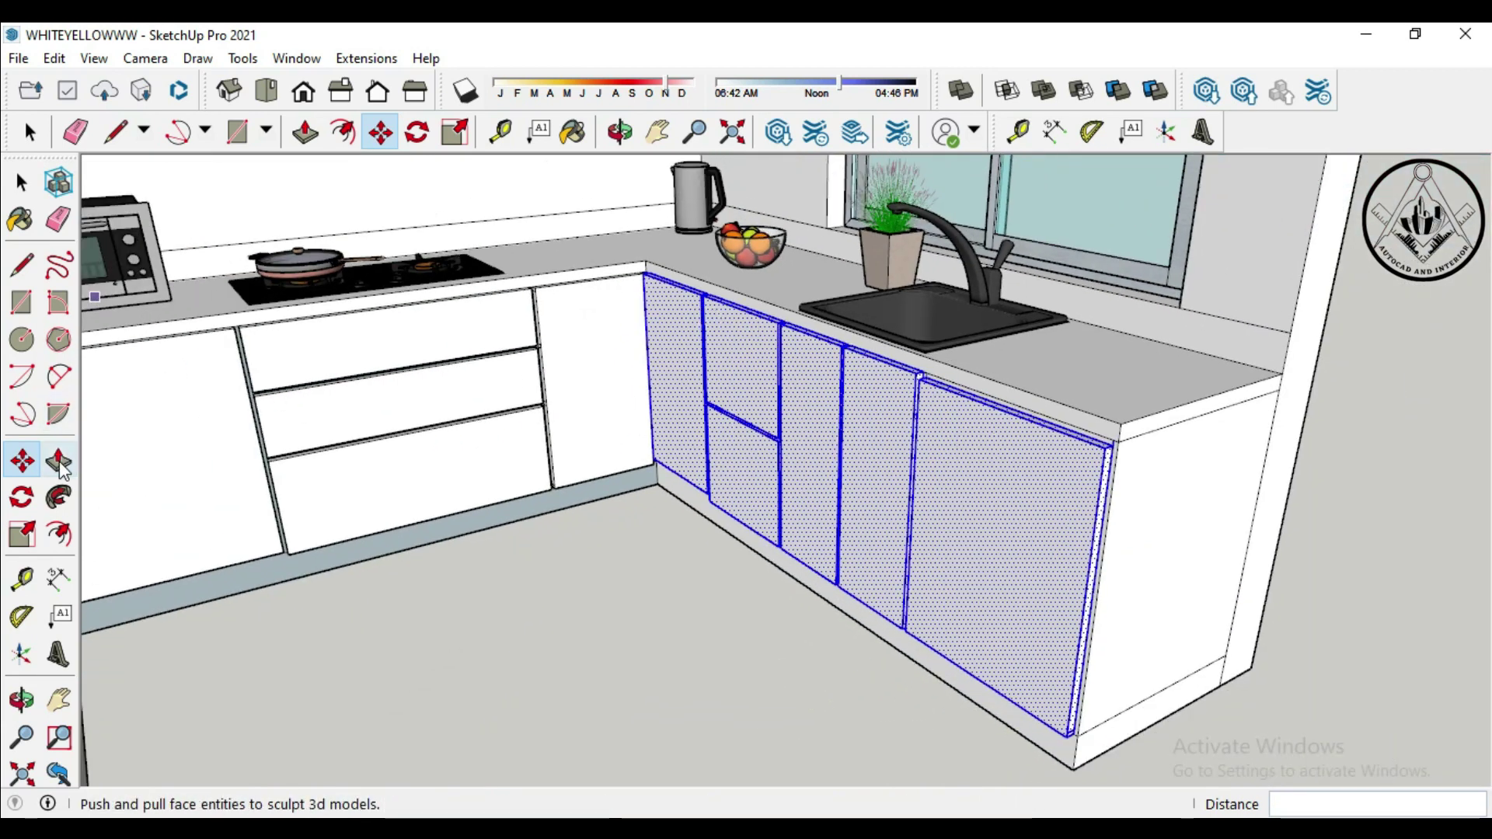
Push/Pull the adjoining countertop edge strip out 1/2" to meet the panels
click(59, 461)
scroll(1055, 431, up, 2)
scroll(1056, 431, up, 2)
click(1067, 455)
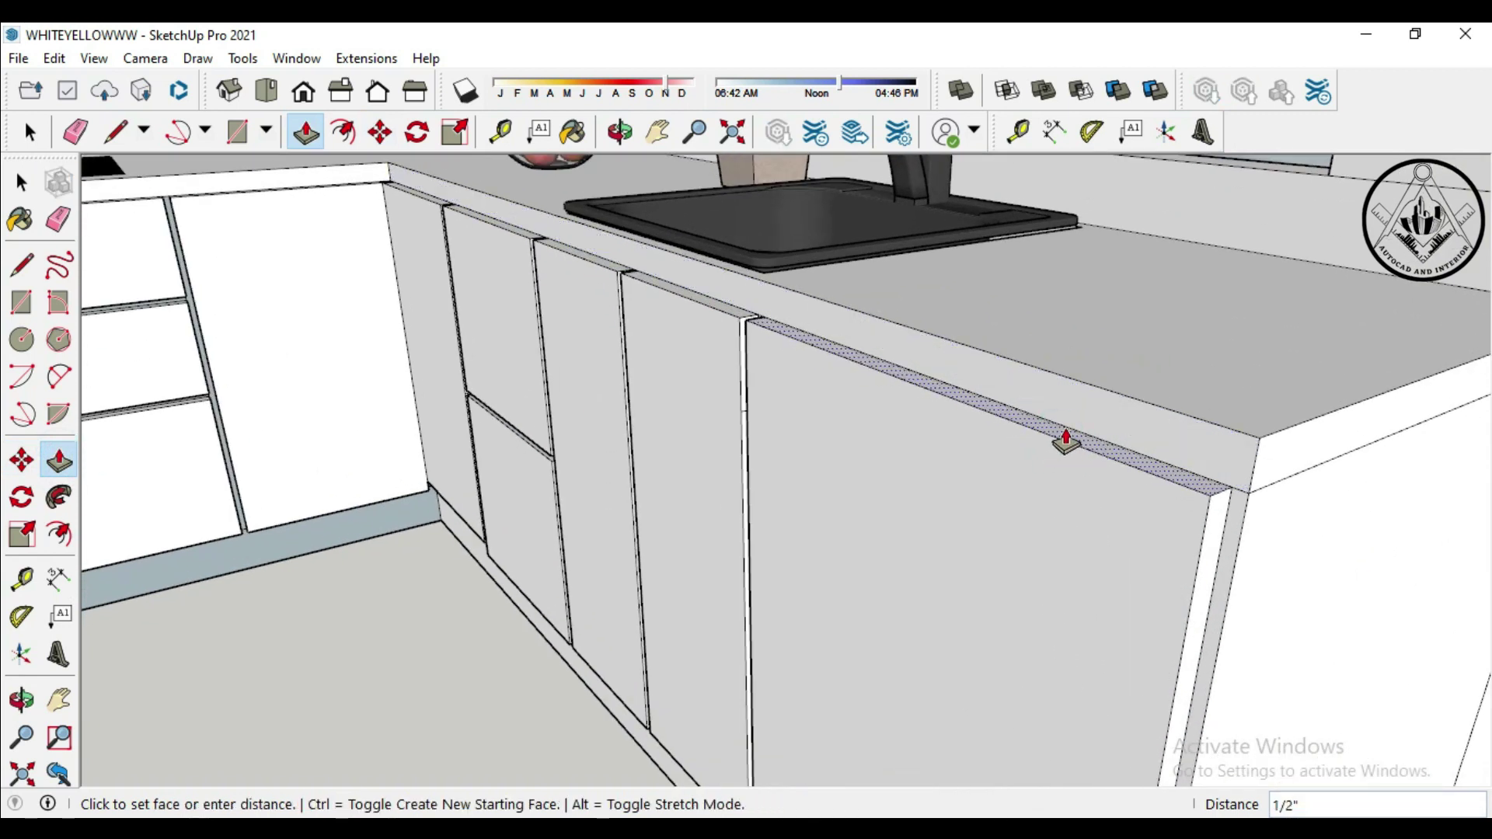
click(1061, 439)
scroll(1160, 317, down, 3)
scroll(1225, 693, down, 3)
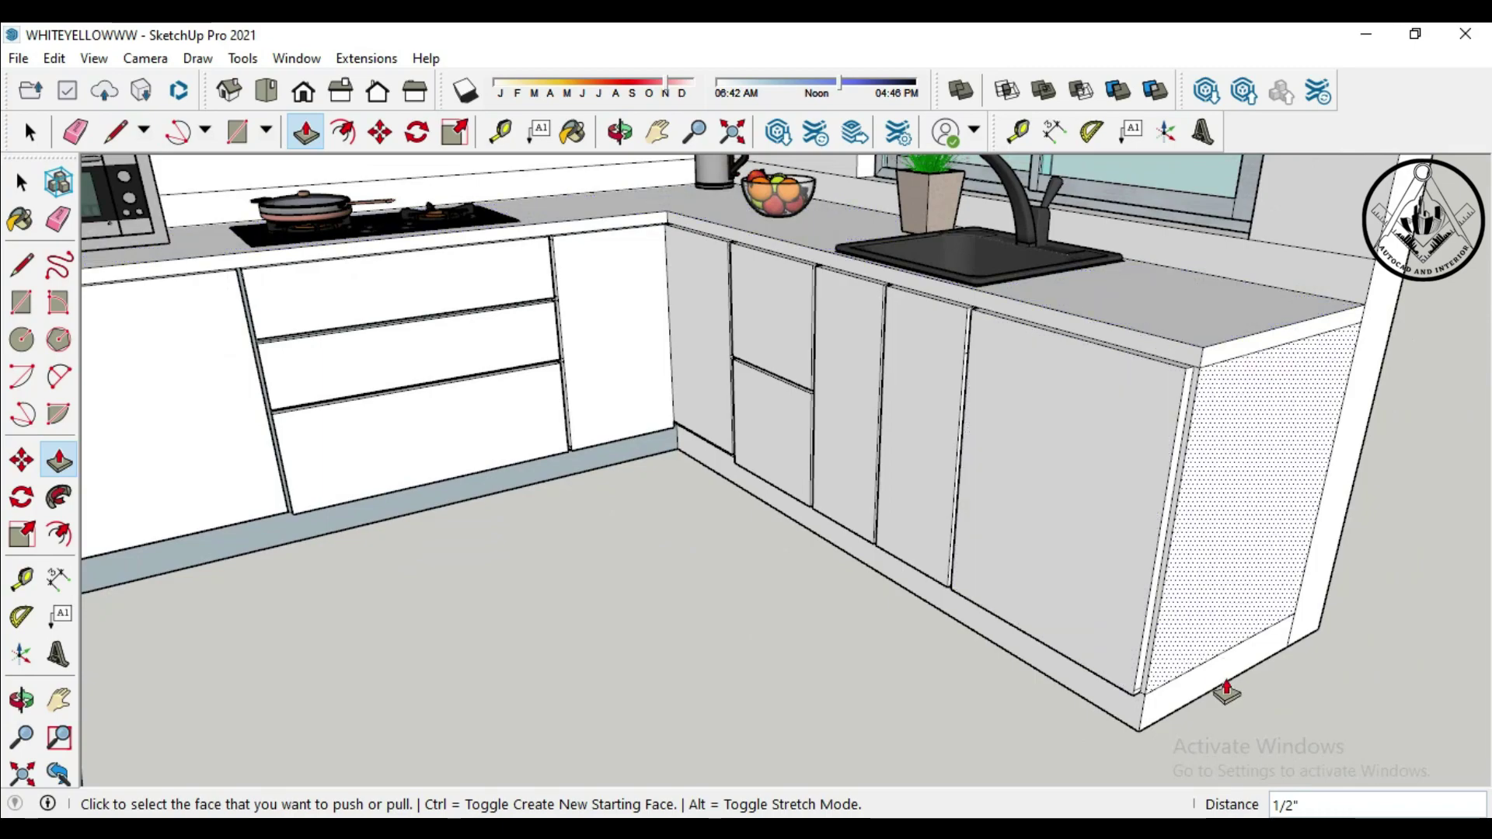
middle_drag(1225, 693, 1225, 533)
scroll(1258, 615, up, 3)
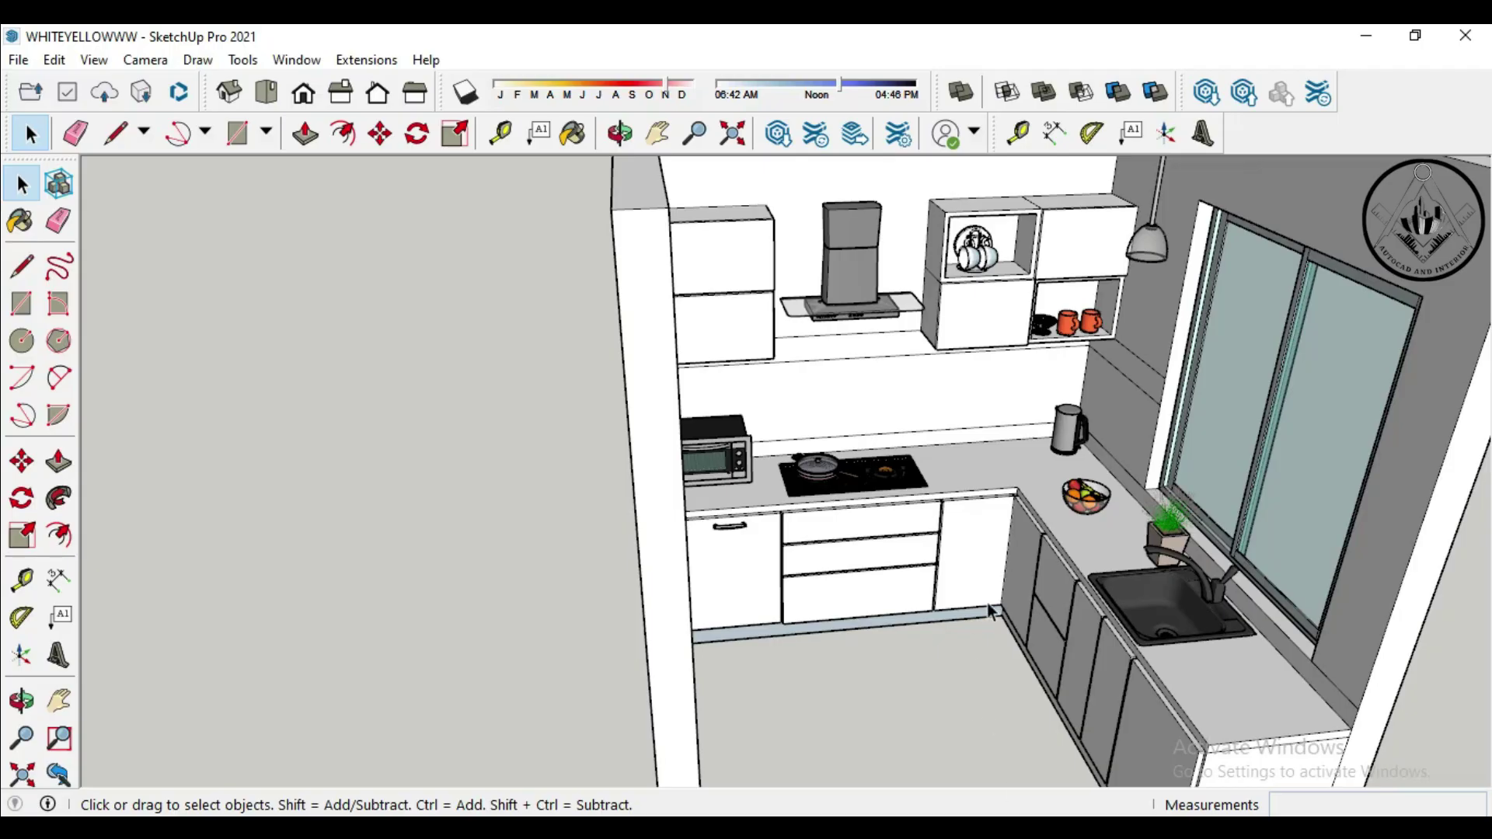
Copy the left cabinet's door handle and paste it onto the top drawer
scroll(976, 643, up, 2)
scroll(976, 643, up, 3)
scroll(866, 637, up, 3)
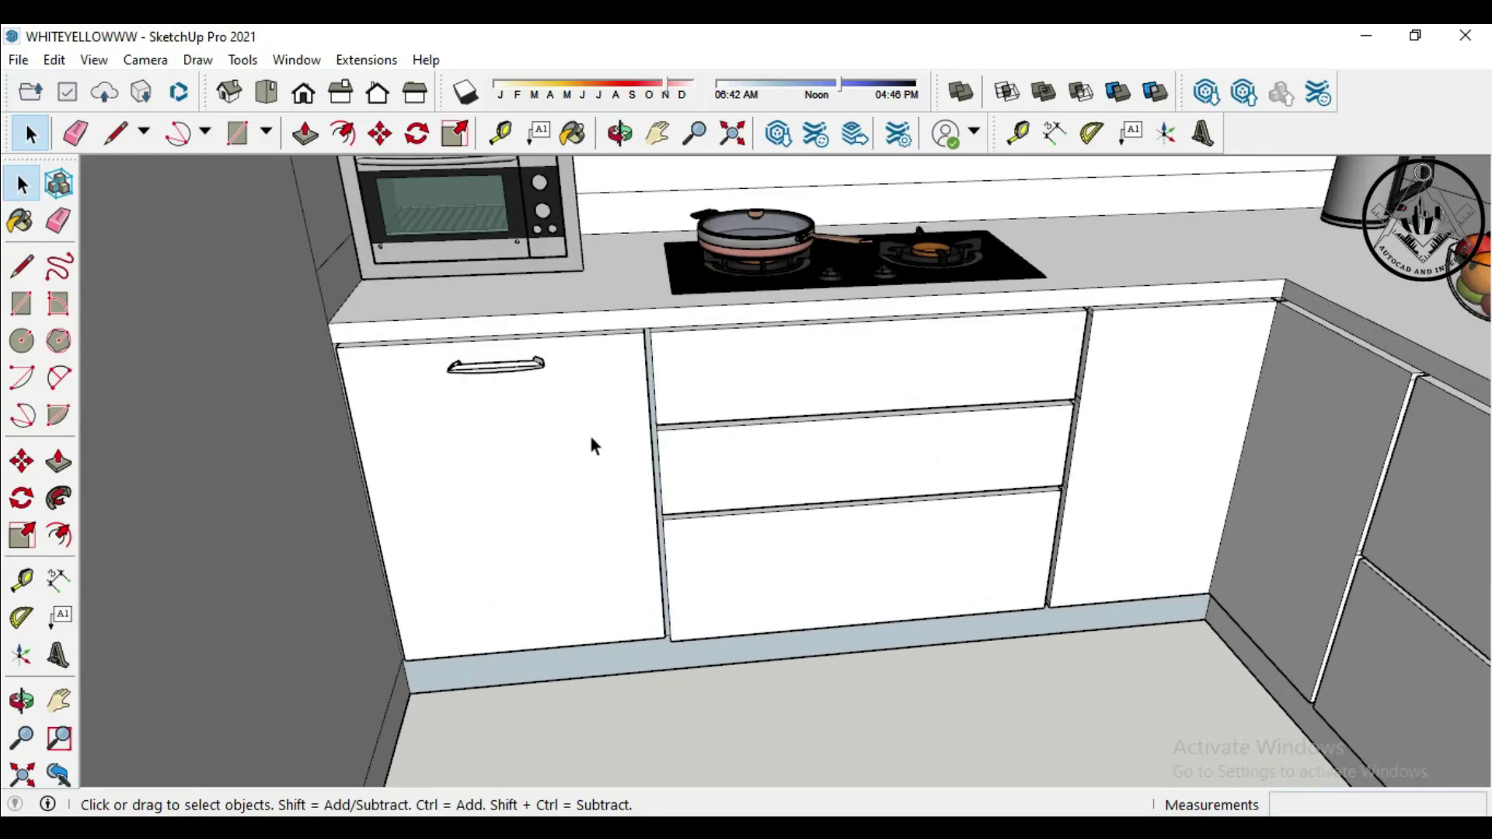
ctrl+click(507, 371)
key(m)
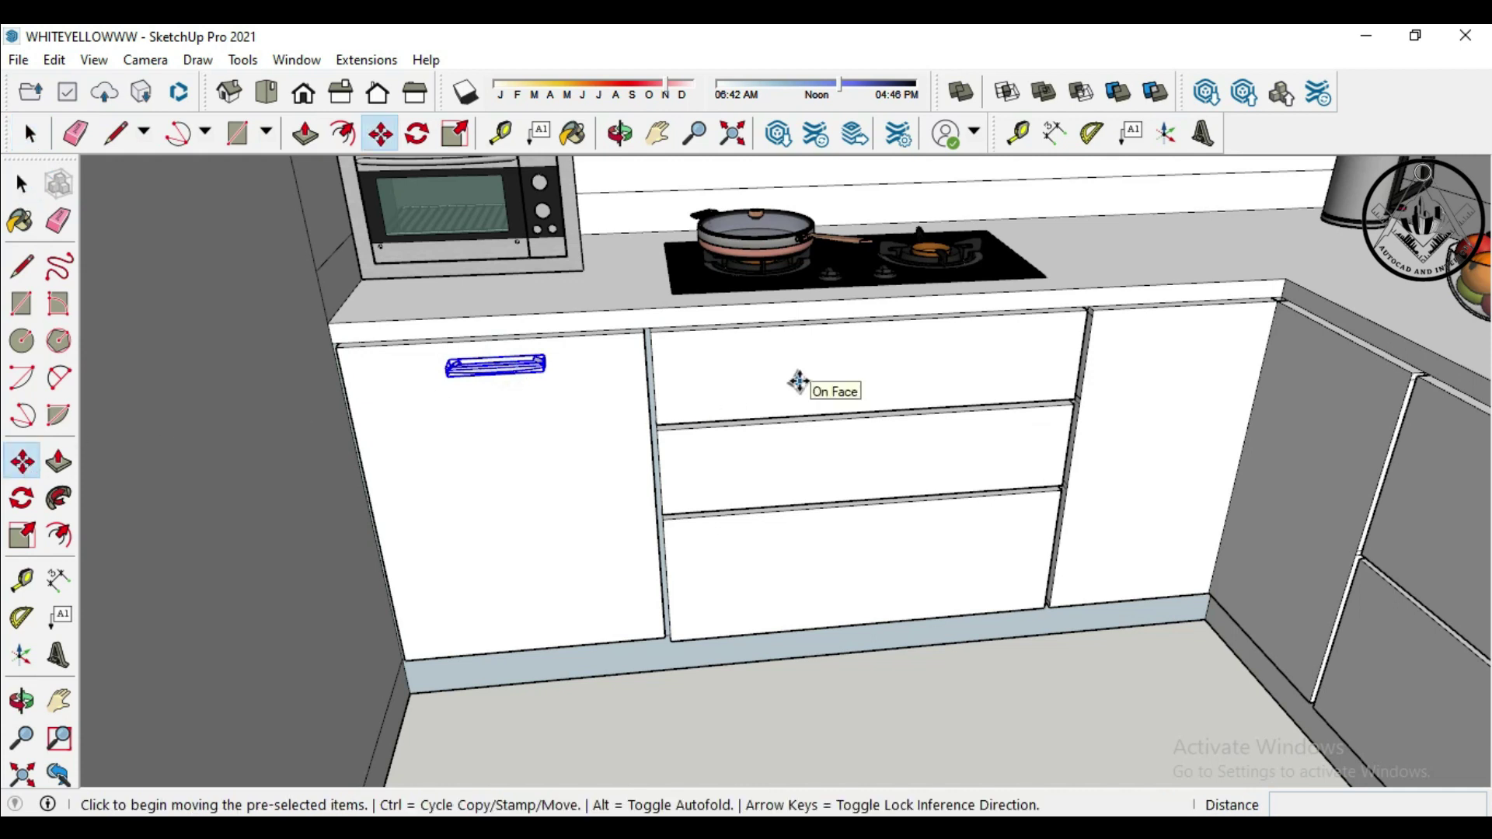
key(ctrl+v)
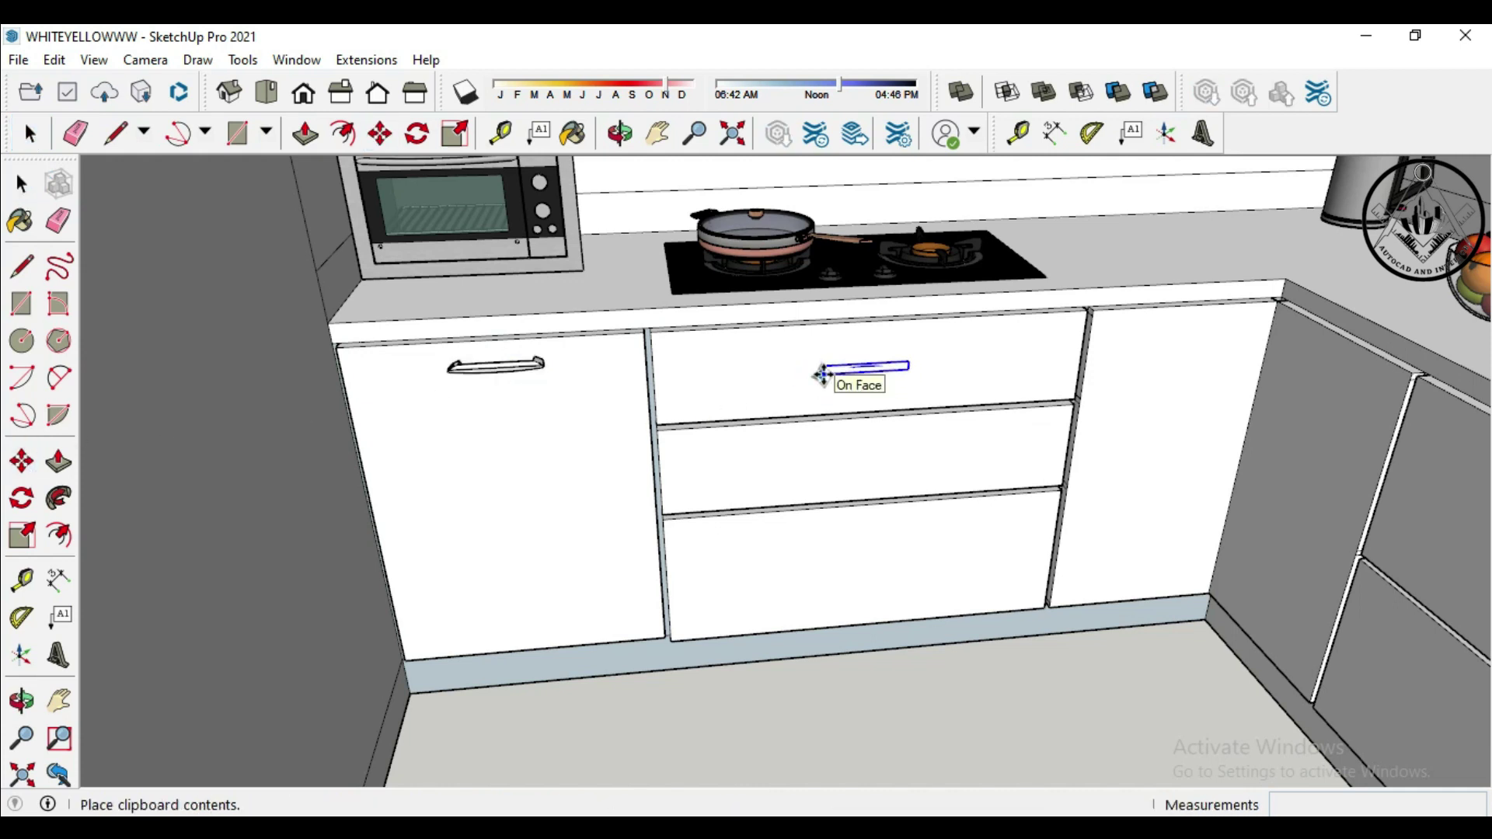
click(822, 376)
scroll(821, 376, up, 2)
click(819, 373)
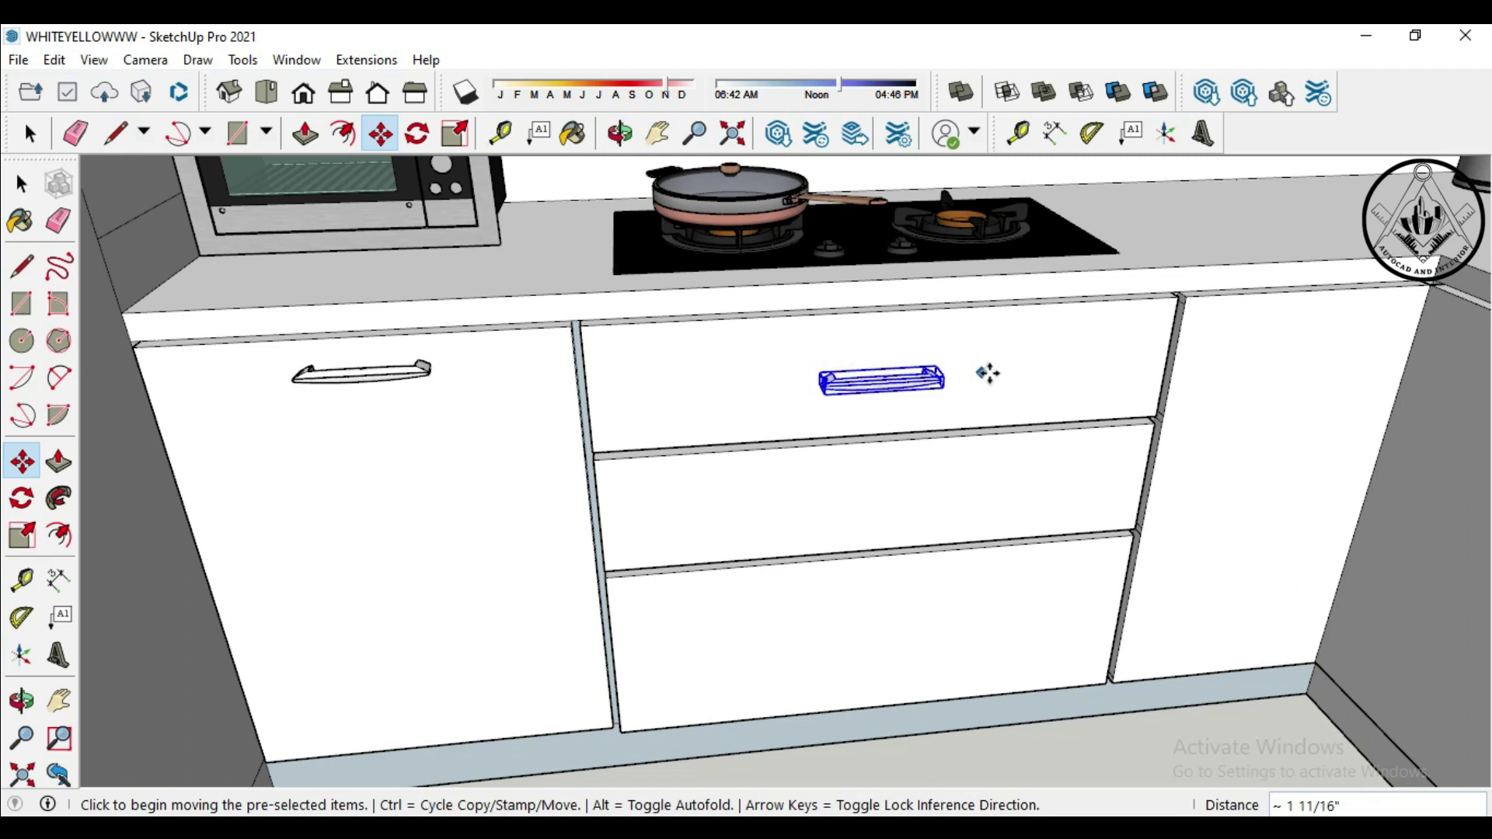
Paste handle copies onto the middle and bottom drawers, centring the middle one
key(ctrl+v)
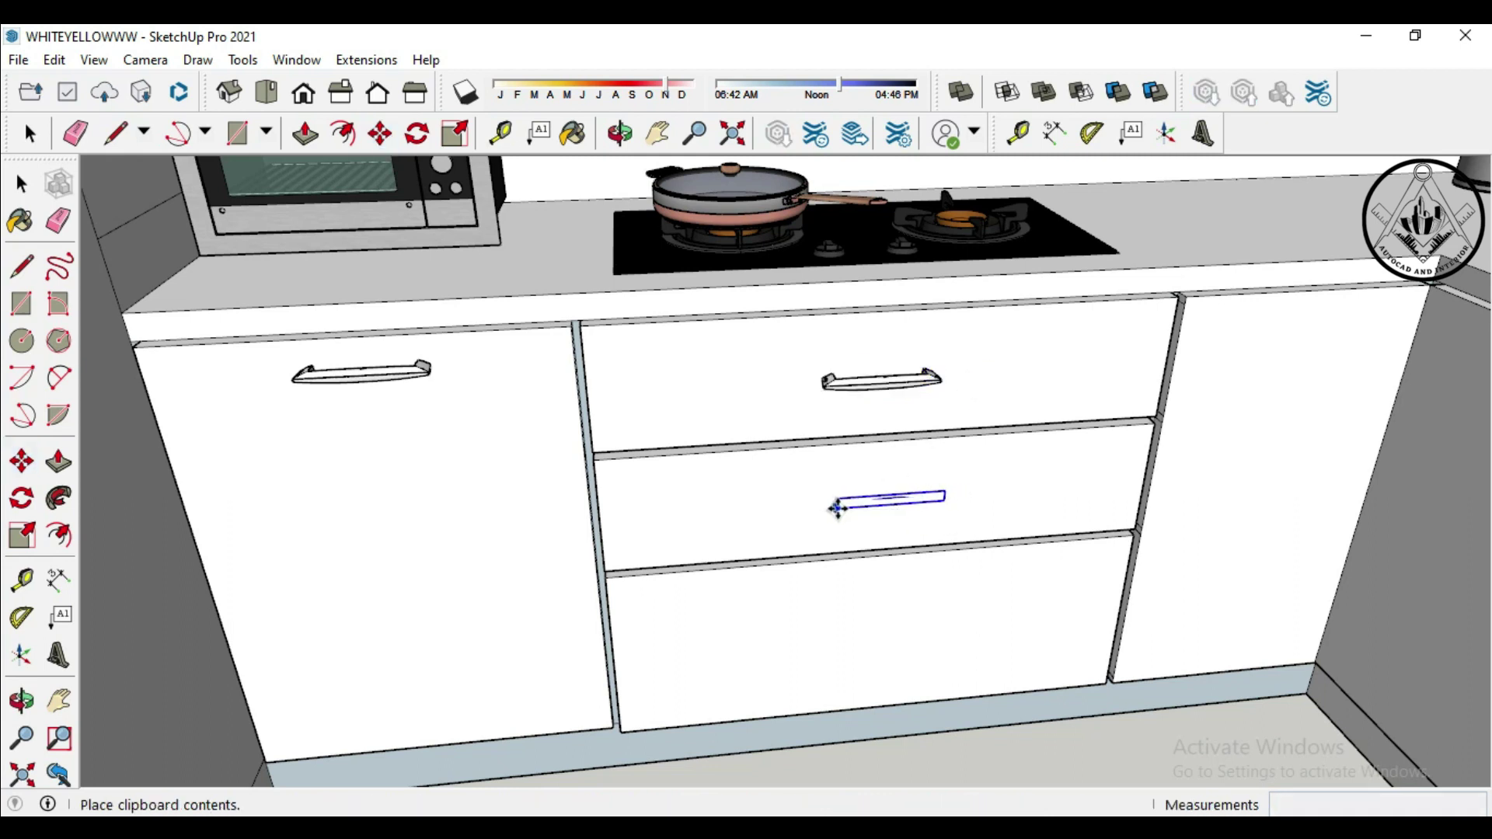
click(835, 509)
click(833, 482)
mouse_move(843, 499)
middle_down()
mouse_move(918, 469)
mouse_move(906, 416)
mouse_move(835, 429)
middle_up()
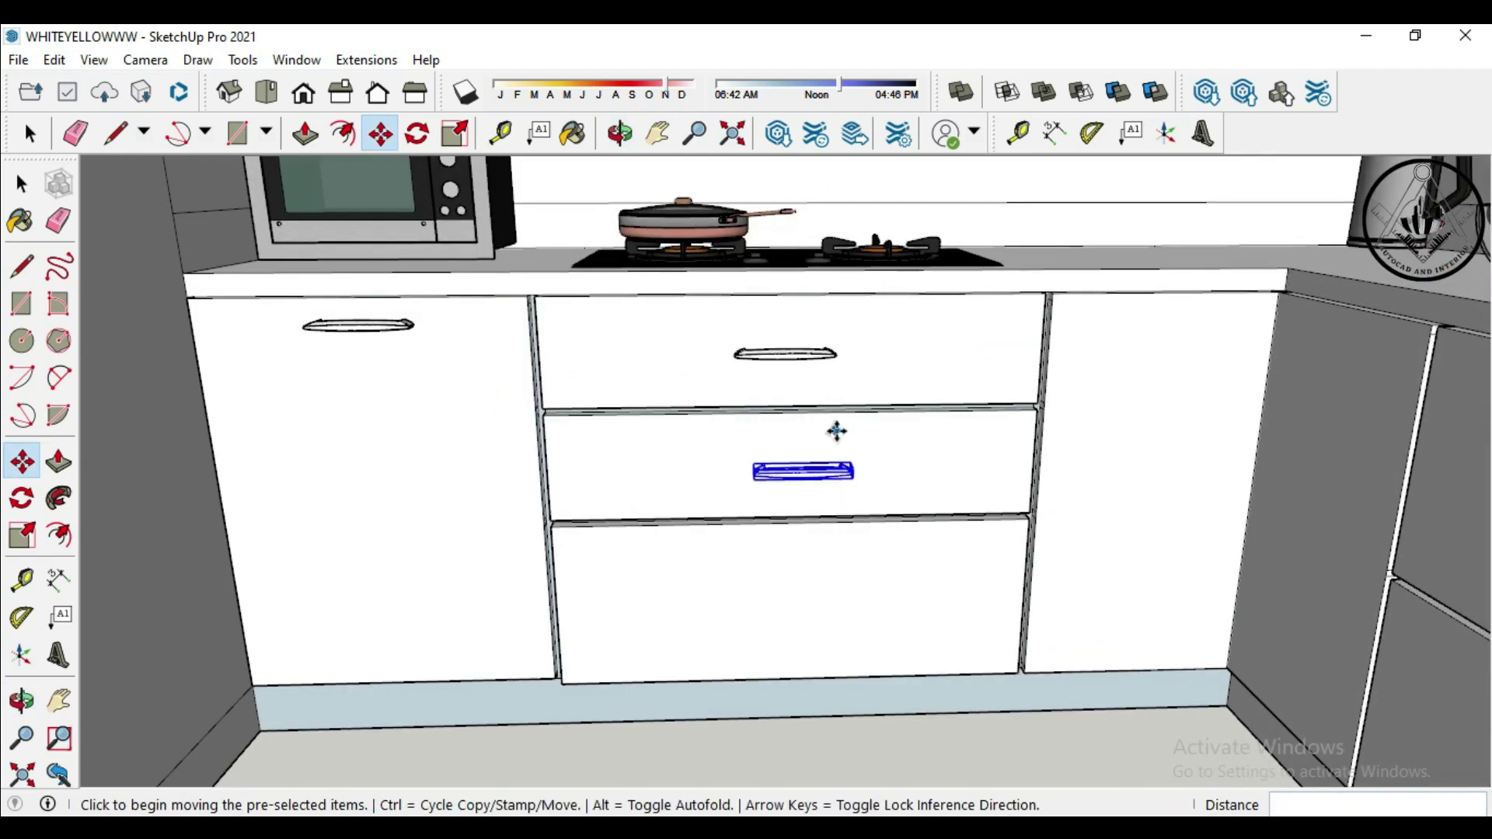
click(796, 474)
click(785, 480)
key(ctrl+v)
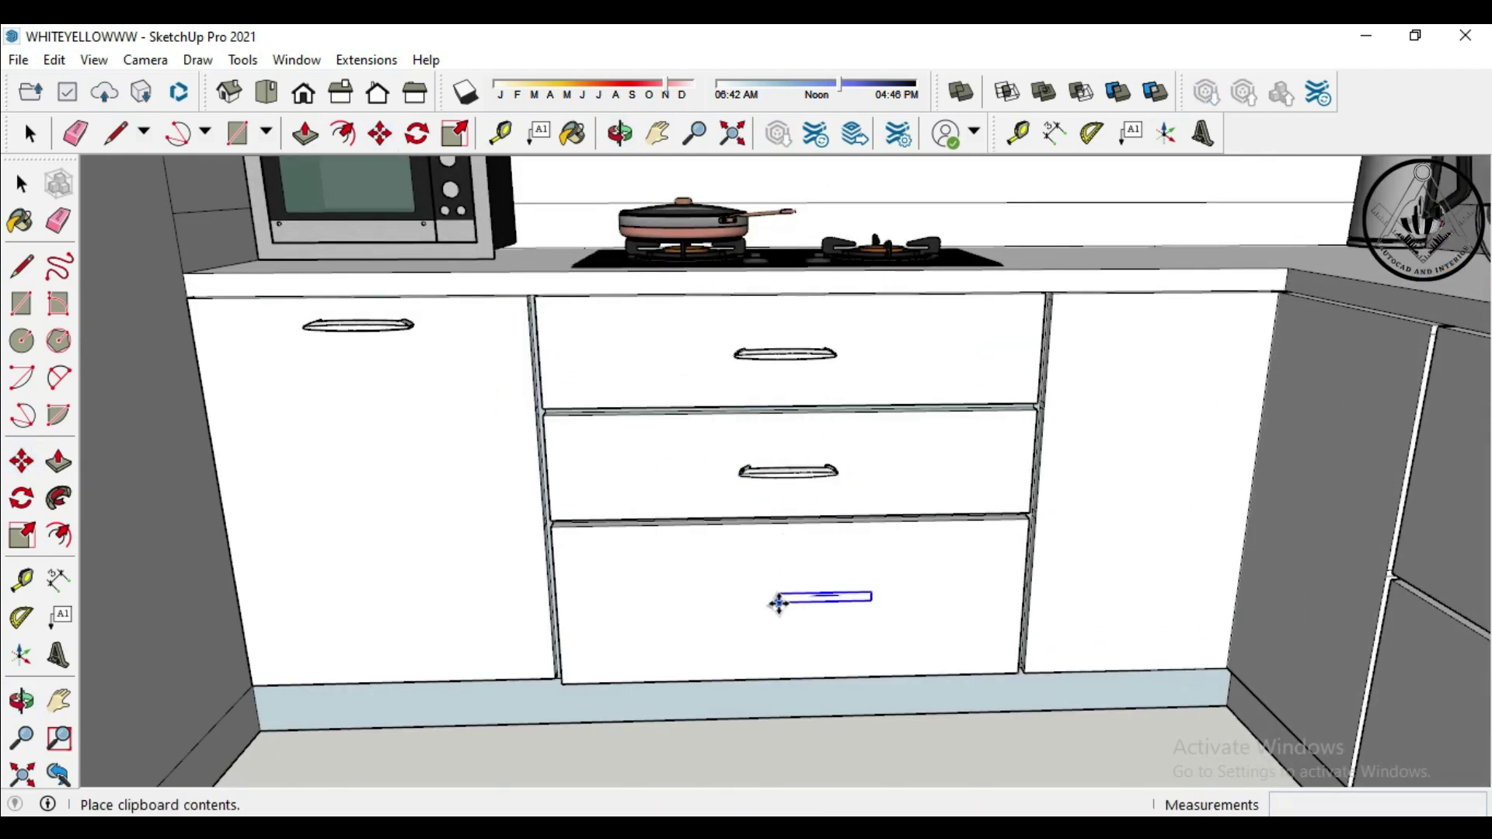
click(748, 573)
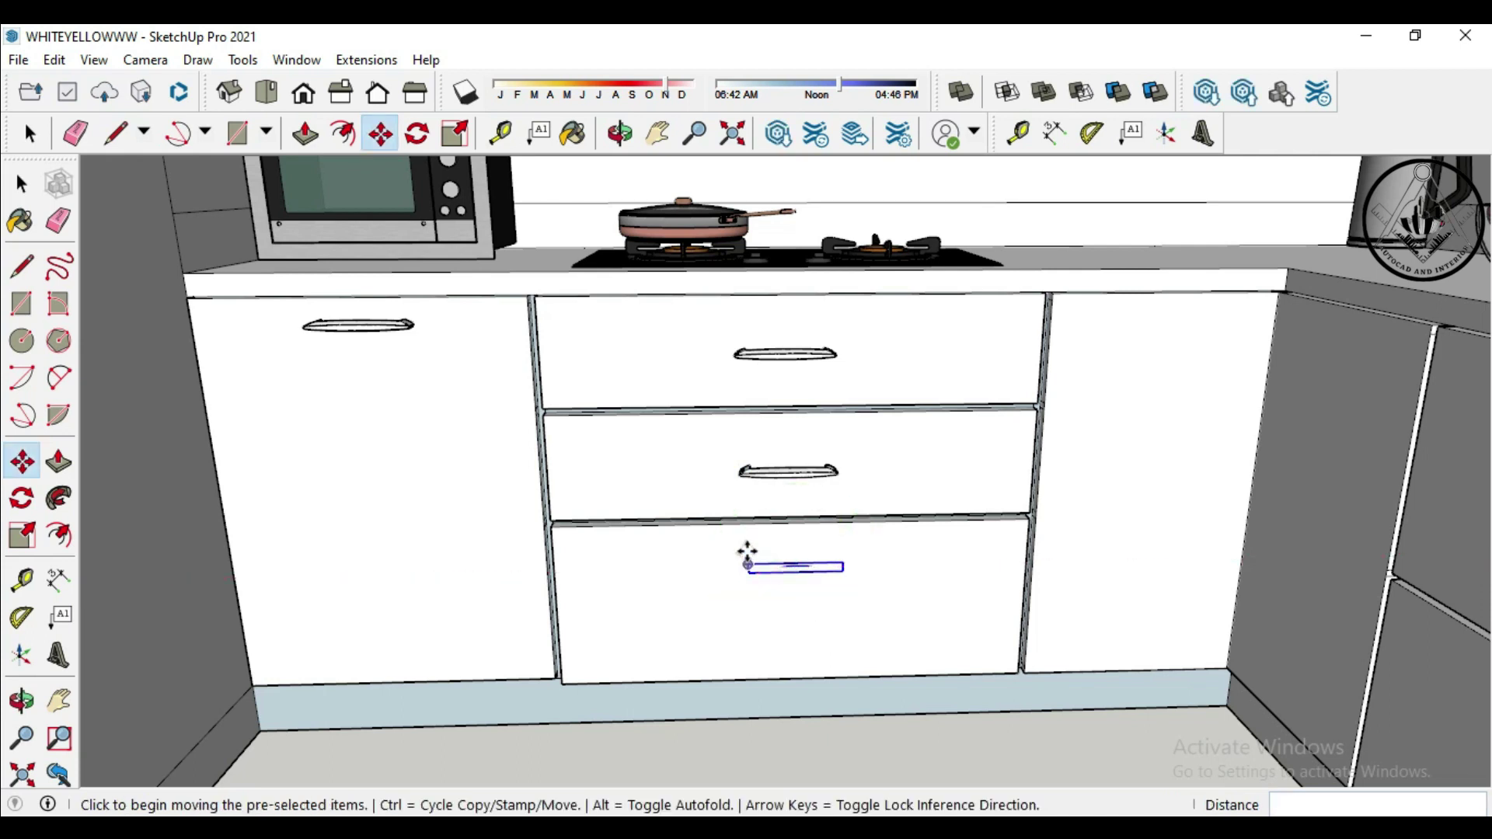
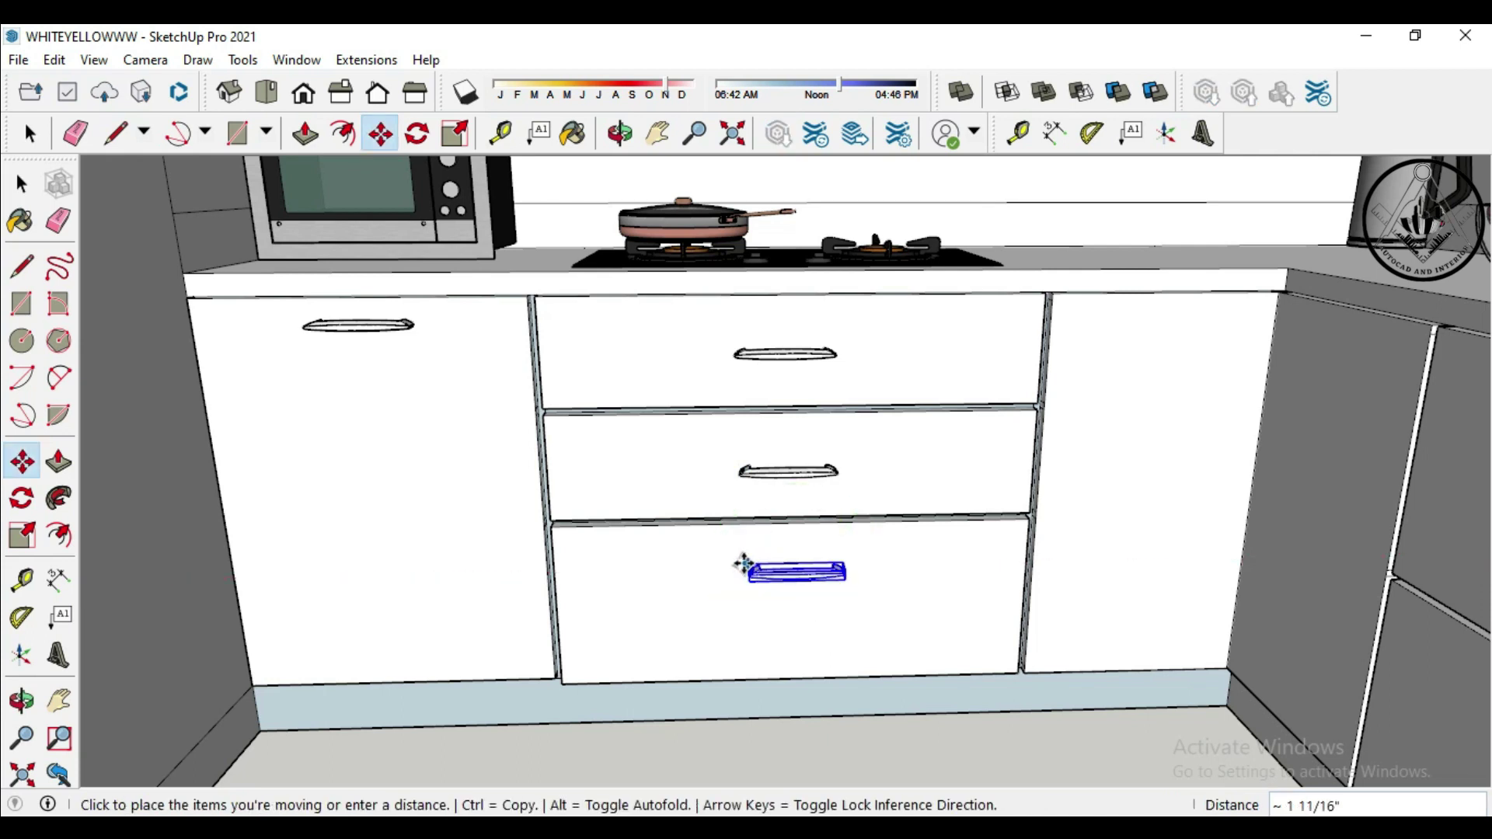
Place the moved handle on the bottom drawer front
click(742, 566)
mouse_move(940, 613)
middle_down()
mouse_move(853, 613)
mouse_move(954, 667)
mouse_move(429, 444)
middle_up()
mouse_move(997, 448)
middle_down()
mouse_move(880, 554)
mouse_move(1103, 373)
middle_up()
scroll(1081, 370, up, 3)
Paste a handle copy onto the right cabinet door and set it near the door's top edge
key(ctrl+v)
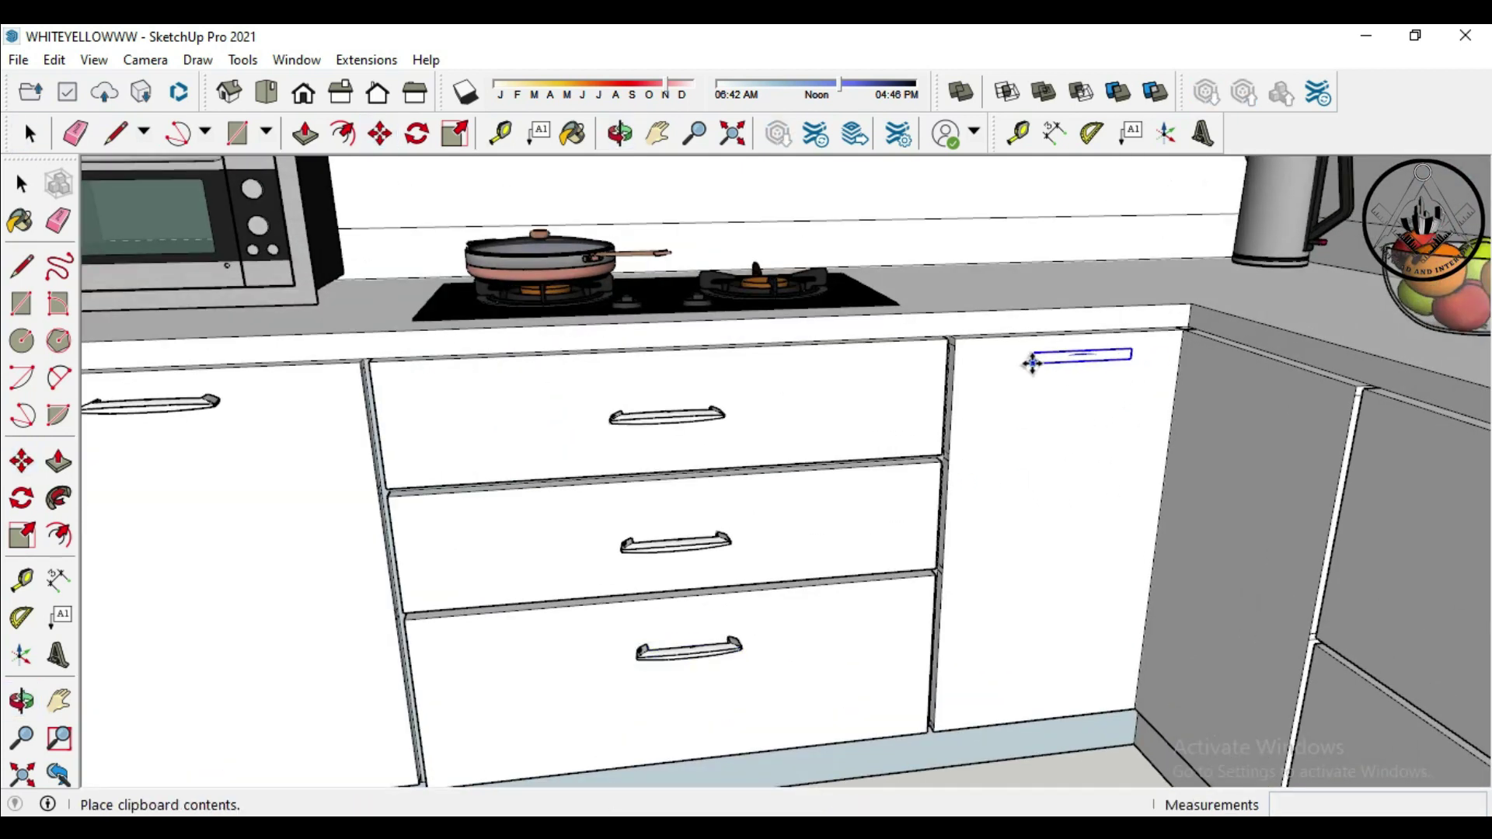
click(1028, 363)
click(1027, 355)
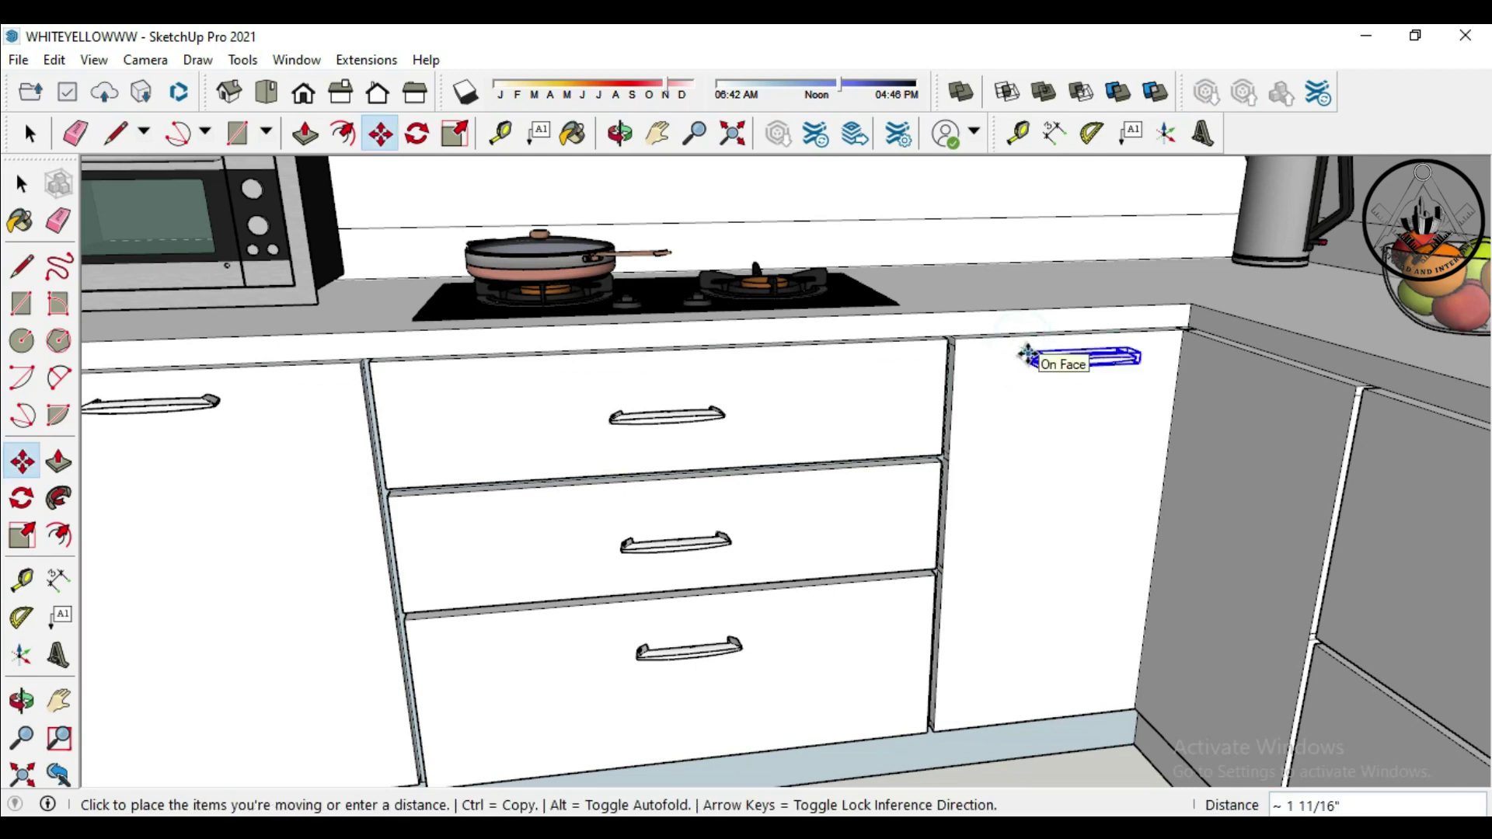
click(1037, 351)
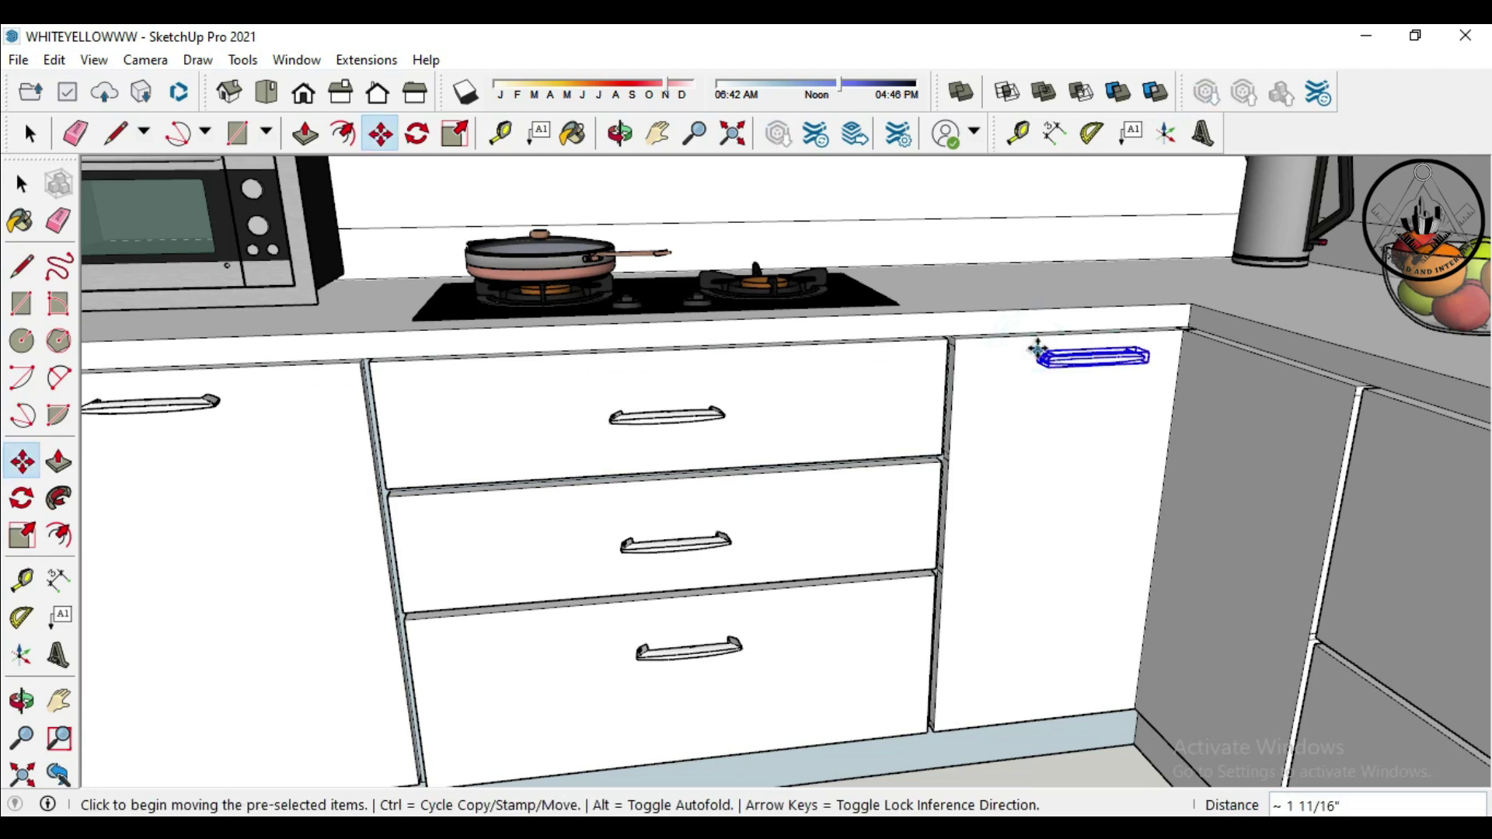
scroll(1081, 497, down, 3)
middle_drag(1081, 497, 1091, 627)
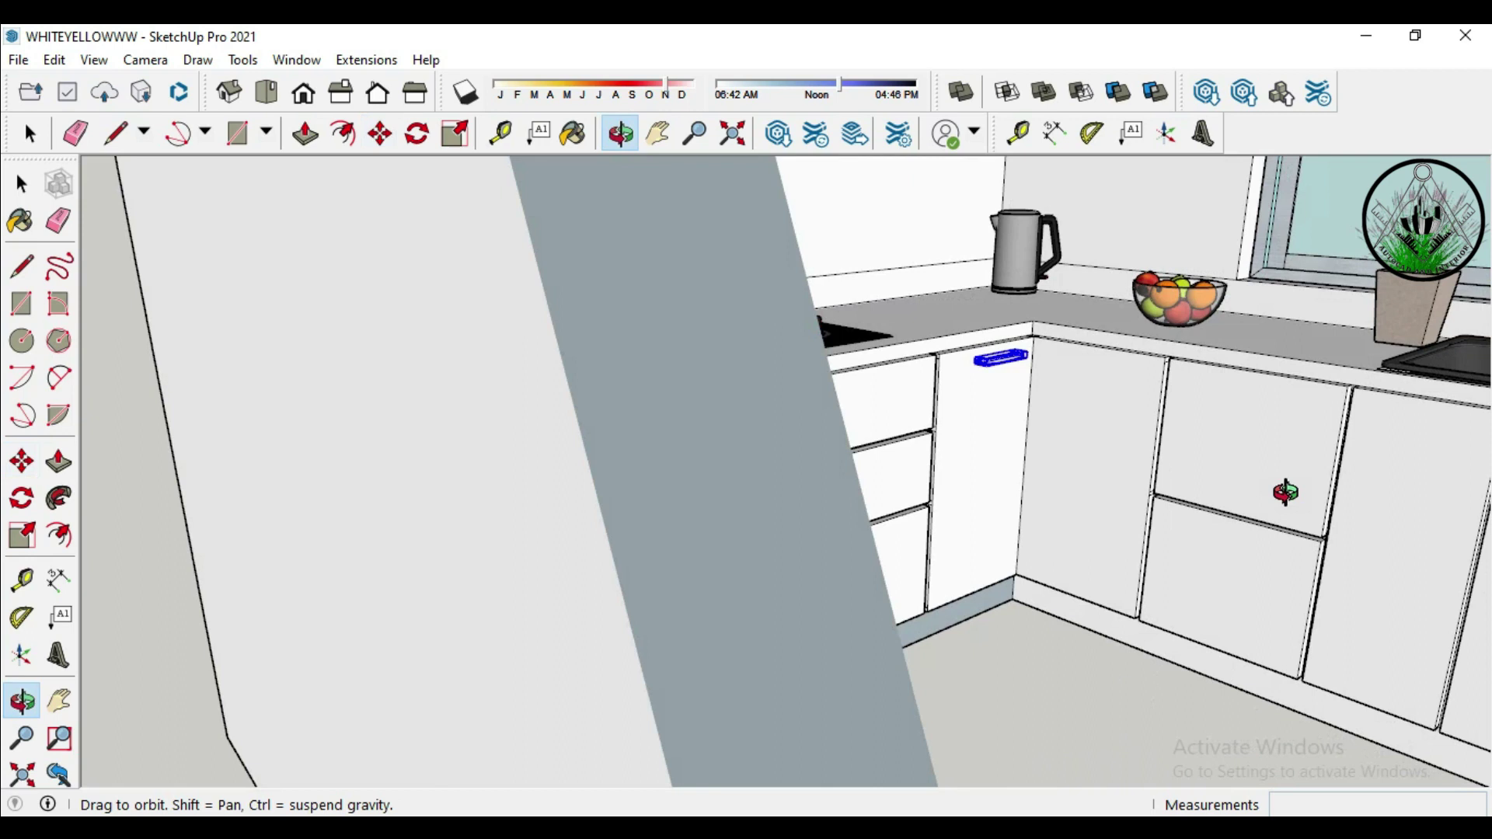
Paste a handle copy onto the kitchen floor and rotate it 90°
key(ctrl+v)
click(1025, 713)
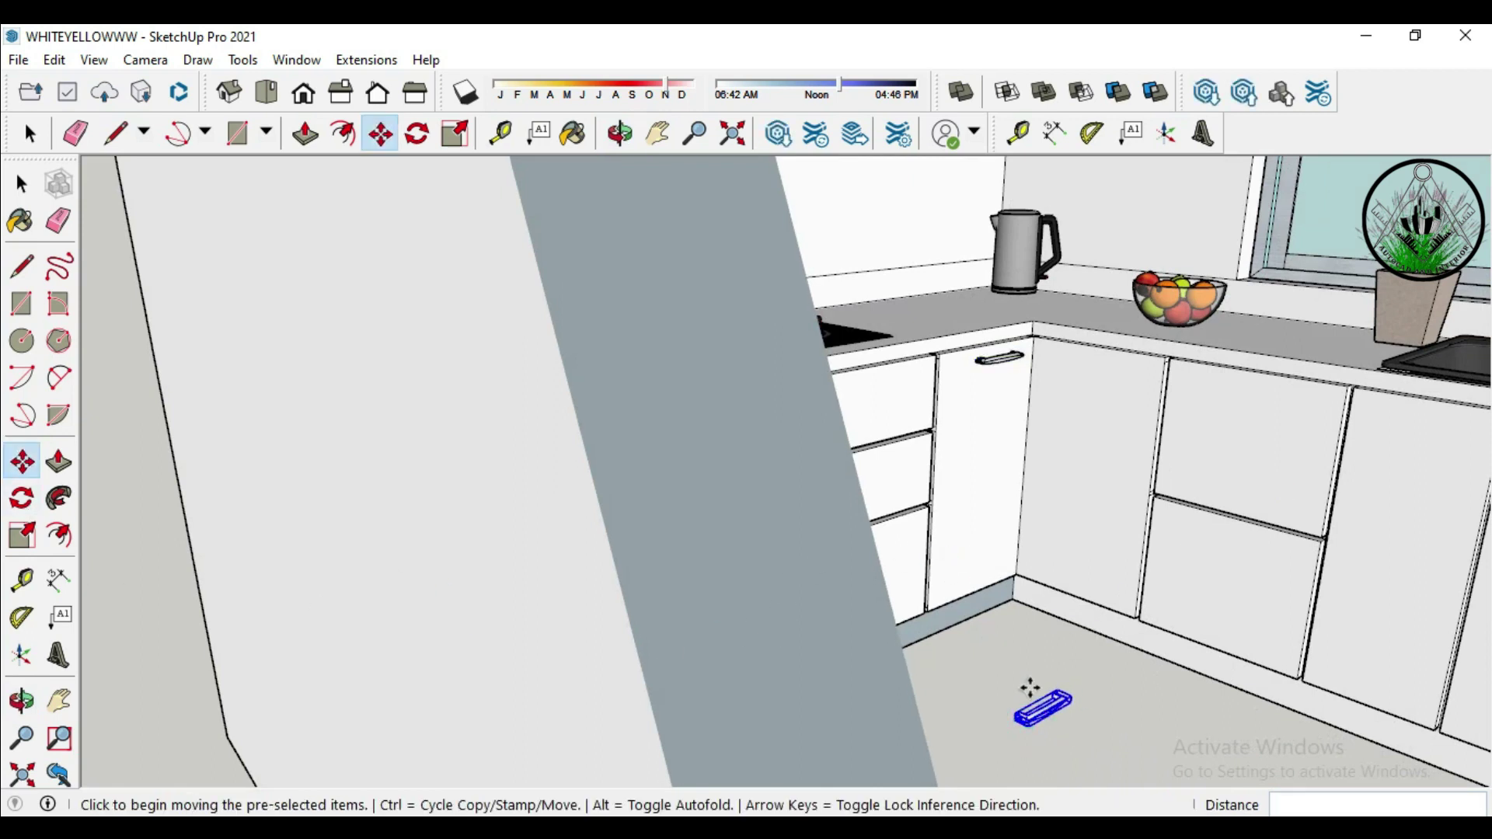
key(q)
scroll(1002, 719, up, 3)
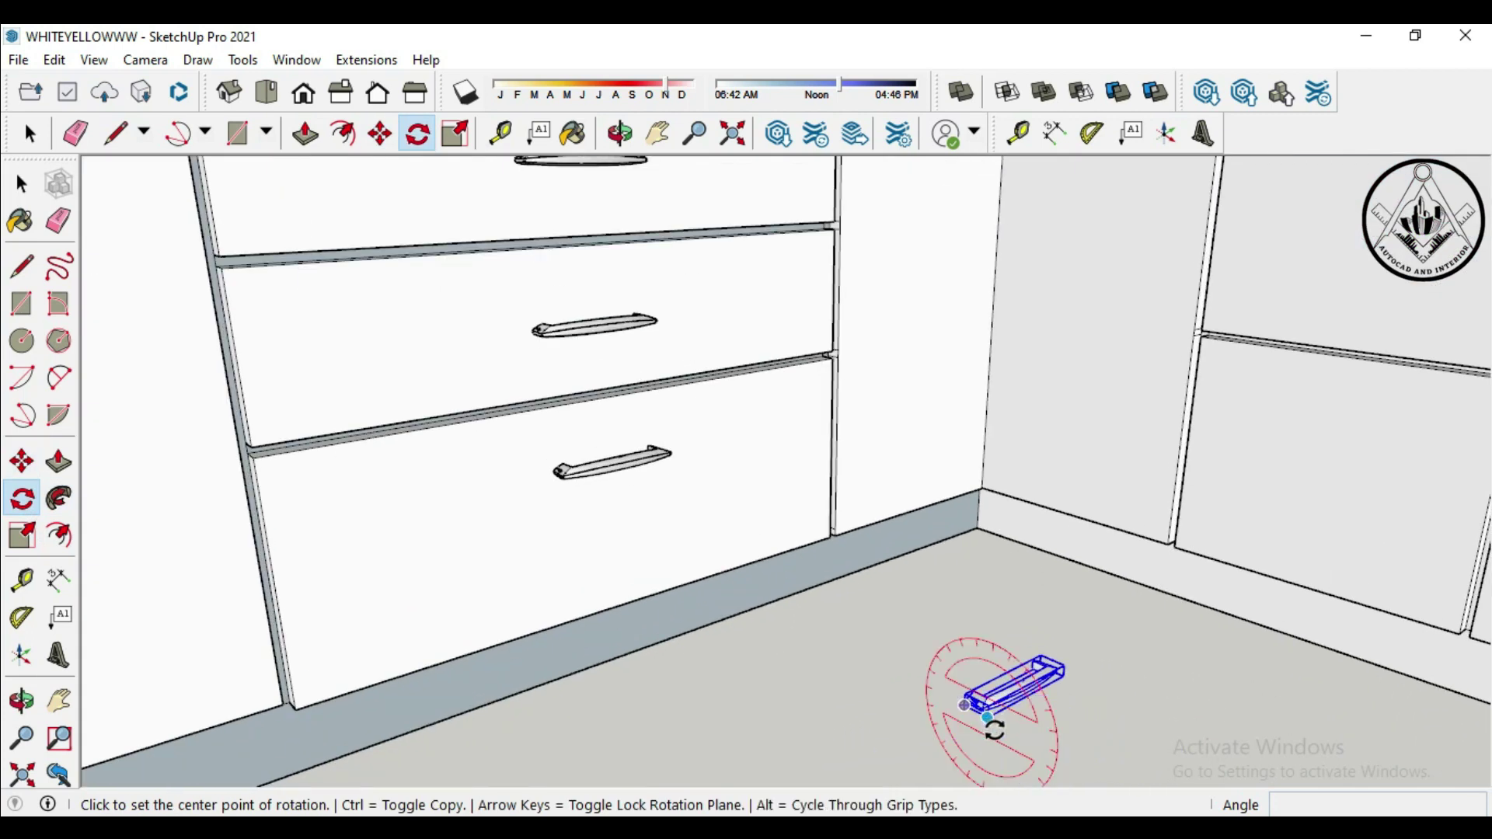
click(994, 732)
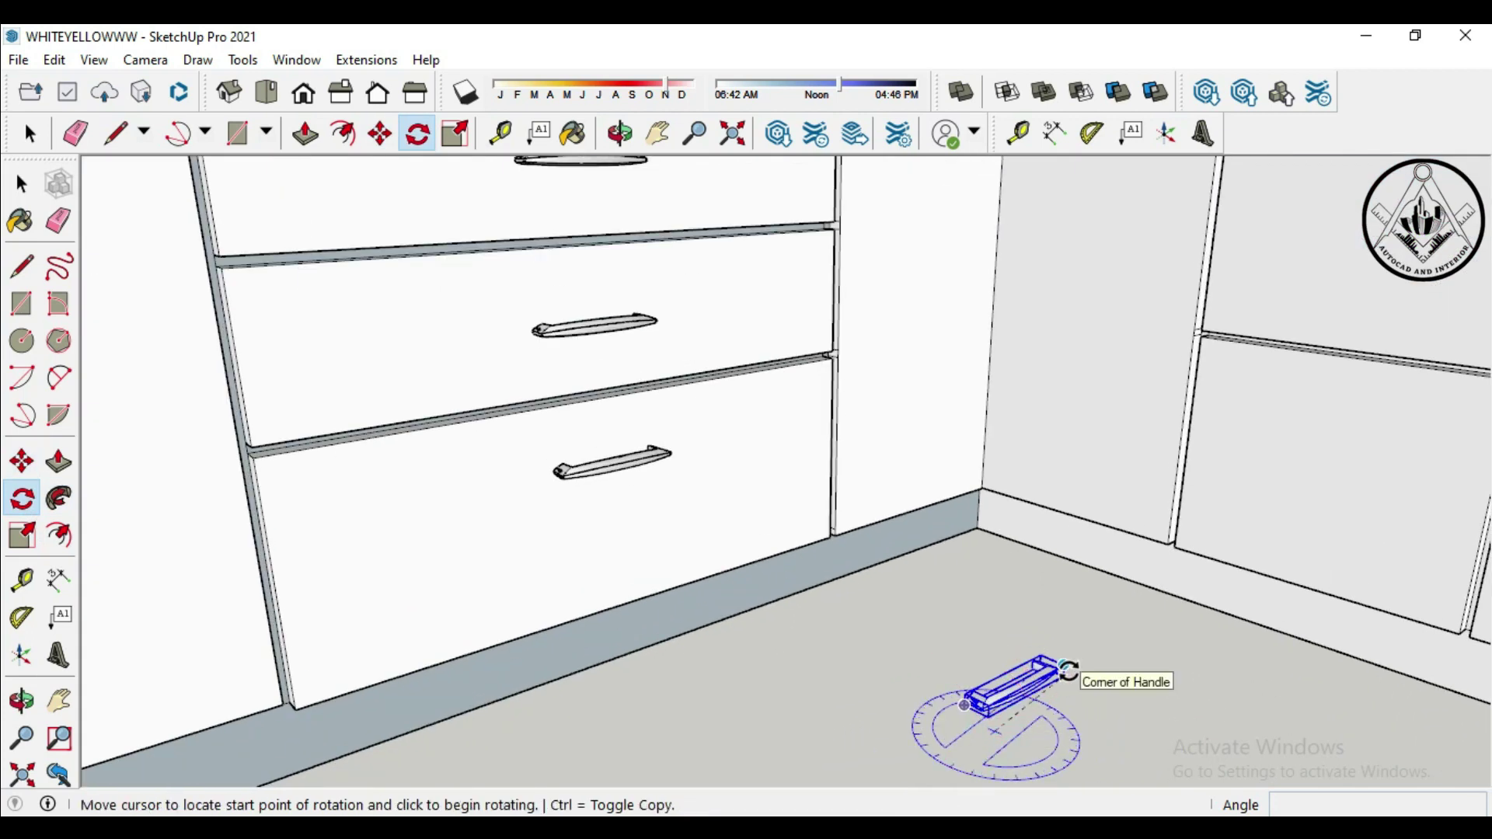
click(1072, 676)
click(1033, 761)
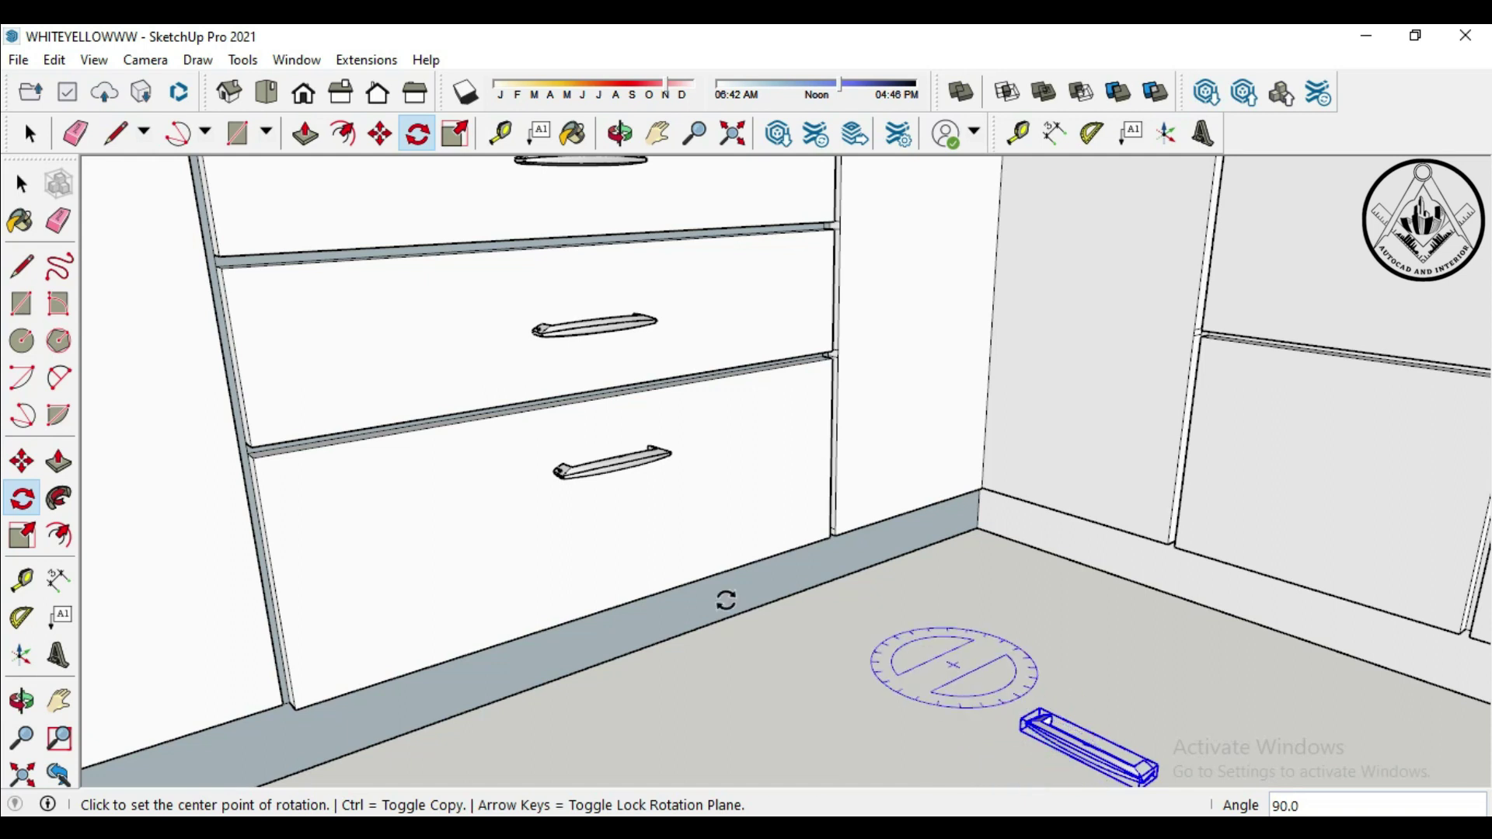
click(31, 136)
middle_drag(888, 629, 945, 667)
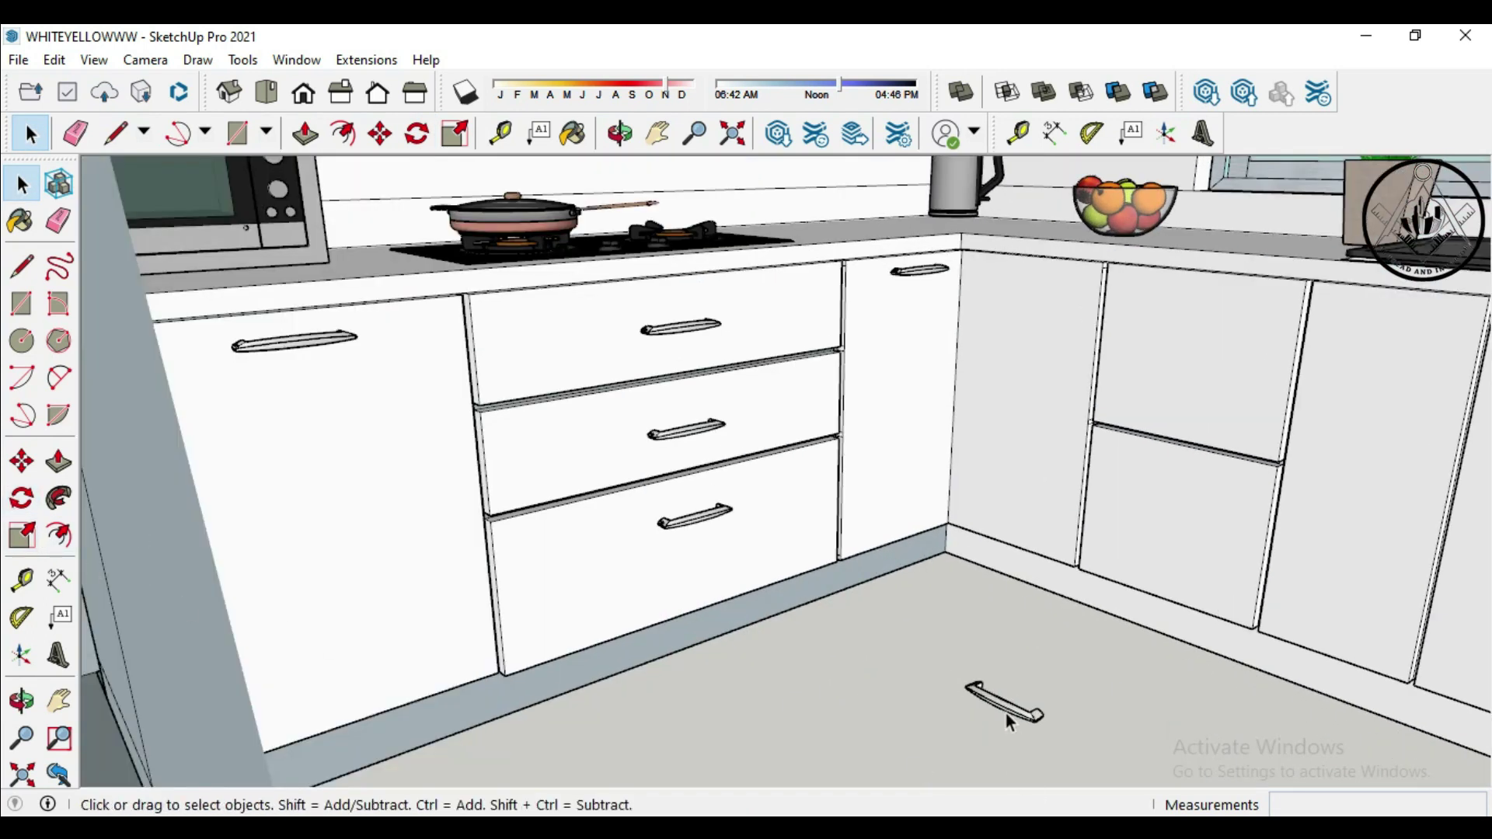
Move the rotated handle onto the corner cabinet door, placing a copy near its top
click(22, 462)
click(988, 688)
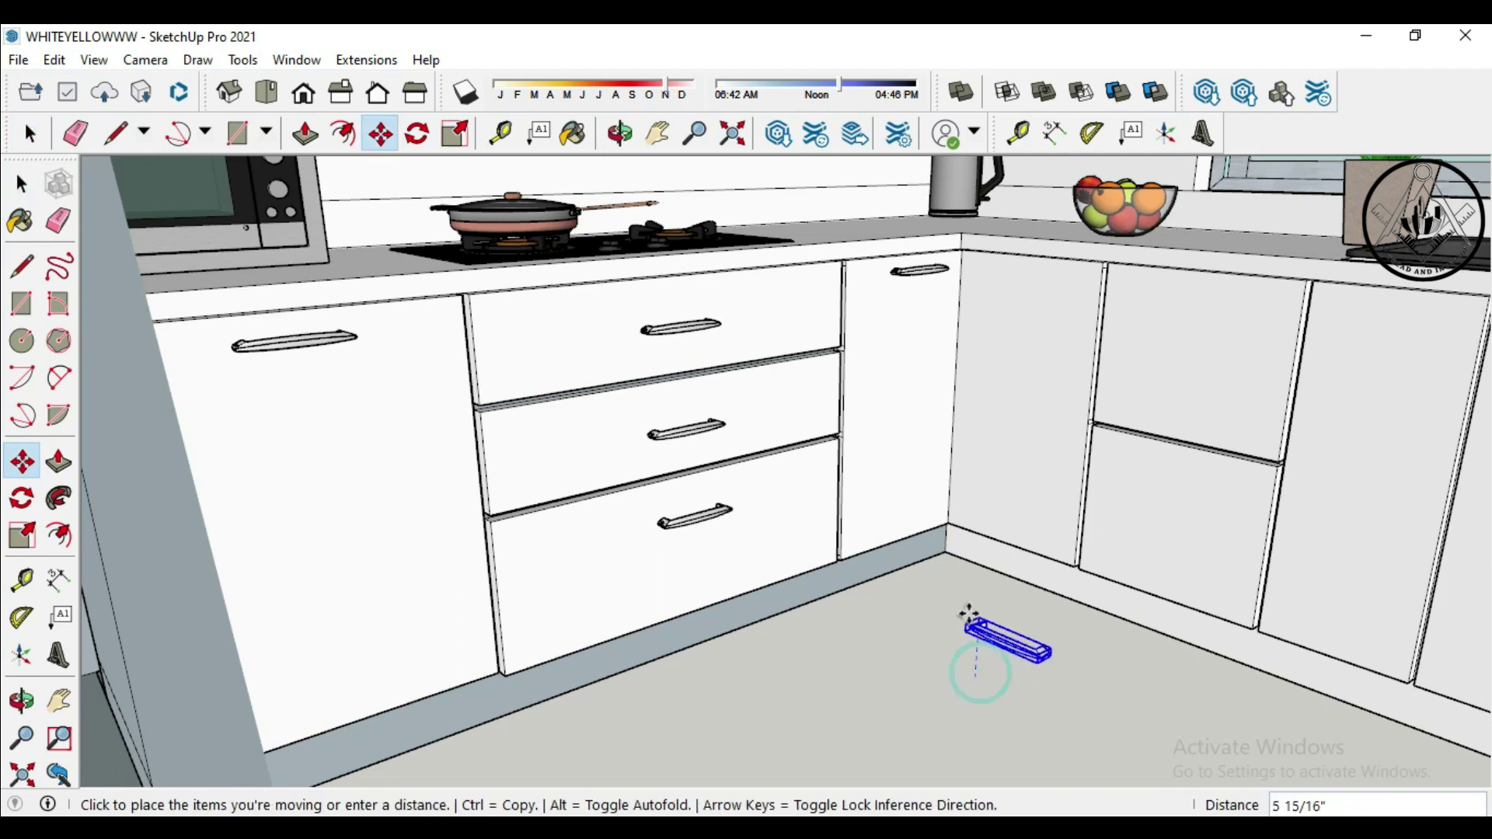
middle_drag(976, 666, 1012, 342)
scroll(1002, 334, up, 3)
scroll(984, 307, up, 2)
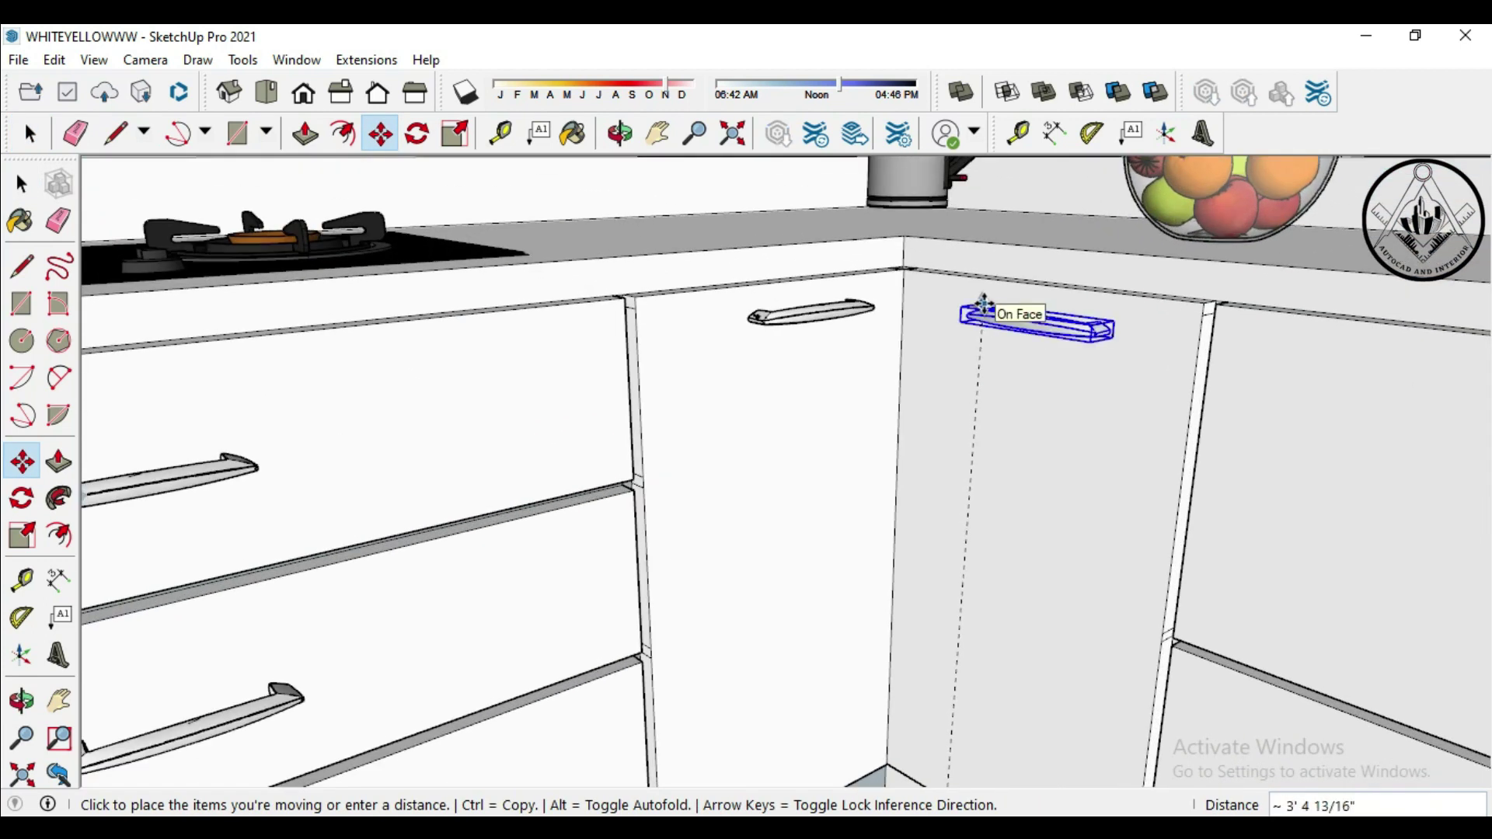
click(983, 300)
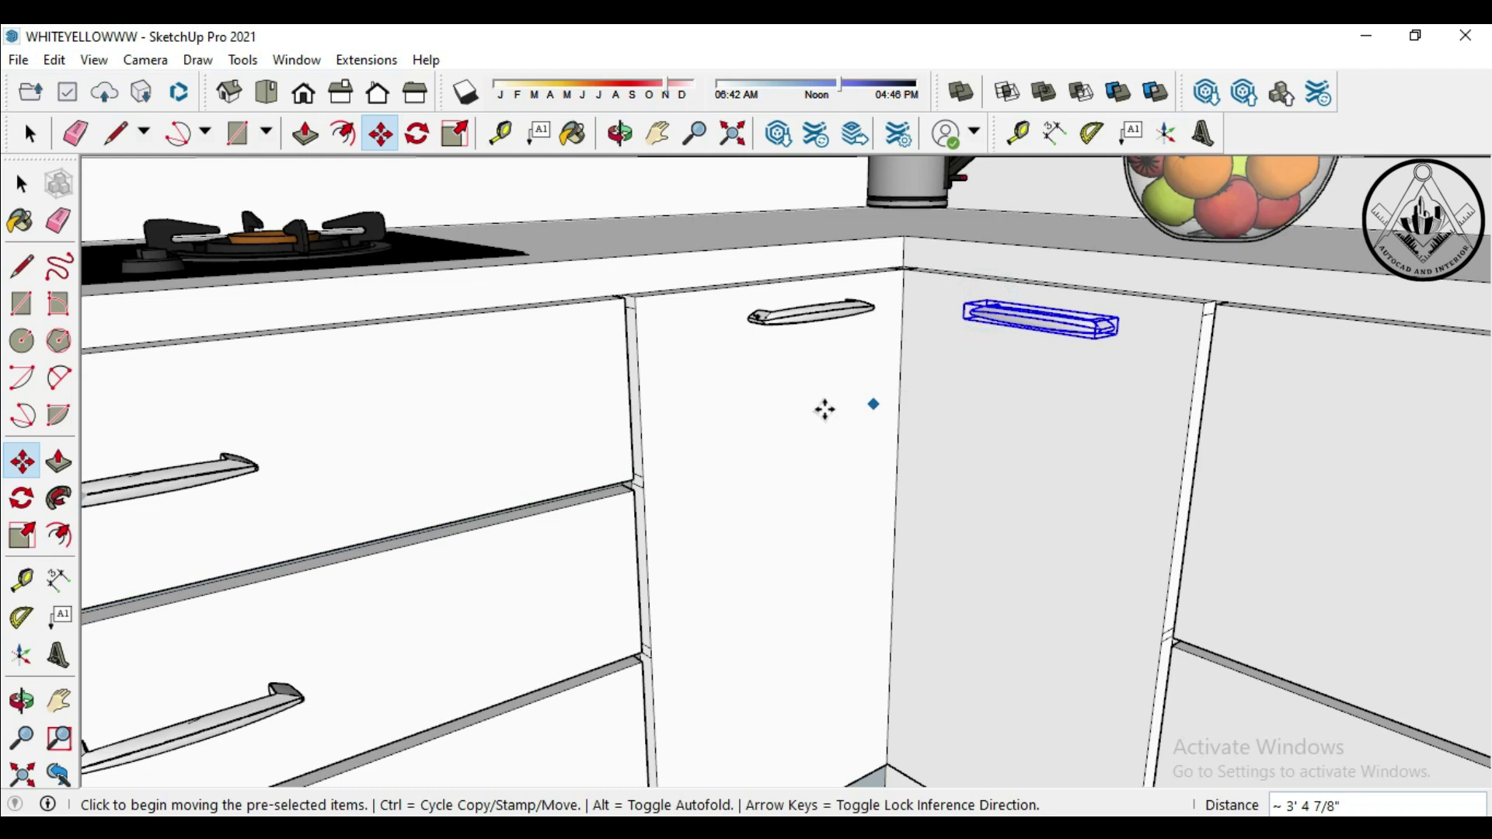
scroll(839, 411, down, 3)
key(ctrl+v)
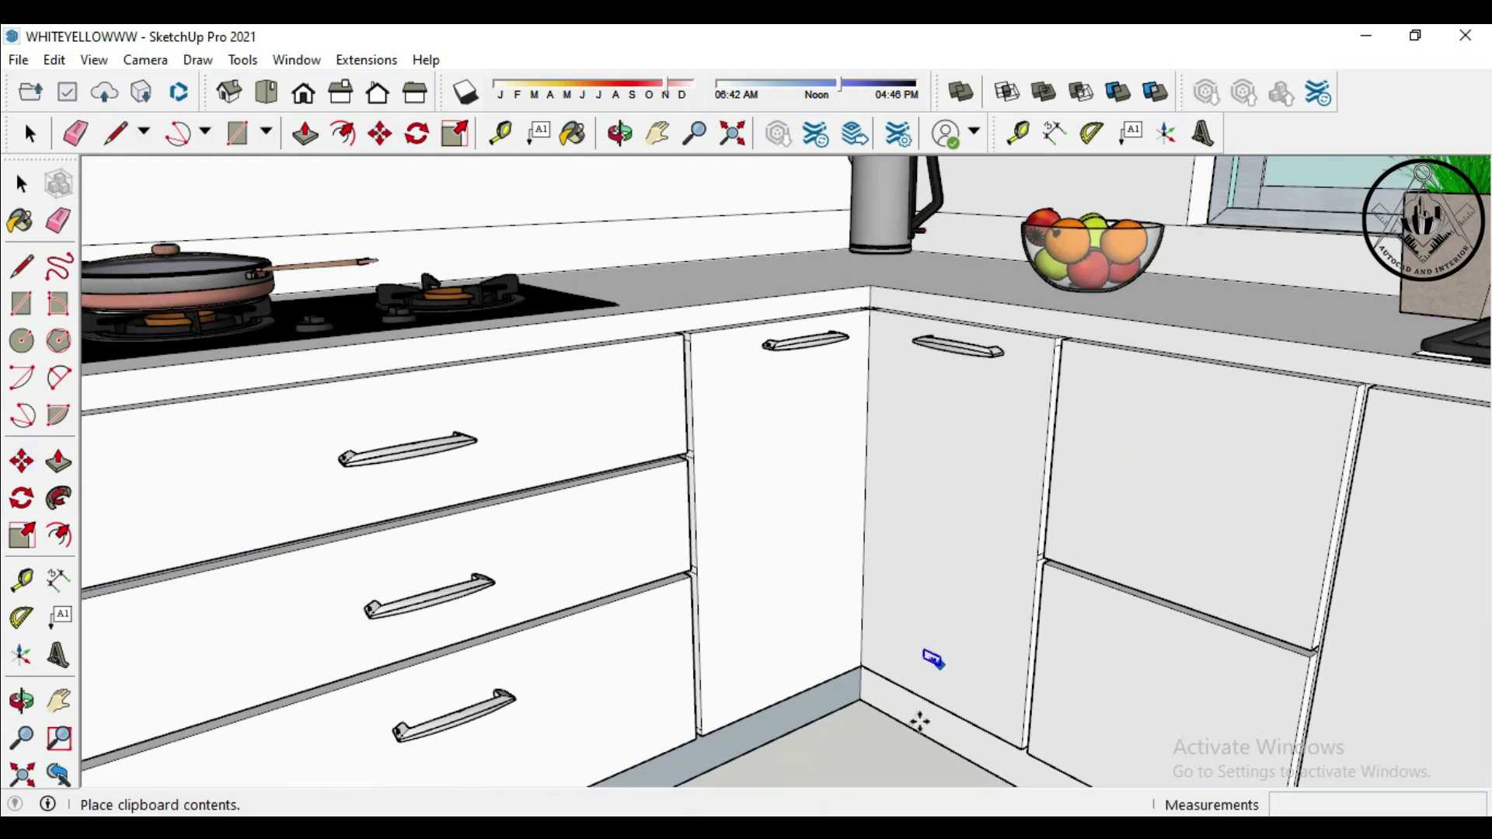
click(921, 350)
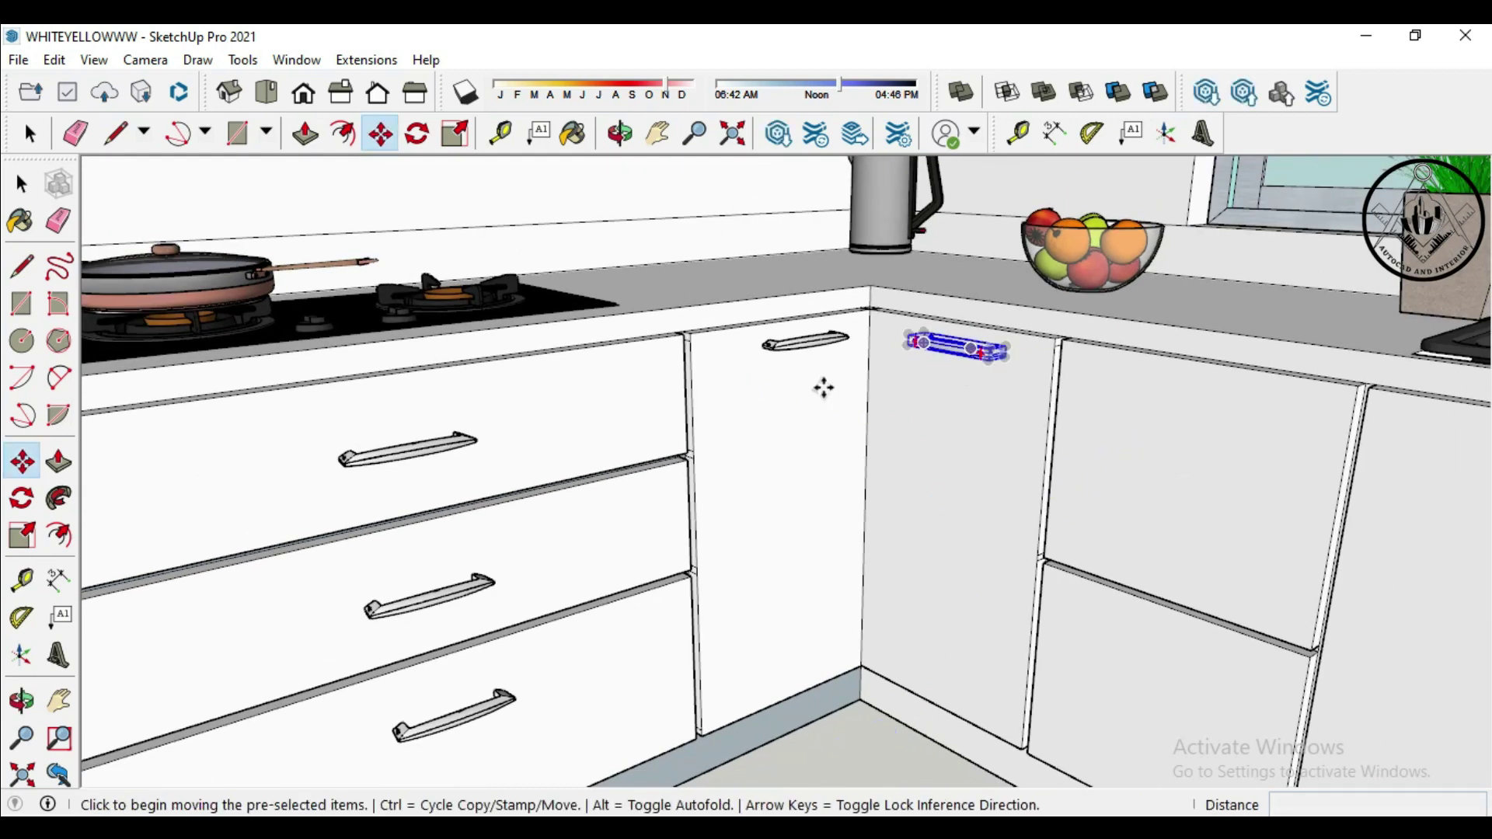
Paste handle copies onto the upper and lower drawers of the two-drawer unit
key(ctrl+v)
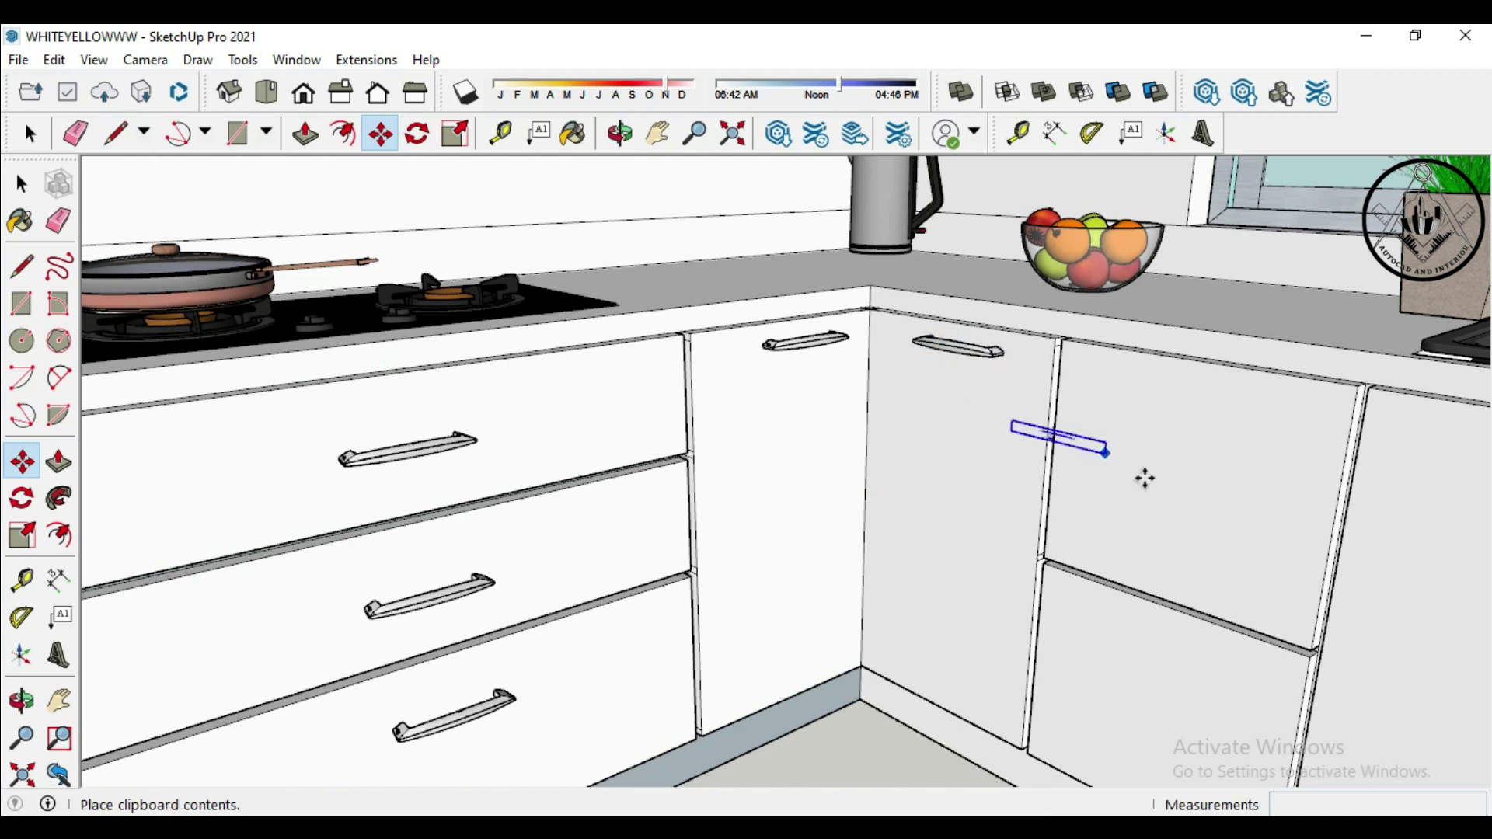
click(1274, 406)
click(1155, 372)
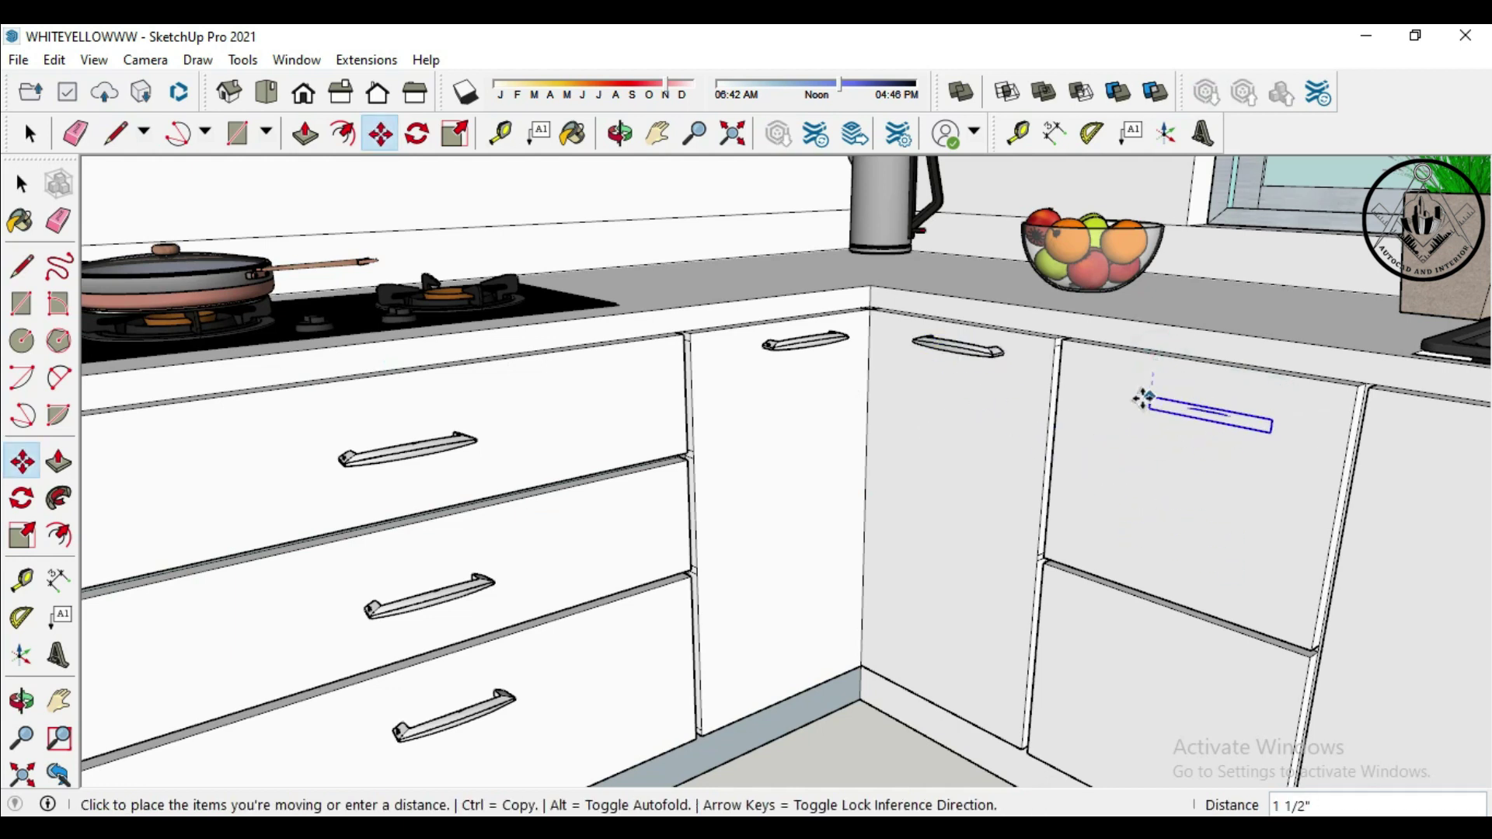
click(1148, 390)
click(1163, 365)
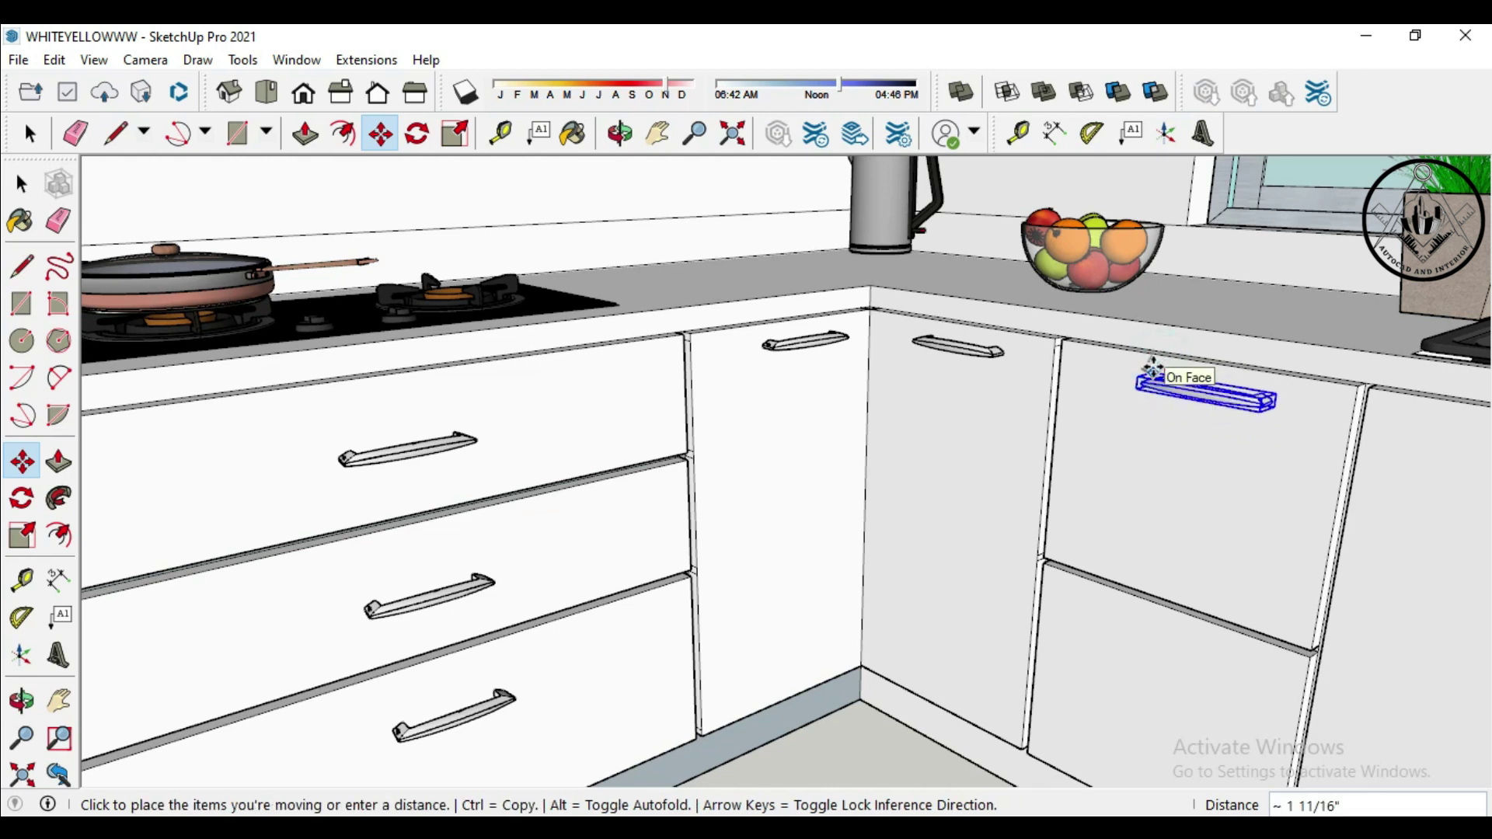
key(ctrl+v)
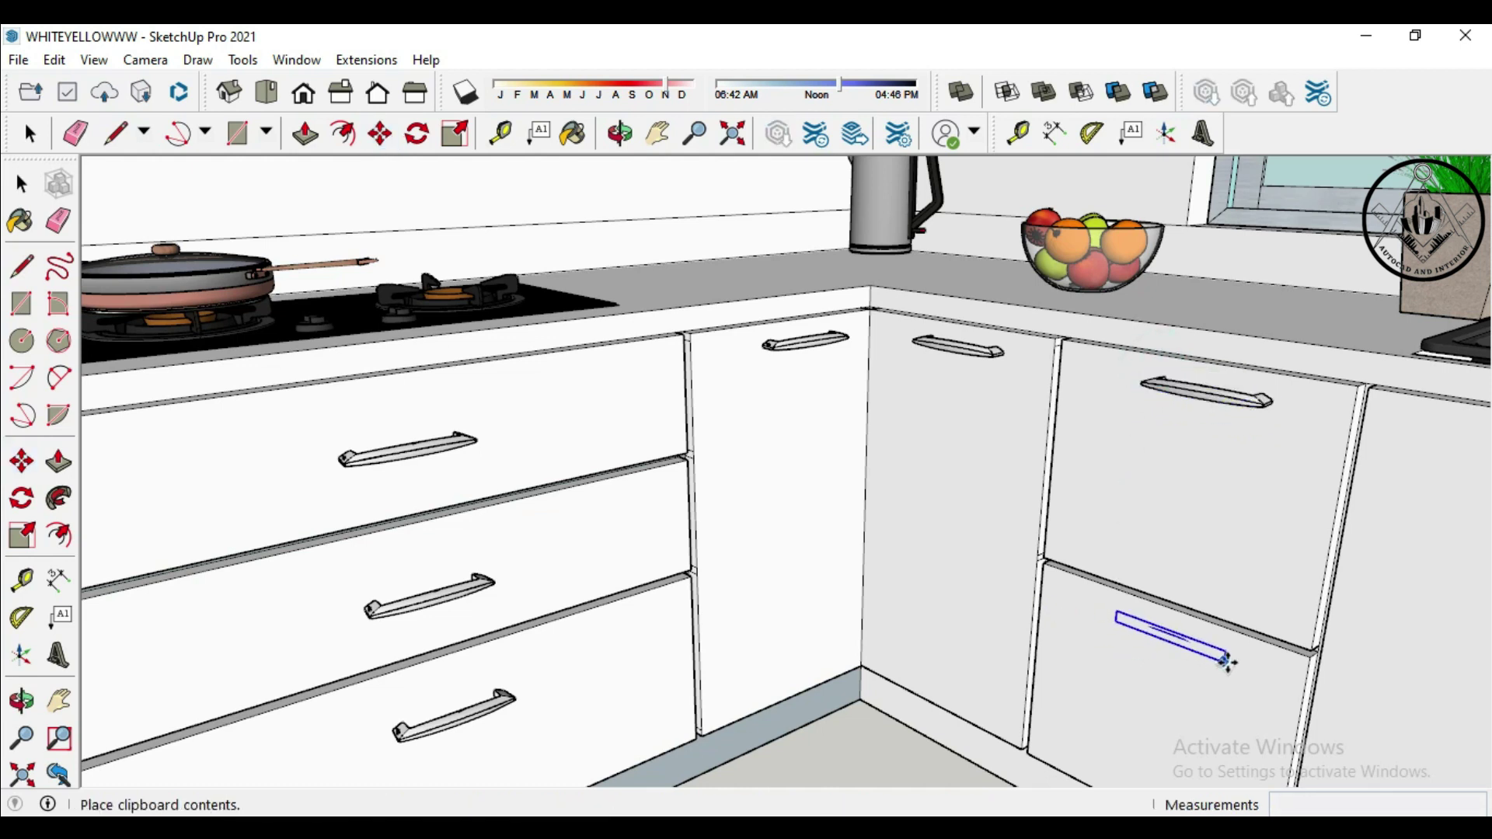
click(1226, 660)
scroll(1132, 614, up, 2)
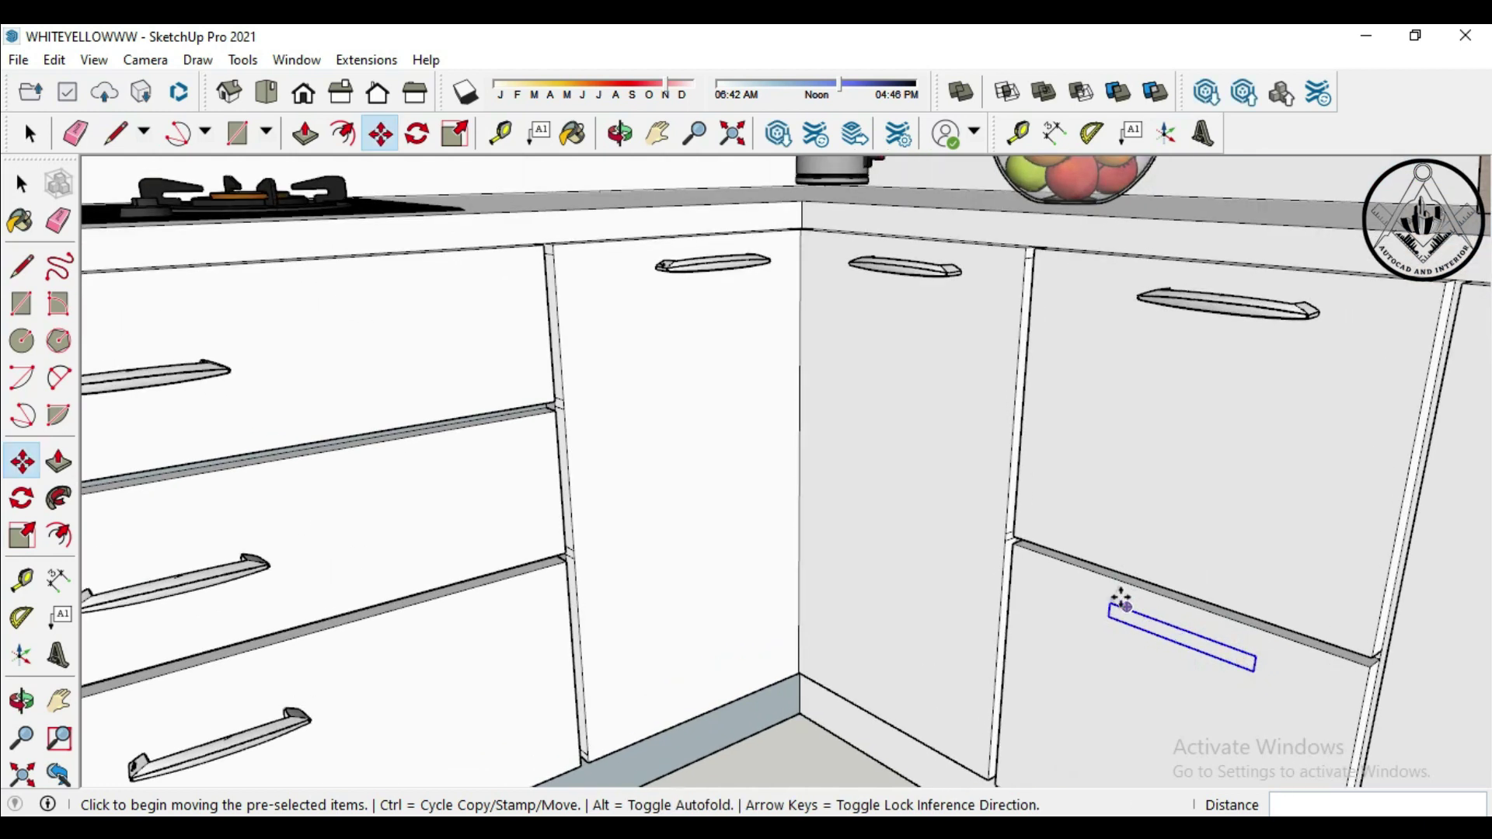
click(1123, 590)
scroll(1117, 598, down, 3)
Paste a handle onto the first door beside the drawer unit and set it near the top
scroll(756, 516, down, 2)
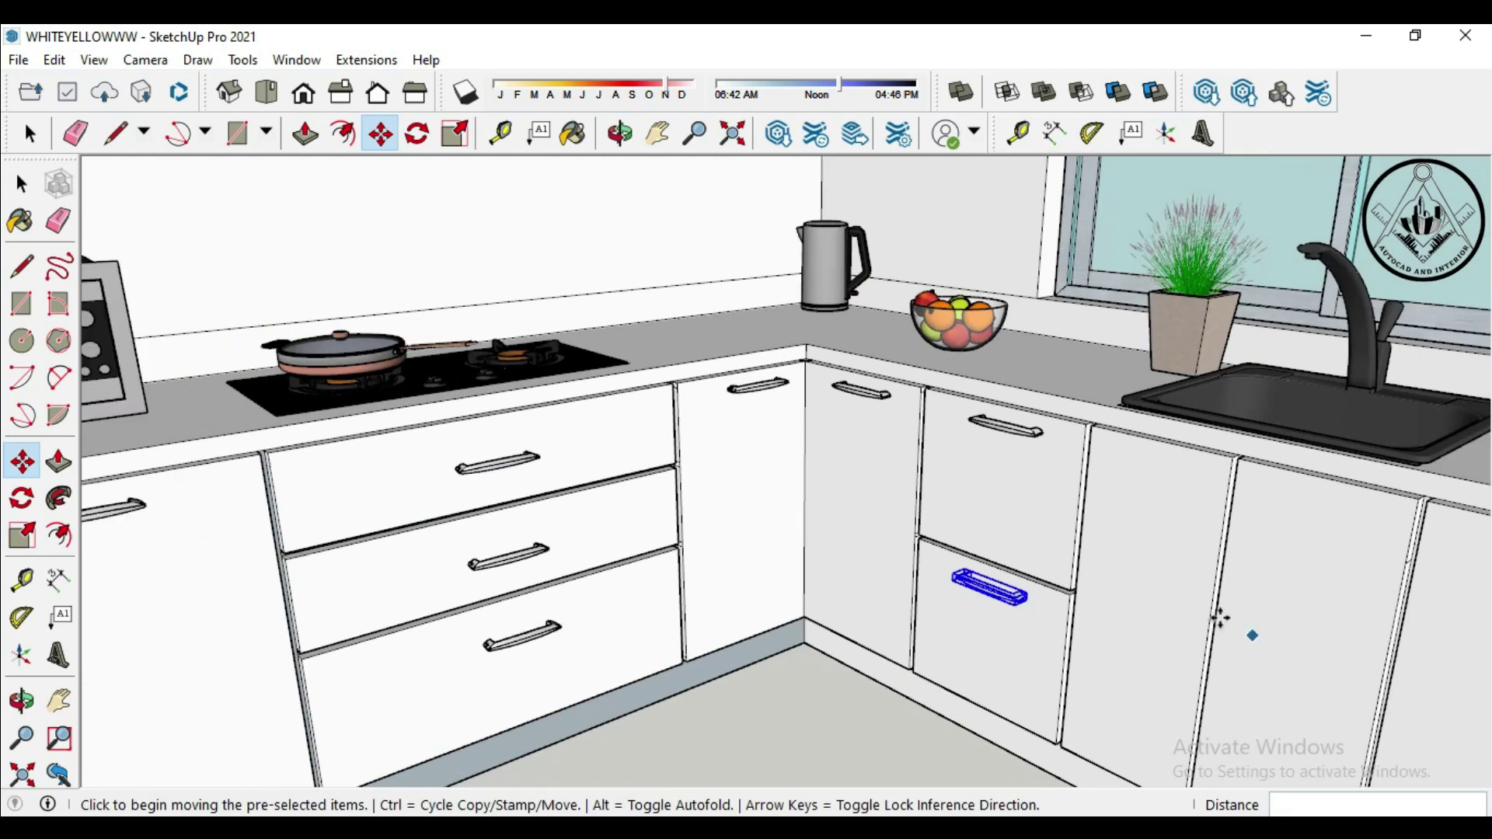
scroll(1209, 609, down, 1)
key(ctrl+v)
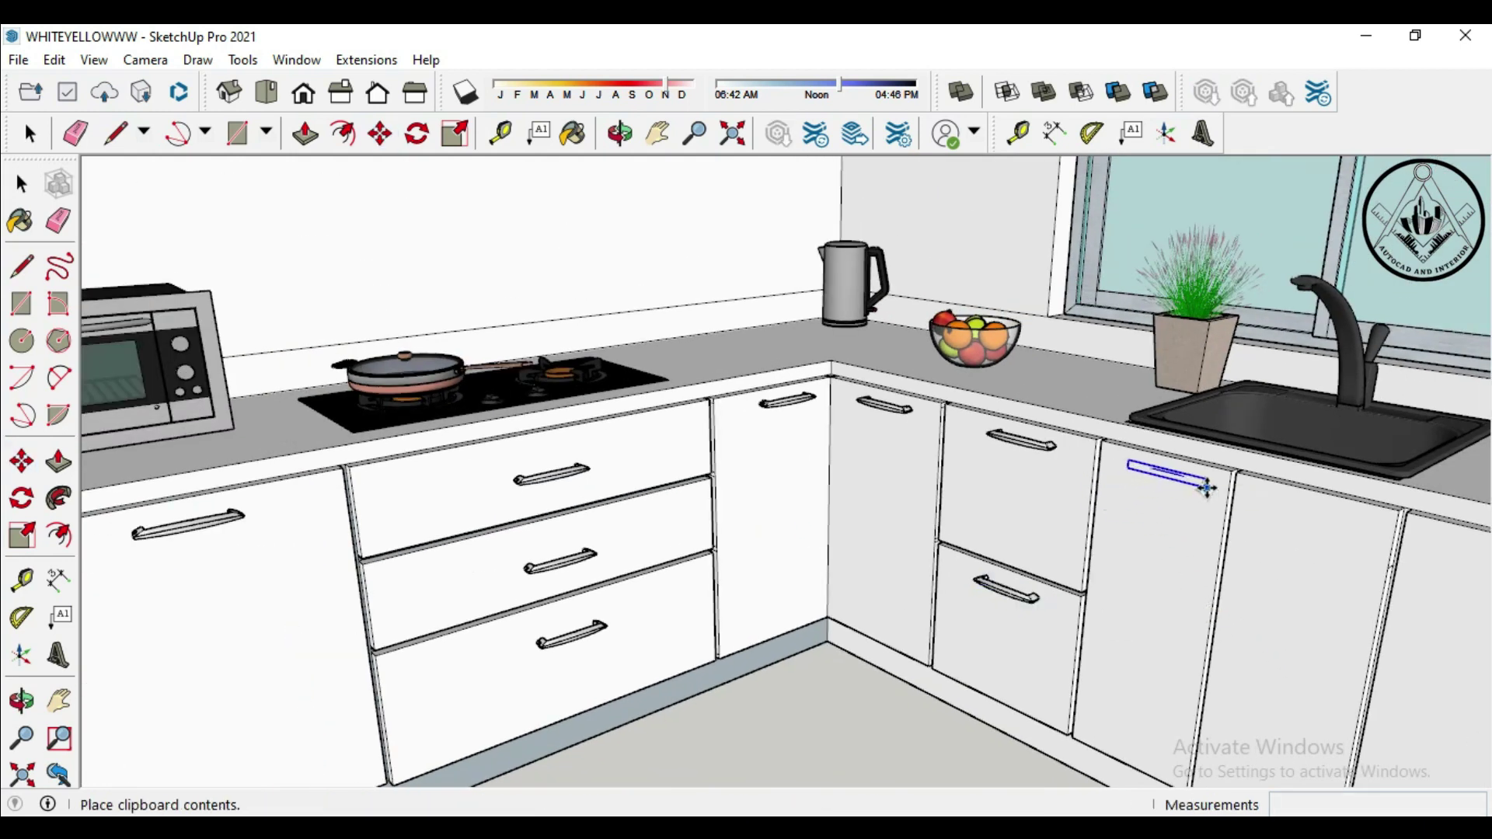
click(1206, 488)
scroll(1150, 466, up, 2)
scroll(1092, 443, up, 2)
click(1090, 441)
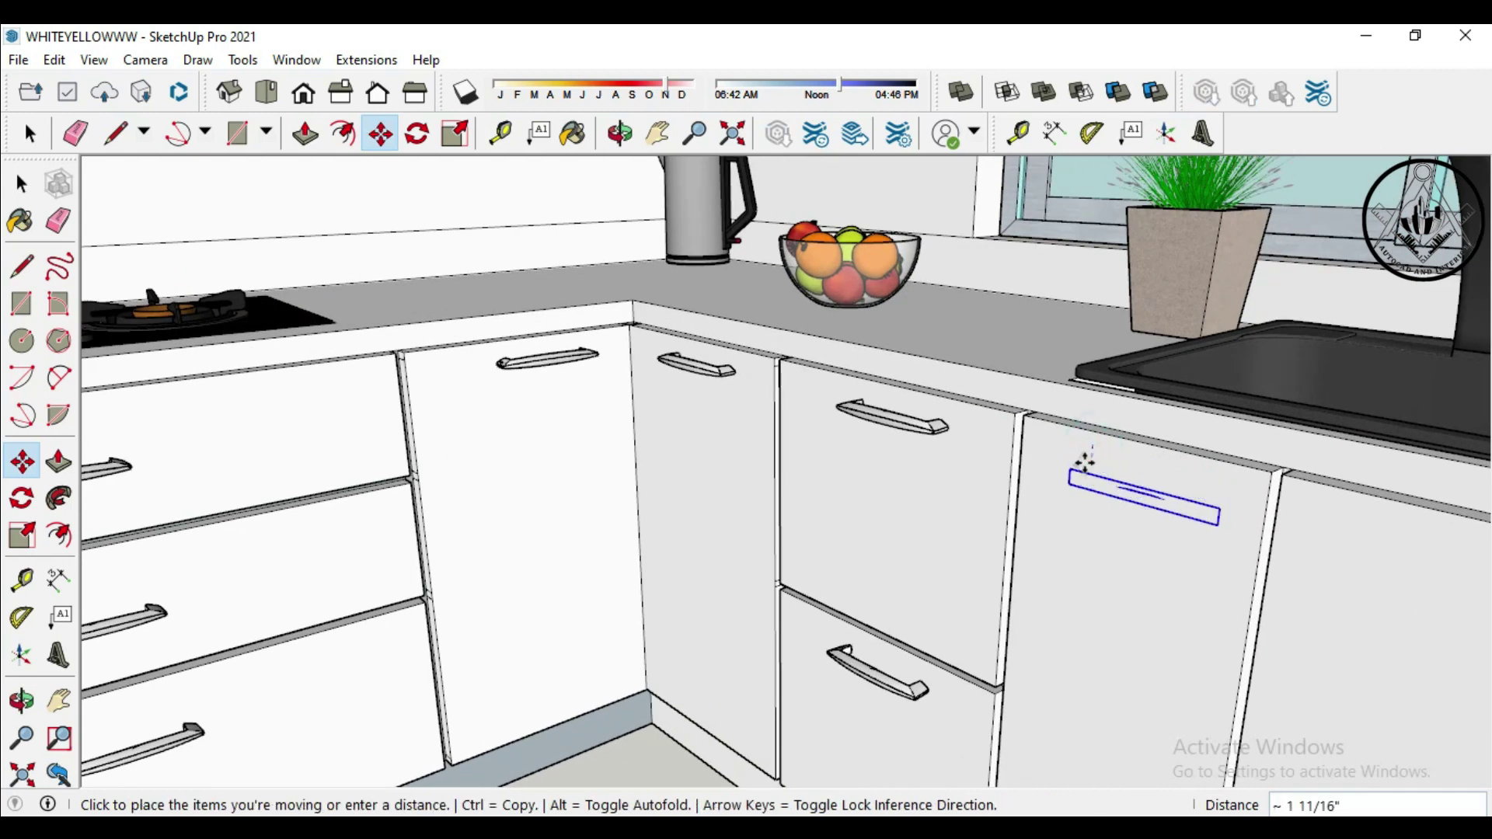
click(1088, 450)
scroll(1085, 447, up, 1)
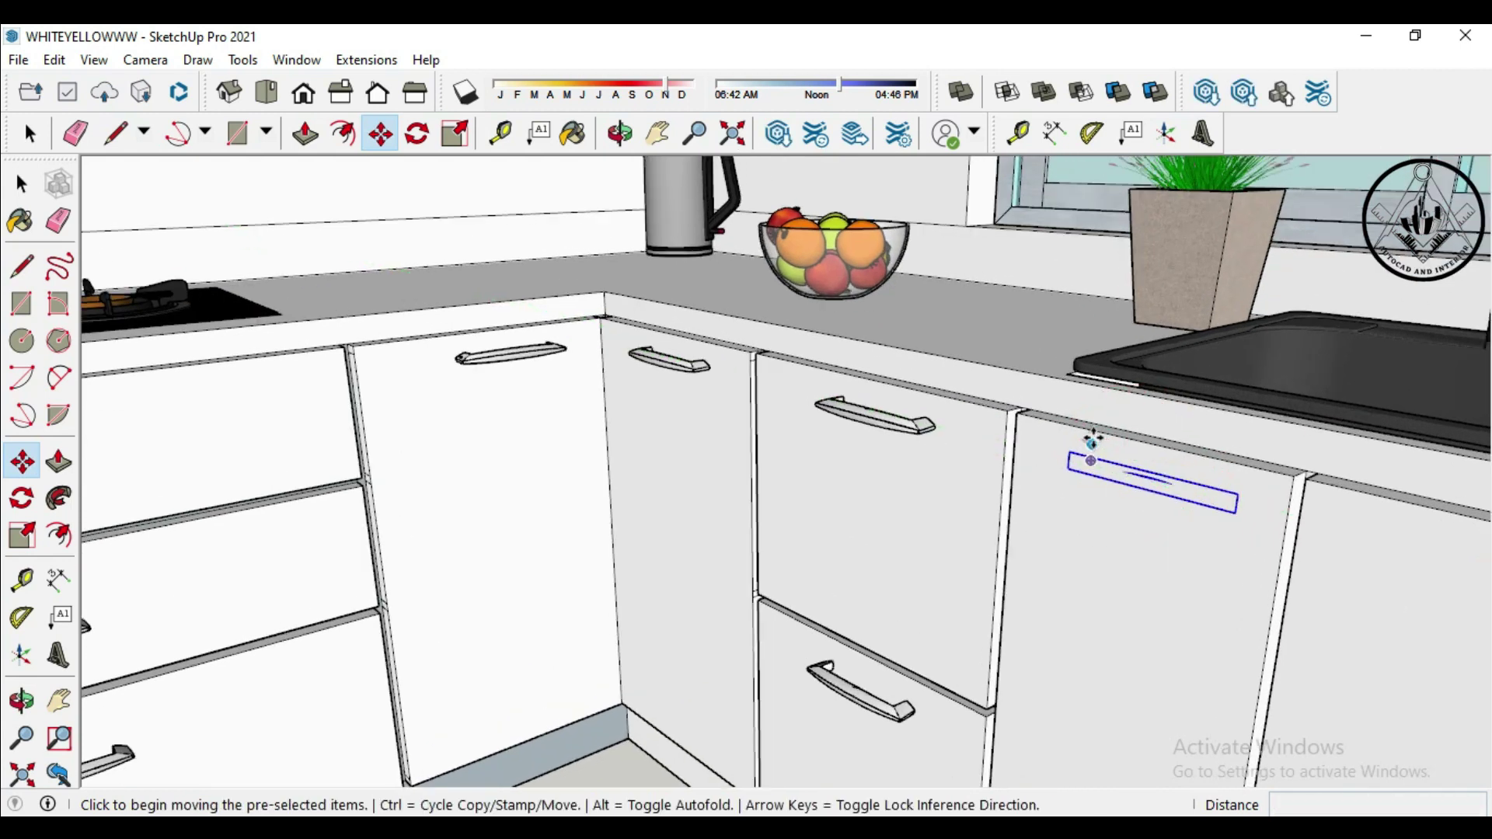
scroll(1083, 444, up, 1)
scroll(1084, 444, down, 1)
scroll(1010, 412, down, 2)
scroll(1103, 459, down, 1)
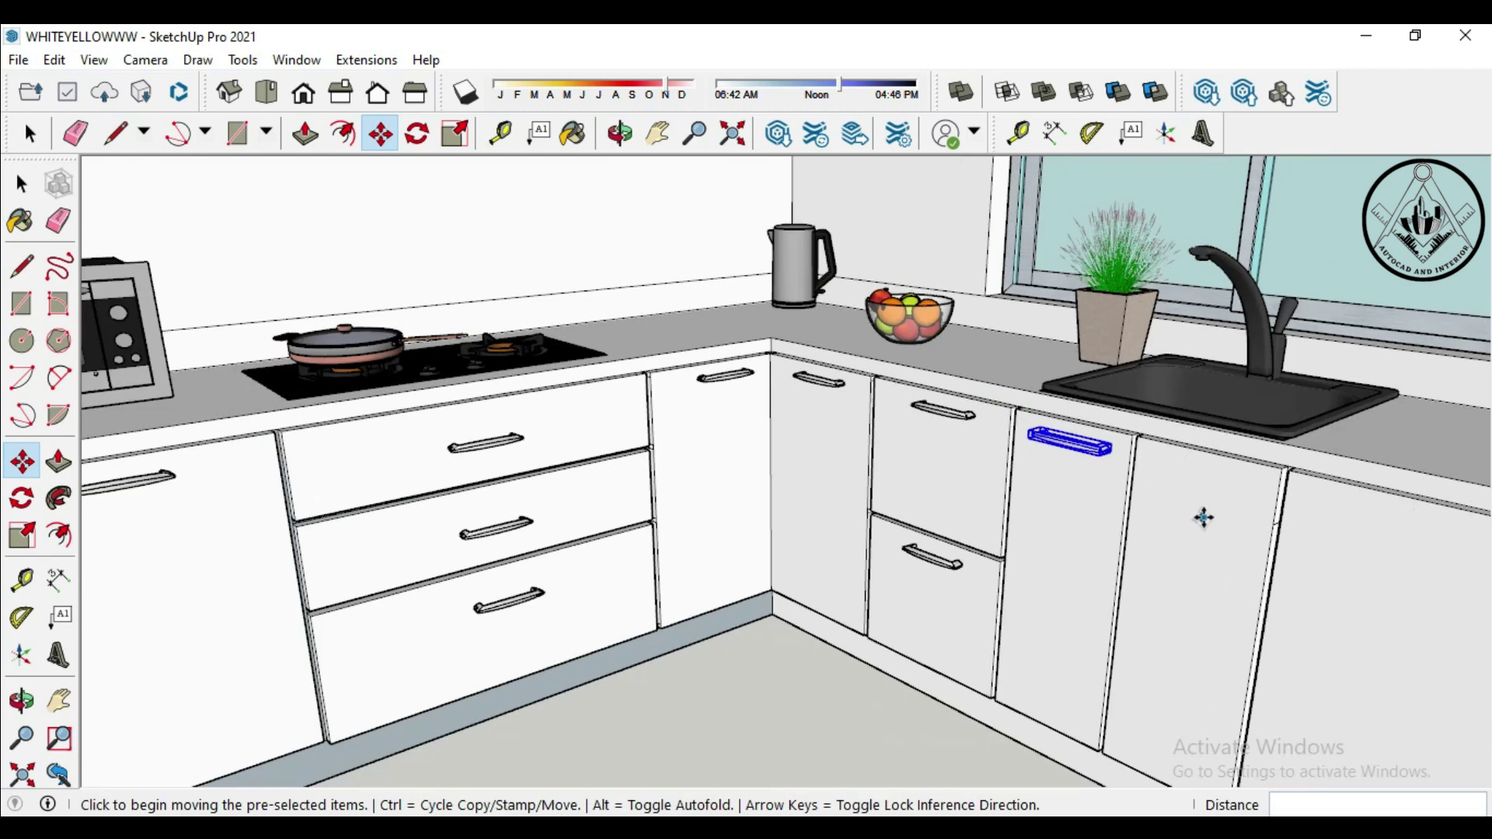
Add a handle near the top of the next door along the sink wing
key(ctrl+v)
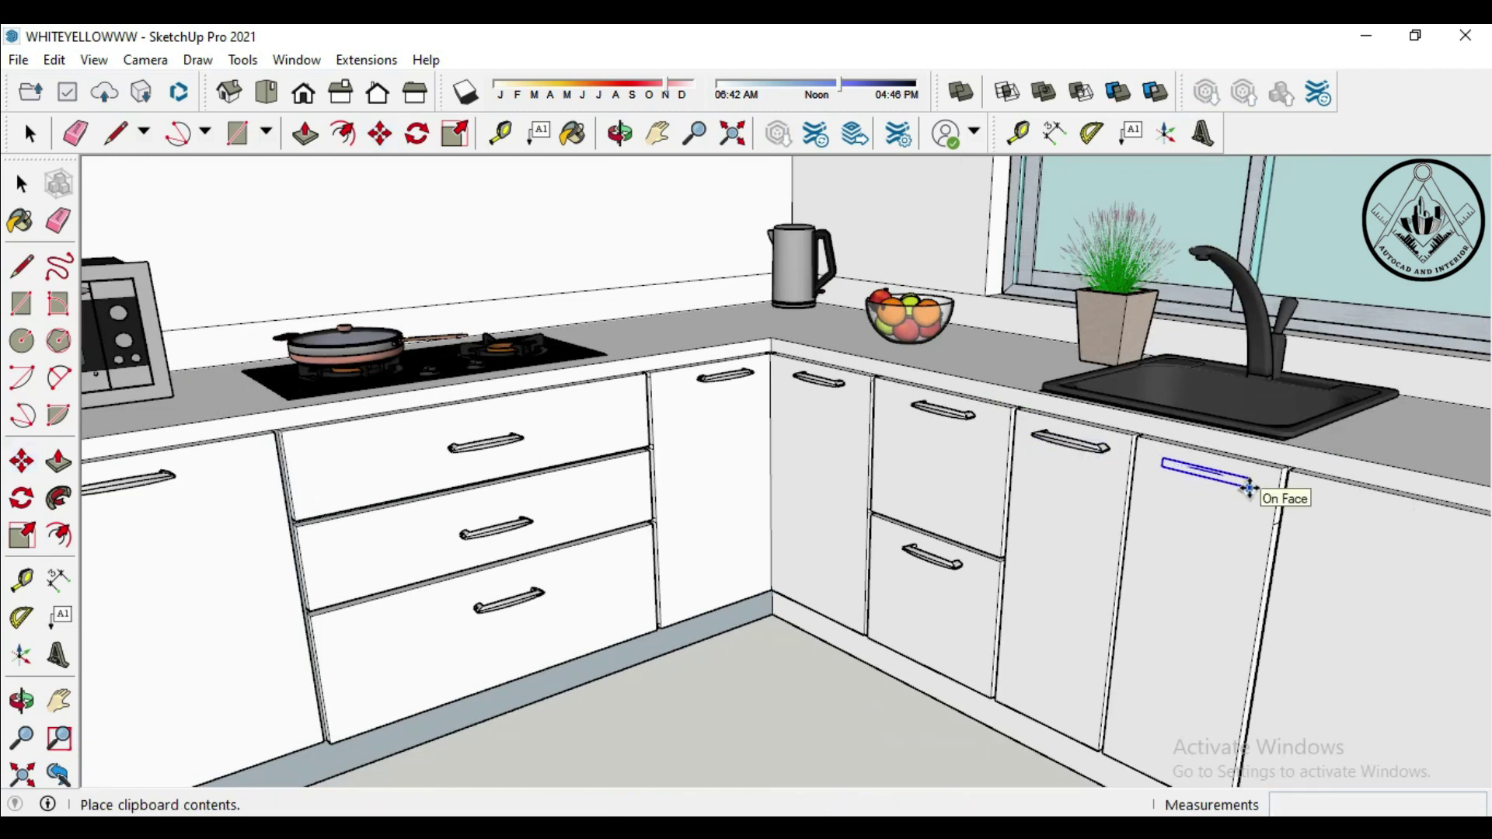
click(1248, 488)
scroll(1165, 459, up, 1)
scroll(1160, 457, up, 1)
click(1155, 458)
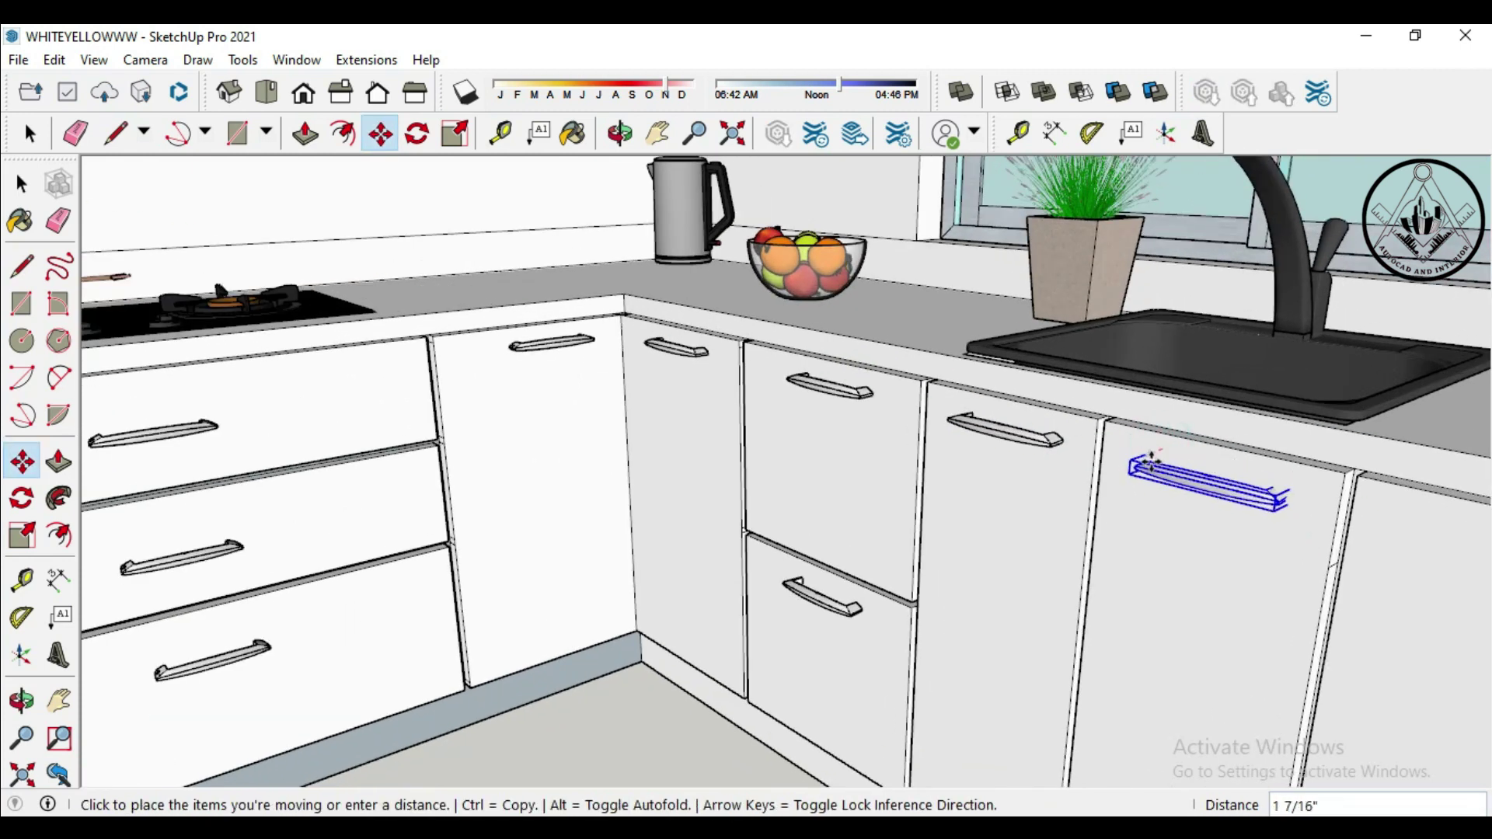
click(1152, 460)
scroll(1022, 480, down, 3)
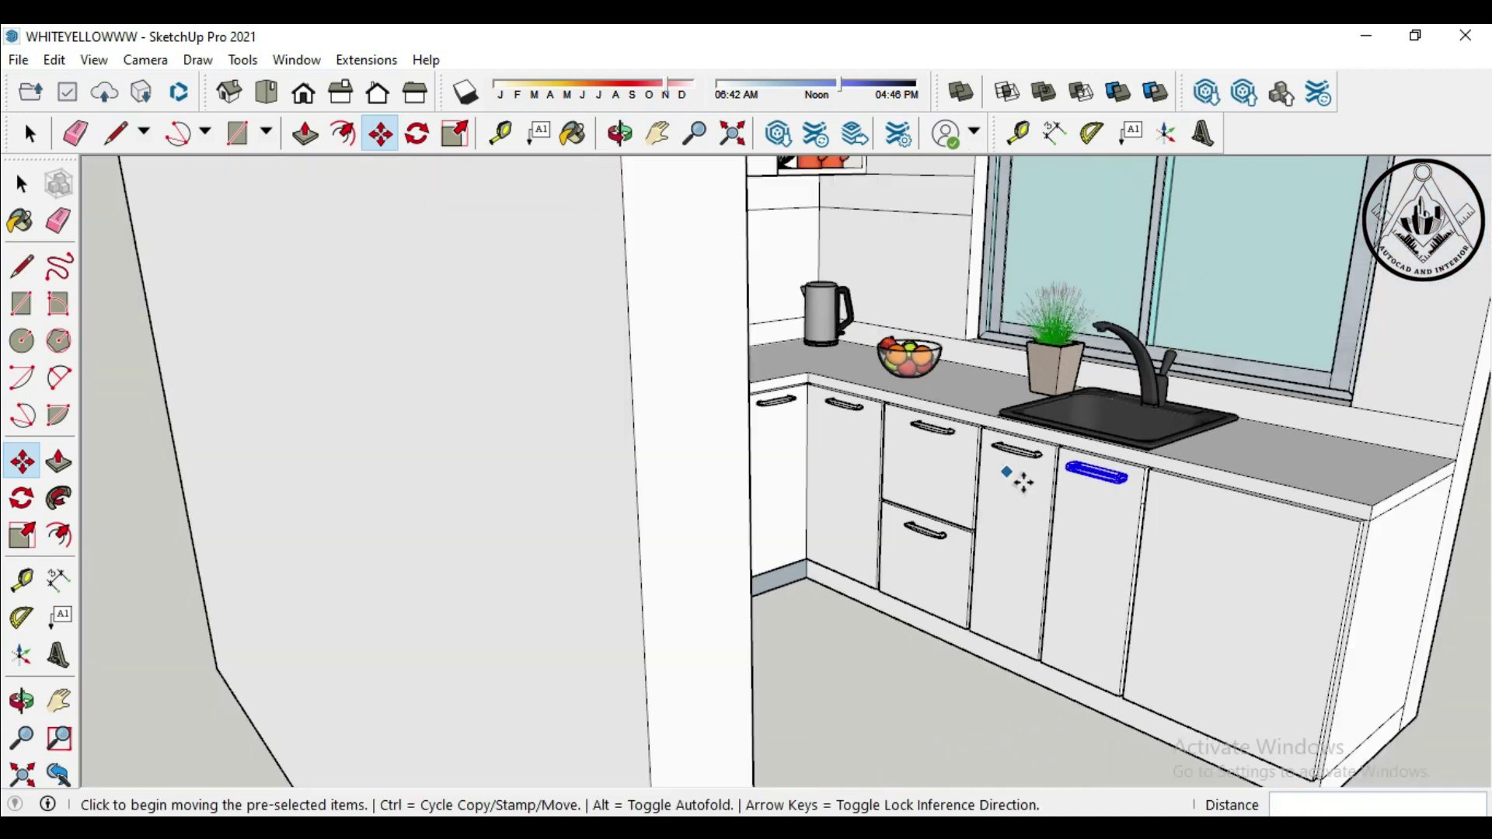
Paste a handle onto the wide end cabinet door and adjust its position
key(ctrl+v)
scroll(1256, 544, down, 3)
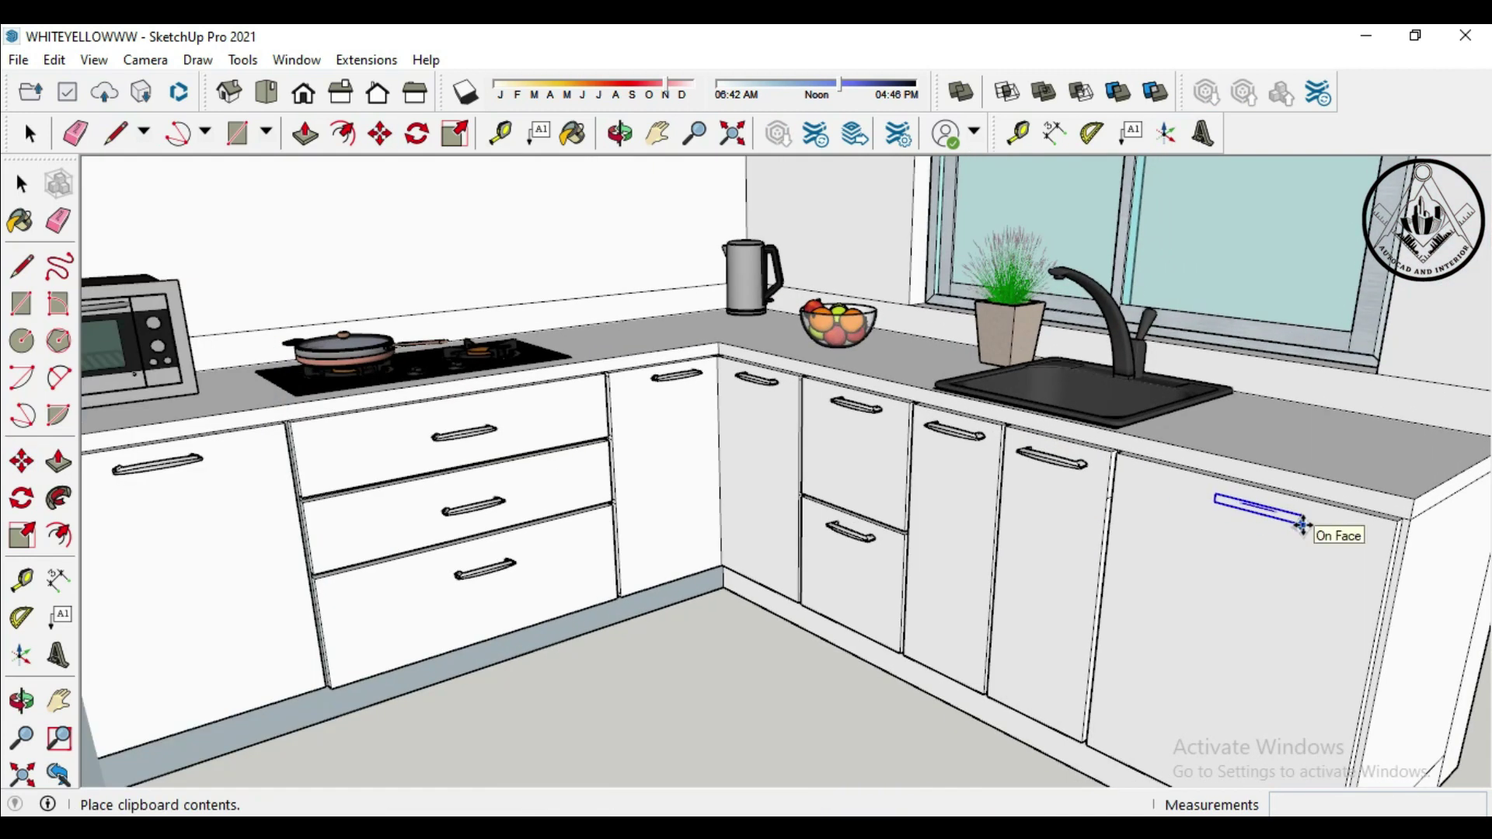
click(1302, 527)
scroll(1250, 501, up, 1)
scroll(1227, 493, up, 1)
click(1205, 486)
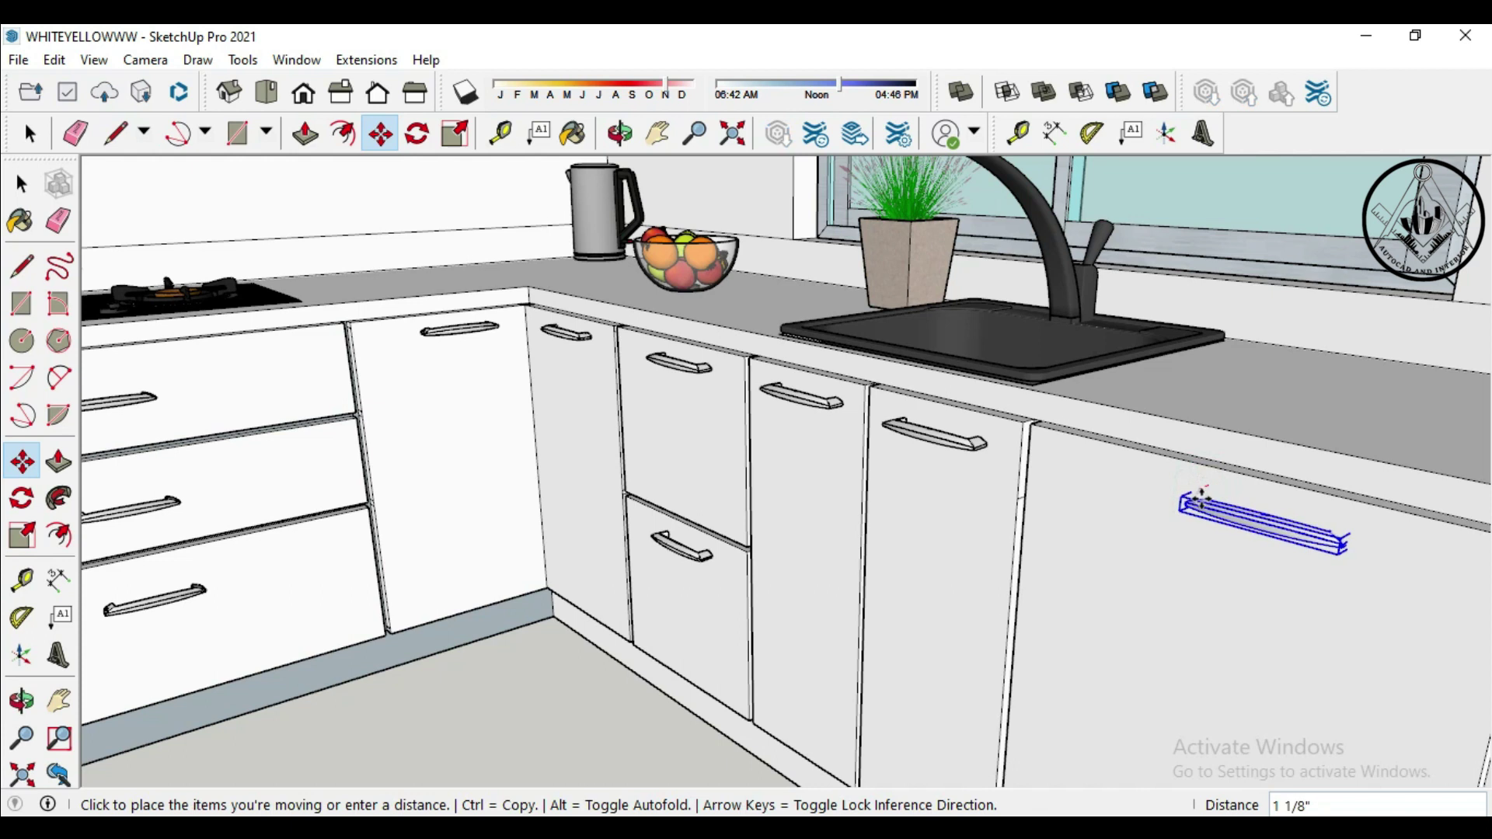
click(1197, 505)
scroll(986, 513, down, 2)
mouse_move(1189, 609)
middle_down()
mouse_move(959, 609)
mouse_move(922, 626)
middle_up()
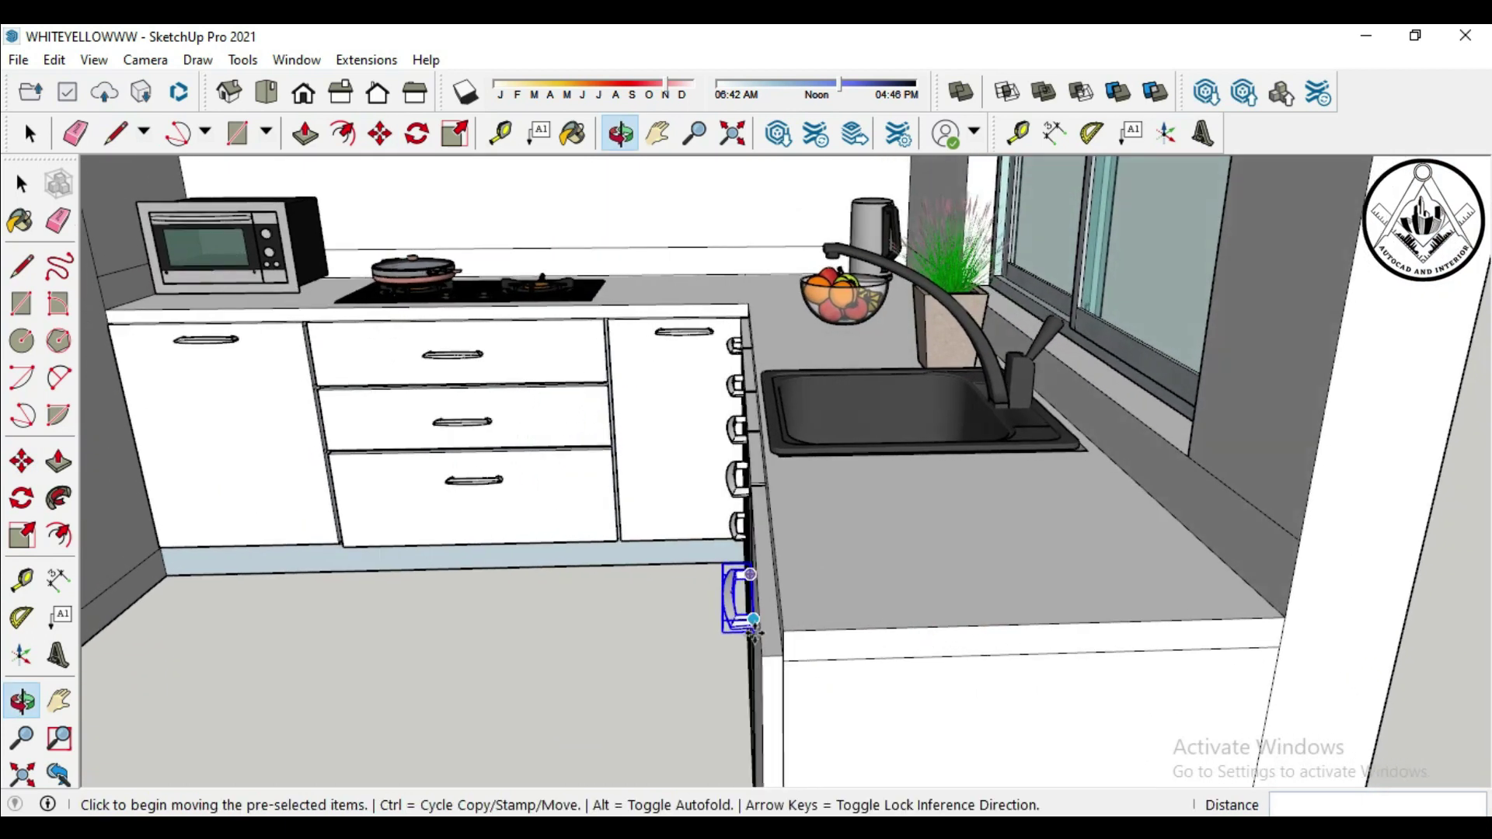
Set the handle near the top edge of the wide end cabinet door and return to Select
scroll(730, 647, up, 3)
click(793, 544)
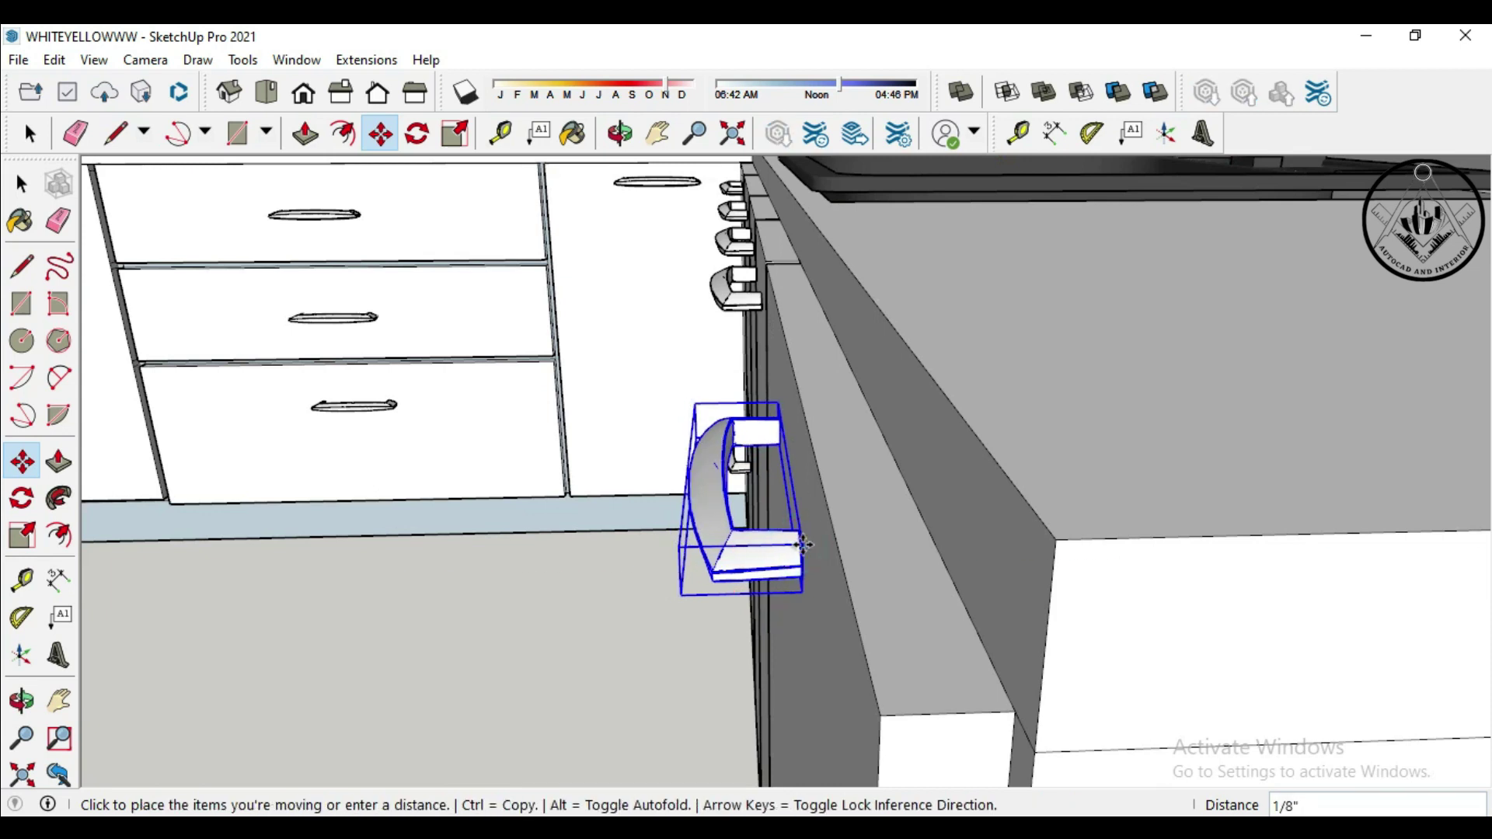
click(809, 542)
scroll(808, 542, down, 2)
scroll(761, 567, down, 2)
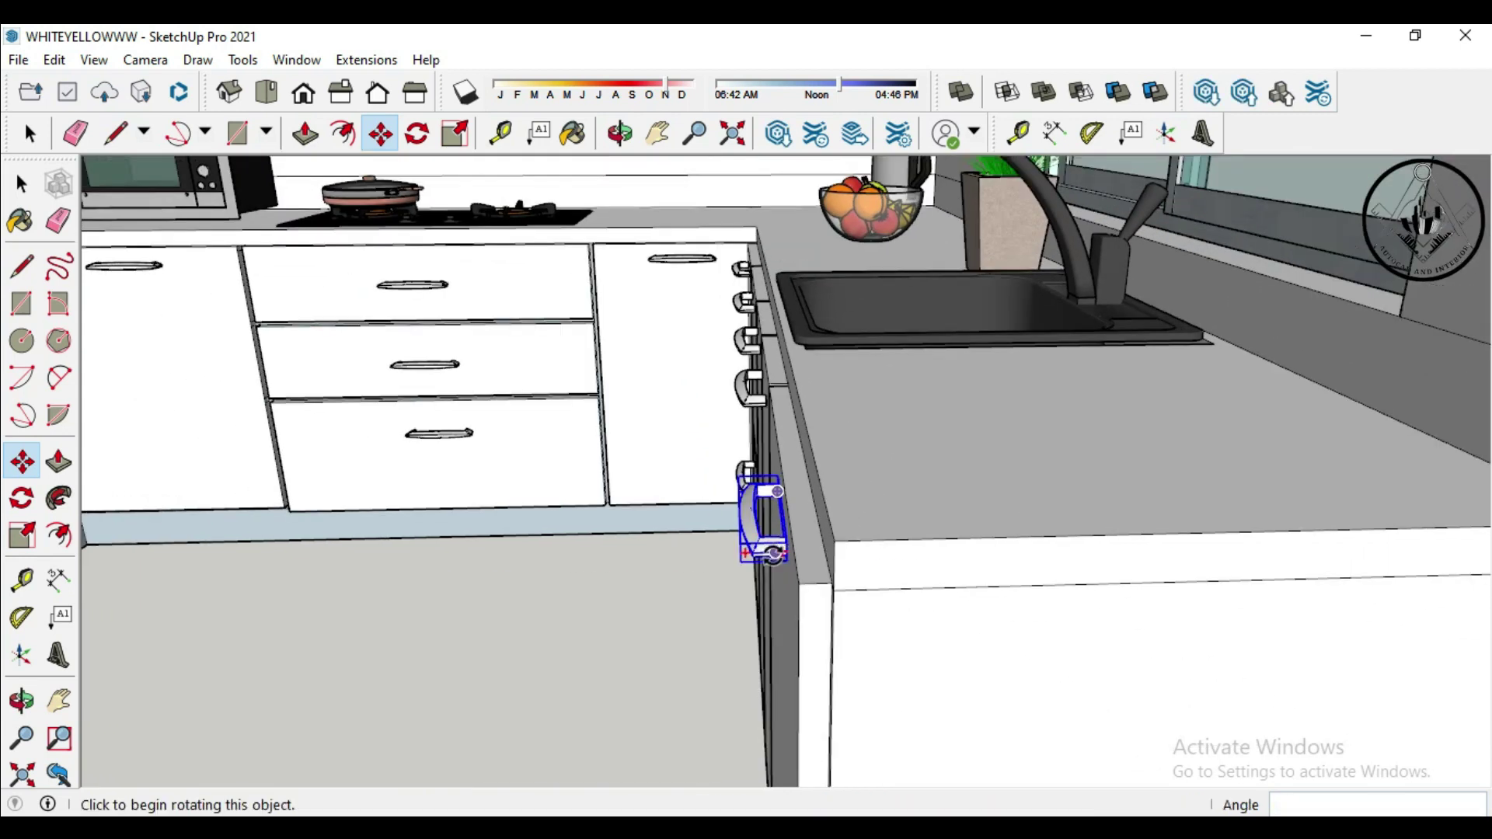
scroll(634, 618, down, 2)
mouse_move(633, 617)
middle_down()
mouse_move(975, 619)
mouse_move(766, 603)
middle_up()
scroll(766, 603, down, 3)
key(space)
key(space)
click(646, 651)
mouse_move(645, 651)
middle_down()
mouse_move(743, 679)
mouse_move(523, 643)
middle_up()
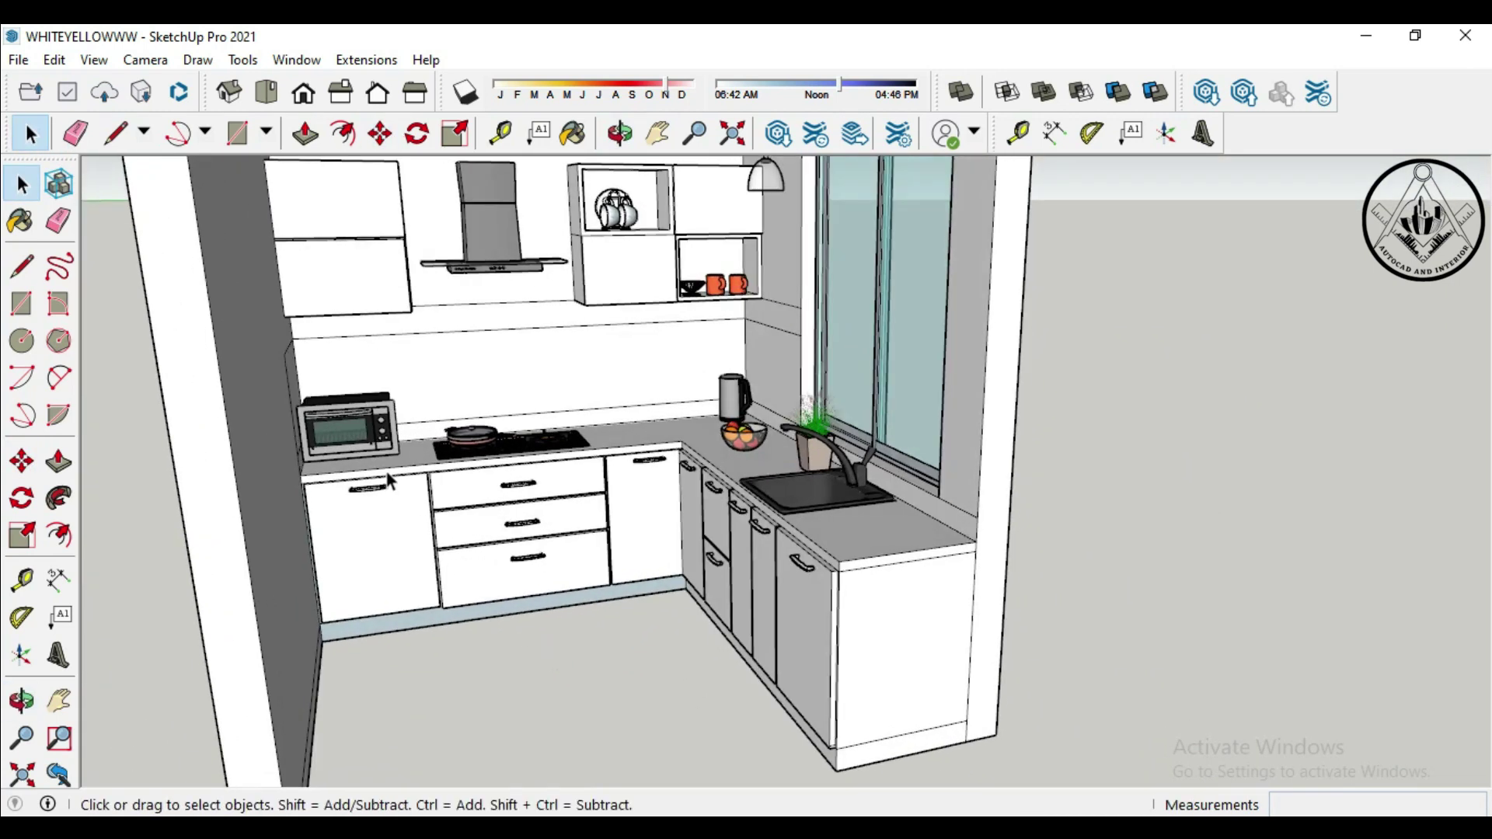
scroll(379, 502, up, 3)
Copy the handle and paste it onto the upper-left wall cabinet door
click(21, 463)
key(ctrl+c)
key(ctrl+v)
scroll(310, 233, down, 2)
scroll(333, 257, up, 2)
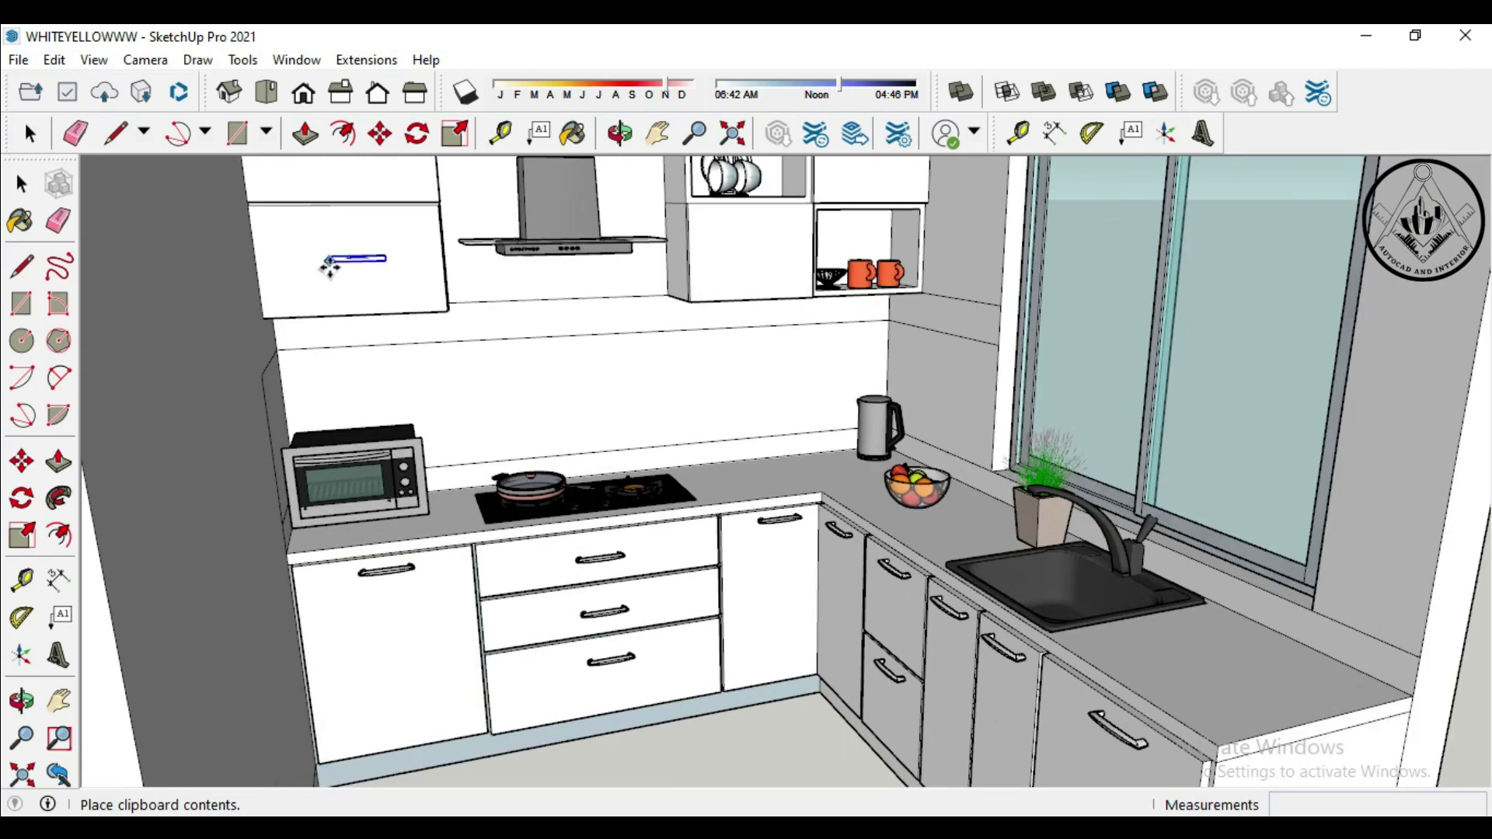
scroll(316, 194, up, 2)
scroll(319, 189, up, 2)
click(317, 189)
mouse_move(412, 290)
middle_down()
mouse_move(406, 370)
mouse_move(300, 217)
middle_up()
Fine-tune the handle's position on the upper-left wall cabinet door
click(303, 223)
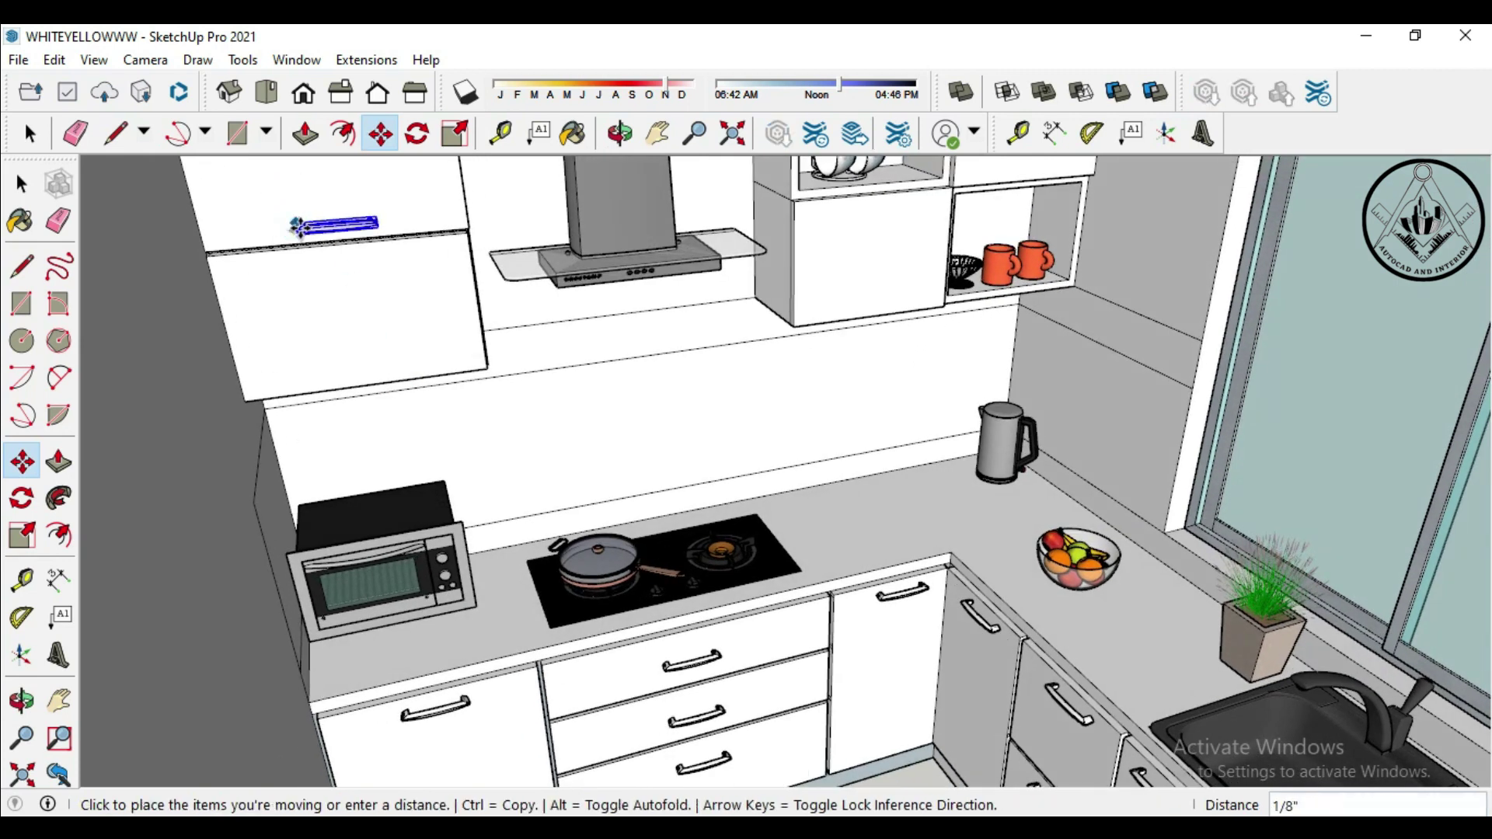
click(294, 226)
scroll(293, 221, up, 1)
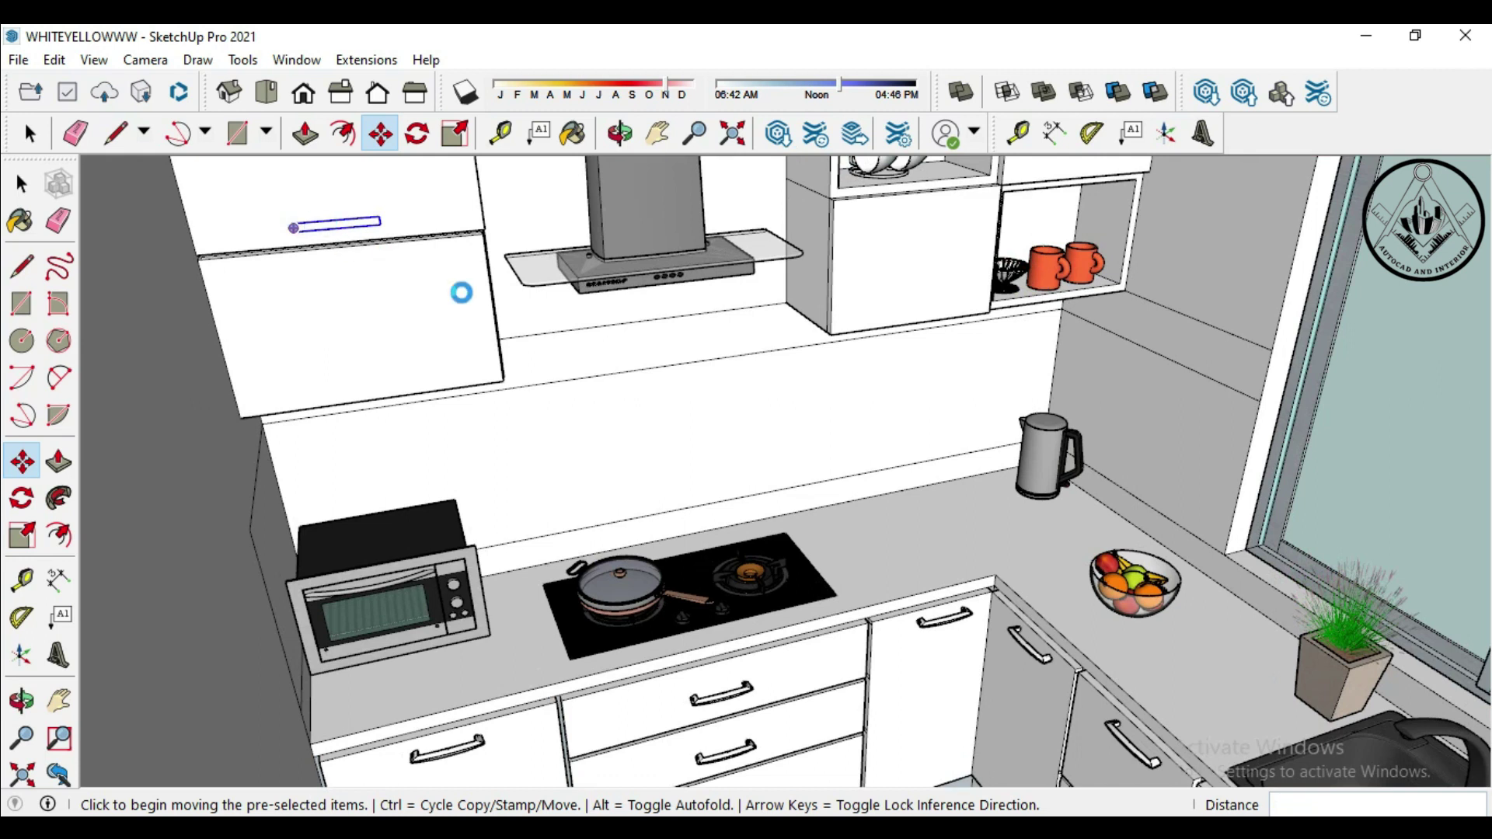
scroll(293, 225, up, 1)
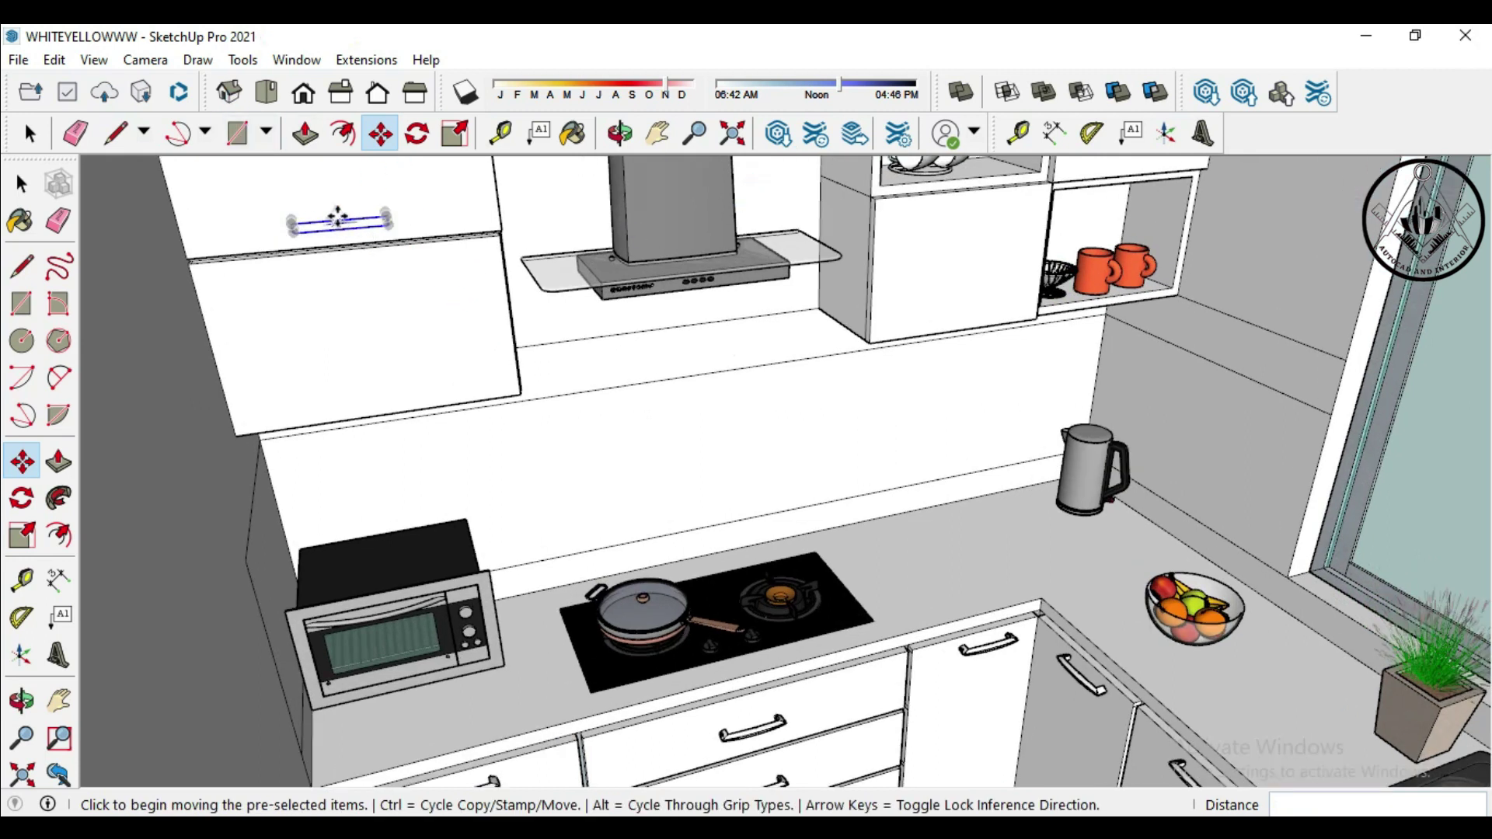
click(295, 217)
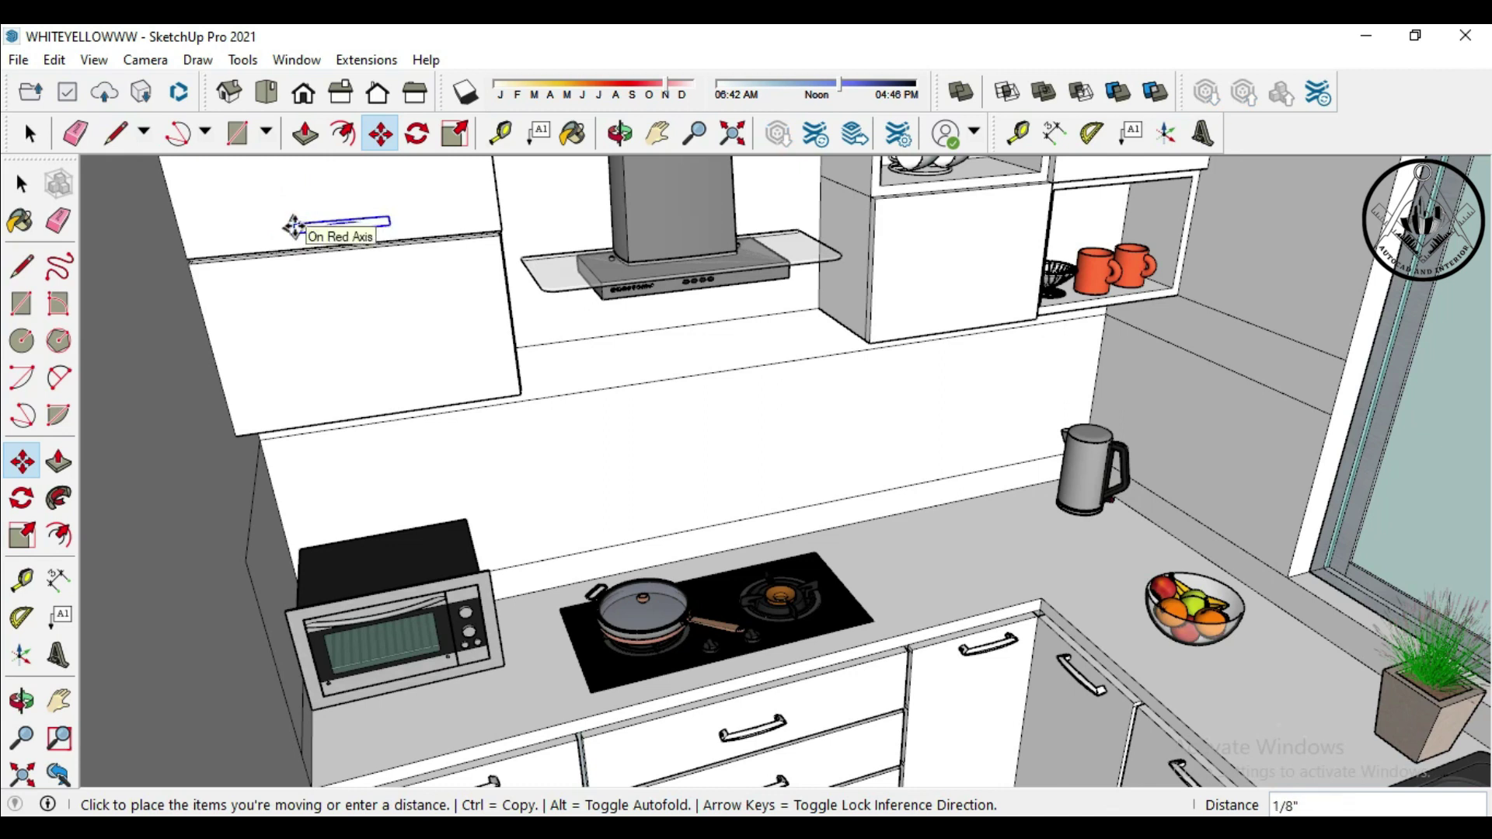
click(294, 227)
scroll(357, 222, up, 1)
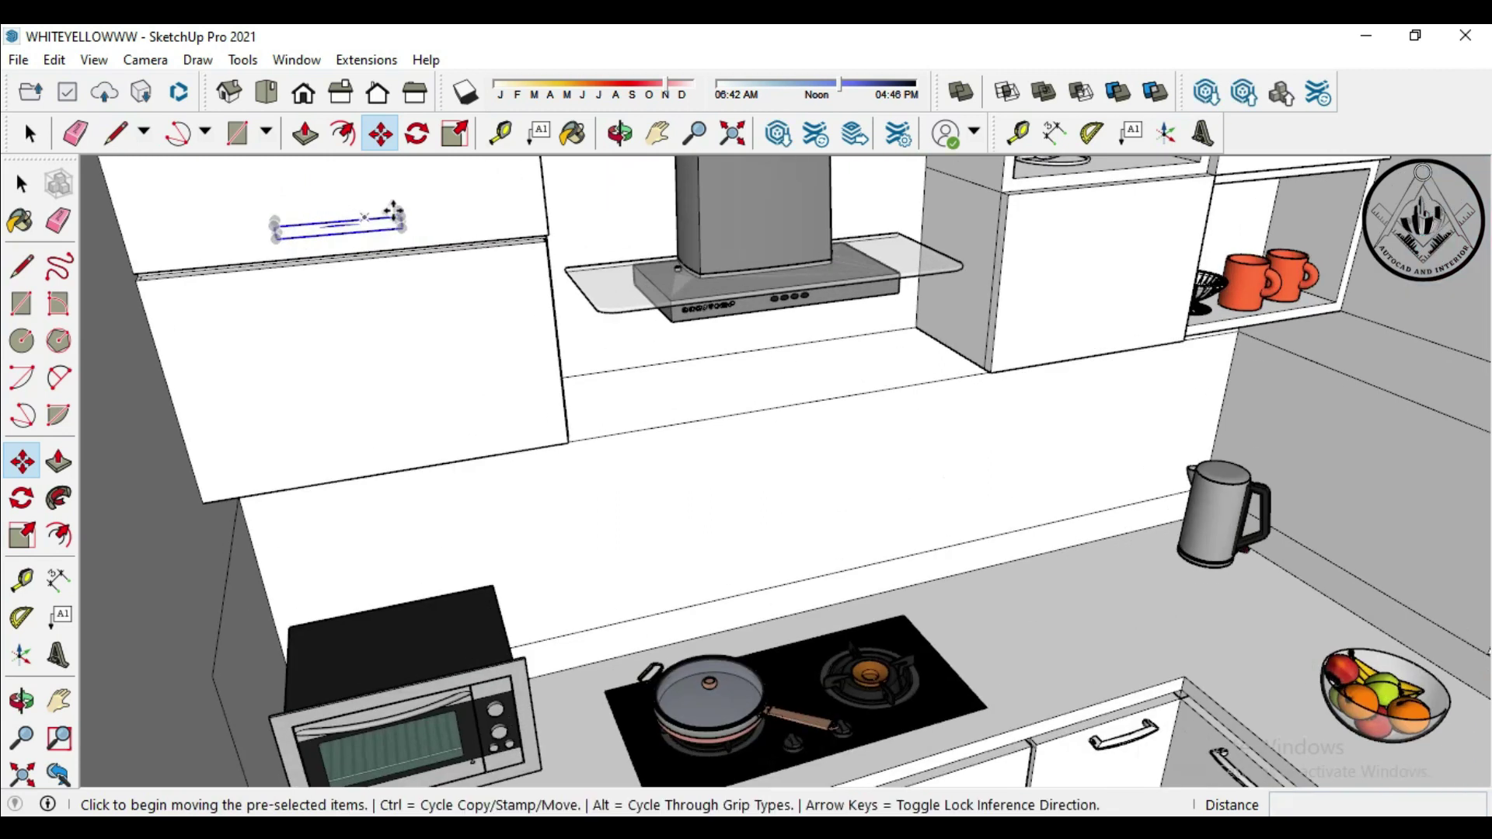
click(289, 210)
Add a handle to the lower-left wall cabinet door
key(ctrl+v)
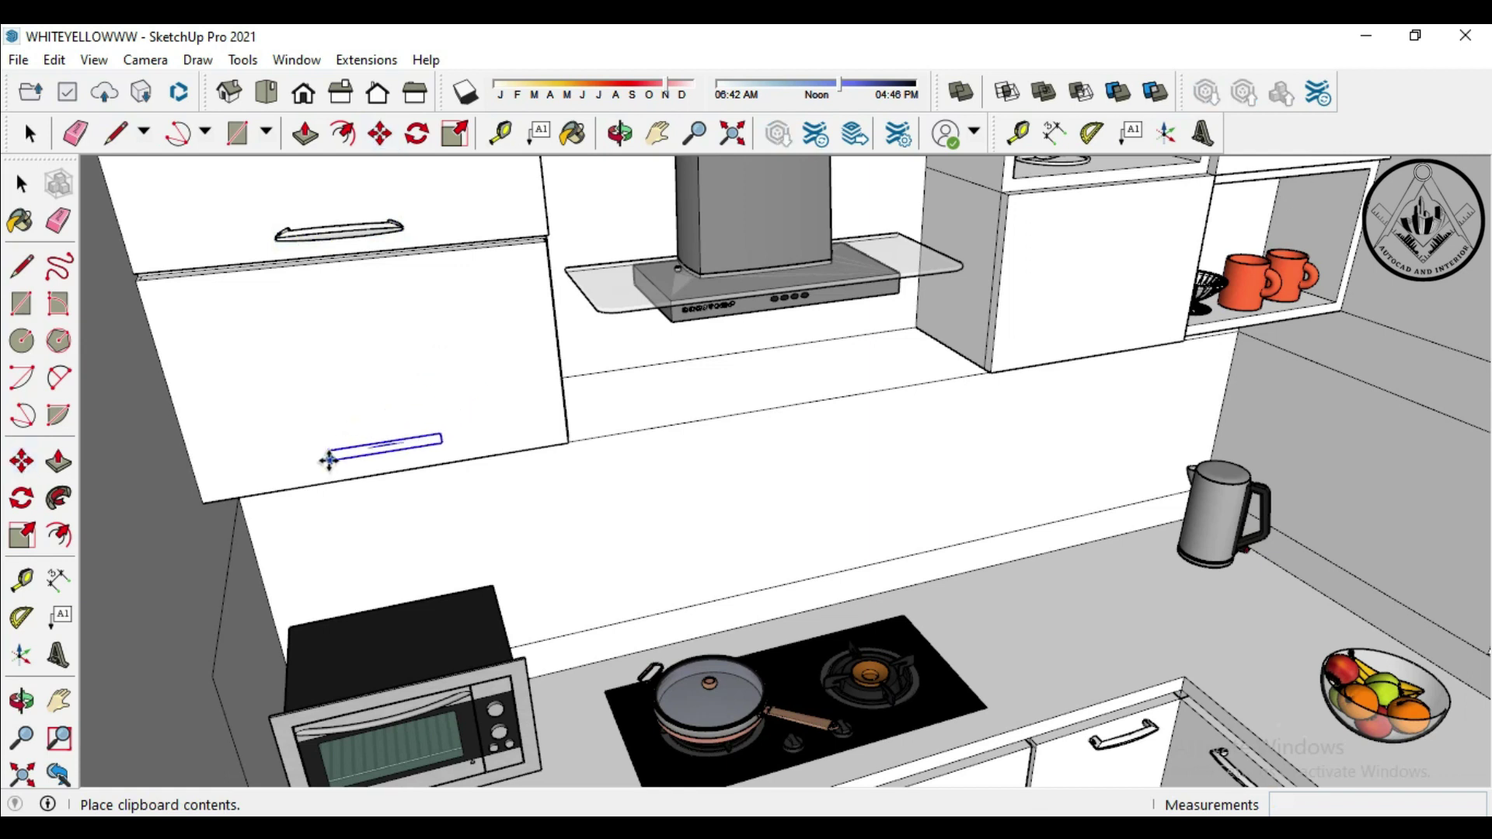
click(314, 468)
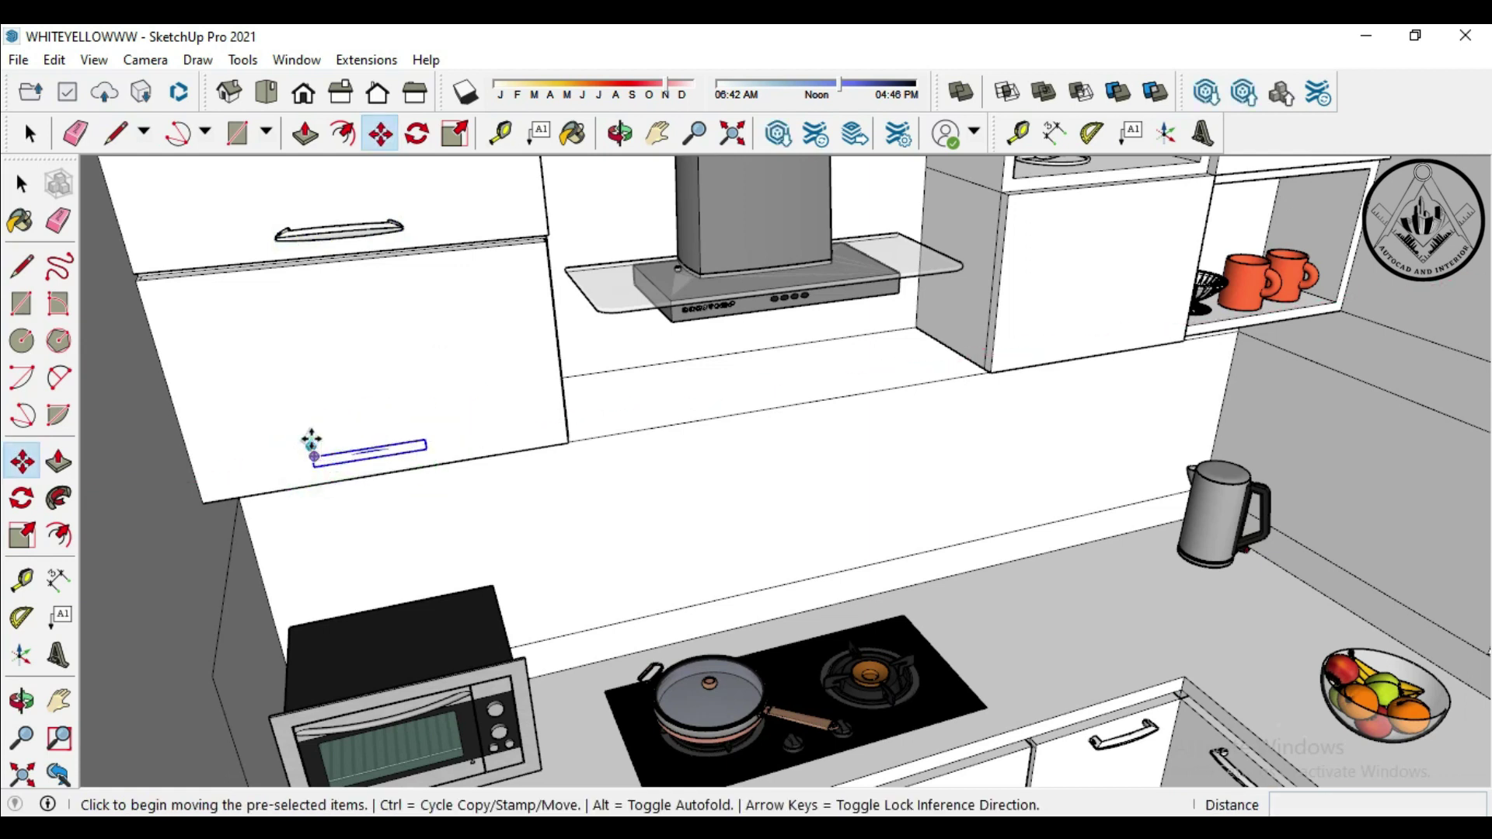
click(311, 456)
mouse_move(323, 446)
middle_down()
mouse_move(323, 516)
mouse_move(774, 353)
middle_up()
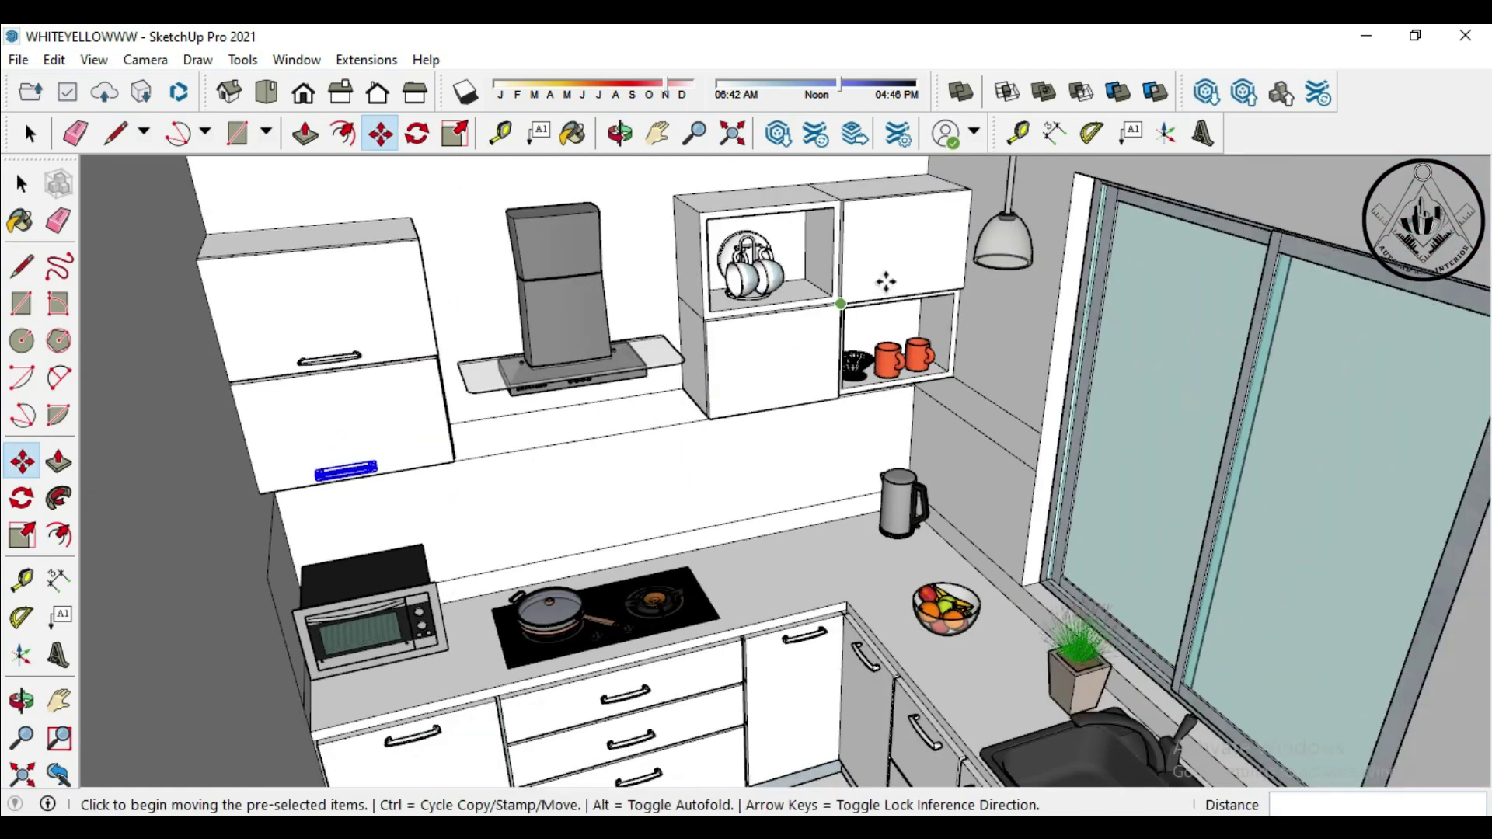
Add a handle to the upper-right wall cabinet door
key(ctrl+v)
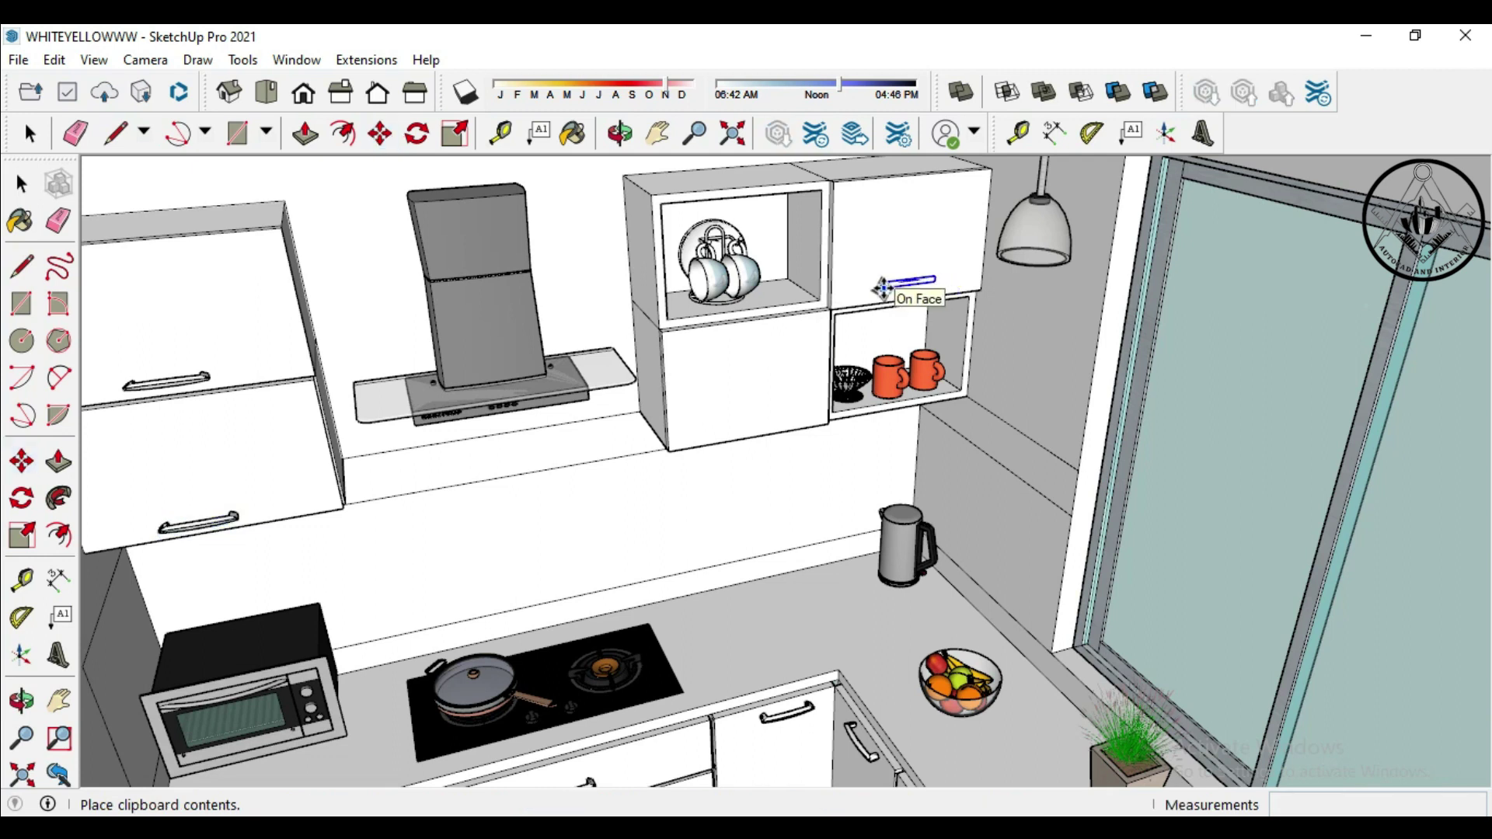
scroll(881, 289, up, 2)
click(882, 289)
click(873, 280)
Add a handle to the cabinet door beneath the cup shelf
key(ctrl+v)
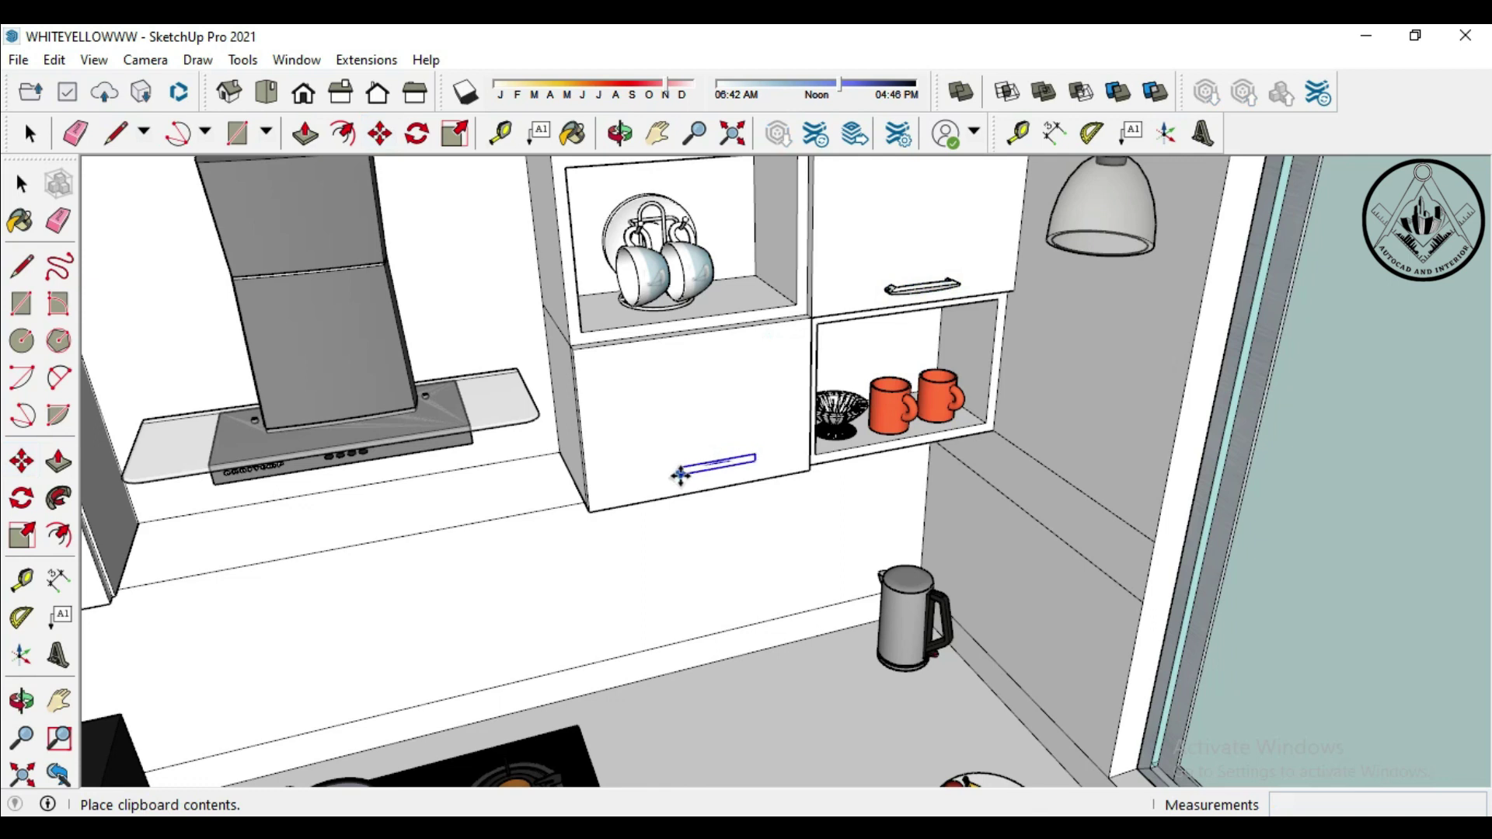
click(670, 485)
scroll(664, 482, up, 2)
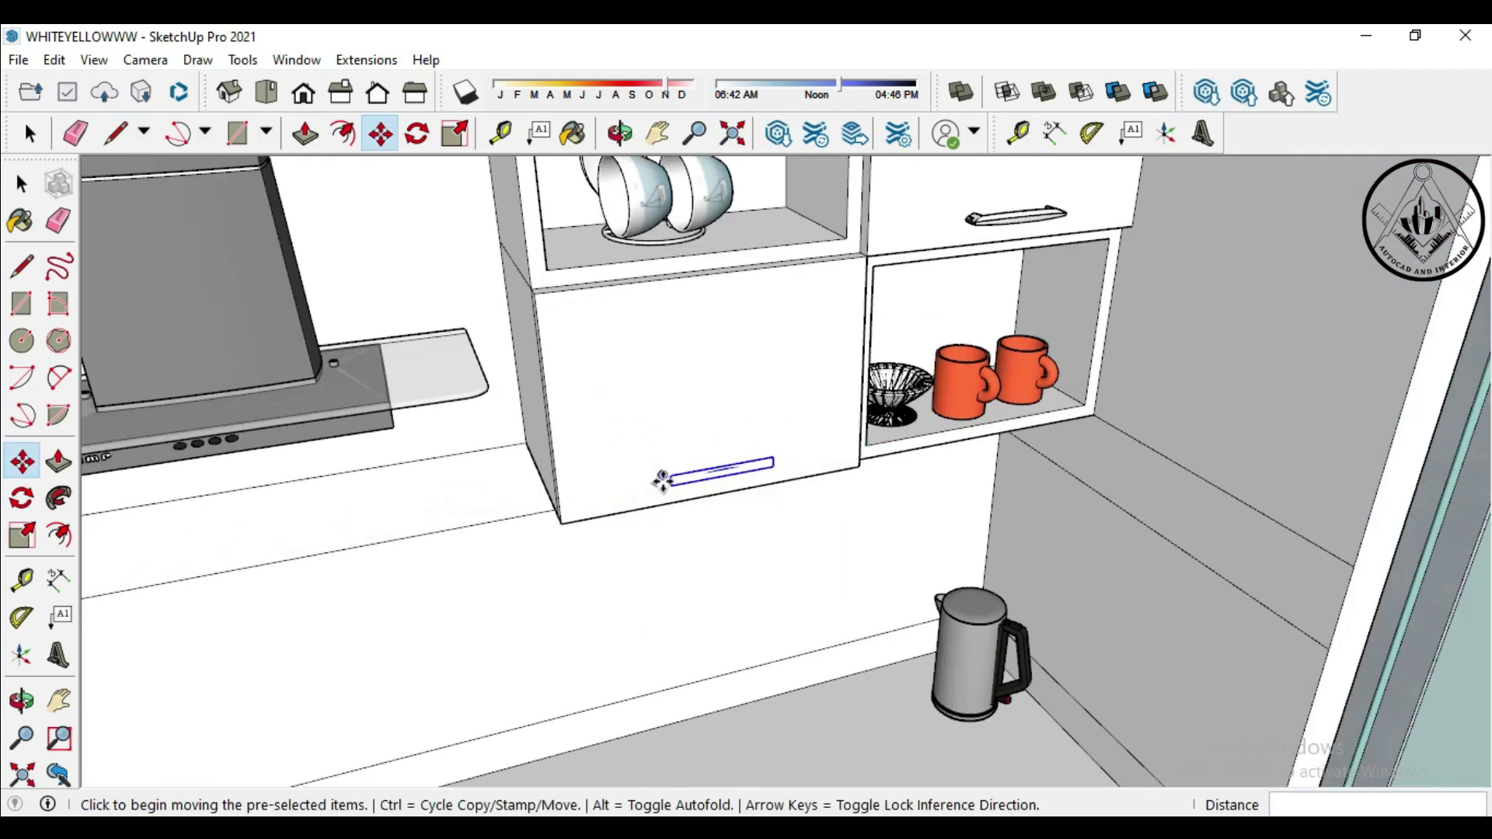
click(669, 460)
scroll(659, 393, down, 2)
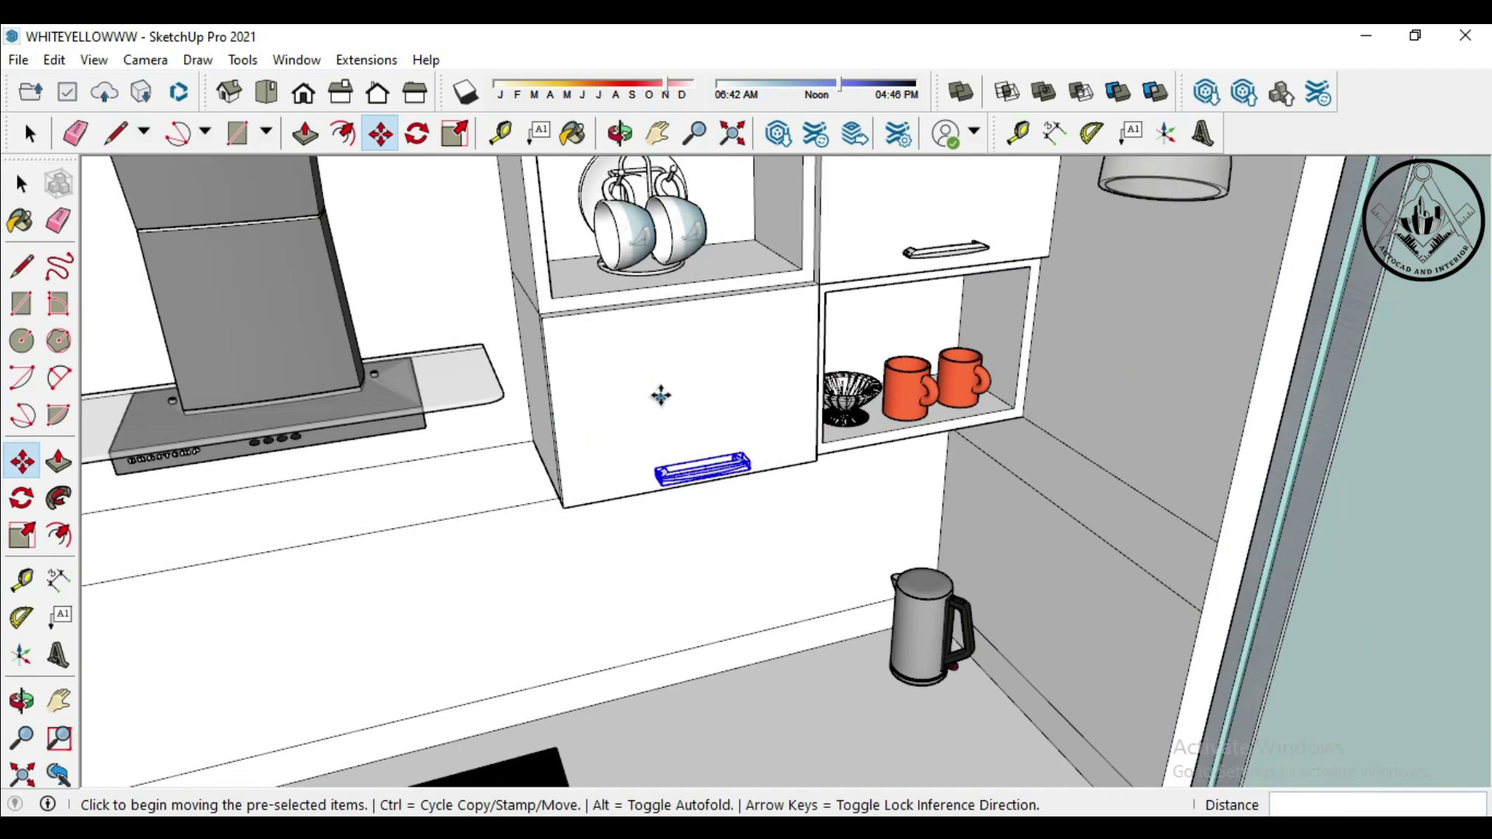
scroll(657, 347, down, 2)
scroll(657, 348, down, 3)
scroll(656, 348, down, 3)
Paint the countertop with Blacktop Old 01 from the Asphalt and Concrete library
click(29, 134)
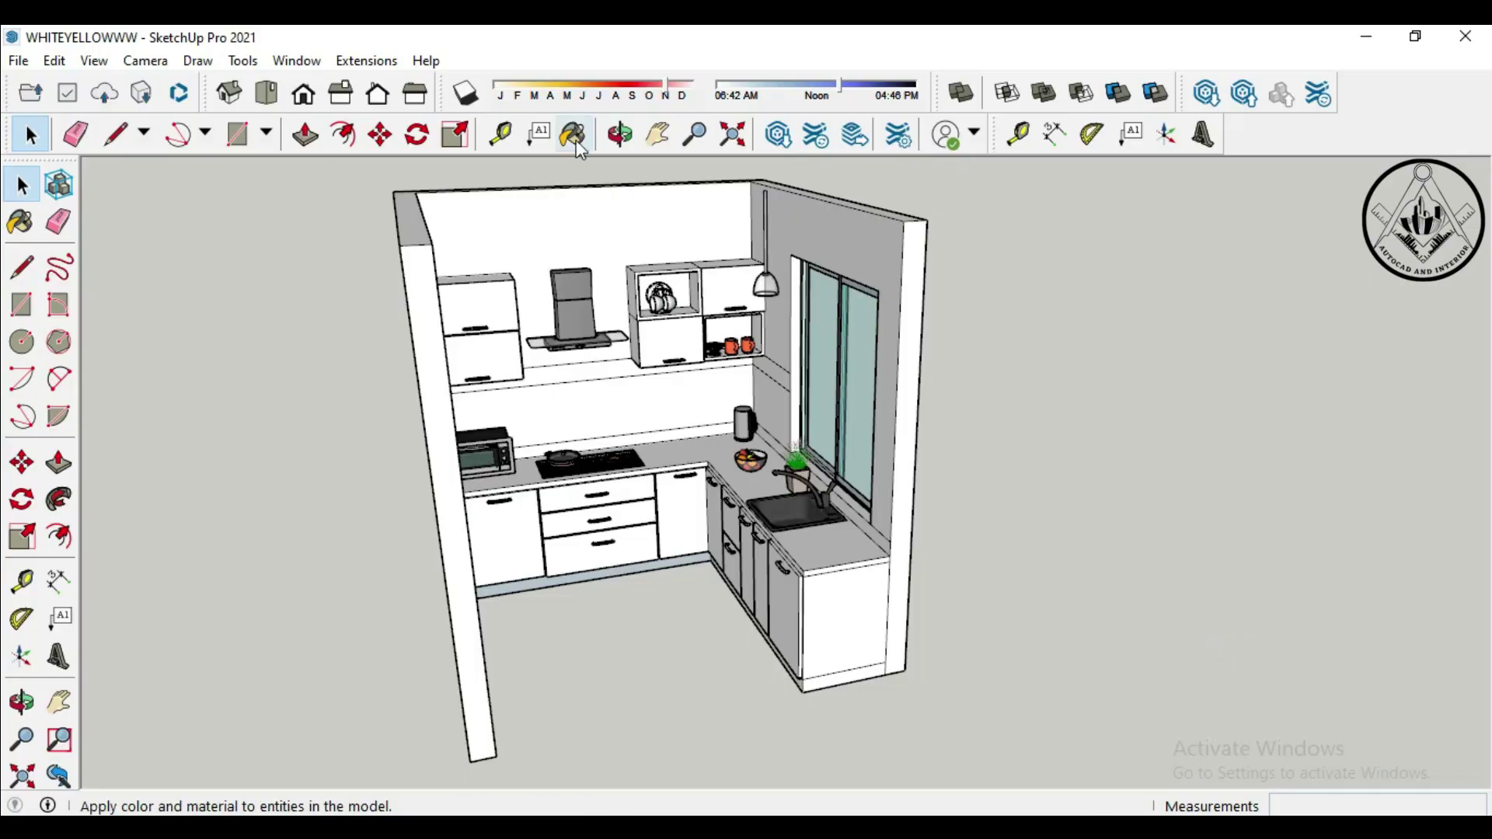
click(573, 134)
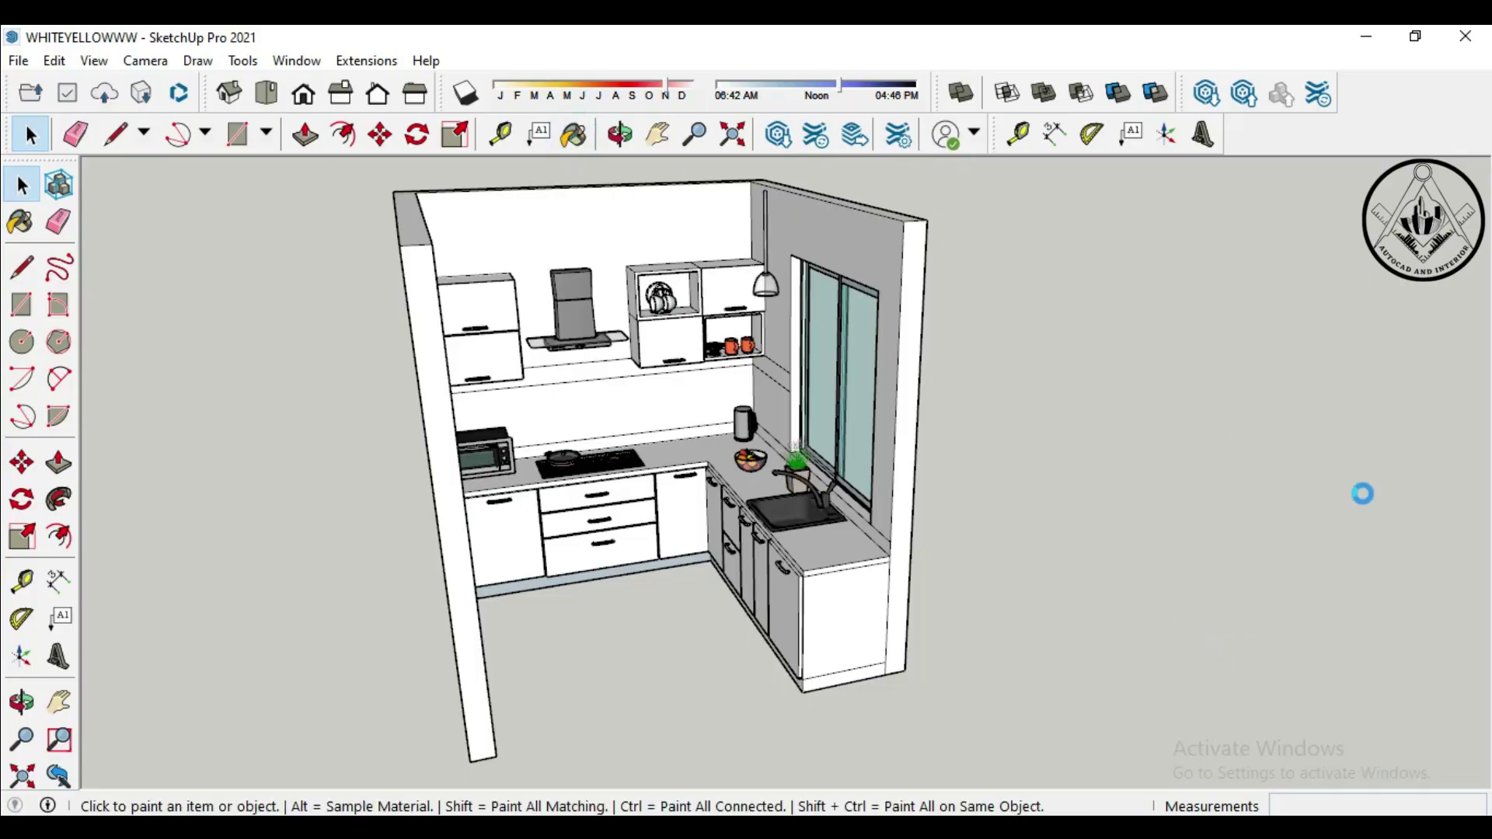
click(1434, 585)
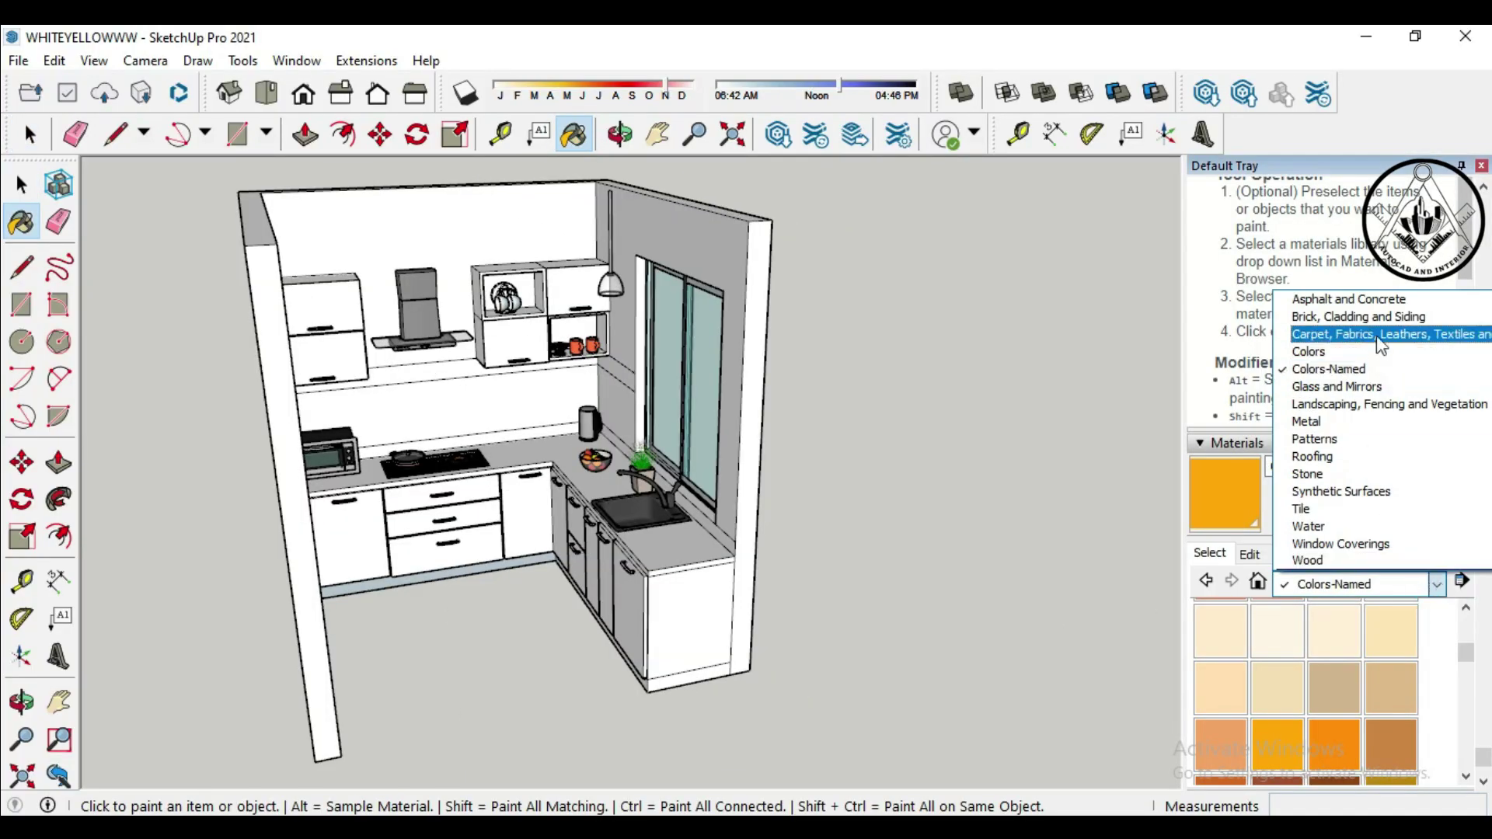
click(1380, 300)
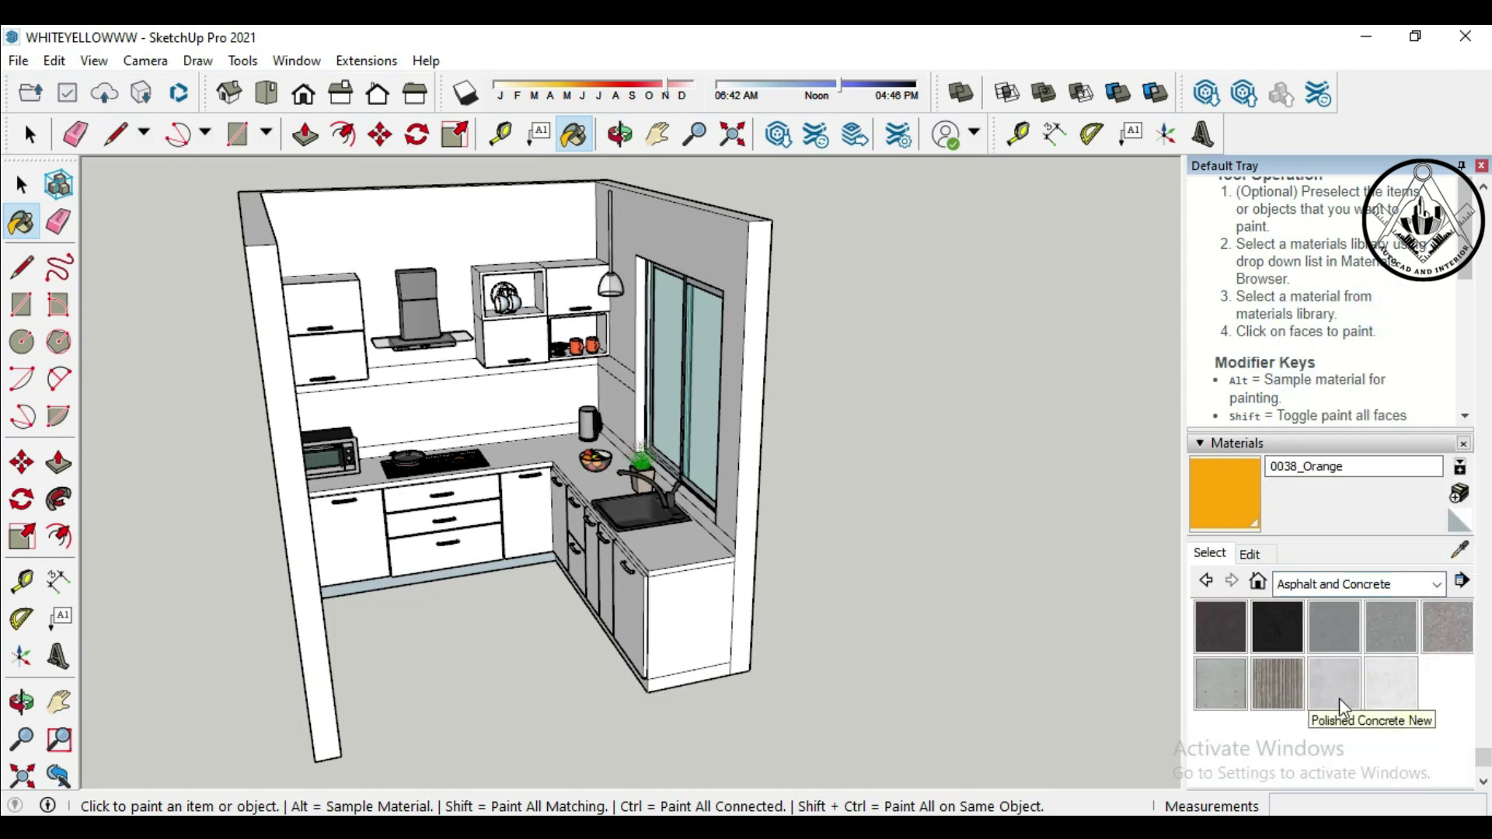
click(1339, 642)
scroll(544, 460, up, 2)
scroll(544, 460, up, 2)
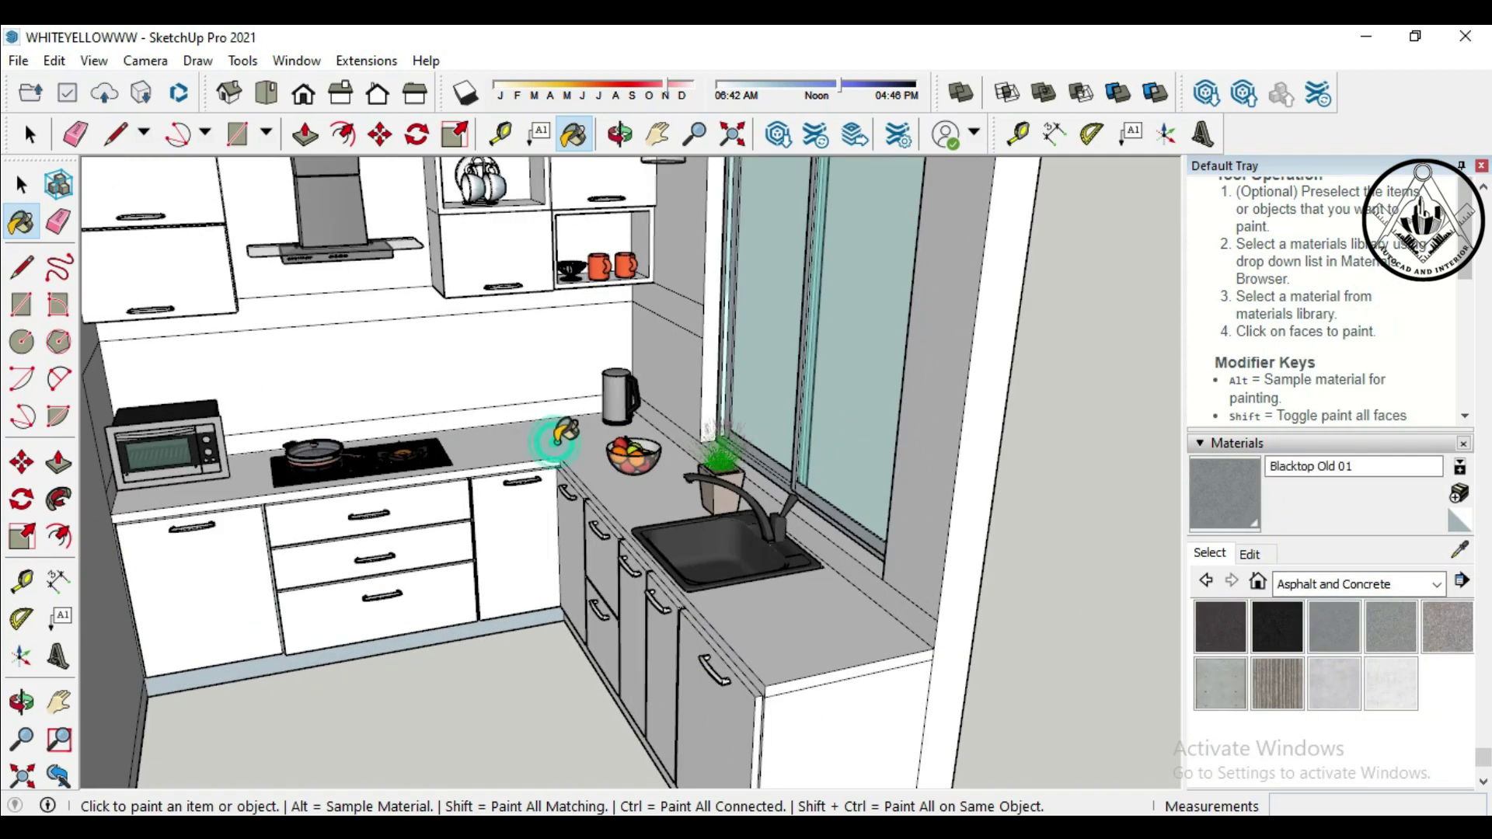
click(544, 460)
Paint the strip behind the countertop with Blacktop New
click(1275, 652)
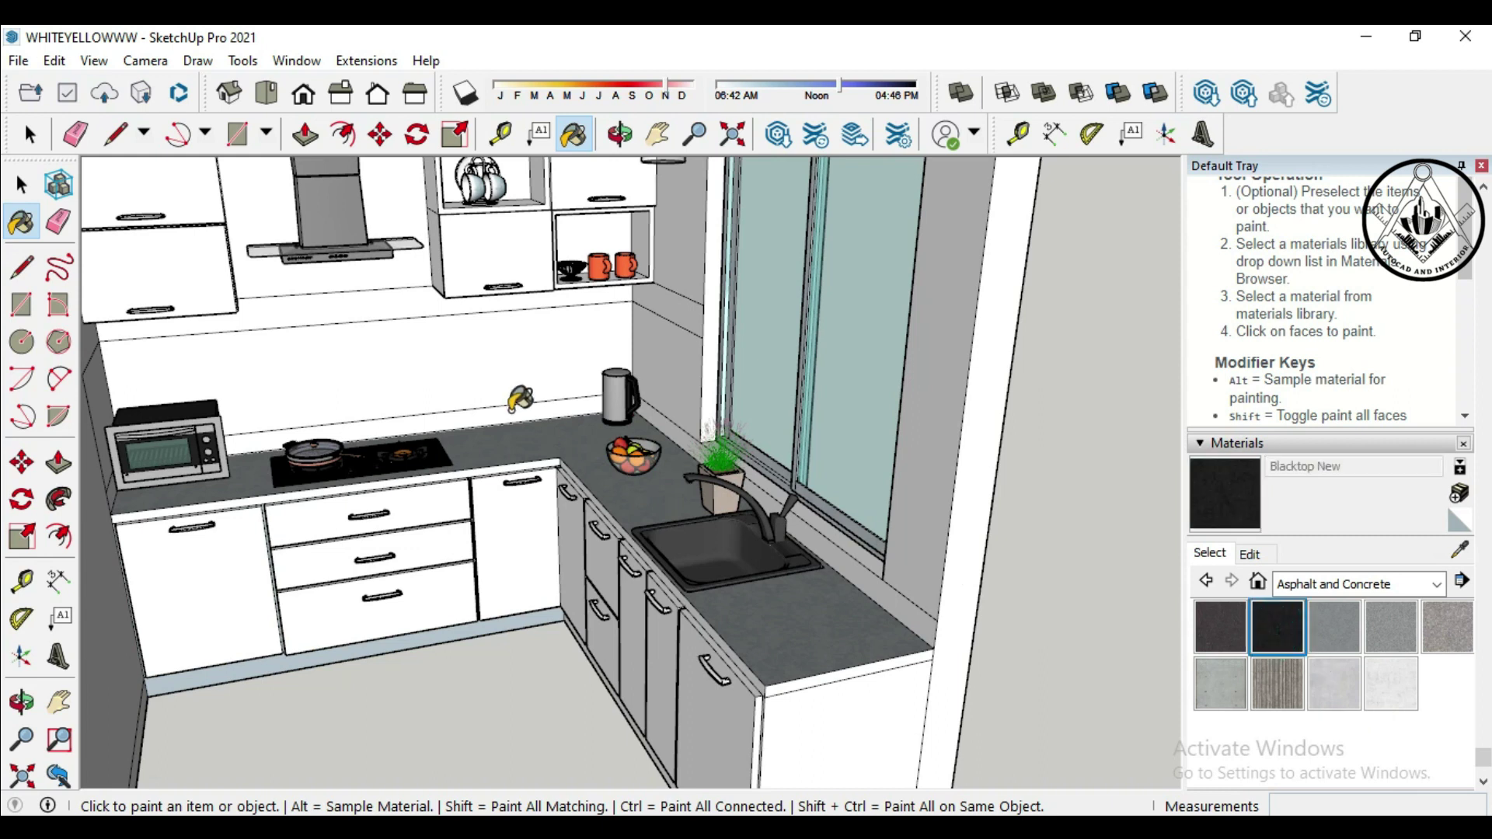
click(511, 410)
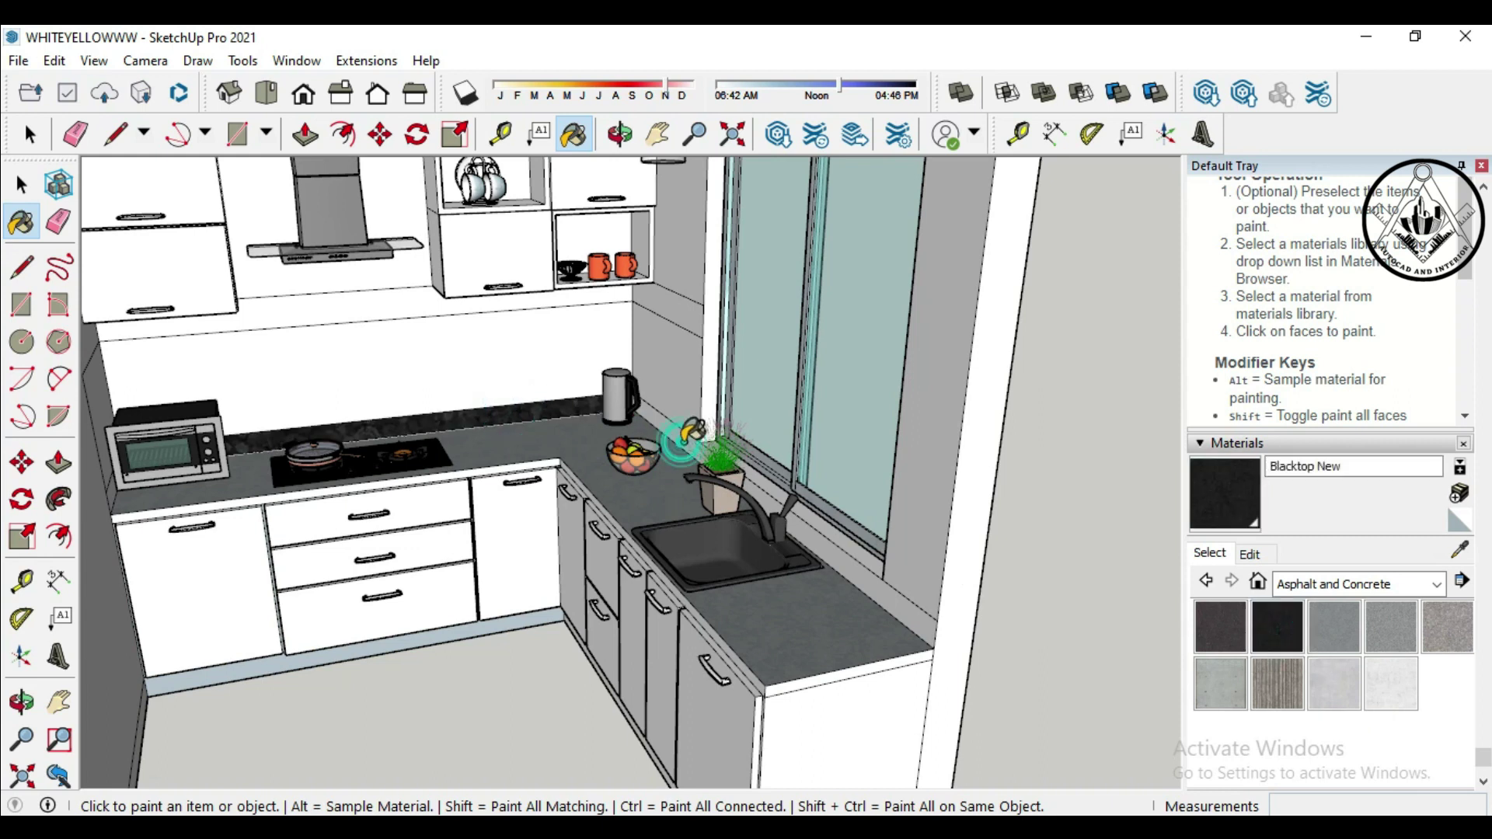
scroll(690, 436, down, 2)
scroll(200, 463, up, 2)
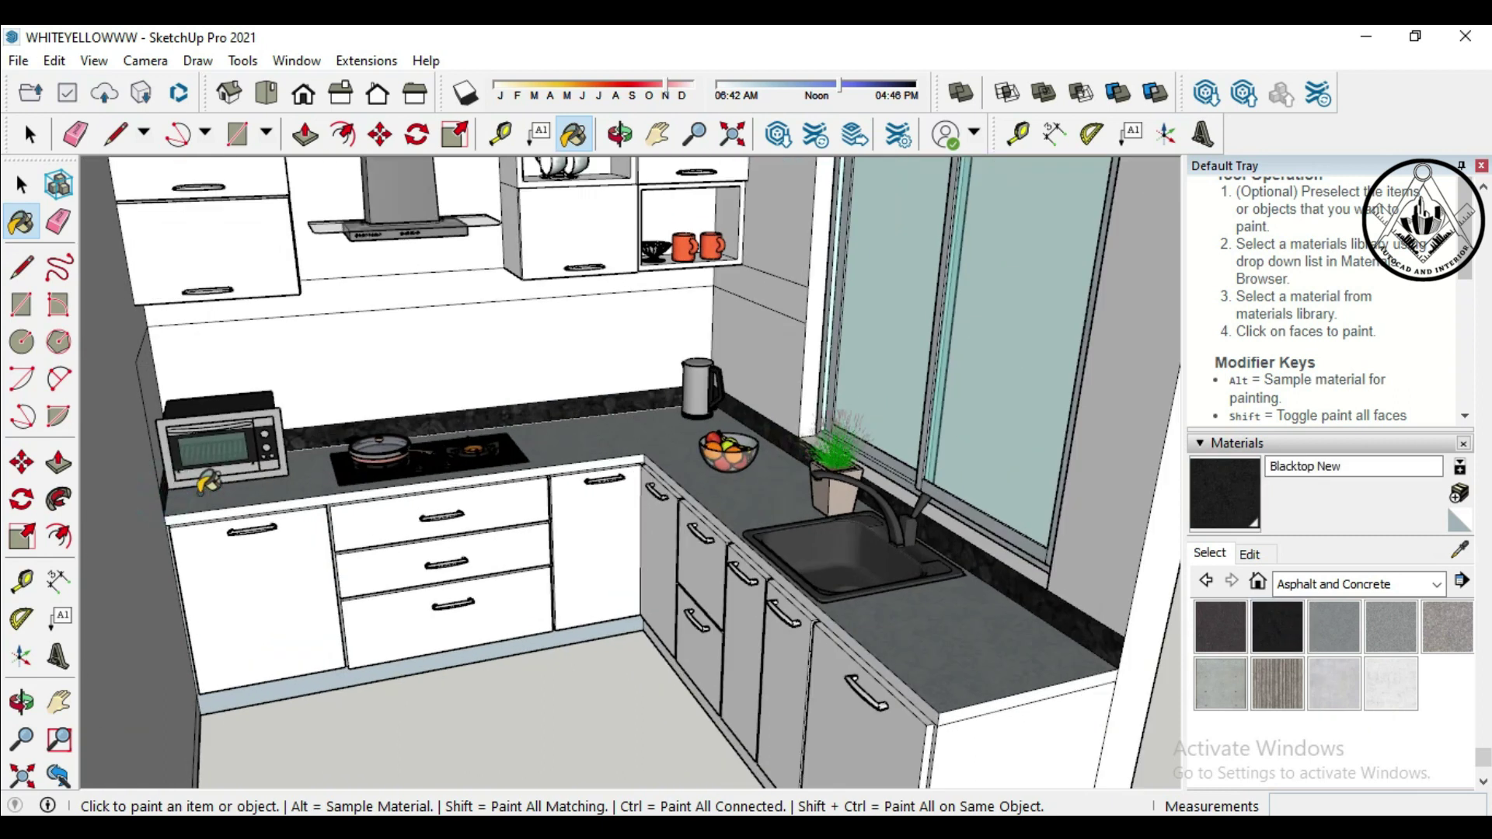
scroll(497, 454, down, 2)
Paint the counter front edges Blacktop Old 01 and the under-cabinet band Polished Concrete Old
click(1335, 651)
scroll(373, 476, up, 2)
click(377, 480)
click(811, 493)
scroll(810, 493, down, 1)
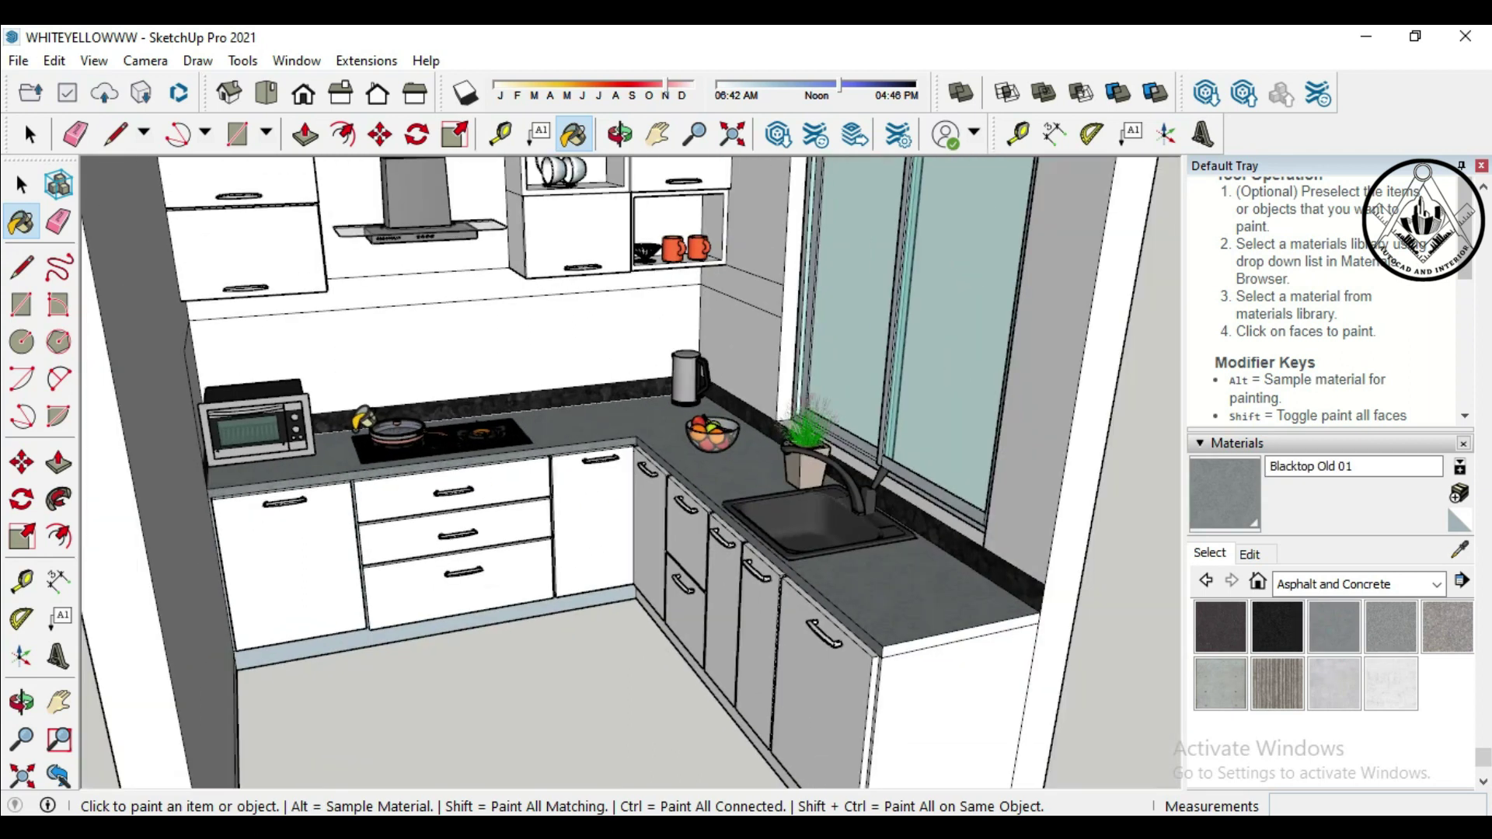
scroll(810, 493, down, 2)
scroll(886, 614, up, 1)
scroll(885, 614, down, 1)
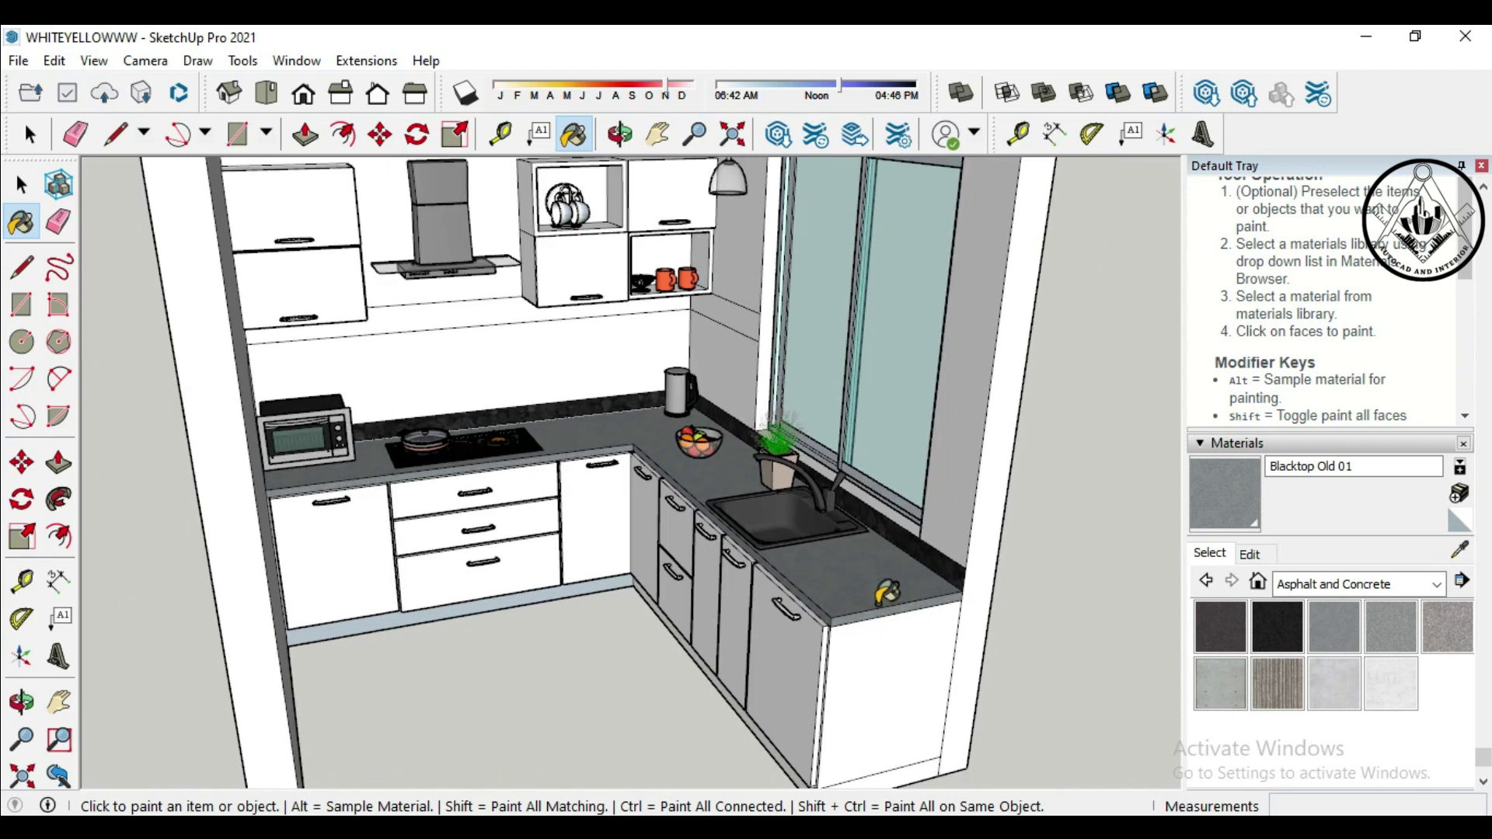
scroll(933, 559, up, 2)
click(1392, 685)
click(362, 324)
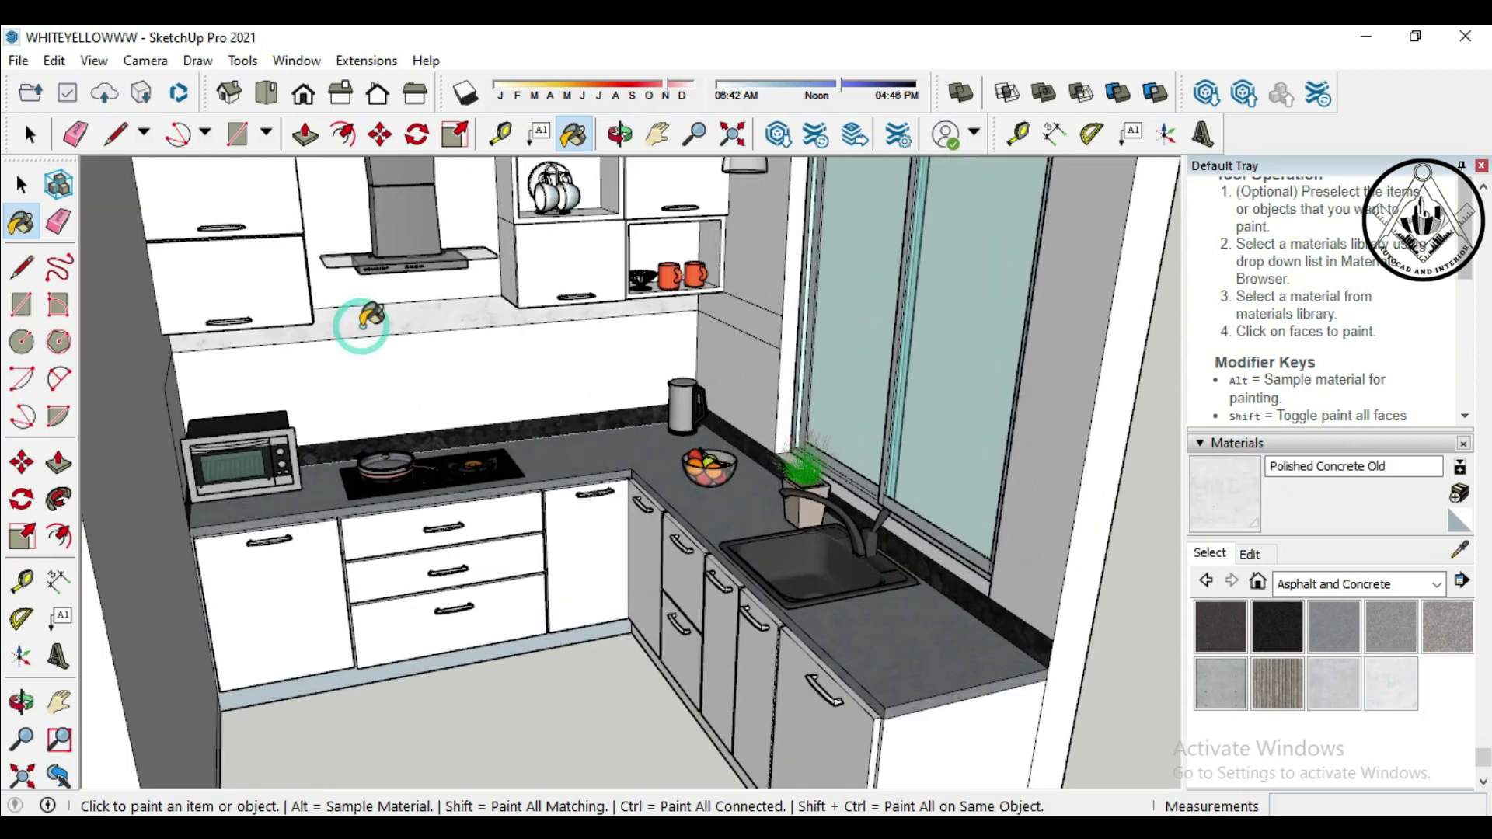
Draw an edge across the left side wall from the cabinet corner, level with the backsplash
key(l)
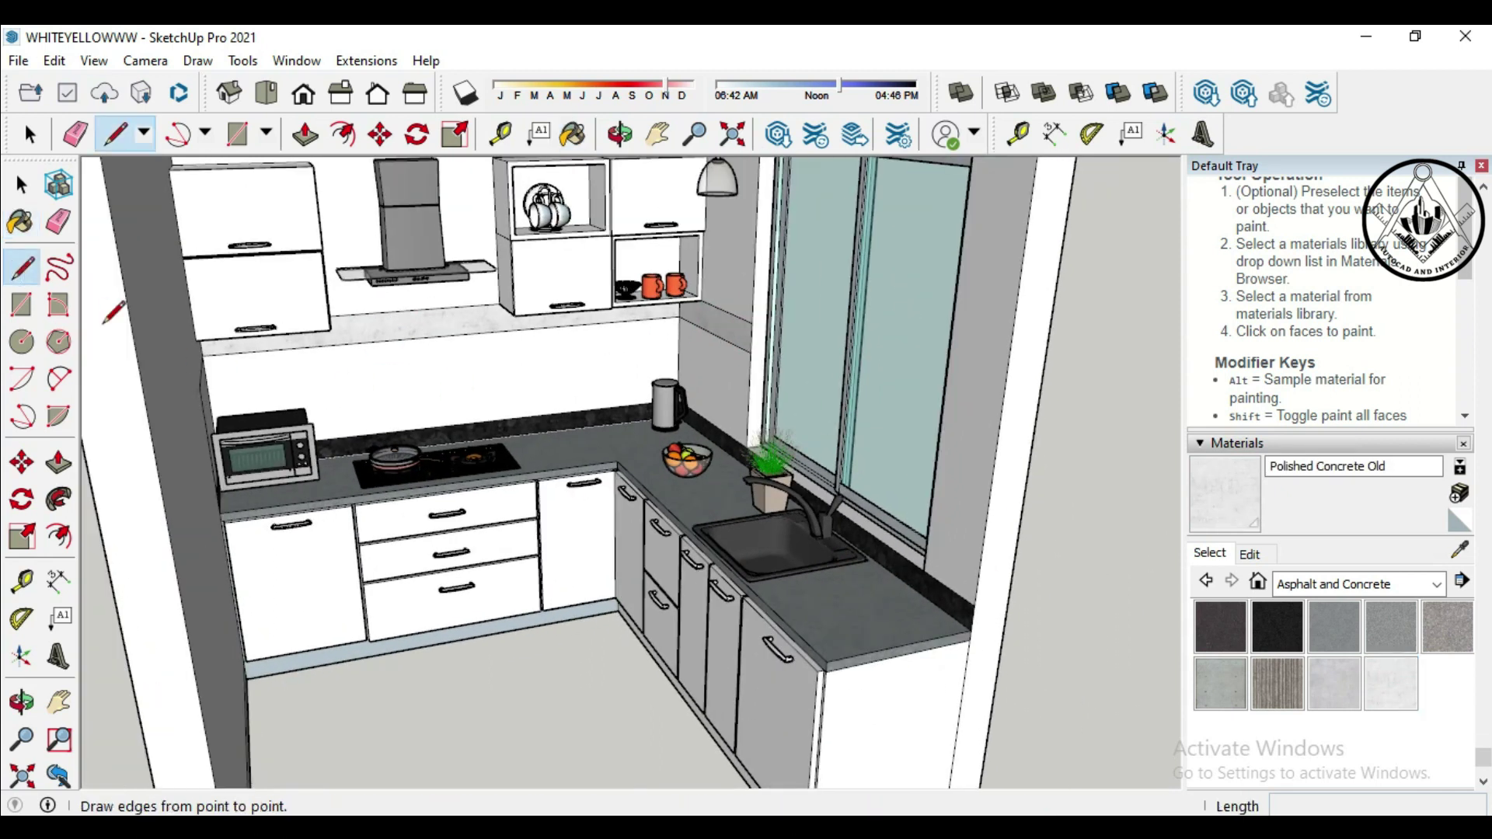
middle_drag(326, 303, 265, 301)
scroll(204, 323, up, 2)
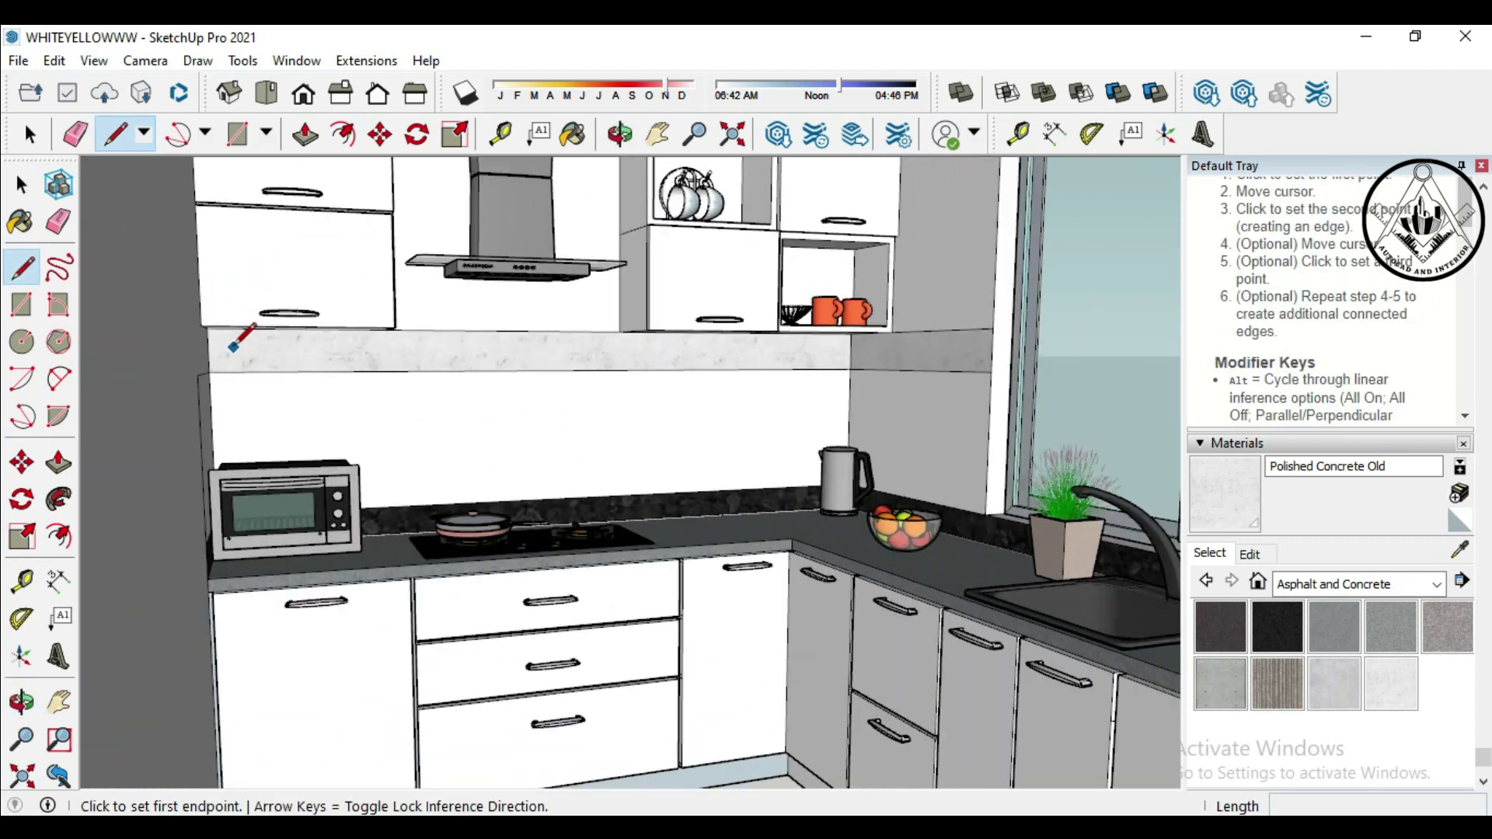
scroll(202, 323, up, 2)
click(201, 324)
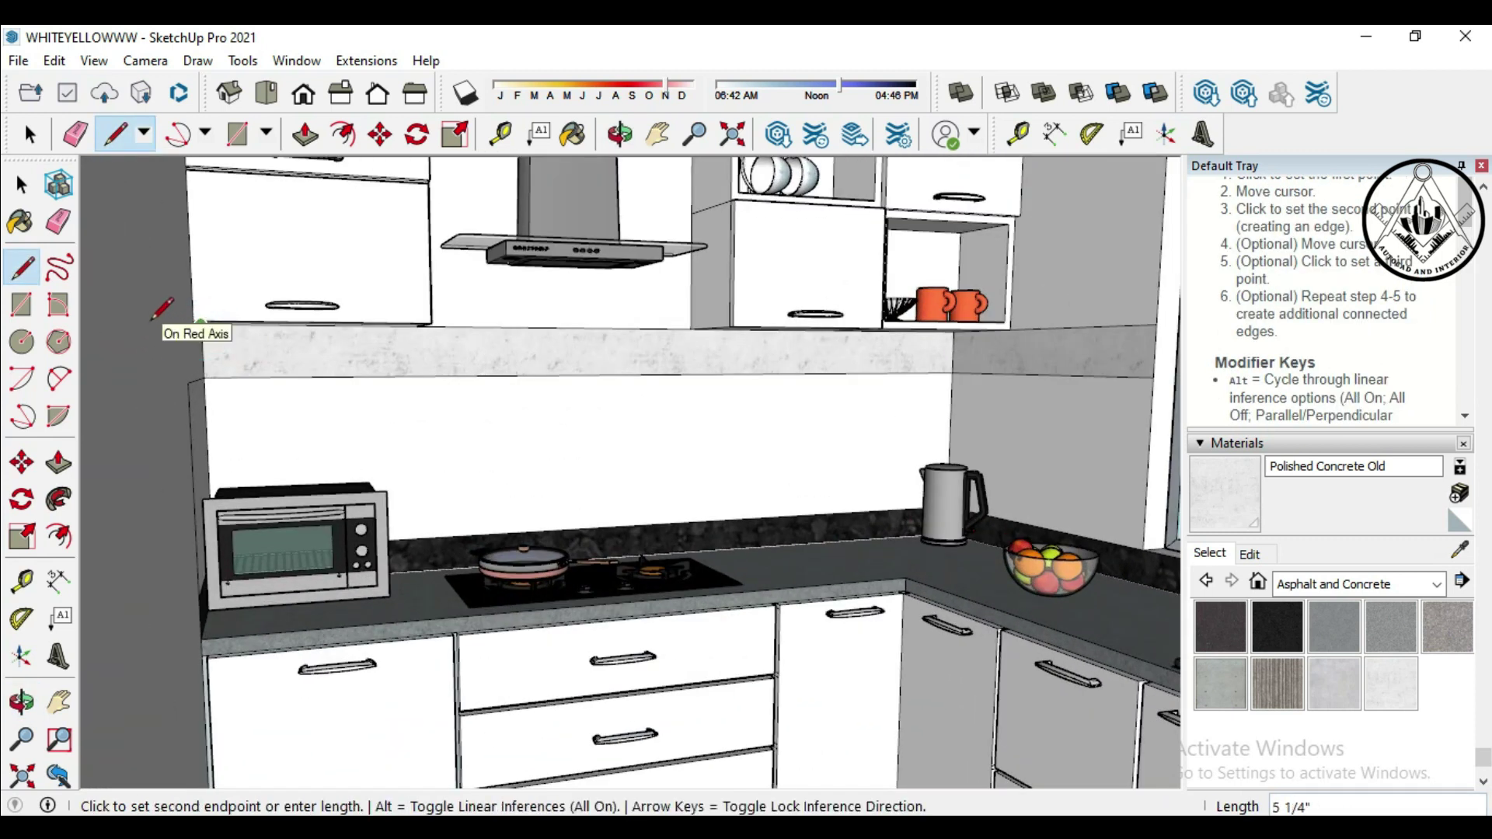
key(Escape)
mouse_move(150, 333)
middle_down()
mouse_move(128, 443)
mouse_move(256, 310)
middle_up()
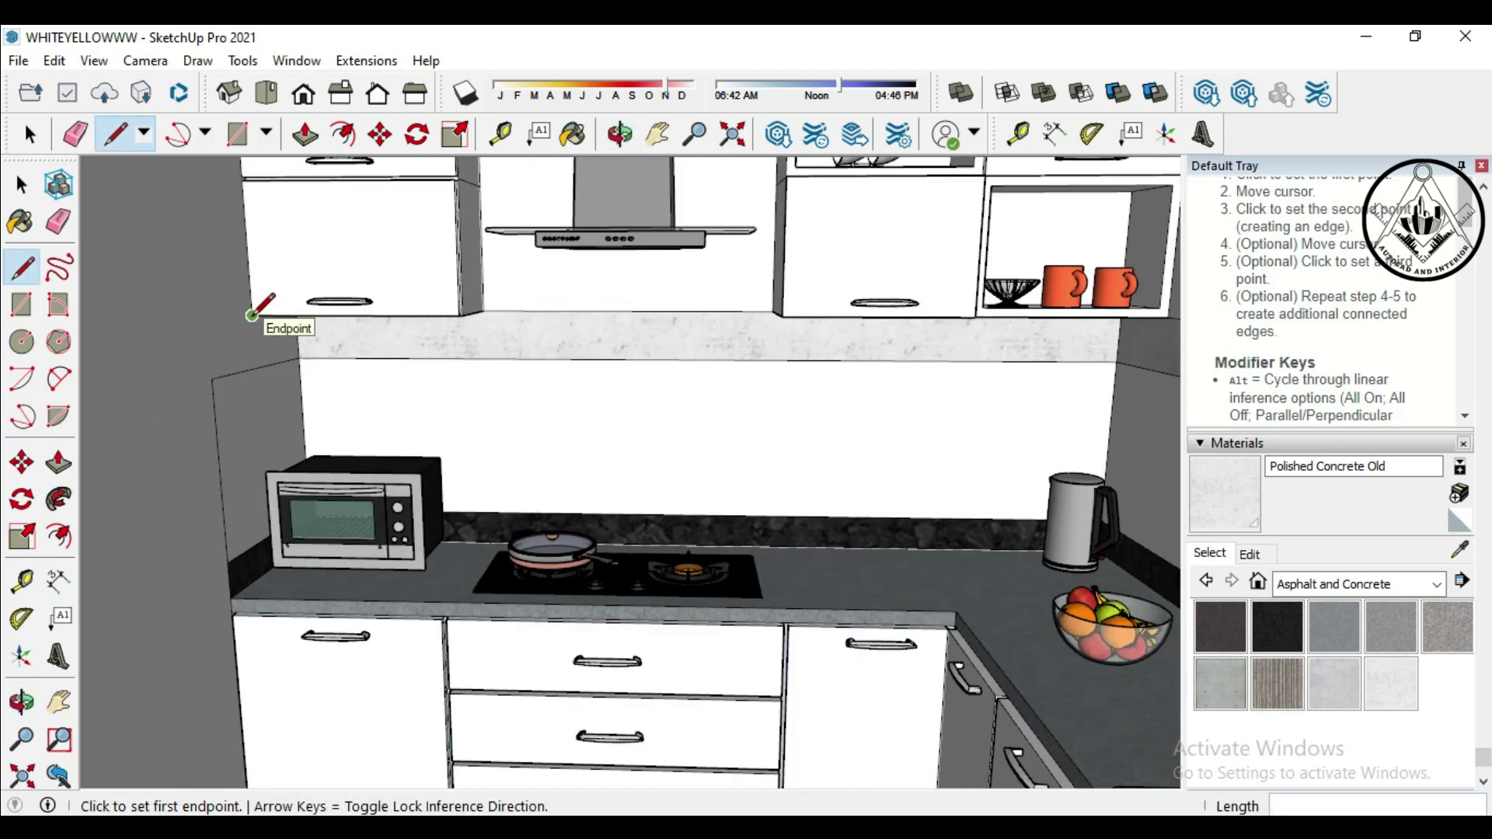
click(251, 315)
click(168, 324)
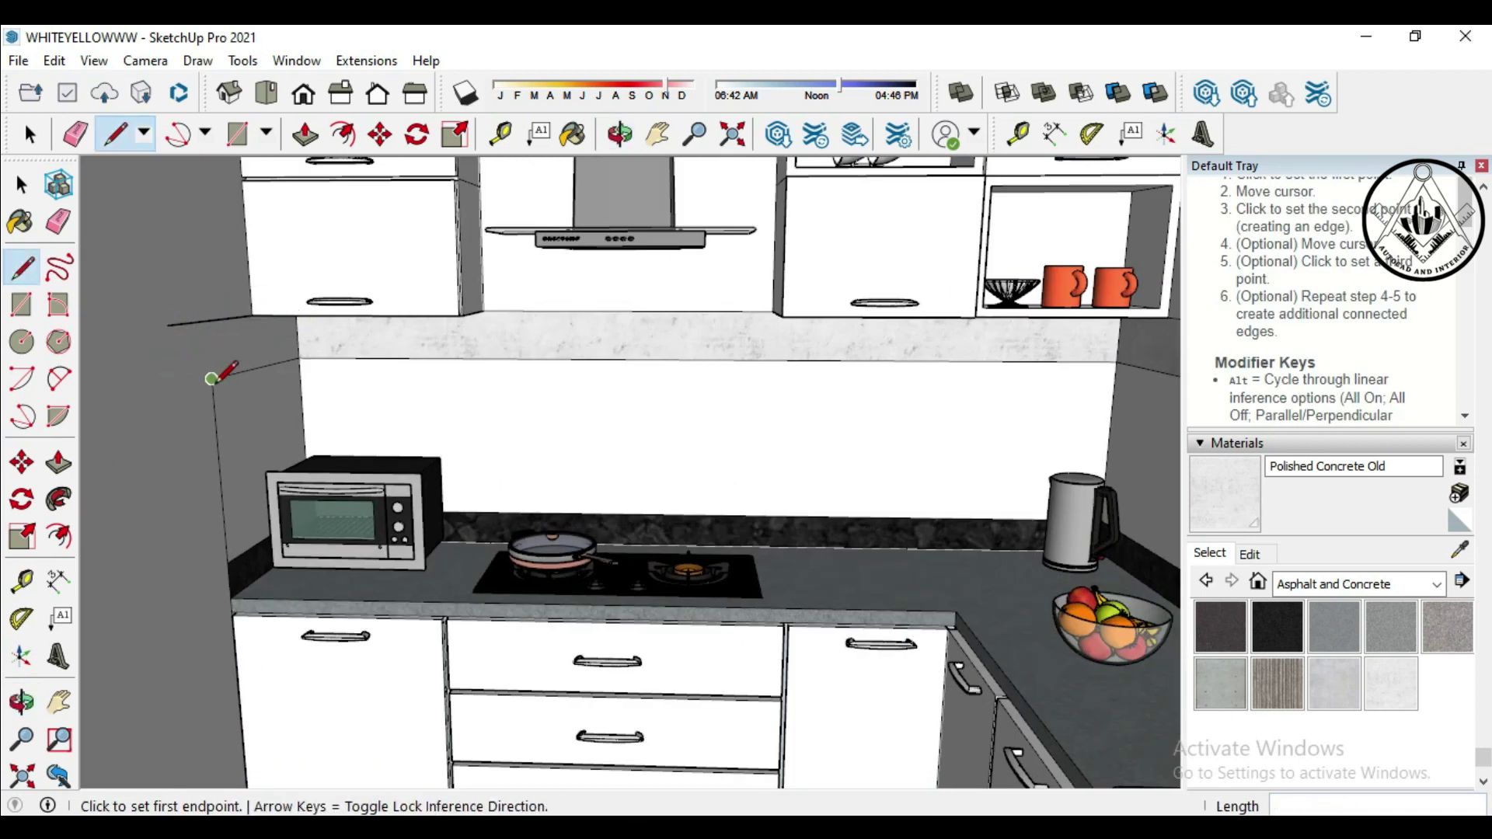
Erase the stray extra edge on the side wall, reframe the sink area, and select Paint Bucket
click(208, 324)
click(59, 221)
click(174, 320)
mouse_move(300, 334)
middle_down()
mouse_move(412, 389)
mouse_move(563, 497)
middle_up()
scroll(411, 386, down, 3)
click(1391, 684)
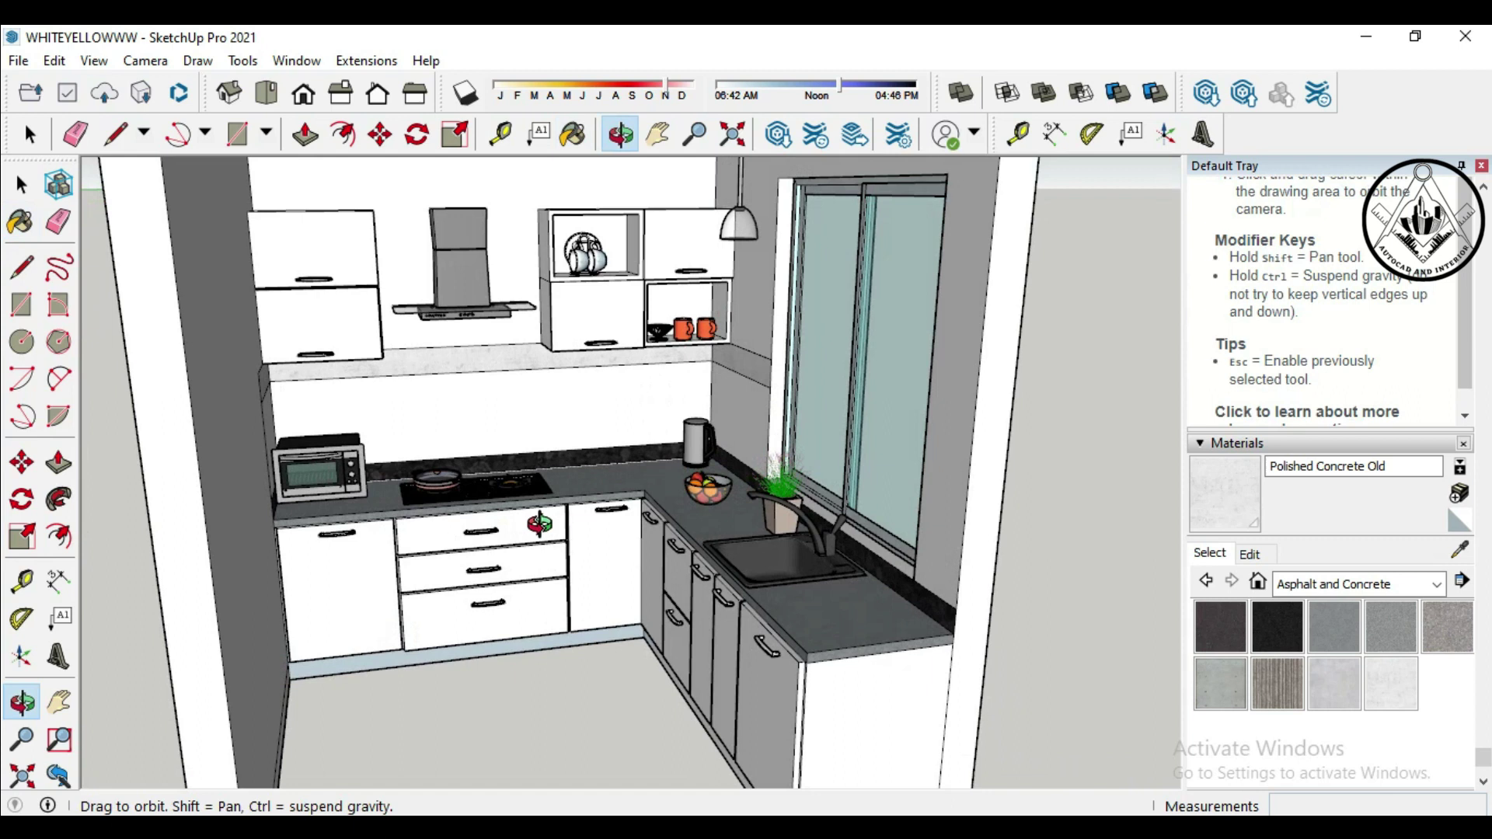
From the Tile collection, try the Herringbone tile on the backsplash
click(1436, 584)
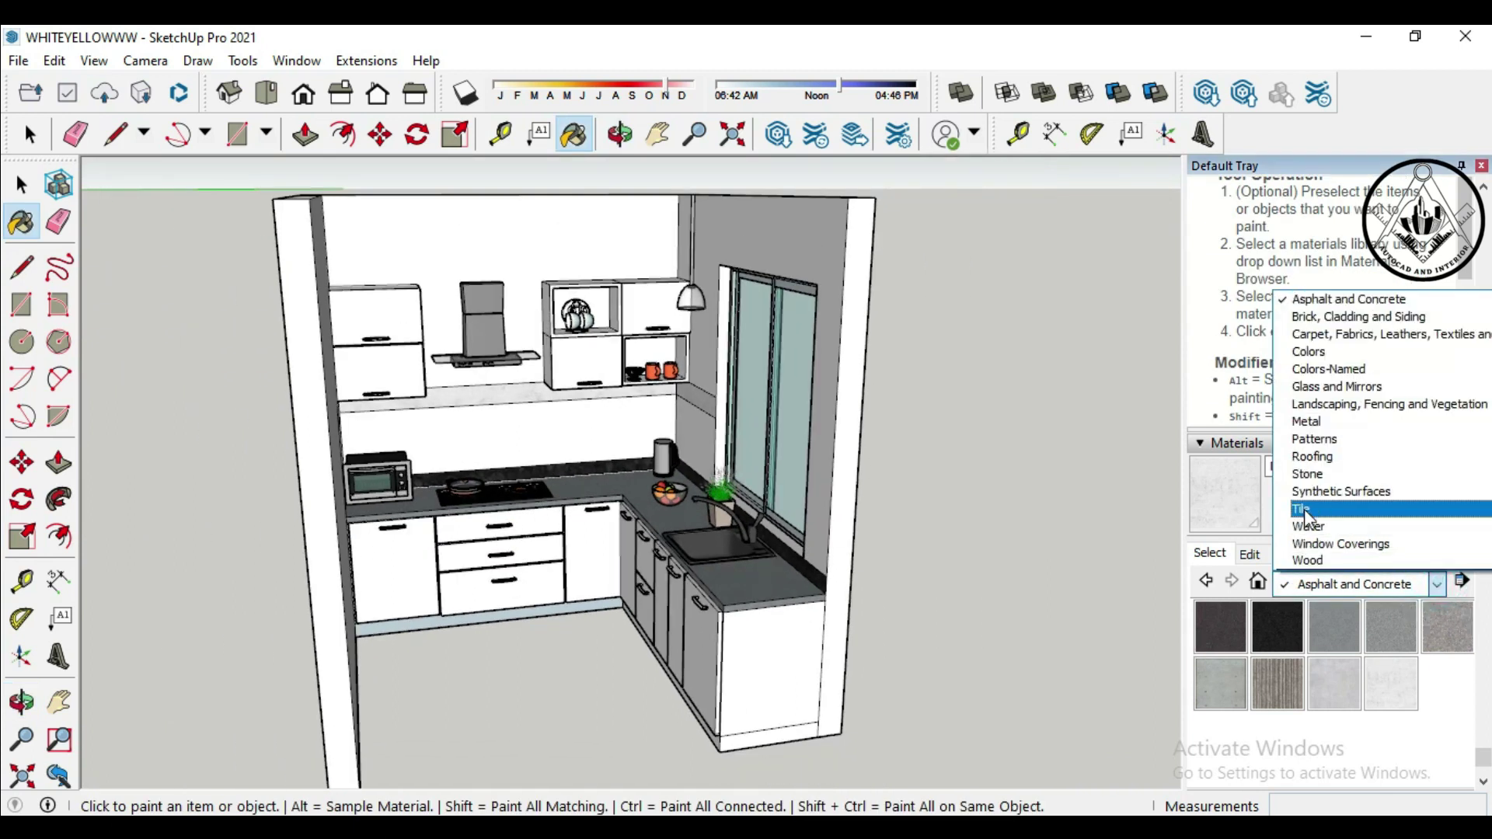
click(1352, 523)
scroll(1390, 622, down, 2)
scroll(1391, 622, down, 3)
scroll(1392, 631, down, 3)
scroll(1392, 631, up, 5)
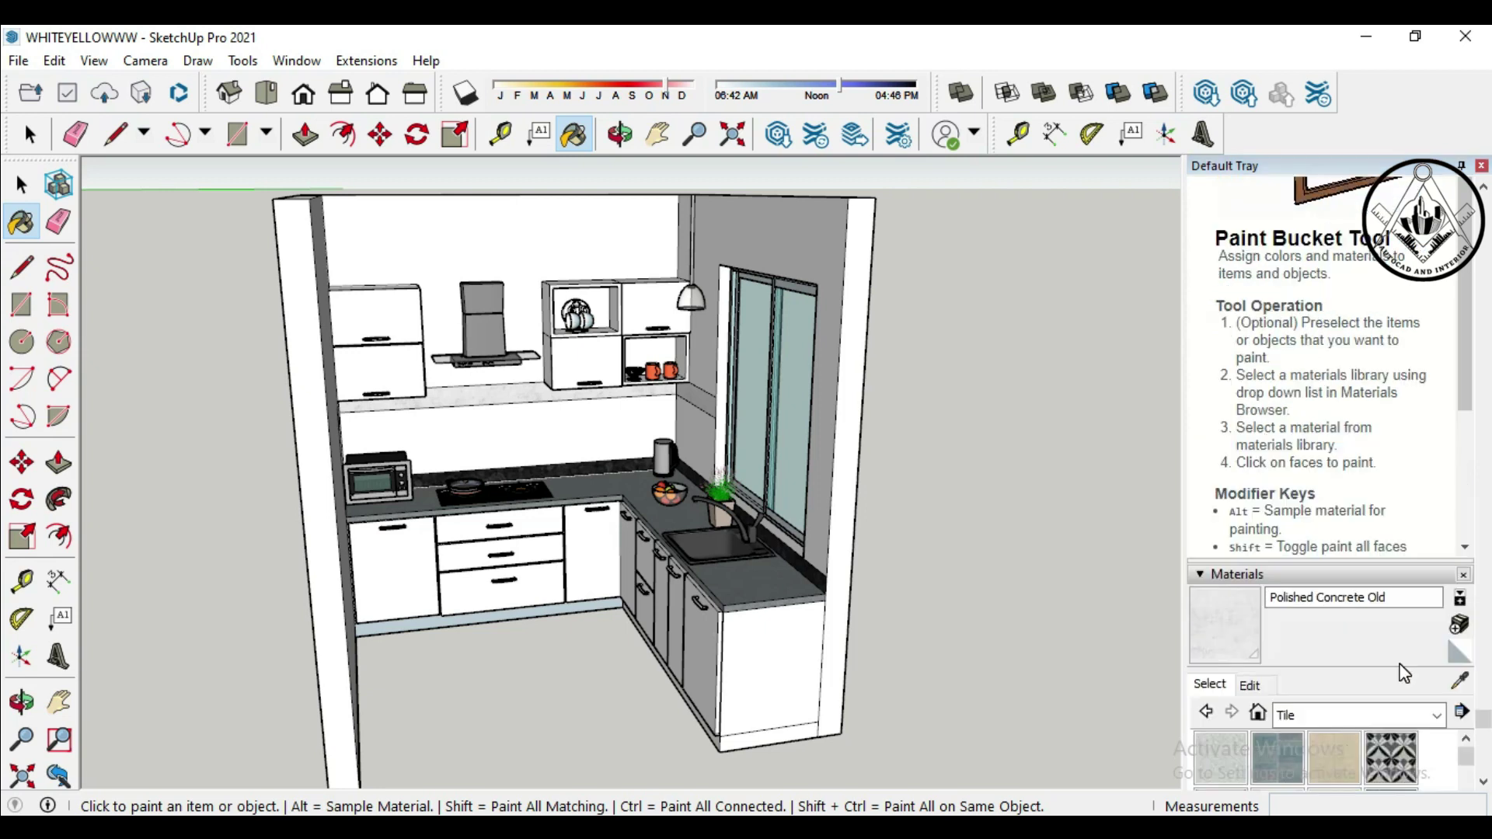
click(1220, 722)
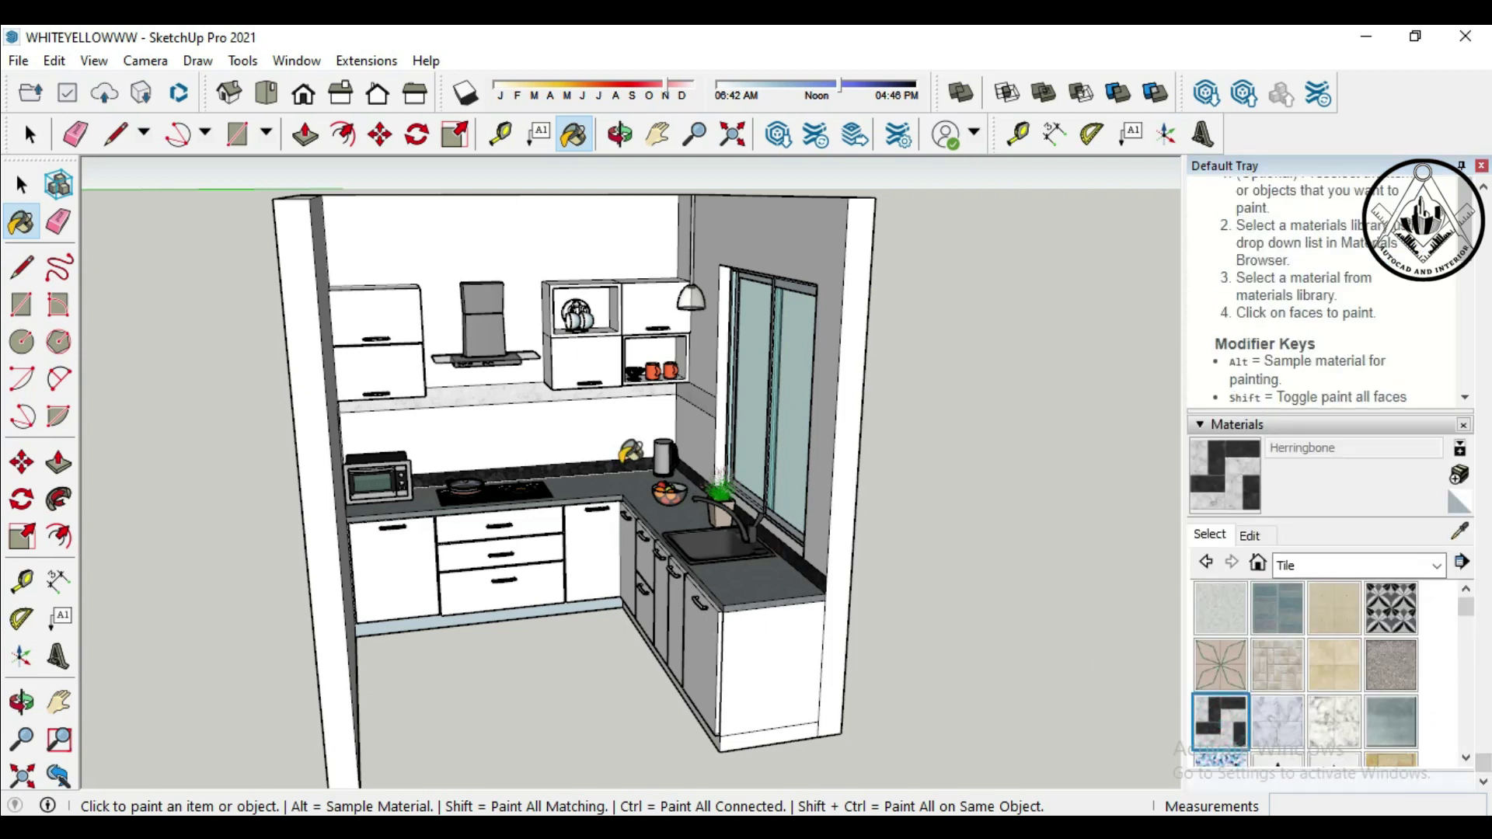
scroll(583, 433, up, 3)
click(582, 431)
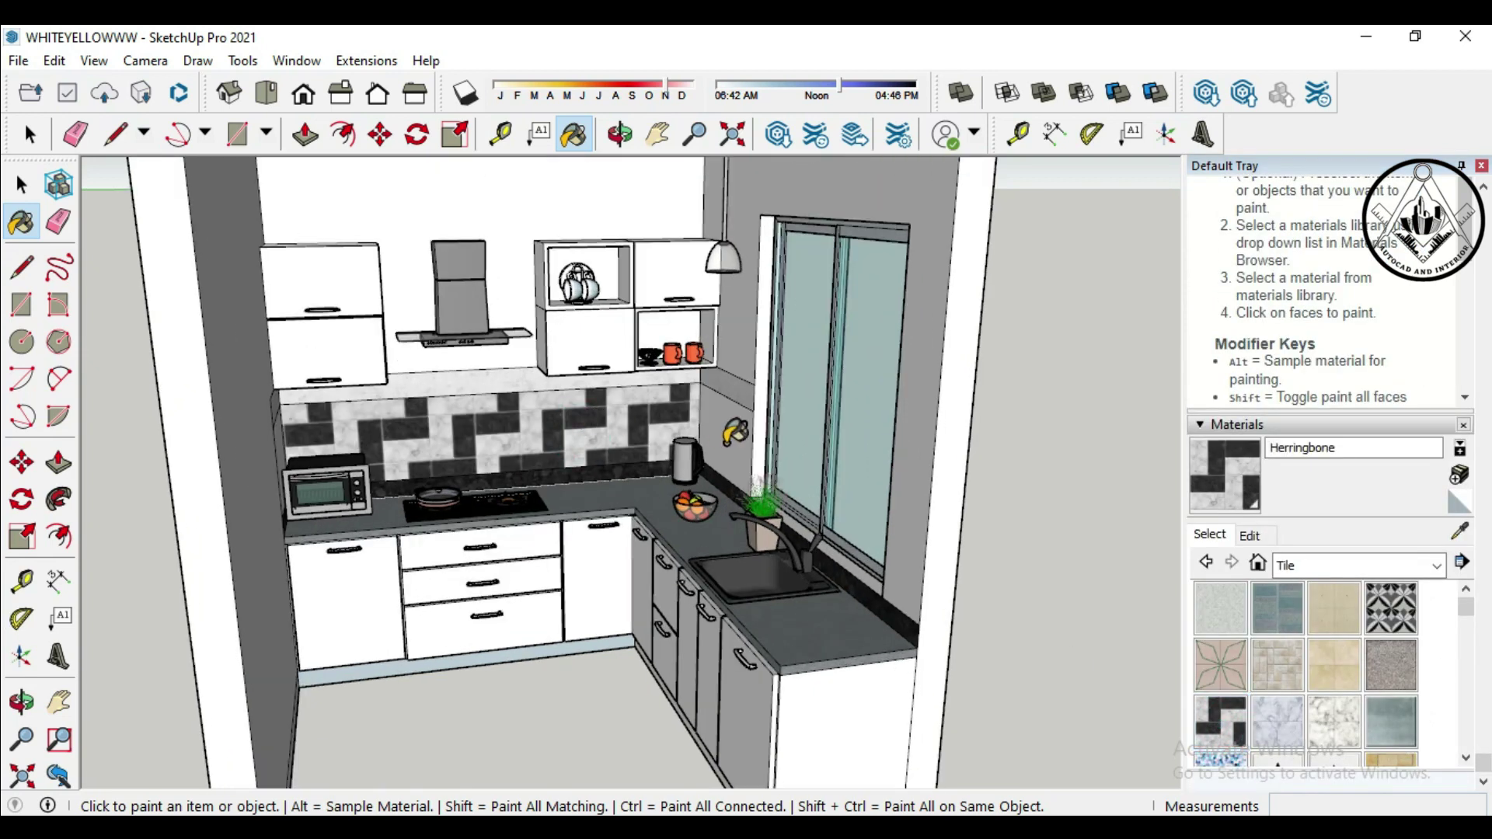
Repaint both backsplash walls with Encaustic Tile Circular 01 and orbit to check the result
click(619, 432)
click(719, 429)
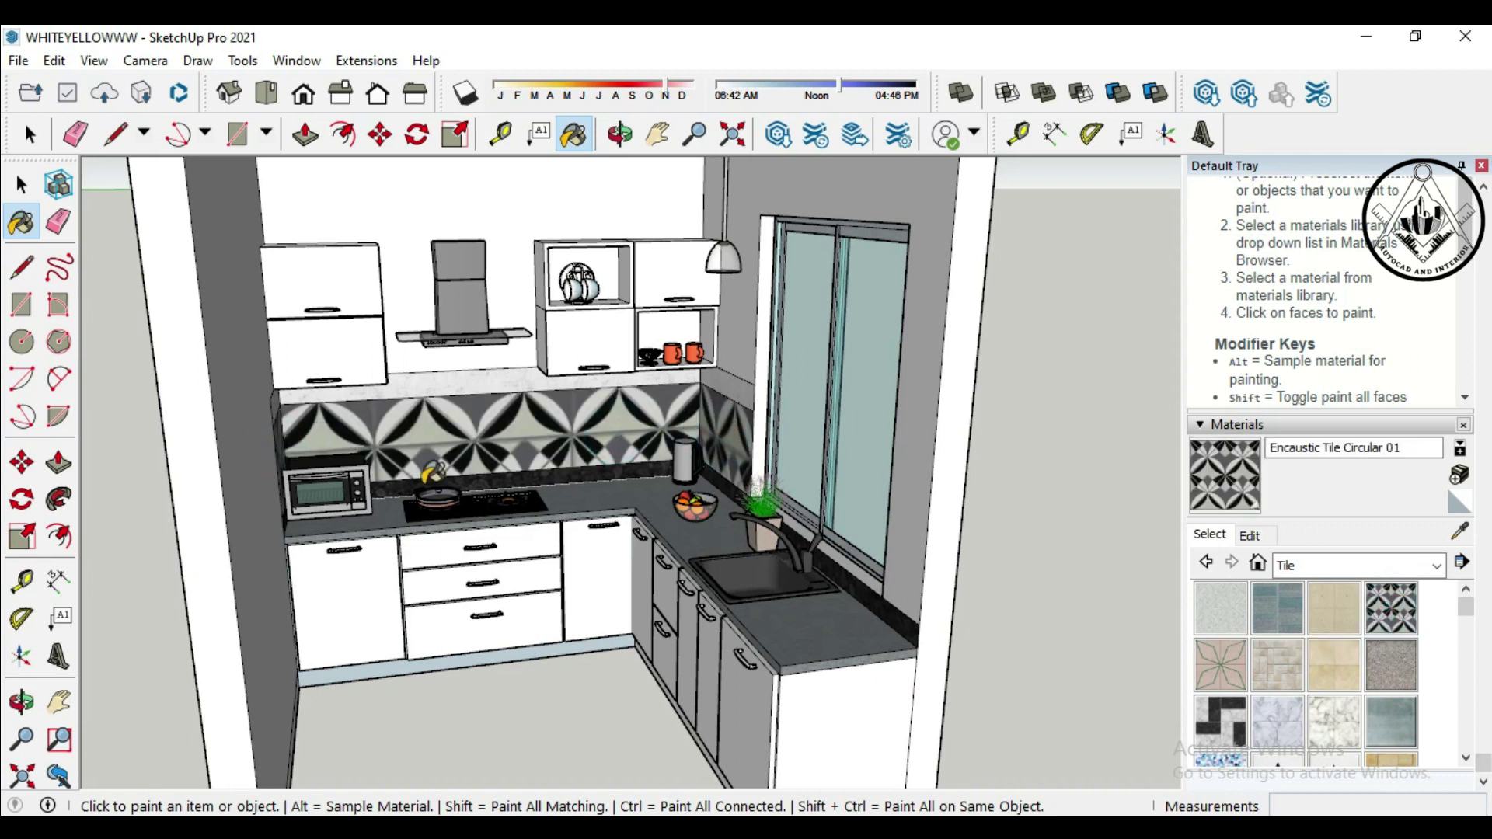
scroll(579, 485, down, 1)
middle_drag(608, 653, 657, 662)
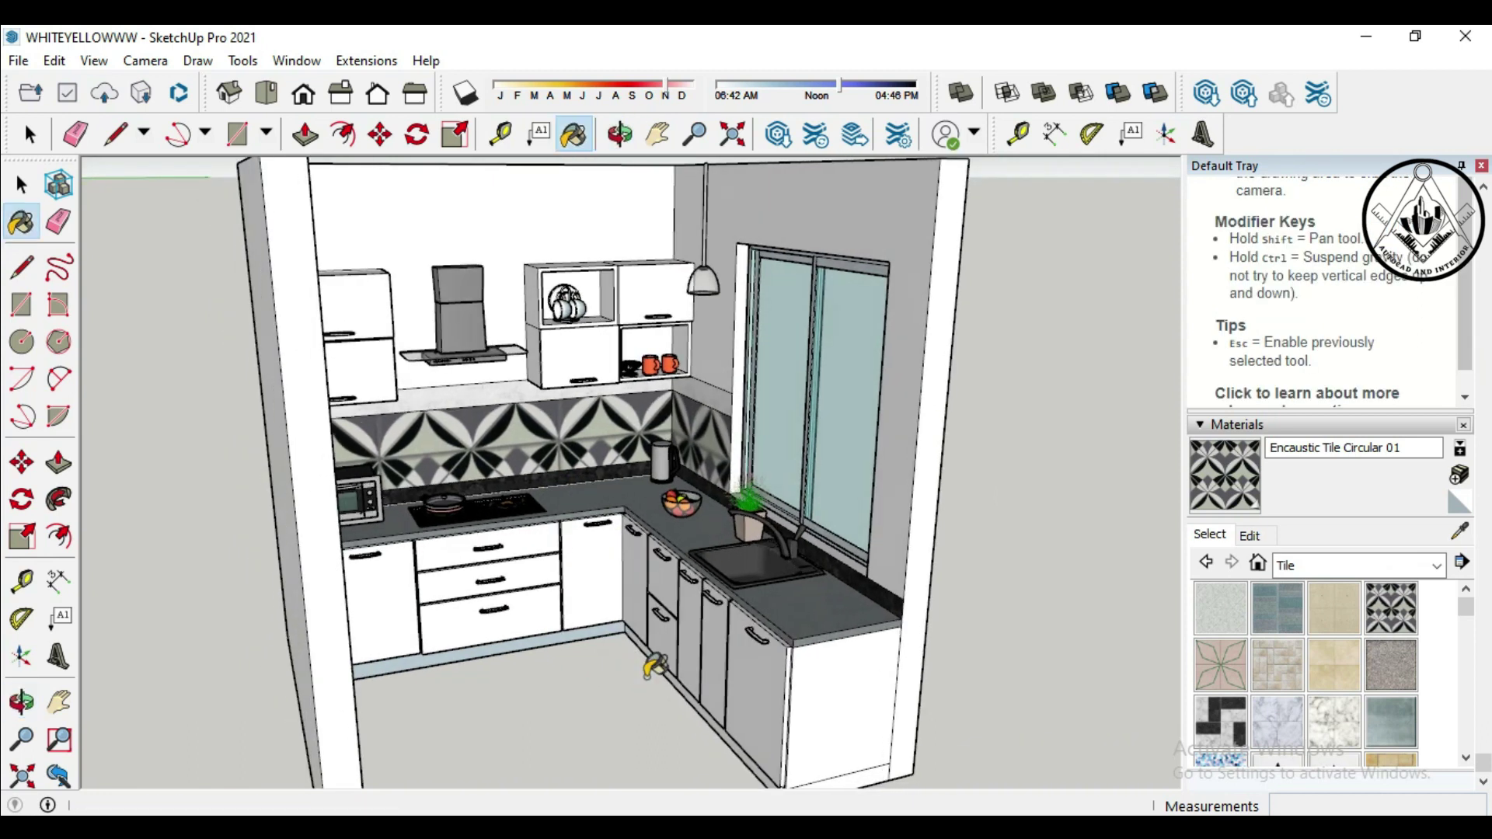
scroll(657, 667, up, 1)
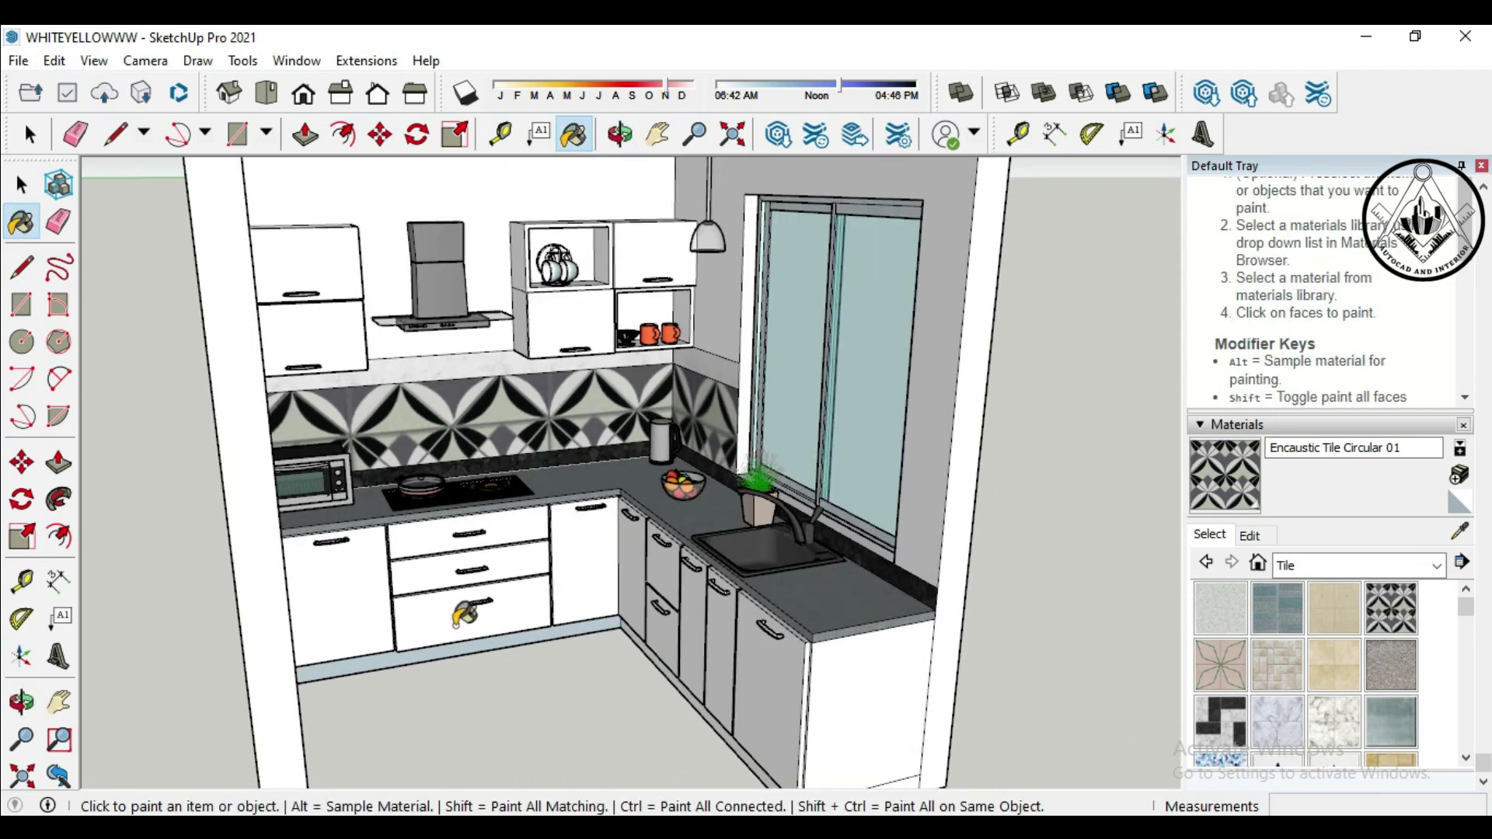
scroll(482, 626, down, 1)
middle_drag(500, 666, 523, 660)
scroll(573, 657, up, 1)
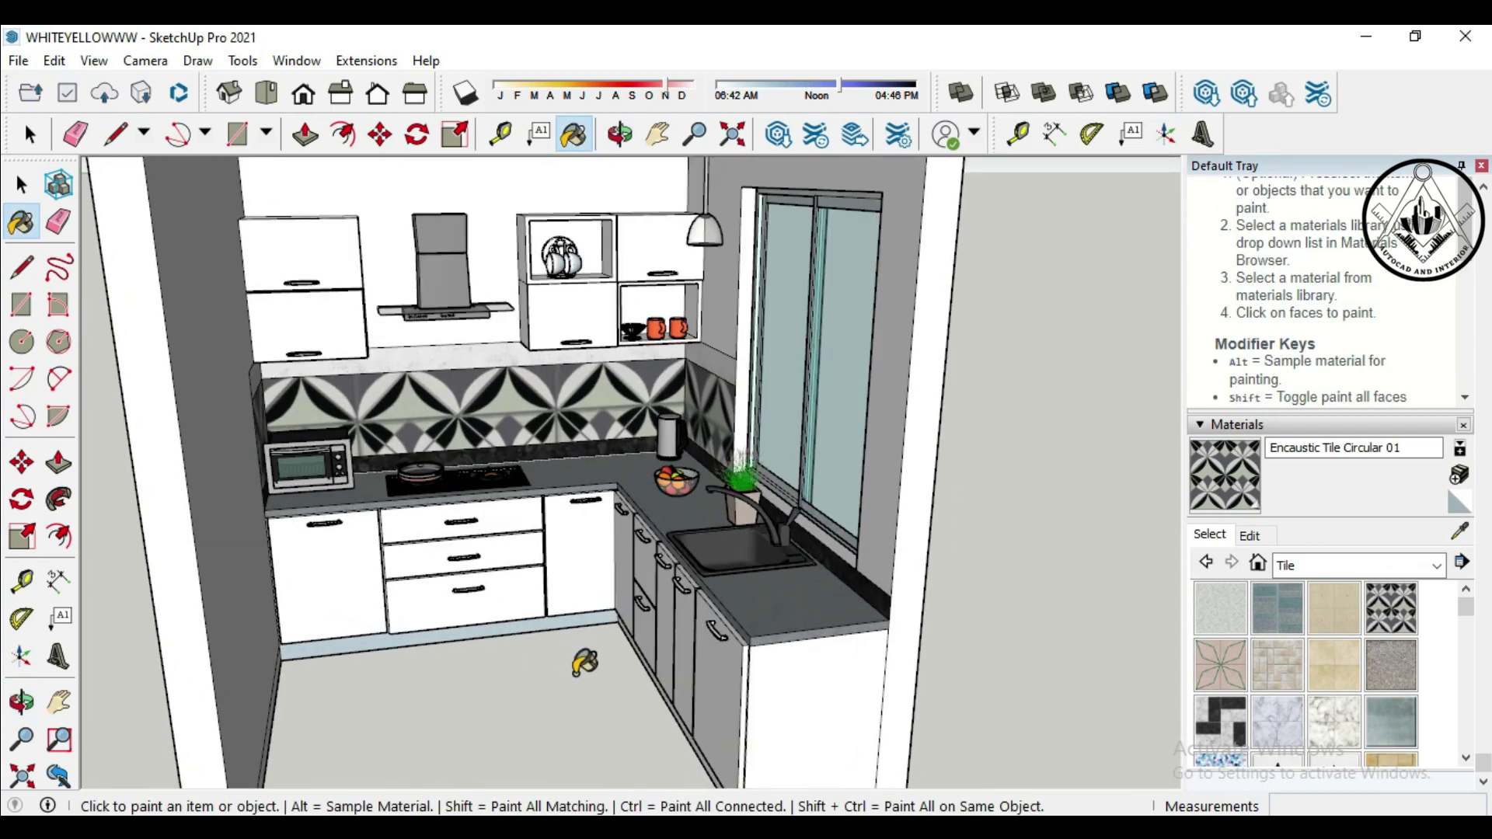
scroll(573, 676, up, 1)
scroll(602, 660, up, 1)
scroll(603, 660, down, 1)
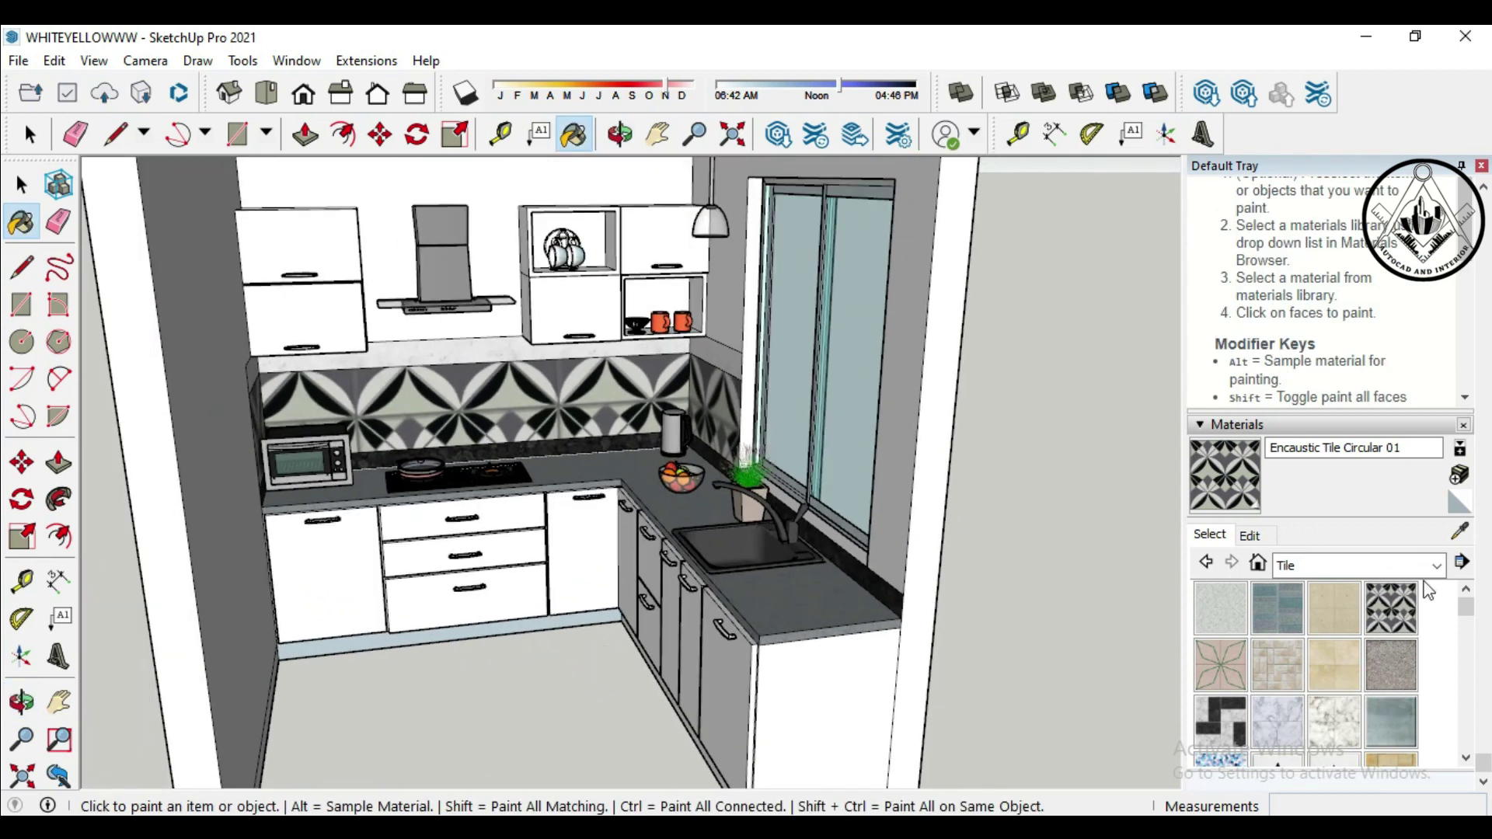
Use 0039_DarkOrange from the Colors-Named collection as the base for a new material
click(1436, 565)
click(1376, 660)
scroll(1379, 653, down, 2)
scroll(1384, 659, down, 2)
scroll(1392, 654, down, 2)
click(1334, 601)
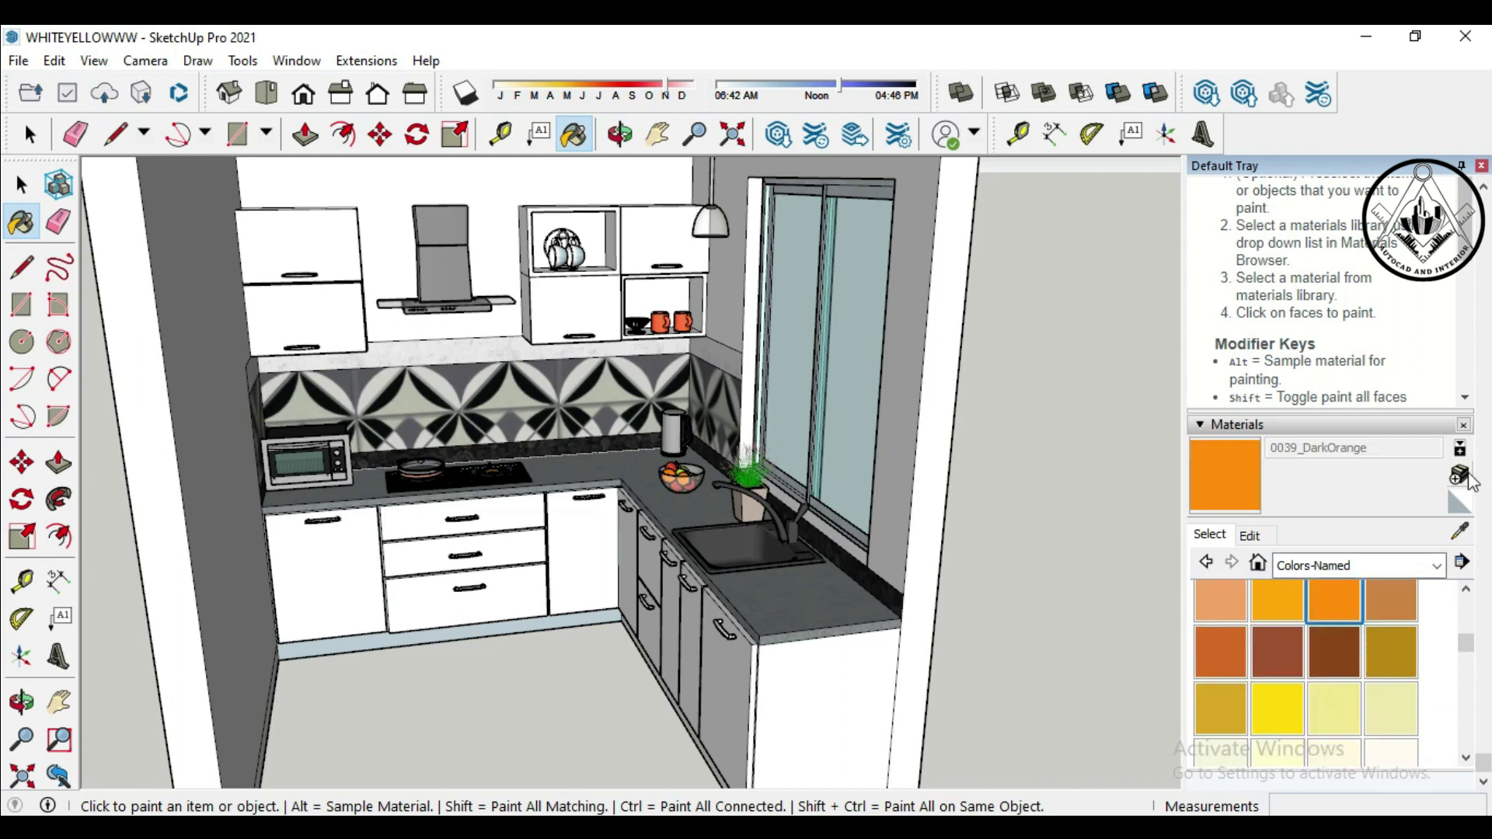
click(1459, 475)
Lighten the orange toward yellow-orange as Material6 and paint the lower cabinet doors
click(700, 367)
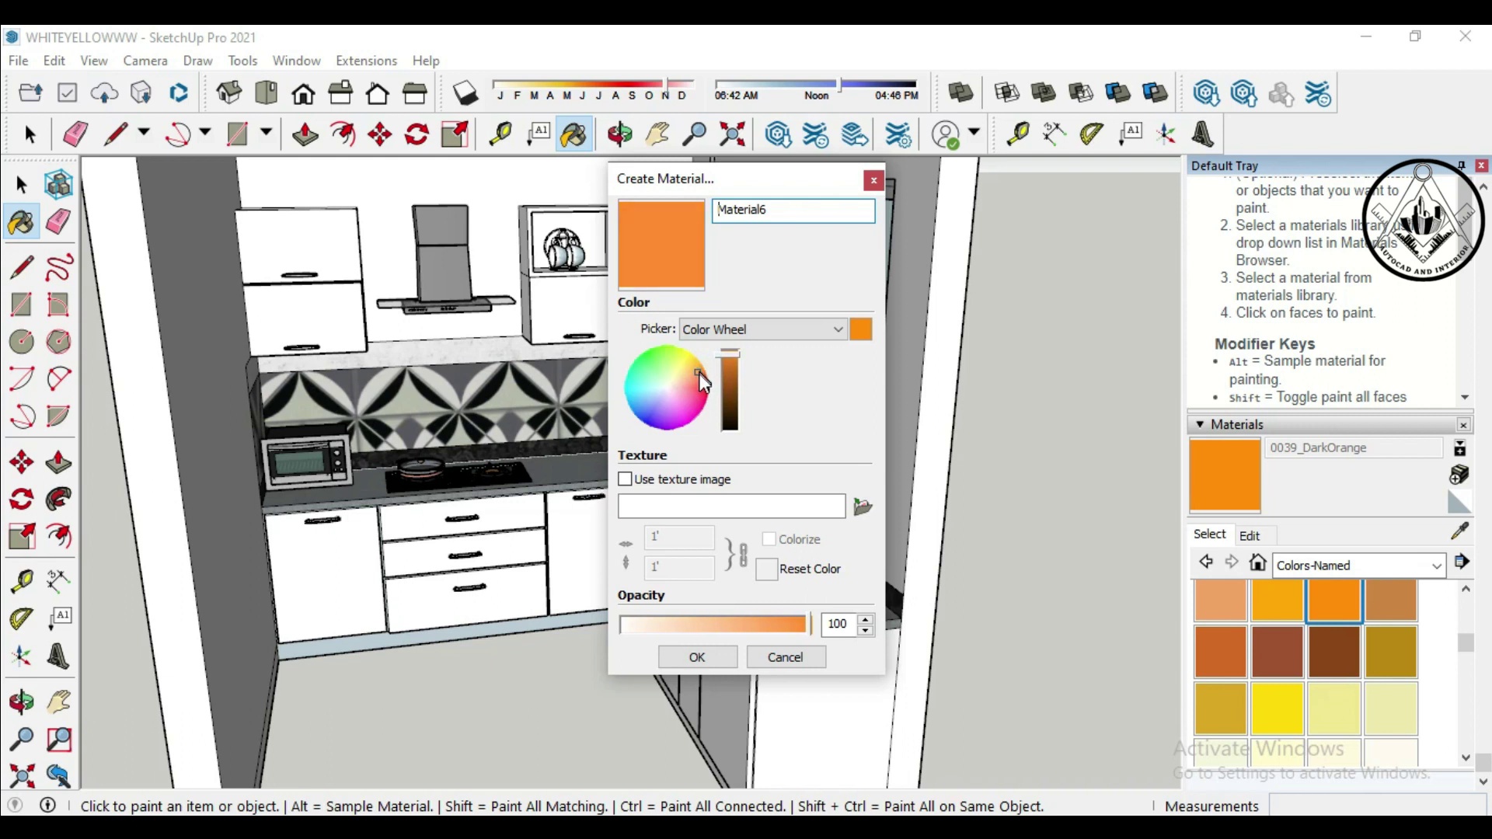
drag(703, 376, 701, 368)
click(703, 659)
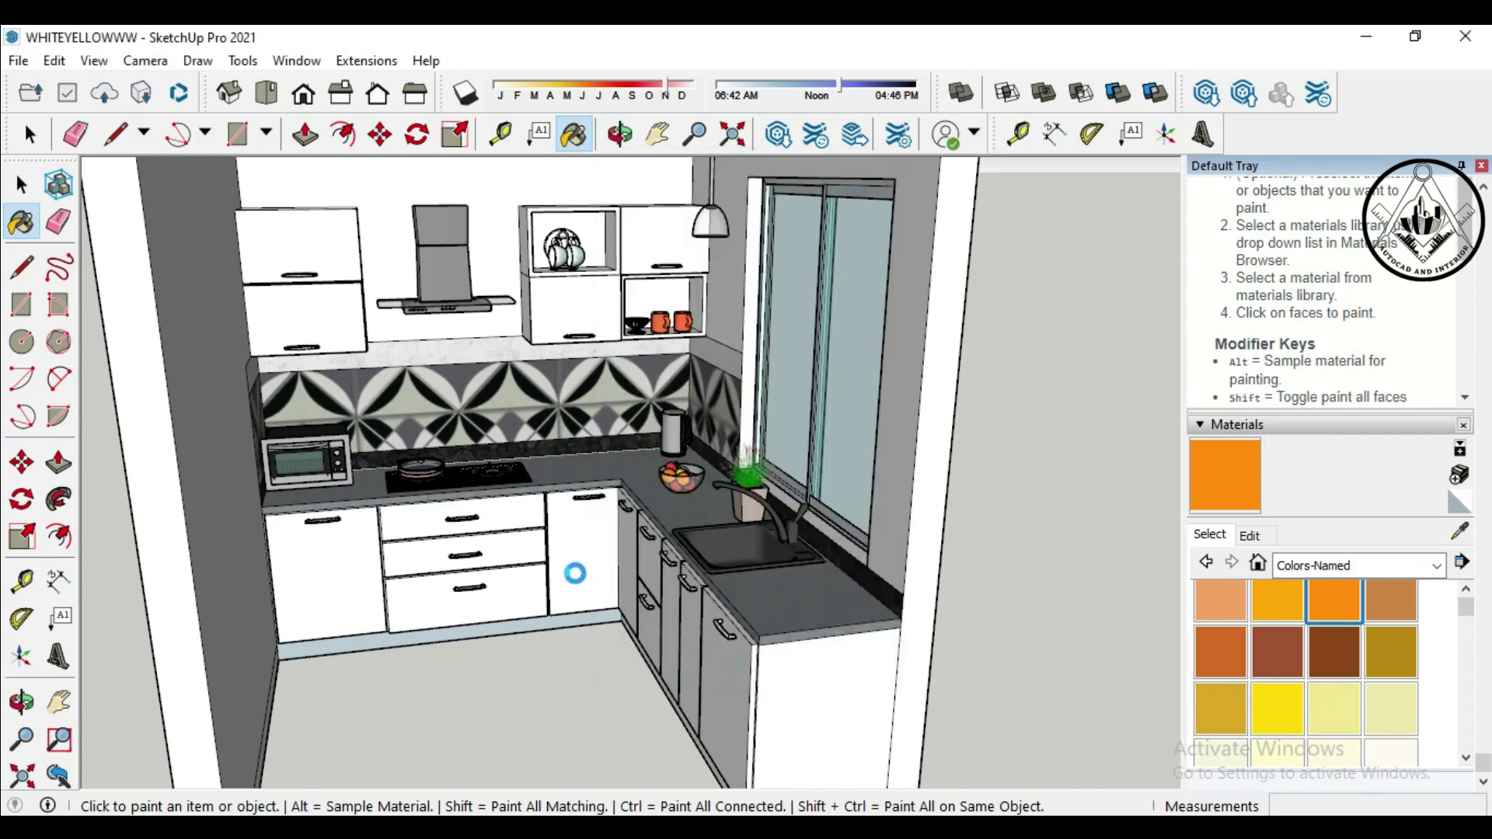
click(342, 590)
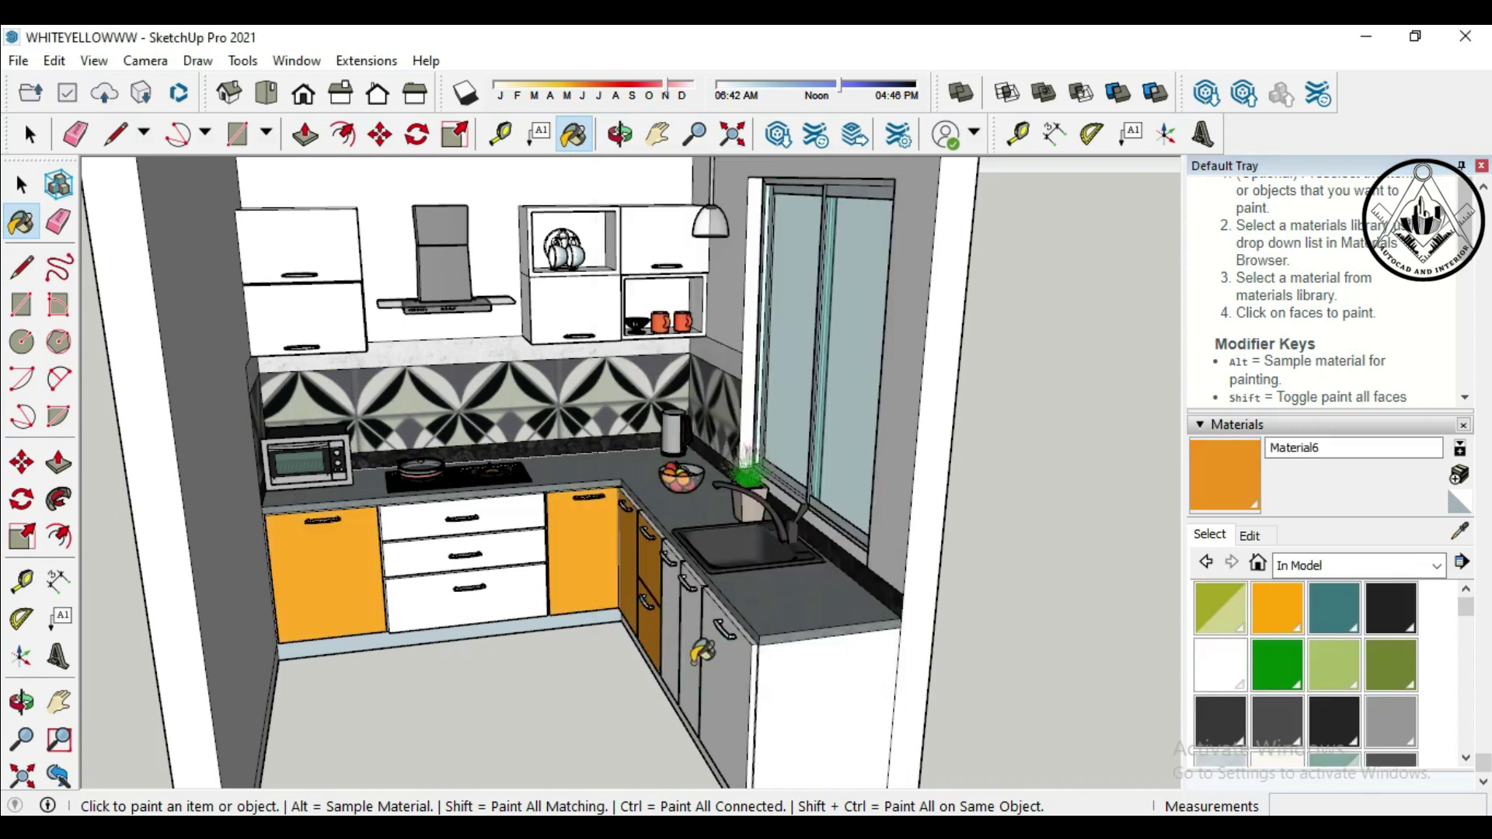
Paint the grey side cabinet door with Material6 orange
click(732, 678)
scroll(767, 673, up, 1)
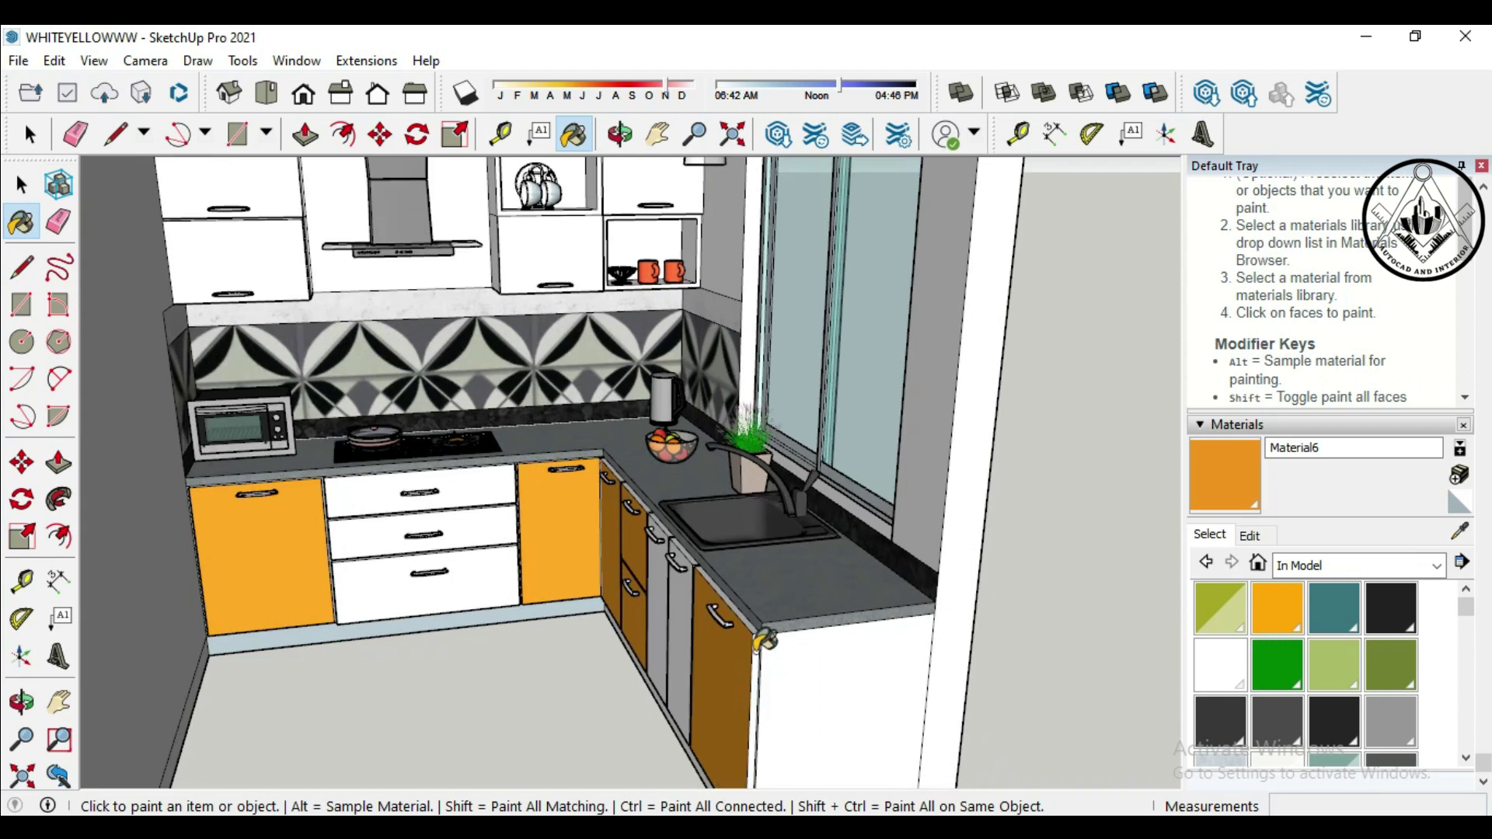
scroll(763, 639, up, 1)
scroll(631, 465, up, 2)
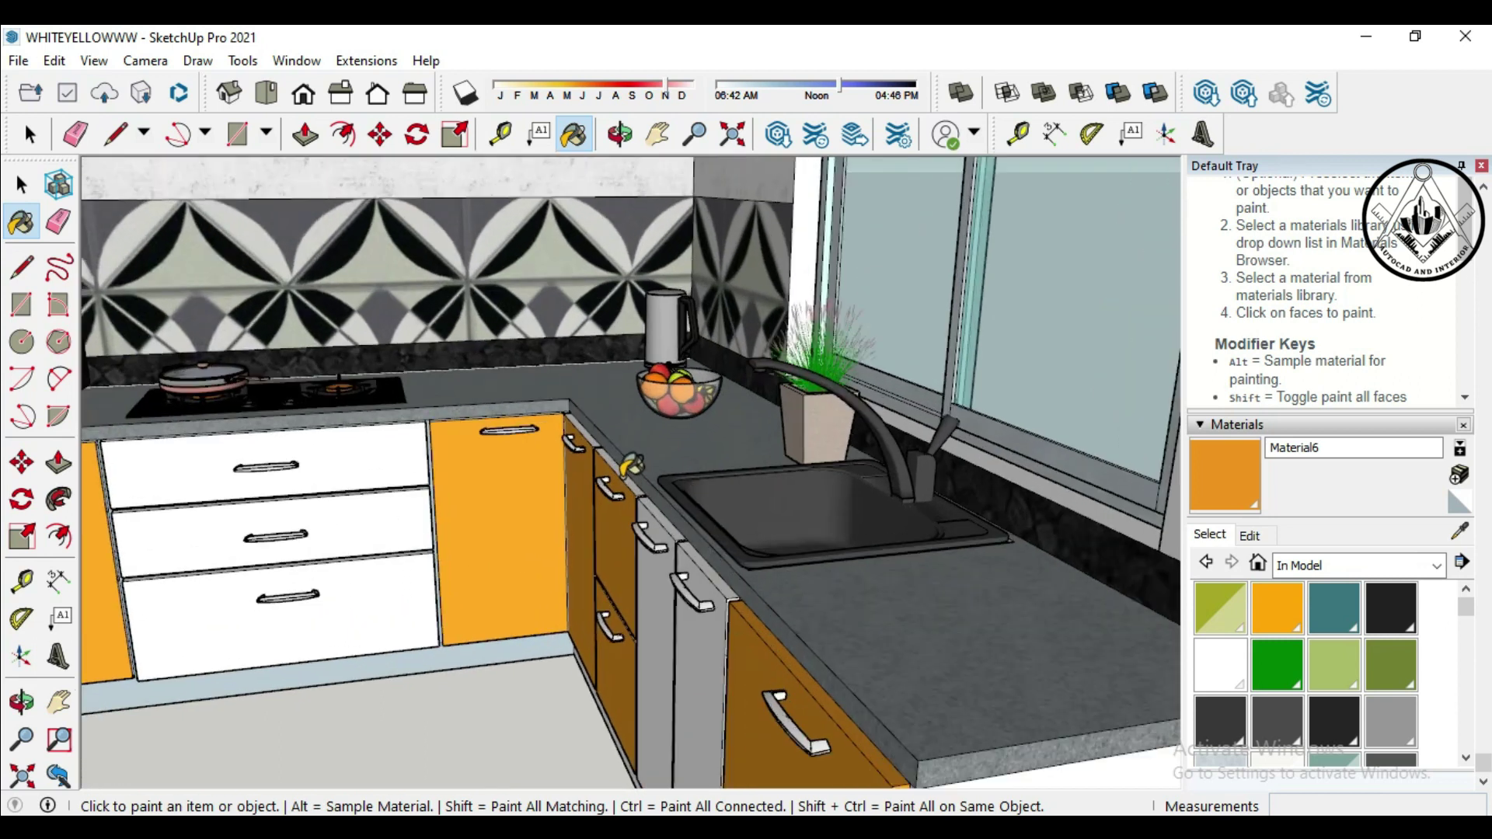
scroll(629, 462, up, 1)
scroll(589, 435, down, 2)
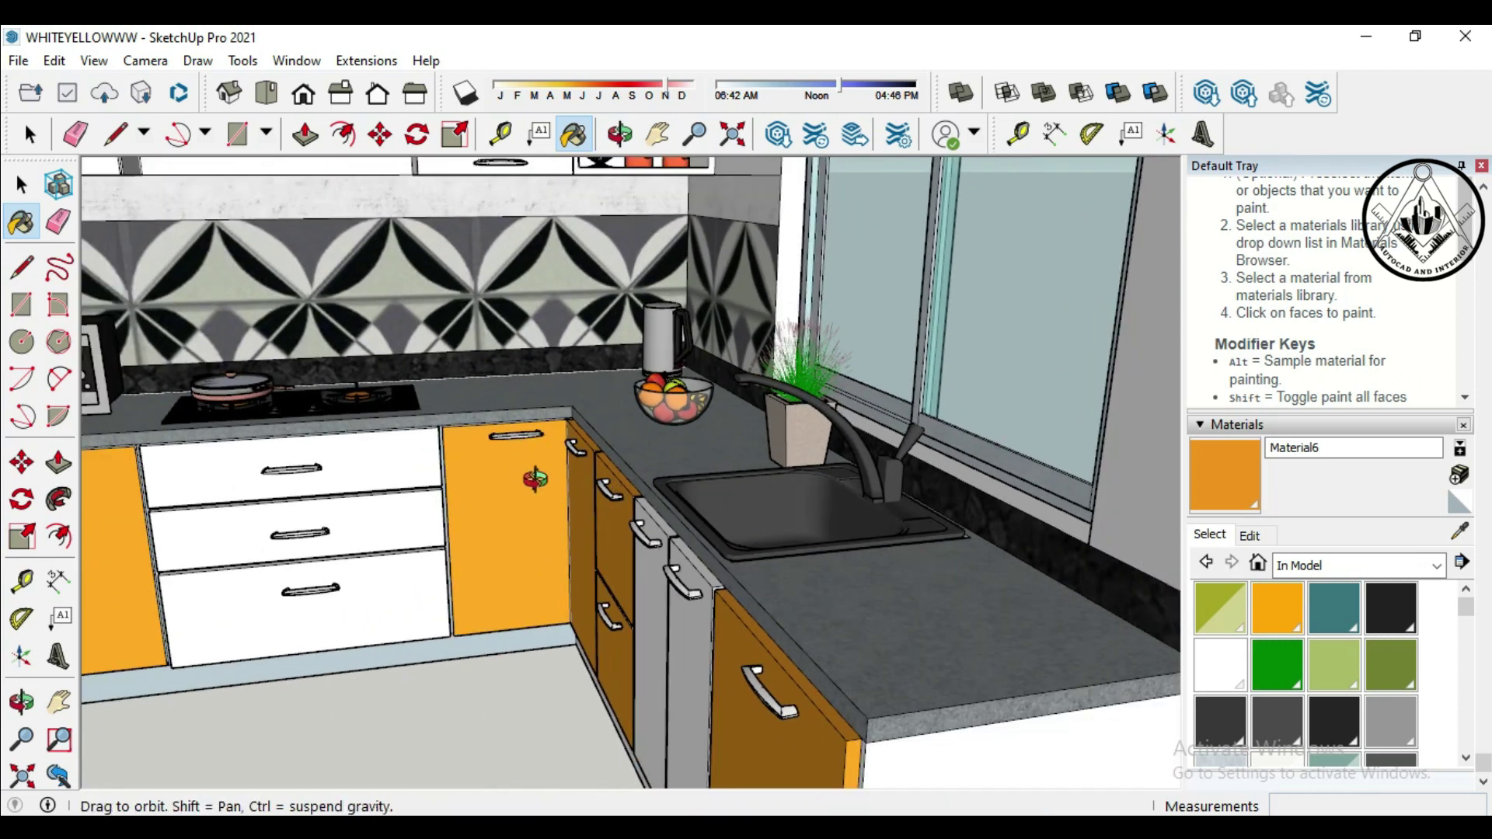
middle_drag(589, 435, 497, 466)
scroll(487, 400, up, 2)
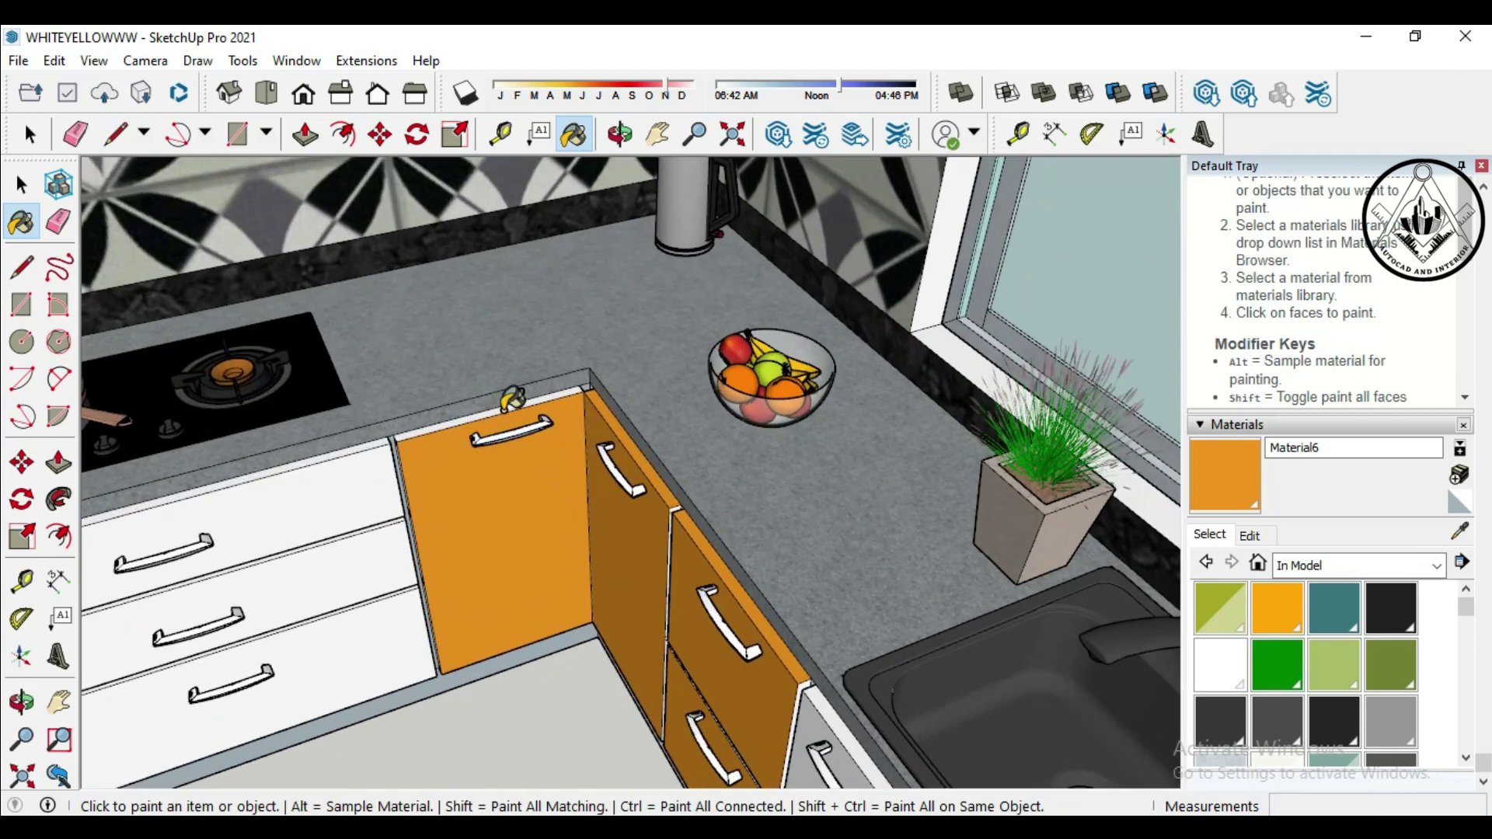
scroll(590, 415, down, 3)
scroll(144, 505, up, 2)
scroll(182, 516, up, 1)
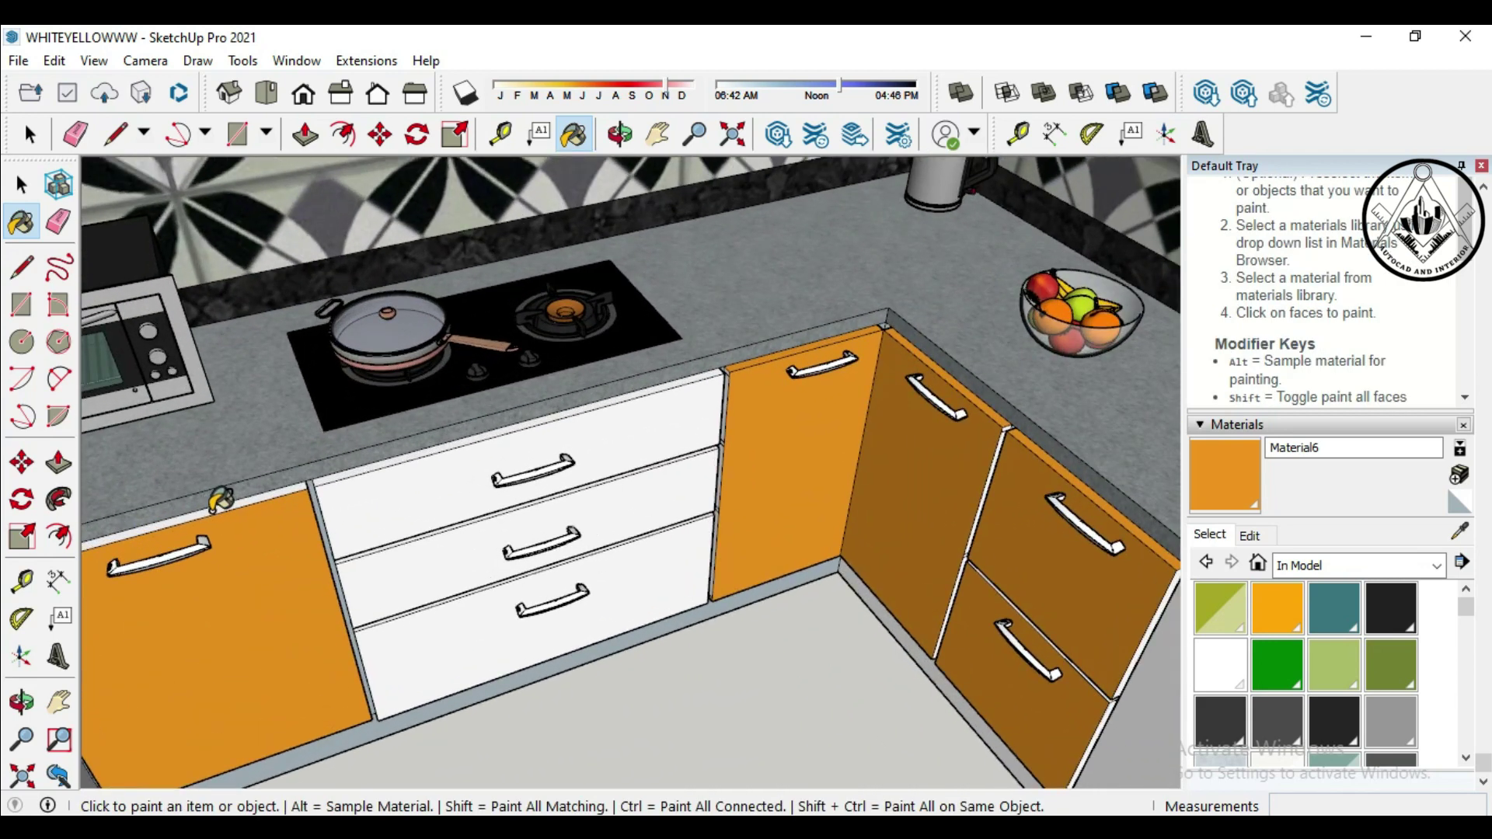
scroll(414, 455, down, 3)
scroll(466, 529, down, 2)
middle_drag(550, 599, 559, 544)
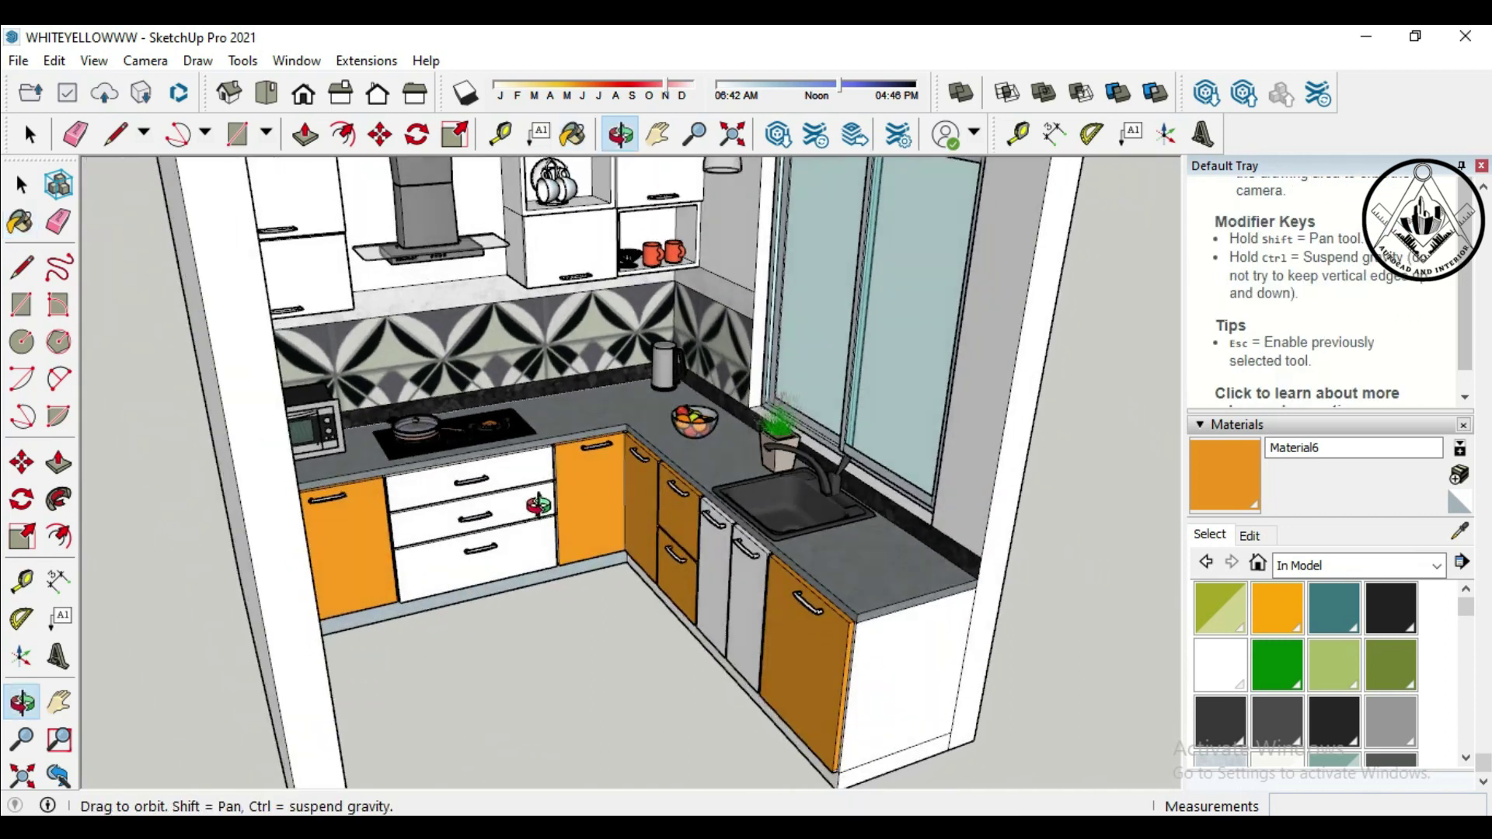
scroll(560, 543, up, 1)
scroll(639, 258, up, 2)
Paint the upper-right wall cabinet, lower wall cabinet and its side panel orange
click(634, 233)
click(528, 319)
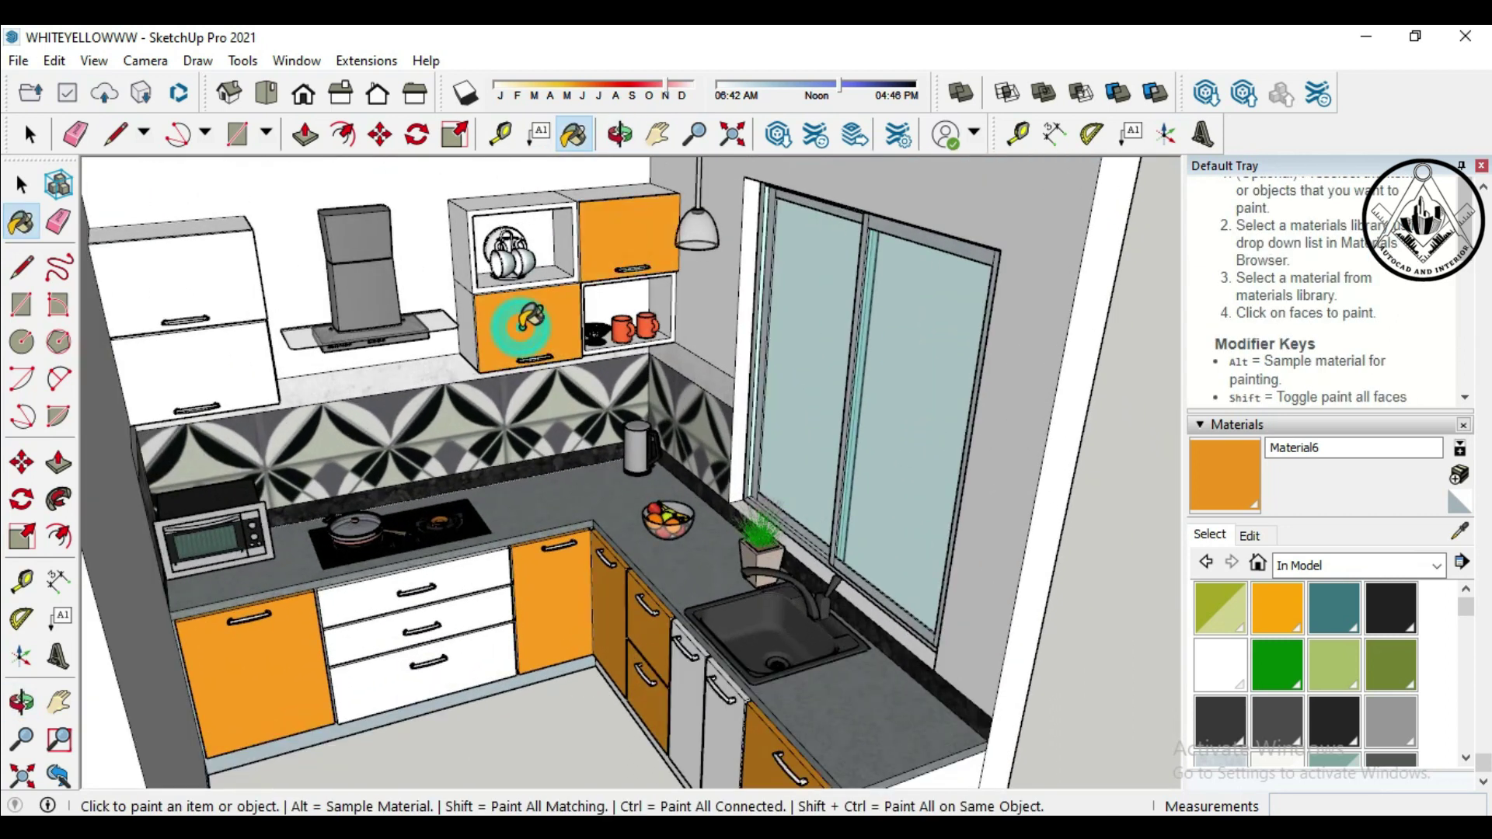
click(463, 319)
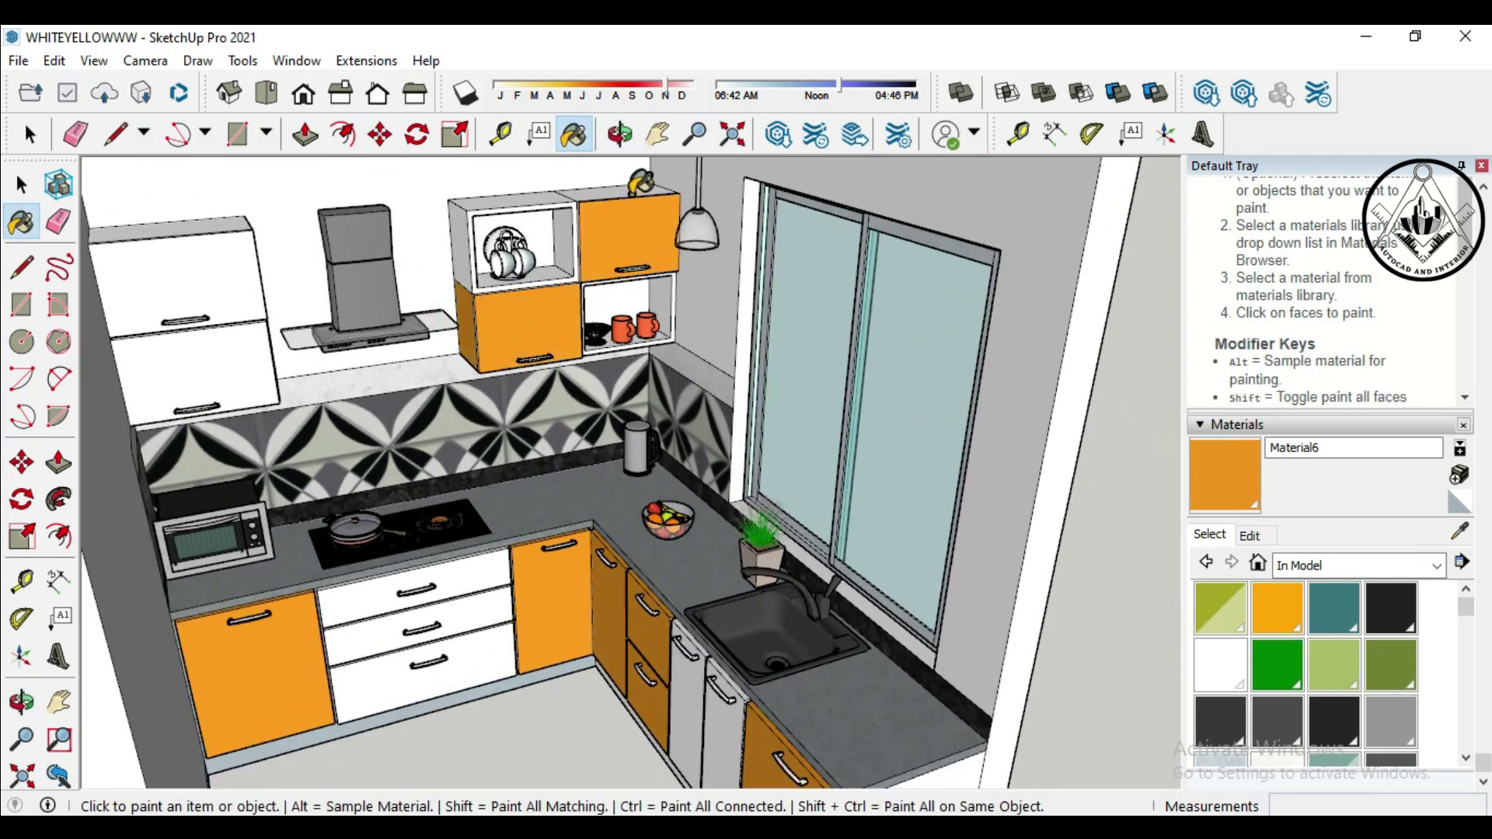
scroll(652, 225, down, 2)
scroll(664, 252, down, 1)
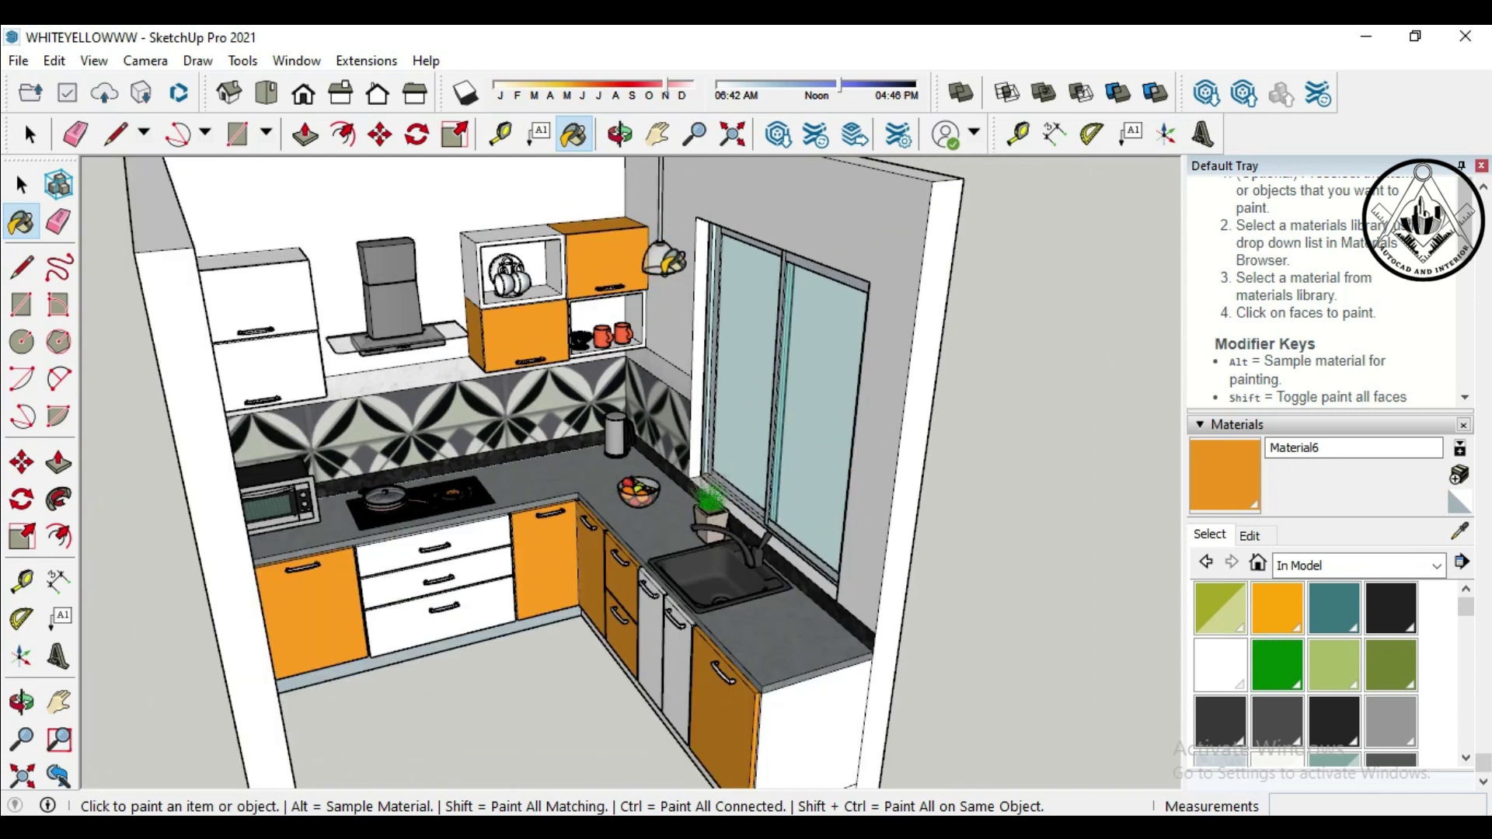
scroll(673, 295, down, 2)
mouse_move(908, 544)
middle_down()
mouse_move(814, 592)
mouse_move(777, 574)
middle_up()
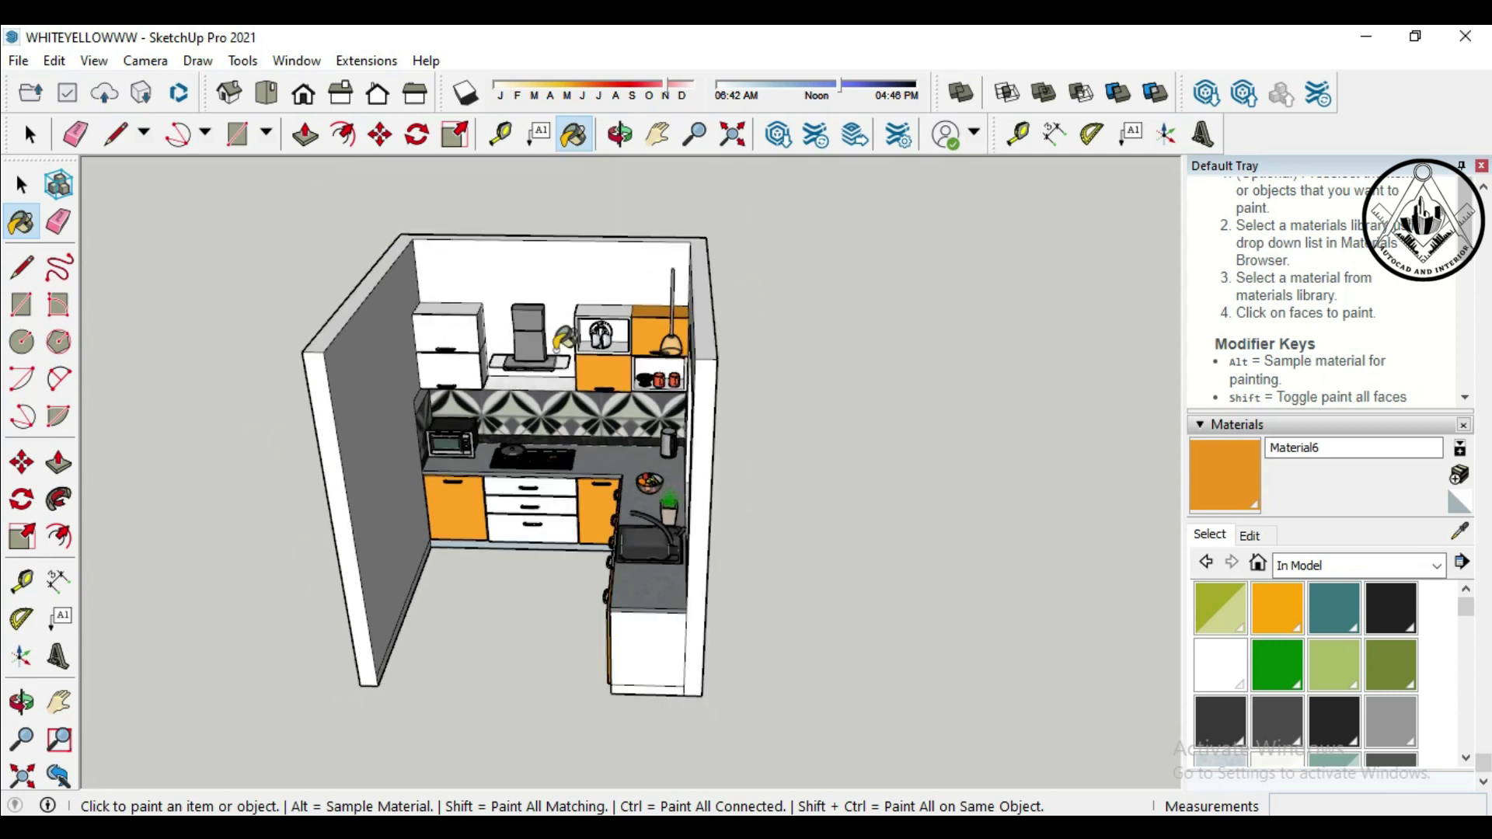
click(1432, 567)
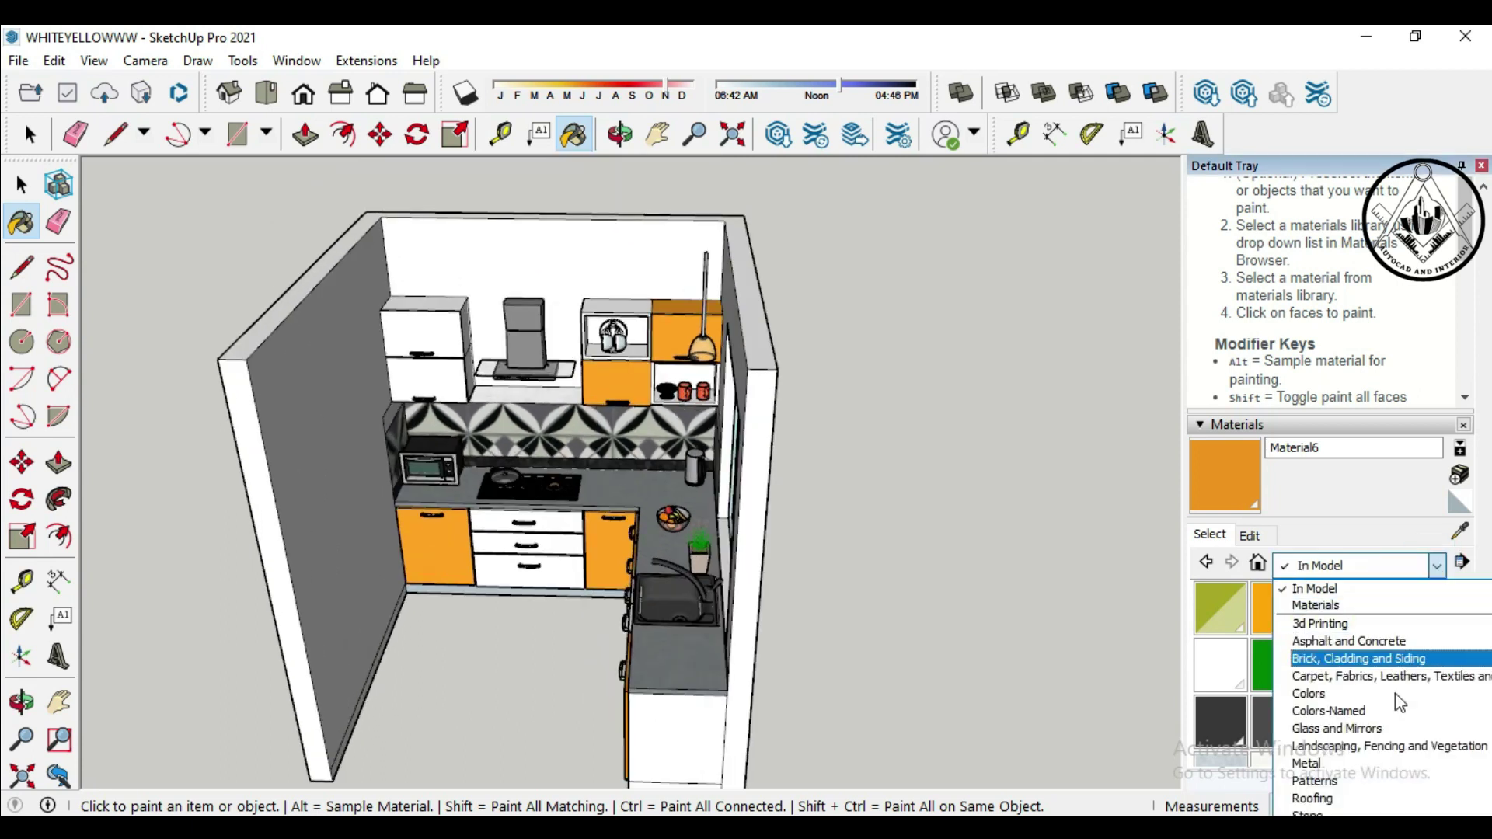
Apply the Terrazzo material from the Patterns collection to the left side wall
click(1387, 781)
scroll(1321, 684, down, 2)
scroll(1336, 676, down, 2)
scroll(1369, 668, down, 2)
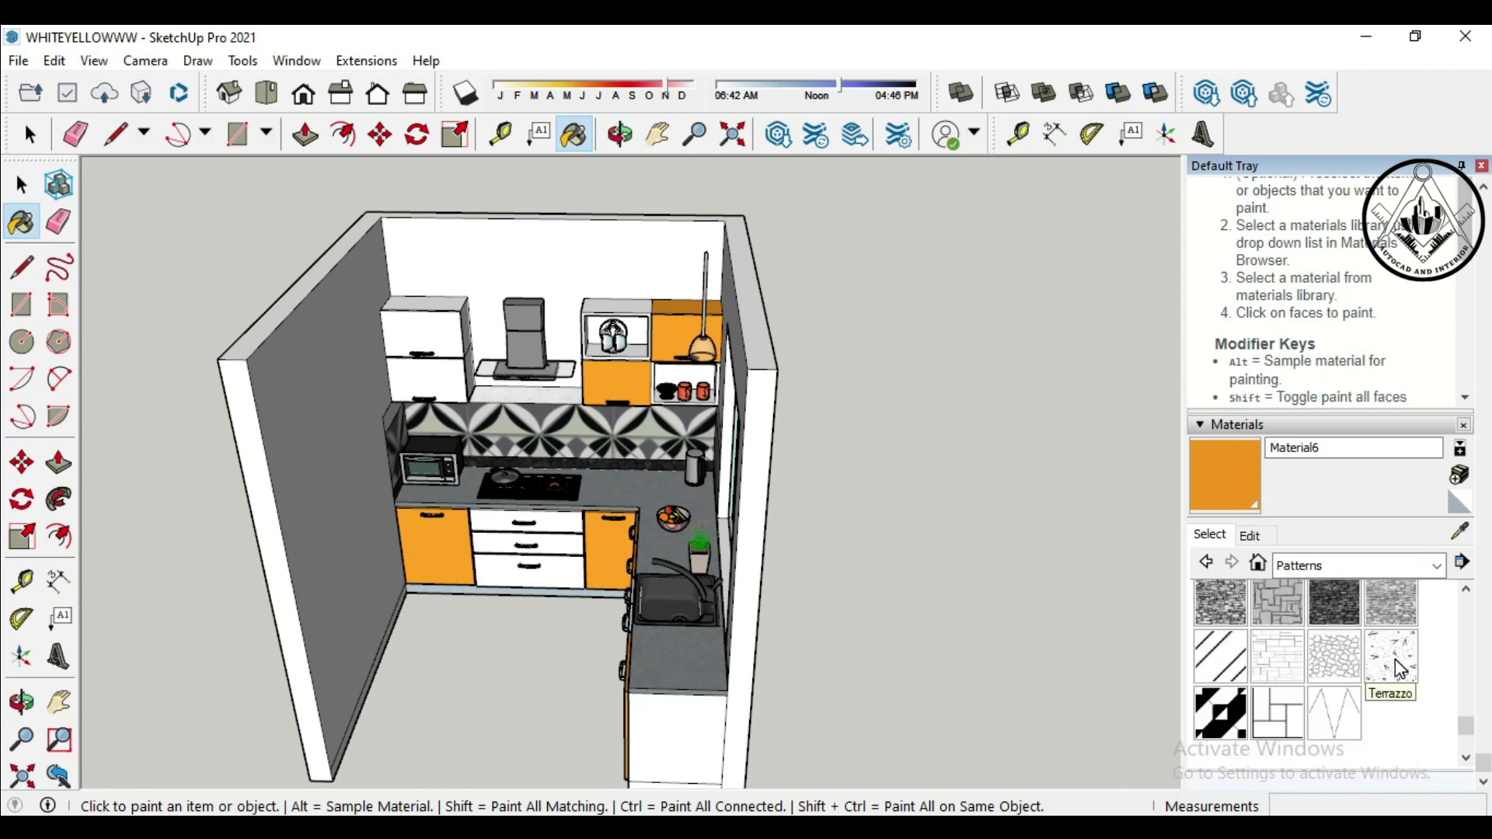
click(1398, 660)
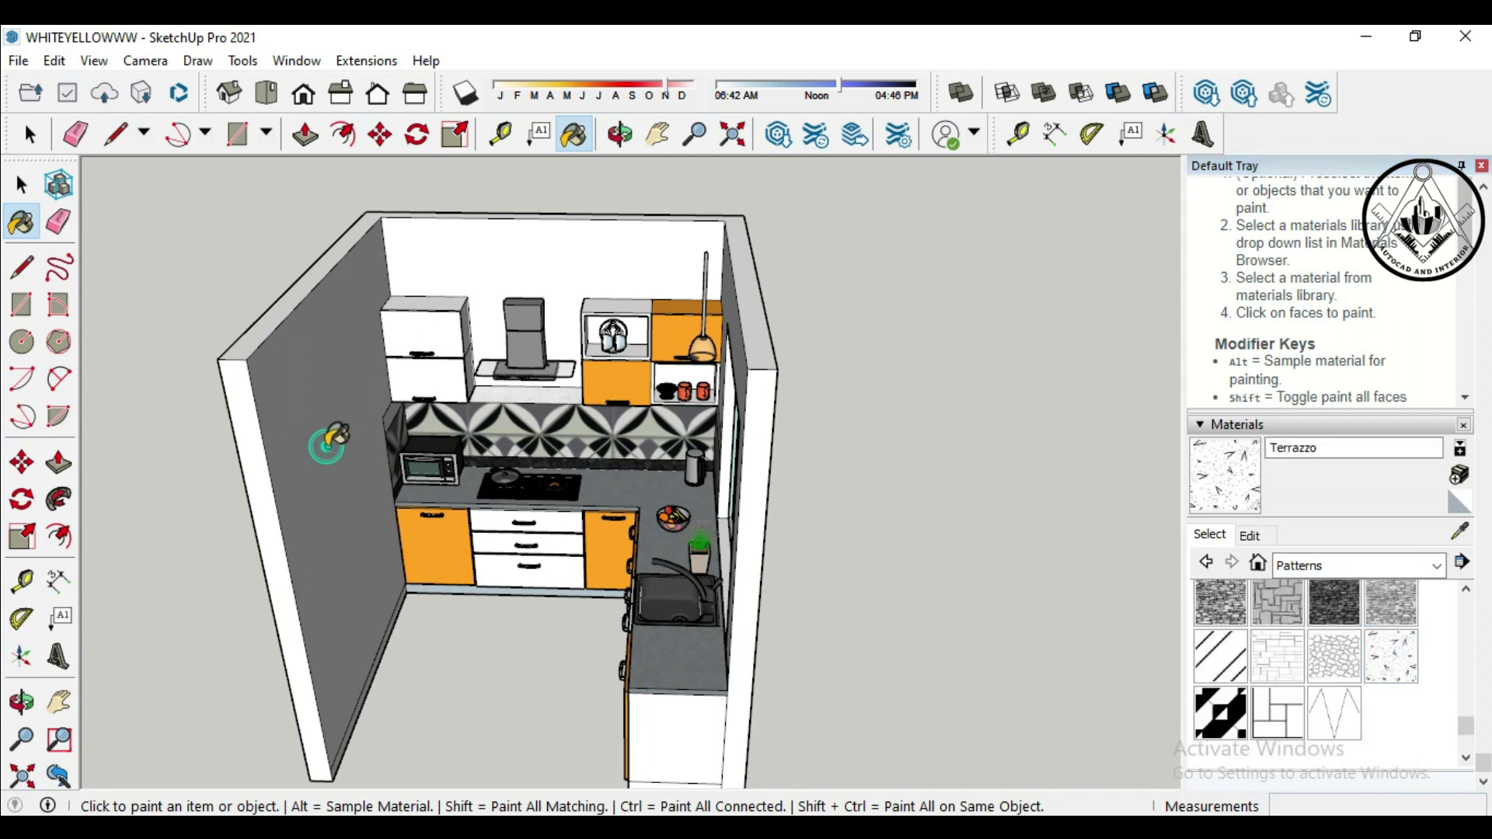
mouse_move(455, 616)
middle_down()
mouse_move(347, 653)
mouse_move(336, 440)
middle_up()
scroll(481, 435, up, 3)
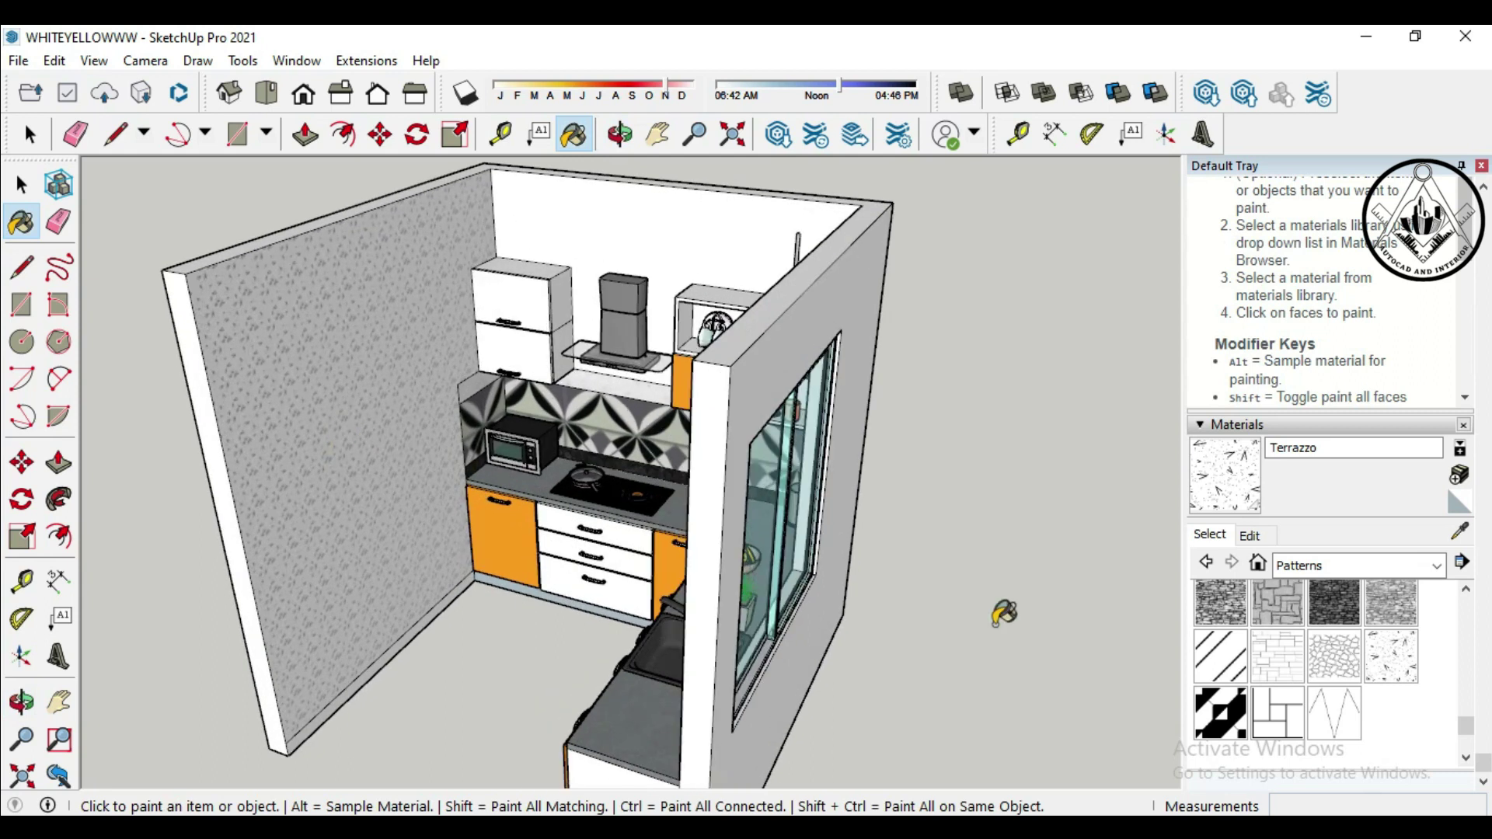
click(1333, 656)
click(348, 451)
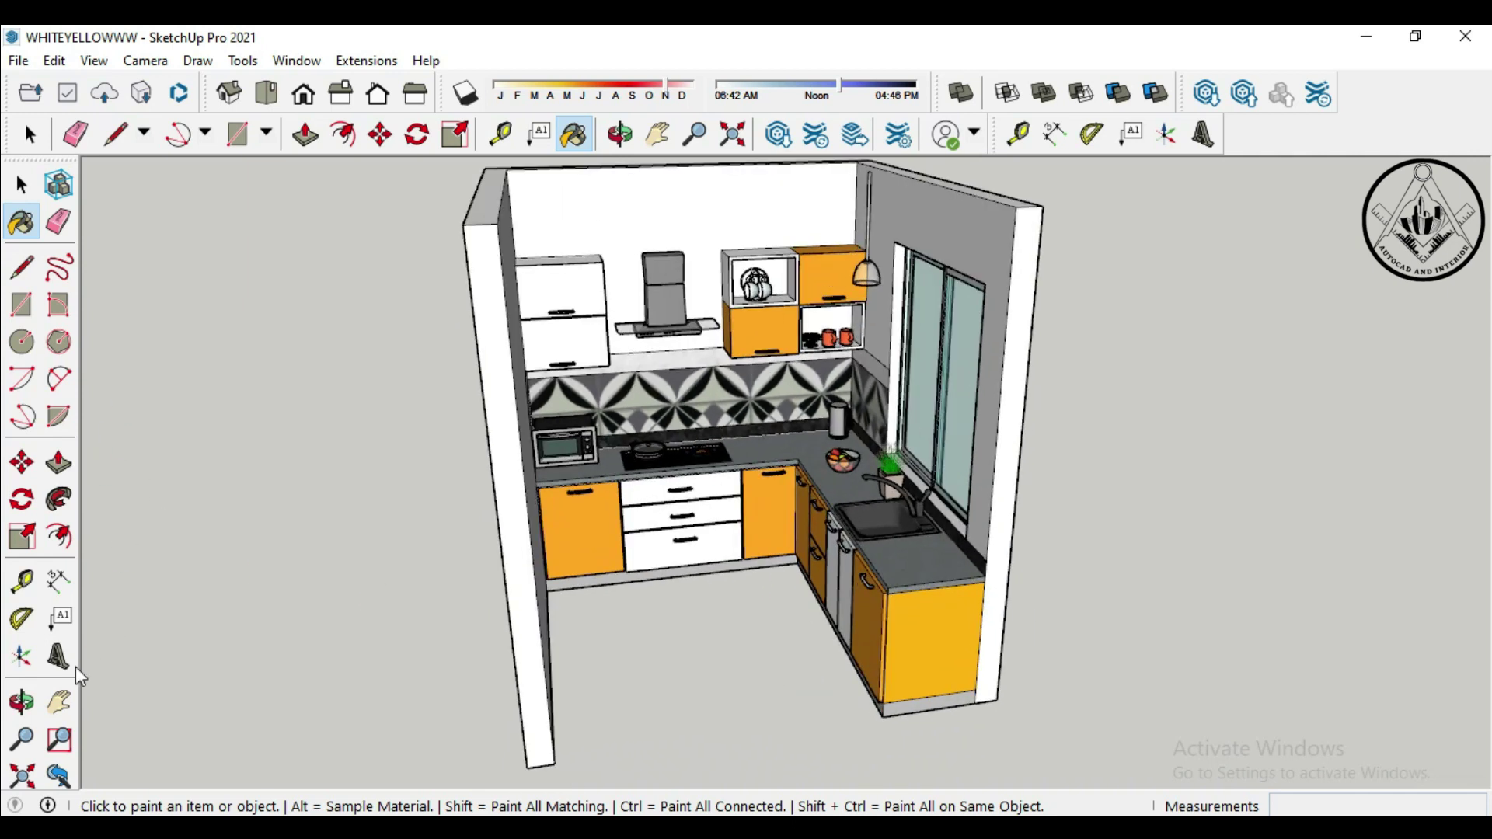
Dimension the 10' wall height and the 2' 6" base cabinet height beside the window wall
click(59, 580)
click(1016, 209)
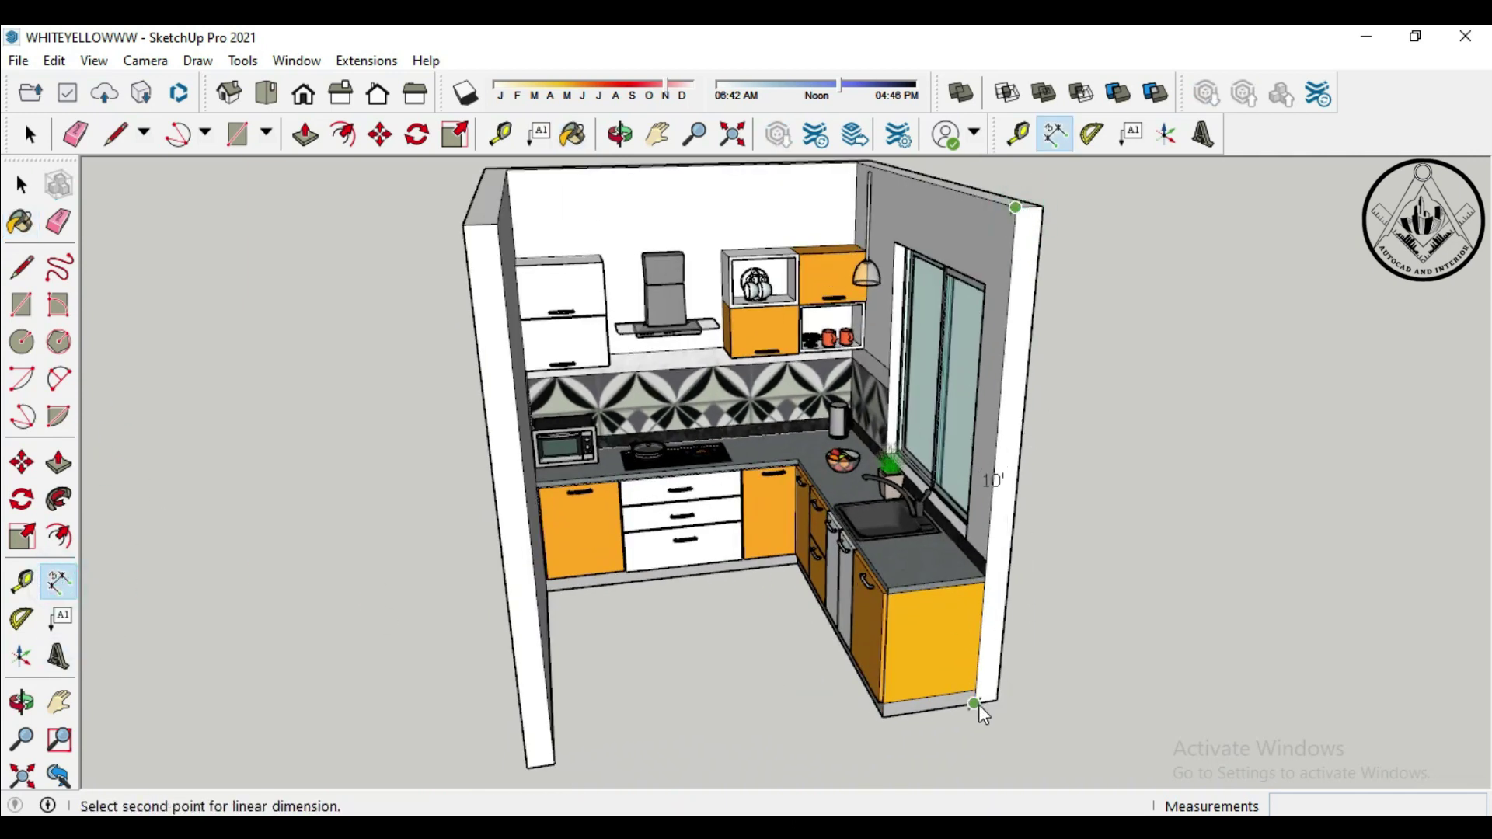
click(974, 703)
click(1201, 744)
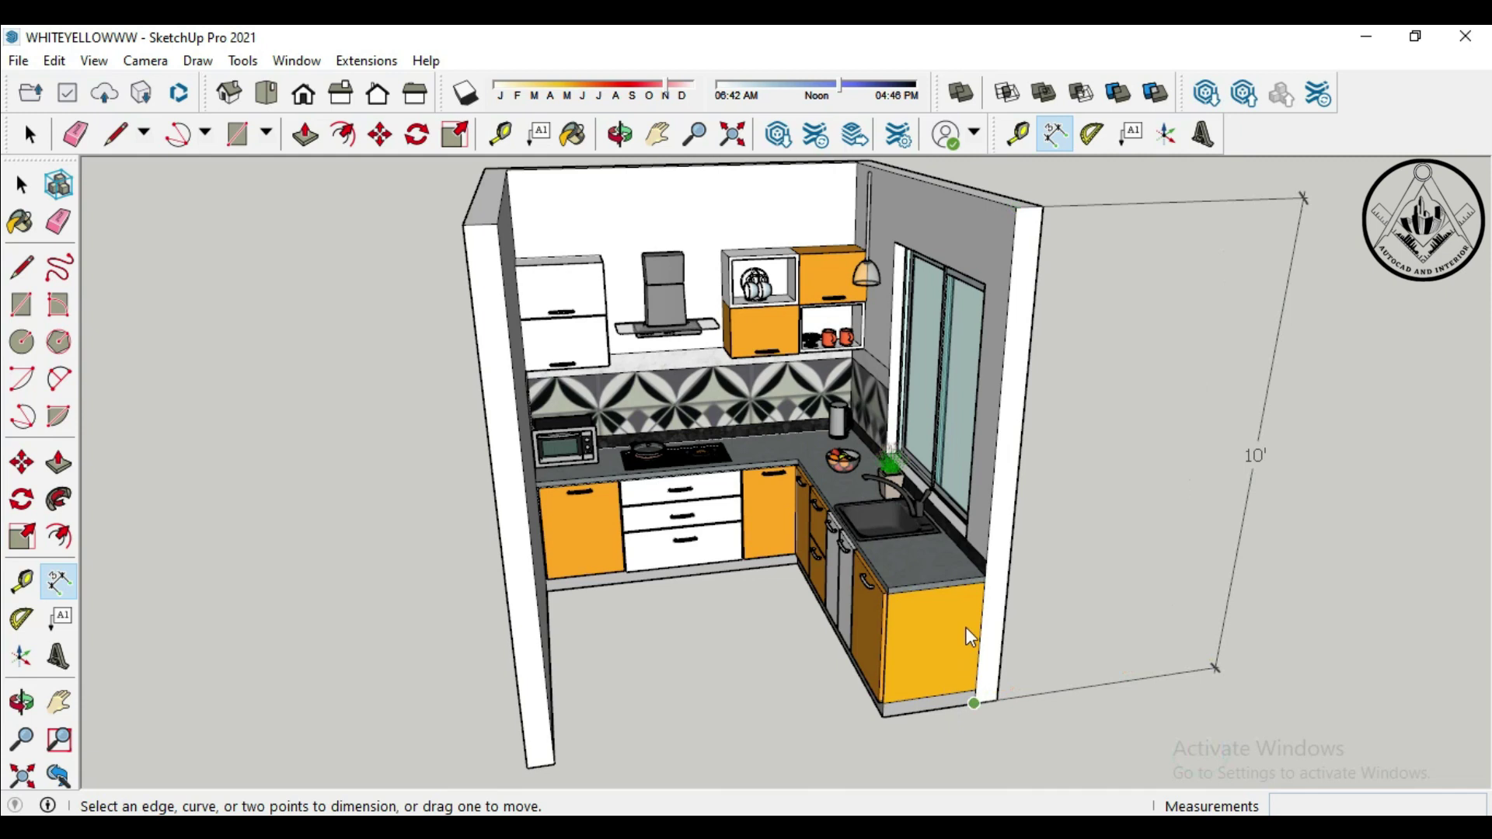
click(983, 581)
click(976, 692)
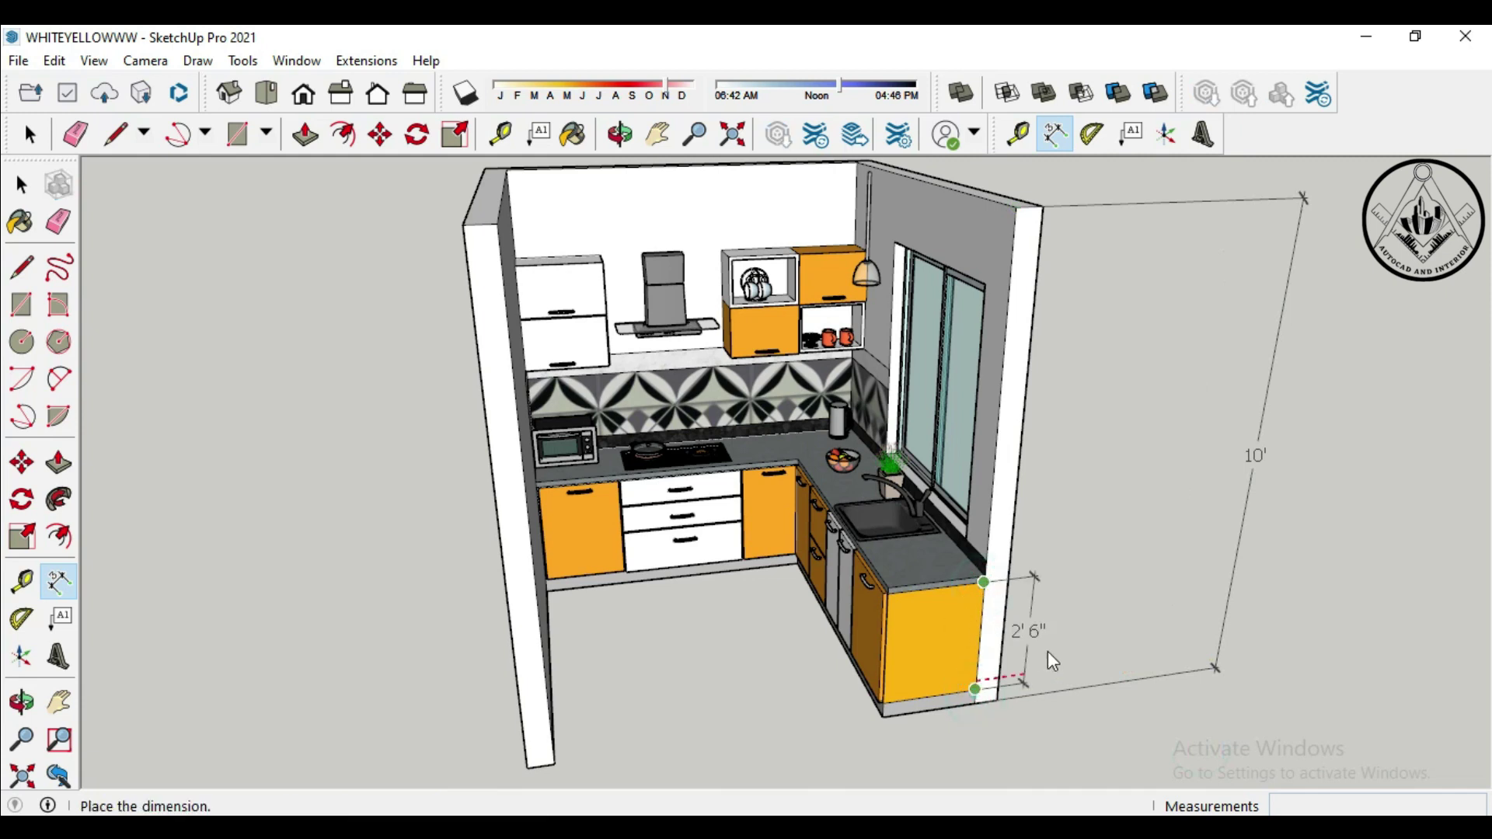
click(1148, 647)
click(974, 690)
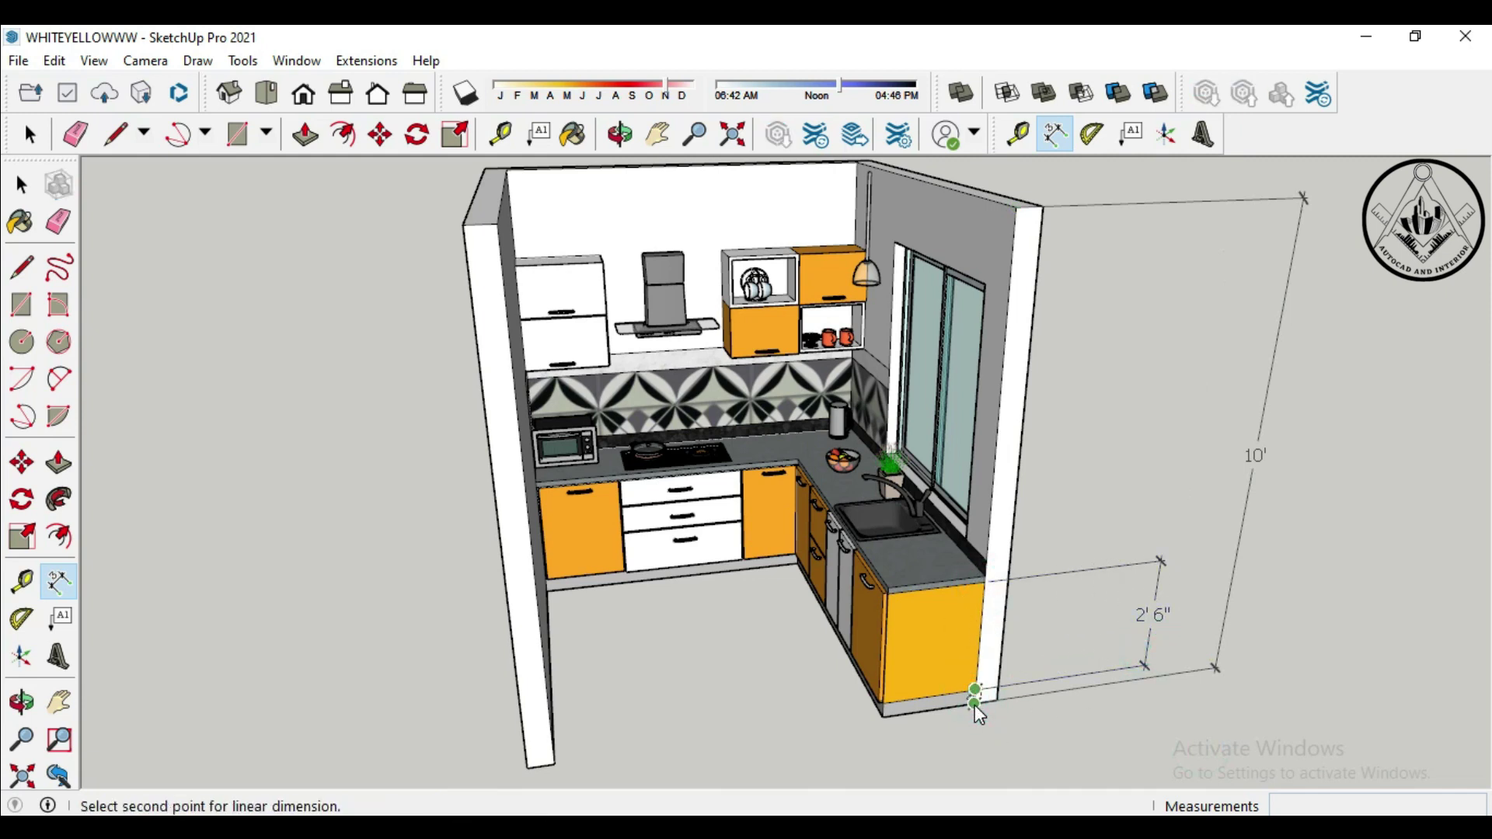
click(1188, 669)
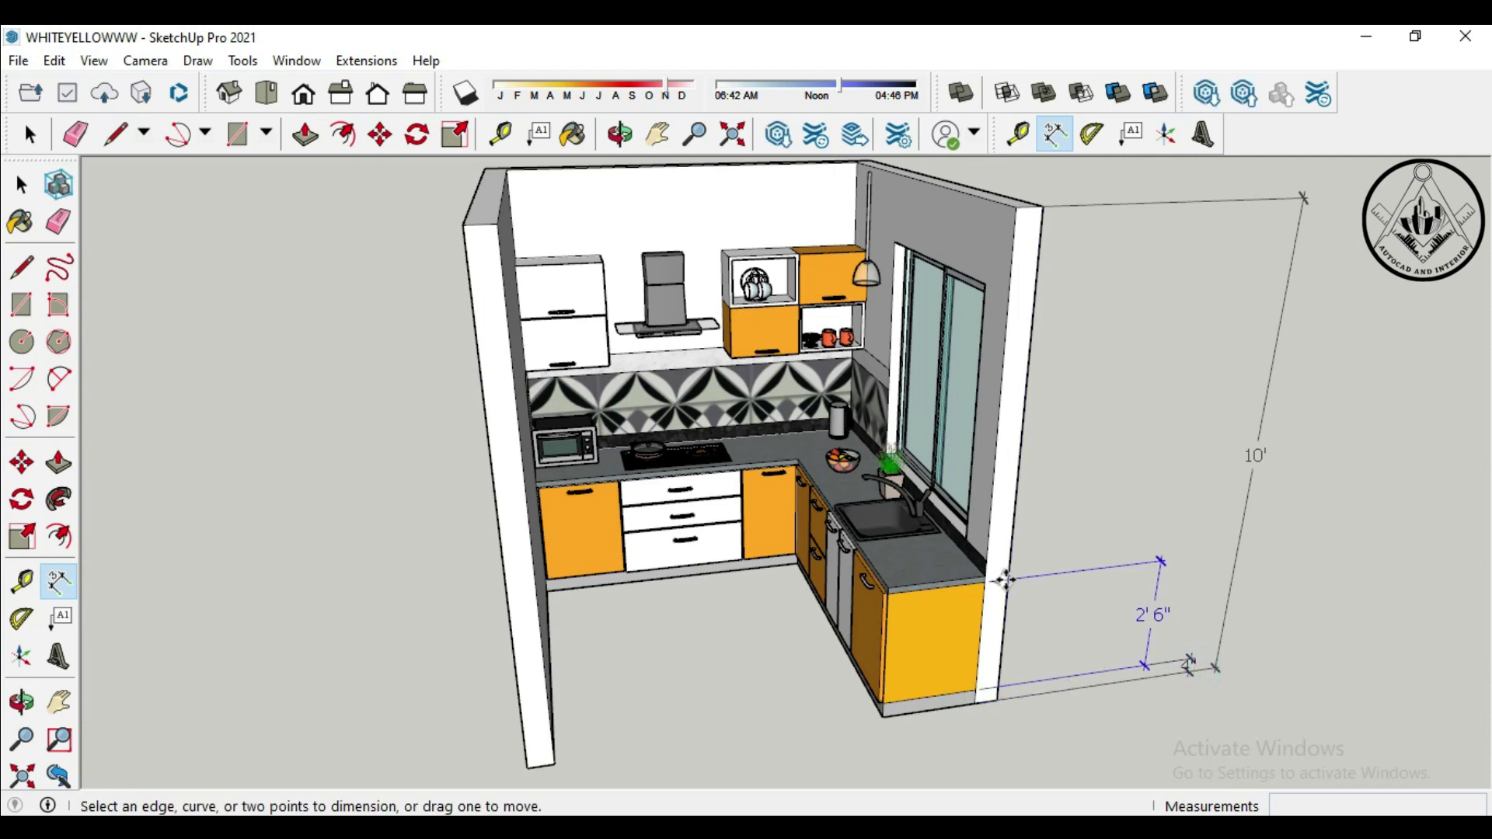
scroll(1003, 580, up, 2)
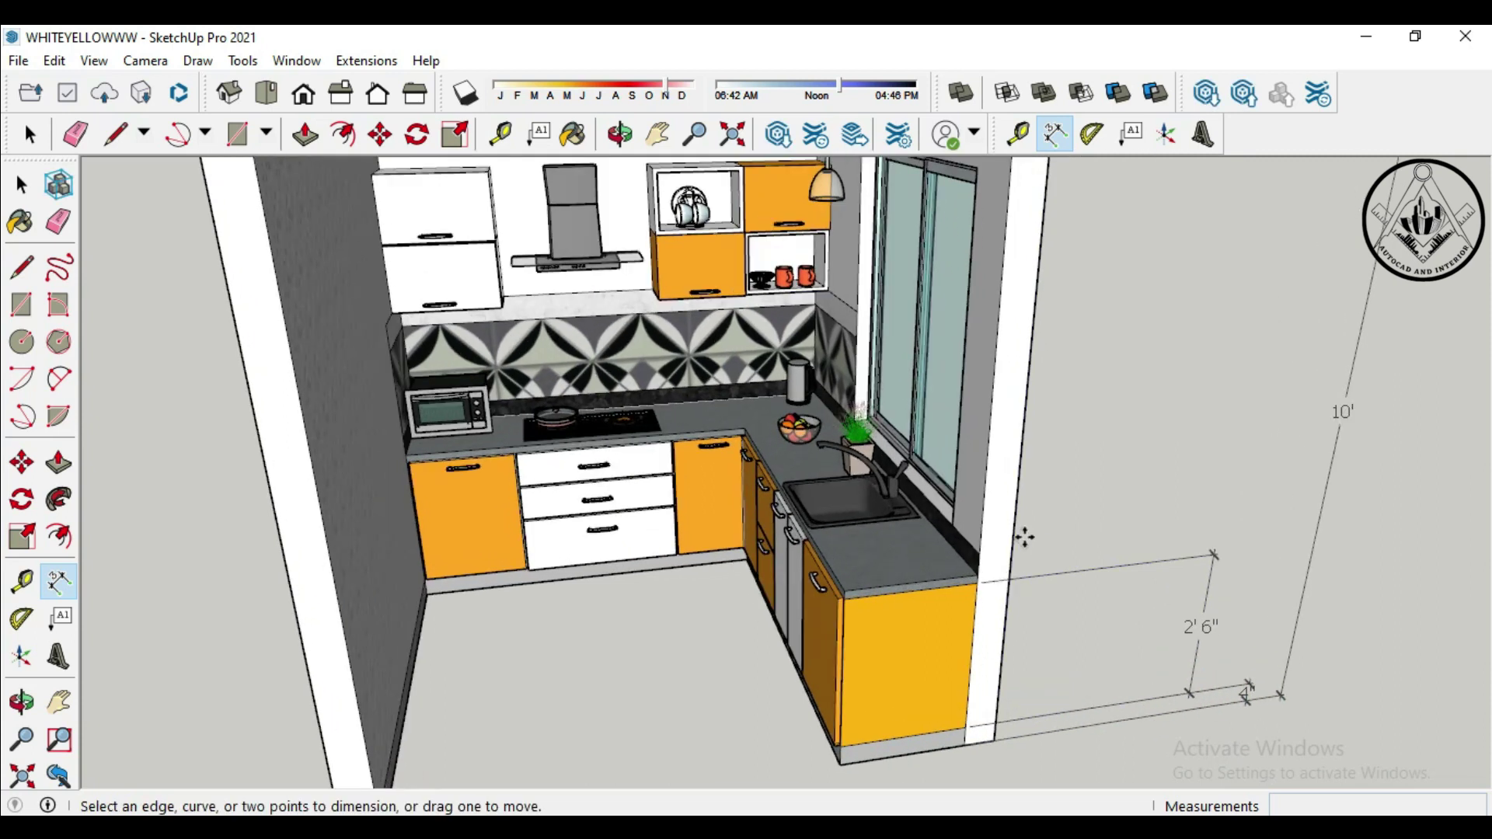
Add the 4" countertop thickness dimension
click(976, 575)
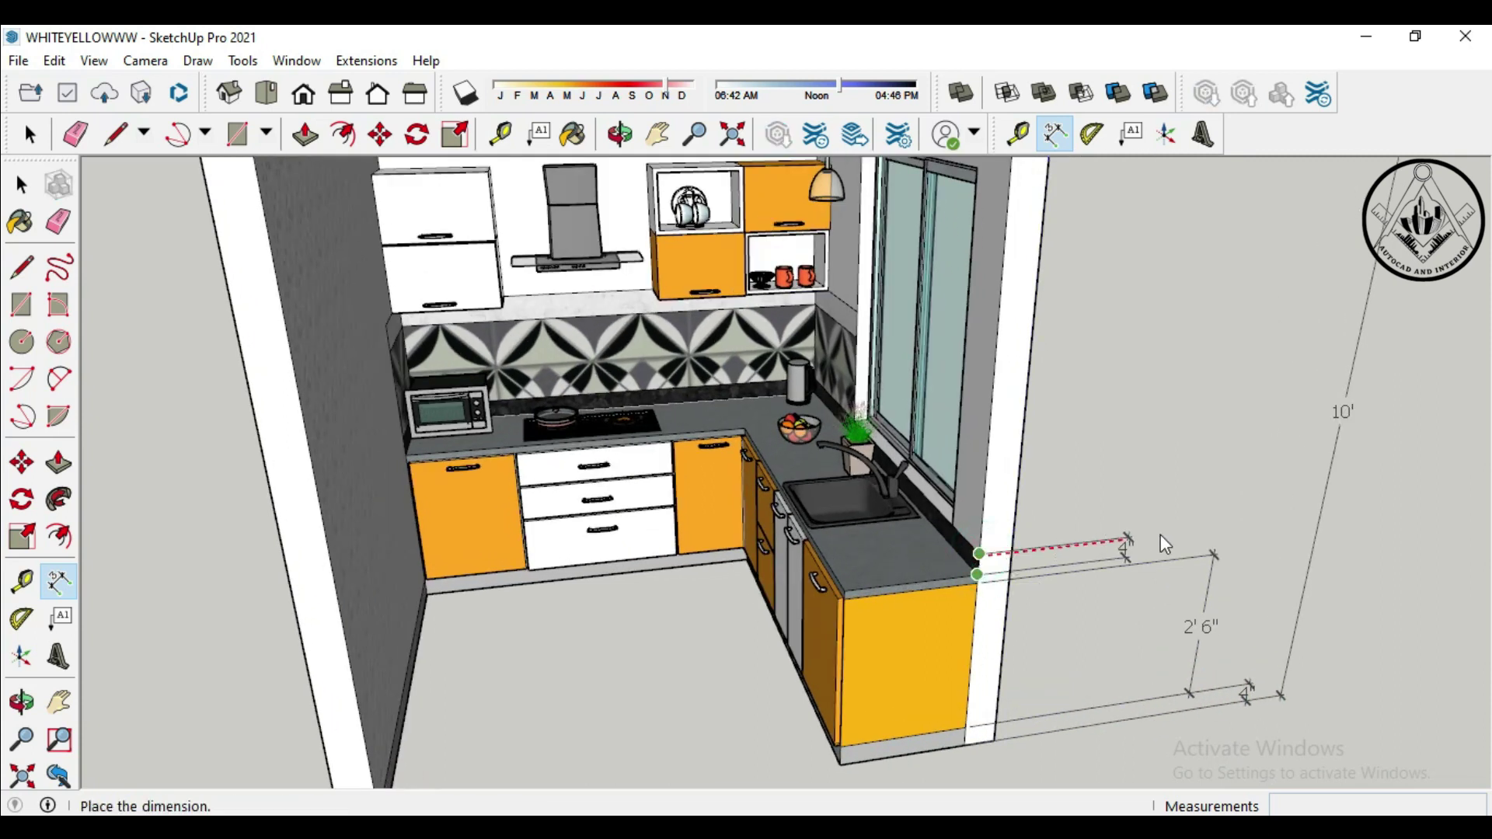
click(1244, 533)
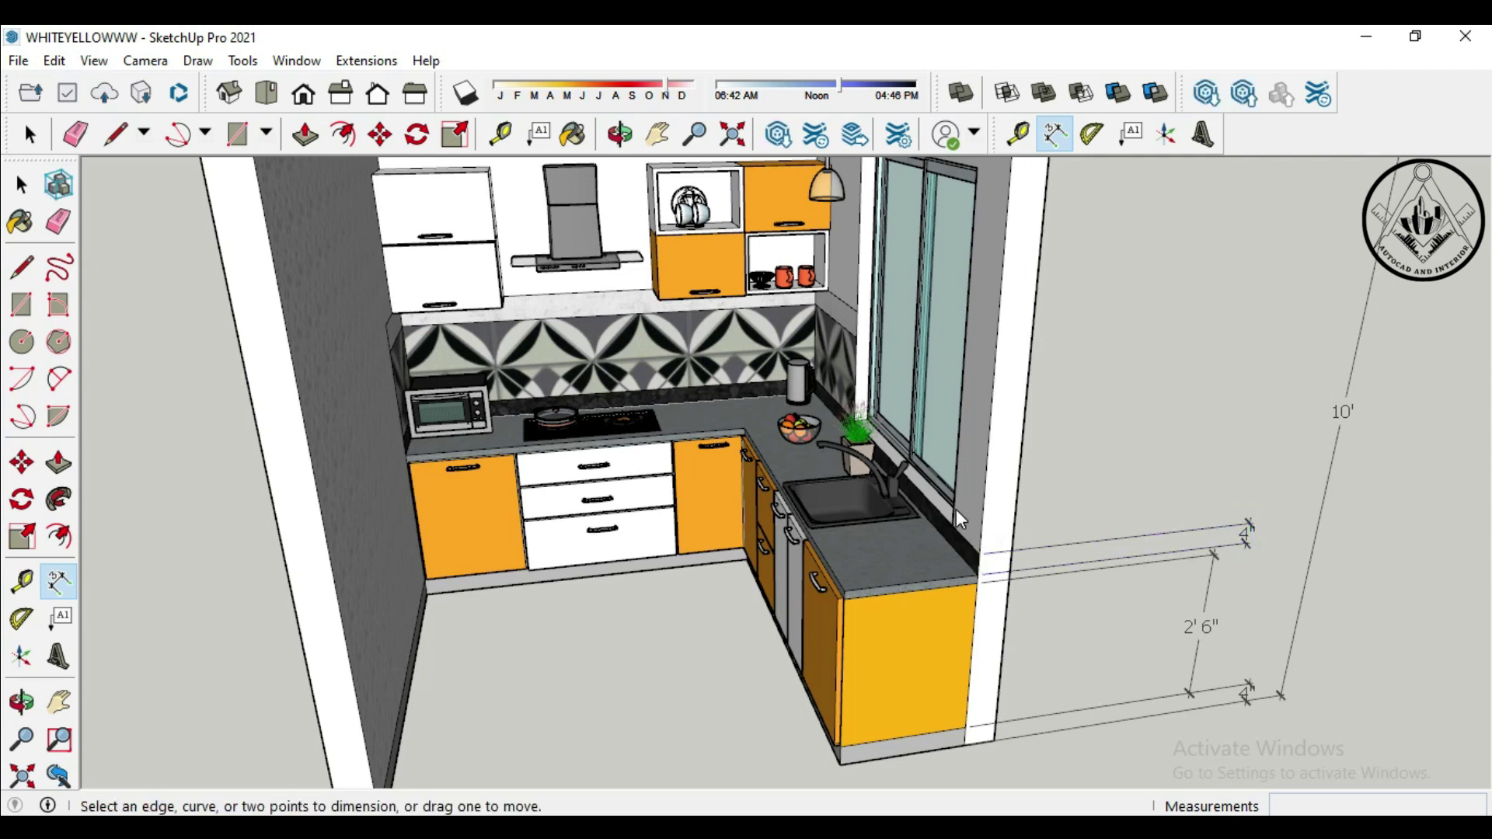
click(956, 530)
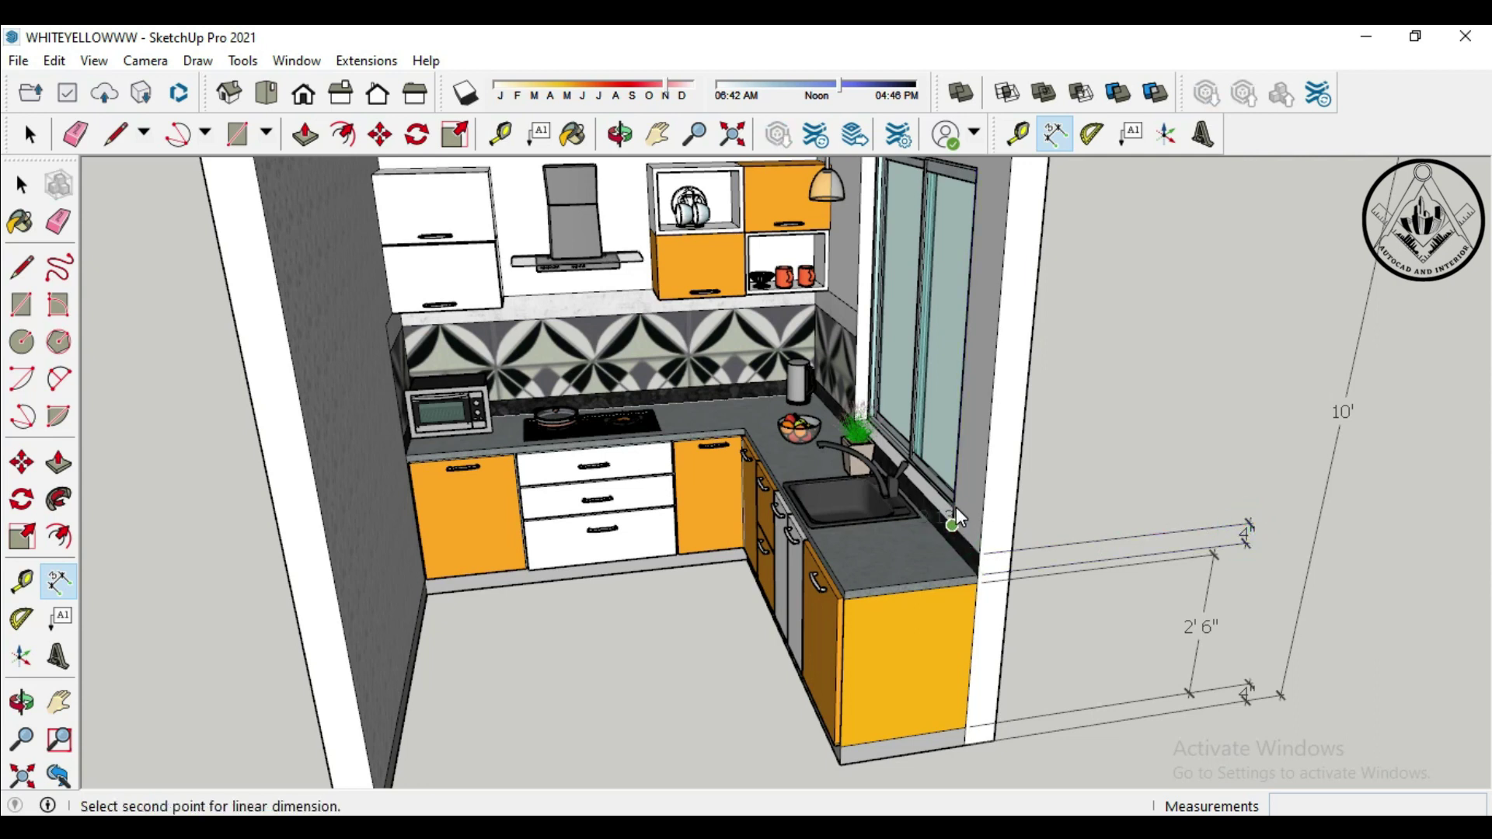
key(Escape)
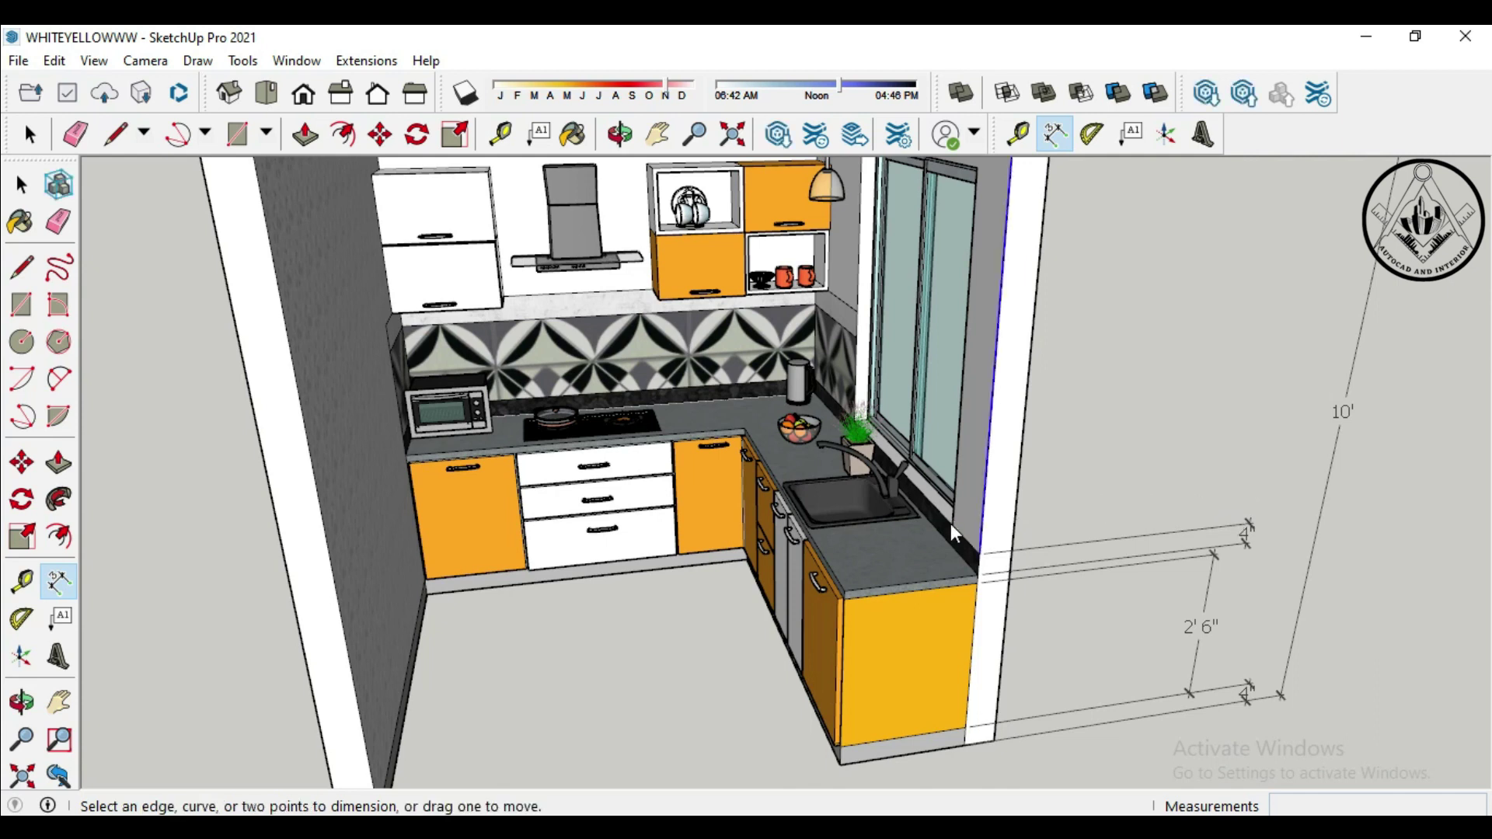
middle_drag(953, 528, 972, 504)
click(972, 505)
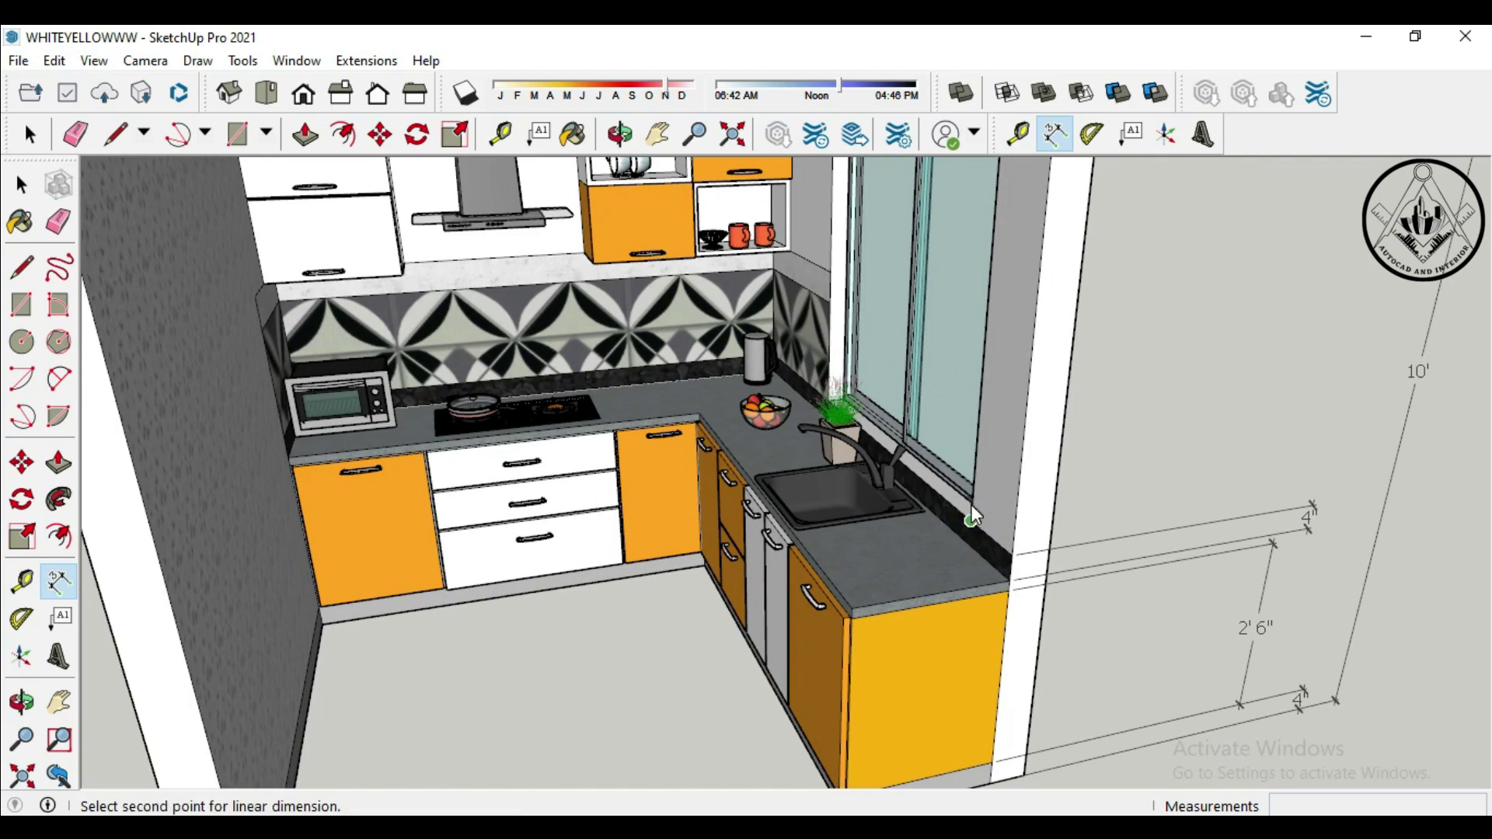
scroll(973, 505, up, 2)
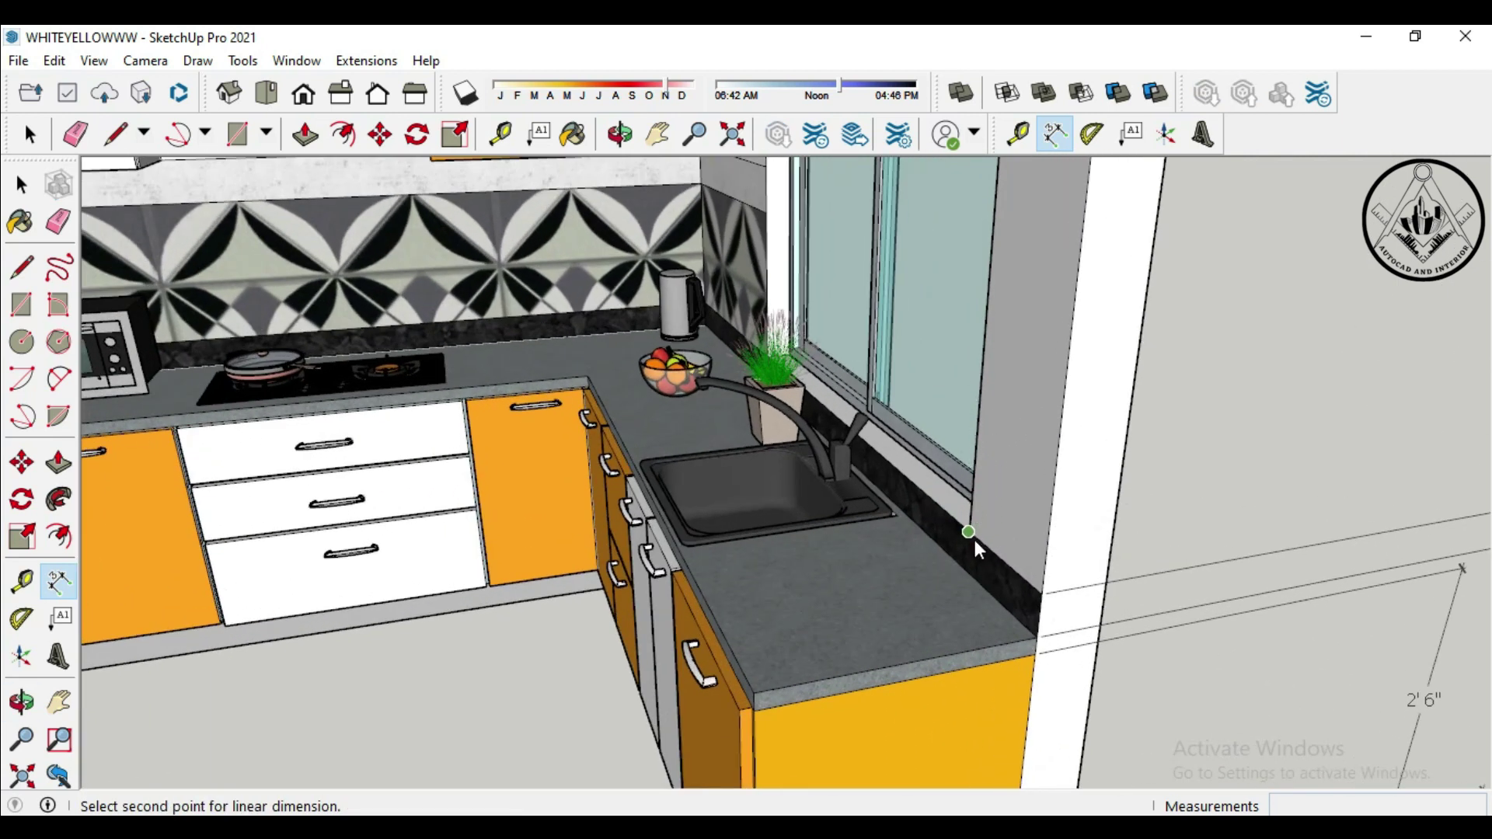
scroll(972, 520, down, 2)
scroll(959, 553, down, 2)
key(Escape)
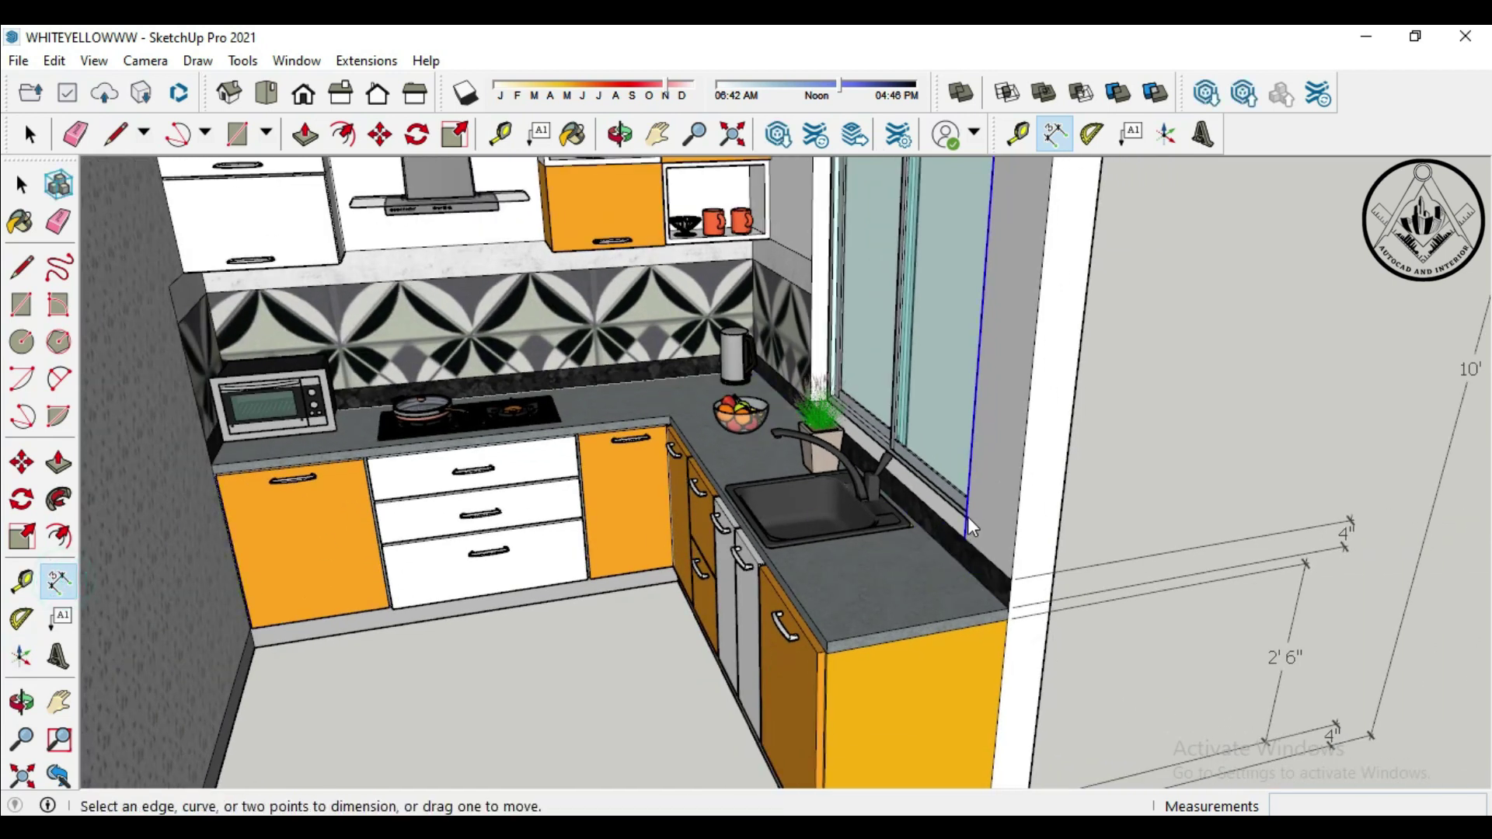
Add the 5' 2 3/8" window height dimension beside the side wall
click(967, 519)
scroll(1091, 532, down, 1)
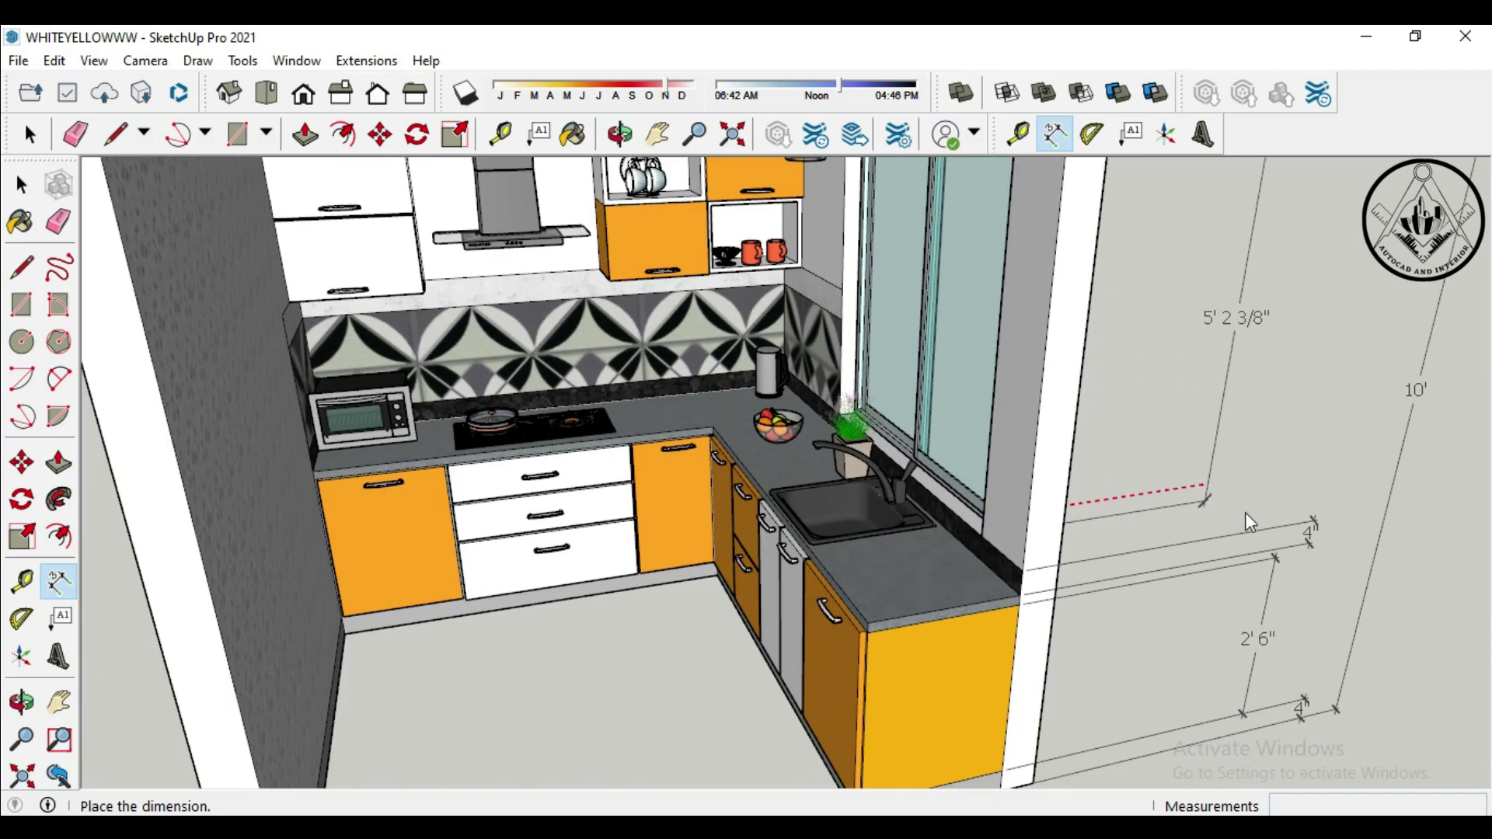
click(1284, 505)
scroll(986, 516, down, 1)
scroll(985, 515, down, 1)
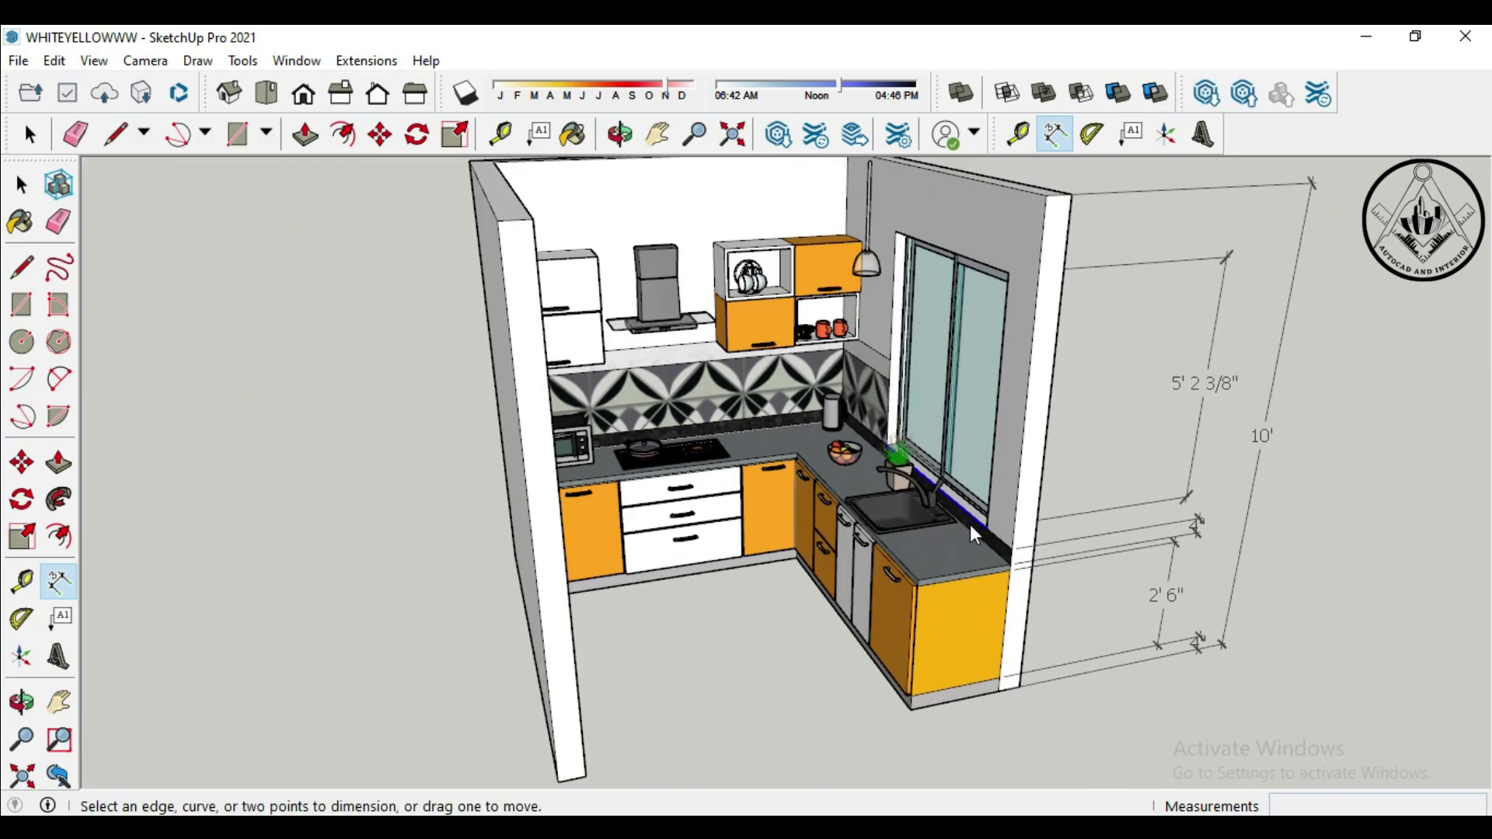
middle_drag(969, 524, 921, 259)
scroll(894, 288, up, 1)
scroll(879, 303, up, 1)
scroll(878, 303, down, 1)
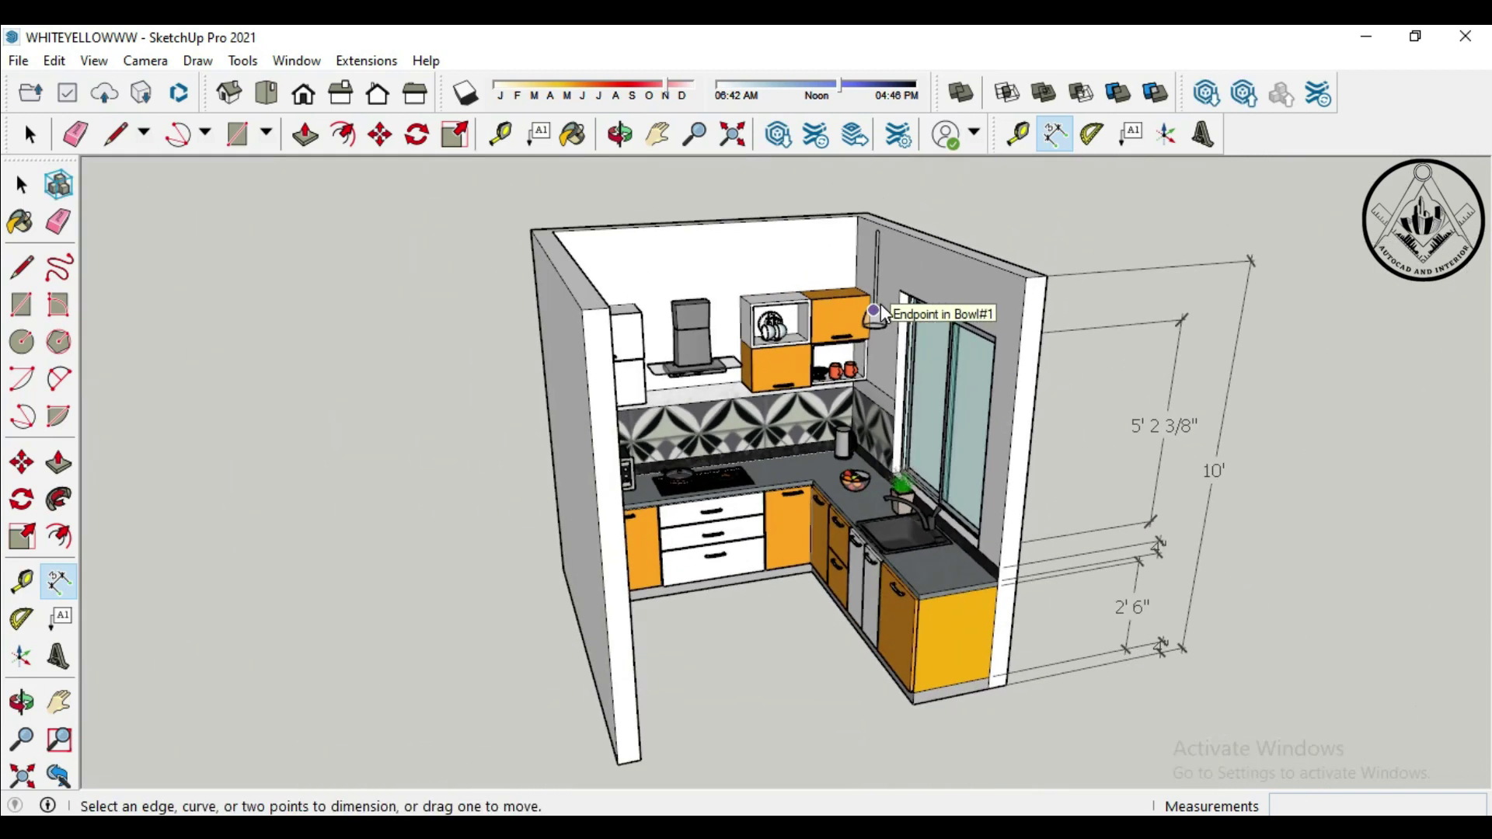
scroll(914, 632, up, 2)
scroll(921, 573, up, 1)
Begin a dimension across the base cabinet, then cancel it
click(922, 577)
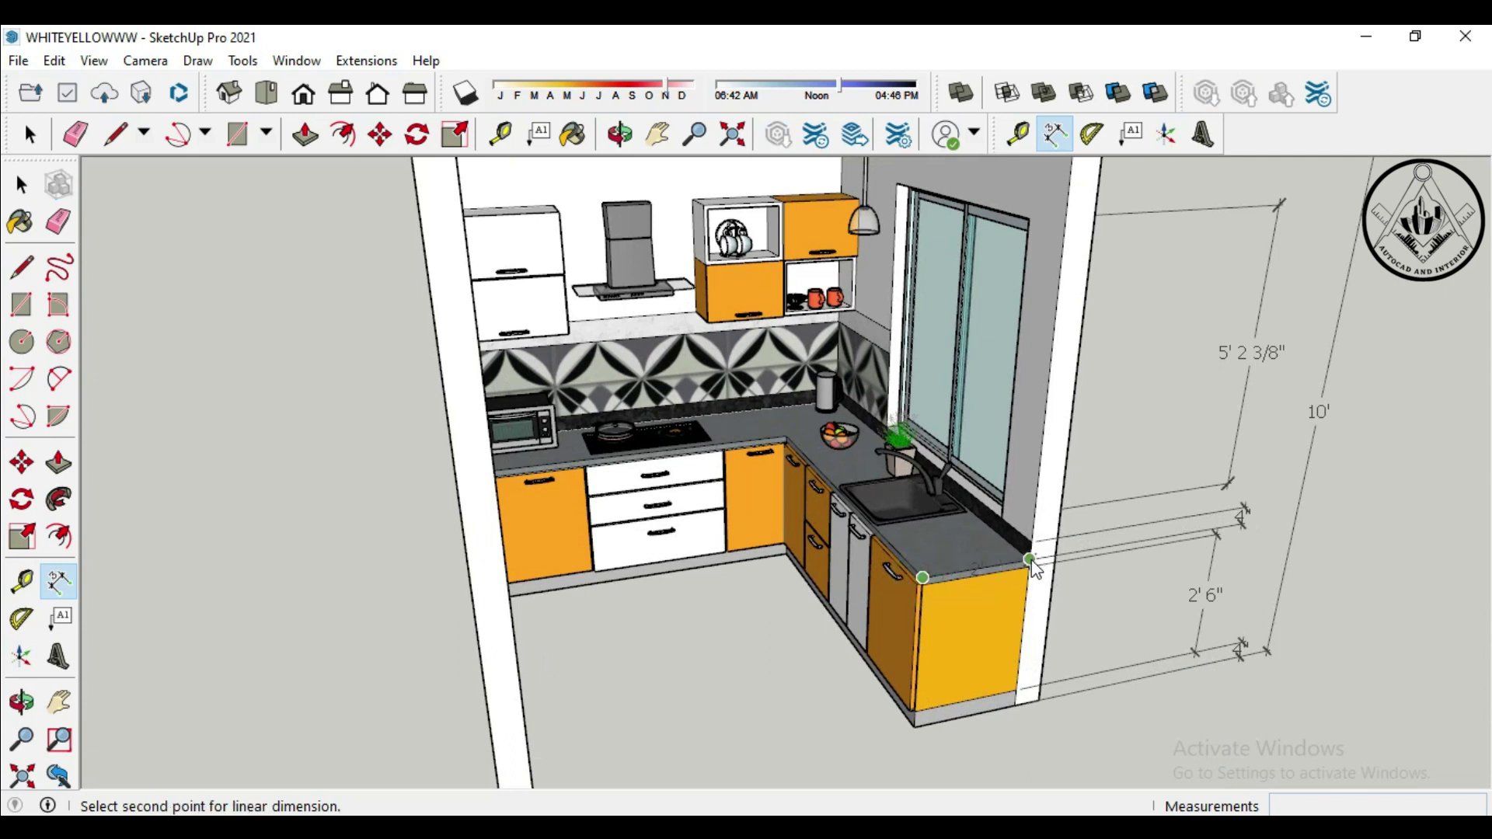
click(1028, 559)
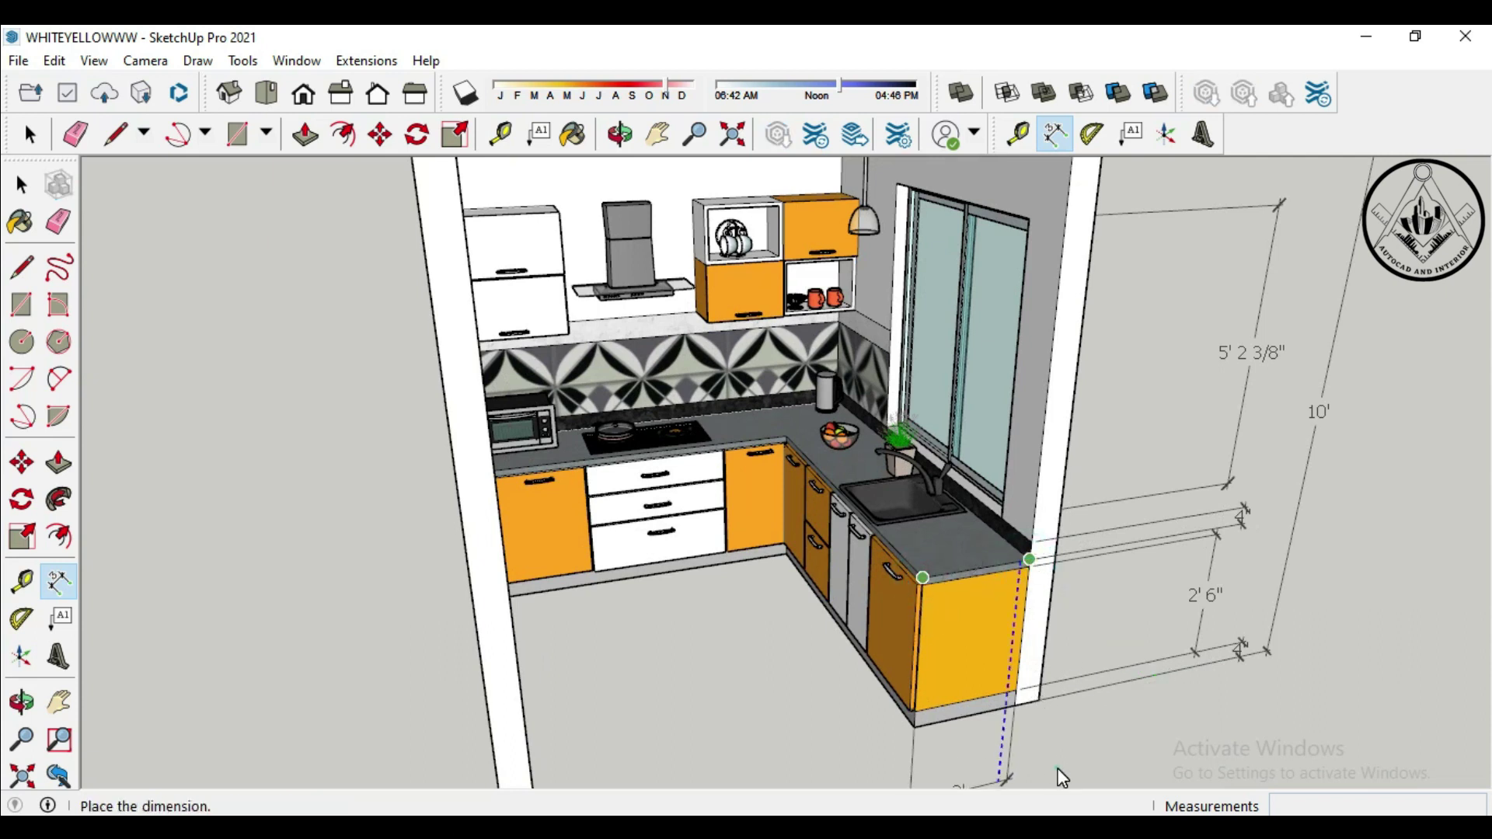
key(Escape)
scroll(783, 629, down, 1)
Dimension the white wall cabinet's top edge as 2' and place it above
scroll(669, 310, up, 1)
scroll(752, 479, down, 1)
scroll(588, 218, up, 2)
scroll(589, 218, up, 2)
click(416, 218)
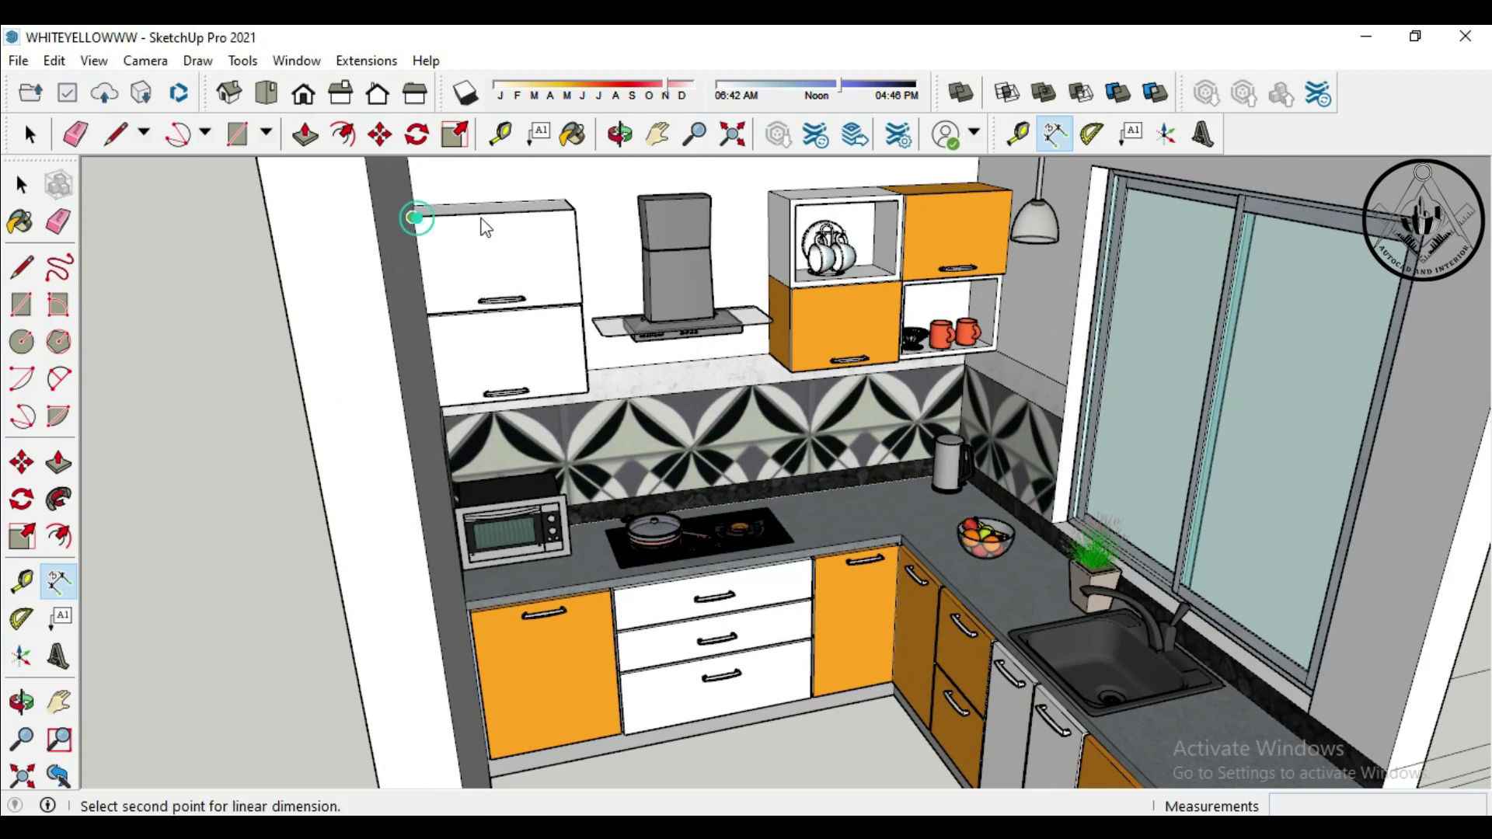
click(575, 209)
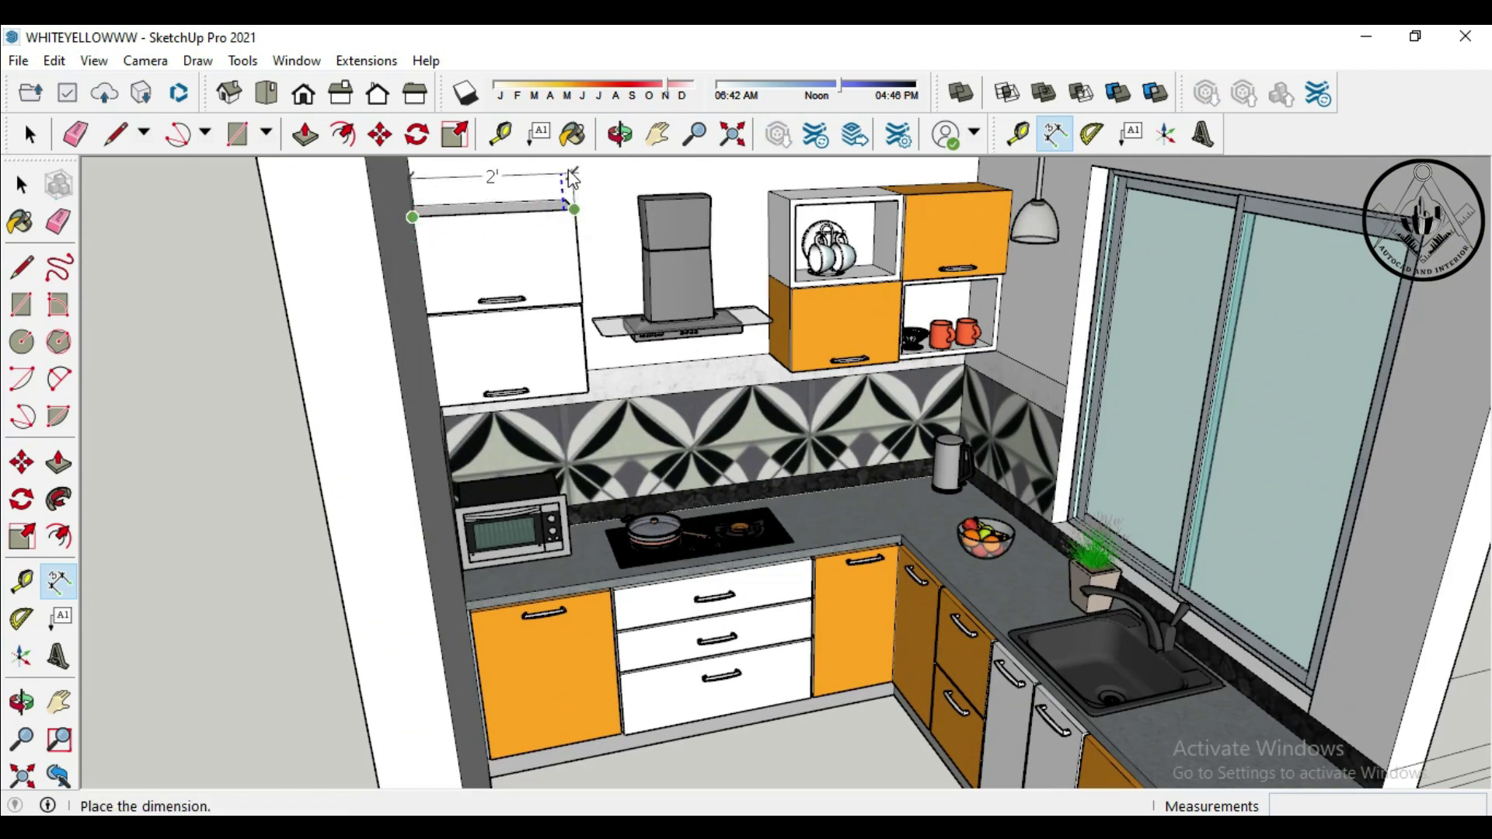
click(573, 178)
Add 1'9" width dimensions above the open shelf unit and the orange cabinet
scroll(618, 436, down, 1)
scroll(747, 212, up, 2)
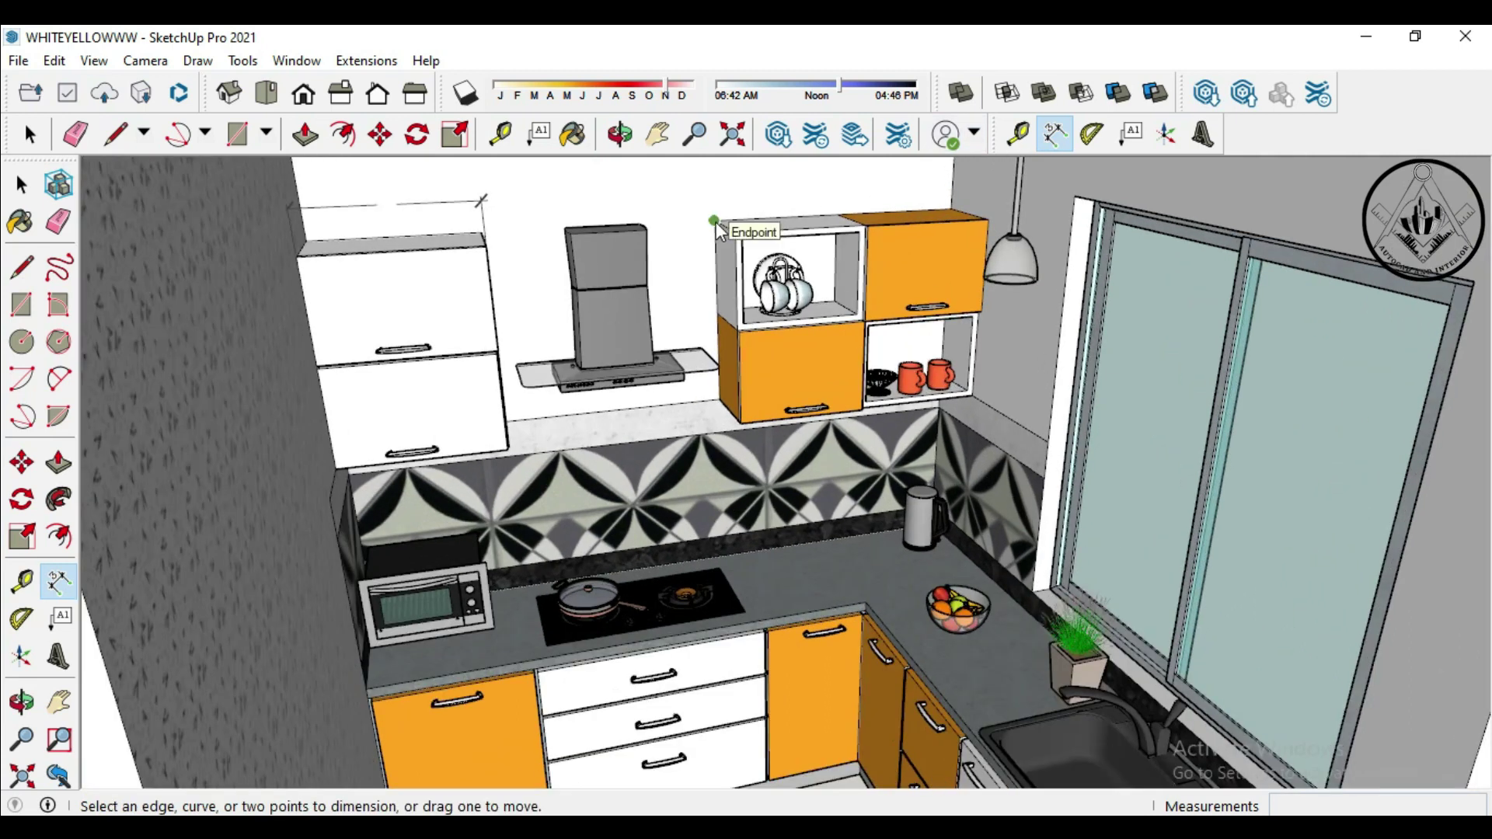
click(715, 222)
click(831, 202)
click(831, 184)
click(836, 214)
click(951, 208)
click(948, 185)
Try a 1'2 13/16" vertical dimension on the white cabinet, then cancel it
scroll(798, 268, down, 1)
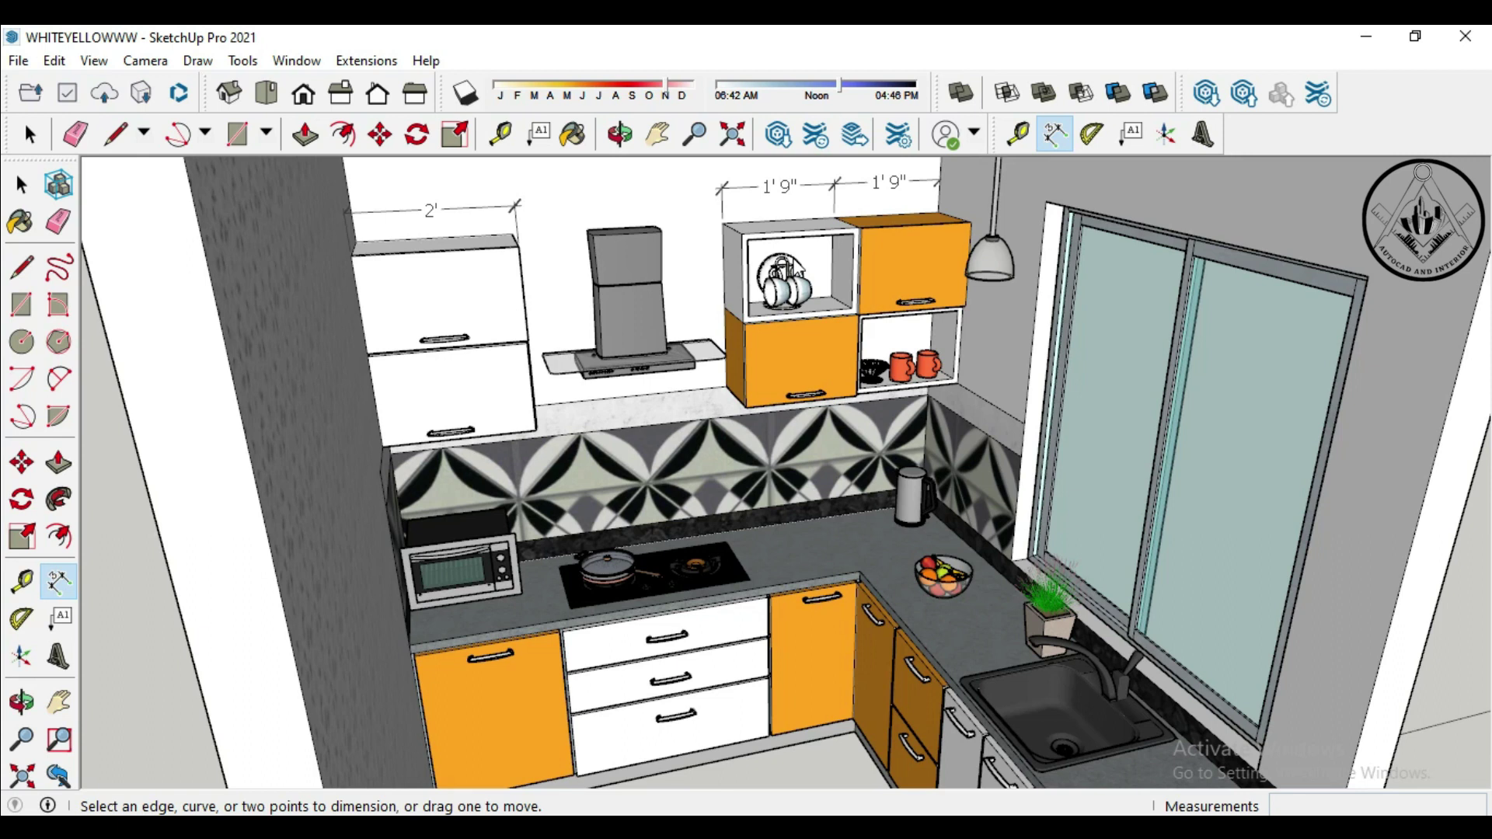
scroll(823, 337, down, 2)
scroll(824, 337, down, 3)
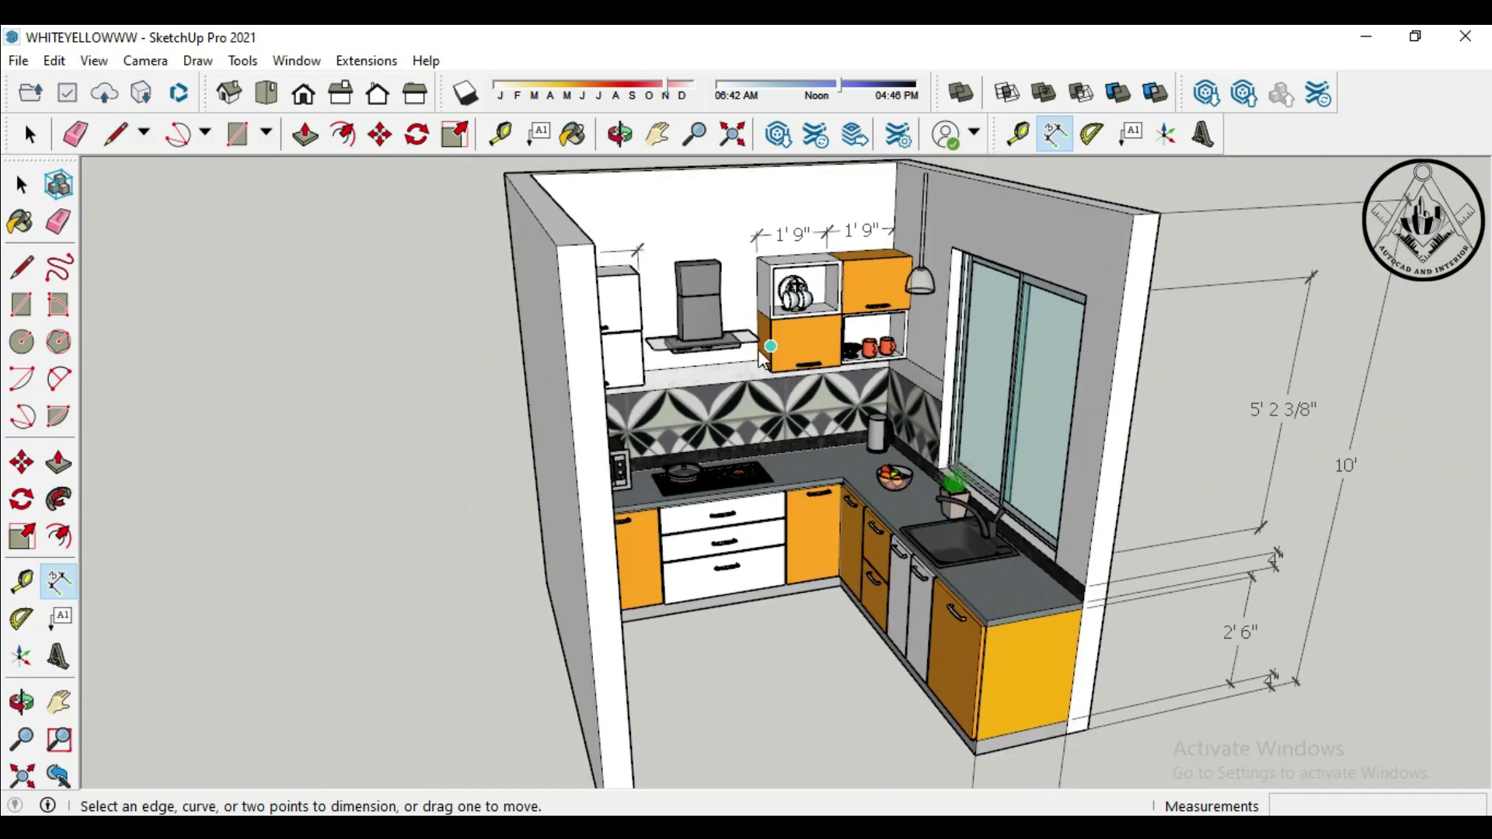
scroll(744, 329, down, 1)
middle_drag(743, 330, 699, 325)
scroll(693, 324, up, 1)
scroll(693, 323, up, 1)
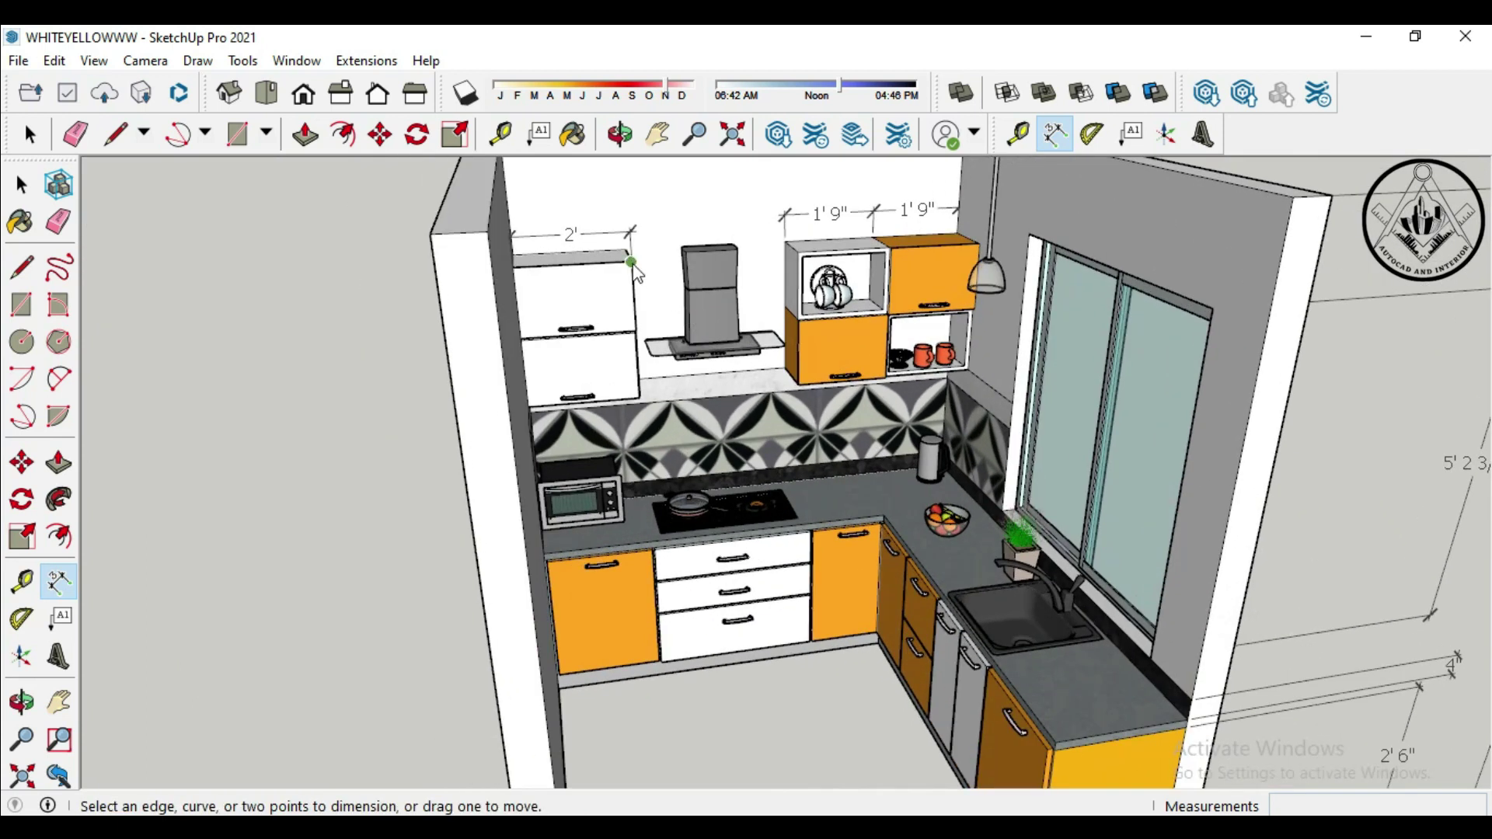
click(631, 262)
click(635, 332)
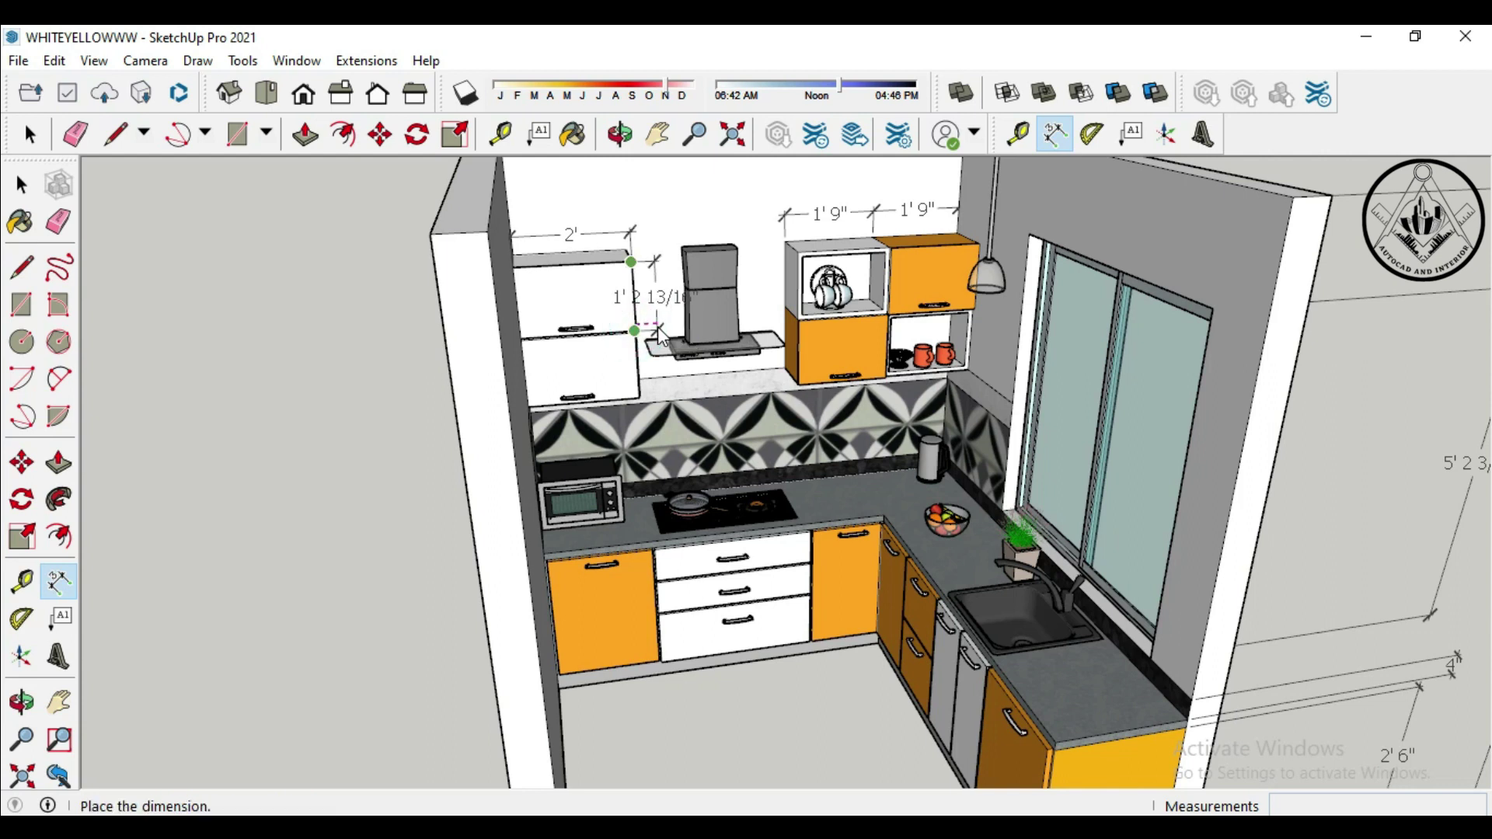
key(Escape)
Reposition the 2' cabinet dimension and cancel an unfinished dimension
scroll(658, 334, up, 2)
click(621, 228)
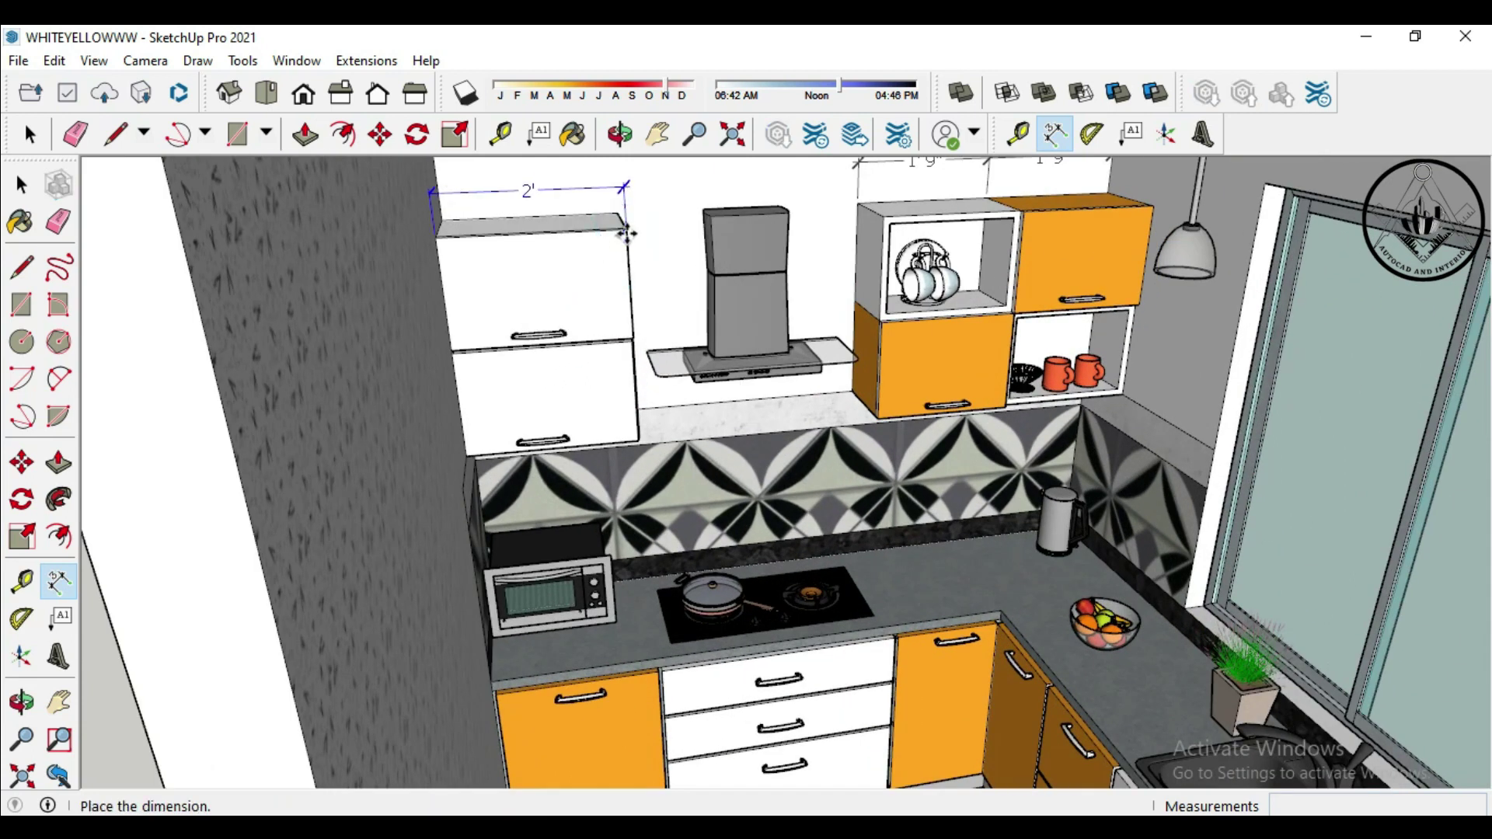
click(627, 232)
click(626, 230)
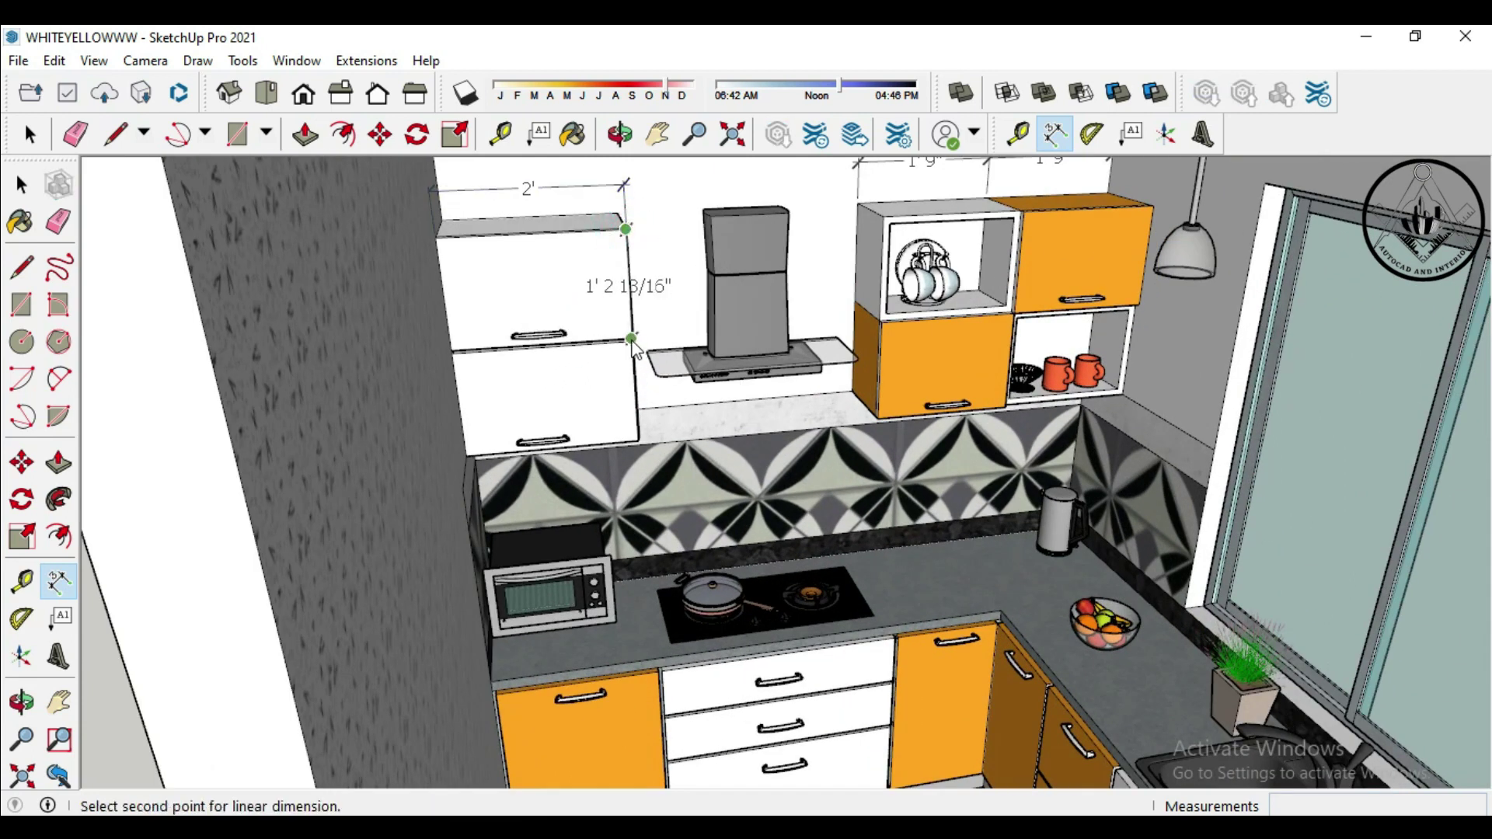
scroll(637, 351, up, 1)
key(Escape)
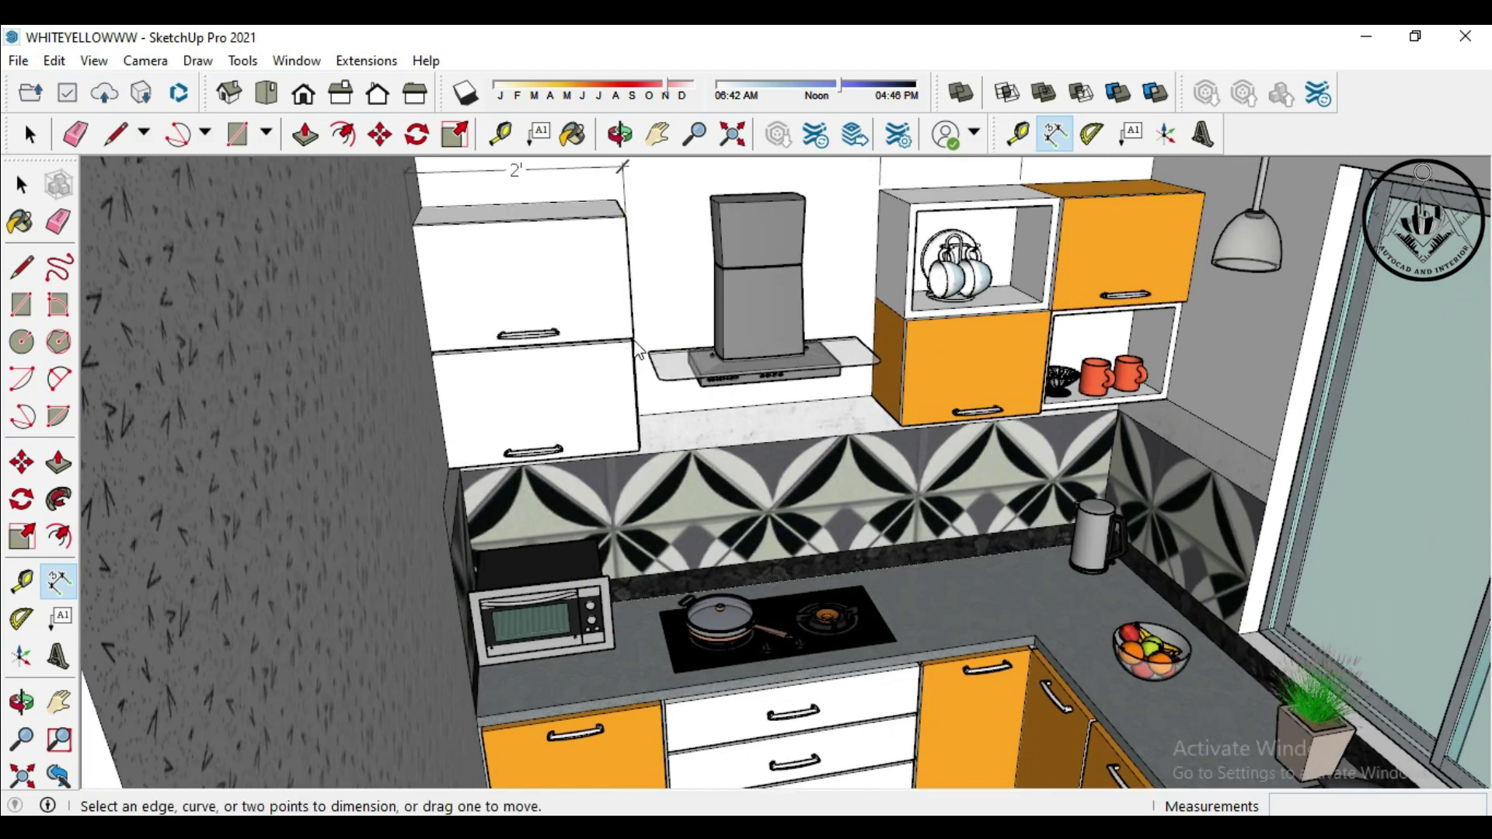
scroll(637, 354, down, 3)
scroll(738, 404, down, 2)
scroll(835, 454, down, 2)
mouse_move(869, 560)
middle_down()
mouse_move(761, 611)
mouse_move(511, 632)
middle_up()
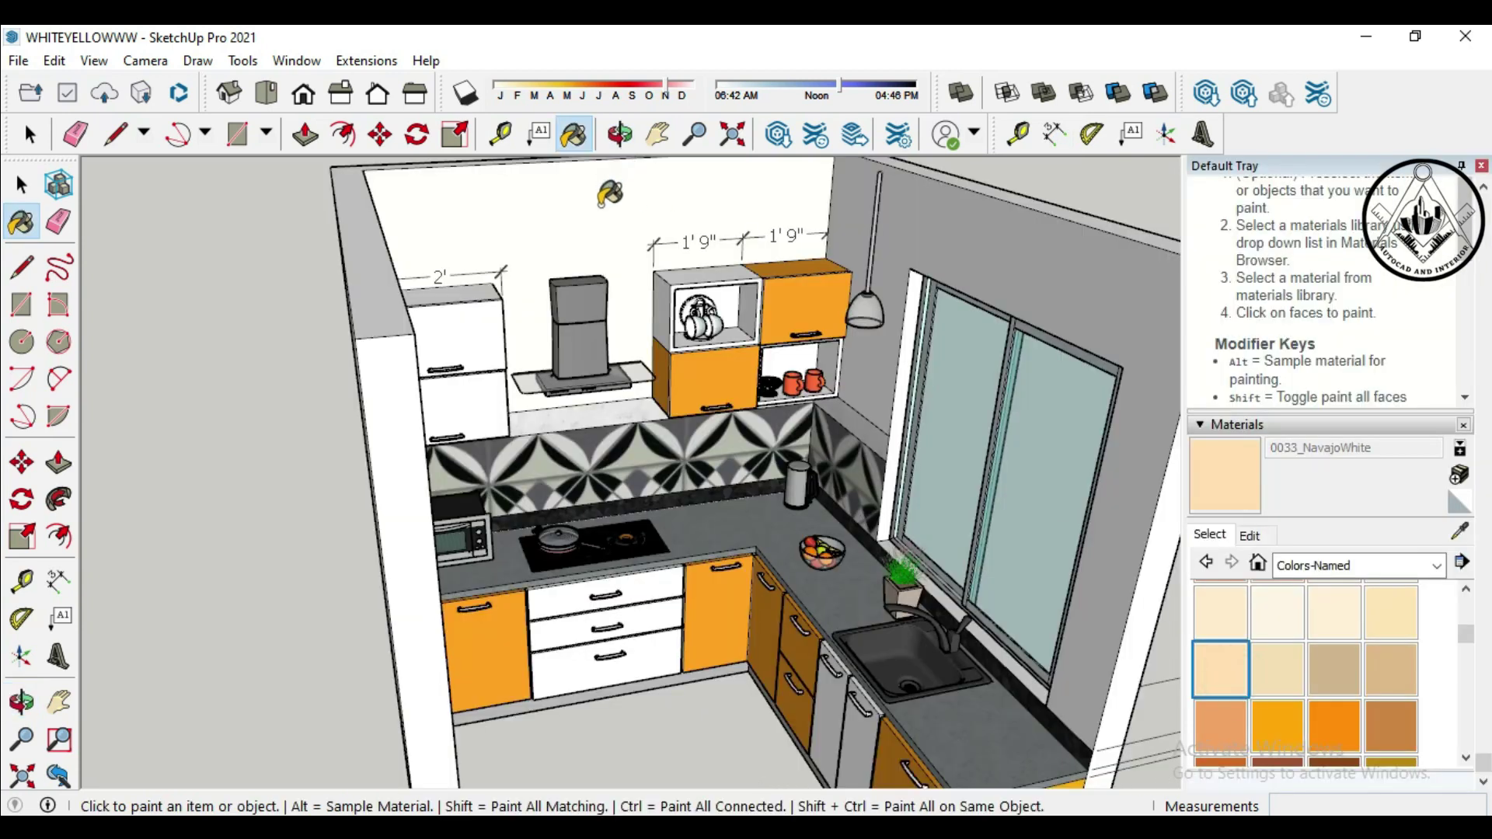
Paint the back wall pale yellow and the window-side wall brown, then review the kitchen
click(599, 205)
click(944, 244)
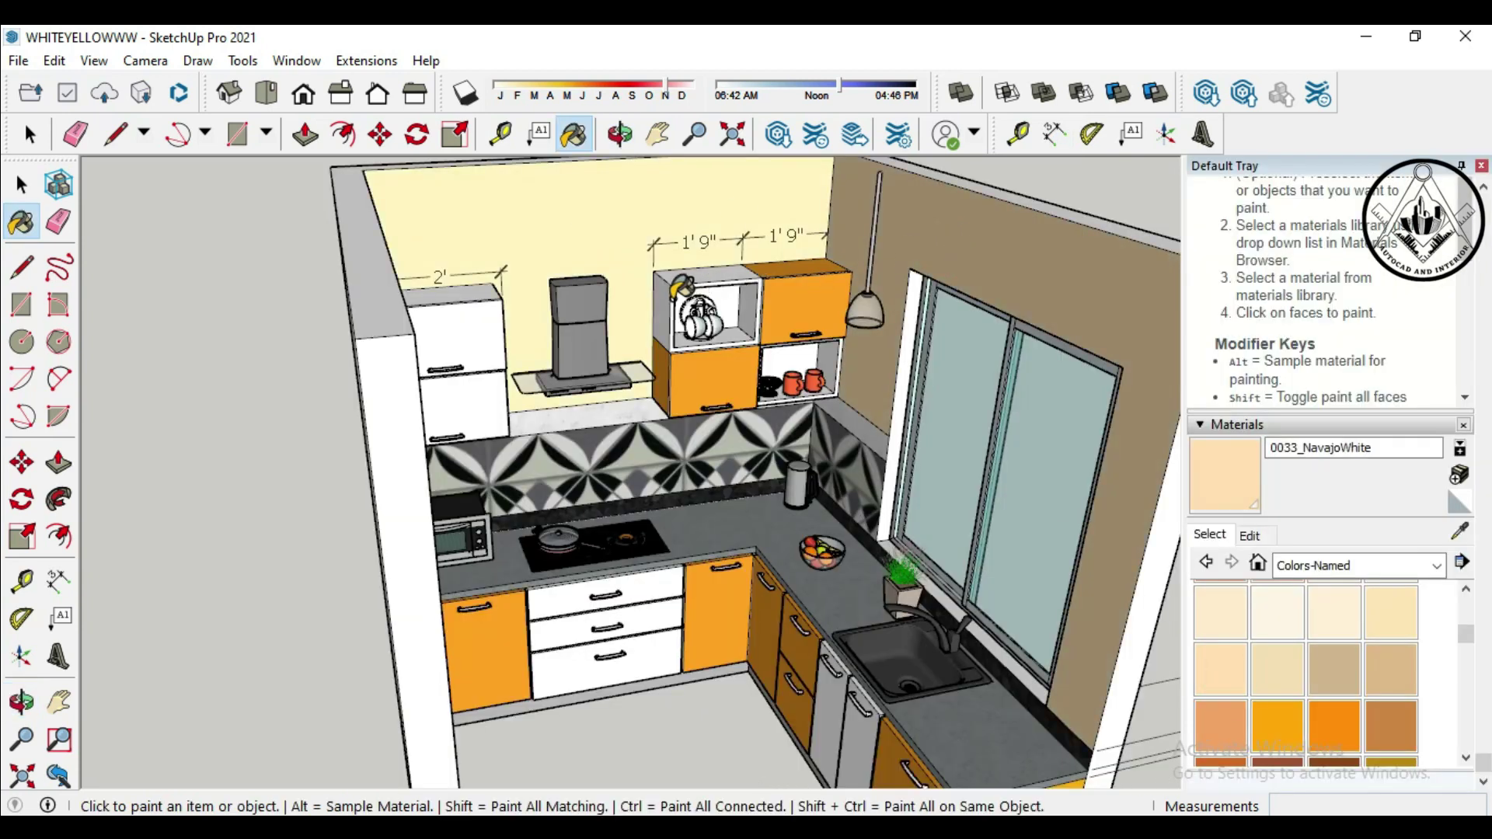
scroll(678, 289, down, 3)
scroll(678, 289, down, 2)
middle_drag(706, 261, 508, 262)
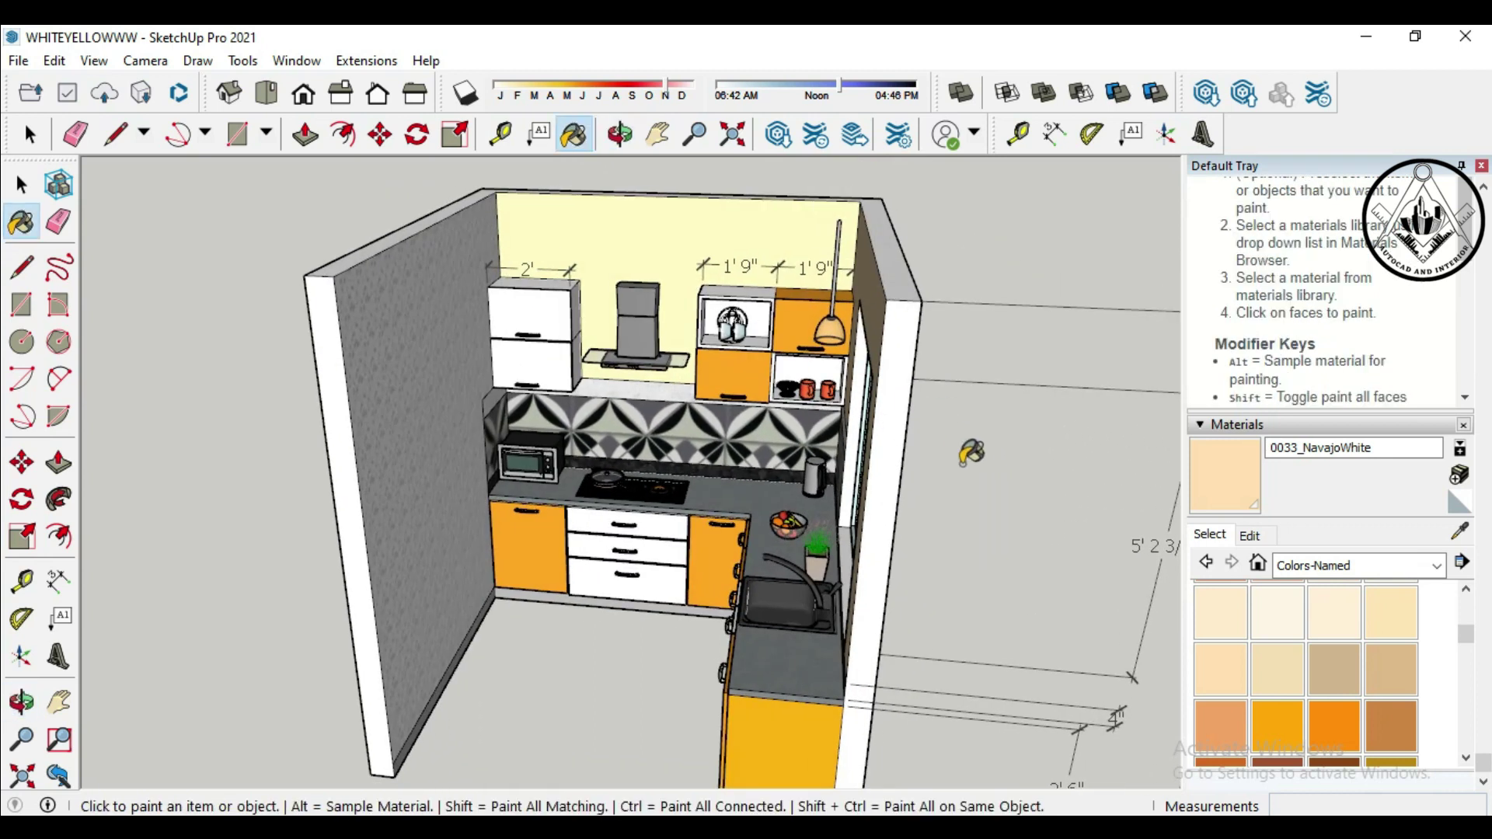
mouse_move(968, 446)
middle_down()
mouse_move(933, 486)
mouse_move(875, 487)
mouse_move(978, 492)
mouse_move(1045, 466)
mouse_move(1145, 492)
mouse_move(1239, 493)
middle_up()
scroll(926, 737, up, 2)
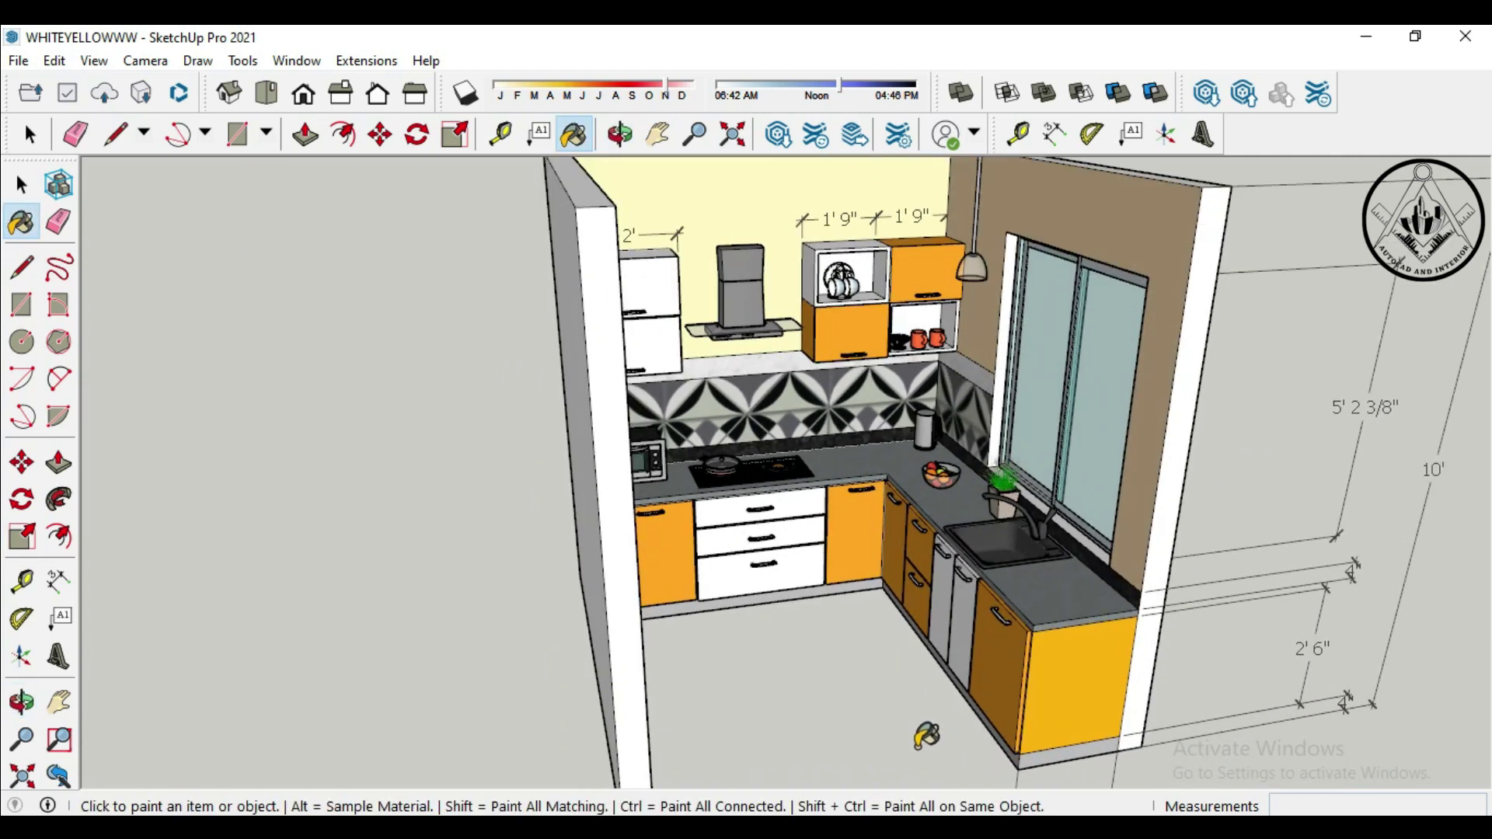
scroll(917, 730, up, 1)
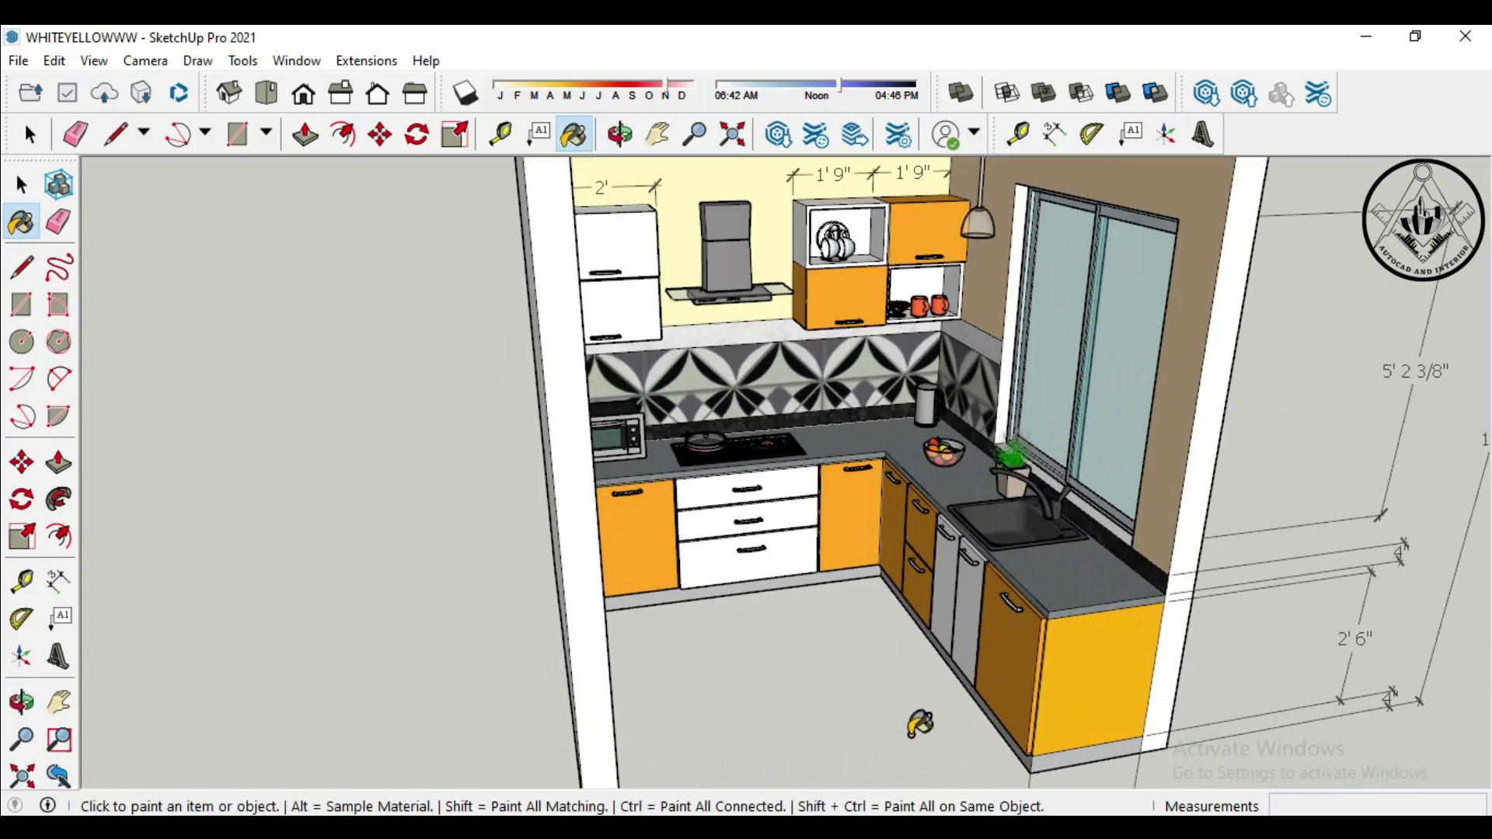
click(58, 702)
drag(726, 650, 629, 659)
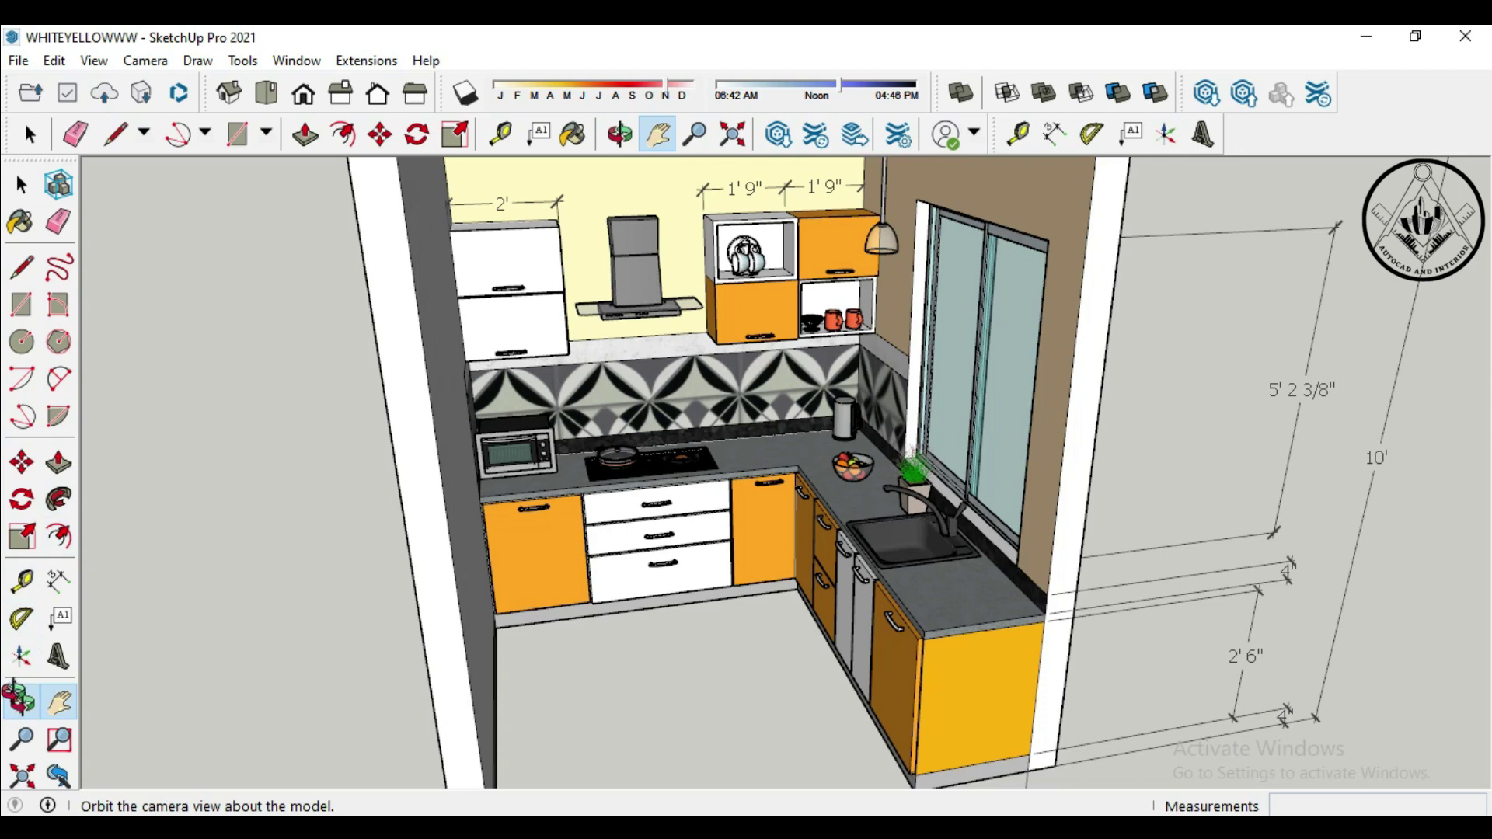
click(21, 702)
drag(676, 716, 696, 715)
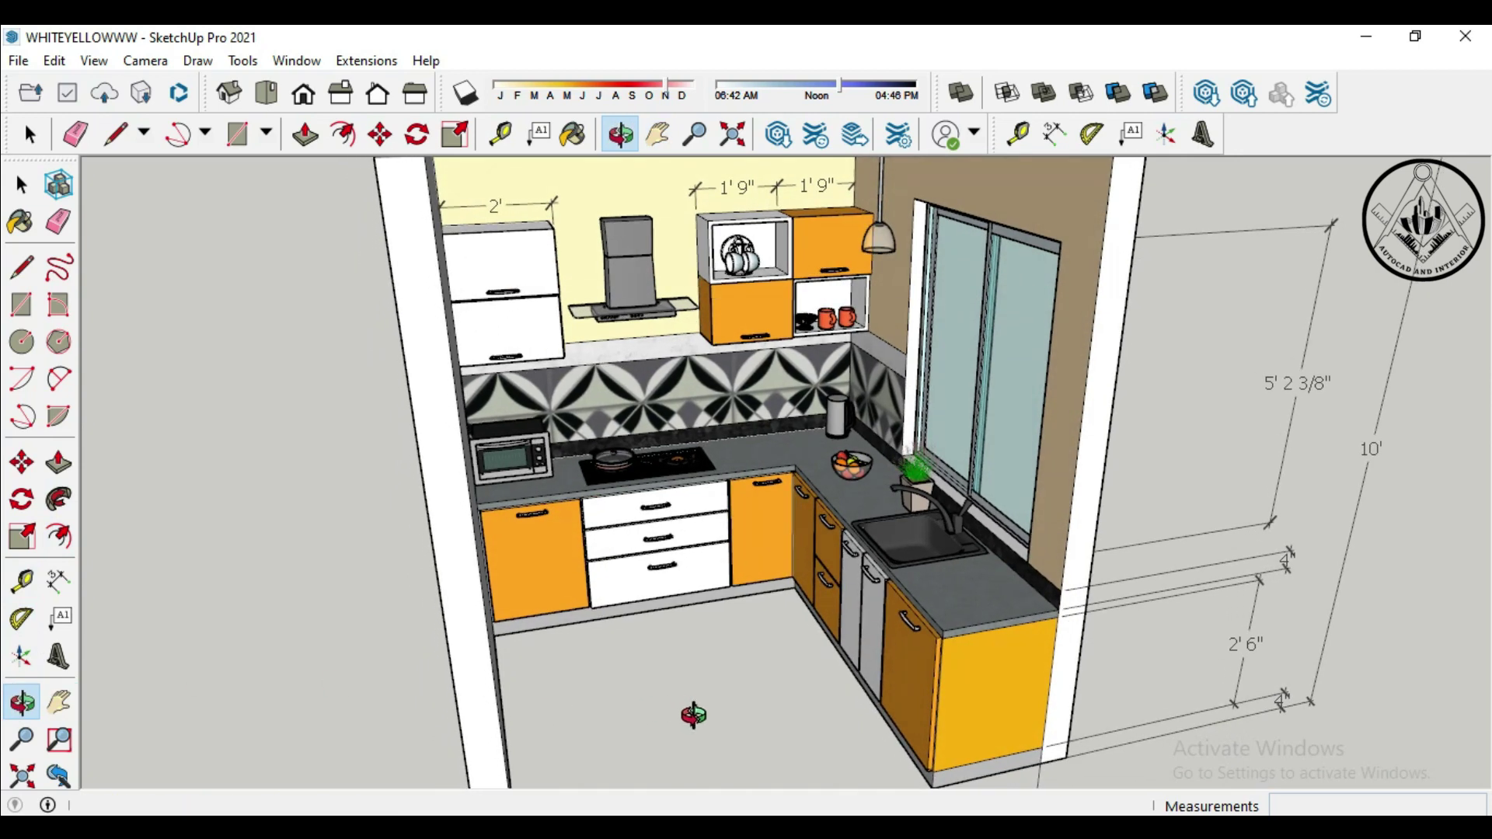